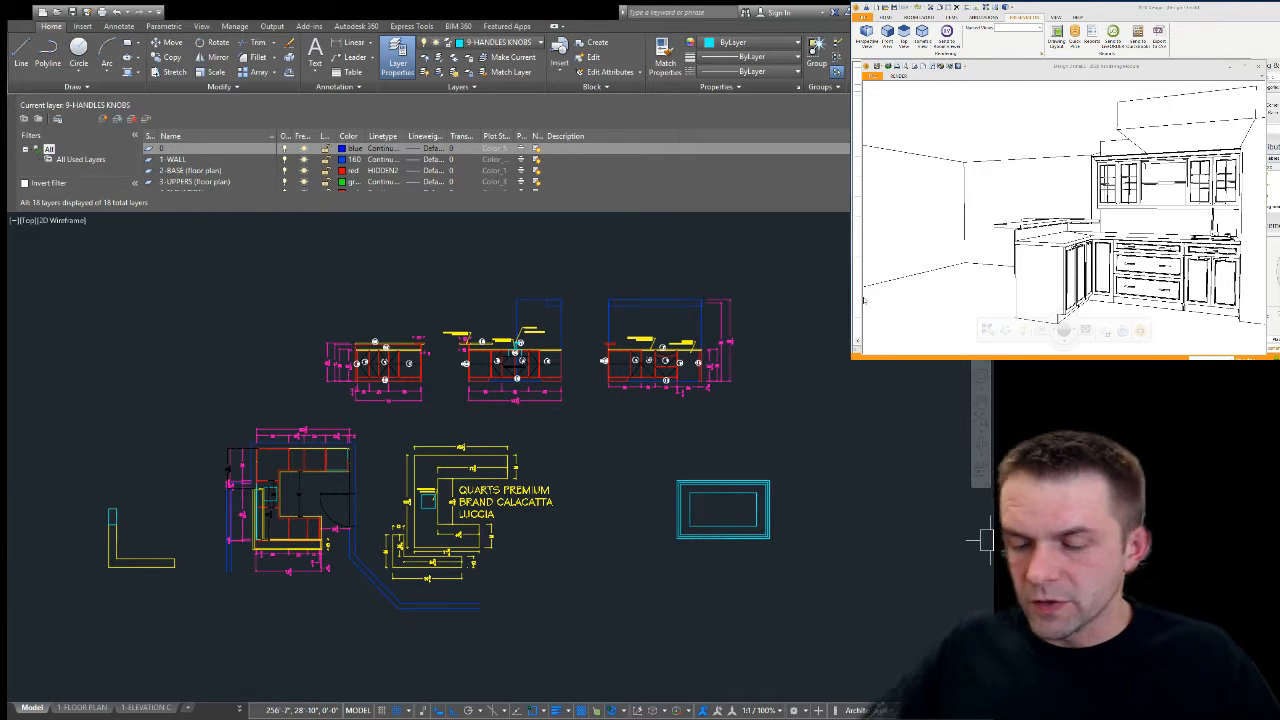
Step: Delete the stray horizontal line in the empty area above the existing elevation drawings
{"action": "scroll", "coordinate": [614, 580], "scroll_direction": "down", "scroll_amount": 4}
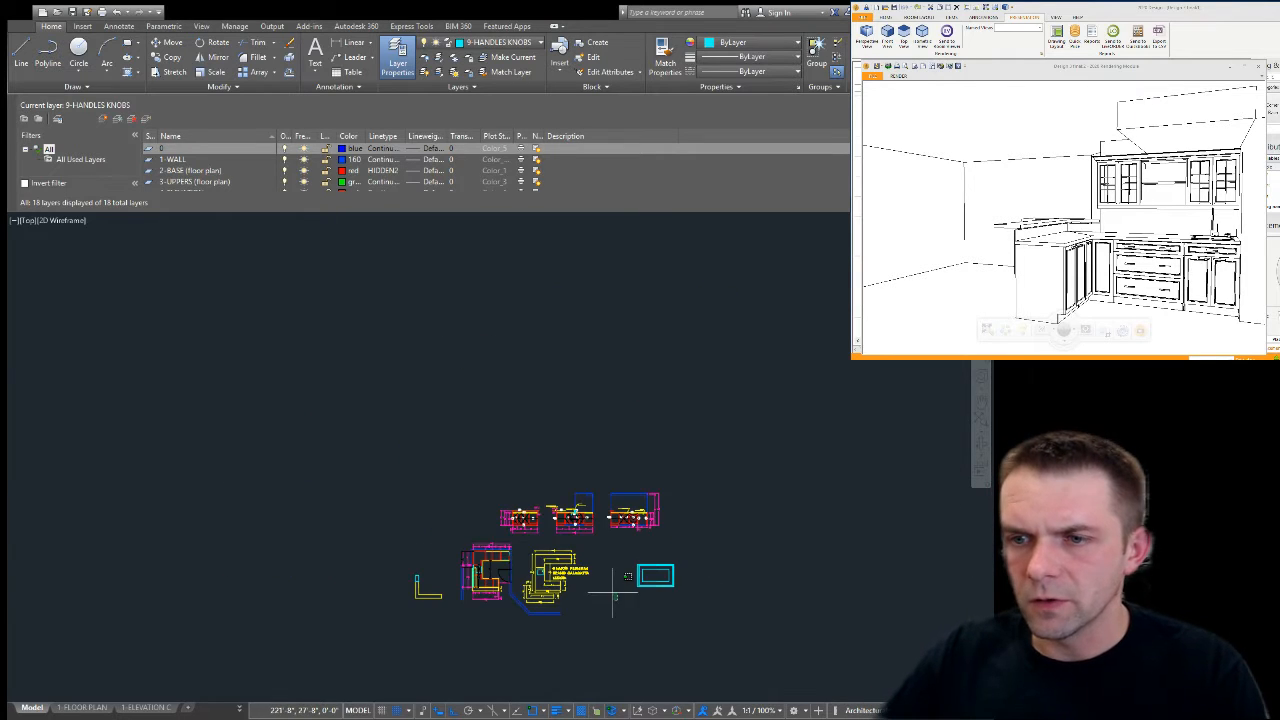
{"action": "scroll", "coordinate": [595, 450], "scroll_direction": "up", "scroll_amount": 6}
{"action": "scroll", "coordinate": [571, 448], "scroll_direction": "up", "scroll_amount": 2}
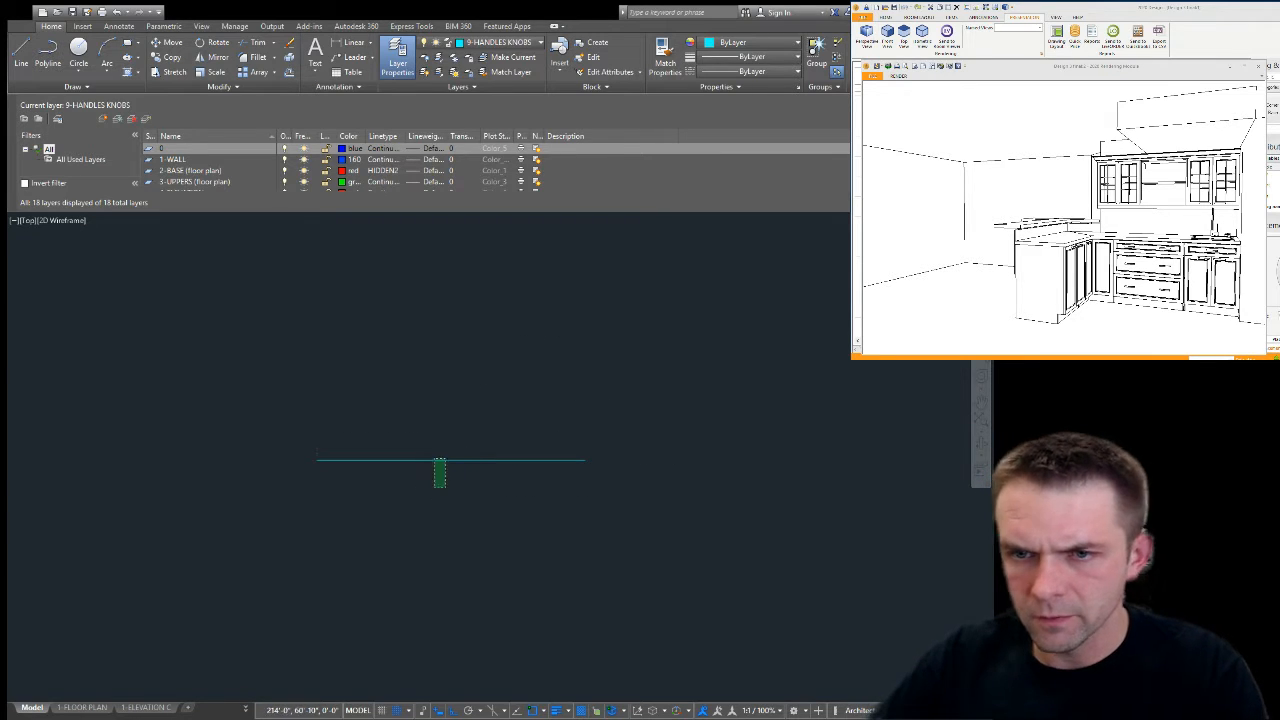
{"action": "left_click", "coordinate": [449, 460]}
{"action": "key", "text": "Delete"}
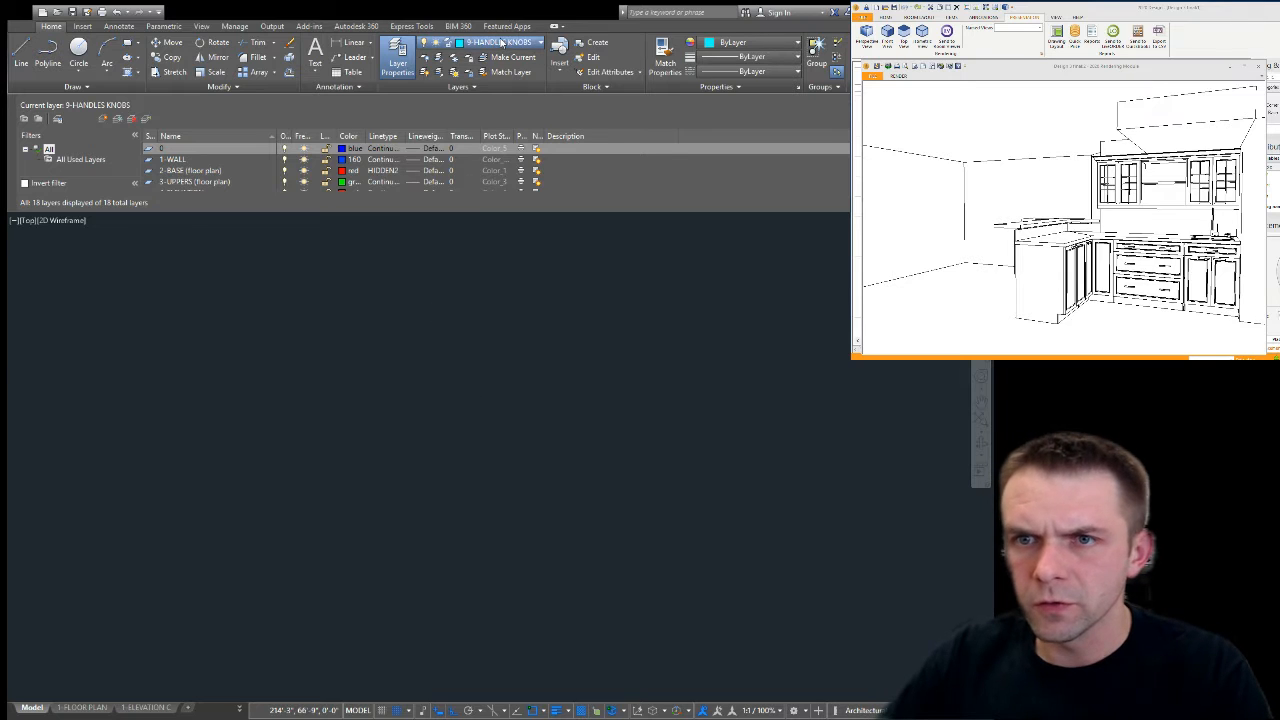
Step: Make 1-WALL the current layer and draw a stepped wall line of two vertical segments joined by a short horizontal jog
{"action": "left_click", "coordinate": [487, 73]}
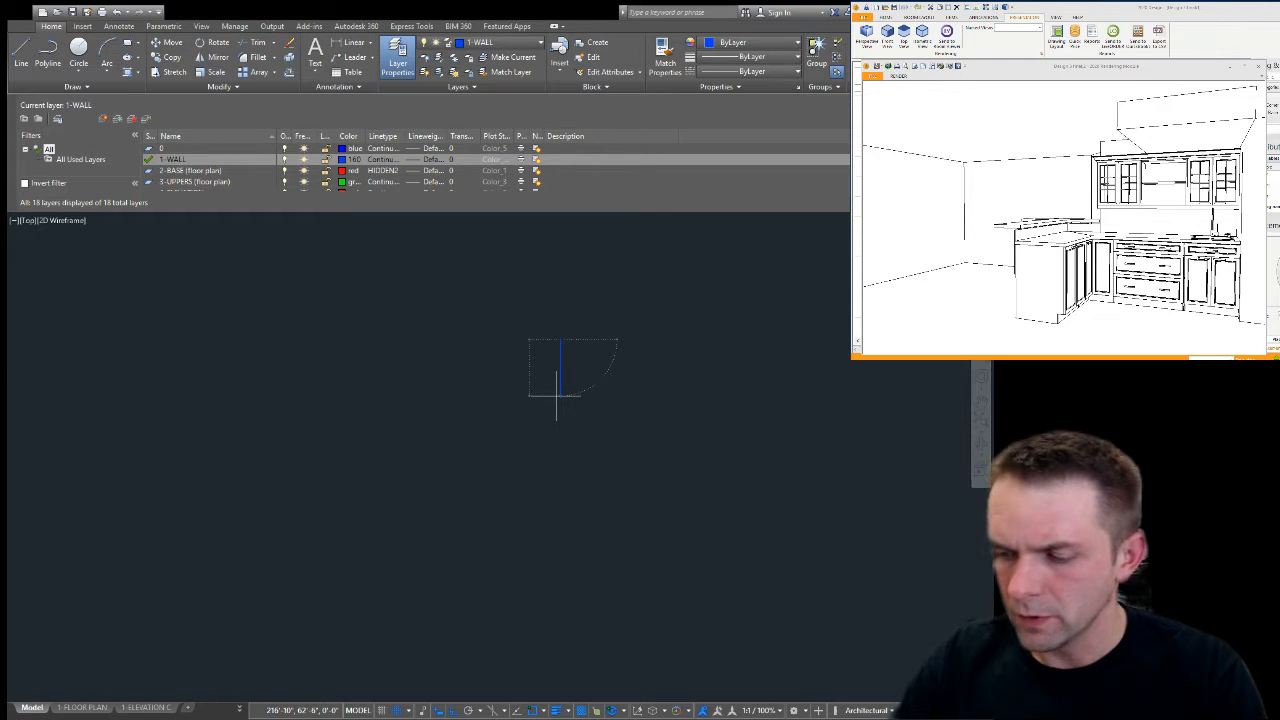
{"action": "key", "text": "Return"}
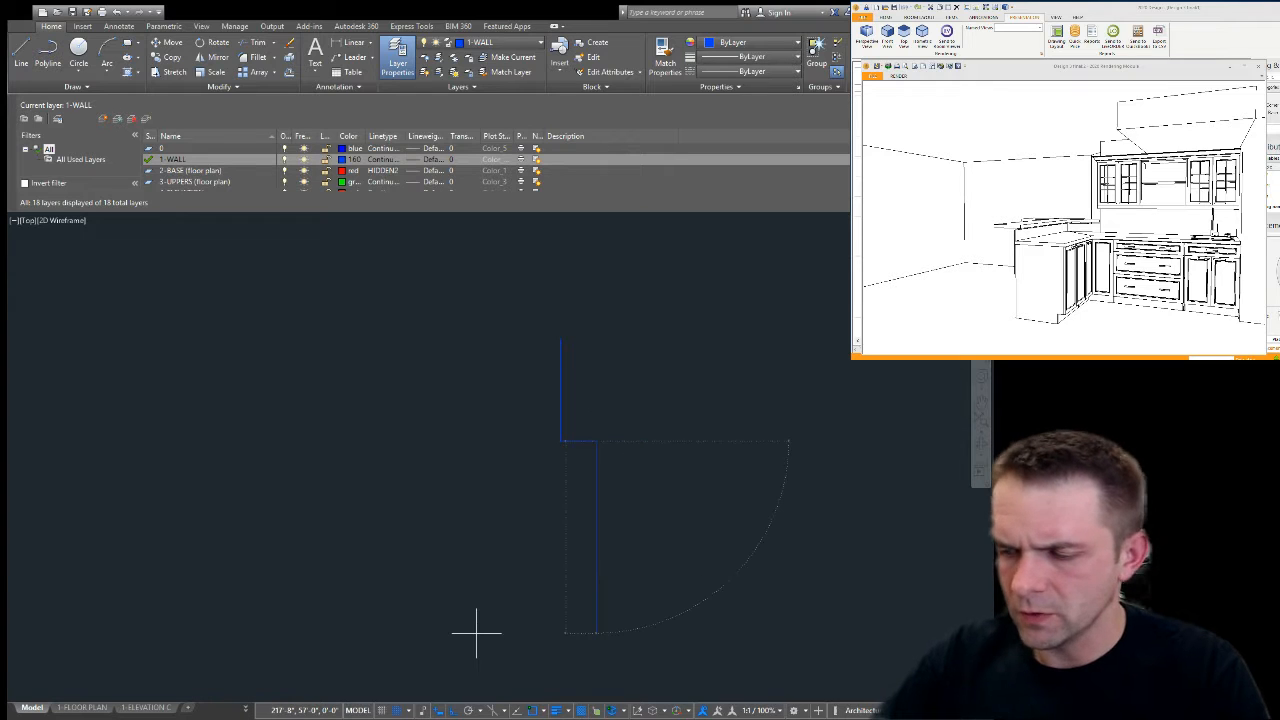
{"action": "key", "text": "Escape"}
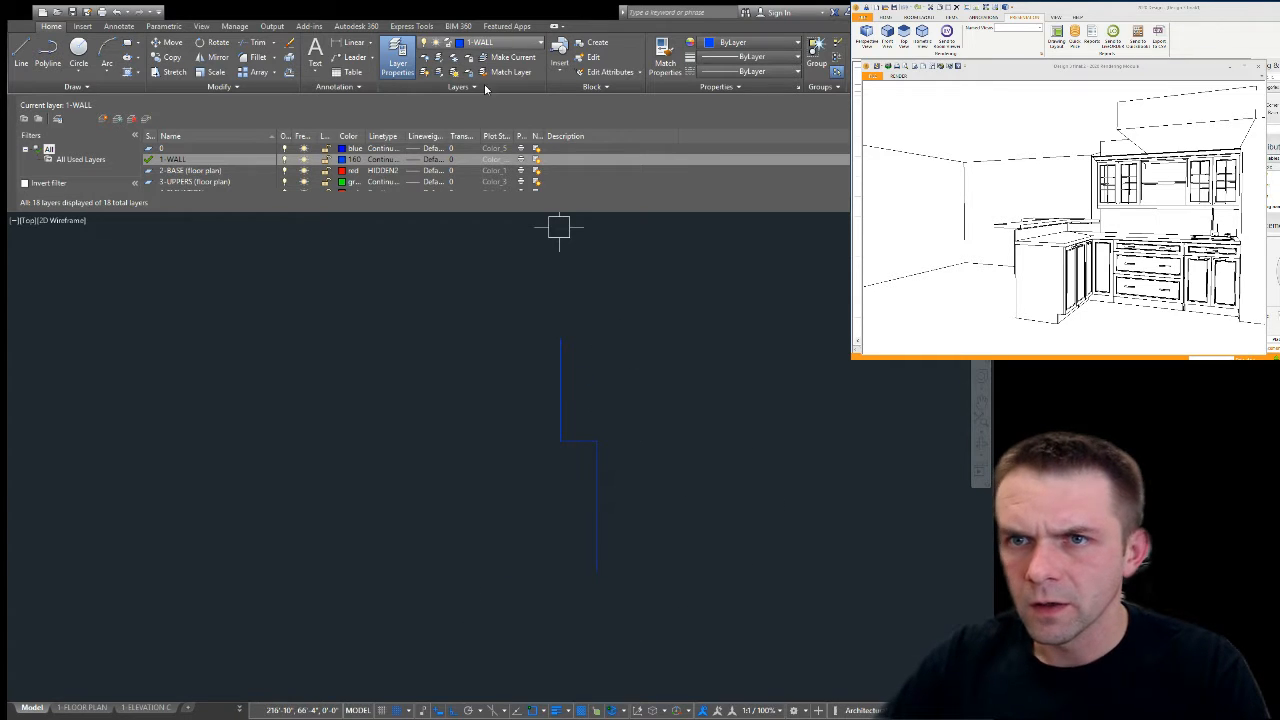
Step: Continue the wall outline from the upper end of the first vertical segment with a long horizontal segment and another vertical rise
{"action": "left_click", "coordinate": [560, 340]}
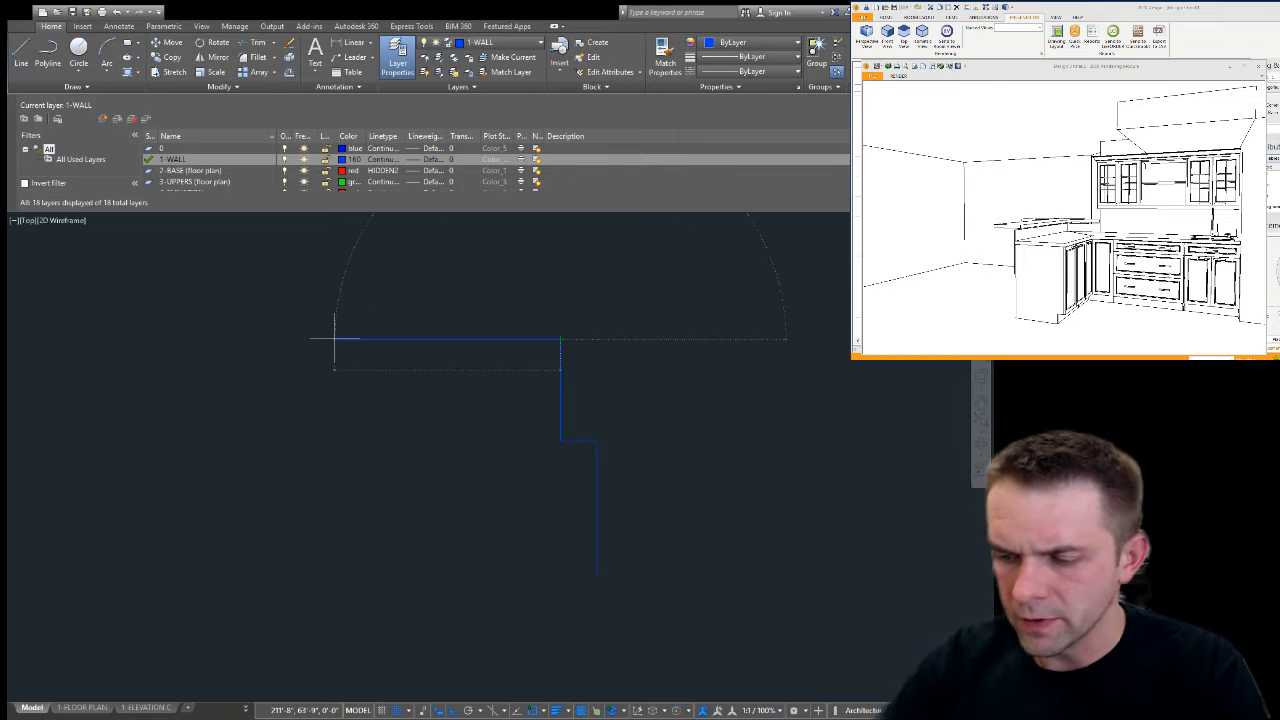
{"action": "key", "text": "Return"}
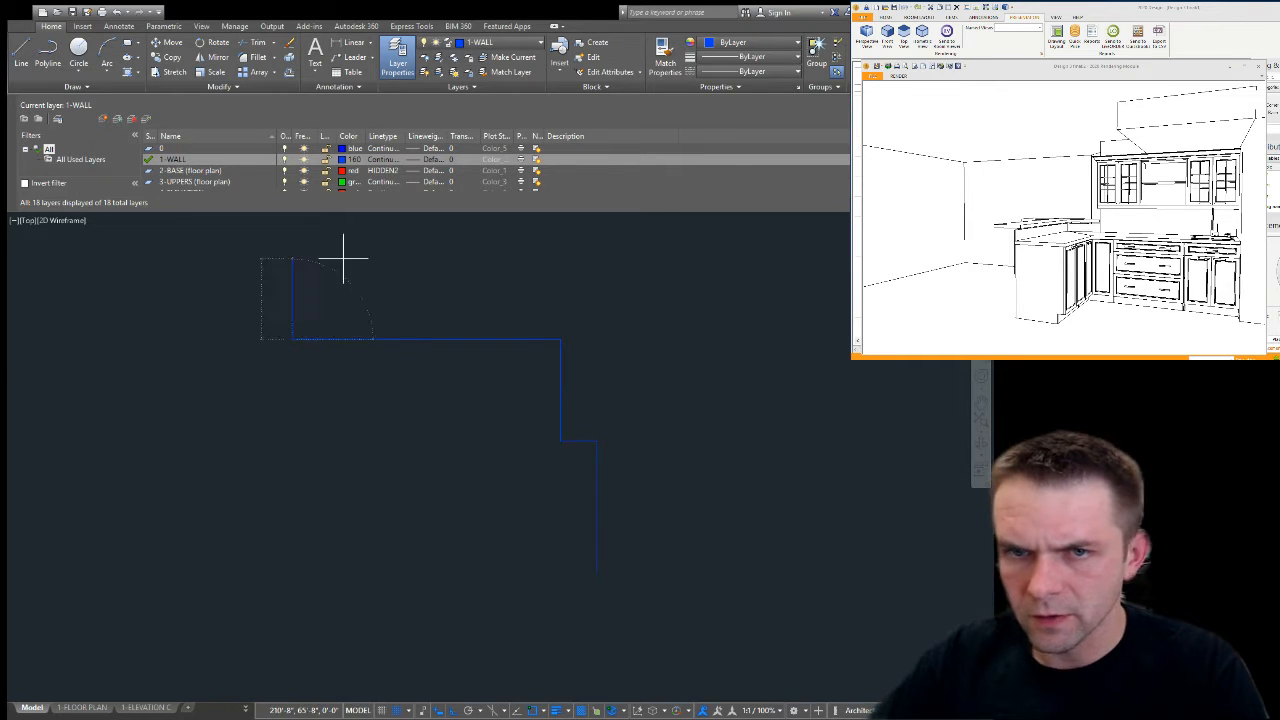
{"action": "scroll", "coordinate": [528, 429], "scroll_direction": "down", "scroll_amount": 4}
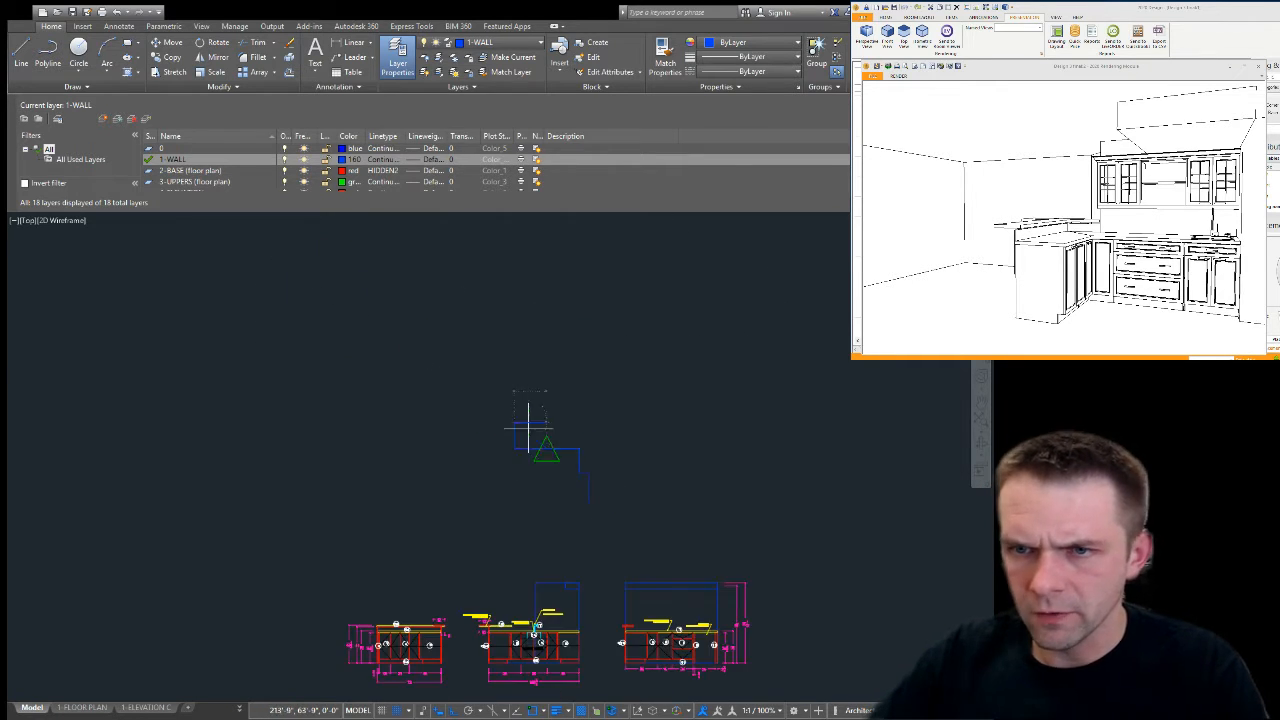
{"action": "scroll", "coordinate": [503, 371], "scroll_direction": "up", "scroll_amount": 6}
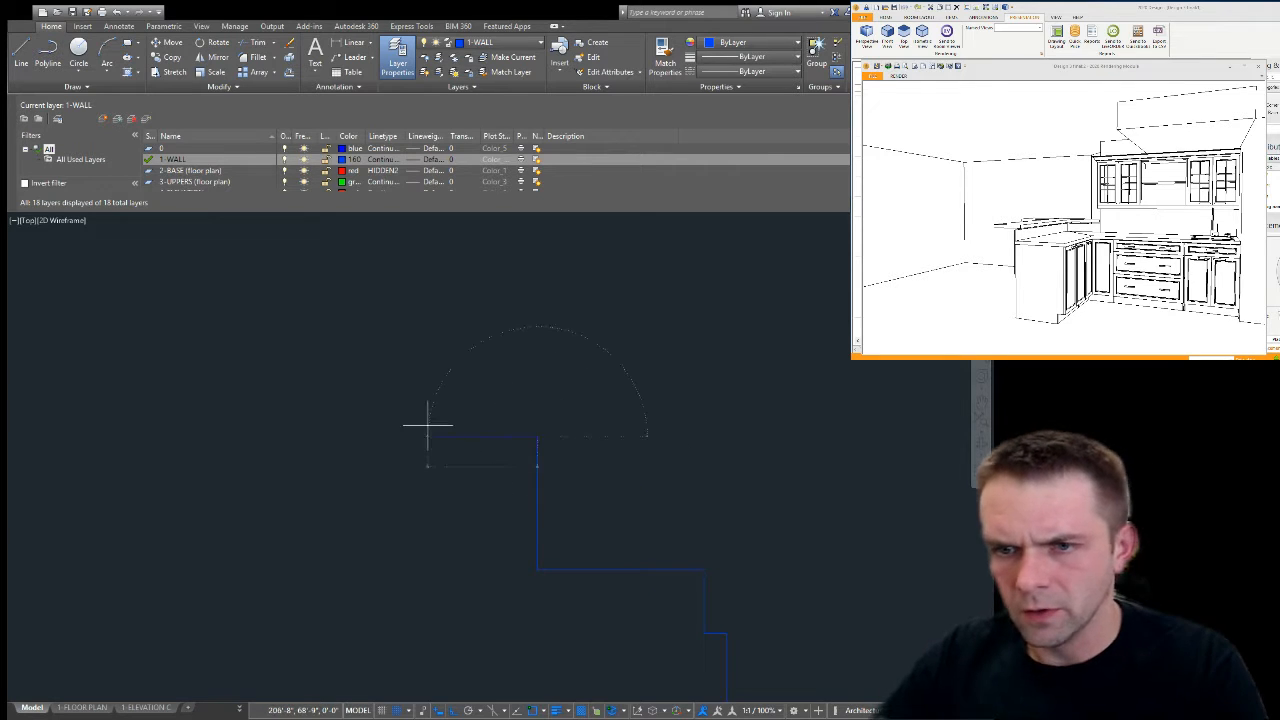
Step: Extend the topmost horizontal wall line farther outward and delete the diagonal segment cutting across its corner
{"action": "left_click", "coordinate": [537, 505]}
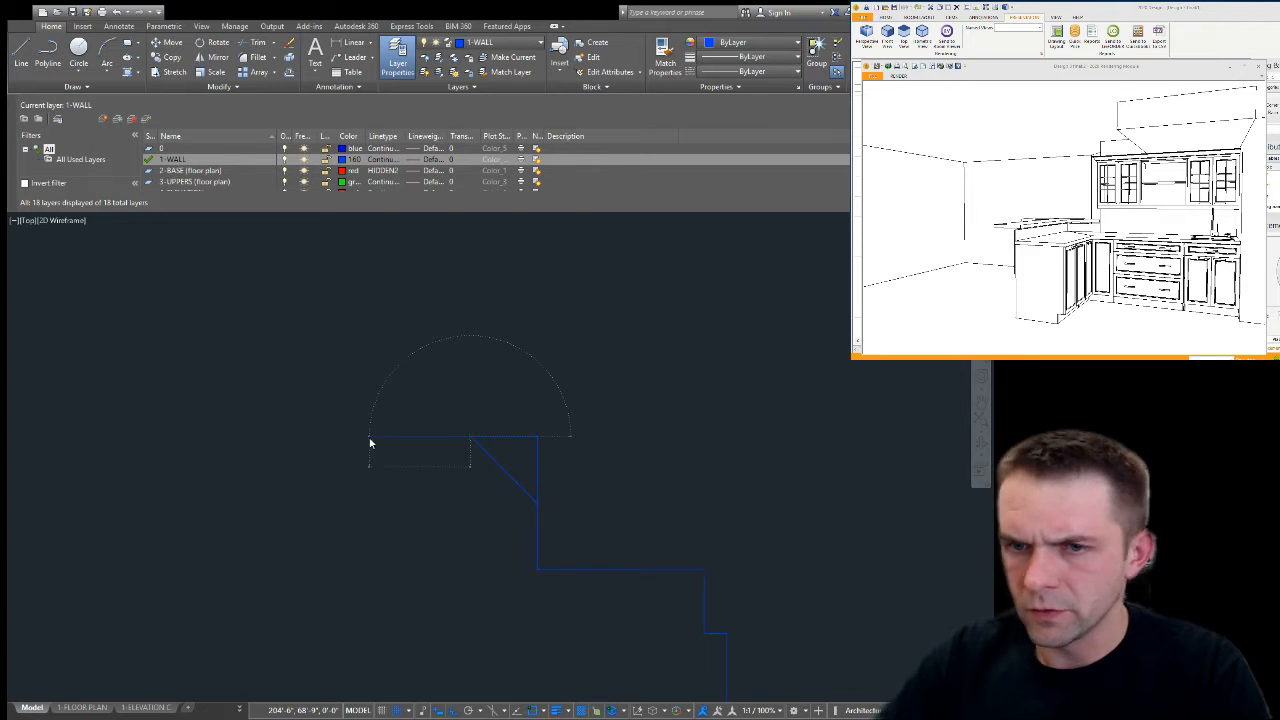
{"action": "key", "text": "Escape"}
{"action": "left_click", "coordinate": [521, 486]}
{"action": "key", "text": "Delete"}
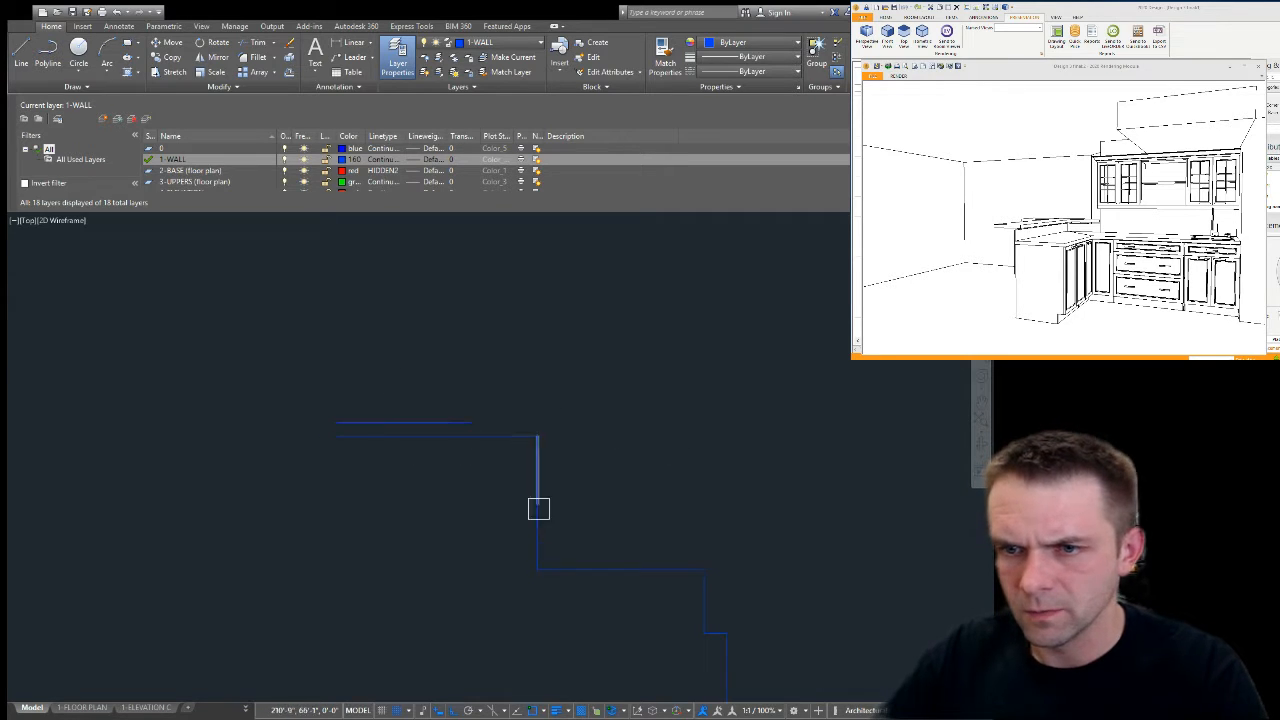
Step: Offset each segment of the stepped wall outline outward to create the second face of the wall
{"action": "scroll", "coordinate": [535, 423], "scroll_direction": "down", "scroll_amount": 2}
{"action": "scroll", "coordinate": [648, 534], "scroll_direction": "up", "scroll_amount": 4}
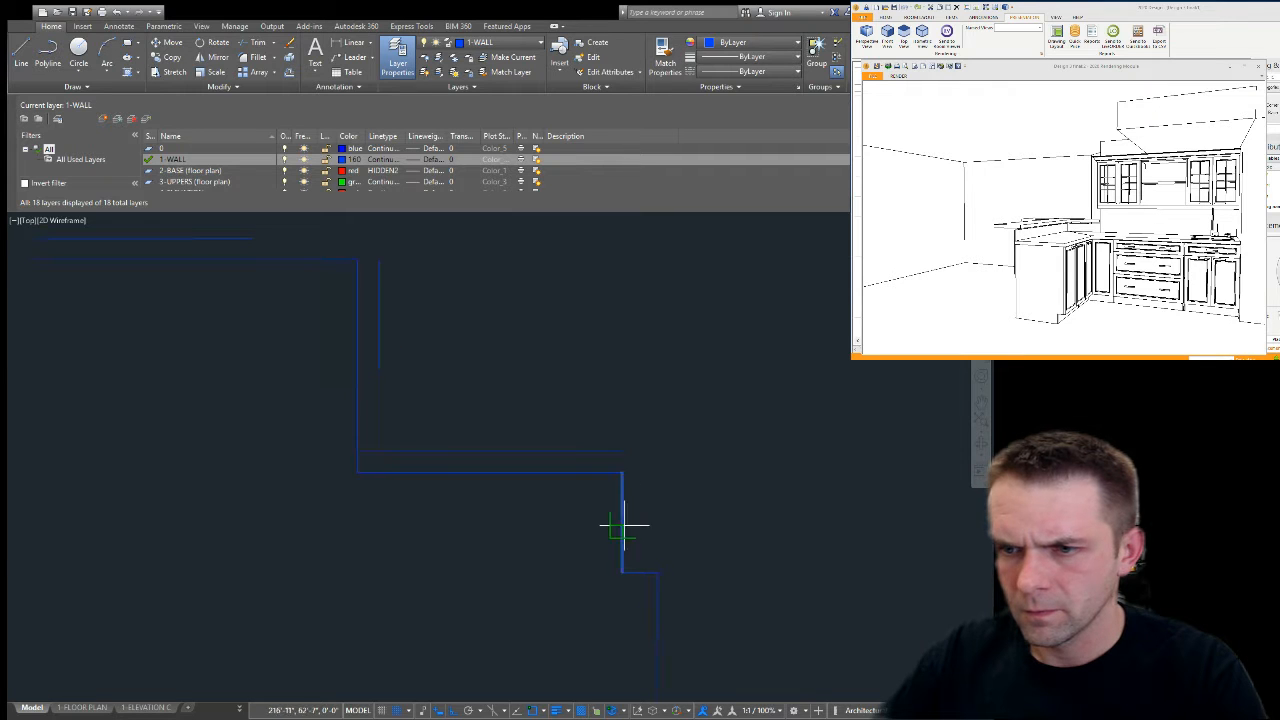
{"action": "scroll", "coordinate": [666, 597], "scroll_direction": "up", "scroll_amount": 4}
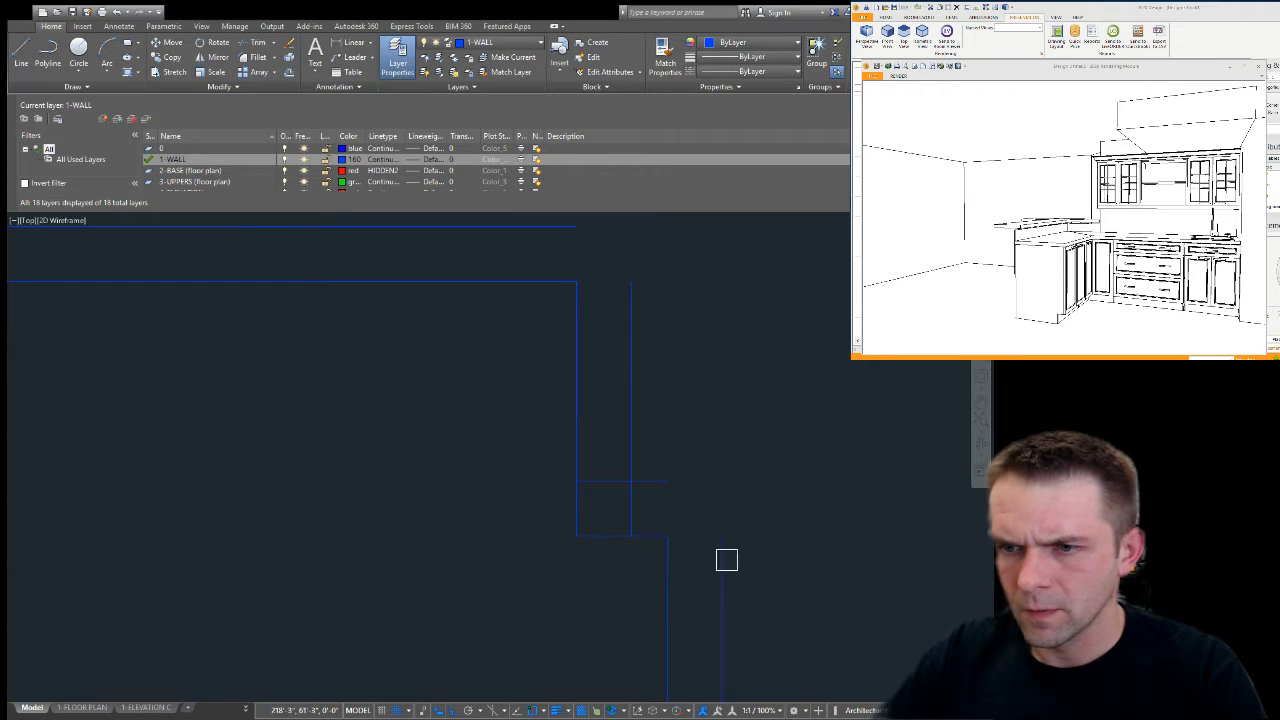
{"action": "scroll", "coordinate": [680, 429], "scroll_direction": "down", "scroll_amount": 2}
{"action": "scroll", "coordinate": [665, 475], "scroll_direction": "down", "scroll_amount": 2}
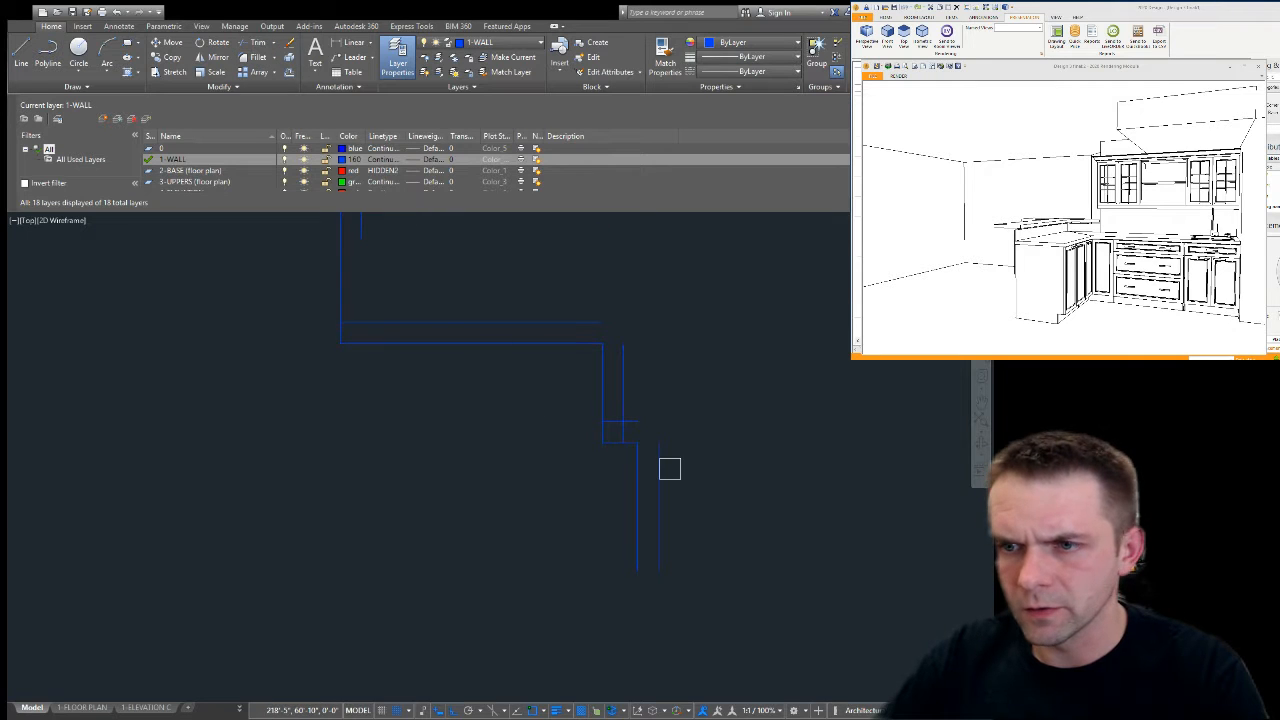
Step: Join the offset wall lines at their corners so they form a continuous outer outline
{"action": "scroll", "coordinate": [634, 420], "scroll_direction": "up", "scroll_amount": 6}
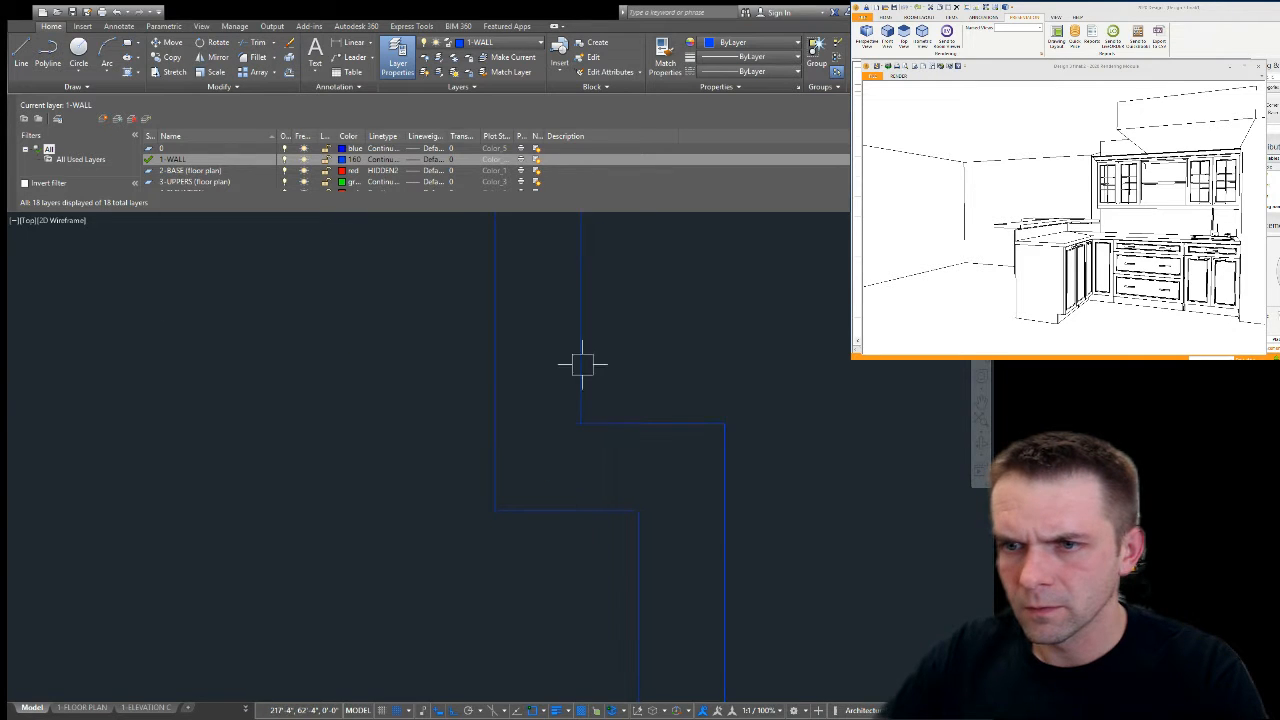
{"action": "scroll", "coordinate": [569, 363], "scroll_direction": "down", "scroll_amount": 3}
{"action": "scroll", "coordinate": [650, 450], "scroll_direction": "down", "scroll_amount": 3}
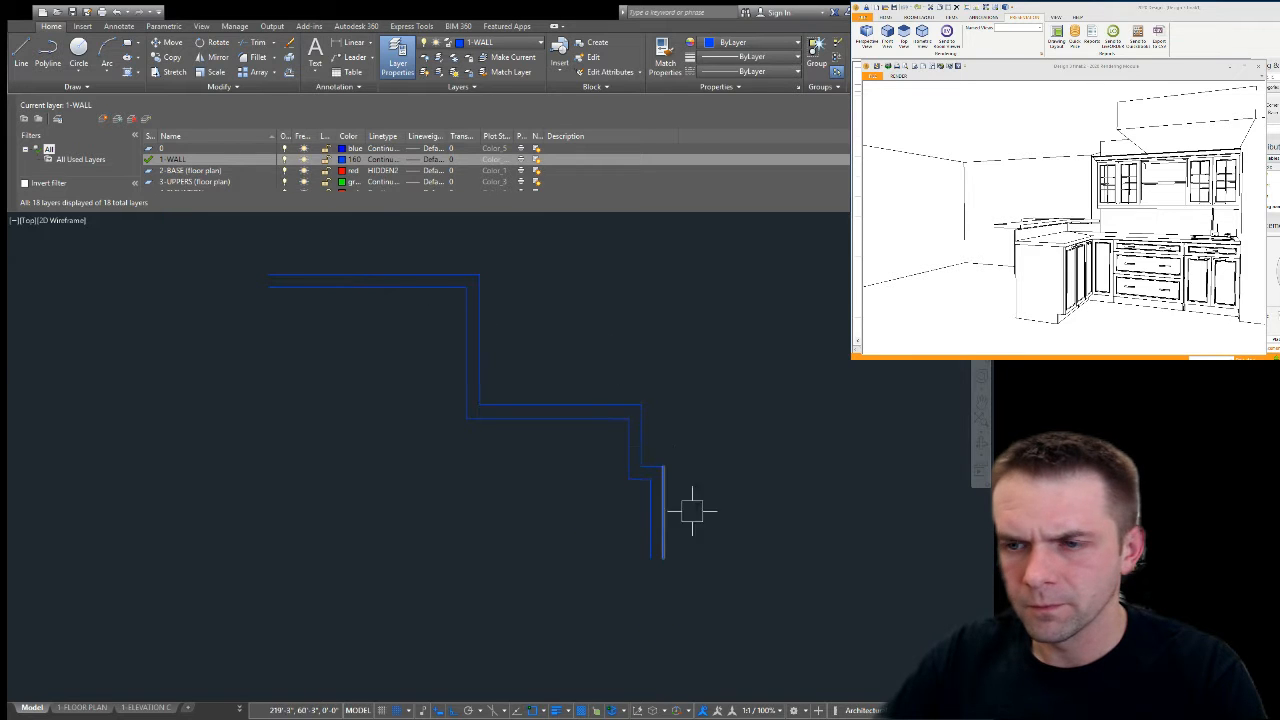
Step: Lock the 1-WALL layer
{"action": "scroll", "coordinate": [691, 511], "scroll_direction": "up", "scroll_amount": 2}
{"action": "scroll", "coordinate": [695, 361], "scroll_direction": "down", "scroll_amount": 2}
{"action": "scroll", "coordinate": [498, 397], "scroll_direction": "up", "scroll_amount": 2}
{"action": "scroll", "coordinate": [652, 486], "scroll_direction": "down", "scroll_amount": 2}
{"action": "scroll", "coordinate": [690, 455], "scroll_direction": "up", "scroll_amount": 2}
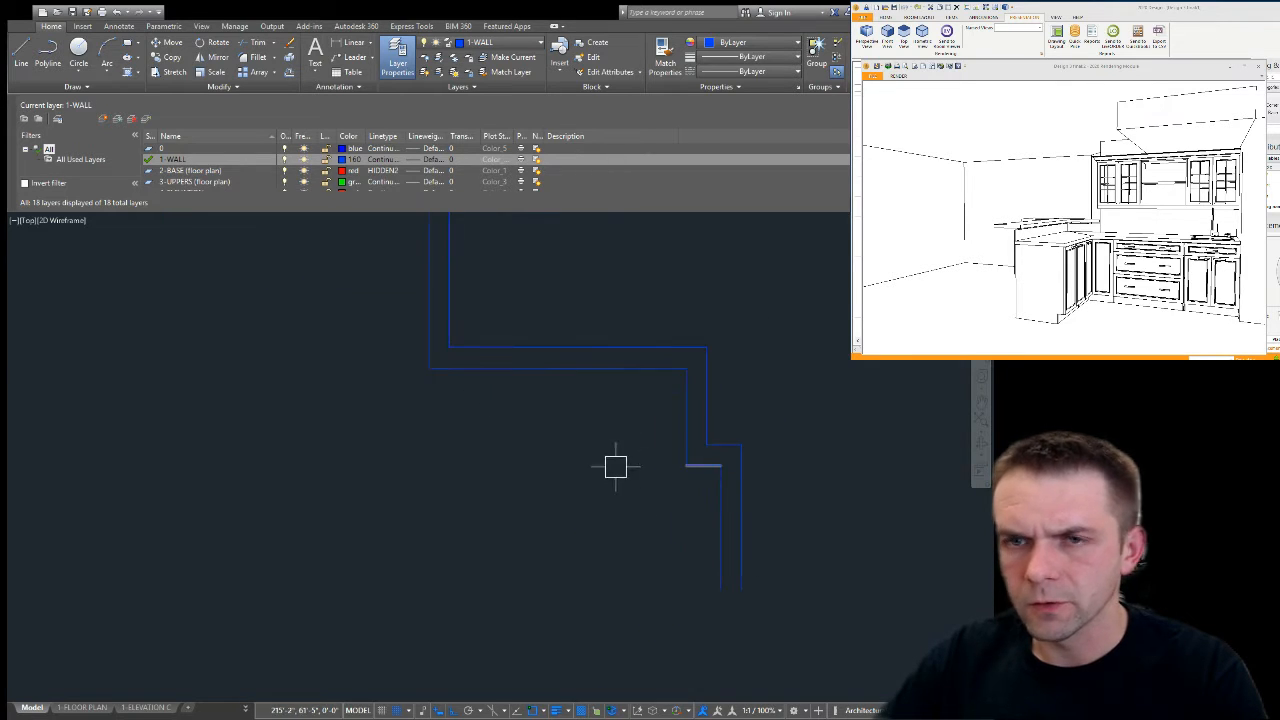
{"action": "scroll", "coordinate": [614, 463], "scroll_direction": "down", "scroll_amount": 2}
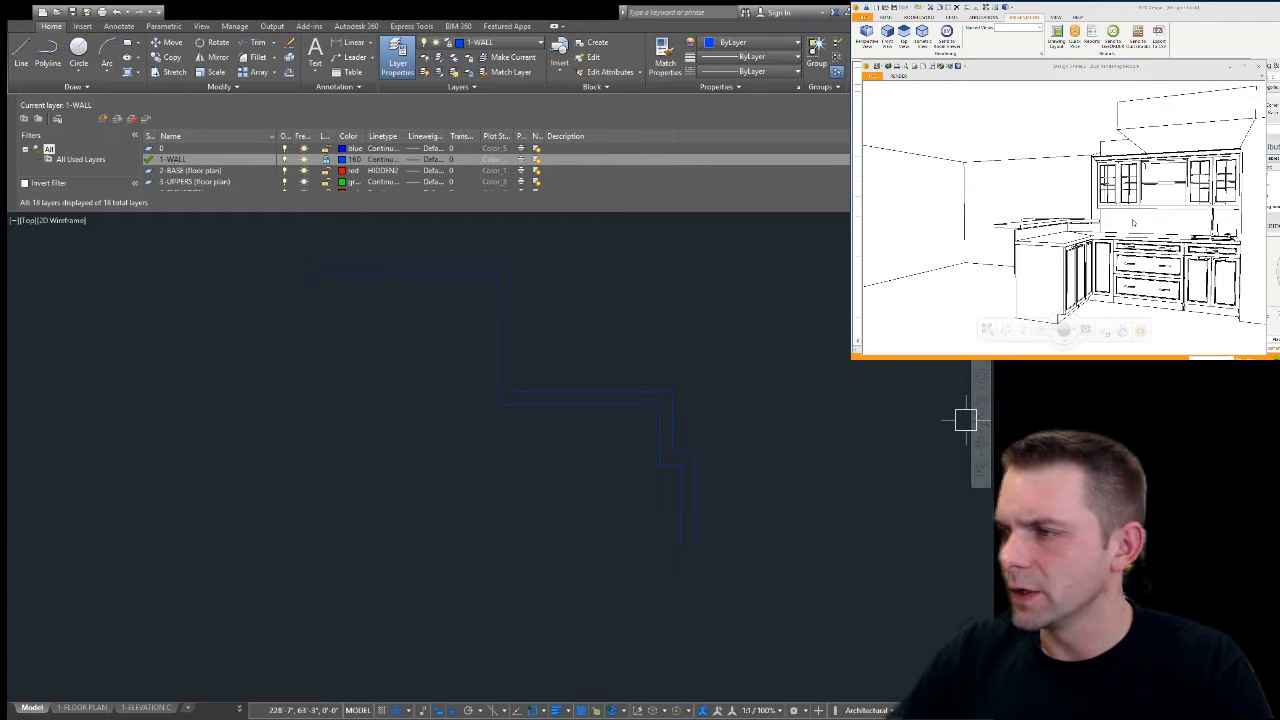
Step: Switch to the kitchen design program and examine the cabinet dimensions in its floor plan view
{"action": "left_click_drag", "start_coordinate": [1224, 84], "coordinate": [1226, 44]}
{"action": "left_click", "coordinate": [1230, 68]}
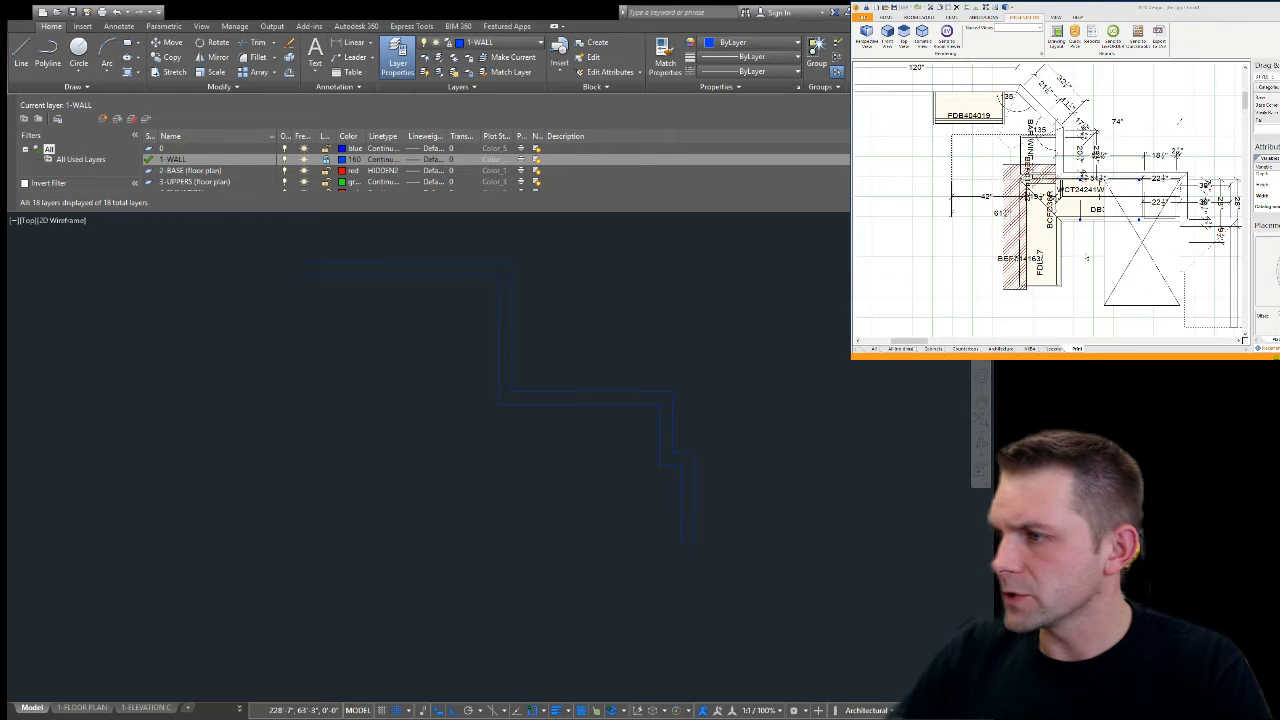
{"action": "scroll", "coordinate": [1230, 206], "scroll_direction": "up", "scroll_amount": 3}
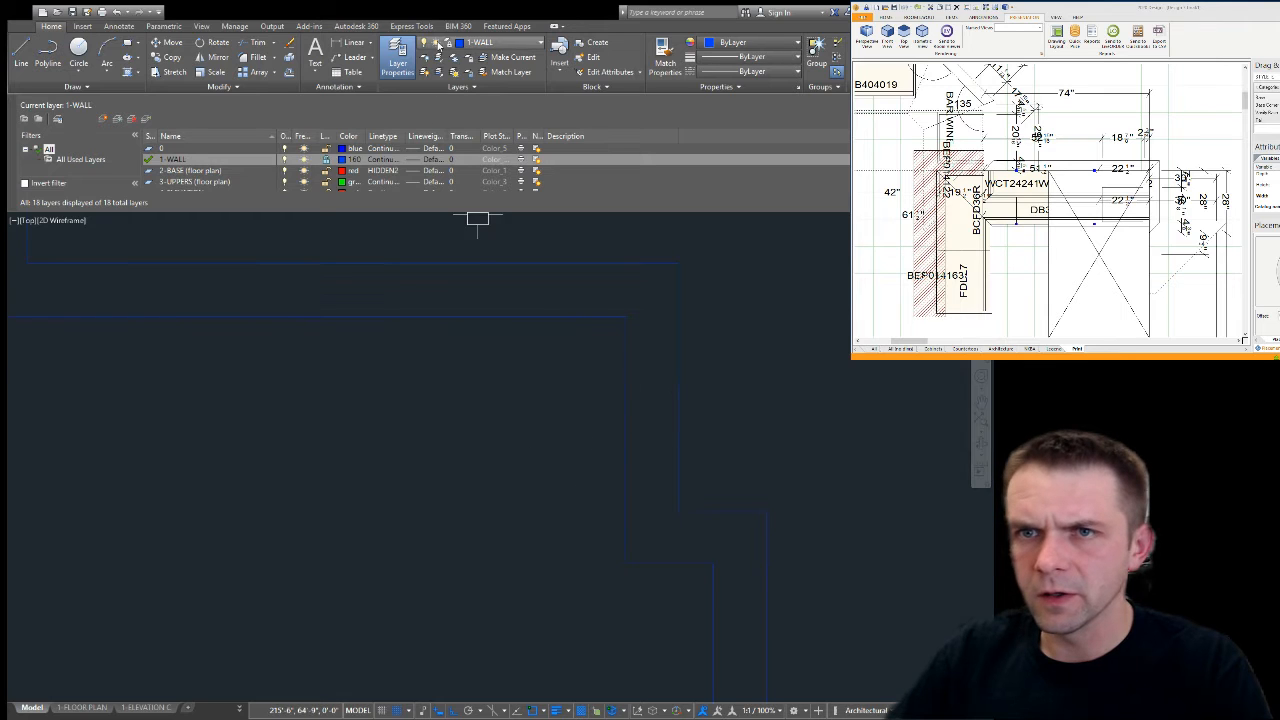
Step: Make 2-BASE (floor plan) the current layer and draw a vertical line down the inner wall from its corner with a 3-inch return
{"action": "left_click", "coordinate": [495, 93]}
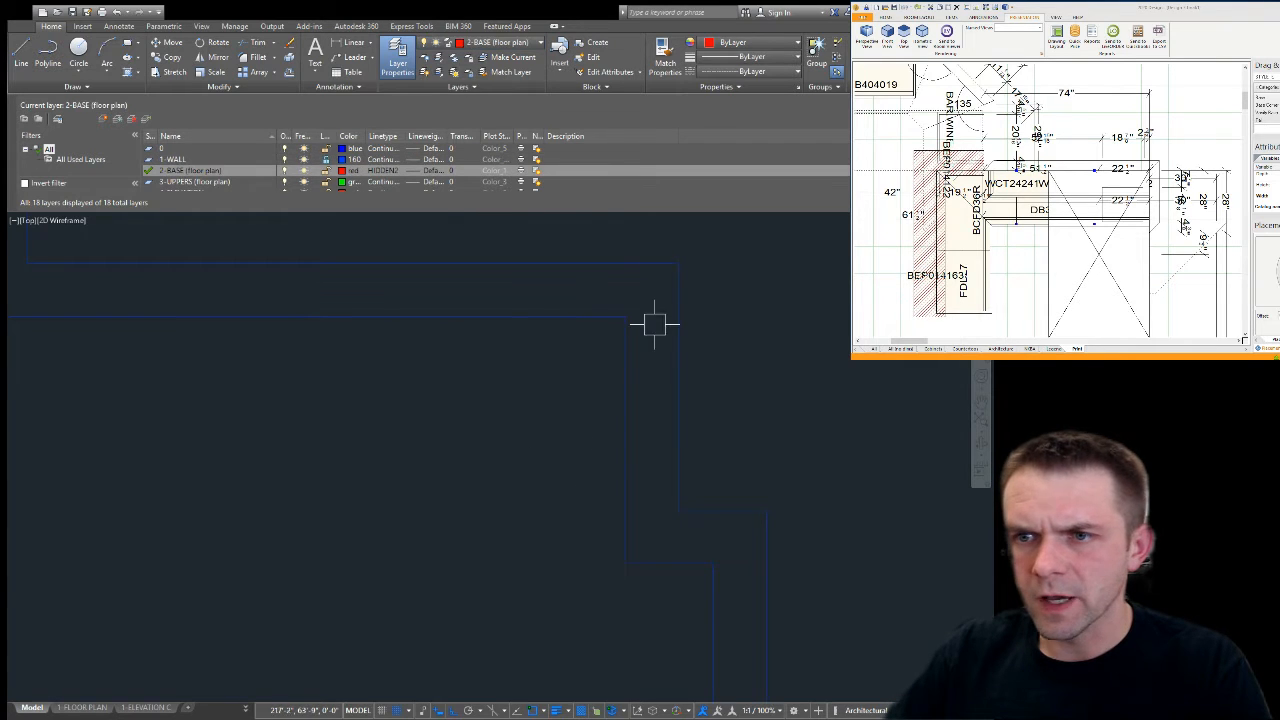
{"action": "left_click", "coordinate": [625, 319]}
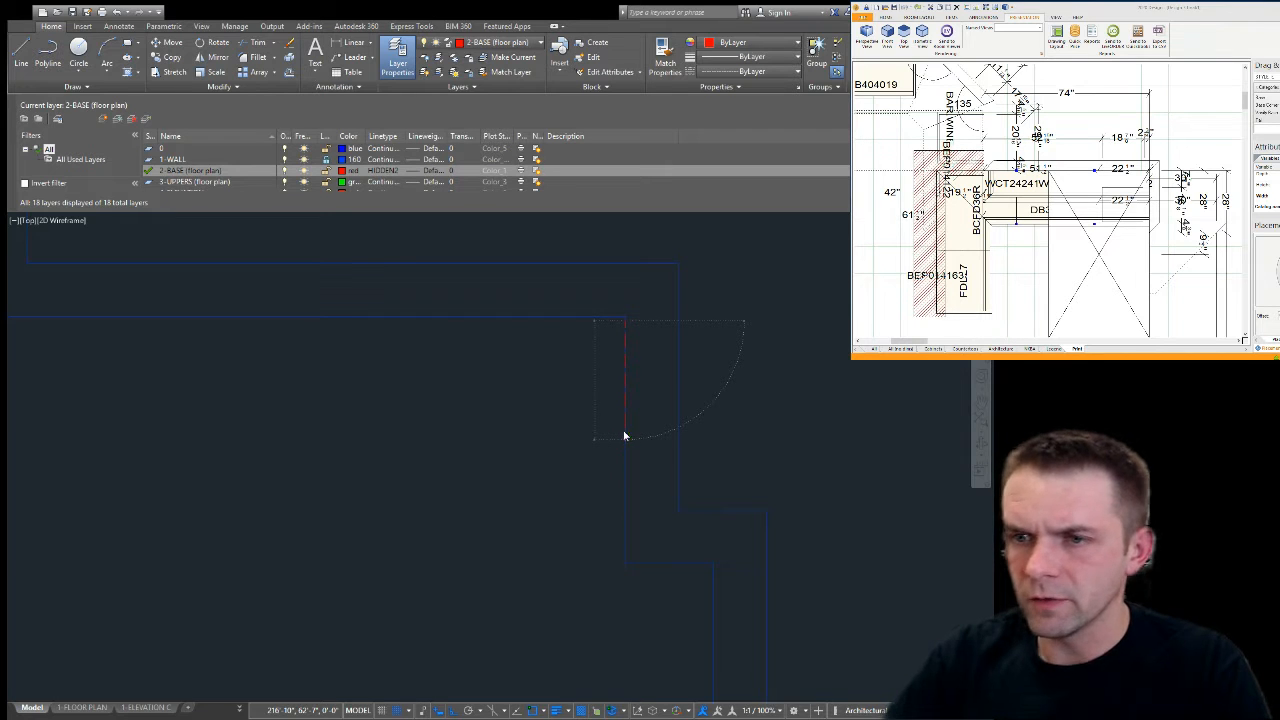
{"action": "key", "text": "Return"}
{"action": "type", "text": "3"}
{"action": "key", "text": "Return"}
{"action": "key", "text": "Escape"}
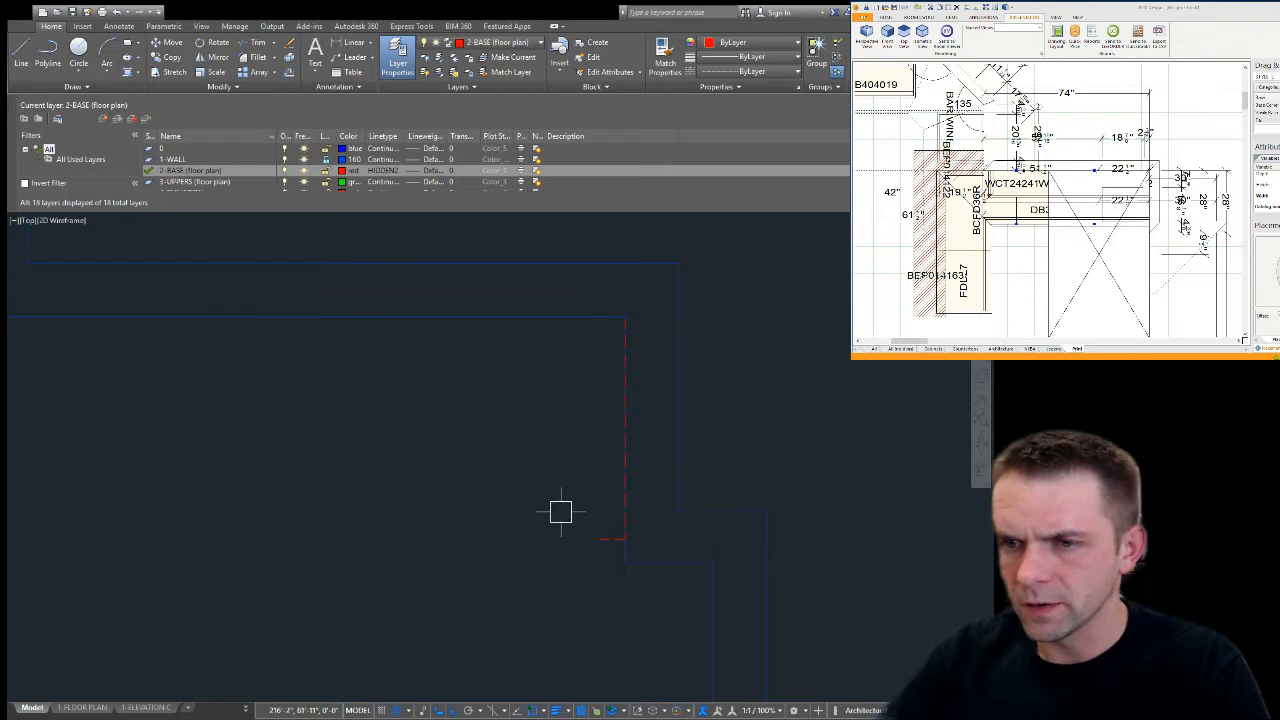
Step: Close the narrow 3-inch-wide filler rectangle against the inner wall corner
{"action": "left_click", "coordinate": [599, 539]}
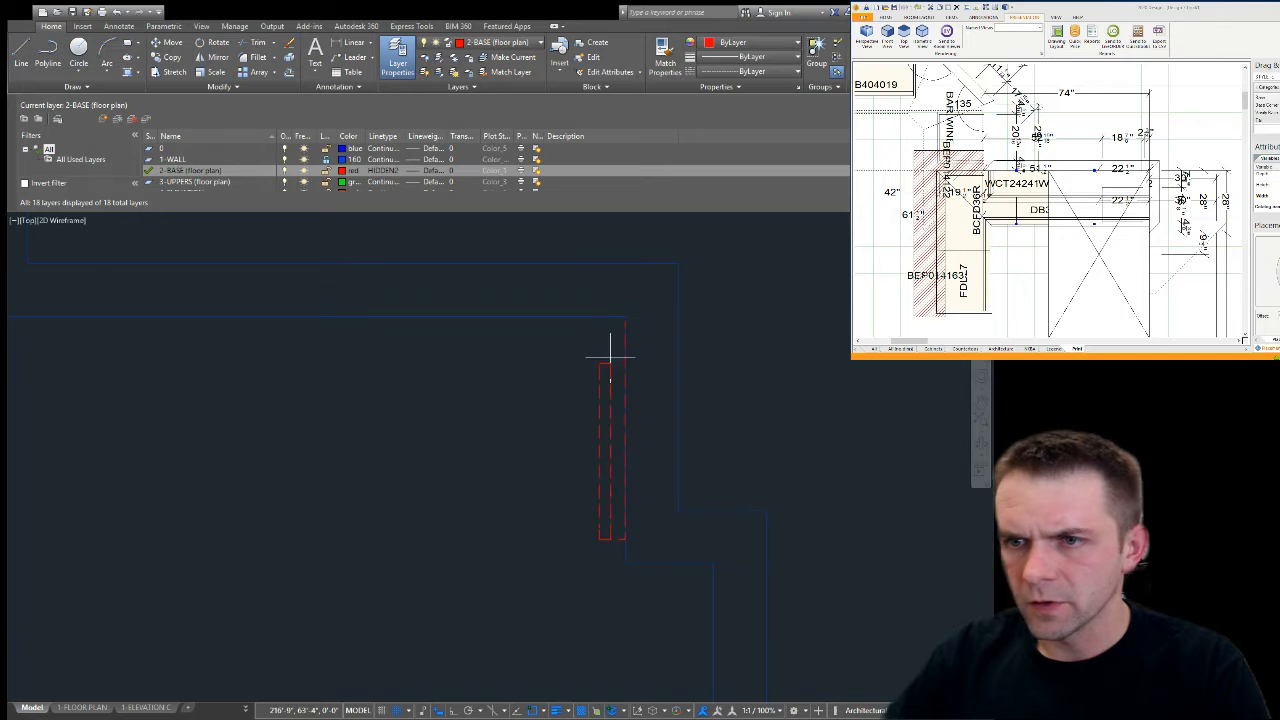
{"action": "left_click", "coordinate": [625, 316]}
{"action": "left_click", "coordinate": [629, 407]}
{"action": "type", "text": "m"}
{"action": "key", "text": "Return"}
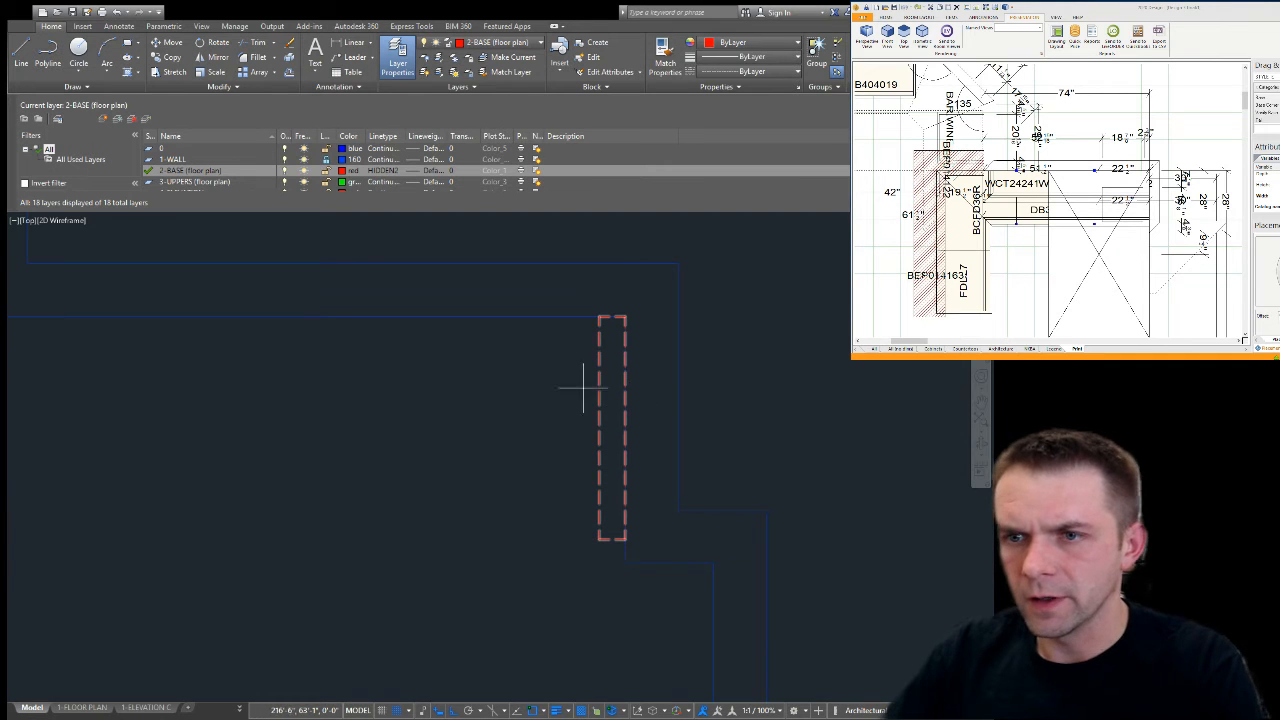
Step: Draw the first base cabinet outline beside the filler, with its back along the horizontal wall and its front just short of the filler's end
{"action": "left_click", "coordinate": [599, 317]}
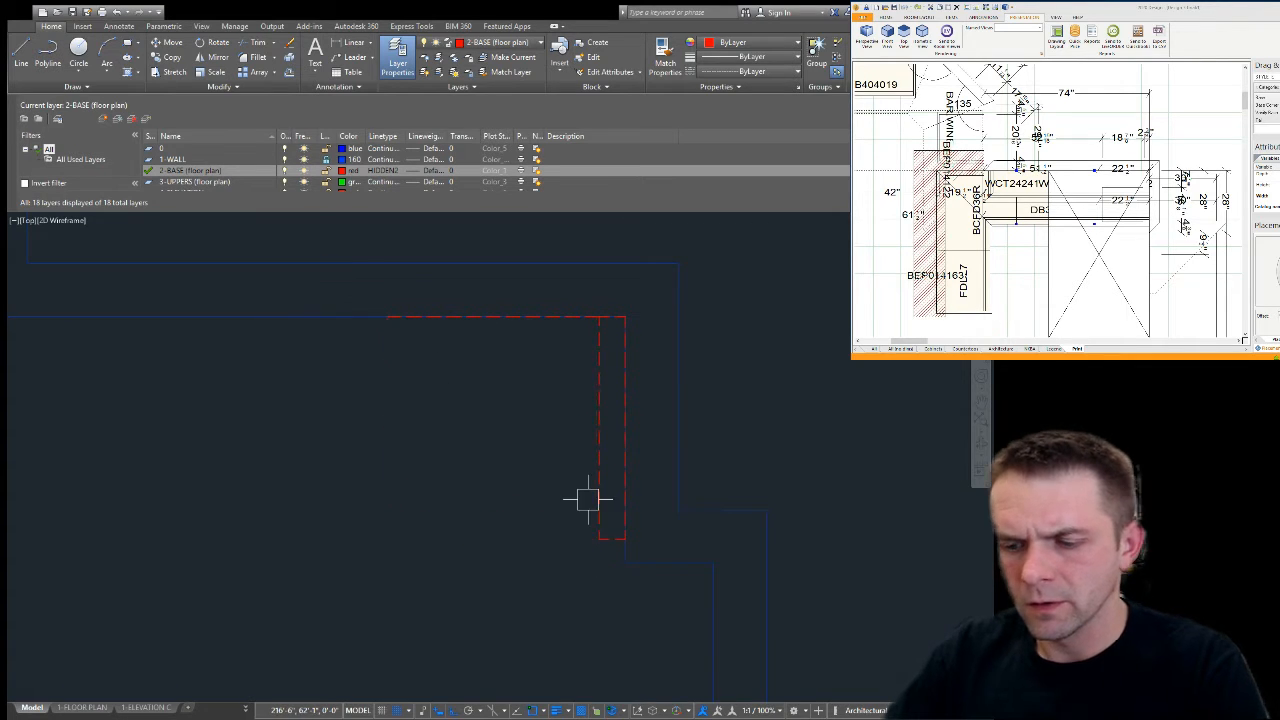
{"action": "left_click_drag", "start_coordinate": [599, 316], "coordinate": [597, 381]}
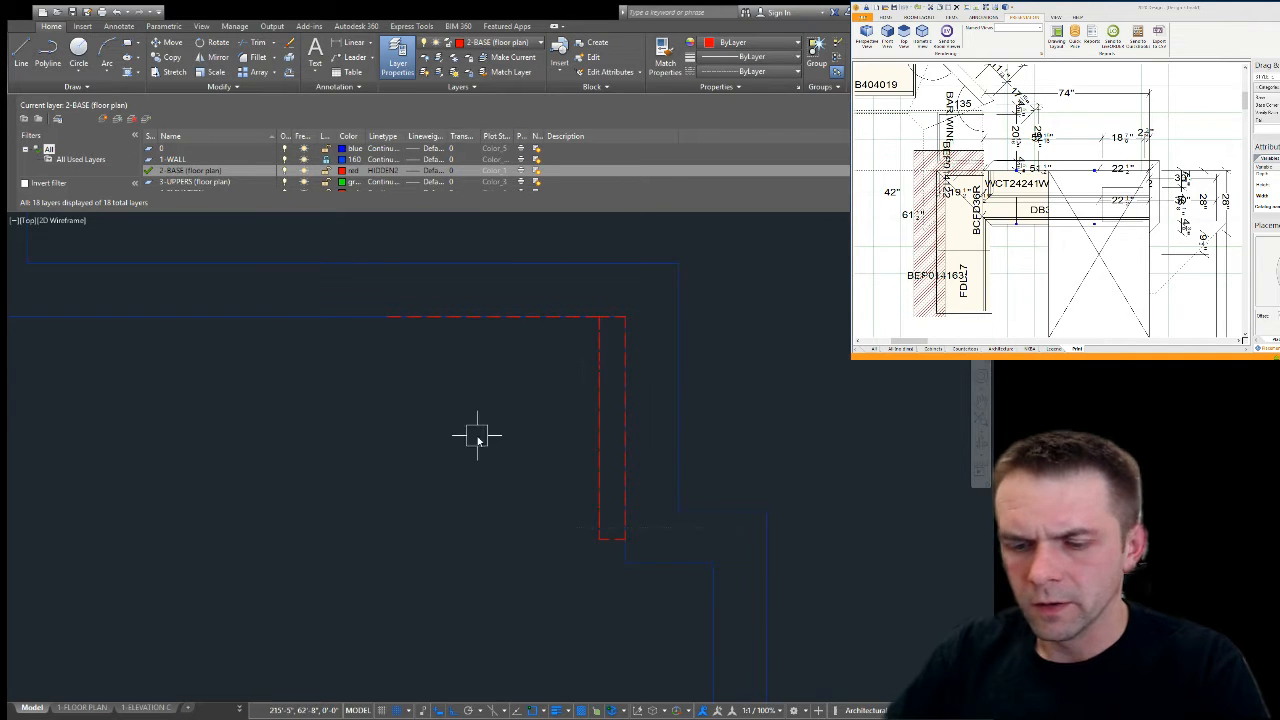
{"action": "left_click", "coordinate": [598, 527]}
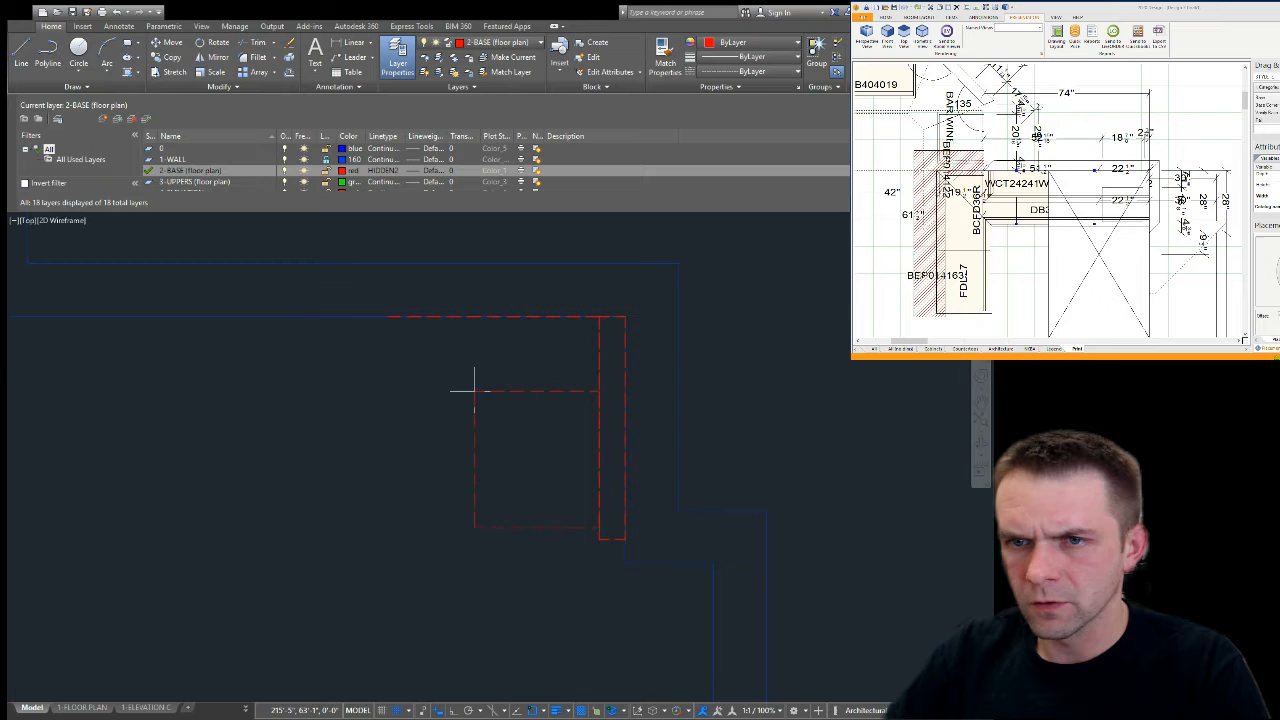
{"action": "left_click", "coordinate": [384, 317]}
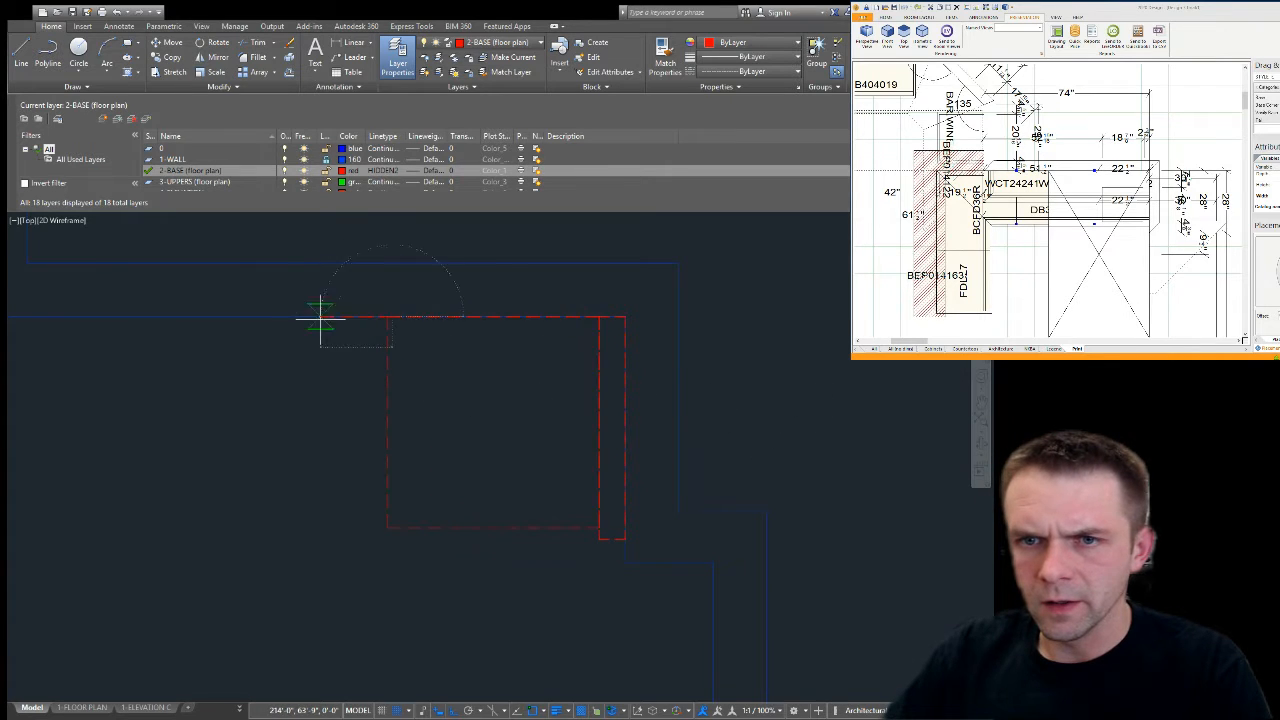
Step: Draw the next, wider base cabinet along the wall from the first cabinet's back corner, matching its depth
{"action": "type", "text": "l"}
{"action": "key", "text": "space"}
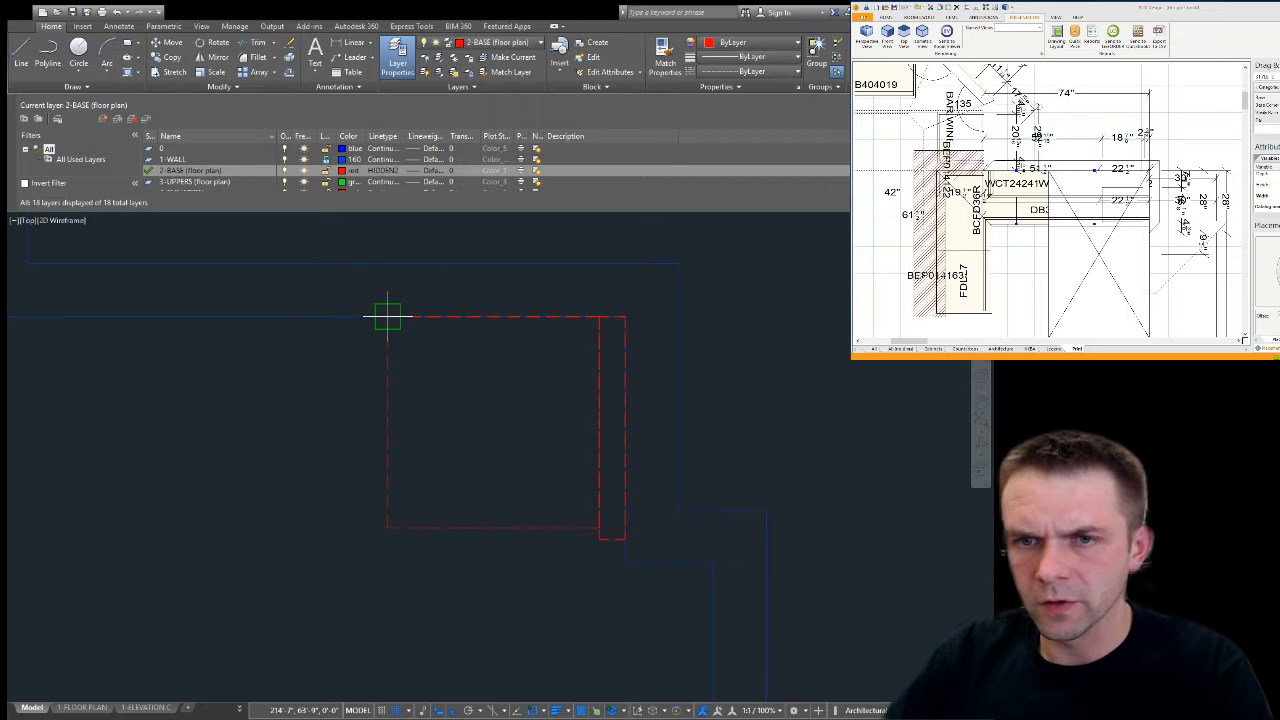
{"action": "left_click", "coordinate": [387, 317]}
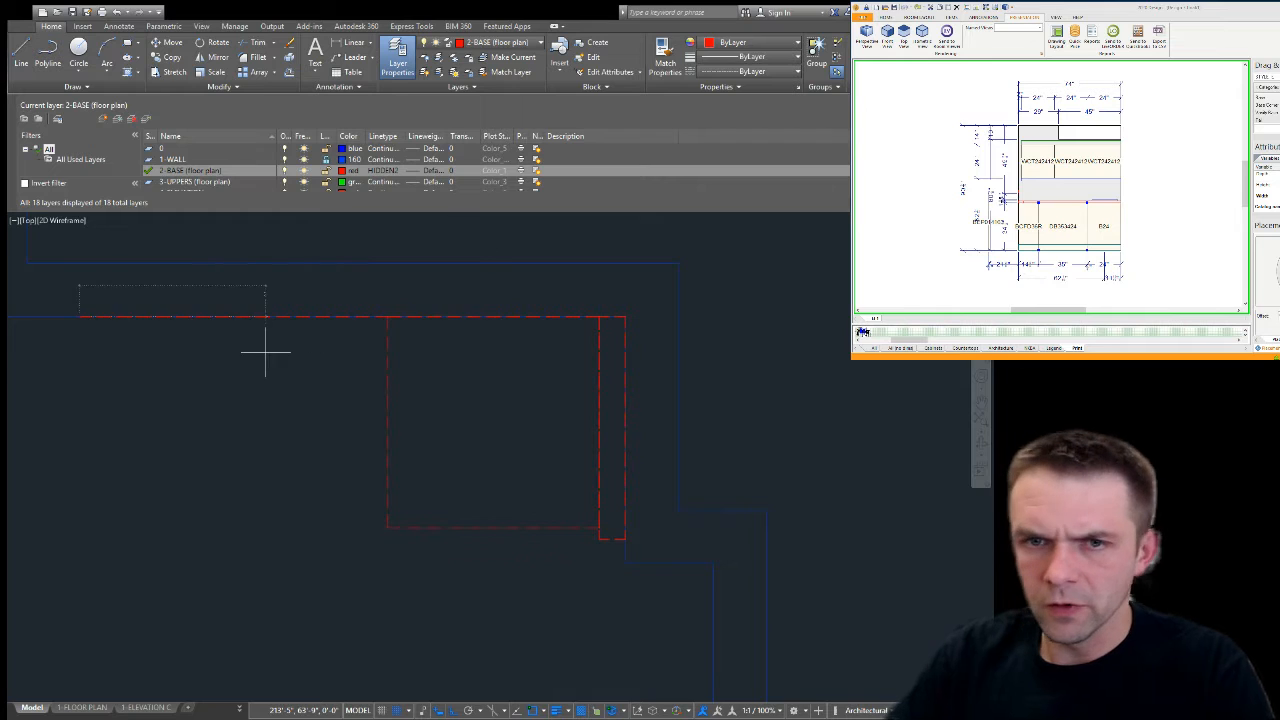
{"action": "scroll", "coordinate": [443, 357], "scroll_direction": "down", "scroll_amount": 3}
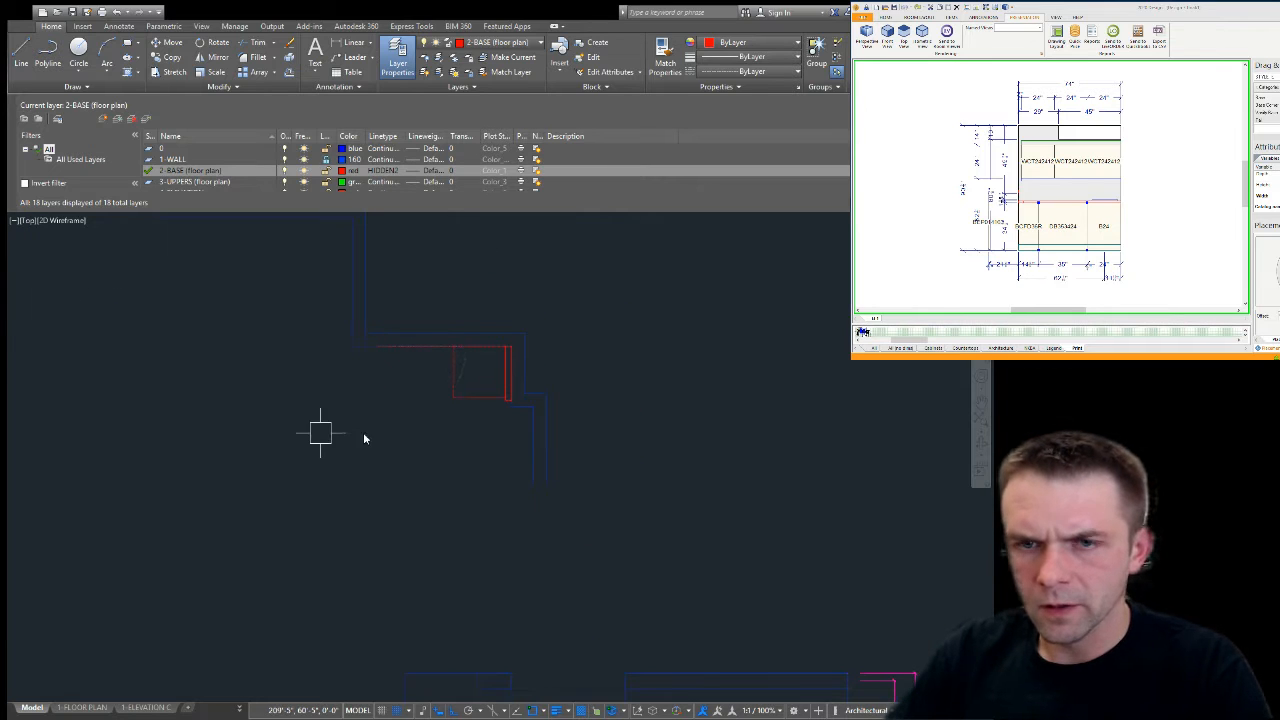
{"action": "key", "text": "Return"}
{"action": "left_click", "coordinate": [378, 346]}
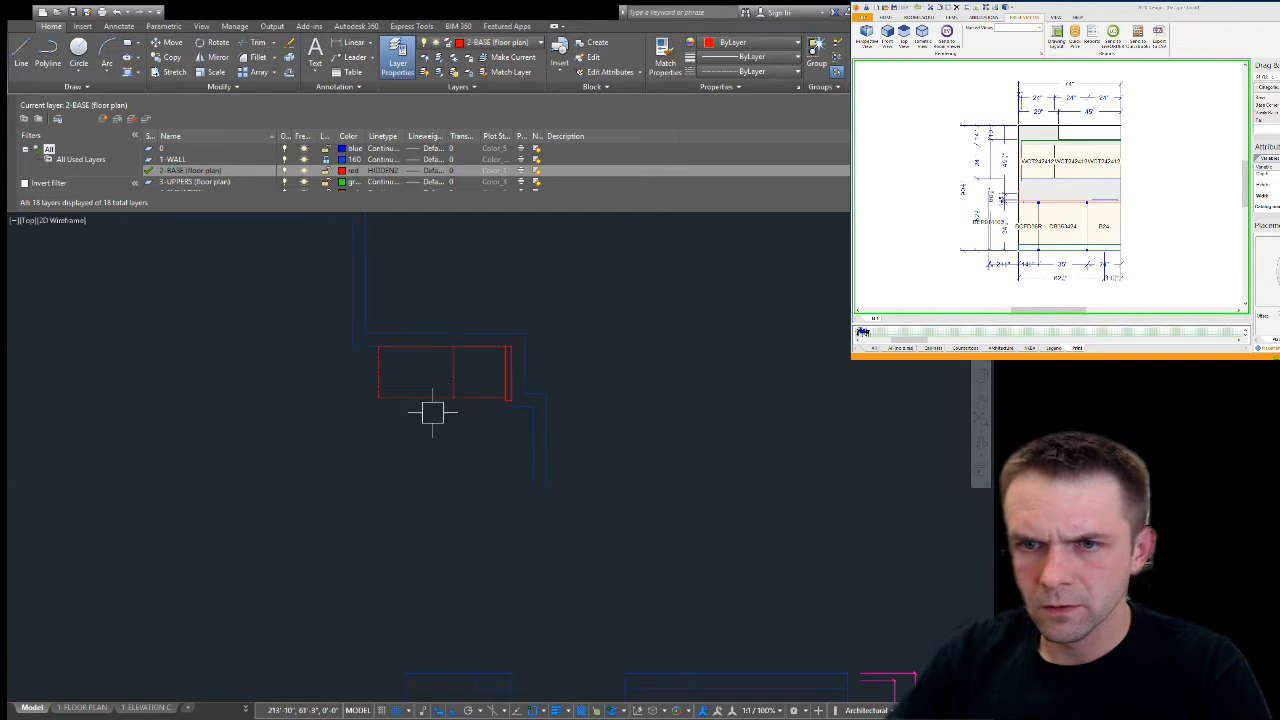
{"action": "scroll", "coordinate": [428, 366], "scroll_direction": "up", "scroll_amount": 3}
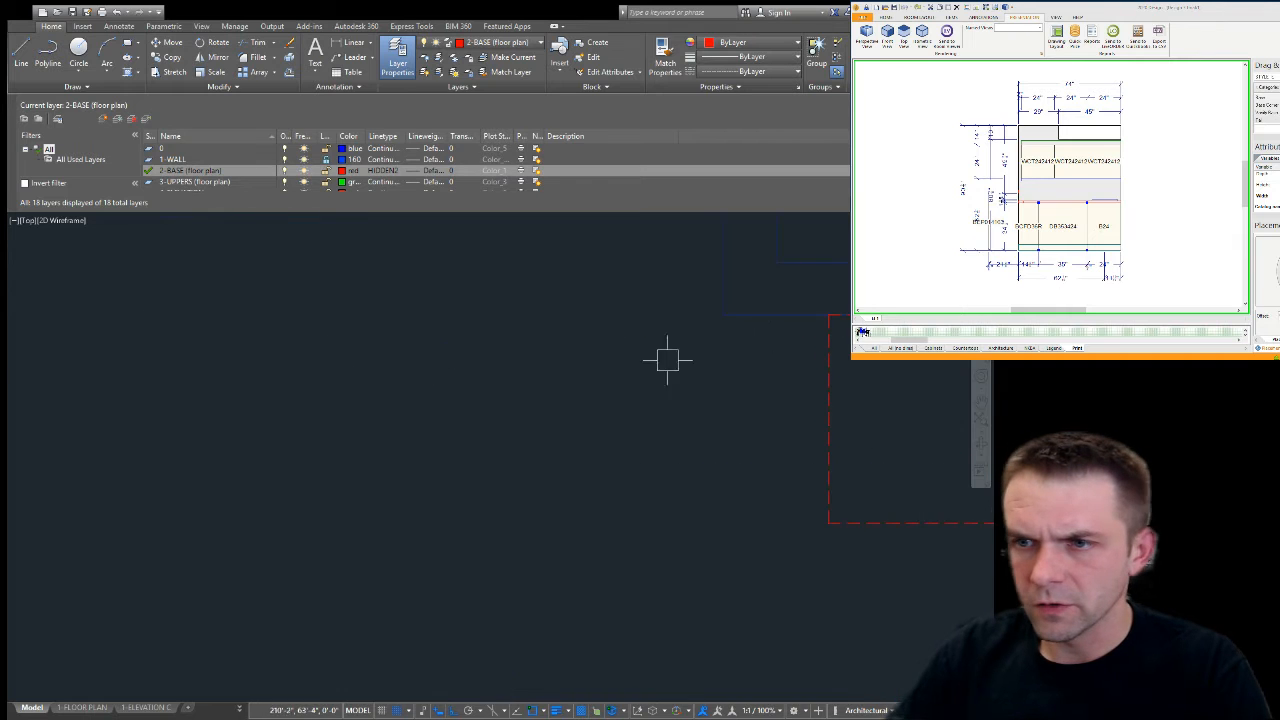
Step: Draw the corner cabinet's back edge and outer side, each 36 inches long, from the back corner of the wider base cabinet
{"action": "scroll", "coordinate": [569, 387], "scroll_direction": "down", "scroll_amount": 2}
{"action": "left_click", "coordinate": [699, 350]}
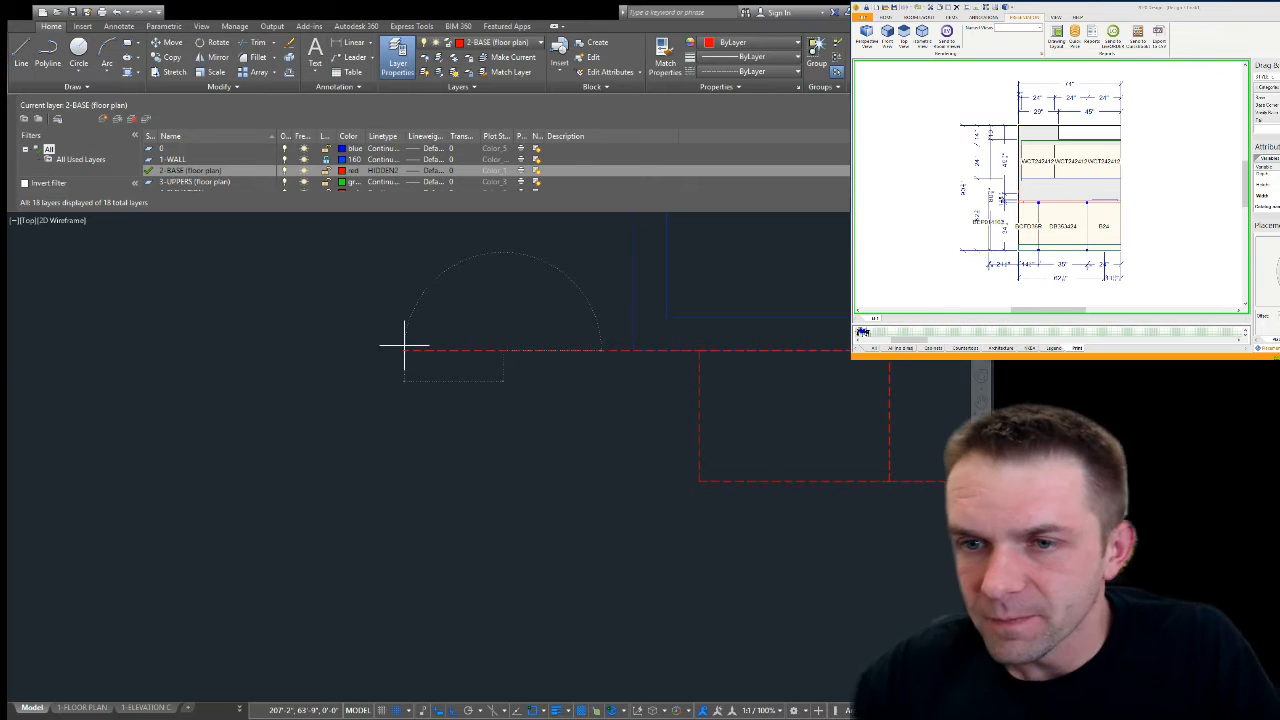
{"action": "type", "text": "36"}
{"action": "key", "text": "Return"}
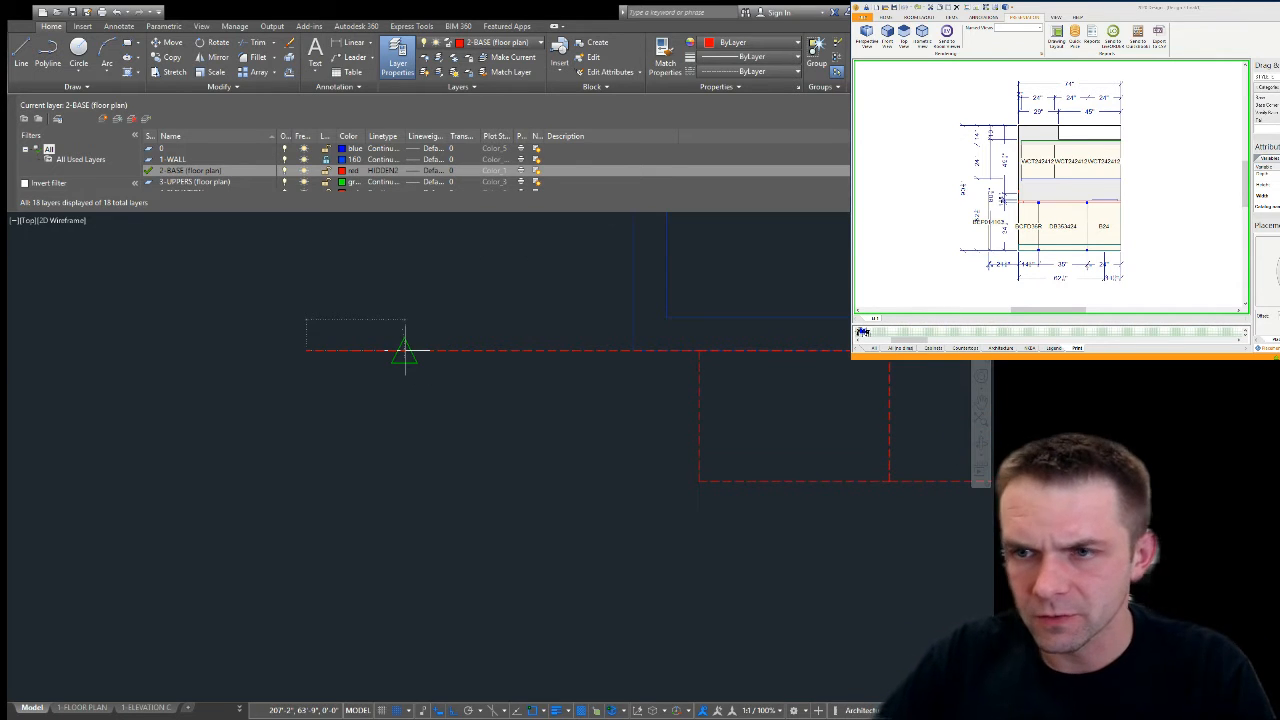
{"action": "scroll", "coordinate": [431, 349], "scroll_direction": "down", "scroll_amount": 2}
{"action": "type", "text": "36"}
{"action": "key", "text": "Return"}
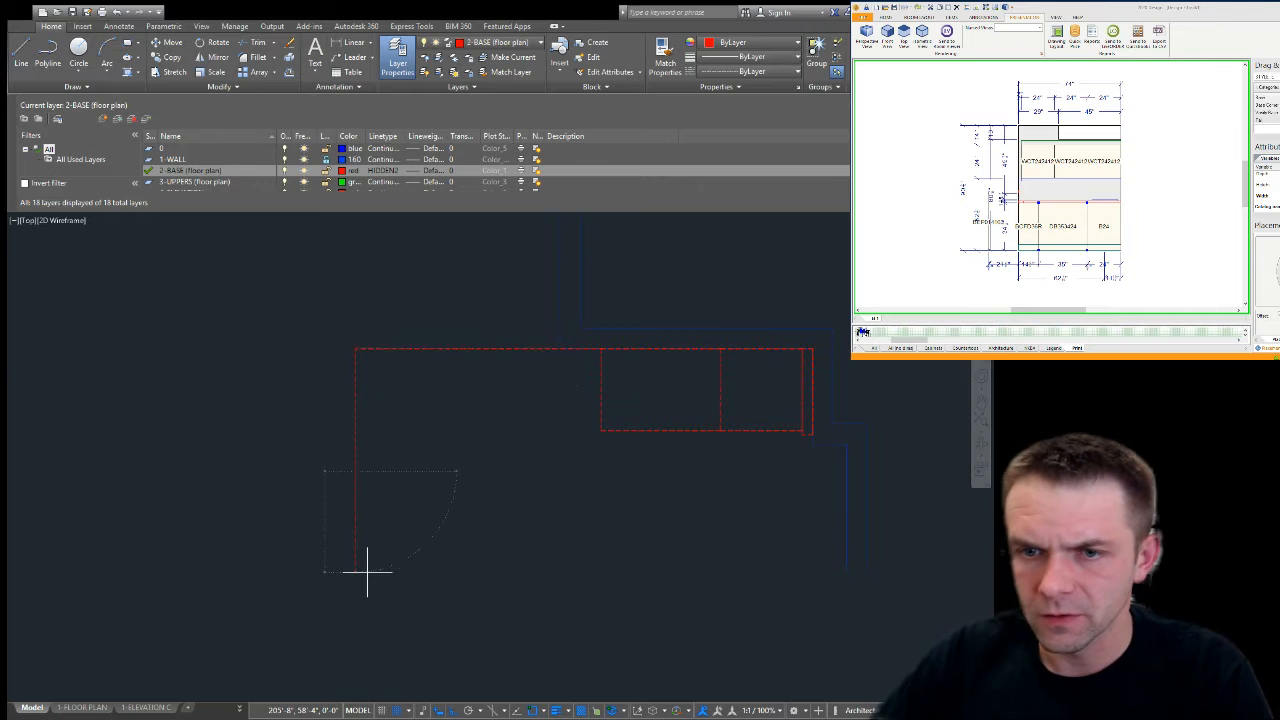
{"action": "key", "text": "ctrl+z"}
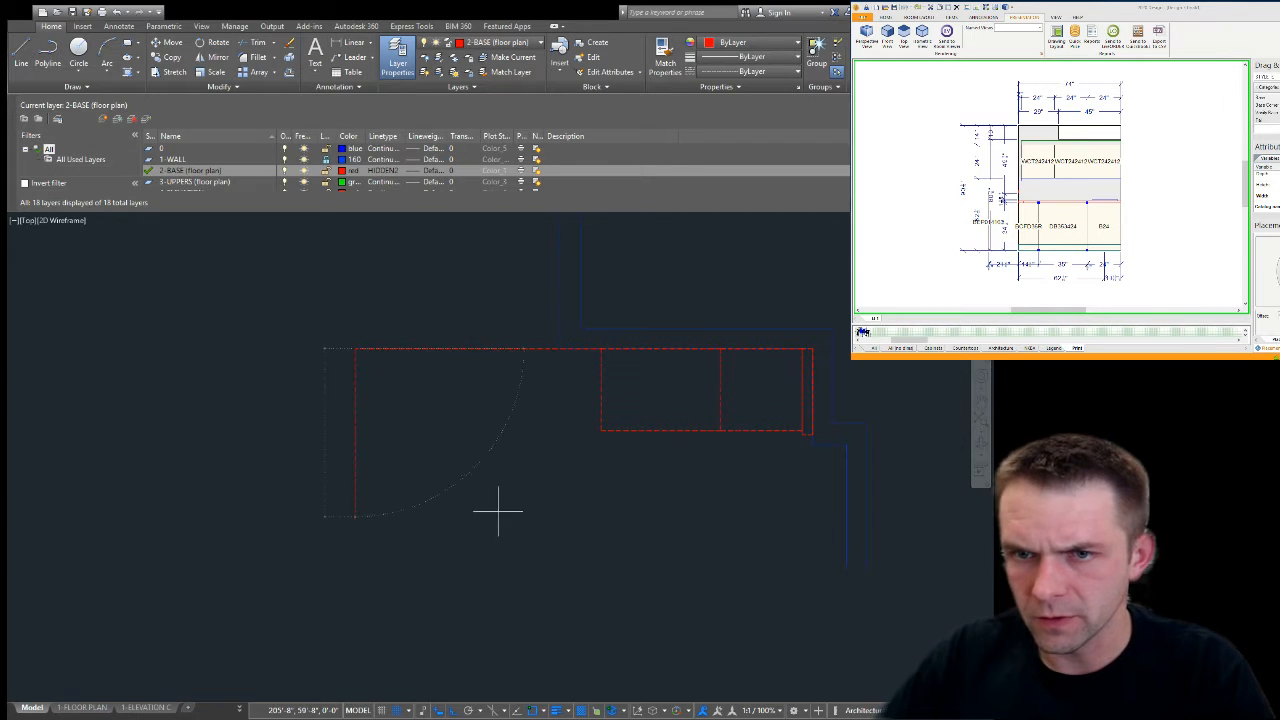
{"action": "type", "text": "36"}
{"action": "key", "text": "Return"}
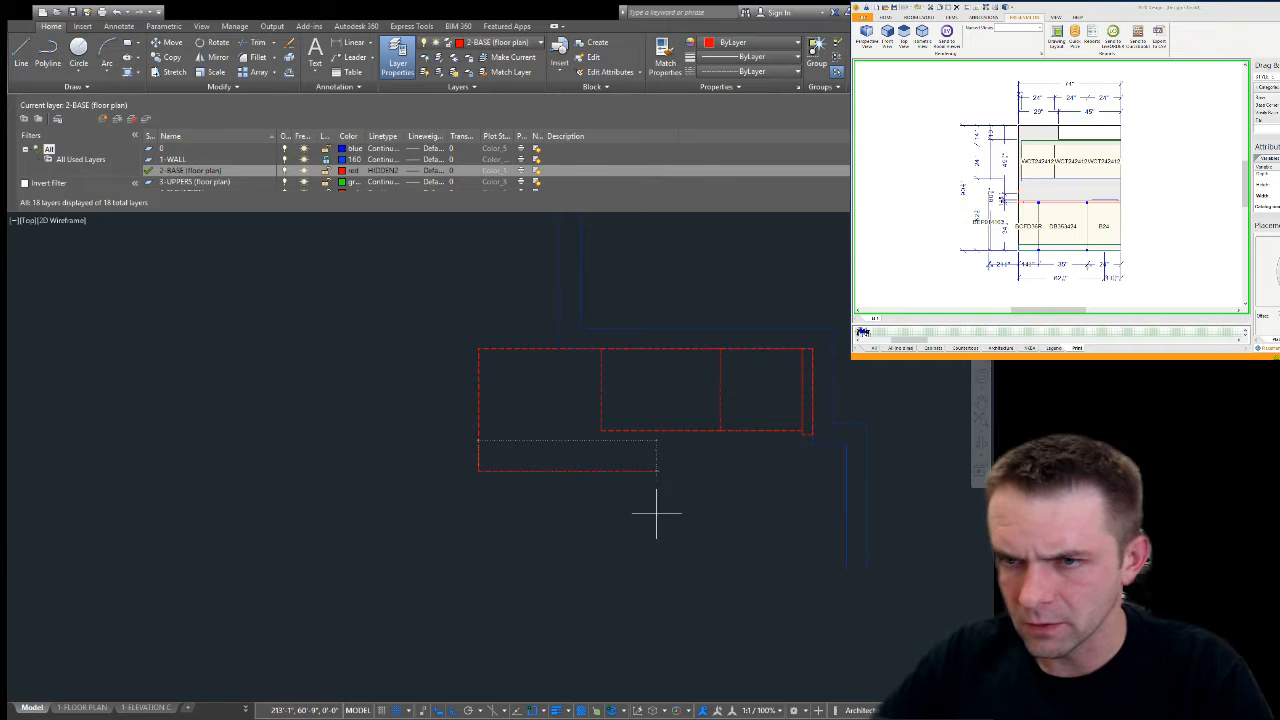
Step: Add the corner cabinet's end edge and close its L-shaped outline to the neighbouring cabinet's front corner
{"action": "key", "text": "ctrl+z"}
{"action": "key", "text": "ctrl+z"}
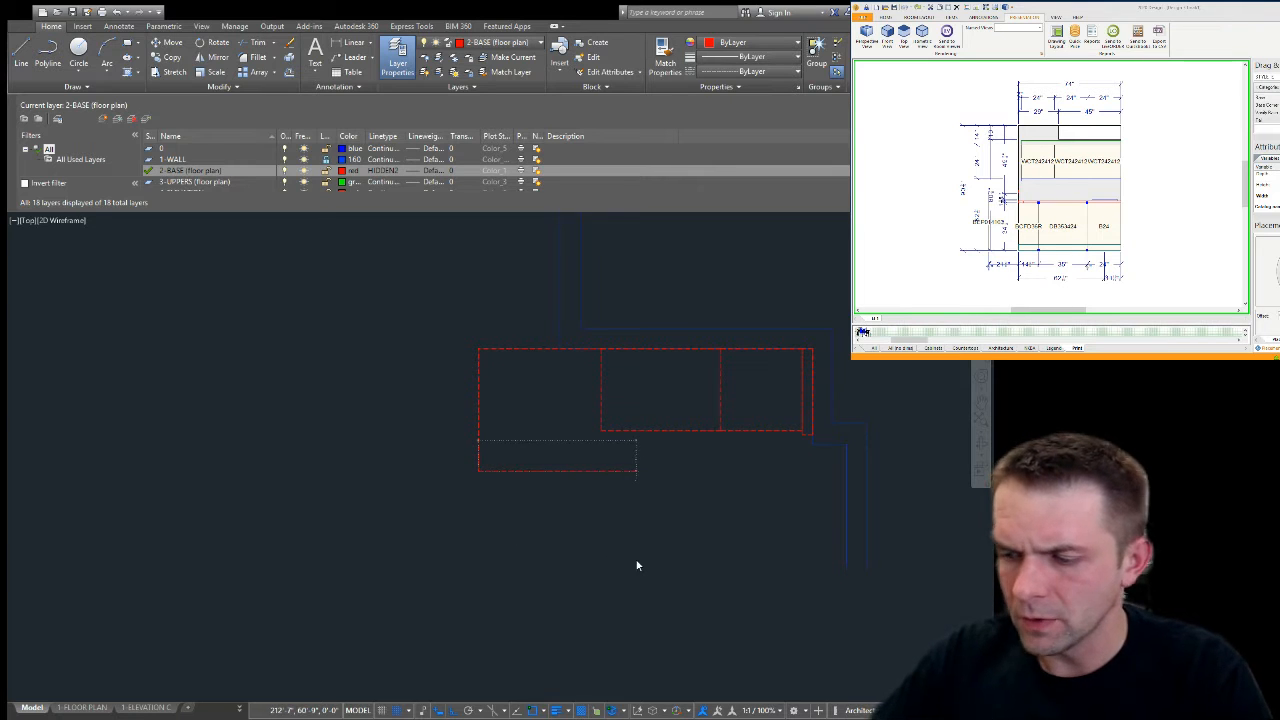
{"action": "scroll", "coordinate": [583, 447], "scroll_direction": "up", "scroll_amount": 4}
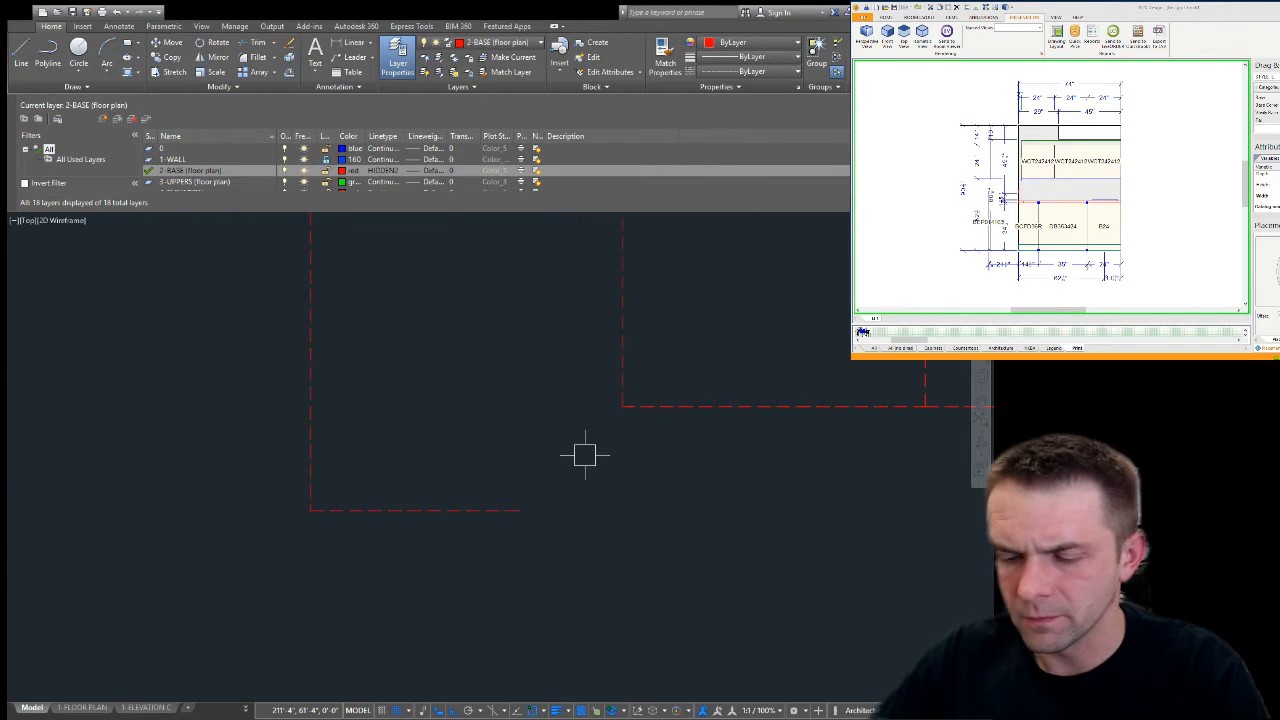
{"action": "left_click", "coordinate": [622, 405]}
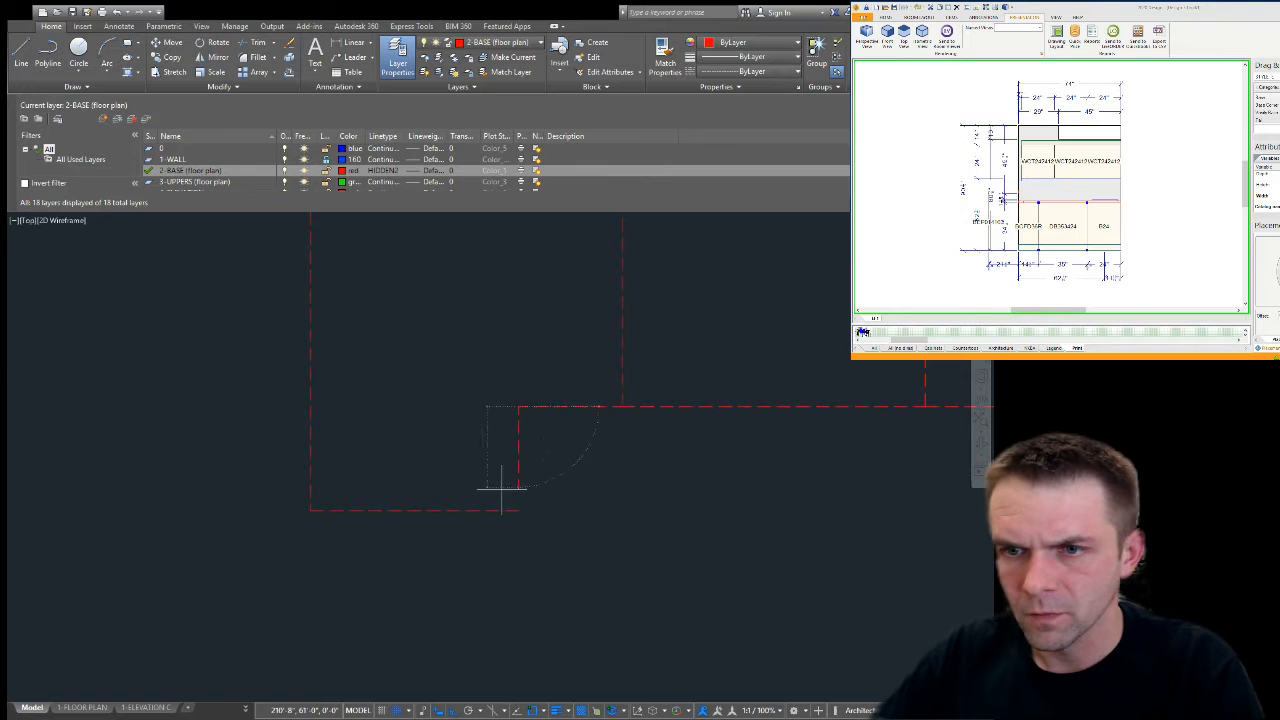
{"action": "scroll", "coordinate": [555, 426], "scroll_direction": "down", "scroll_amount": 4}
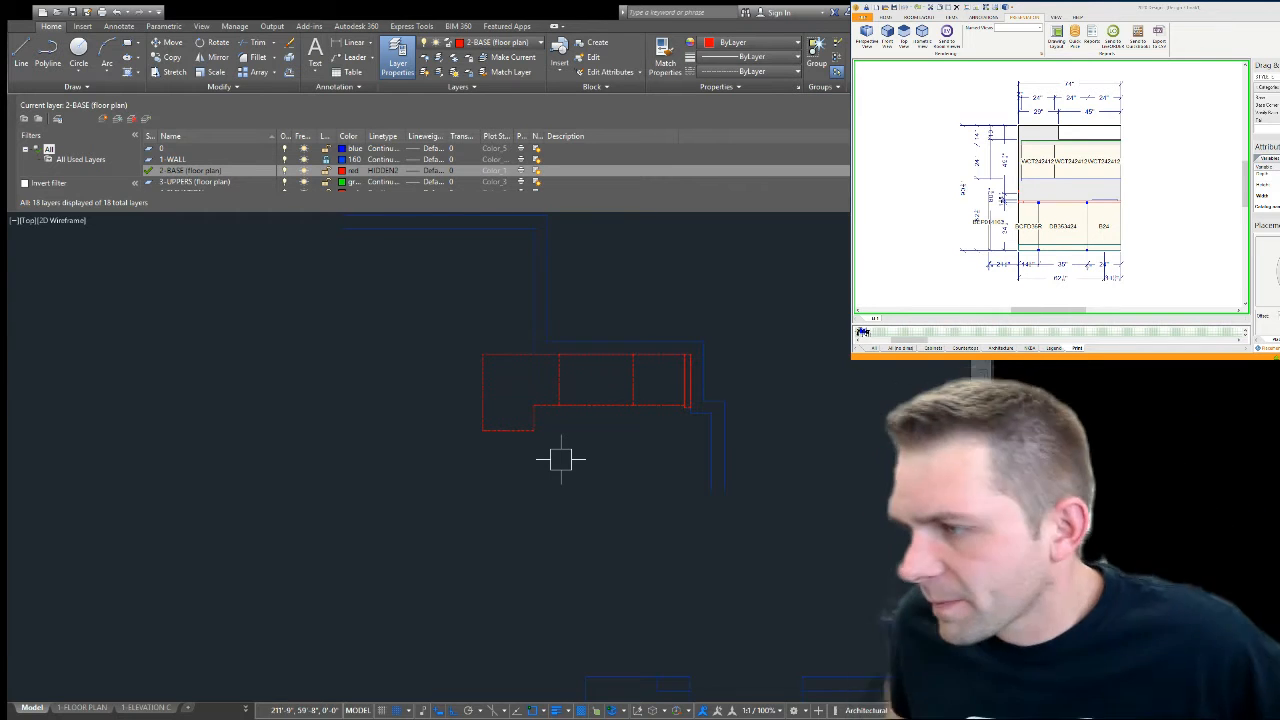
Step: Bring up the plan view in the kitchen design program, then draw the 27-inch base cabinet against the corner cabinet's end at matching depth
{"action": "left_click", "coordinate": [988, 322]}
{"action": "left_click_drag", "start_coordinate": [988, 322], "coordinate": [992, 60]}
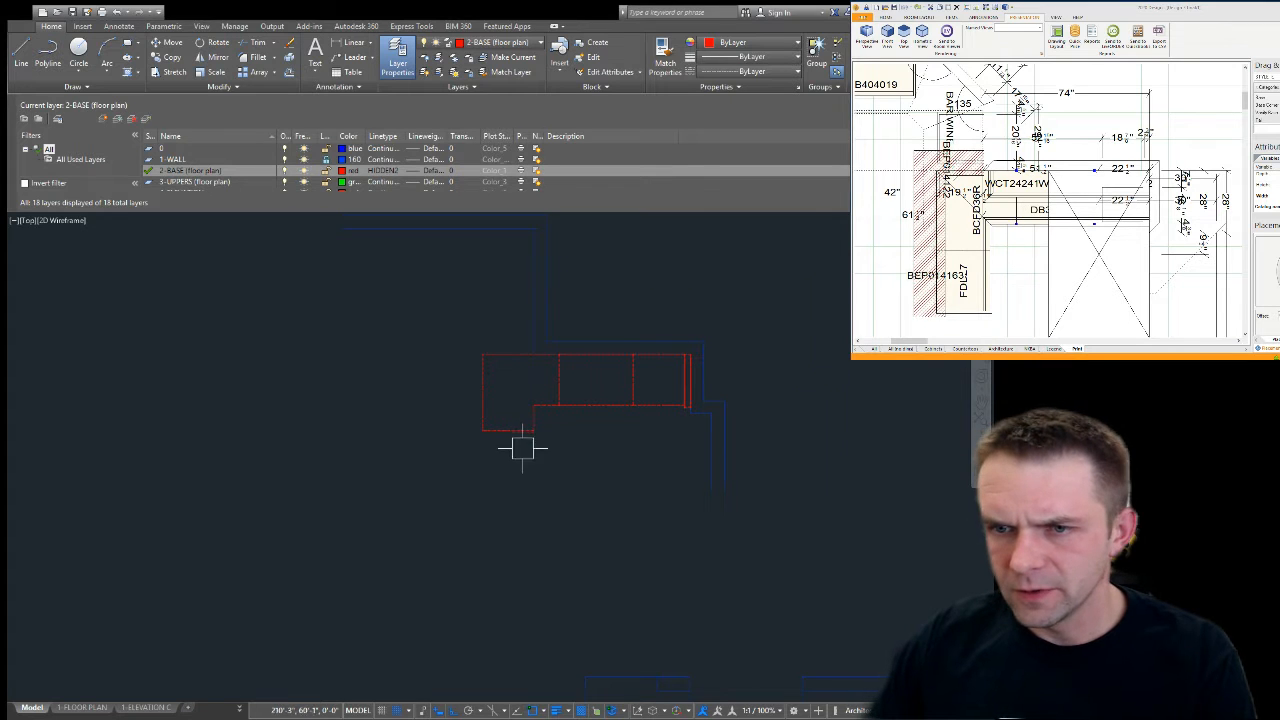
{"action": "scroll", "coordinate": [513, 451], "scroll_direction": "up", "scroll_amount": 4}
{"action": "left_click", "coordinate": [432, 392]}
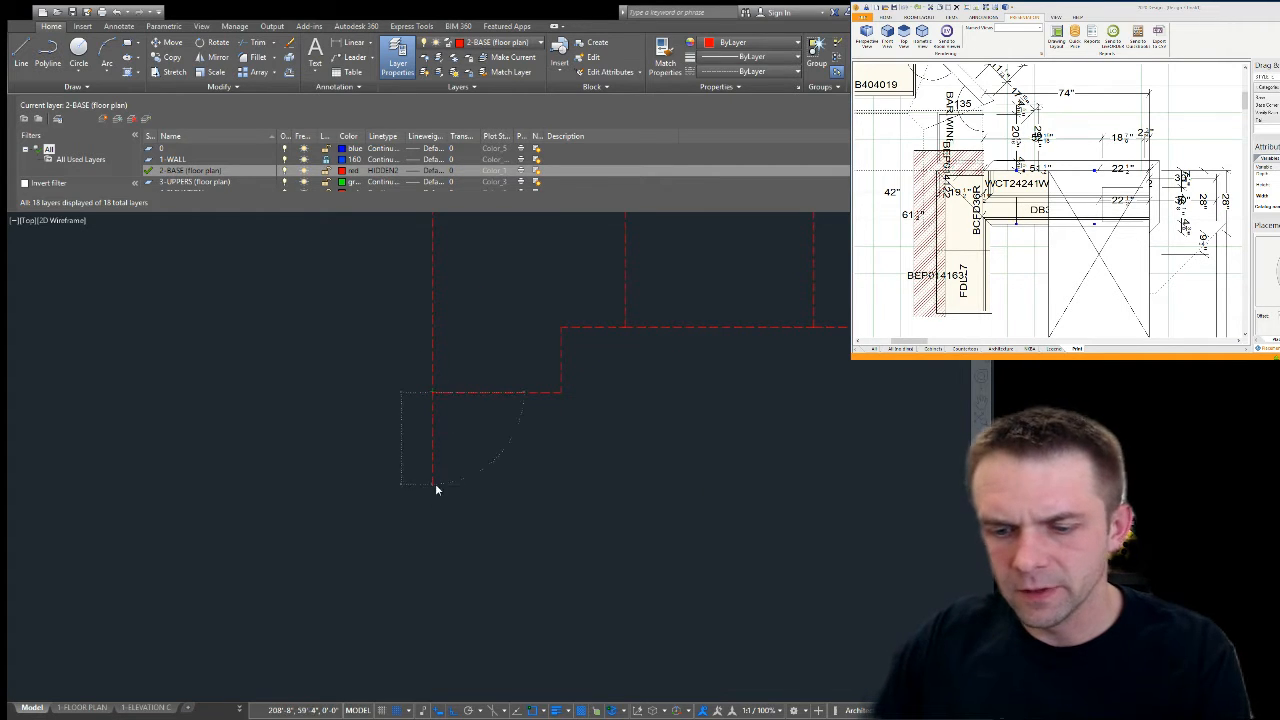
{"action": "left_click", "coordinate": [432, 537]}
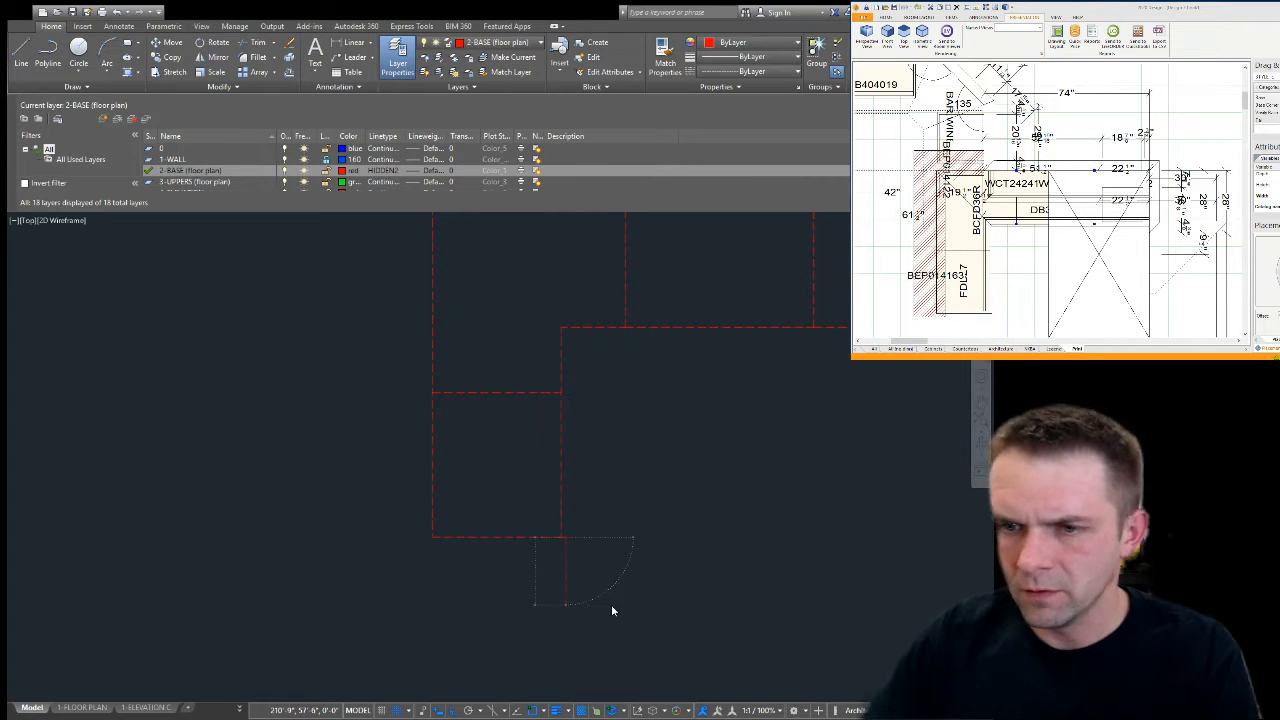
Step: Draw a thin end panel across the end of the last base cabinet, projecting slightly past its front
{"action": "key", "text": "Escape"}
{"action": "scroll", "coordinate": [571, 563], "scroll_direction": "up", "scroll_amount": 4}
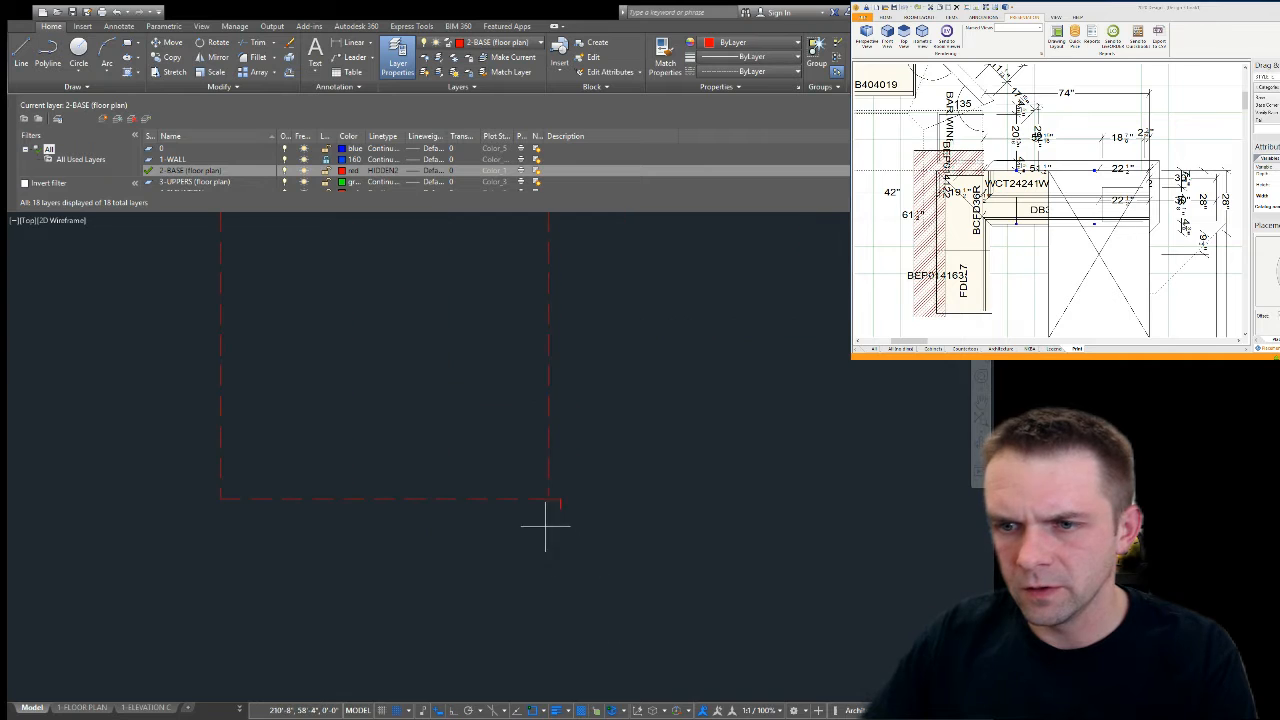
{"action": "left_click", "coordinate": [560, 508]}
{"action": "left_click", "coordinate": [220, 499]}
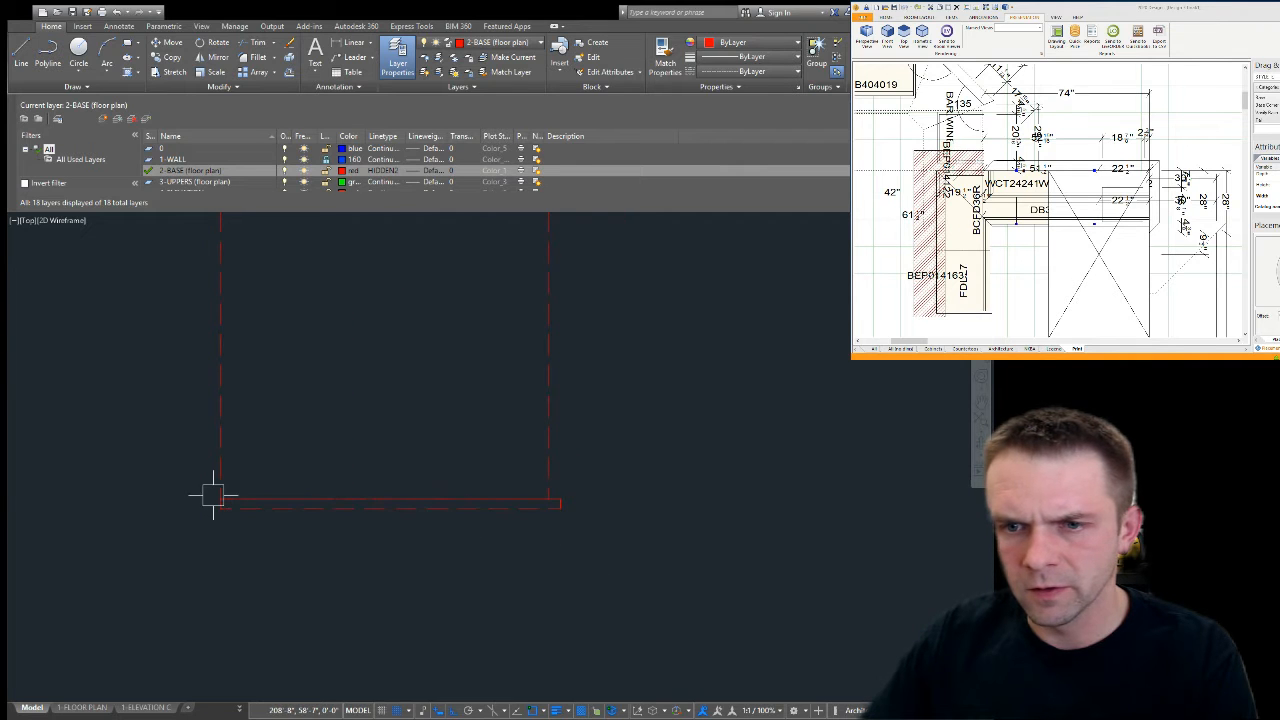
Step: Draw a thin back panel along the outer side of the last base cabinet and corner cabinet, overlapping the end panel
{"action": "scroll", "coordinate": [590, 563], "scroll_direction": "down", "scroll_amount": 4}
{"action": "scroll", "coordinate": [489, 563], "scroll_direction": "up", "scroll_amount": 5}
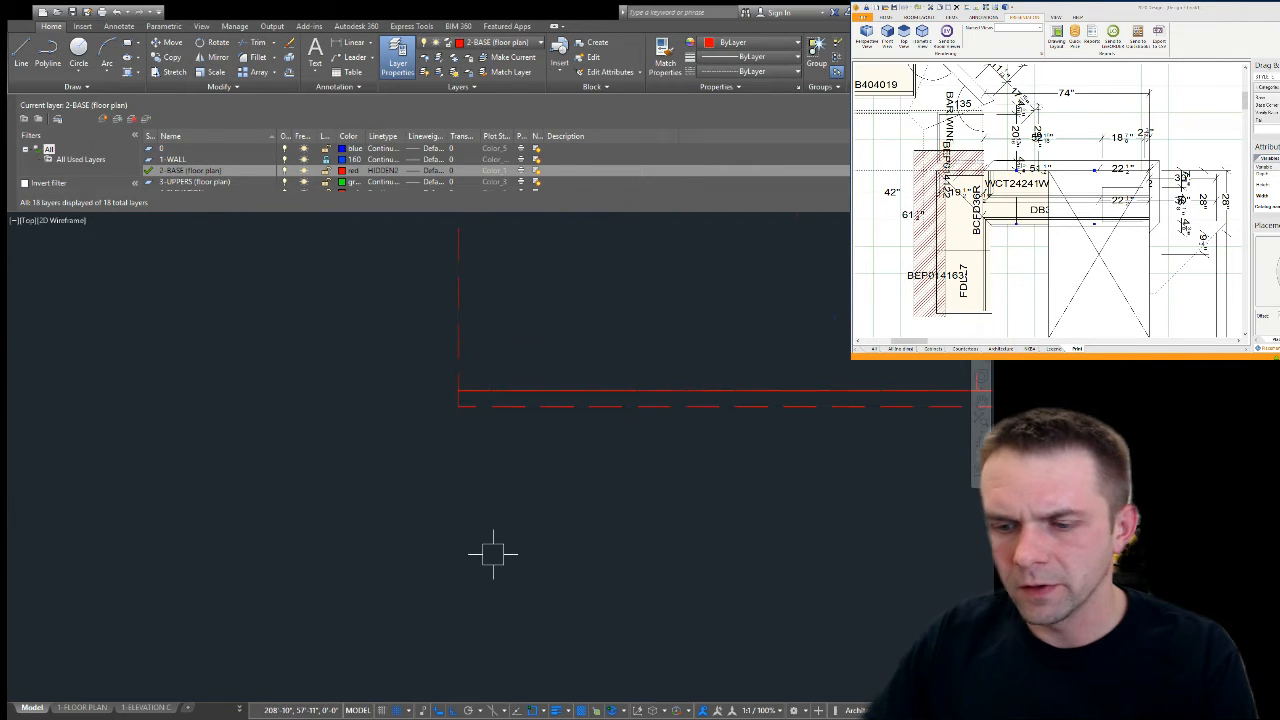
{"action": "key", "text": "l"}
{"action": "key", "text": "space"}
{"action": "left_click", "coordinate": [458, 407]}
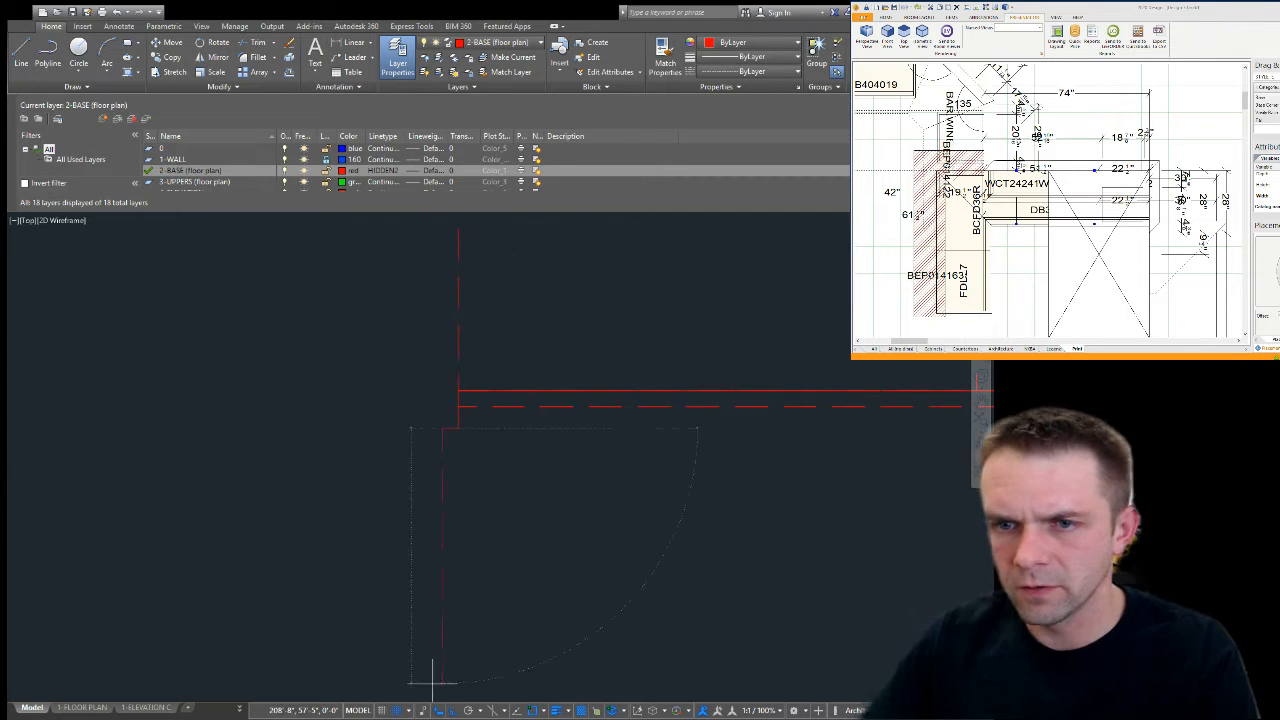
{"action": "scroll", "coordinate": [457, 623], "scroll_direction": "down", "scroll_amount": 4}
{"action": "scroll", "coordinate": [465, 420], "scroll_direction": "up", "scroll_amount": 5}
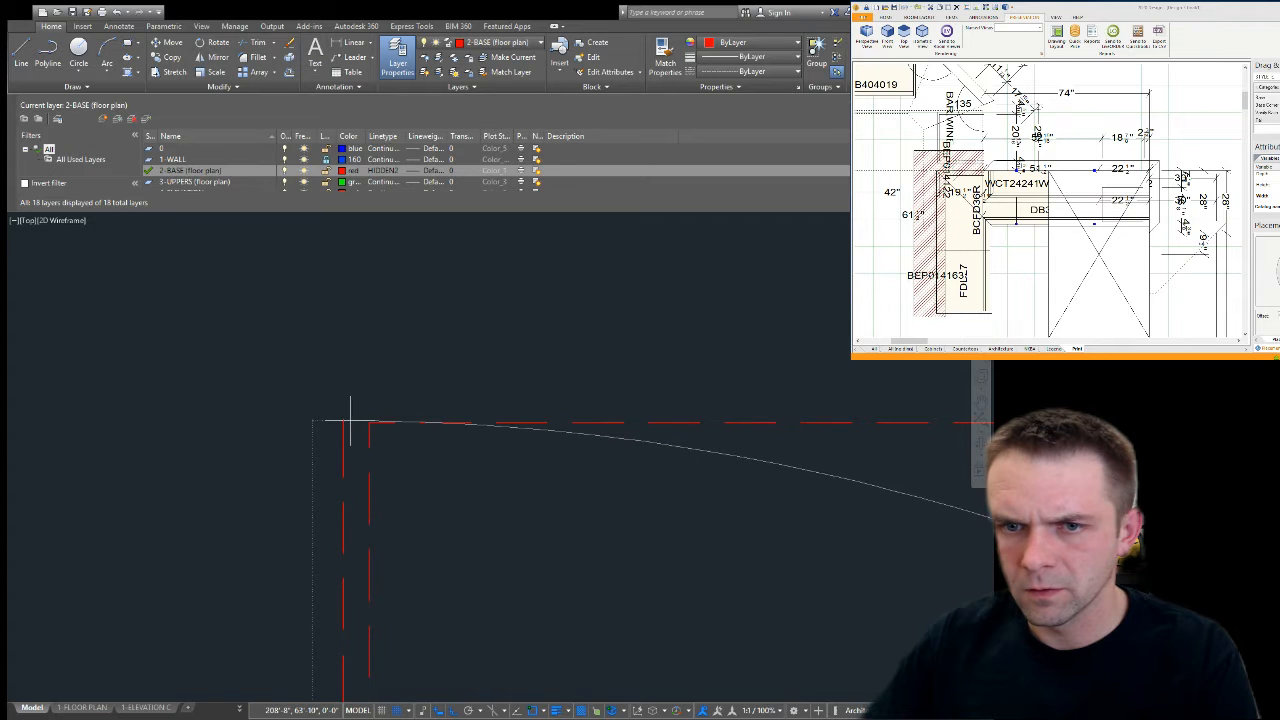
{"action": "key", "text": "Escape"}
Step: Draw the outer line of a thin panel along the corner cabinet's back, from the wall end to the cabinet's outer corner
{"action": "scroll", "coordinate": [442, 419], "scroll_direction": "down", "scroll_amount": 4}
{"action": "key", "text": "space"}
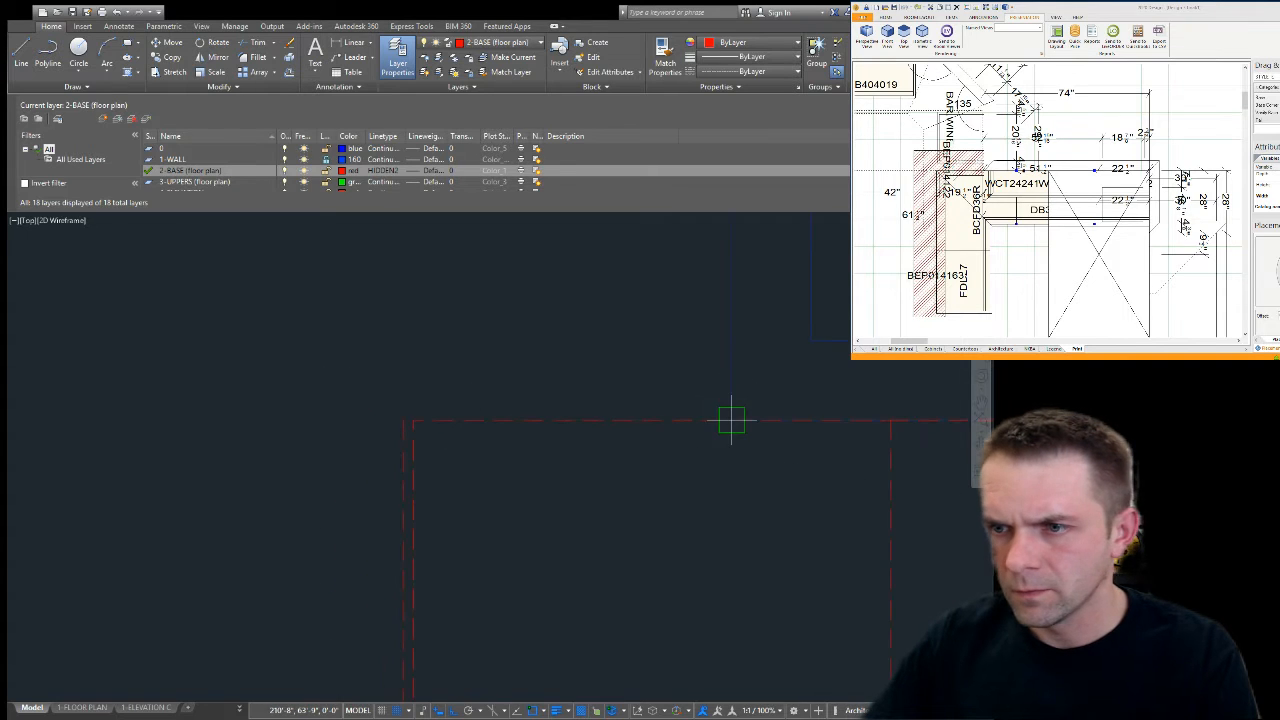
{"action": "left_click", "coordinate": [731, 420]}
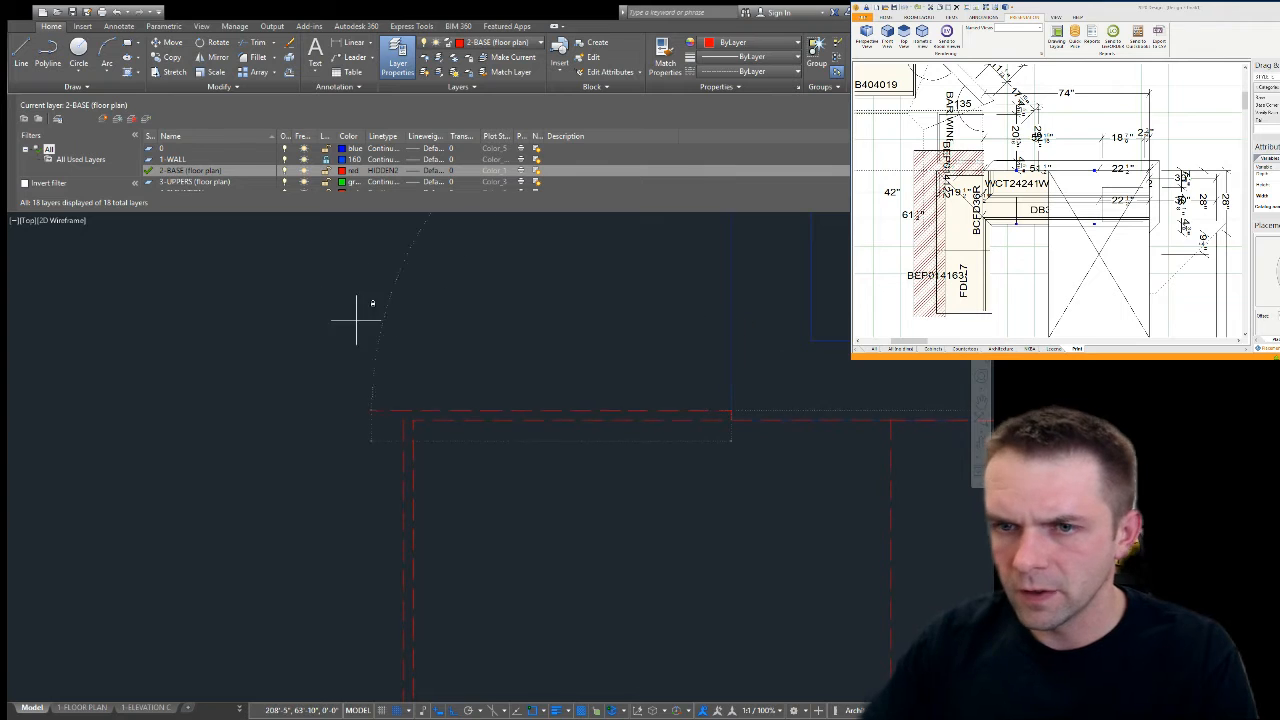
{"action": "scroll", "coordinate": [436, 408], "scroll_direction": "up", "scroll_amount": 6}
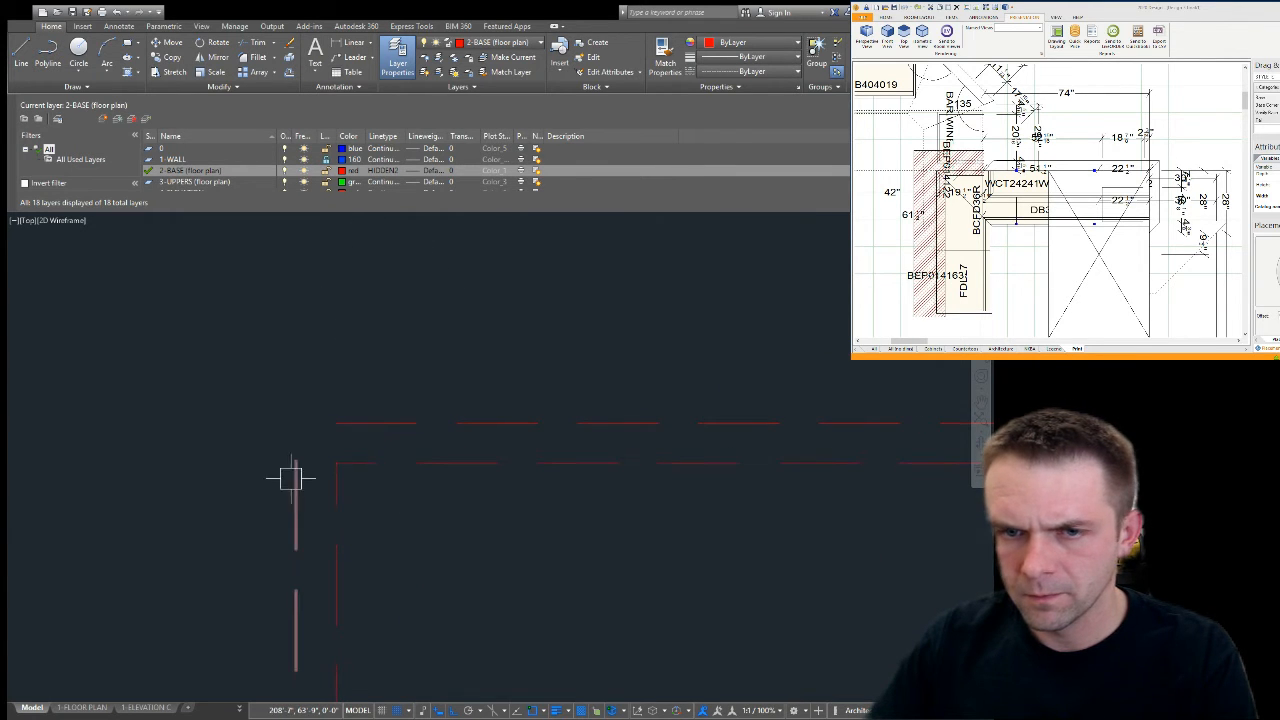
{"action": "scroll", "coordinate": [337, 423], "scroll_direction": "down", "scroll_amount": 5}
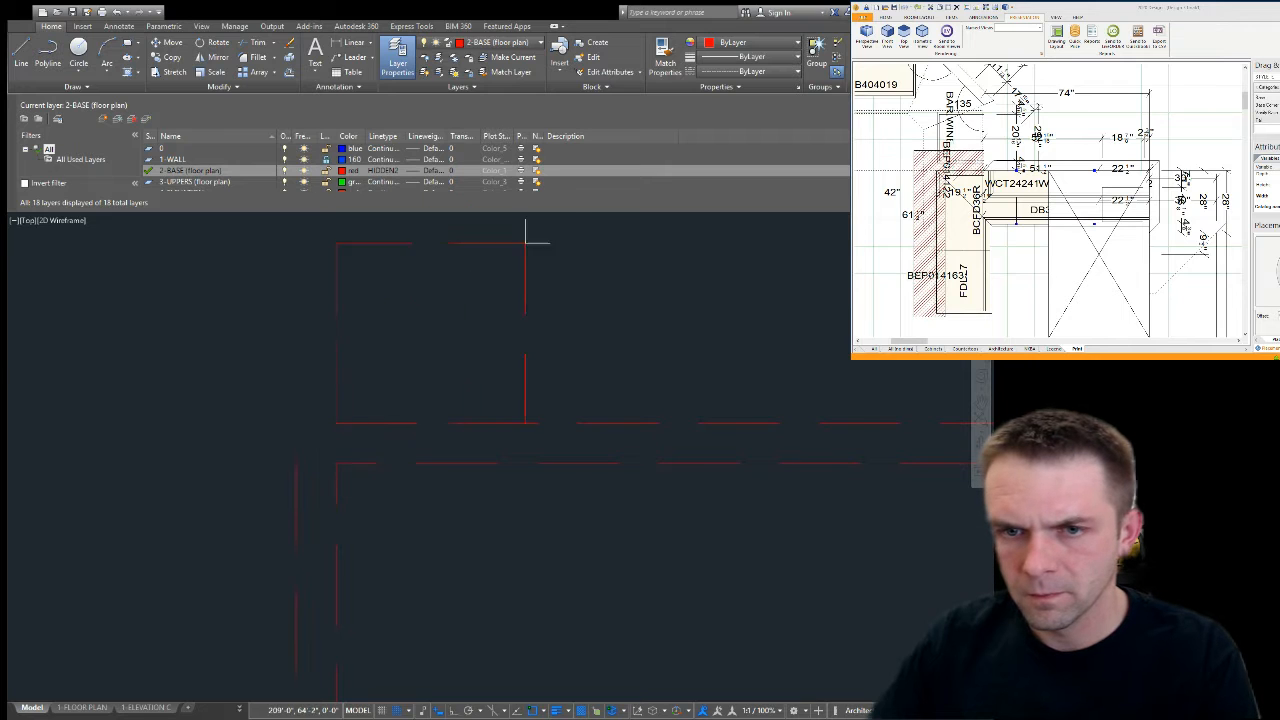
Step: Extend the long back panel to the outer line of the adjoining panel and close both thin outlines at their shared corner
{"action": "scroll", "coordinate": [480, 460], "scroll_direction": "up", "scroll_amount": 4}
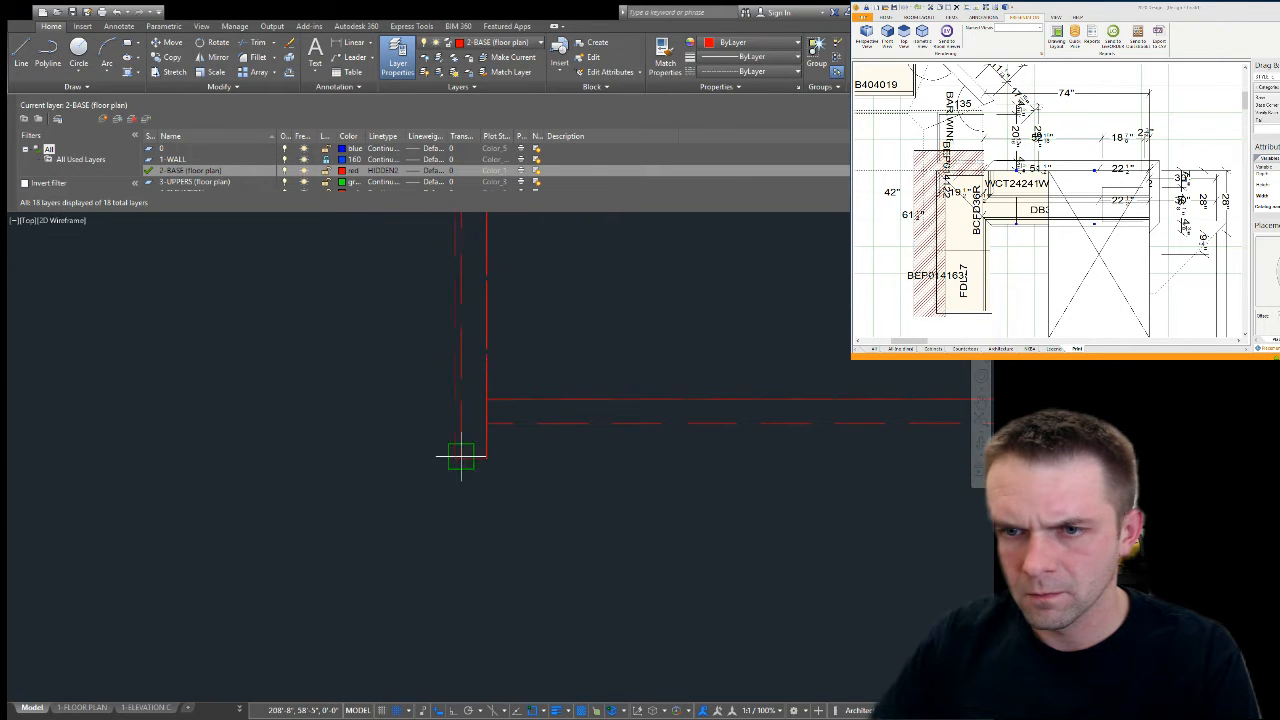
{"action": "scroll", "coordinate": [410, 518], "scroll_direction": "down", "scroll_amount": 2}
{"action": "scroll", "coordinate": [420, 525], "scroll_direction": "down", "scroll_amount": 2}
{"action": "scroll", "coordinate": [400, 335], "scroll_direction": "up", "scroll_amount": 6}
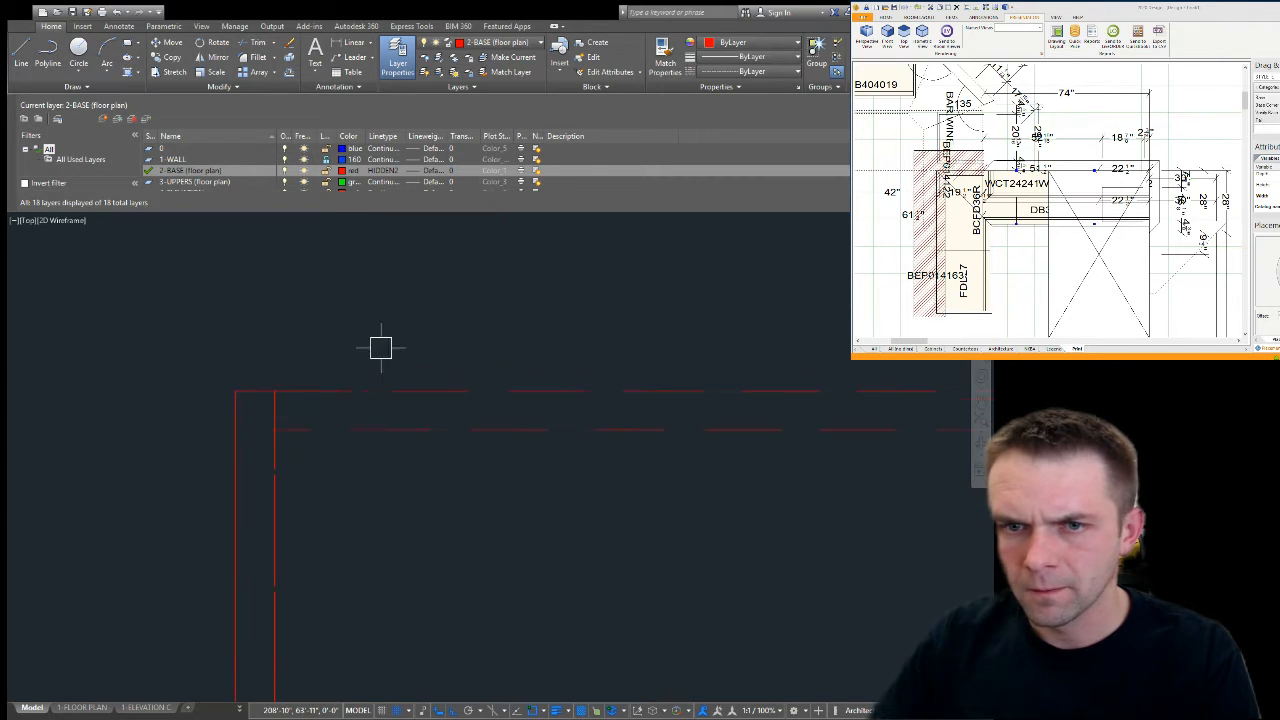
{"action": "scroll", "coordinate": [271, 389], "scroll_direction": "down", "scroll_amount": 3}
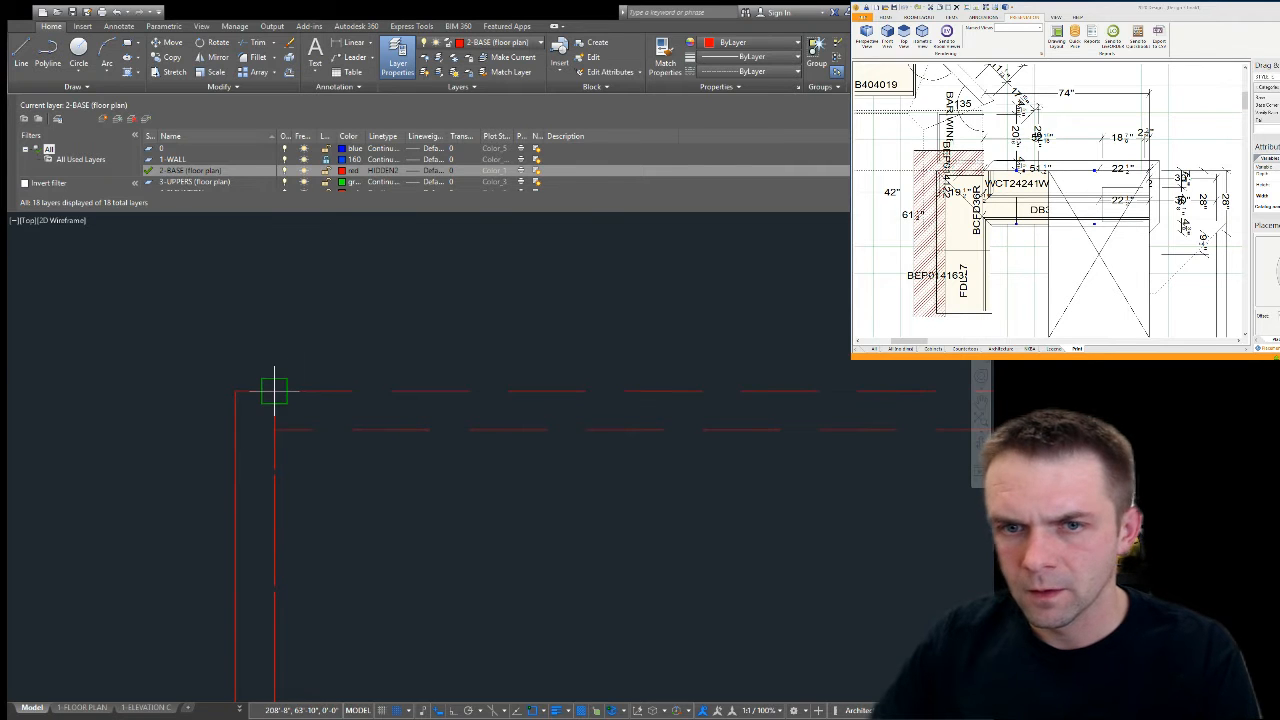
{"action": "scroll", "coordinate": [777, 391], "scroll_direction": "up", "scroll_amount": 3}
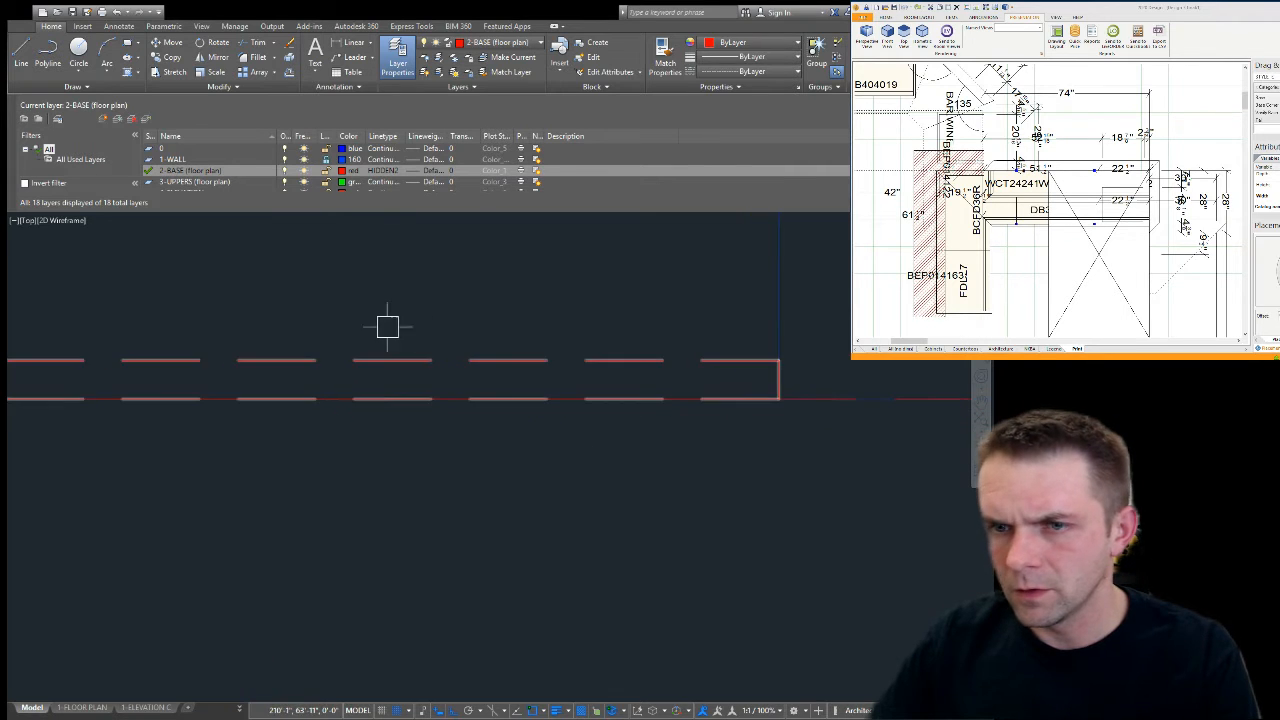
Step: Lock the 2-BASE (floor plan) layer and make 3-UPPERS (floor plan) the current layer
{"action": "scroll", "coordinate": [517, 334], "scroll_direction": "down", "scroll_amount": 5}
{"action": "scroll", "coordinate": [540, 490], "scroll_direction": "up", "scroll_amount": 3}
{"action": "scroll", "coordinate": [723, 371], "scroll_direction": "down", "scroll_amount": 3}
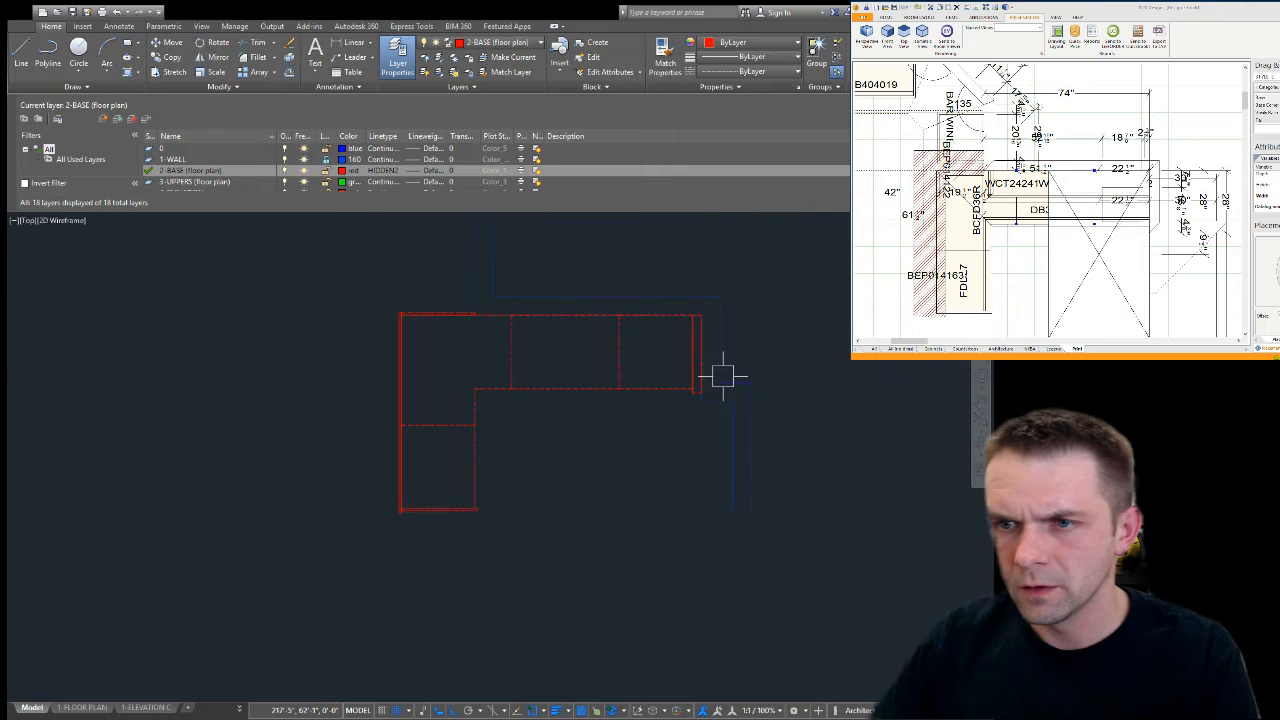
{"action": "scroll", "coordinate": [723, 371], "scroll_direction": "up", "scroll_amount": 2}
{"action": "scroll", "coordinate": [720, 375], "scroll_direction": "down", "scroll_amount": 2}
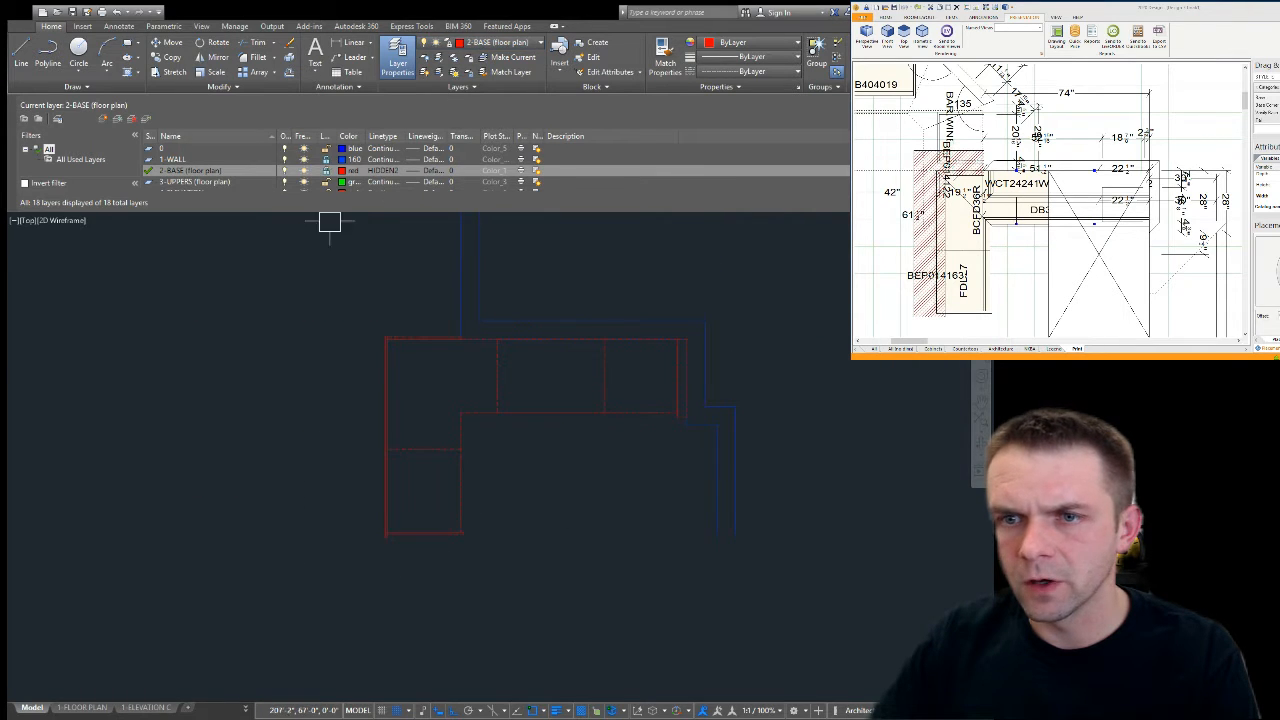
{"action": "scroll", "coordinate": [693, 389], "scroll_direction": "up", "scroll_amount": 2}
{"action": "scroll", "coordinate": [651, 434], "scroll_direction": "down", "scroll_amount": 3}
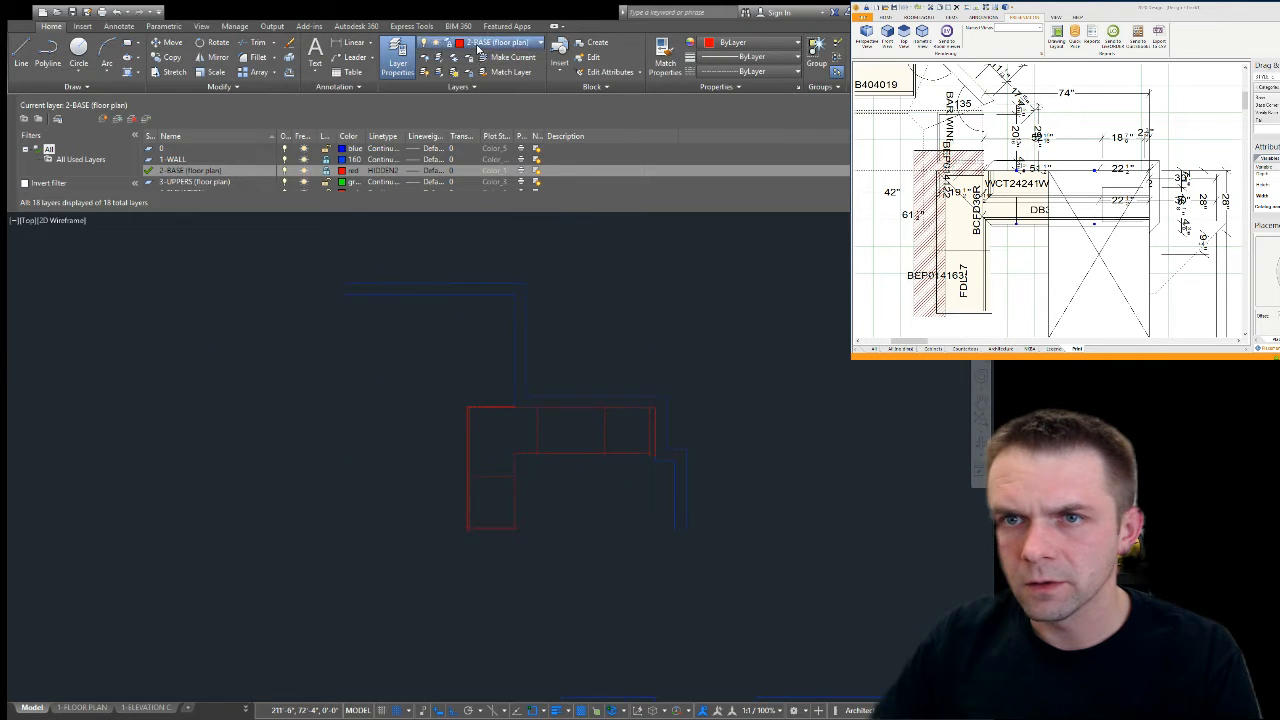
{"action": "left_click", "coordinate": [492, 110]}
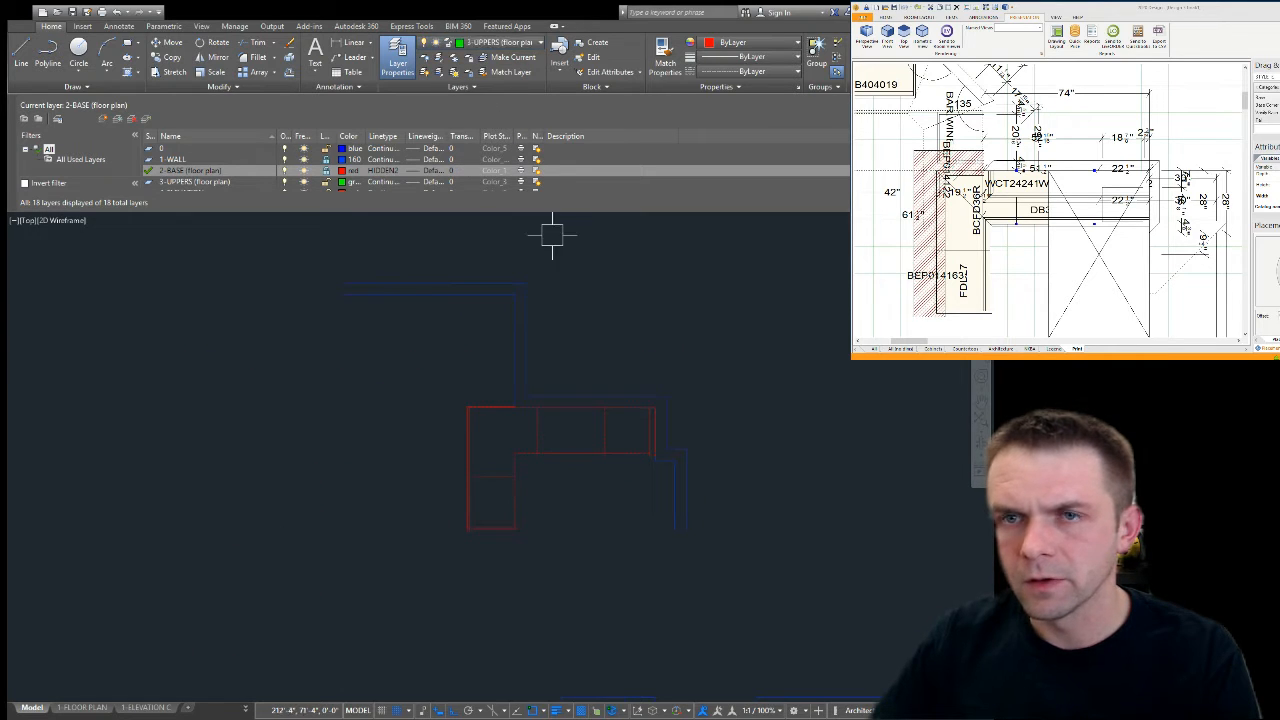
Step: Draw the upper filler's side and front over the base filler from the inner wall corner, ending with a 1-inch return toward the wall
{"action": "type", "text": "l"}
{"action": "key", "text": "space"}
{"action": "scroll", "coordinate": [681, 410], "scroll_direction": "up", "scroll_amount": 6}
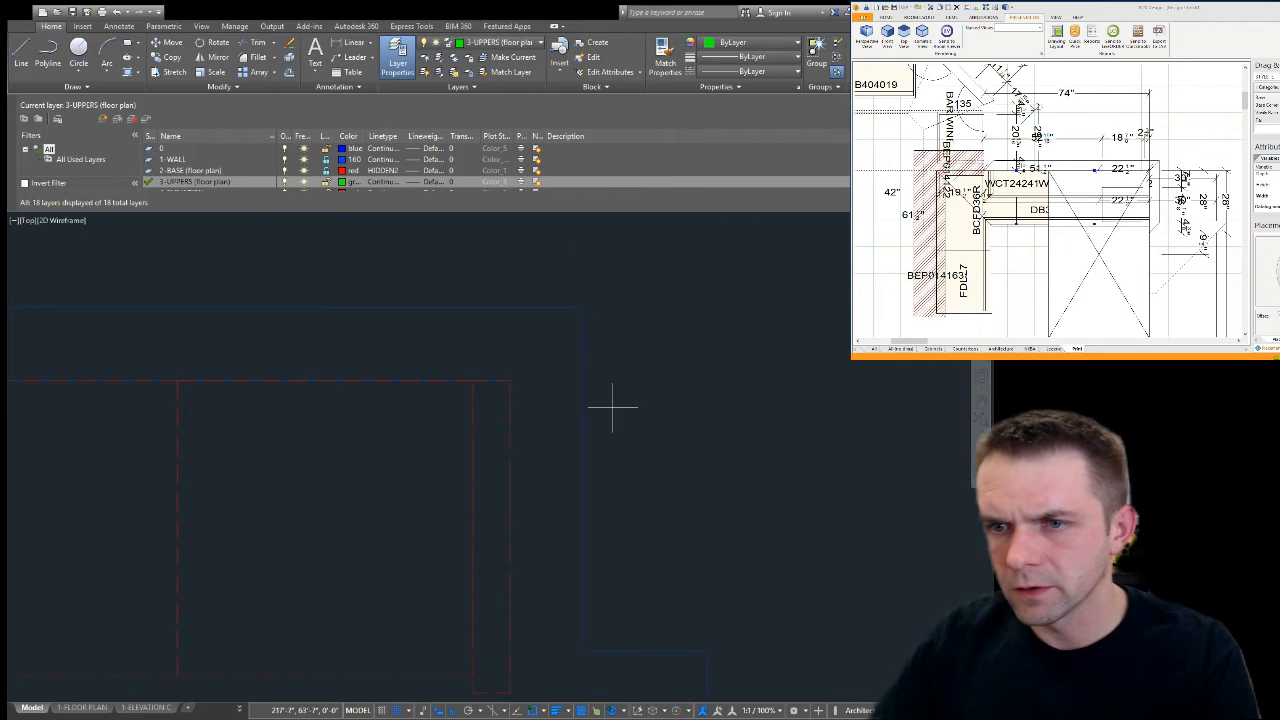
{"action": "left_click", "coordinate": [510, 381]}
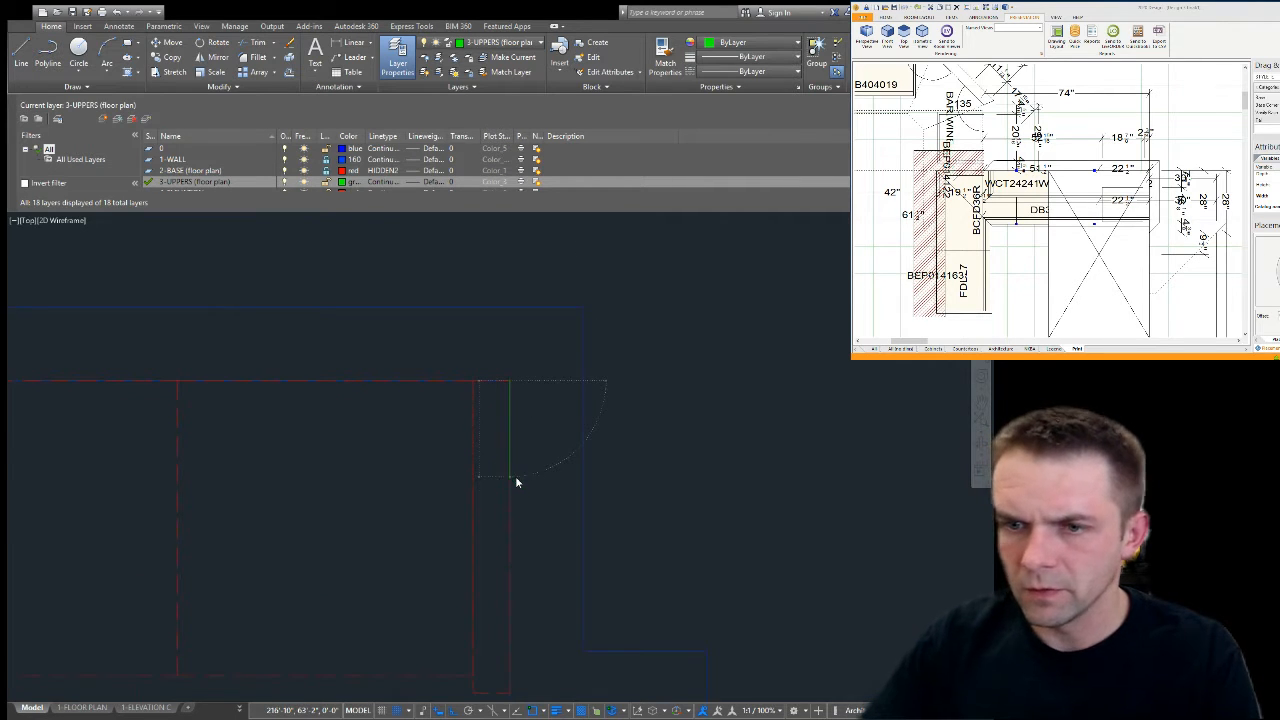
{"action": "left_click", "coordinate": [510, 538]}
{"action": "left_click", "coordinate": [472, 538]}
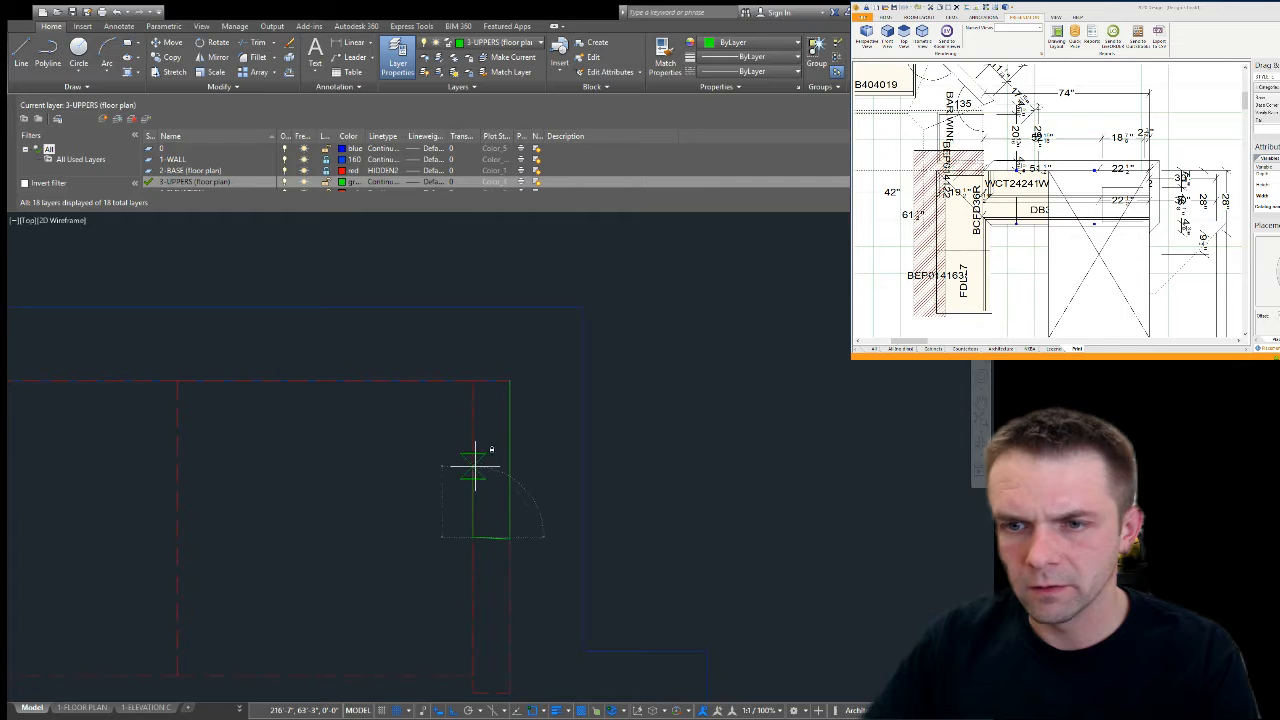
{"action": "type", "text": "1"}
{"action": "key", "text": "Return"}
{"action": "key", "text": "Return"}
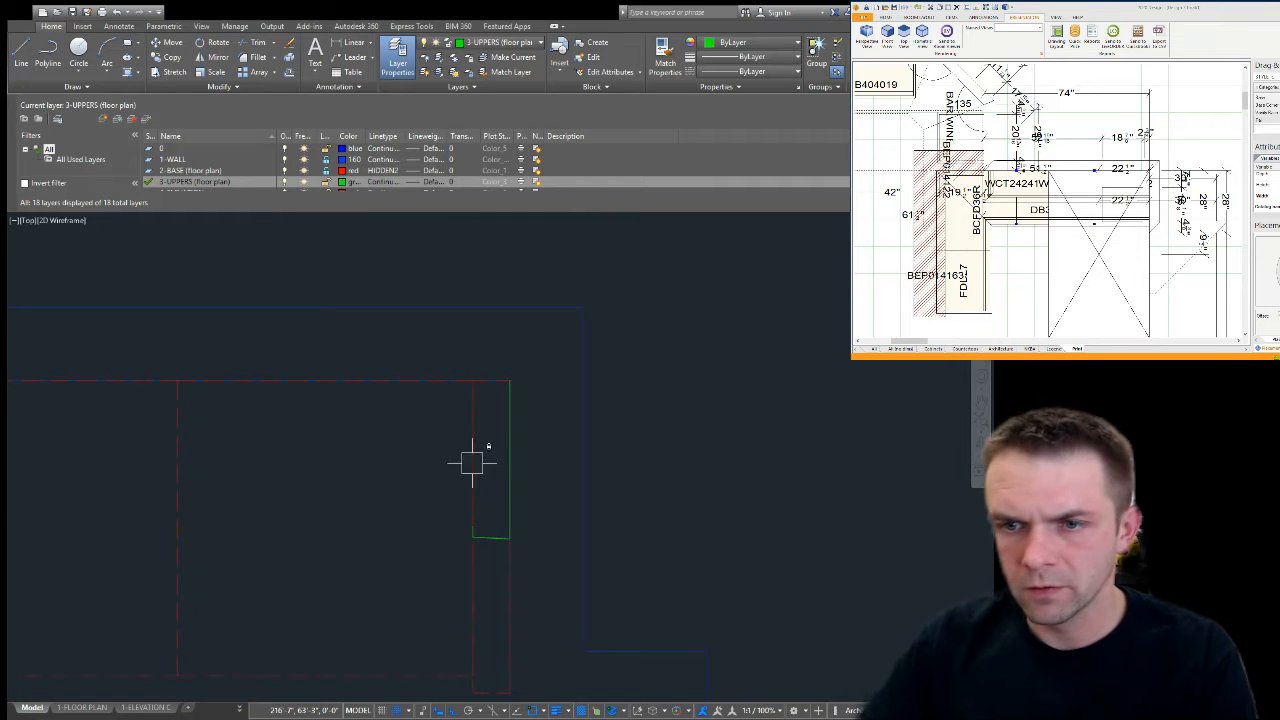
{"action": "scroll", "coordinate": [654, 484], "scroll_direction": "down", "scroll_amount": 1}
{"action": "scroll", "coordinate": [566, 538], "scroll_direction": "up", "scroll_amount": 2}
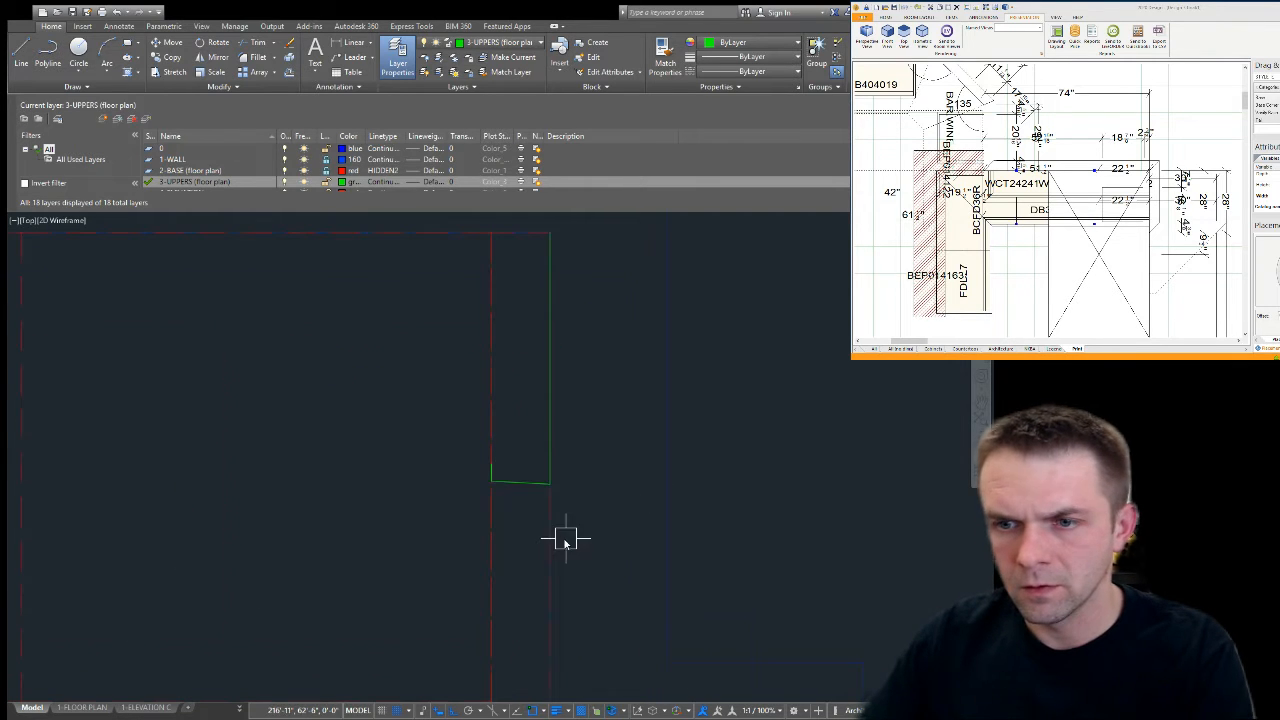
Step: Draw a 24-inch line from the upper filler's return along the front of the adjoining upper cabinet
{"action": "key", "text": "Return"}
{"action": "left_click", "coordinate": [491, 463]}
{"action": "type", "text": "24"}
{"action": "key", "text": "Return"}
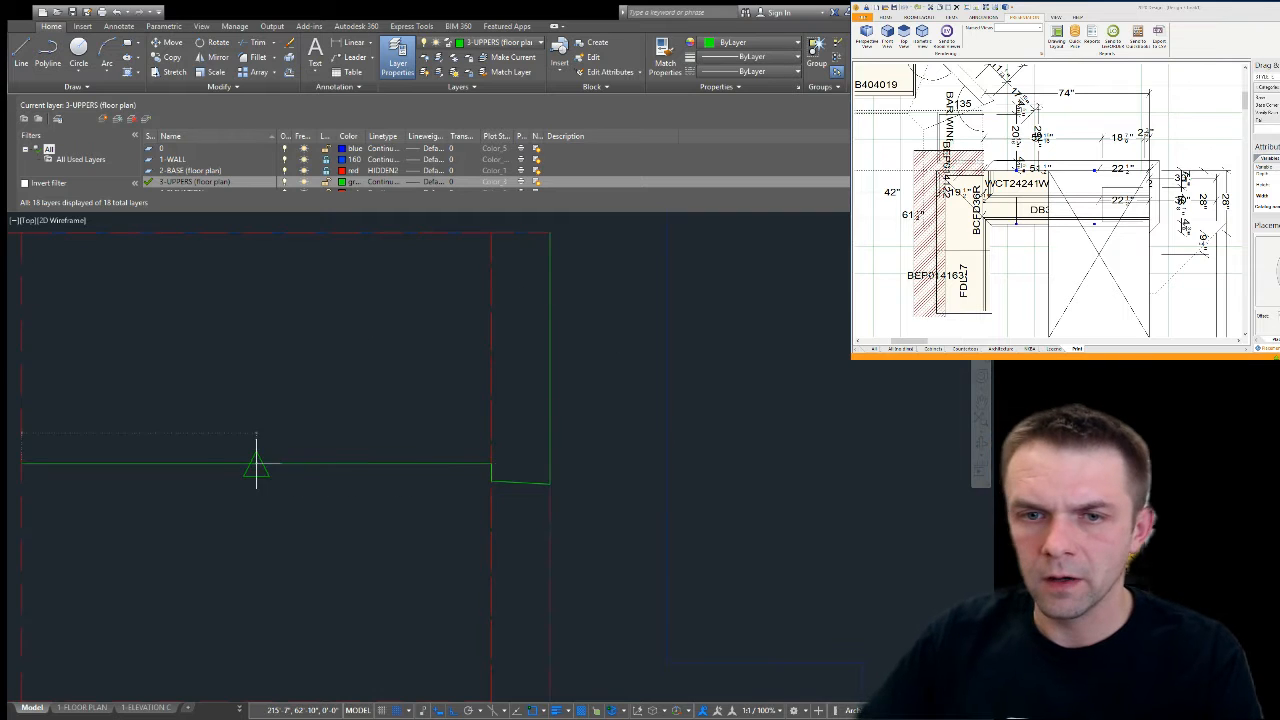
{"action": "scroll", "coordinate": [540, 471], "scroll_direction": "down", "scroll_amount": 3}
{"action": "key", "text": "Return"}
Step: Outline the upper cabinet beside the filler as a rectangle between its front line and the back wall
{"action": "type", "text": "rec"}
{"action": "key", "text": "Return"}
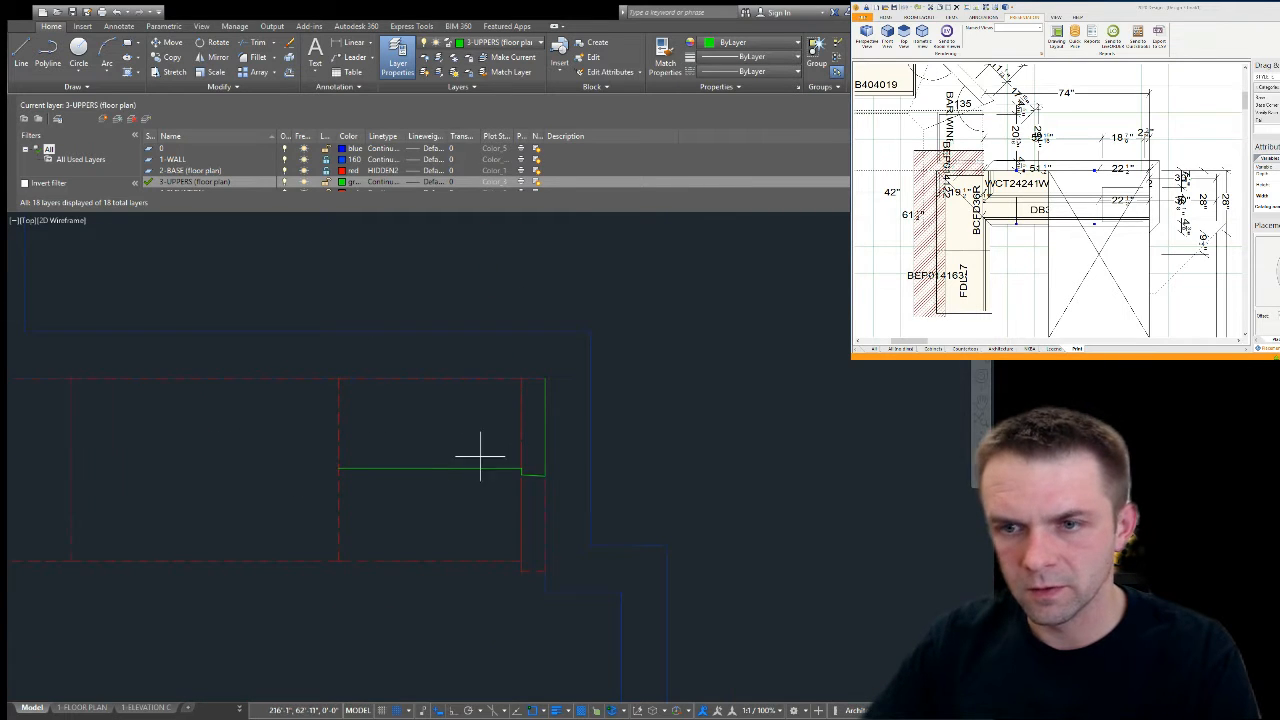
{"action": "left_click", "coordinate": [521, 468]}
{"action": "left_click", "coordinate": [338, 378]}
{"action": "scroll", "coordinate": [600, 475], "scroll_direction": "down", "scroll_amount": 2}
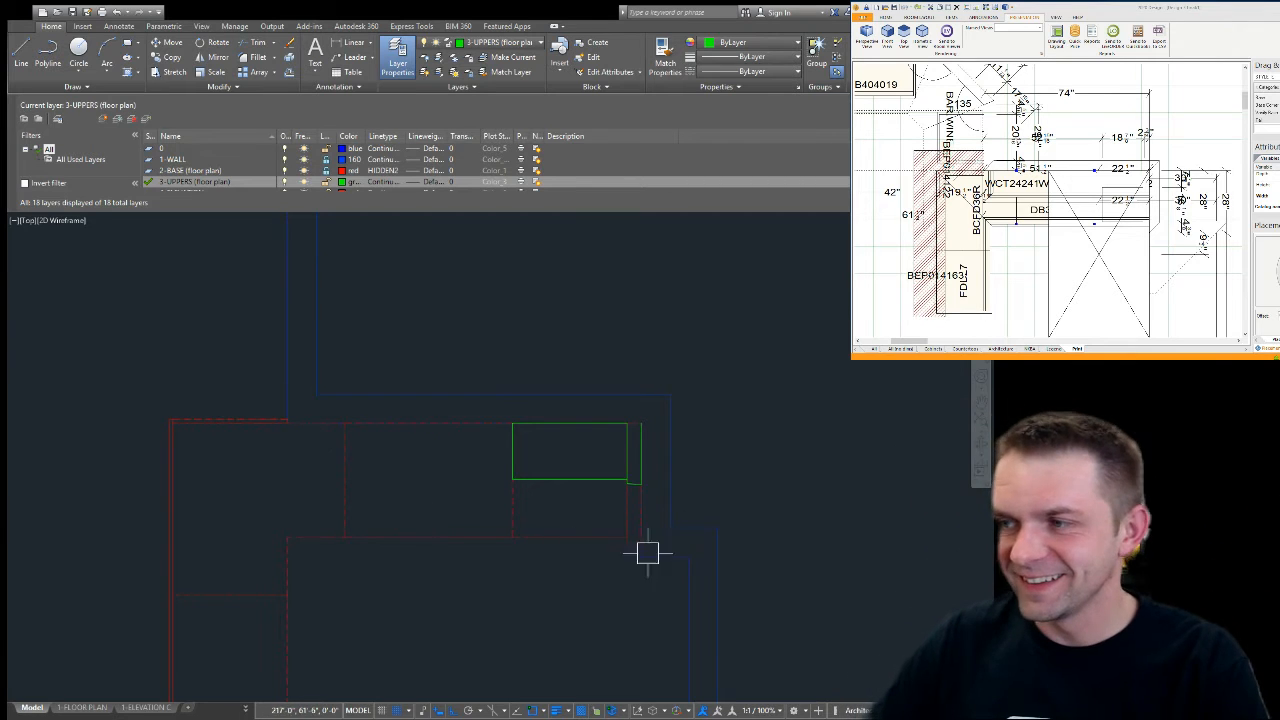
Step: Mirror the upper cabinet rectangle about a vertical axis through the midpoint of the middle base cabinet's back edge, keeping the original
{"action": "left_click", "coordinate": [591, 476]}
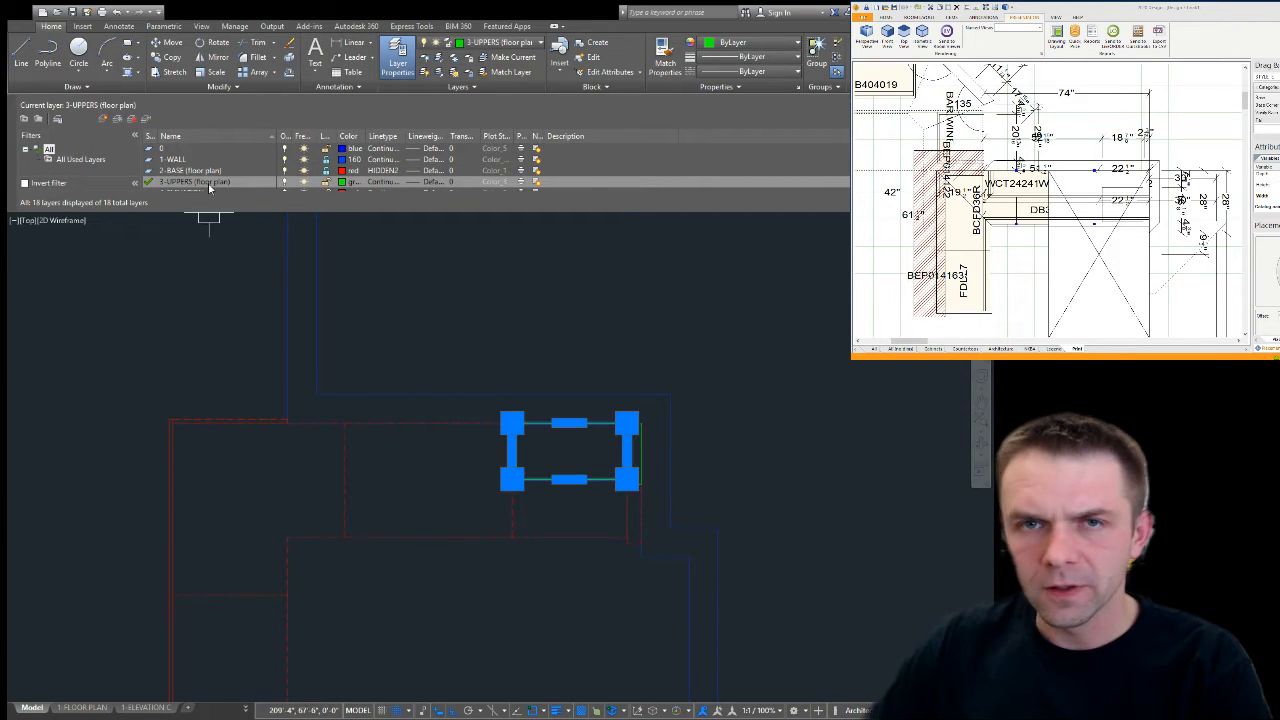
{"action": "left_click", "coordinate": [214, 58]}
{"action": "left_click", "coordinate": [428, 423]}
{"action": "left_click", "coordinate": [427, 342]}
{"action": "key", "text": "Return"}
{"action": "scroll", "coordinate": [256, 438], "scroll_direction": "up", "scroll_amount": 4}
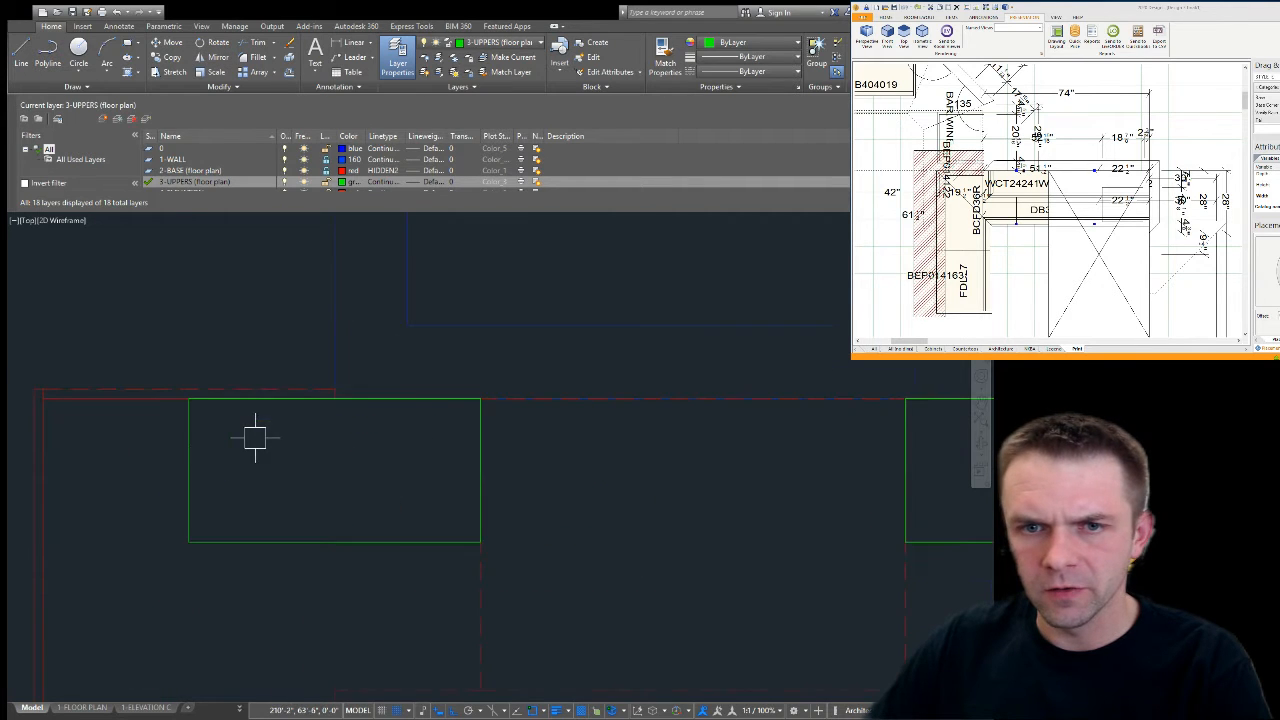
Step: Move the mirrored upper cabinet so its outer back corner meets the inner wall line at the wall end
{"action": "left_click", "coordinate": [189, 469]}
{"action": "type", "text": "m"}
{"action": "key", "text": "space"}
{"action": "left_click", "coordinate": [188, 398]}
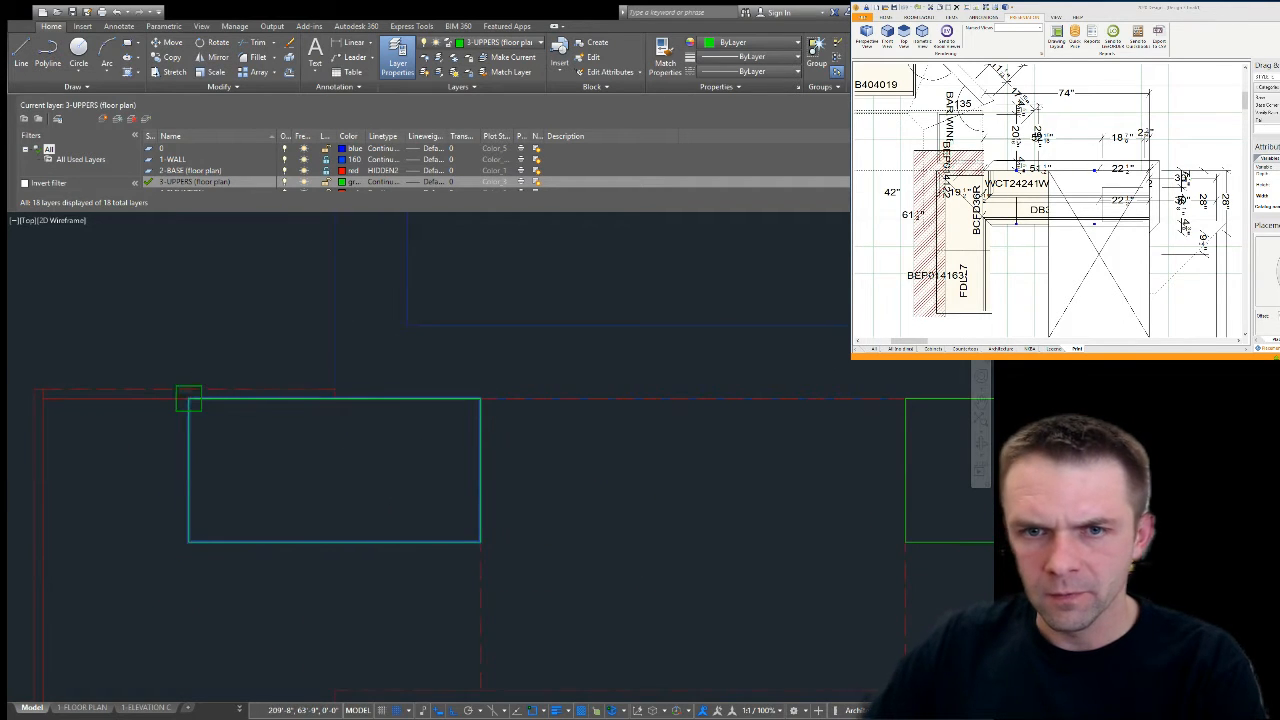
{"action": "left_click", "coordinate": [334, 398]}
Step: Shift the mirrored upper cabinet along the back wall toward the other upper cabinet, leaving a small gap from the wall end
{"action": "left_click", "coordinate": [356, 400]}
{"action": "type", "text": "m"}
{"action": "key", "text": "space"}
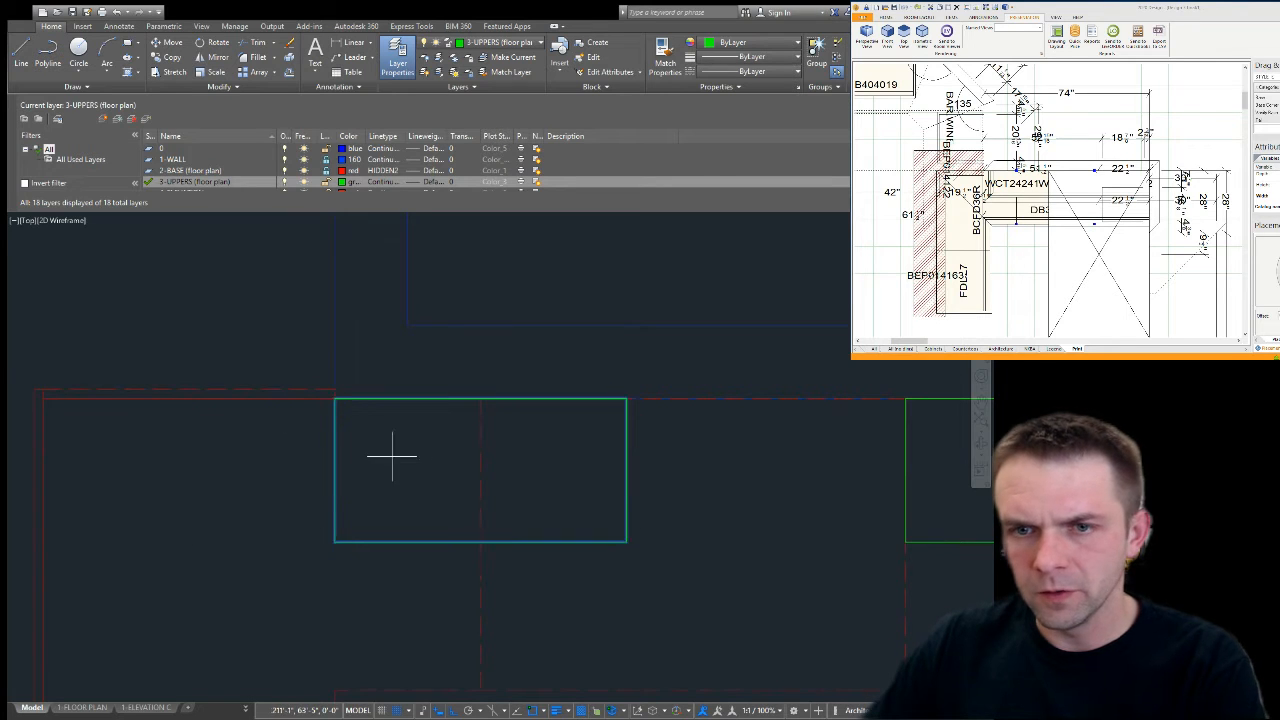
{"action": "left_click", "coordinate": [392, 456]}
{"action": "left_click", "coordinate": [430, 457]}
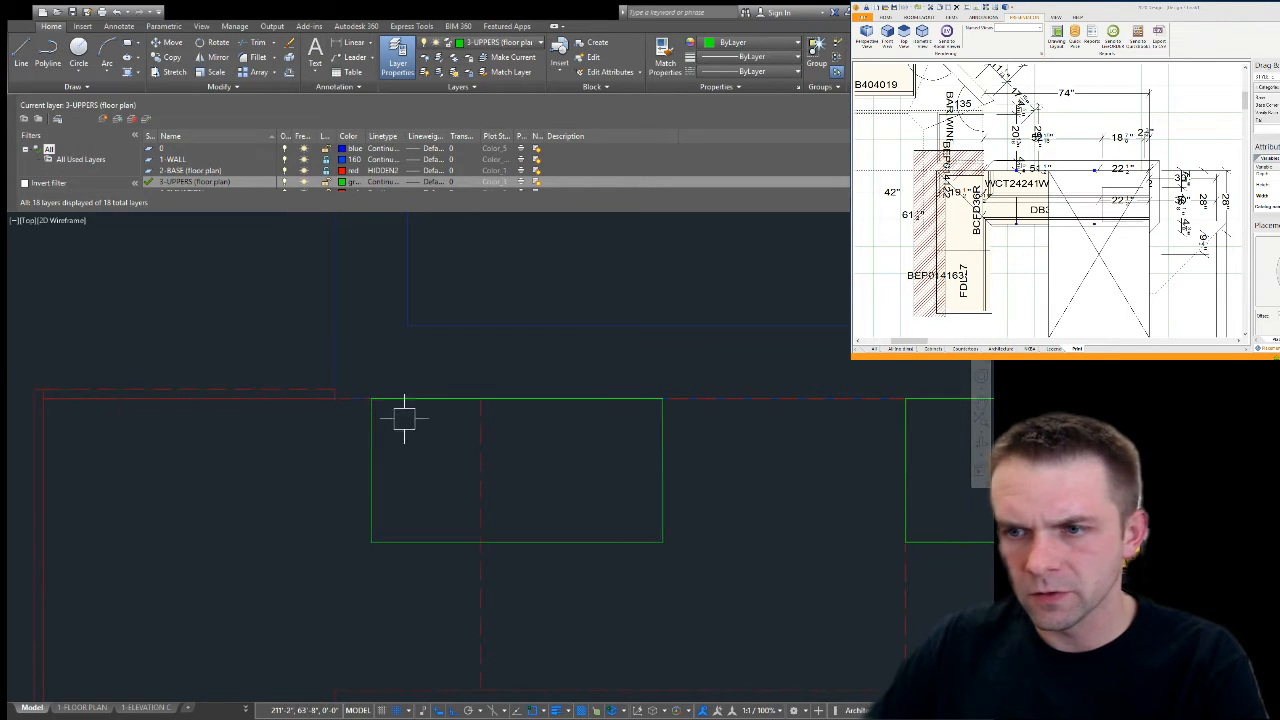
Step: Fill the gap between the two upper cabinets with a rectangle from one's front corner to the other's back corner
{"action": "scroll", "coordinate": [403, 420], "scroll_direction": "down", "scroll_amount": 2}
{"action": "scroll", "coordinate": [742, 487], "scroll_direction": "up", "scroll_amount": 2}
{"action": "type", "text": "rec"}
{"action": "key", "text": "space"}
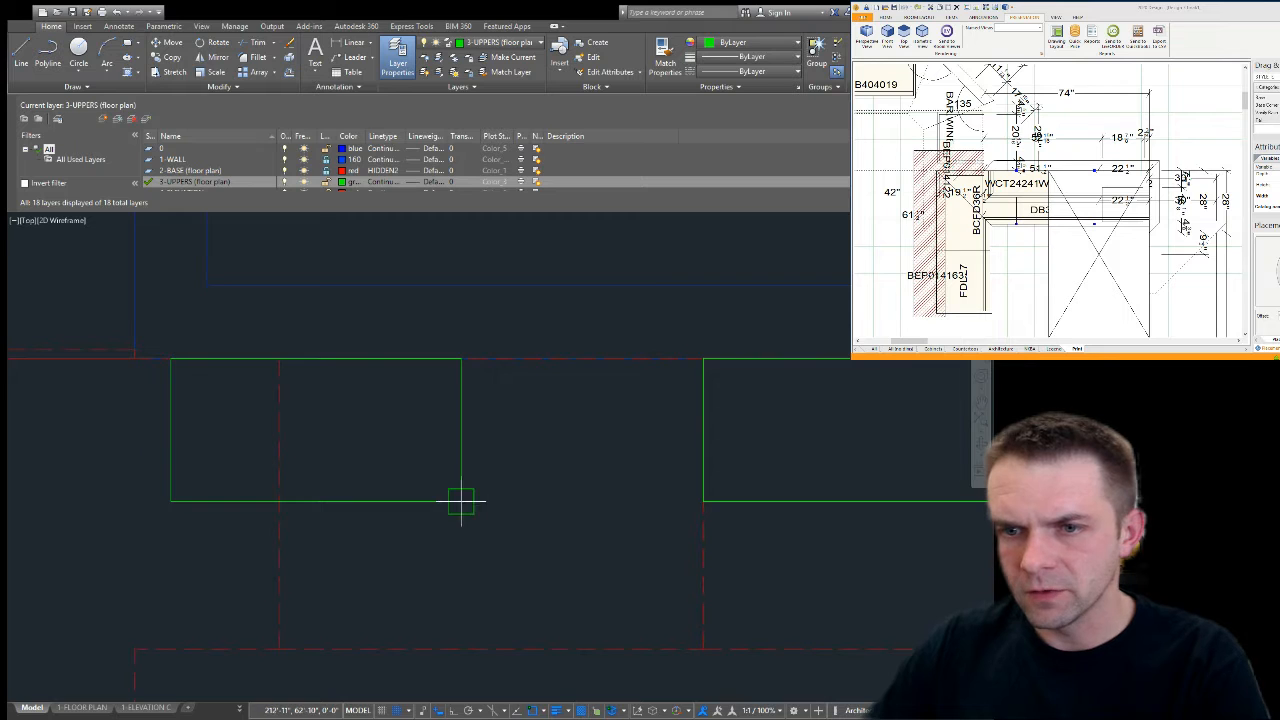
{"action": "left_click", "coordinate": [461, 501]}
{"action": "left_click", "coordinate": [703, 358]}
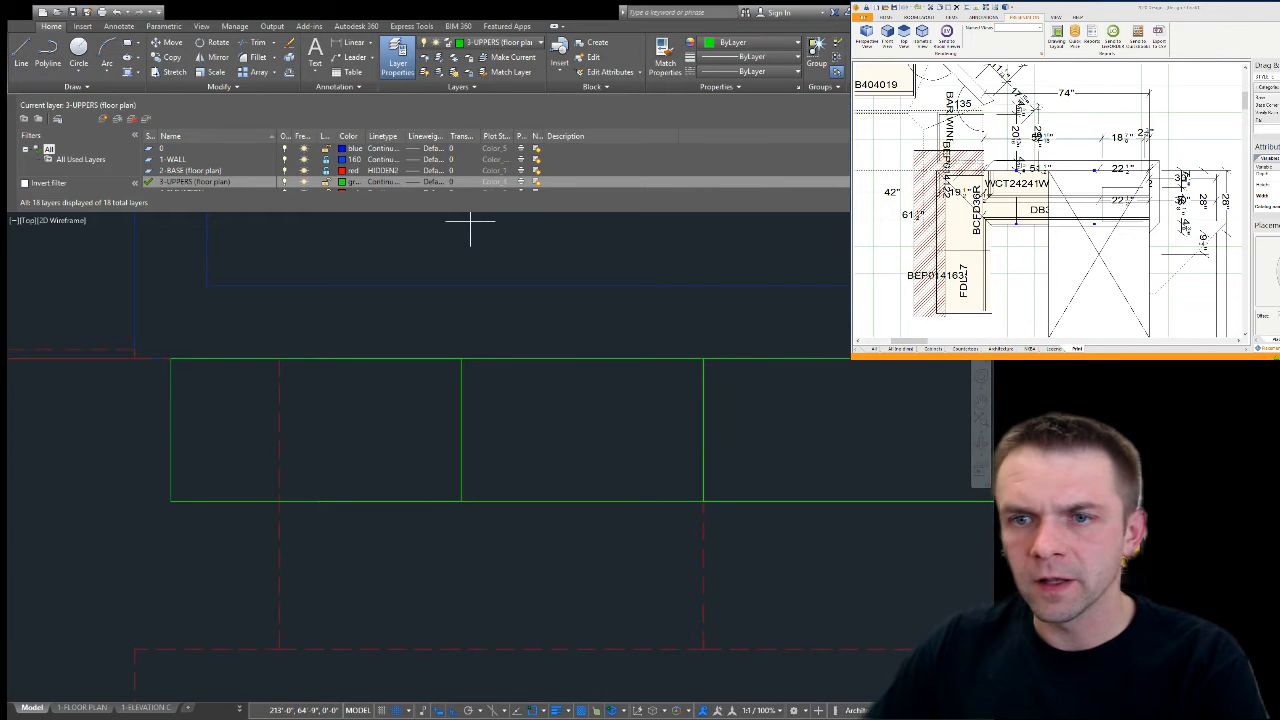
{"action": "scroll", "coordinate": [690, 406], "scroll_direction": "down", "scroll_amount": 2}
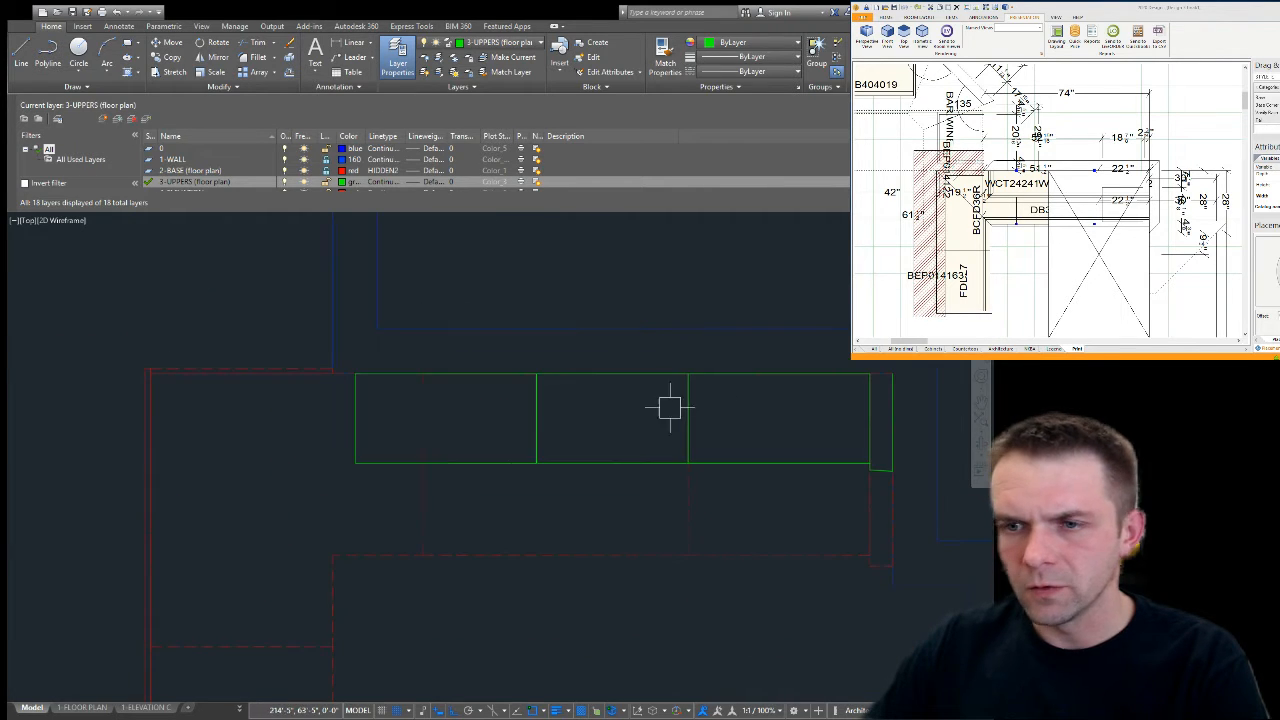
Step: From the front outer corner of the upper cabinet nearest the wall end, draw a 0.75-inch line forward and a 0.75-inch line outward
{"action": "scroll", "coordinate": [366, 408], "scroll_direction": "up", "scroll_amount": 2}
{"action": "scroll", "coordinate": [573, 411], "scroll_direction": "down", "scroll_amount": 2}
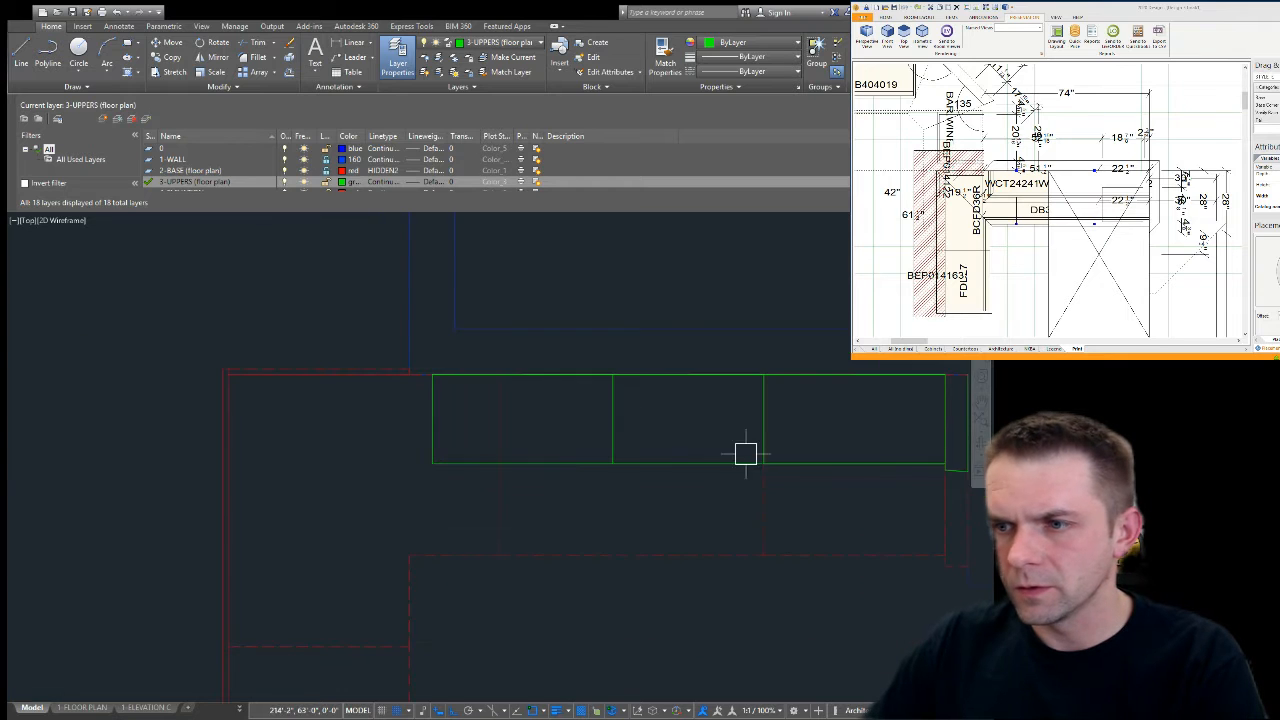
{"action": "scroll", "coordinate": [685, 476], "scroll_direction": "down", "scroll_amount": 2}
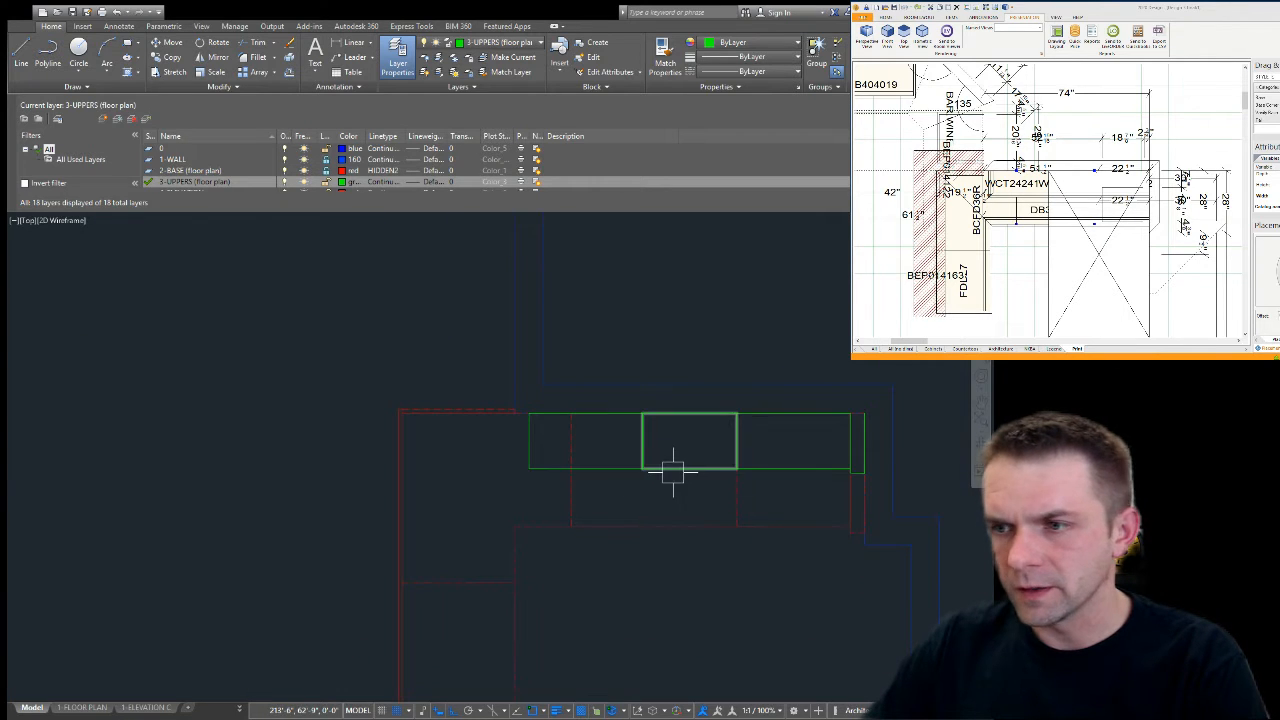
{"action": "scroll", "coordinate": [551, 466], "scroll_direction": "up", "scroll_amount": 3}
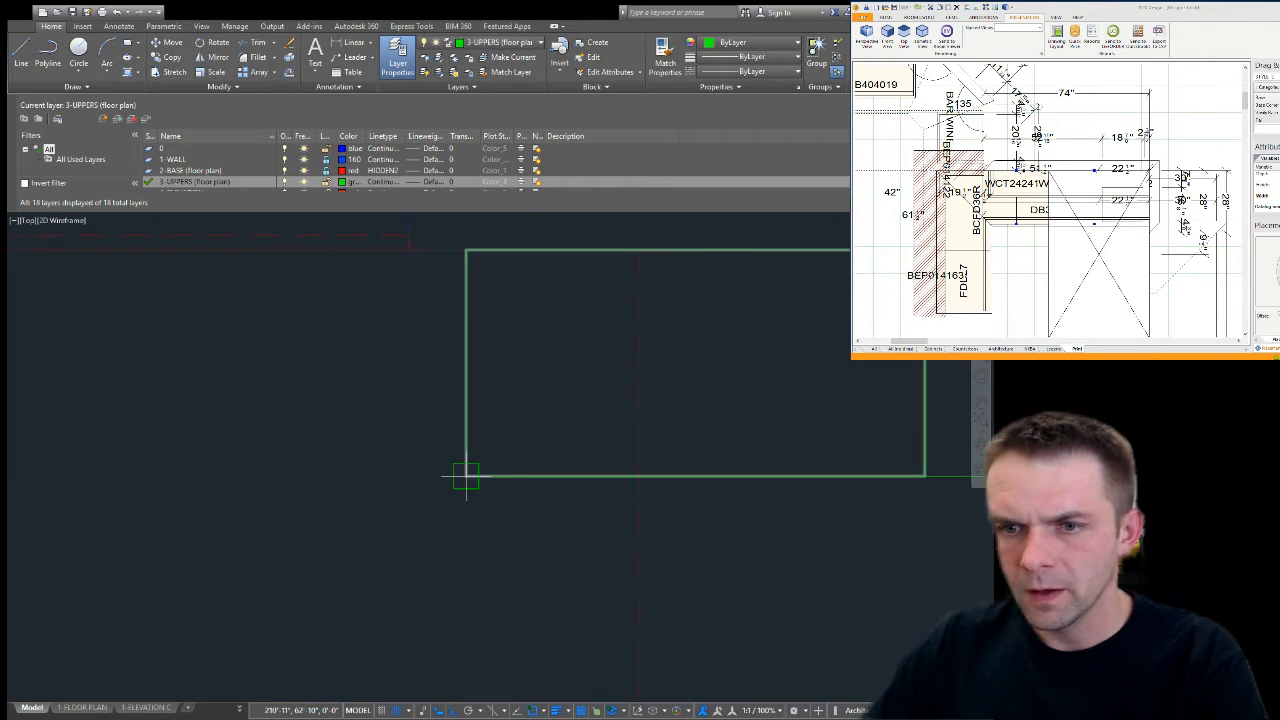
{"action": "key", "text": "l"}
{"action": "key", "text": "space"}
{"action": "left_click", "coordinate": [466, 476]}
{"action": "type", "text": ".75"}
{"action": "key", "text": "Return"}
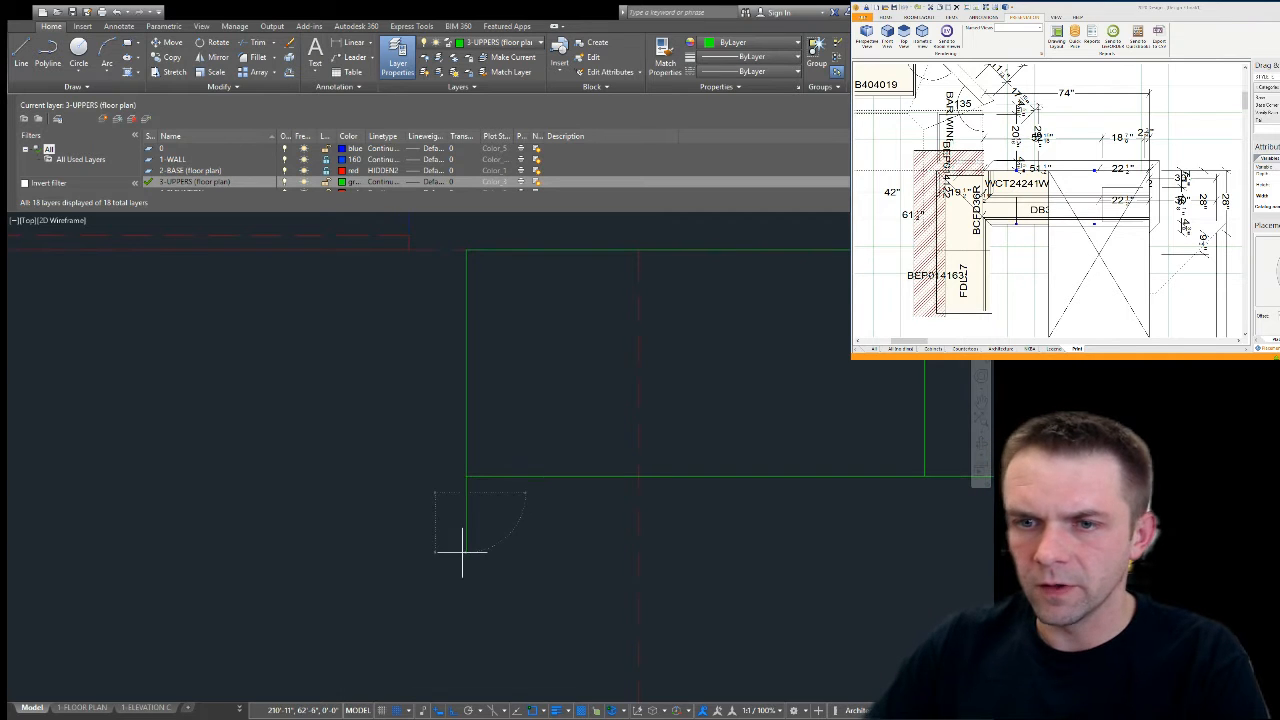
{"action": "type", "text": ".75"}
{"action": "key", "text": "Return"}
{"action": "key", "text": "Return"}
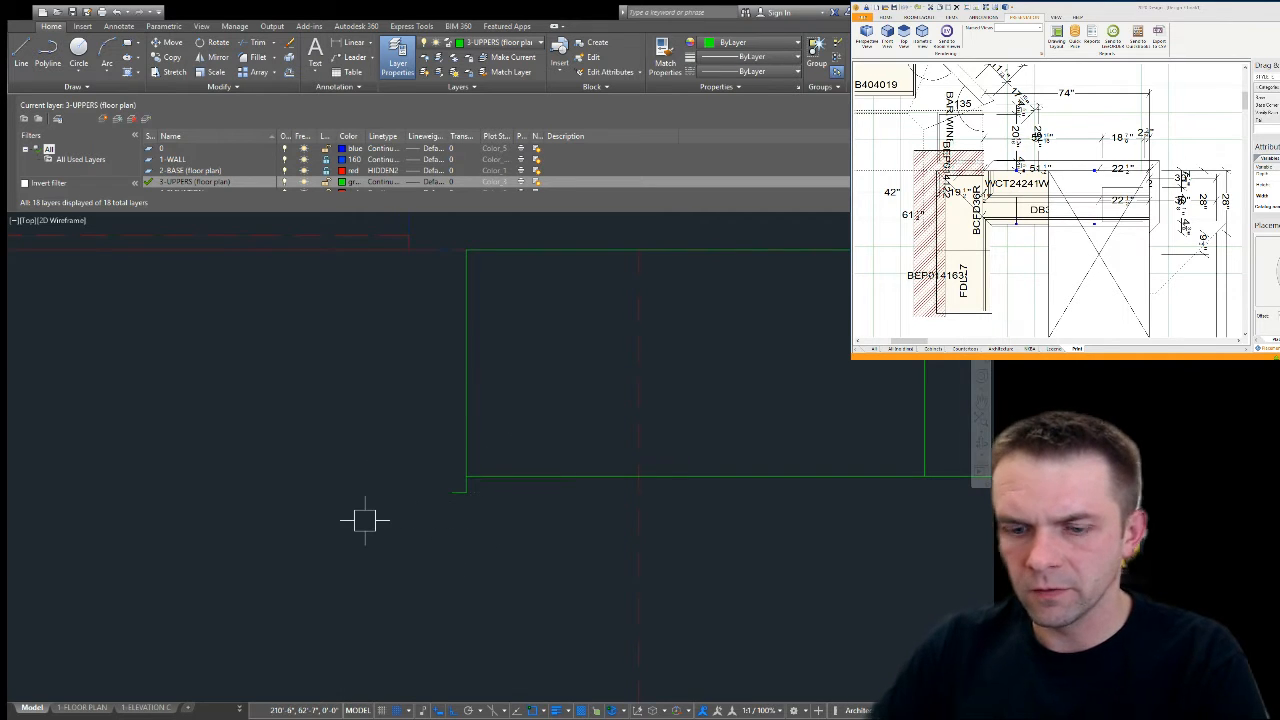
Step: Complete the thin upper end panel with a side line running back to the wall line
{"action": "left_click", "coordinate": [452, 492]}
{"action": "left_click", "coordinate": [466, 250]}
{"action": "scroll", "coordinate": [418, 426], "scroll_direction": "down", "scroll_amount": 2}
{"action": "scroll", "coordinate": [471, 471], "scroll_direction": "down", "scroll_amount": 2}
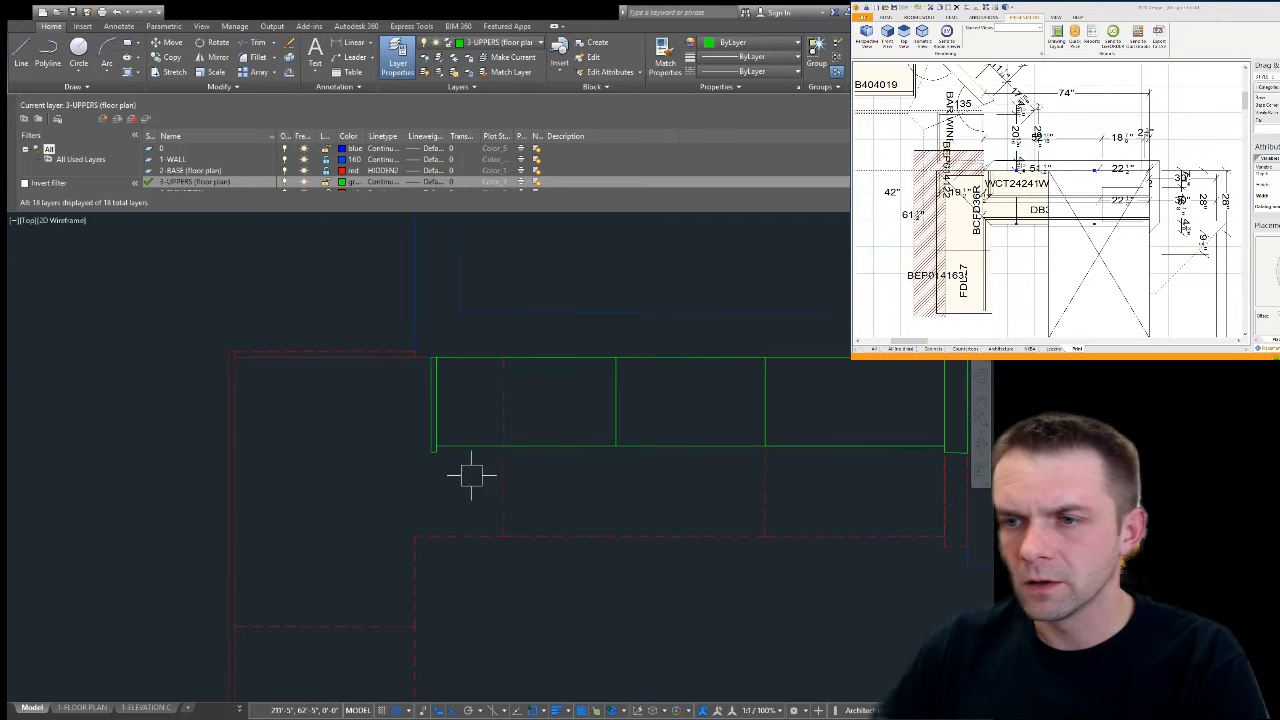
Step: Make 1-WALL the current layer
{"action": "scroll", "coordinate": [706, 466], "scroll_direction": "down", "scroll_amount": 2}
{"action": "scroll", "coordinate": [746, 449], "scroll_direction": "down", "scroll_amount": 1}
{"action": "scroll", "coordinate": [652, 438], "scroll_direction": "up", "scroll_amount": 2}
{"action": "scroll", "coordinate": [640, 343], "scroll_direction": "down", "scroll_amount": 2}
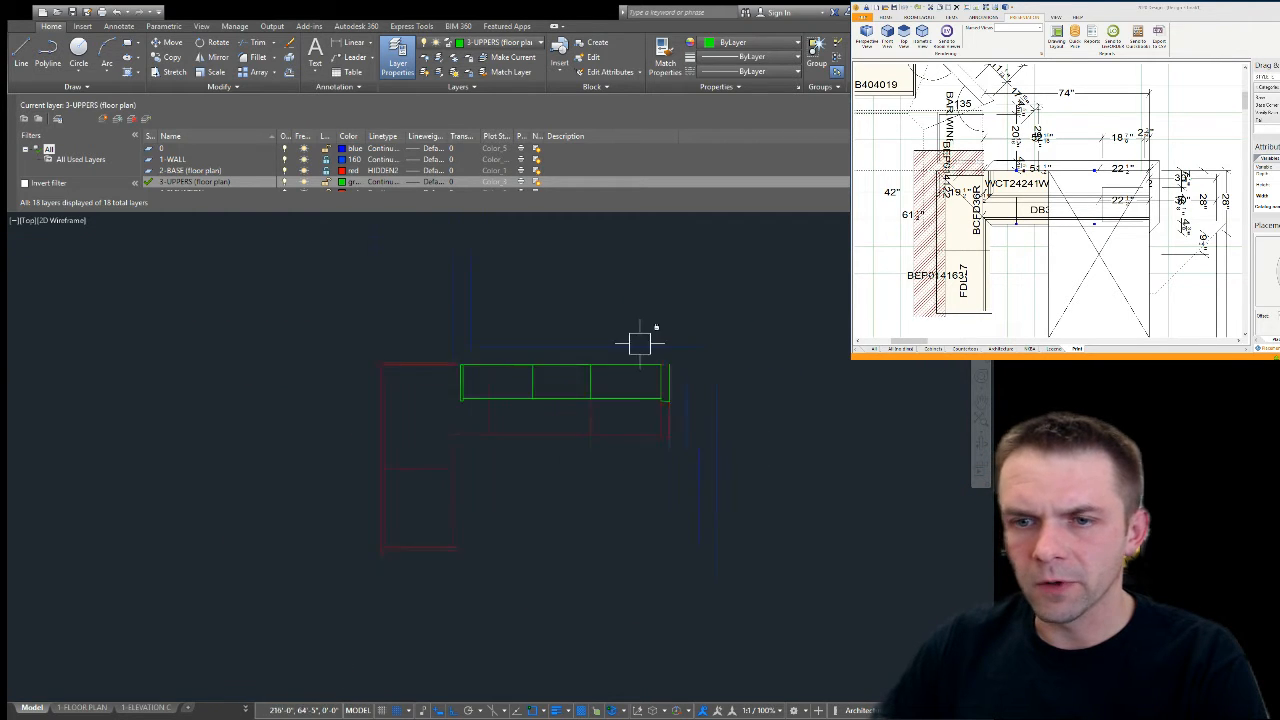
{"action": "scroll", "coordinate": [569, 466], "scroll_direction": "down", "scroll_amount": 2}
{"action": "scroll", "coordinate": [558, 532], "scroll_direction": "down", "scroll_amount": 2}
{"action": "scroll", "coordinate": [550, 430], "scroll_direction": "up", "scroll_amount": 2}
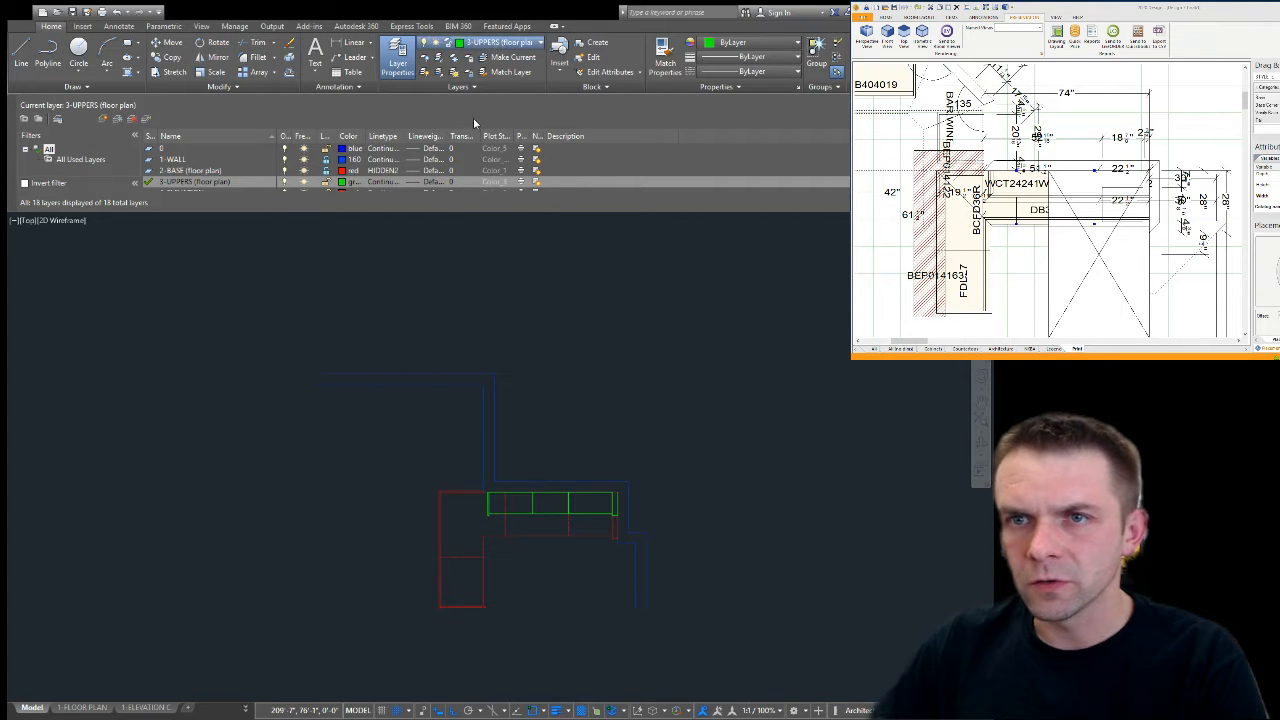
{"action": "left_click", "coordinate": [472, 76]}
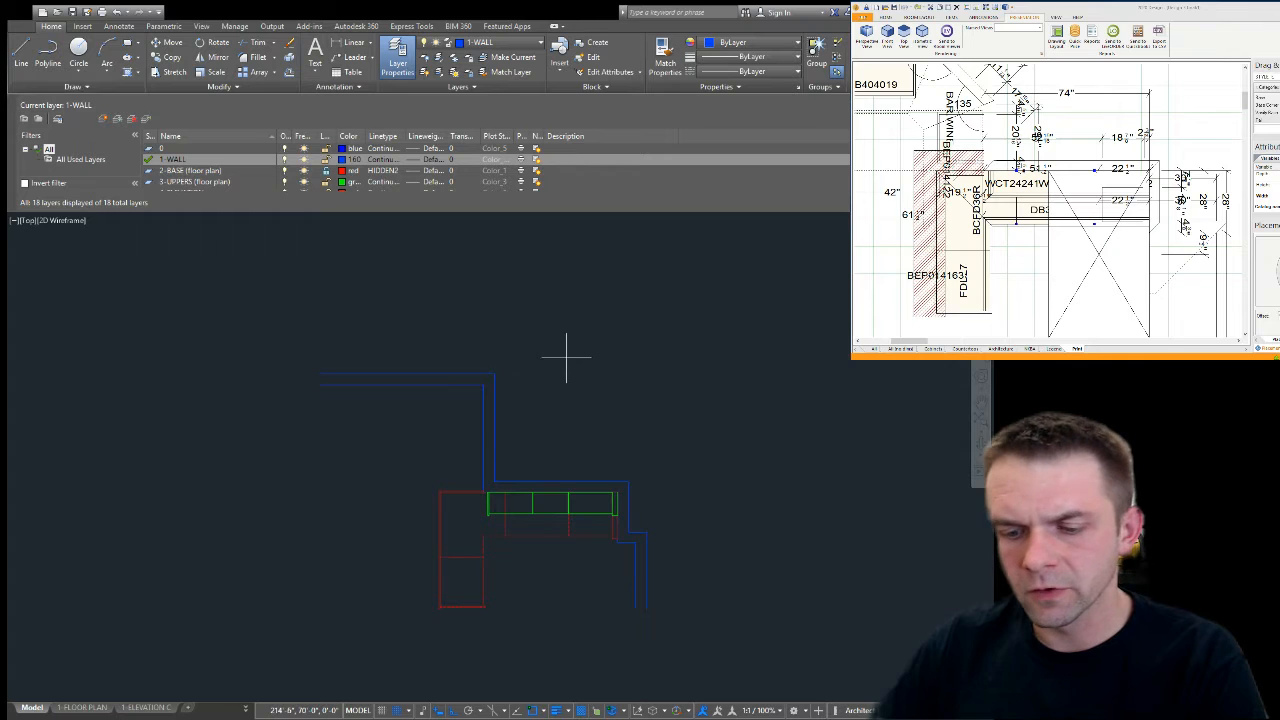
Step: Project vertical construction lines from the inner wall faces at both ends of the cabinet run and place a horizontal floor line above the plan
{"action": "scroll", "coordinate": [640, 535], "scroll_direction": "up", "scroll_amount": 4}
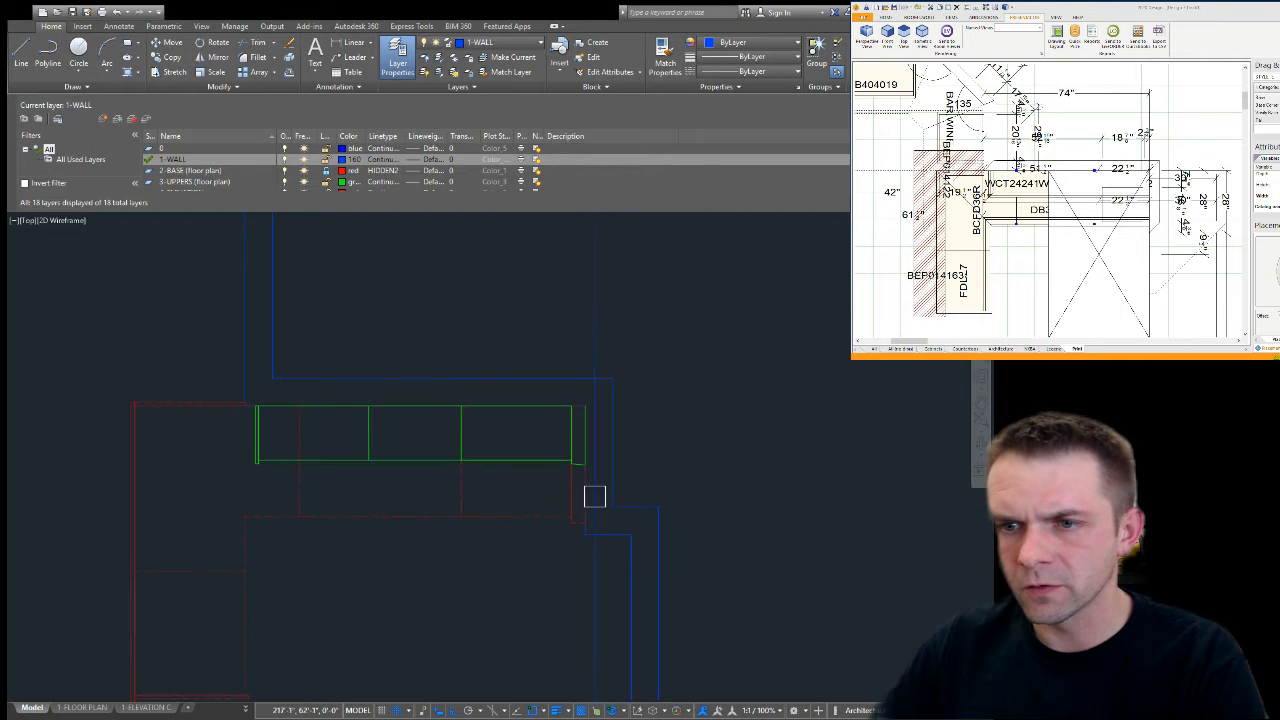
{"action": "scroll", "coordinate": [612, 495], "scroll_direction": "down", "scroll_amount": 2}
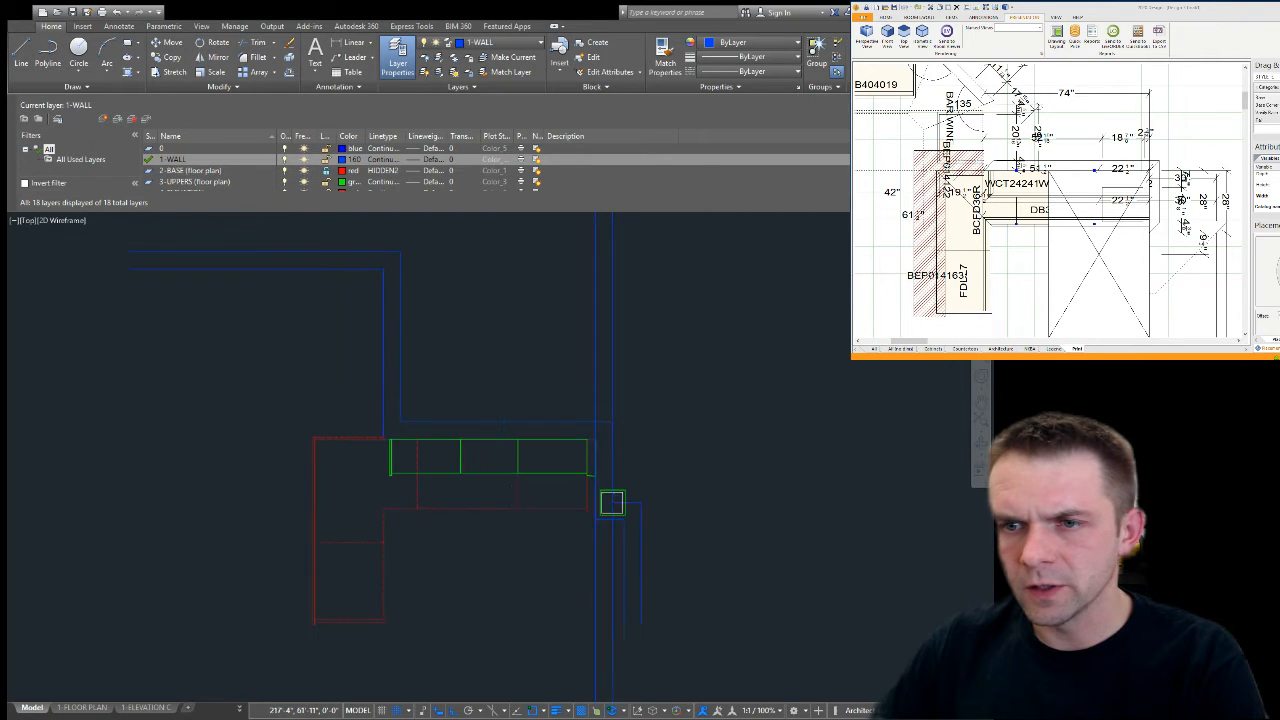
{"action": "scroll", "coordinate": [375, 432], "scroll_direction": "up", "scroll_amount": 4}
{"action": "scroll", "coordinate": [474, 612], "scroll_direction": "down", "scroll_amount": 5}
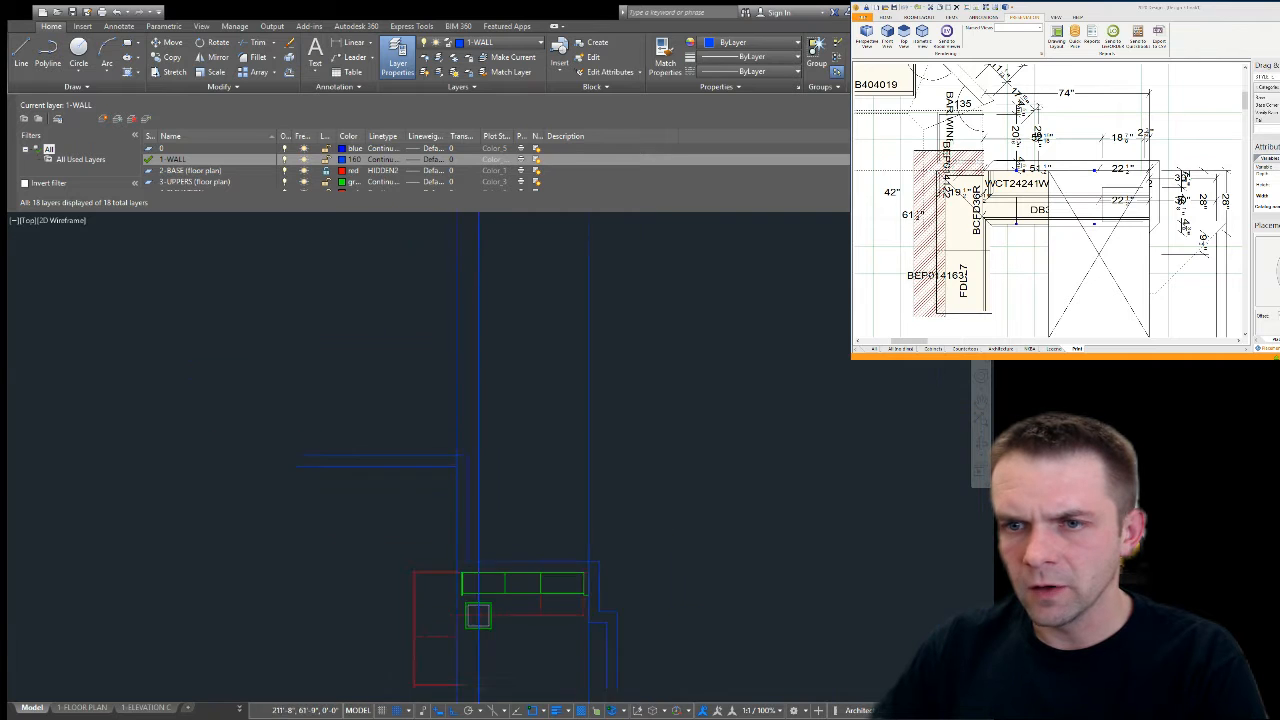
{"action": "scroll", "coordinate": [537, 444], "scroll_direction": "up", "scroll_amount": 1}
{"action": "left_click", "coordinate": [560, 386]}
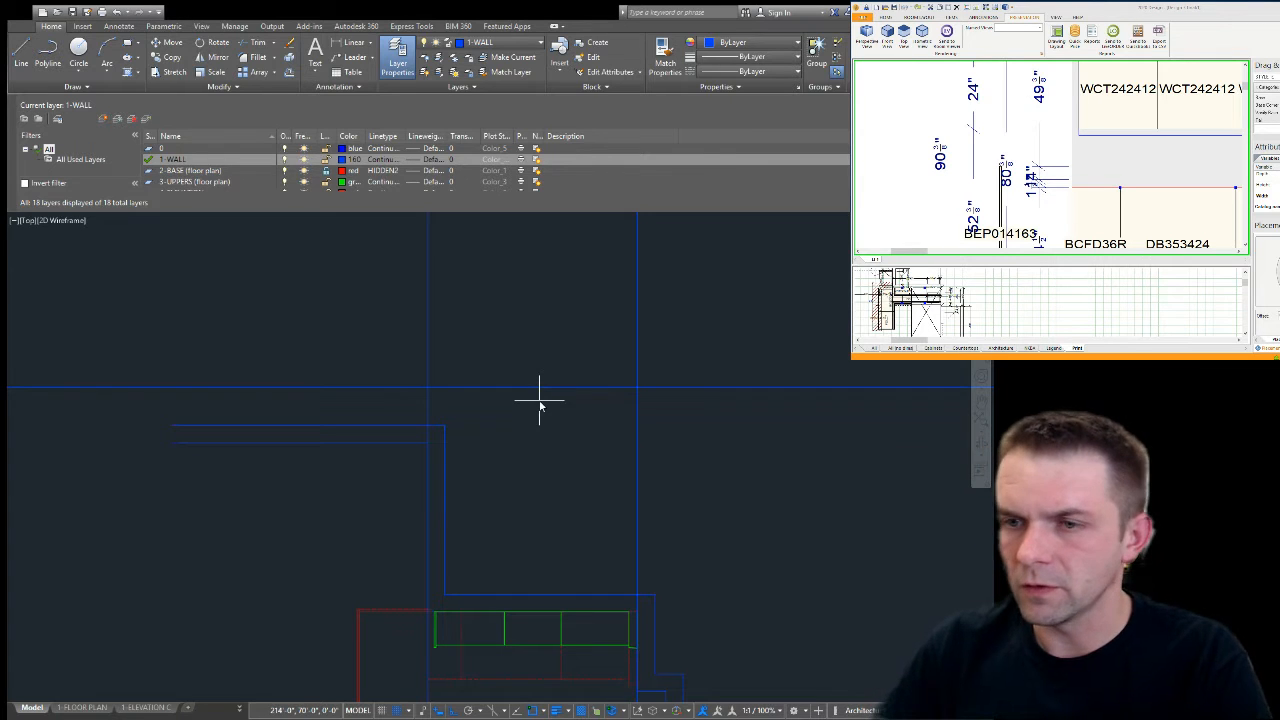
Step: Offset the floor and side wall construction lines to mark the ceiling and the underside and side of the soffit
{"action": "scroll", "coordinate": [537, 390], "scroll_direction": "down", "scroll_amount": 2}
{"action": "scroll", "coordinate": [543, 290], "scroll_direction": "up", "scroll_amount": 2}
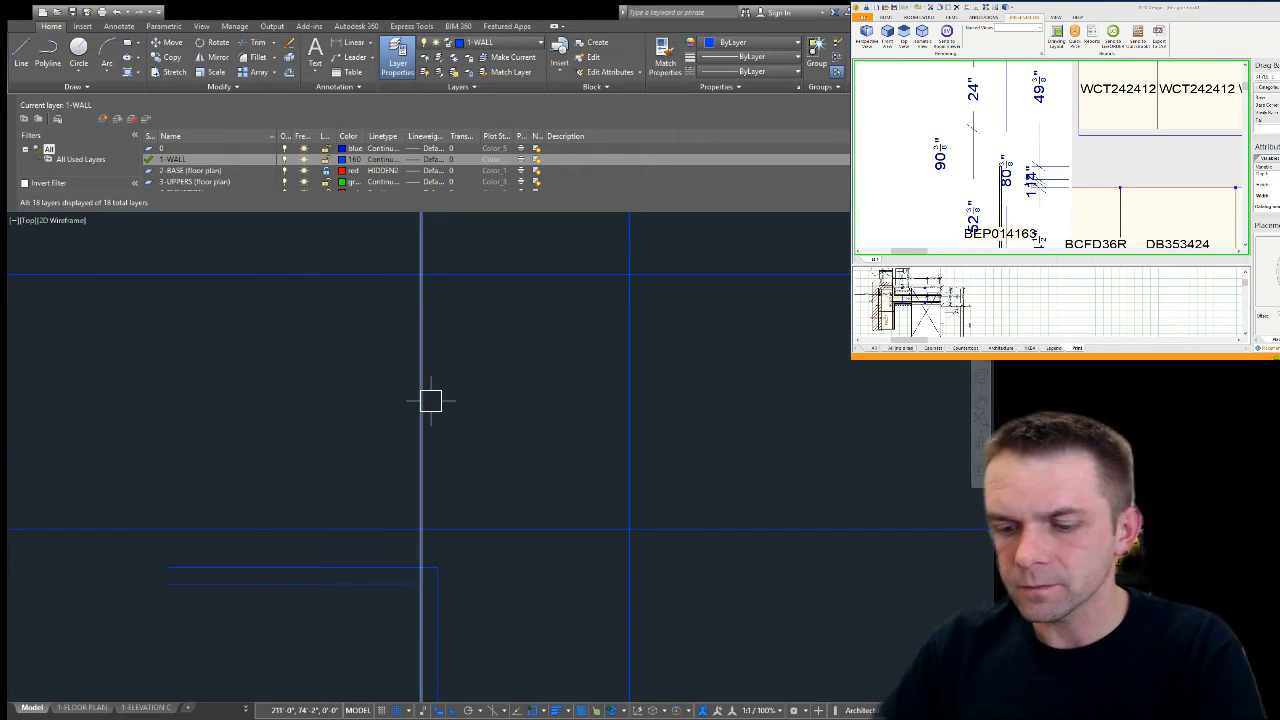
{"action": "left_click", "coordinate": [608, 534]}
{"action": "left_click", "coordinate": [556, 453]}
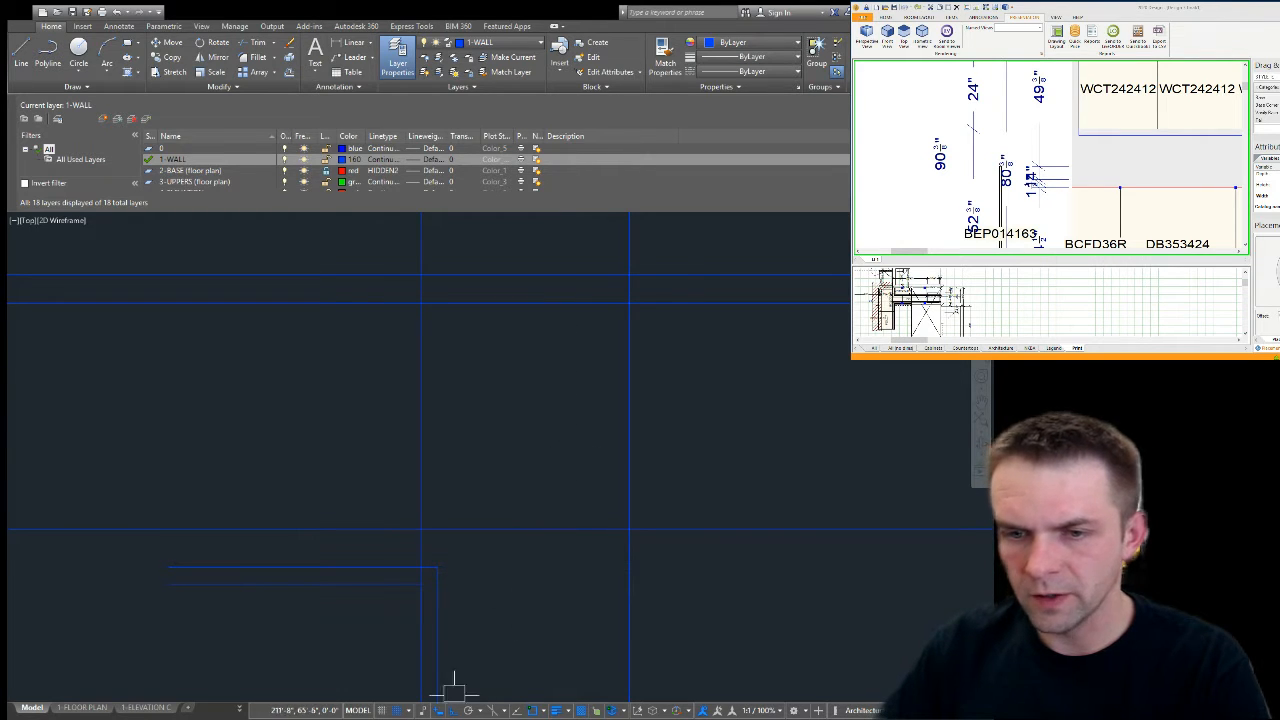
{"action": "left_click", "coordinate": [626, 401]}
{"action": "left_click", "coordinate": [568, 397]}
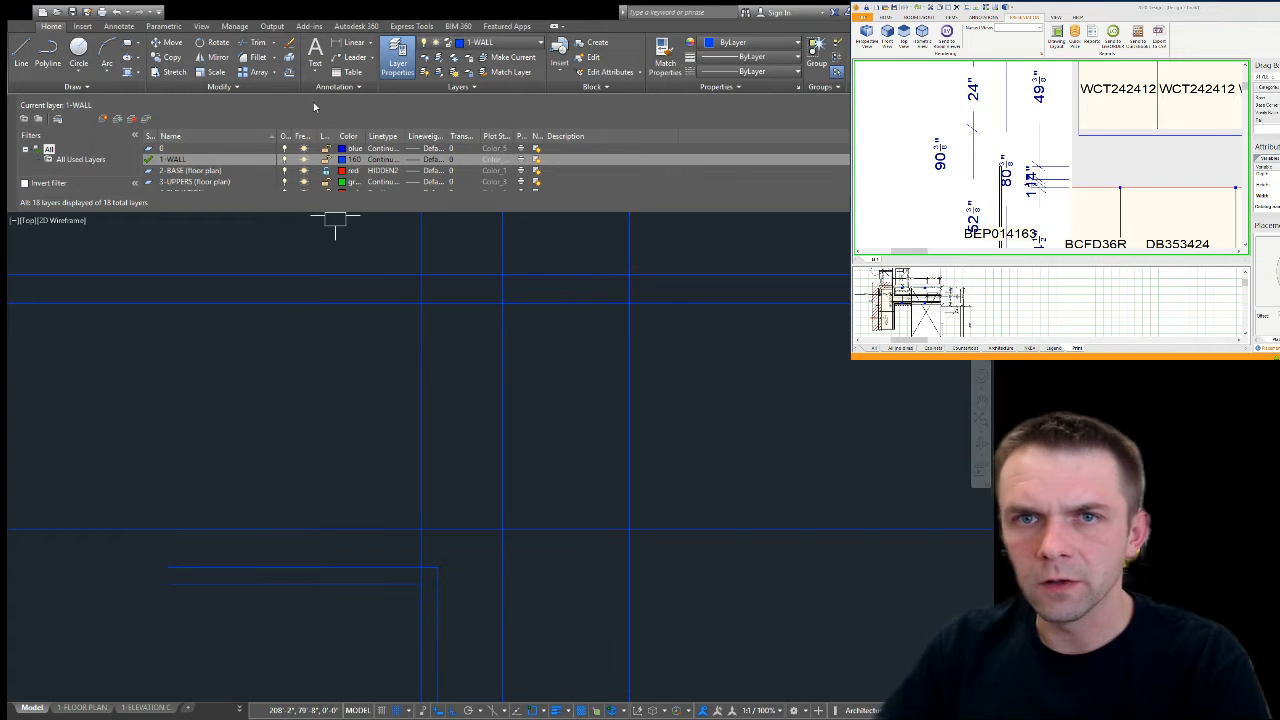
Step: Fillet the outer construction lines at their four corners to form the closed rectangular wall elevation outline
{"action": "left_click", "coordinate": [244, 59]}
{"action": "left_click", "coordinate": [623, 392]}
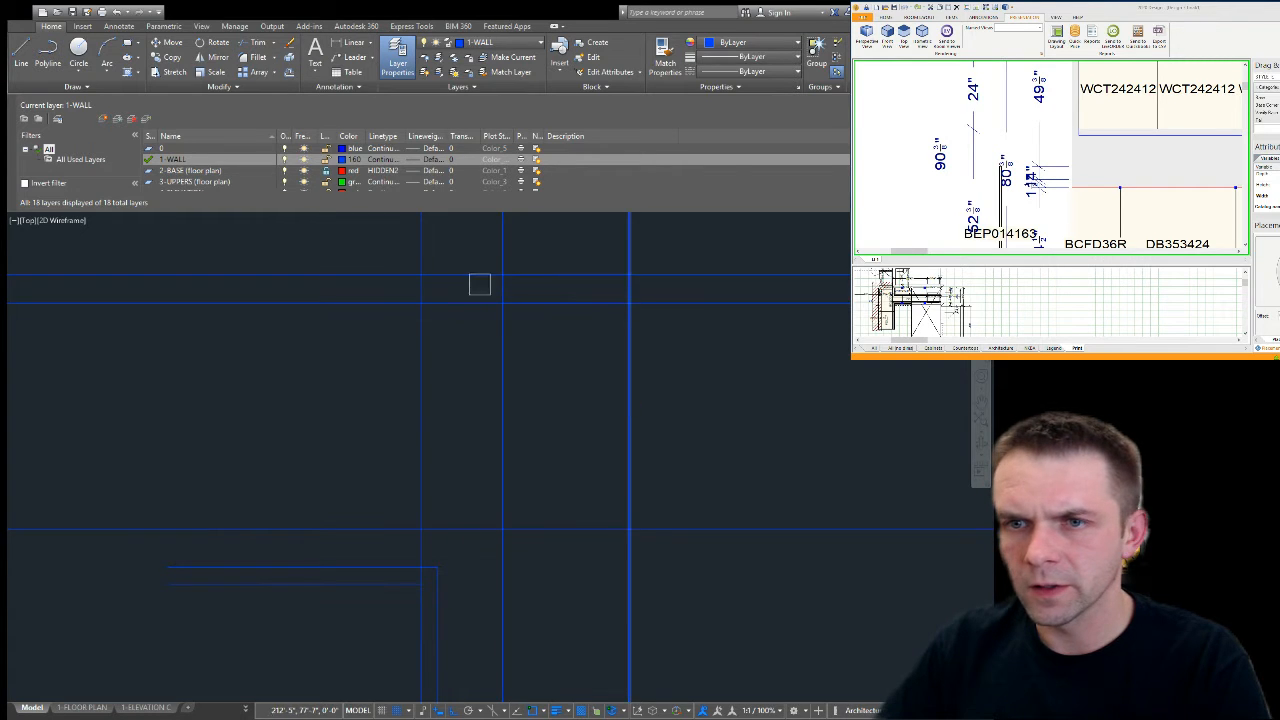
{"action": "left_click", "coordinate": [472, 275]}
{"action": "left_click", "coordinate": [423, 354]}
{"action": "key", "text": "space"}
{"action": "left_click", "coordinate": [423, 358]}
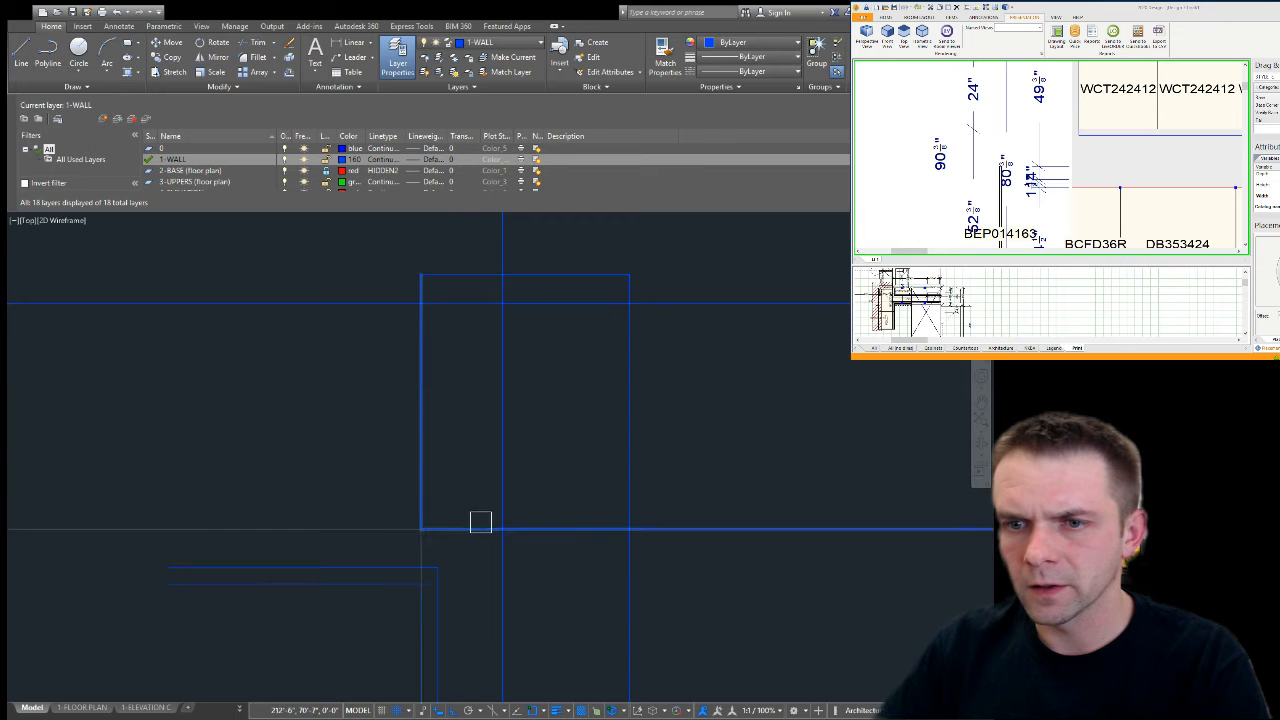
{"action": "left_click", "coordinate": [474, 527]}
{"action": "key", "text": "space"}
{"action": "left_click", "coordinate": [472, 527]}
{"action": "left_click", "coordinate": [629, 491]}
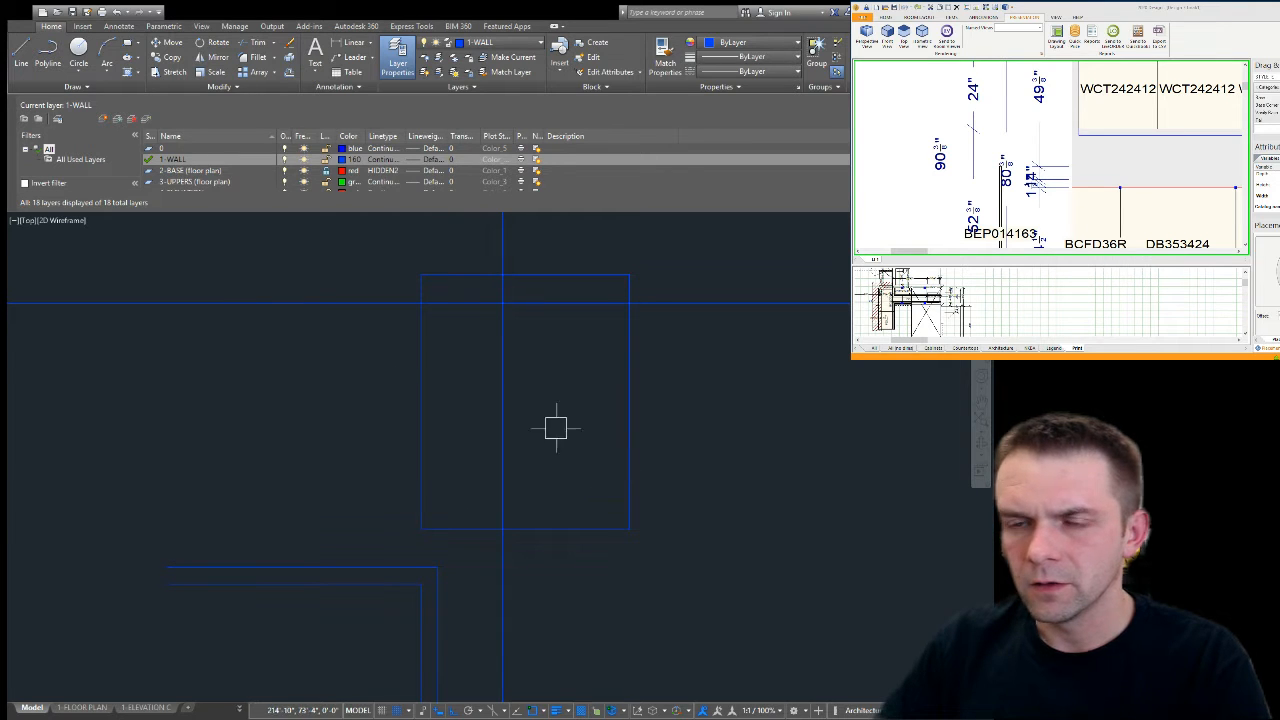
Step: Trim the two inner construction lines so they form a soffit box in the upper-right corner of the elevation outline
{"action": "left_click_drag", "start_coordinate": [542, 426], "coordinate": [480, 412]}
{"action": "key", "text": "Delete"}
{"action": "left_click_drag", "start_coordinate": [702, 321], "coordinate": [680, 280]}
{"action": "key", "text": "Delete"}
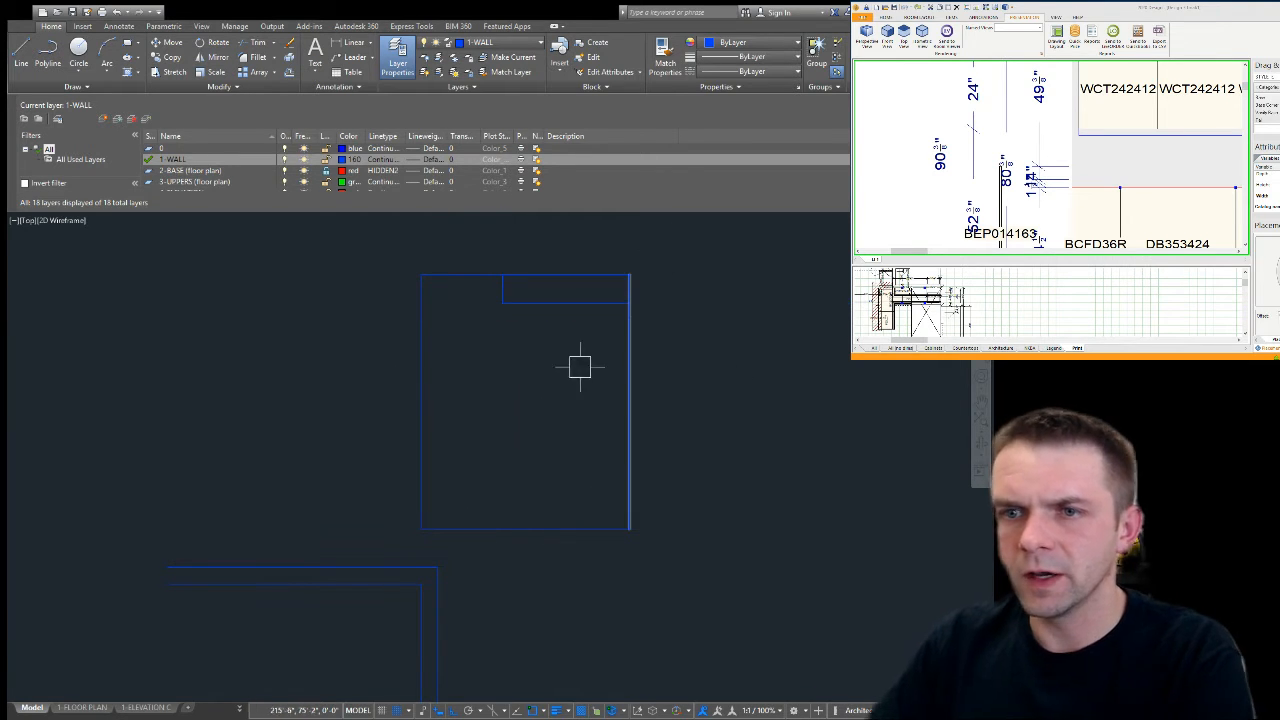
{"action": "scroll", "coordinate": [520, 362], "scroll_direction": "down", "scroll_amount": 2}
{"action": "scroll", "coordinate": [500, 437], "scroll_direction": "up", "scroll_amount": 2}
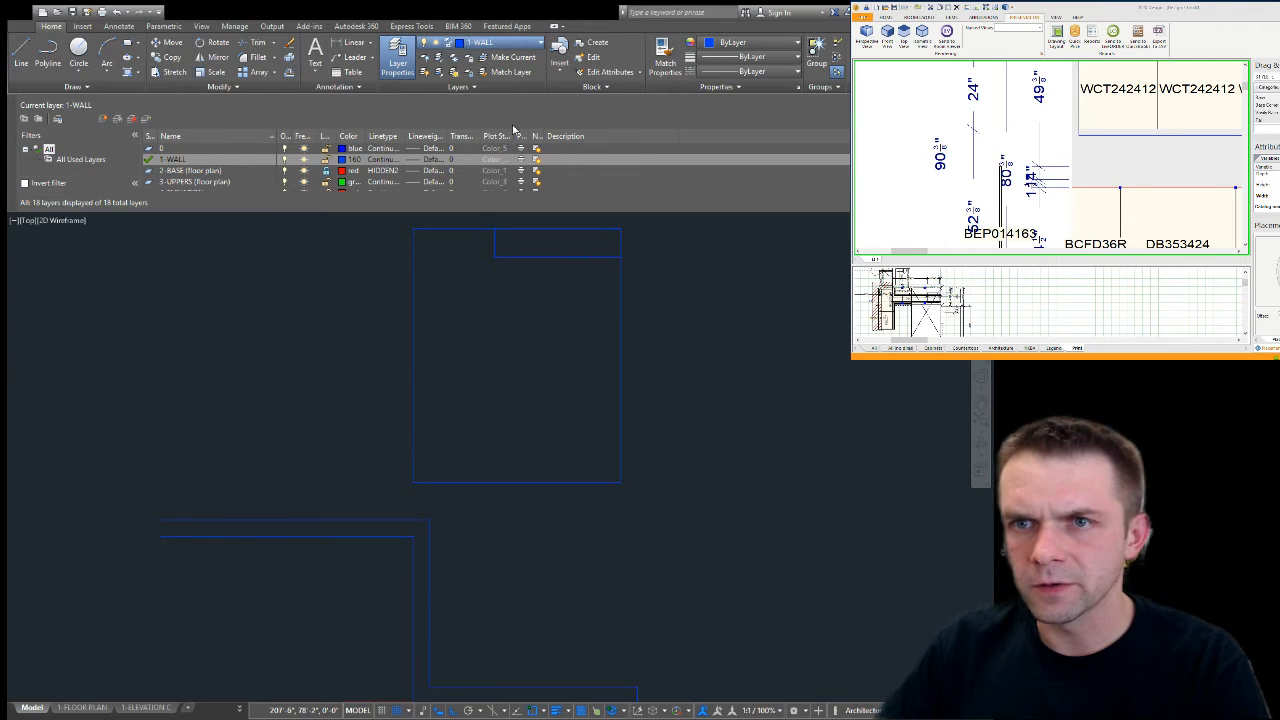
Step: Make 4-ELEVATION the current layer and project vertical construction lines from the base cabinet and end panel edges in the plan
{"action": "left_click", "coordinate": [507, 124]}
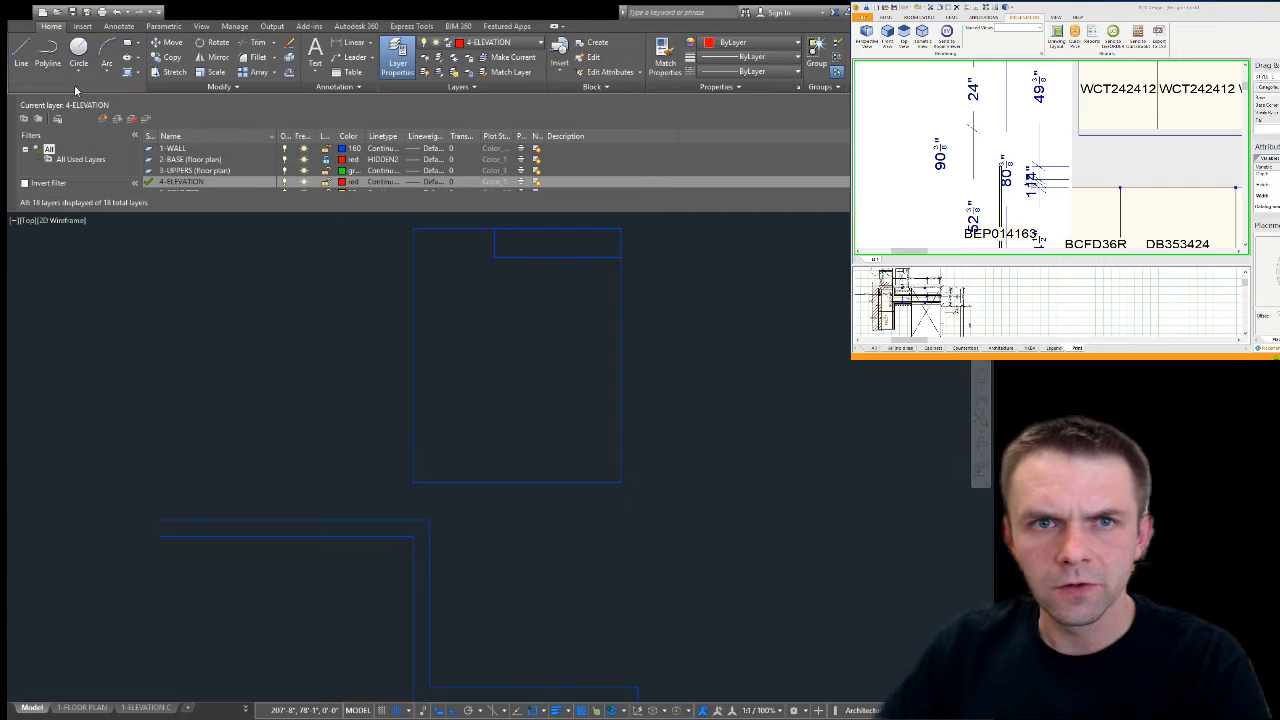
{"action": "type", "text": "v"}
{"action": "key", "text": "Return"}
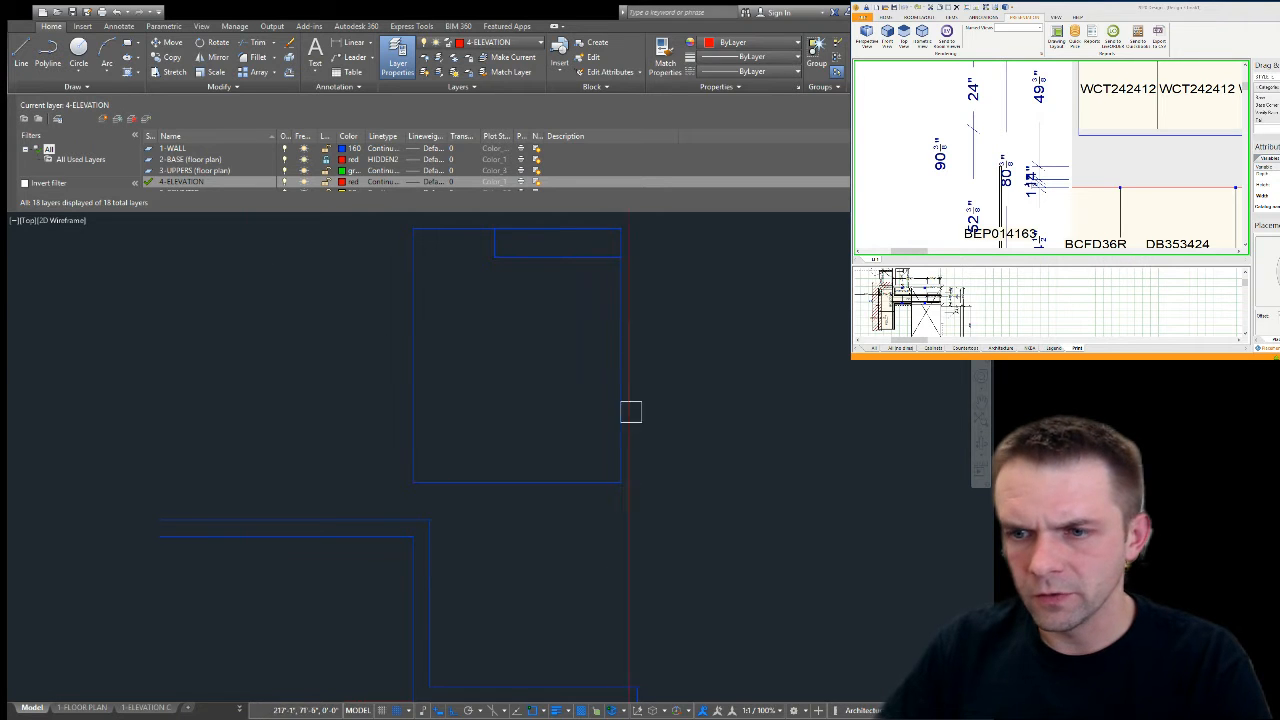
{"action": "scroll", "coordinate": [620, 420], "scroll_direction": "down", "scroll_amount": 3}
{"action": "scroll", "coordinate": [560, 480], "scroll_direction": "up", "scroll_amount": 6}
{"action": "left_click", "coordinate": [556, 498]}
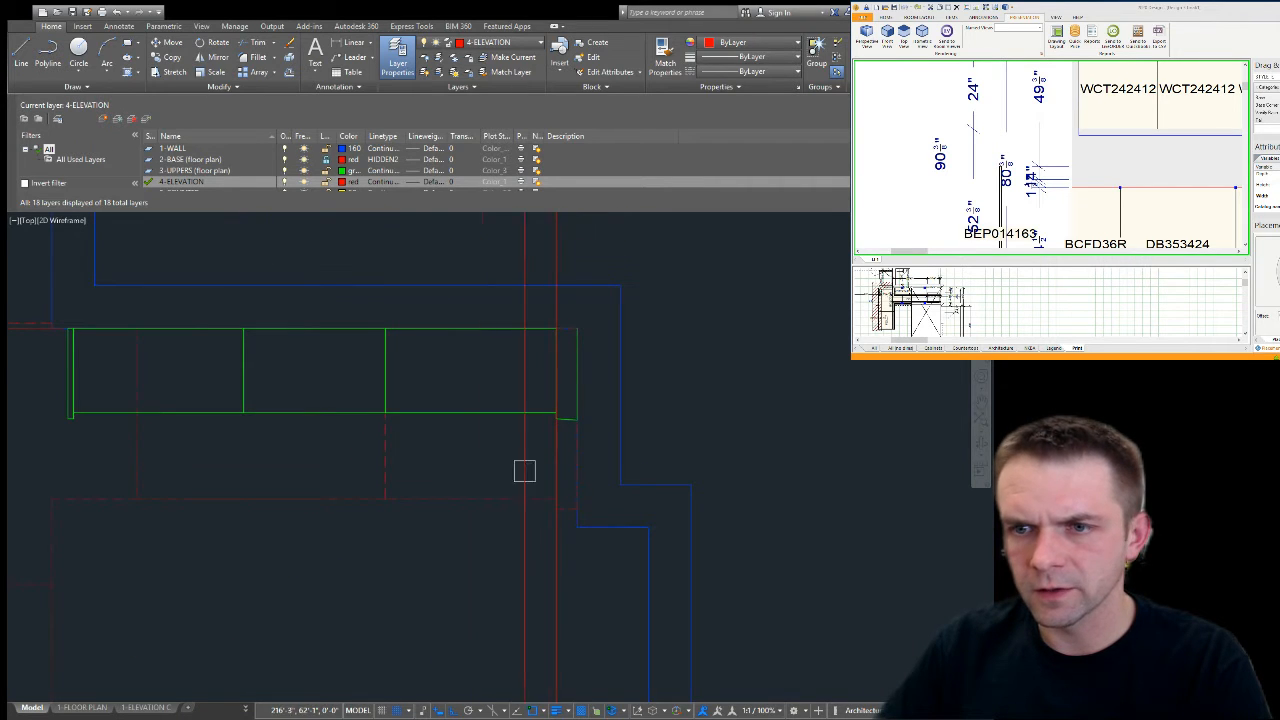
{"action": "scroll", "coordinate": [497, 463], "scroll_direction": "down", "scroll_amount": 2}
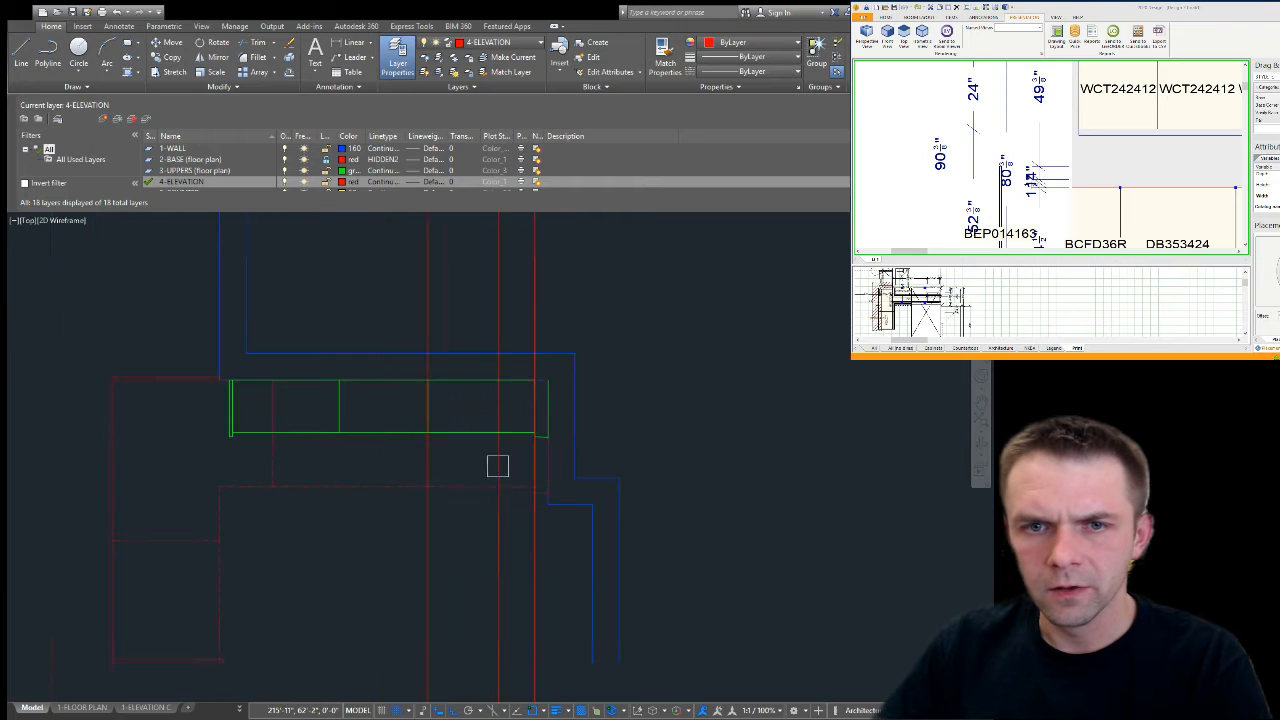
{"action": "scroll", "coordinate": [278, 458], "scroll_direction": "up", "scroll_amount": 2}
{"action": "scroll", "coordinate": [340, 490], "scroll_direction": "down", "scroll_amount": 3}
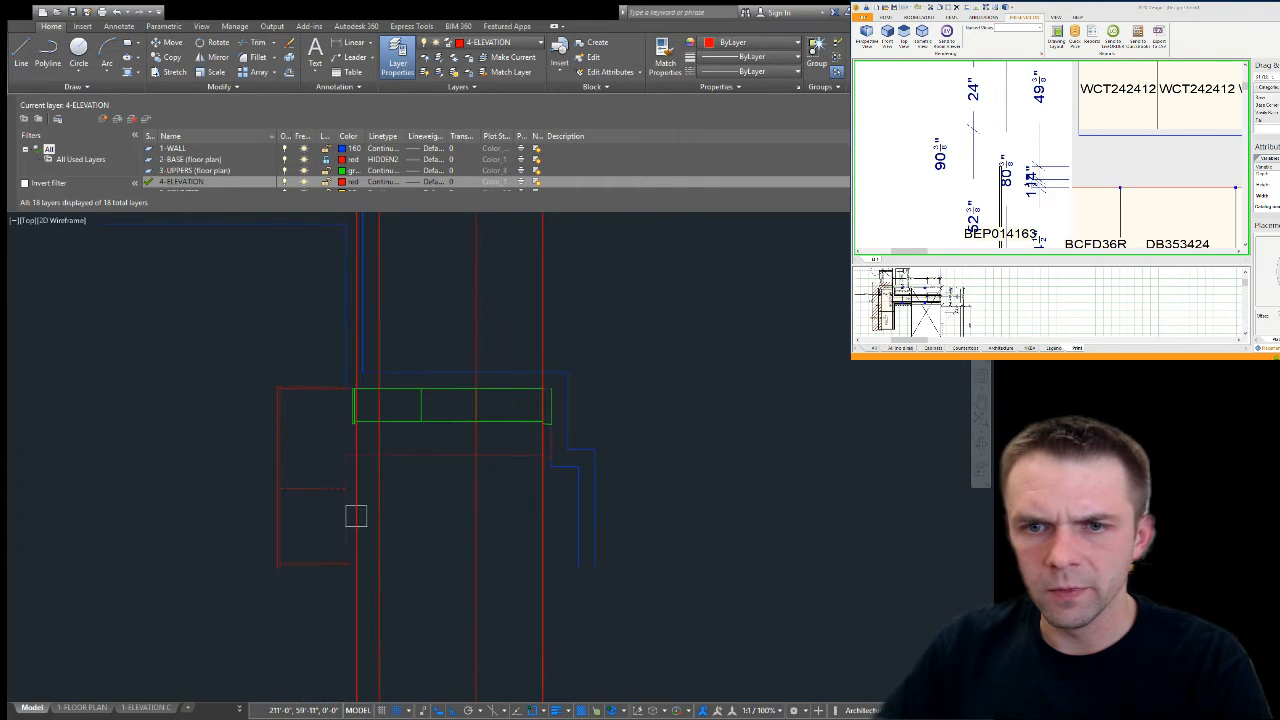
{"action": "scroll", "coordinate": [343, 506], "scroll_direction": "up", "scroll_amount": 5}
{"action": "scroll", "coordinate": [292, 478], "scroll_direction": "up", "scroll_amount": 2}
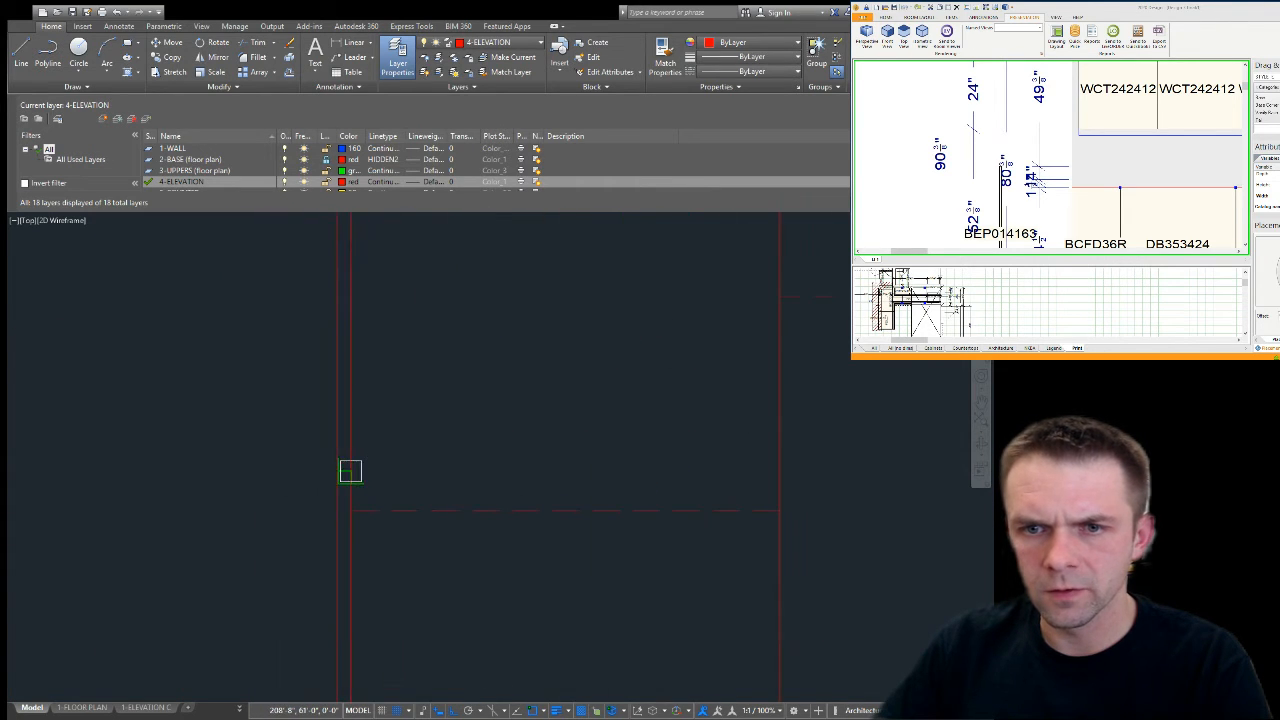
{"action": "scroll", "coordinate": [330, 520], "scroll_direction": "down", "scroll_amount": 3}
{"action": "scroll", "coordinate": [391, 480], "scroll_direction": "up", "scroll_amount": 4}
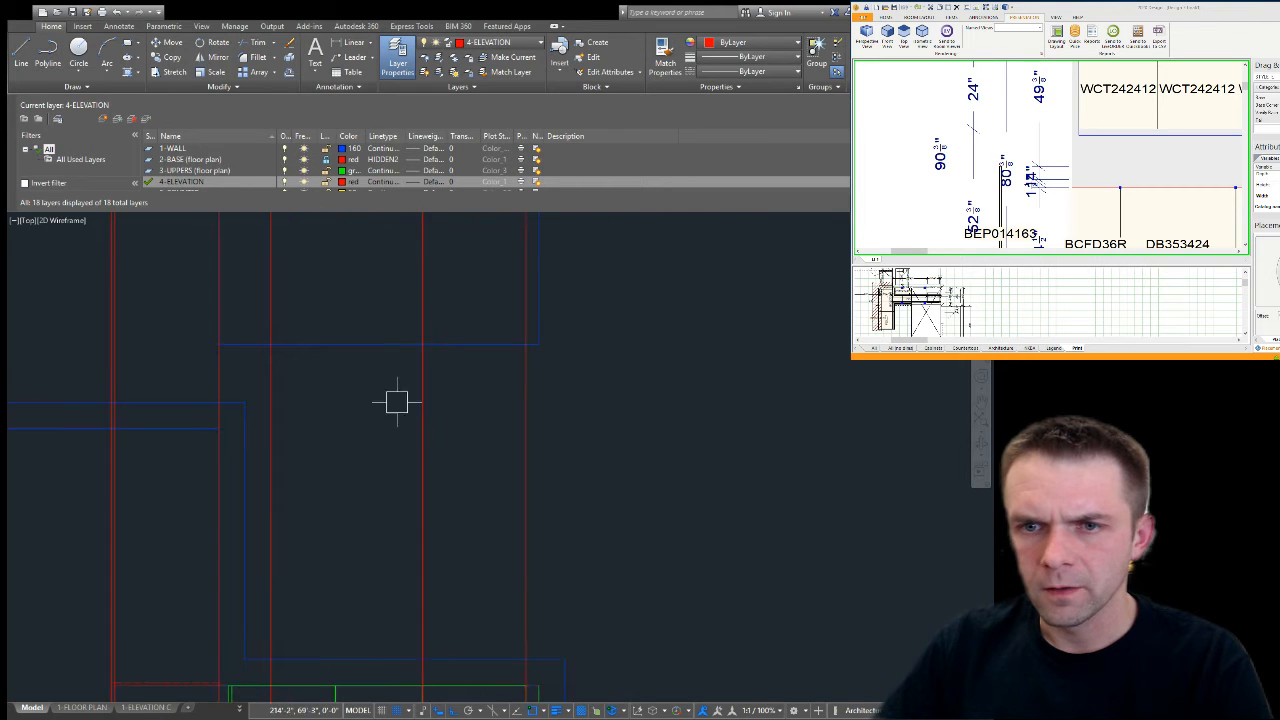
Step: Place a horizontal construction line on the elevation's floor line and offset it upward to mark the toe kick and base cabinet top
{"action": "left_click", "coordinate": [395, 345]}
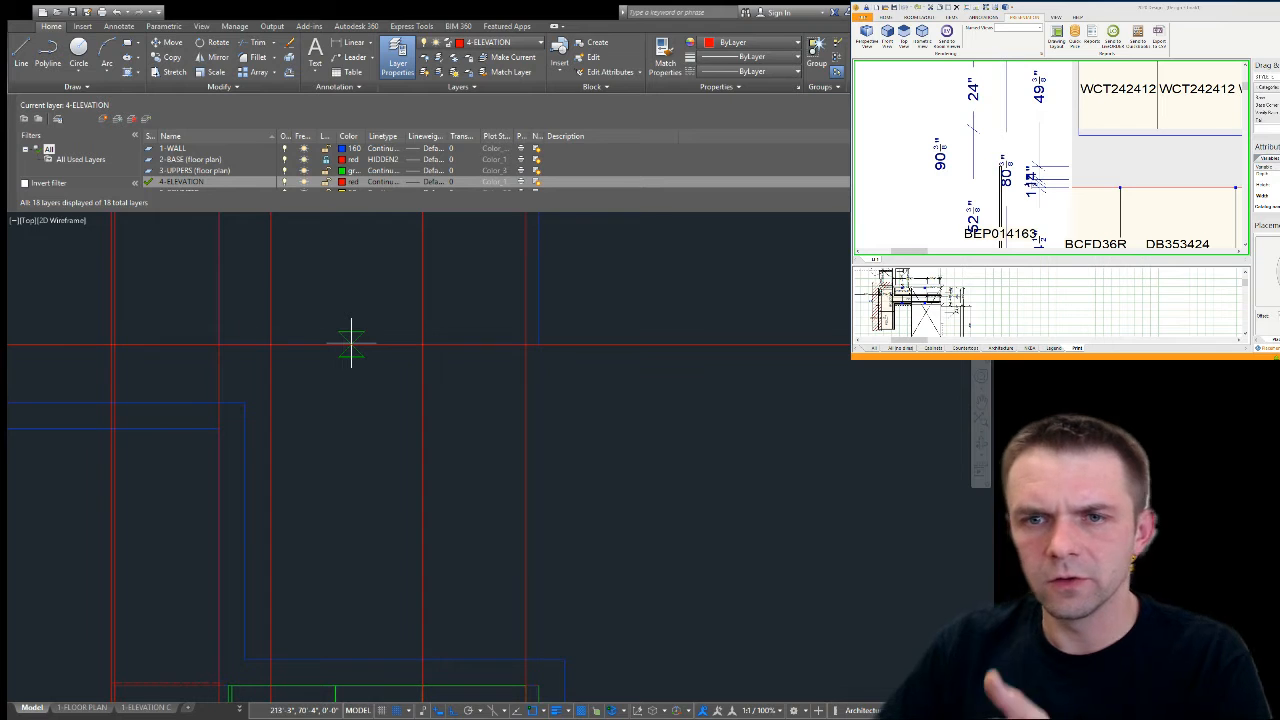
{"action": "key", "text": "Escape"}
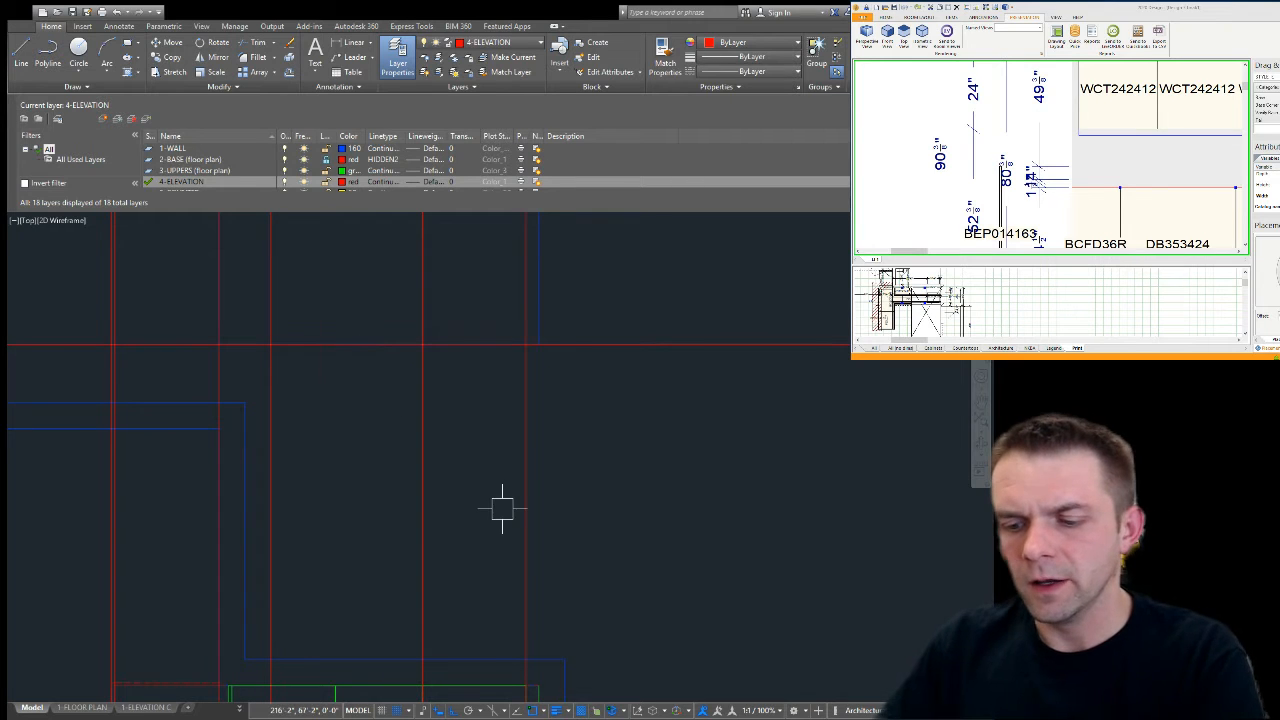
{"action": "type", "text": "o"}
{"action": "key", "text": "Return"}
{"action": "key", "text": "Return"}
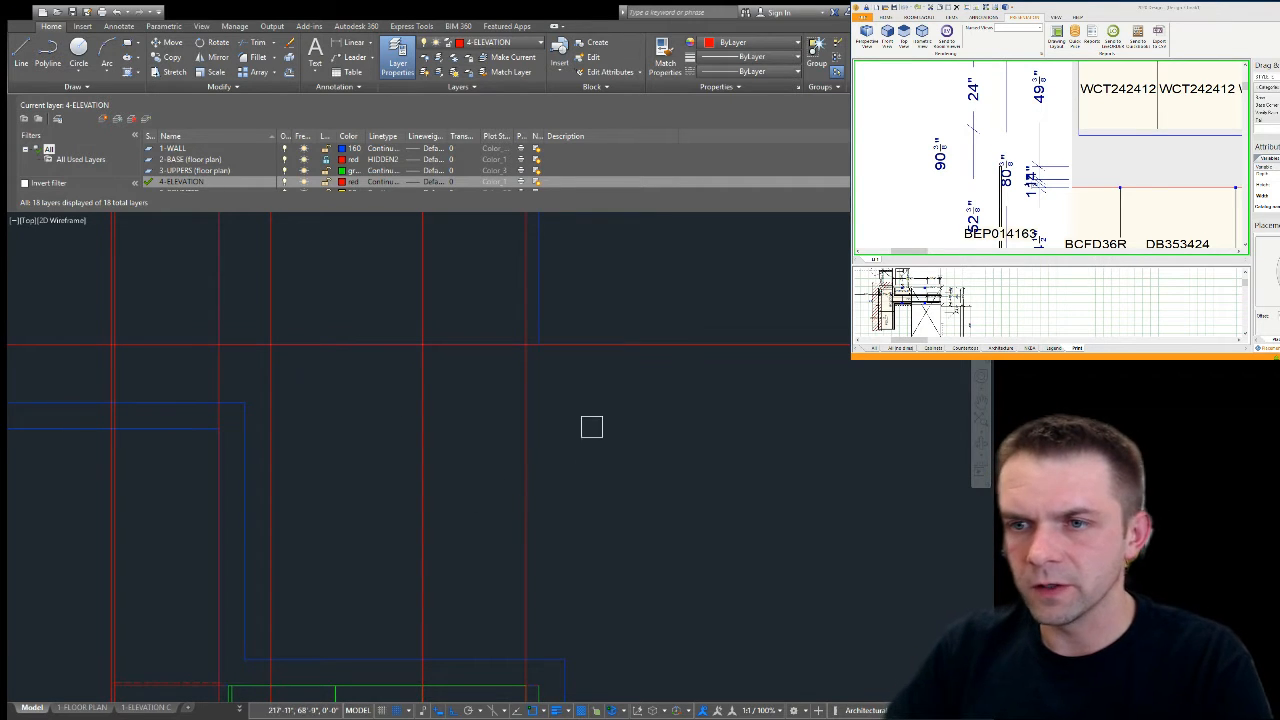
{"action": "scroll", "coordinate": [580, 454], "scroll_direction": "down", "scroll_amount": 4}
{"action": "scroll", "coordinate": [612, 401], "scroll_direction": "up", "scroll_amount": 5}
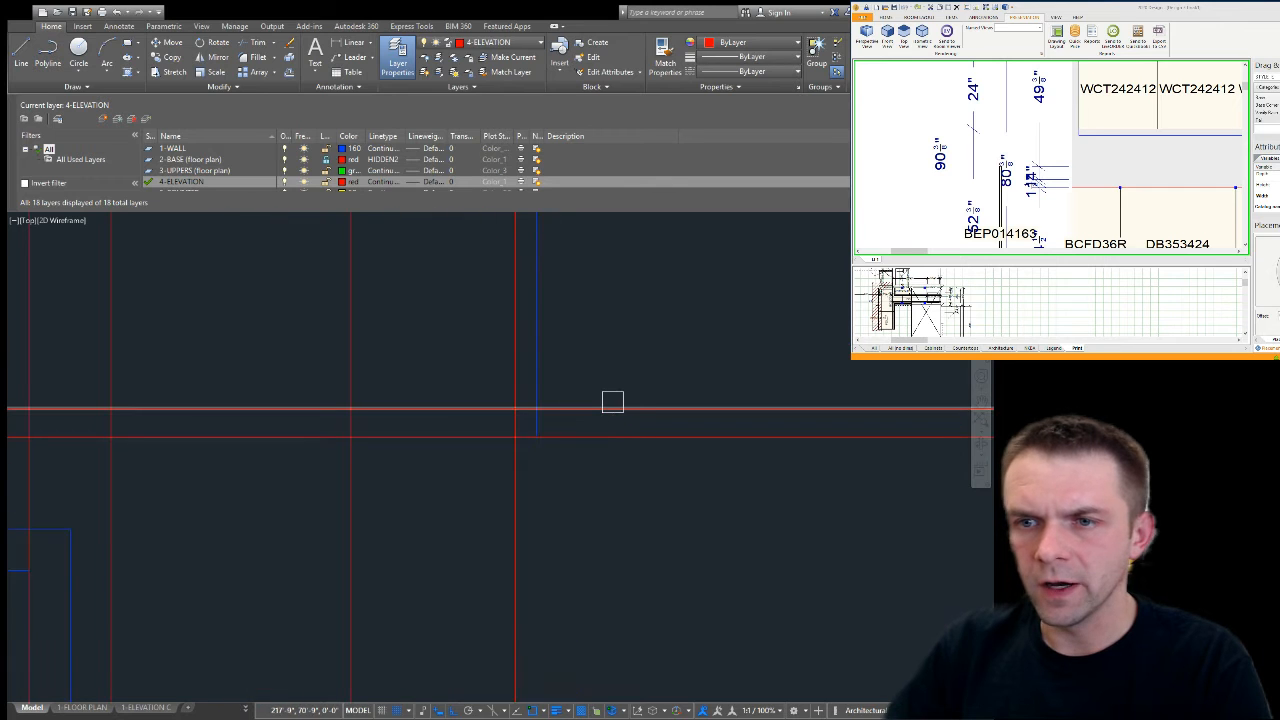
{"action": "left_click", "coordinate": [613, 405]}
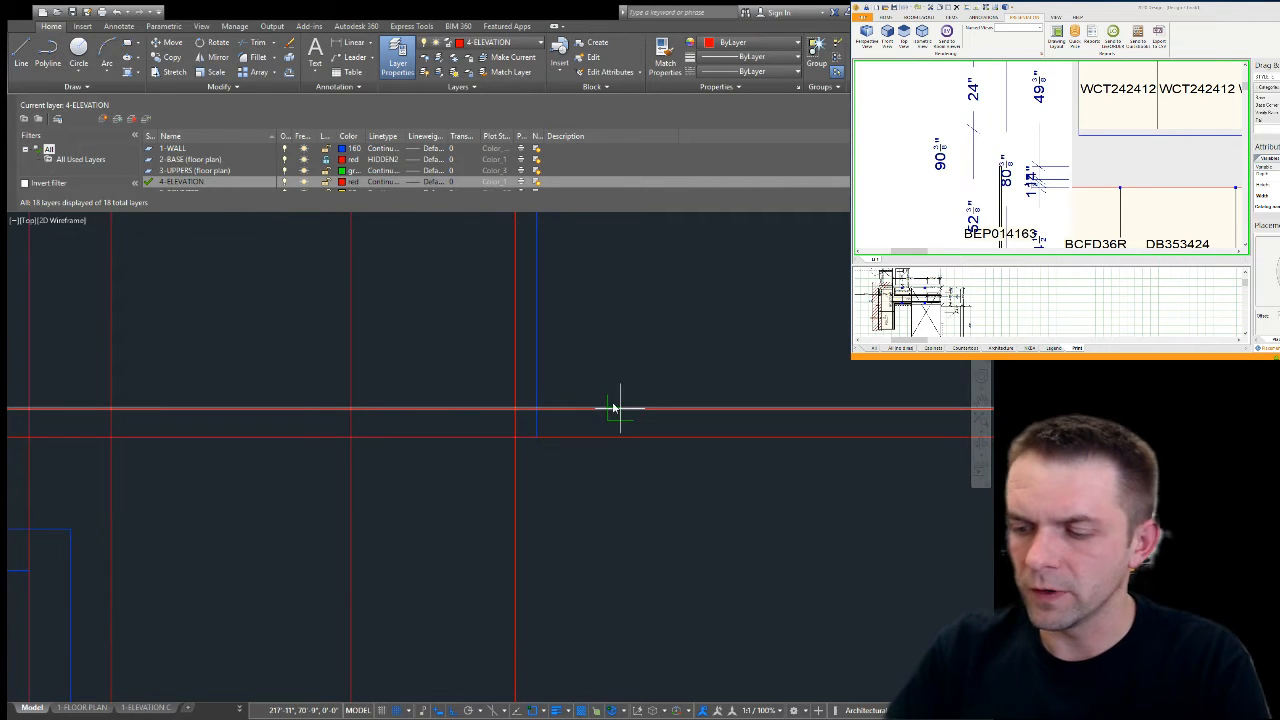
{"action": "left_click", "coordinate": [631, 438]}
{"action": "scroll", "coordinate": [612, 500], "scroll_direction": "down", "scroll_amount": 2}
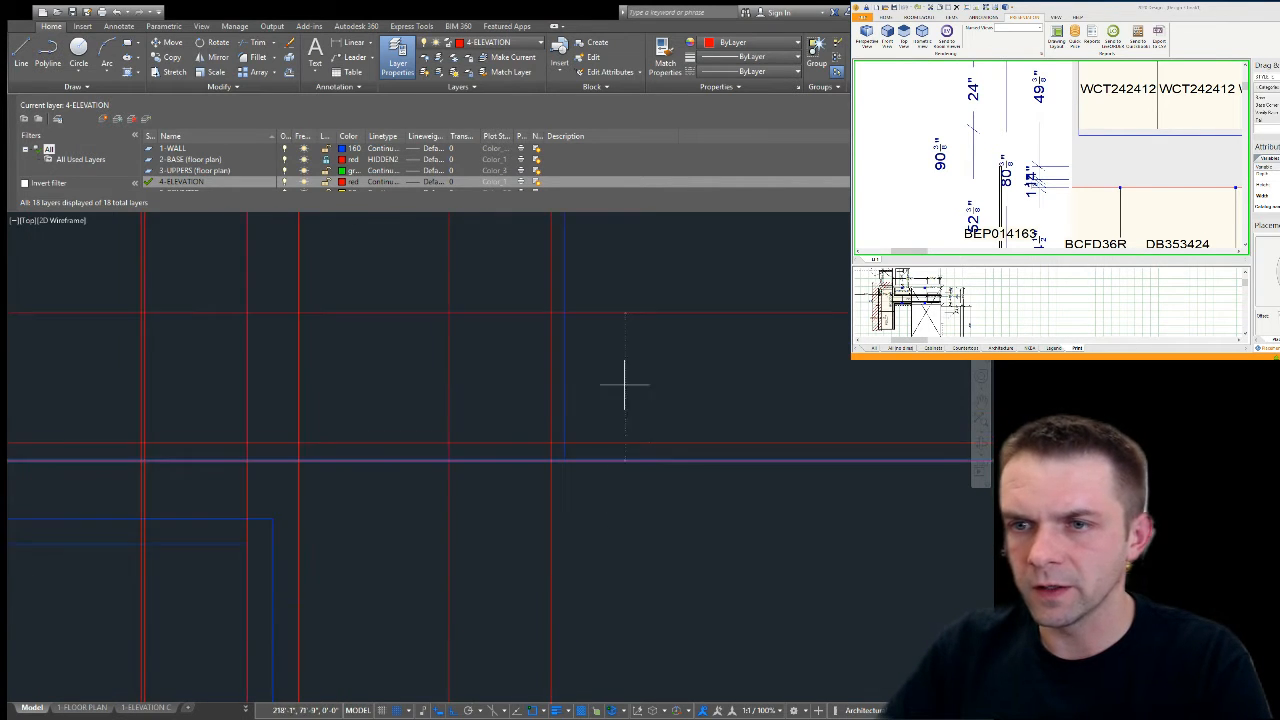
{"action": "left_click", "coordinate": [618, 364]}
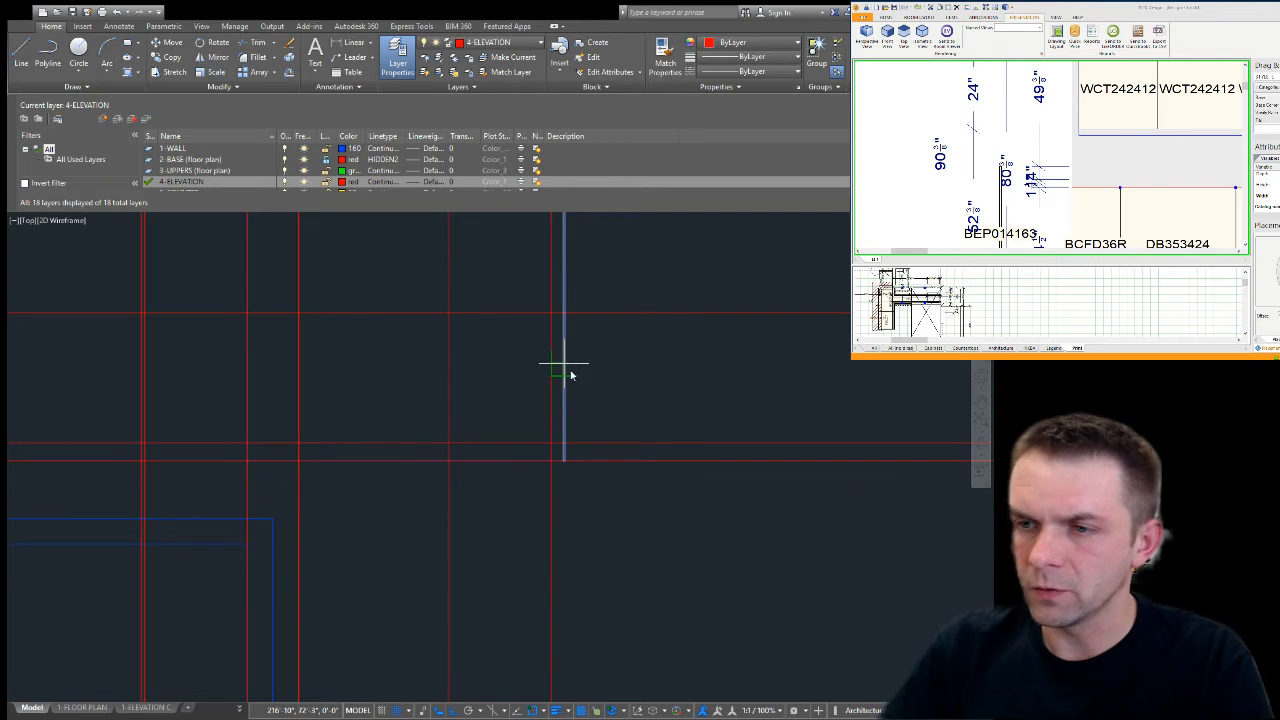
Step: Draw a narrow filler rectangle between the rightmost base cabinet and the right wall, ending at the toe-kick line
{"action": "scroll", "coordinate": [523, 349], "scroll_direction": "up", "scroll_amount": 3}
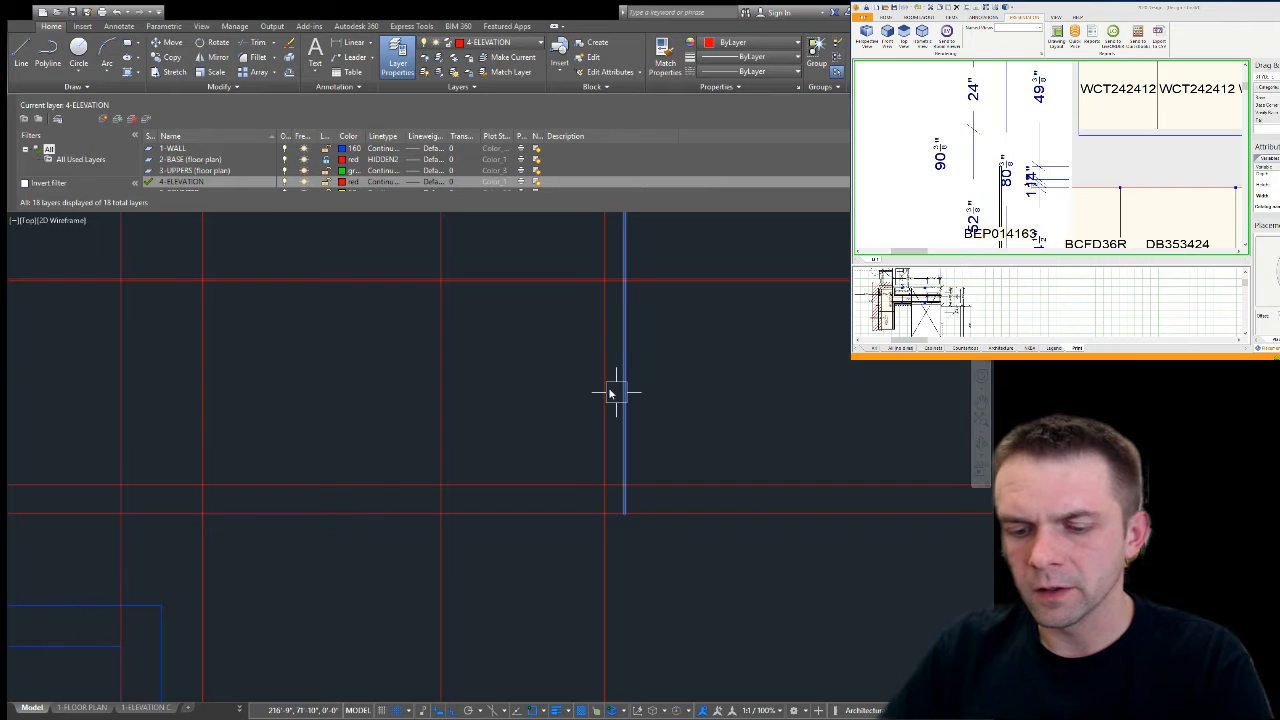
{"action": "scroll", "coordinate": [579, 287], "scroll_direction": "up", "scroll_amount": 5}
{"action": "scroll", "coordinate": [559, 295], "scroll_direction": "down", "scroll_amount": 4}
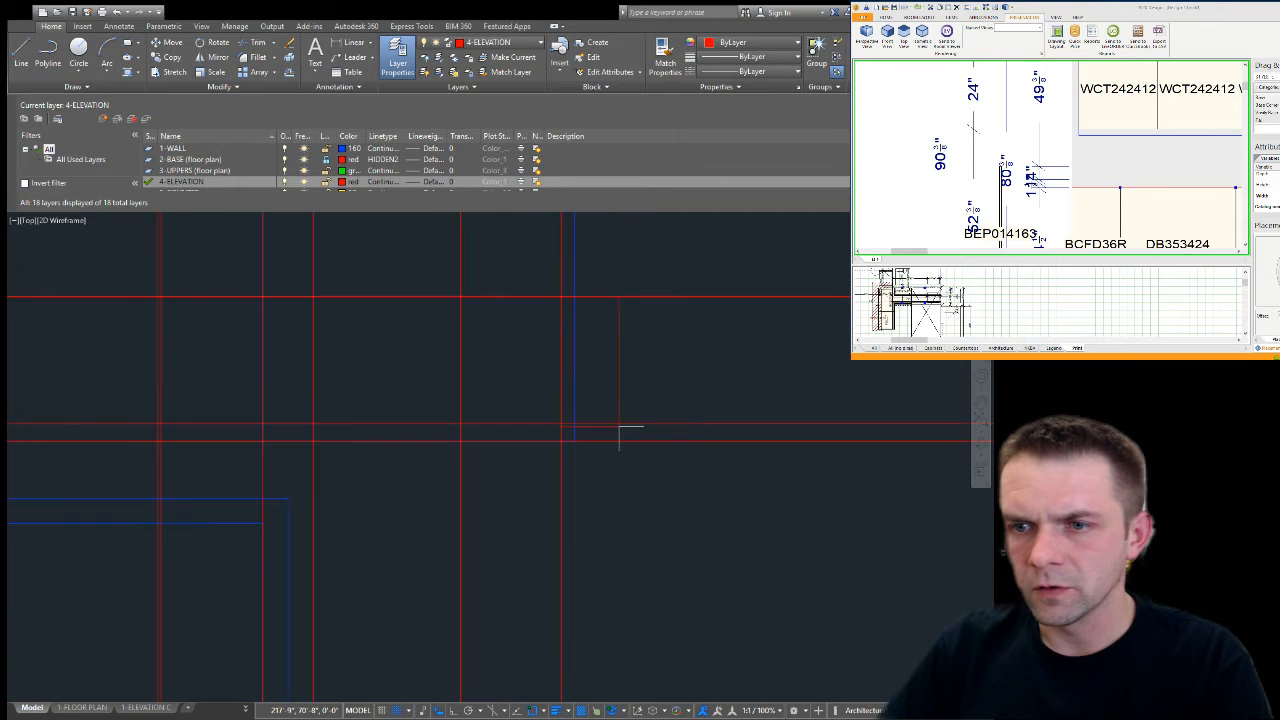
{"action": "scroll", "coordinate": [579, 456], "scroll_direction": "up", "scroll_amount": 2}
{"action": "left_click", "coordinate": [567, 421]}
{"action": "scroll", "coordinate": [637, 498], "scroll_direction": "down", "scroll_amount": 1}
{"action": "scroll", "coordinate": [620, 480], "scroll_direction": "up", "scroll_amount": 2}
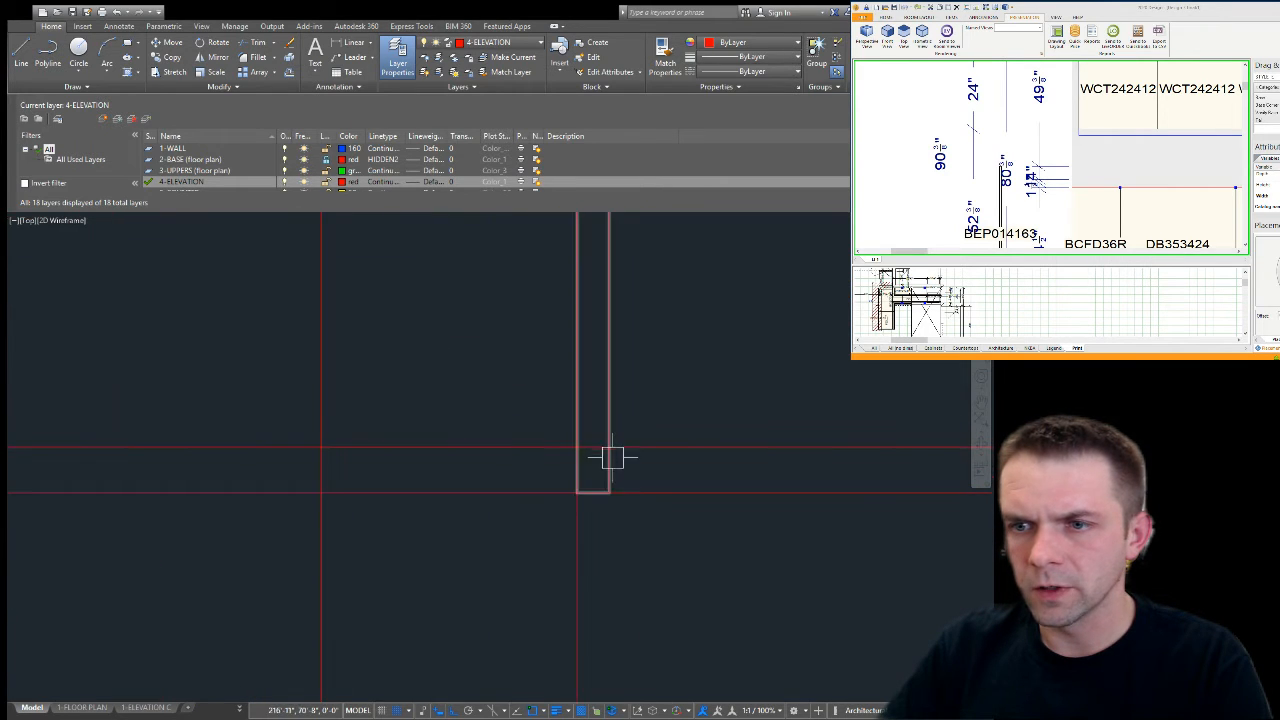
{"action": "left_click", "coordinate": [608, 455]}
{"action": "key", "text": "Escape"}
{"action": "scroll", "coordinate": [655, 502], "scroll_direction": "down", "scroll_amount": 2}
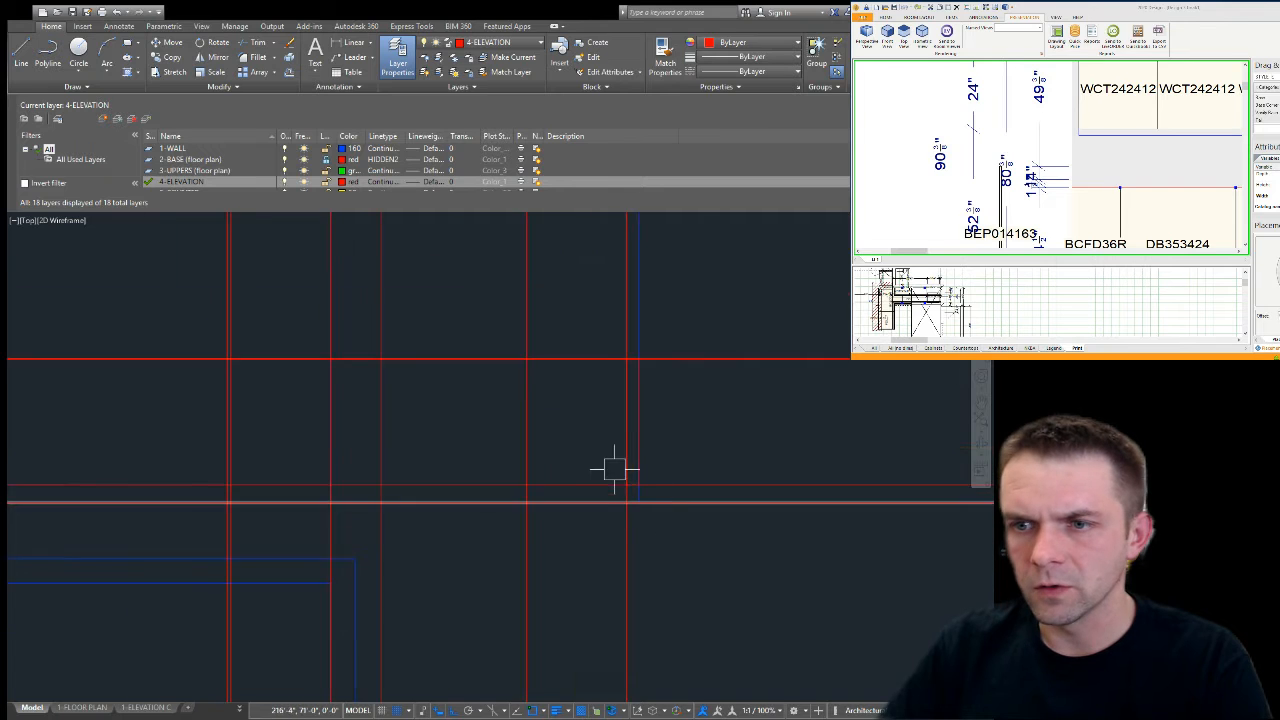
Step: Draw door rectangles on the rightmost base cabinet, split at its midpoint, from the toe-kick line to the cabinet top
{"action": "scroll", "coordinate": [614, 469], "scroll_direction": "up", "scroll_amount": 1}
{"action": "scroll", "coordinate": [640, 483], "scroll_direction": "up", "scroll_amount": 2}
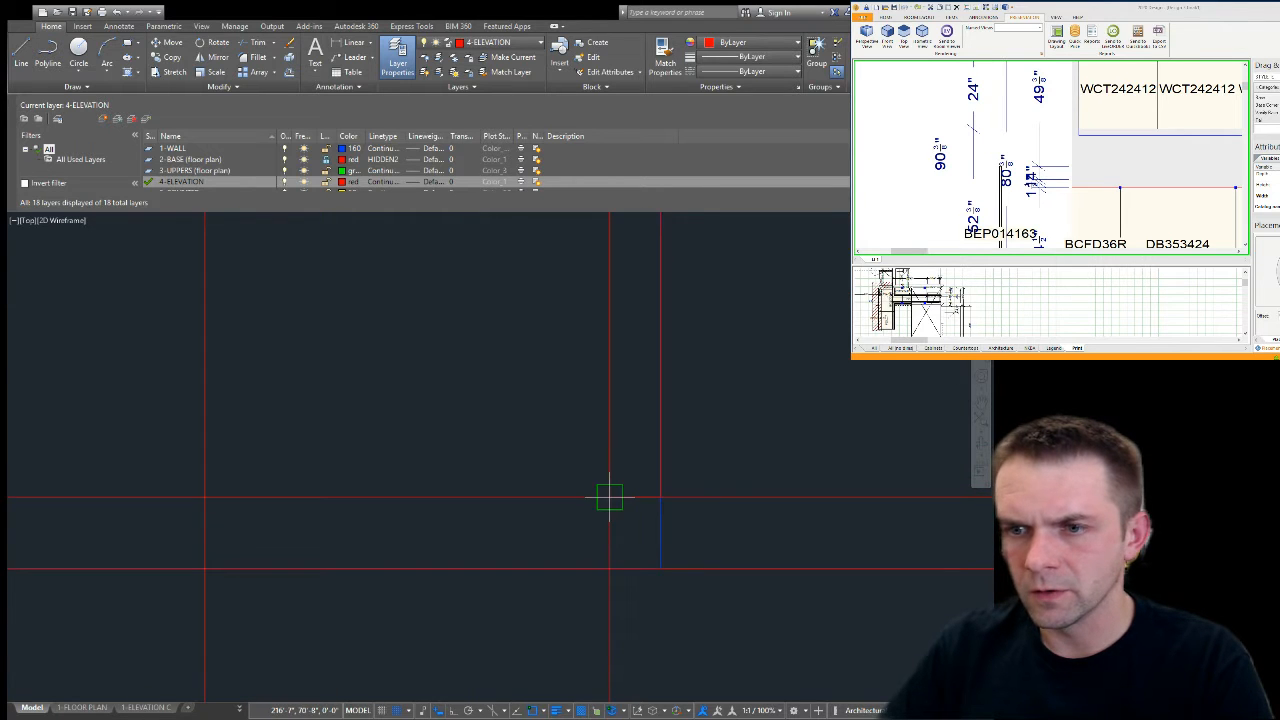
{"action": "scroll", "coordinate": [609, 497], "scroll_direction": "up", "scroll_amount": 4}
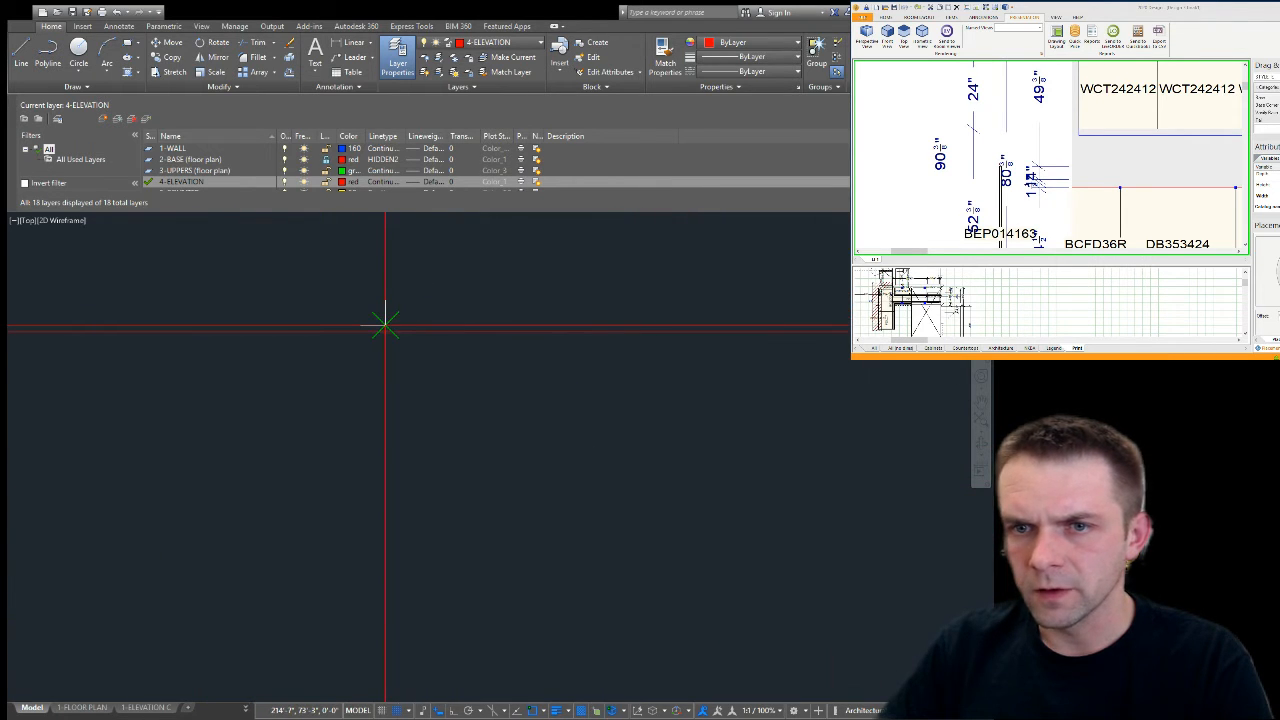
{"action": "scroll", "coordinate": [500, 328], "scroll_direction": "down", "scroll_amount": 2}
{"action": "scroll", "coordinate": [440, 300], "scroll_direction": "up", "scroll_amount": 3}
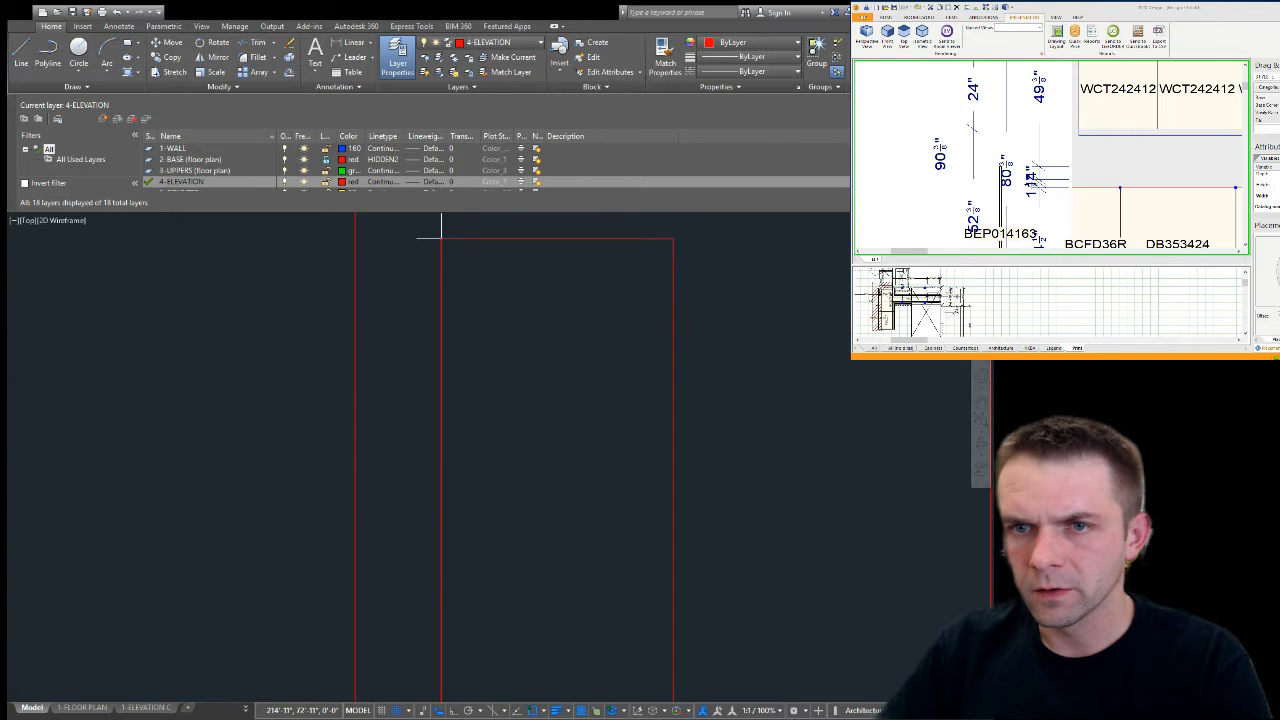
{"action": "scroll", "coordinate": [423, 351], "scroll_direction": "down", "scroll_amount": 2}
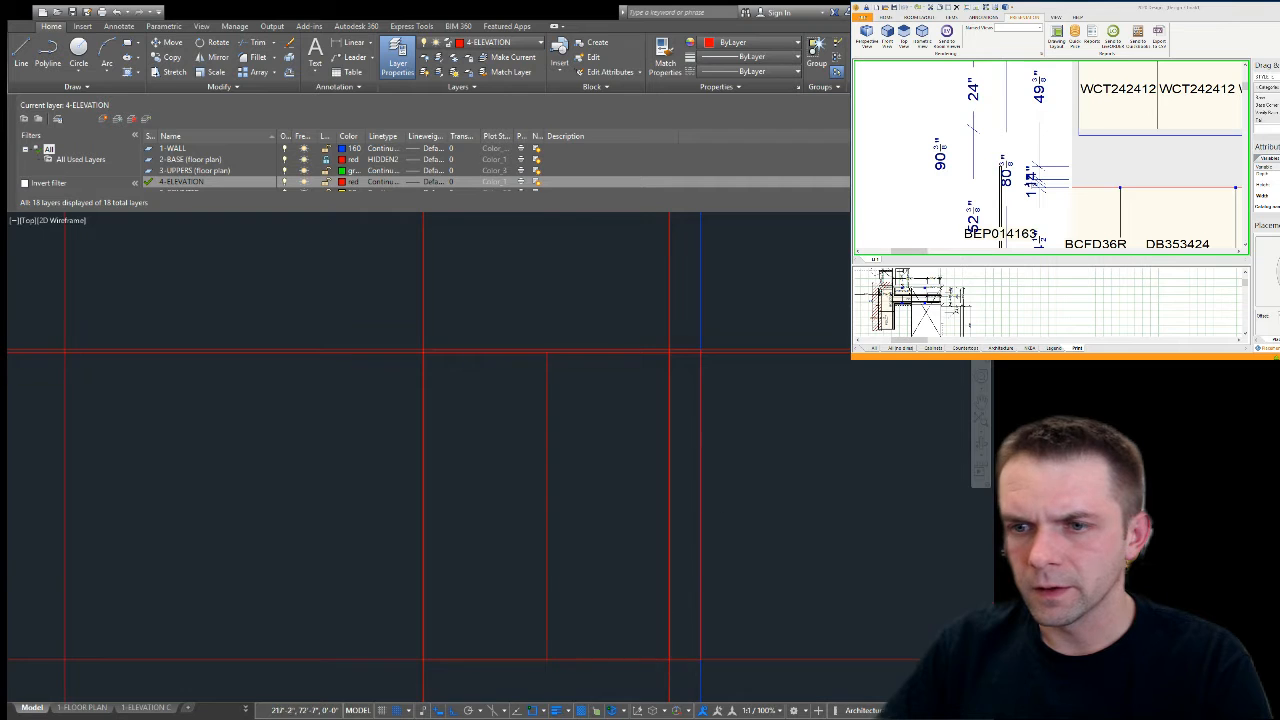
{"action": "scroll", "coordinate": [736, 431], "scroll_direction": "down", "scroll_amount": 2}
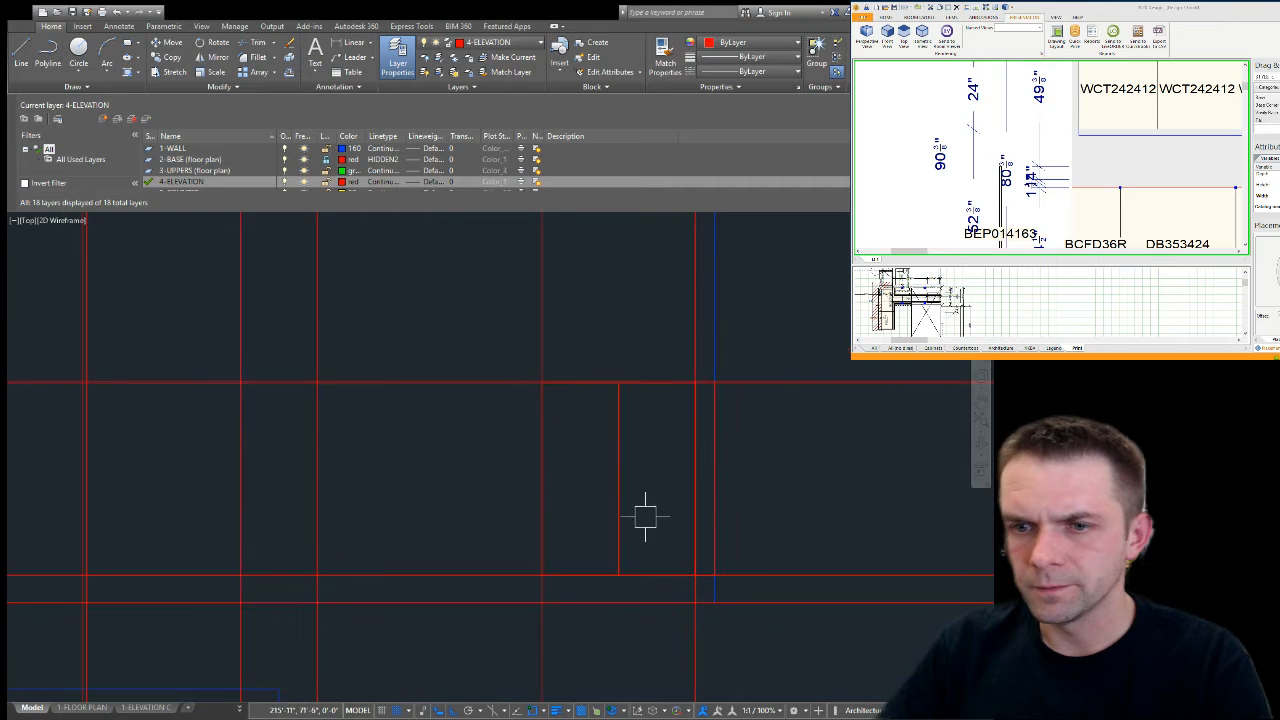
Step: Offset the toe-kick line upward twice at equal spacing to mark the drawer front divisions
{"action": "left_click", "coordinate": [480, 575]}
{"action": "left_click", "coordinate": [418, 499]}
{"action": "left_click", "coordinate": [416, 456]}
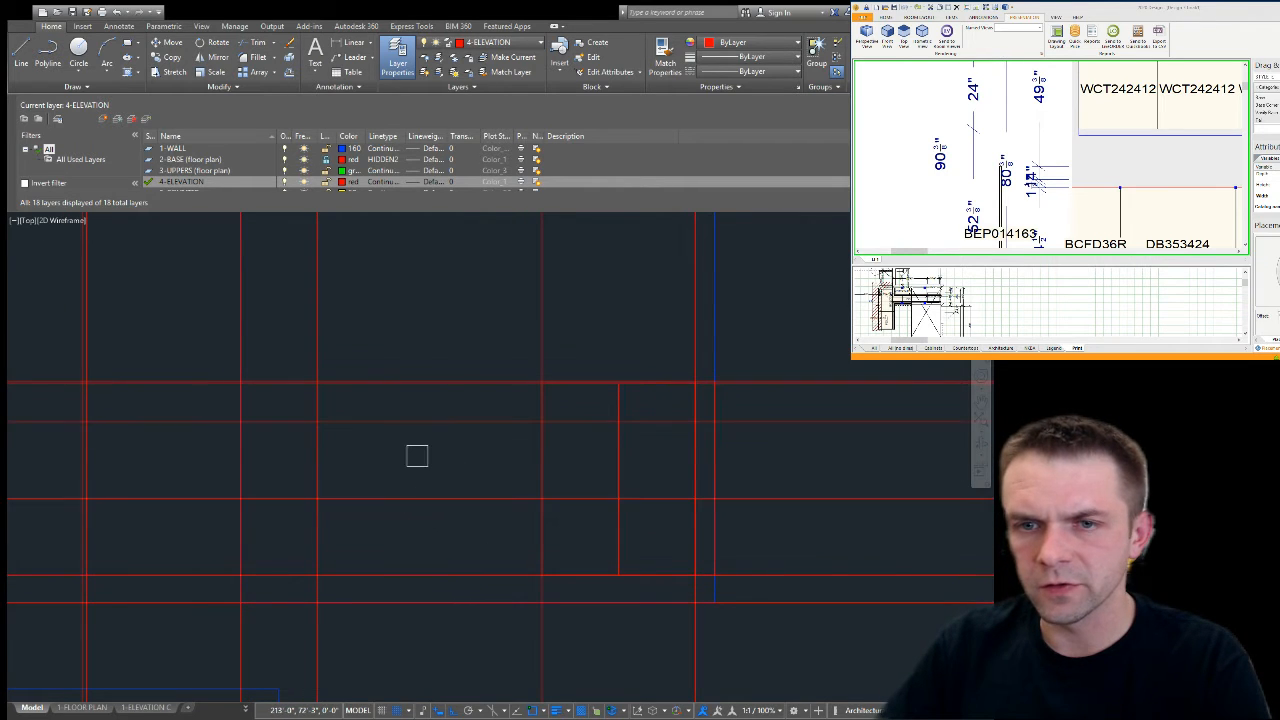
Step: Draw rectangles for the three stacked drawer fronts of the middle base cabinet, following the division lines
{"action": "scroll", "coordinate": [394, 420], "scroll_direction": "up", "scroll_amount": 2}
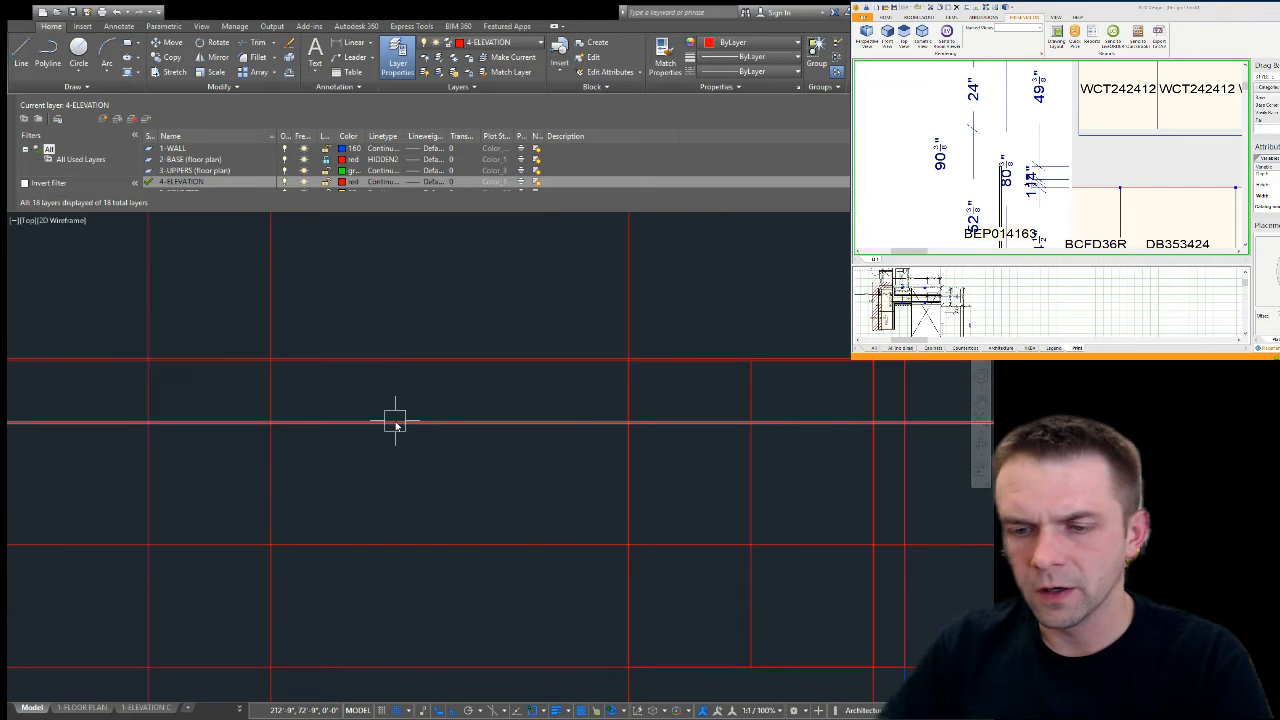
{"action": "scroll", "coordinate": [507, 458], "scroll_direction": "down", "scroll_amount": 2}
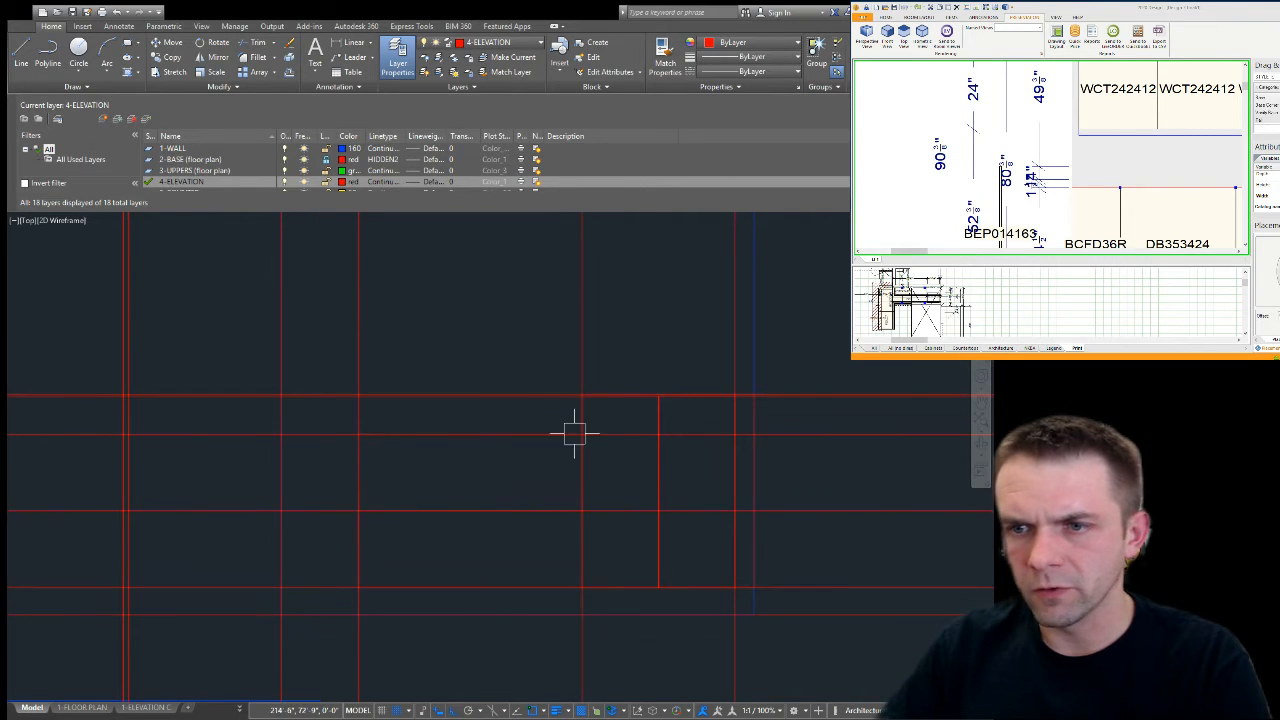
{"action": "scroll", "coordinate": [300, 354], "scroll_direction": "up", "scroll_amount": 2}
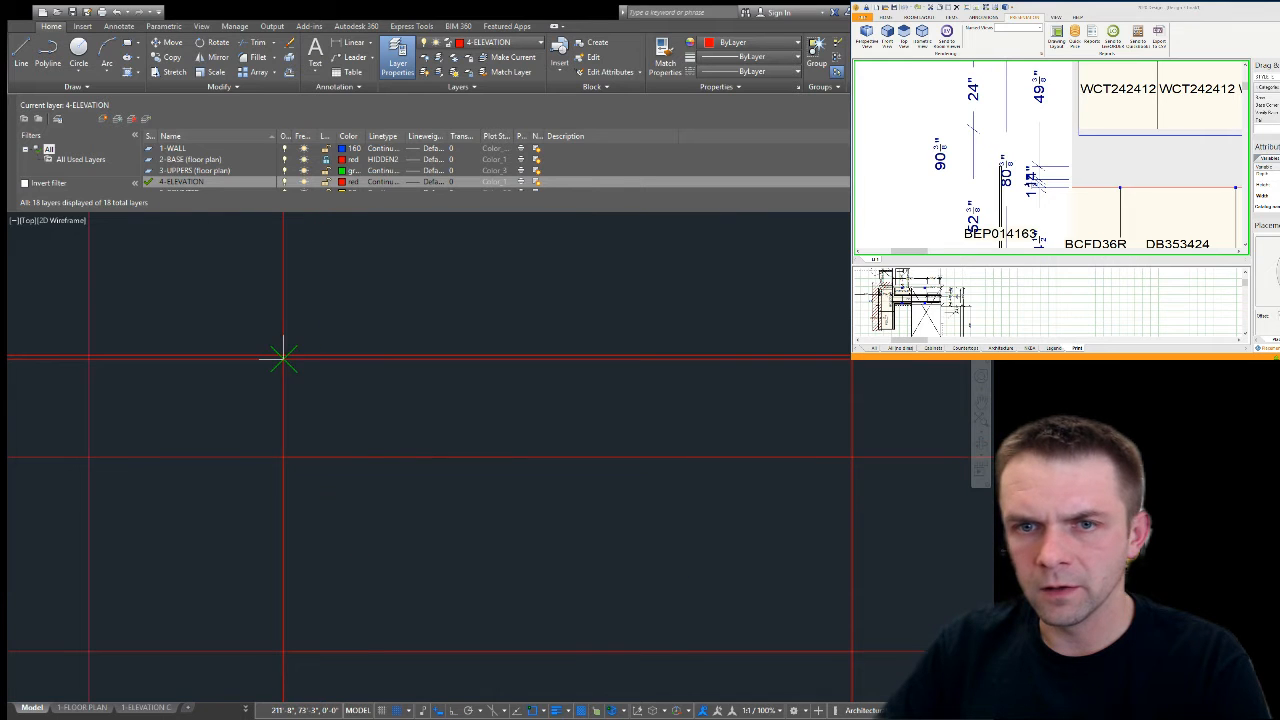
{"action": "scroll", "coordinate": [470, 420], "scroll_direction": "down", "scroll_amount": 2}
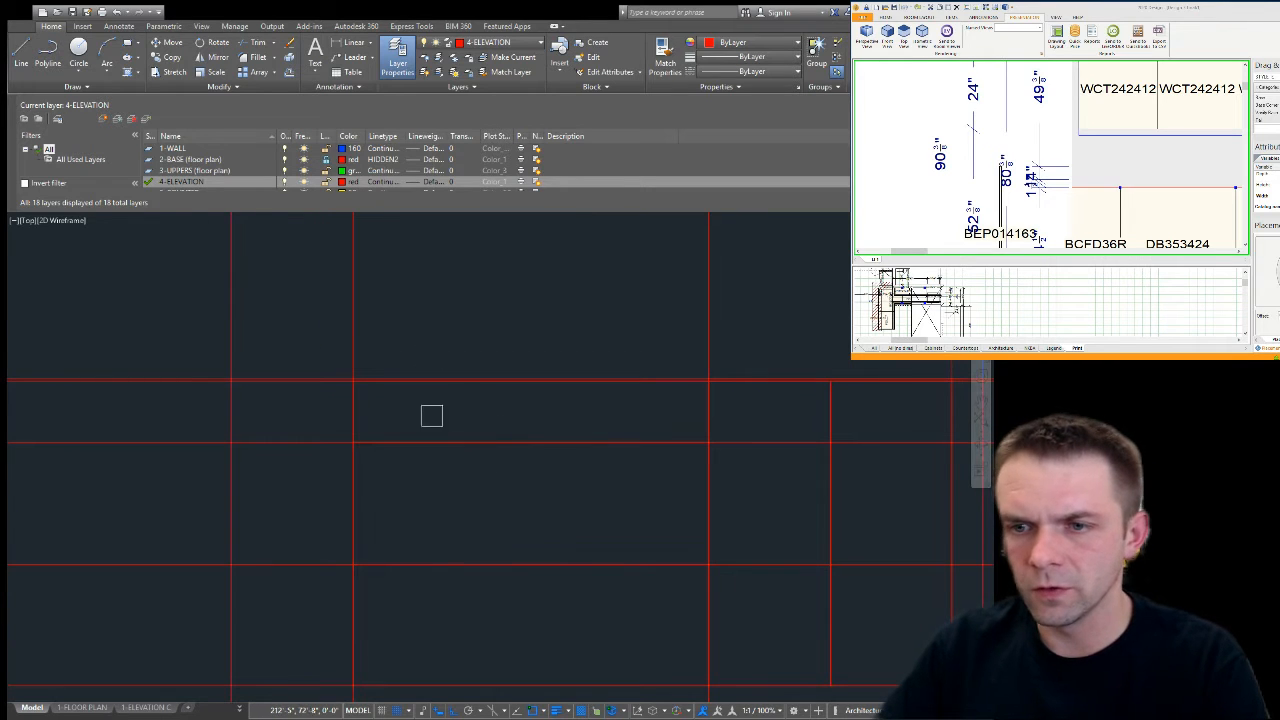
{"action": "scroll", "coordinate": [432, 416], "scroll_direction": "down", "scroll_amount": 2}
{"action": "middle_click_drag", "start_coordinate": [432, 416], "coordinate": [340, 306]}
{"action": "scroll", "coordinate": [594, 491], "scroll_direction": "down", "scroll_amount": 2}
{"action": "key", "text": "Escape"}
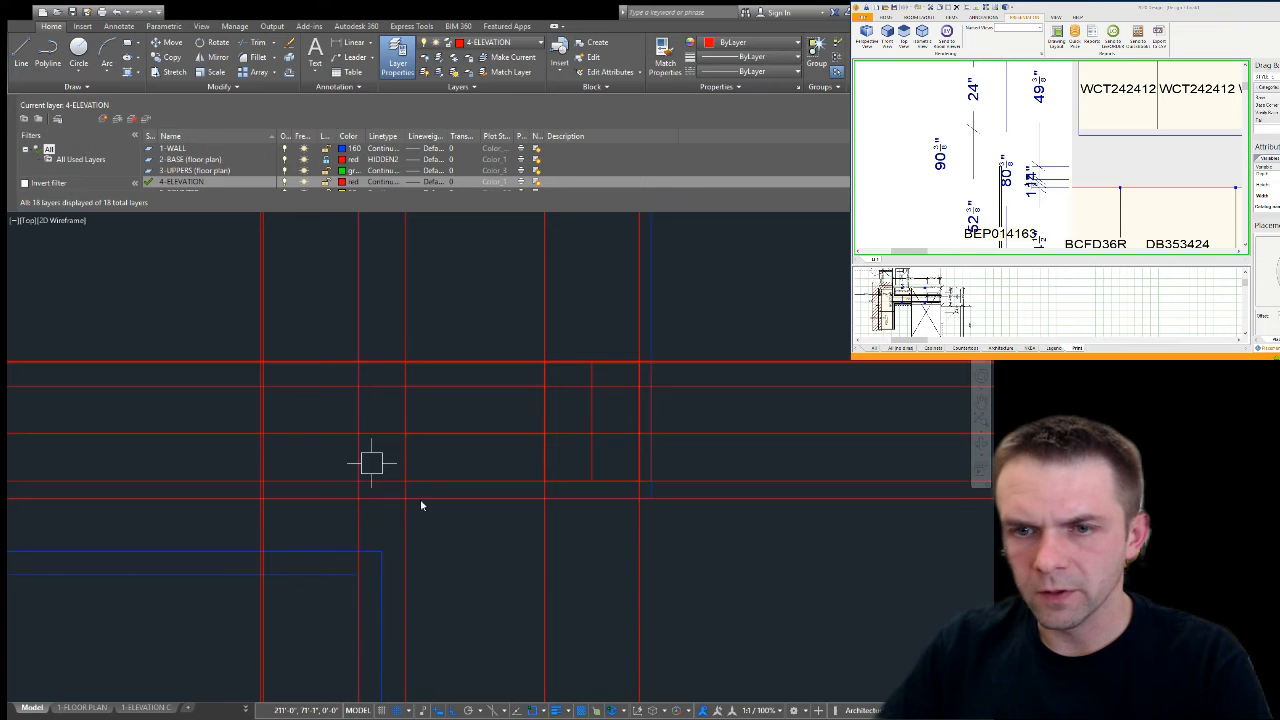
Step: Draw a rectangle for the base cabinet front at the left end of the run, between the toe-kick and cabinet-top lines
{"action": "scroll", "coordinate": [405, 478], "scroll_direction": "up", "scroll_amount": 2}
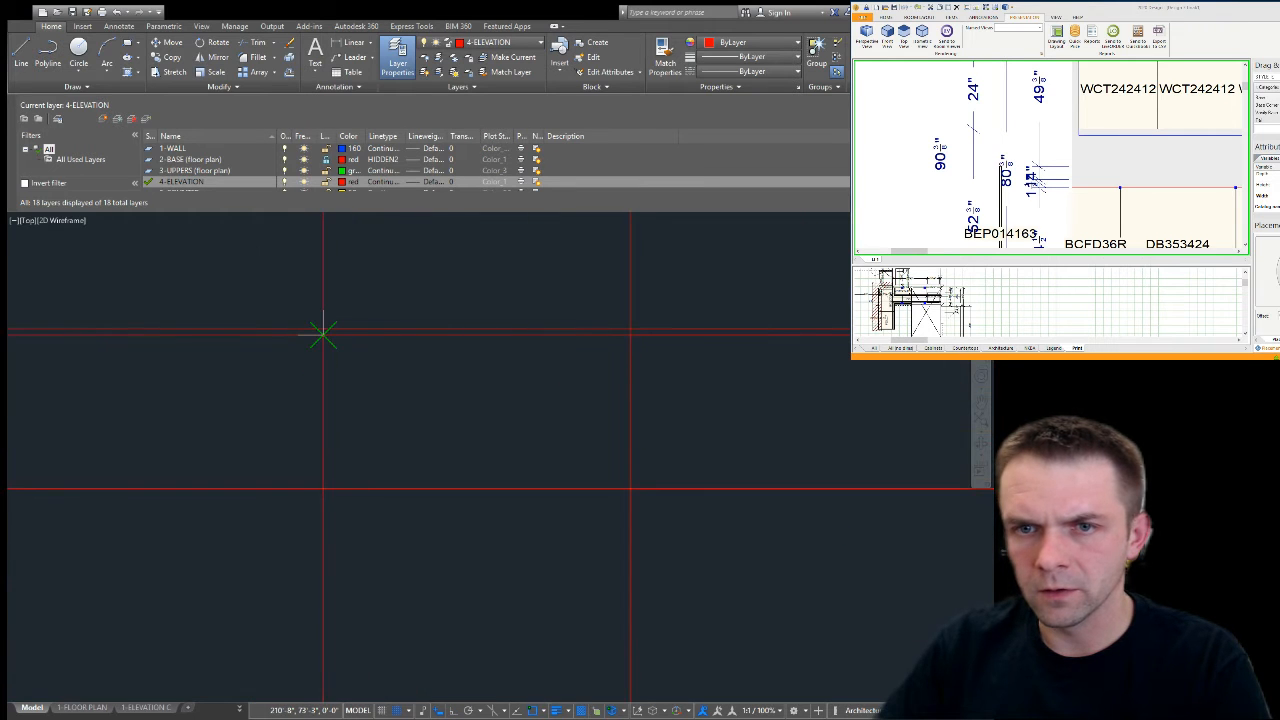
{"action": "scroll", "coordinate": [508, 321], "scroll_direction": "down", "scroll_amount": 2}
{"action": "scroll", "coordinate": [550, 321], "scroll_direction": "up", "scroll_amount": 2}
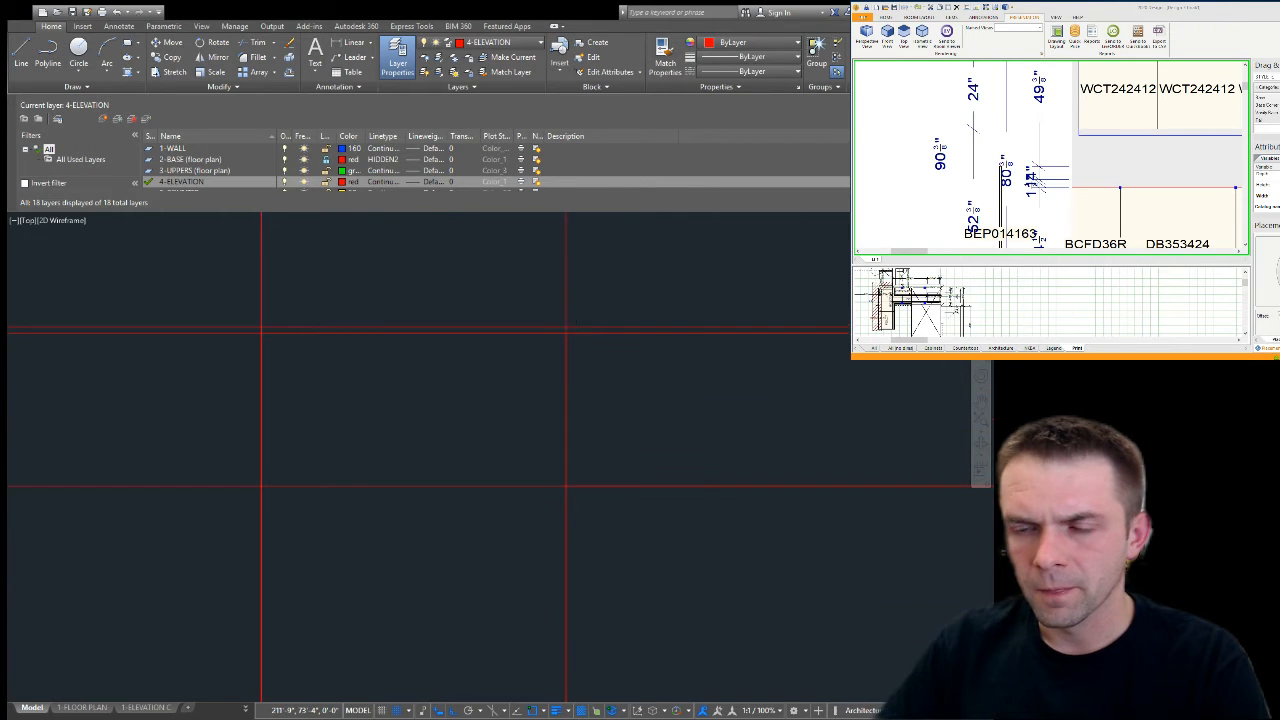
{"action": "scroll", "coordinate": [559, 312], "scroll_direction": "down", "scroll_amount": 3}
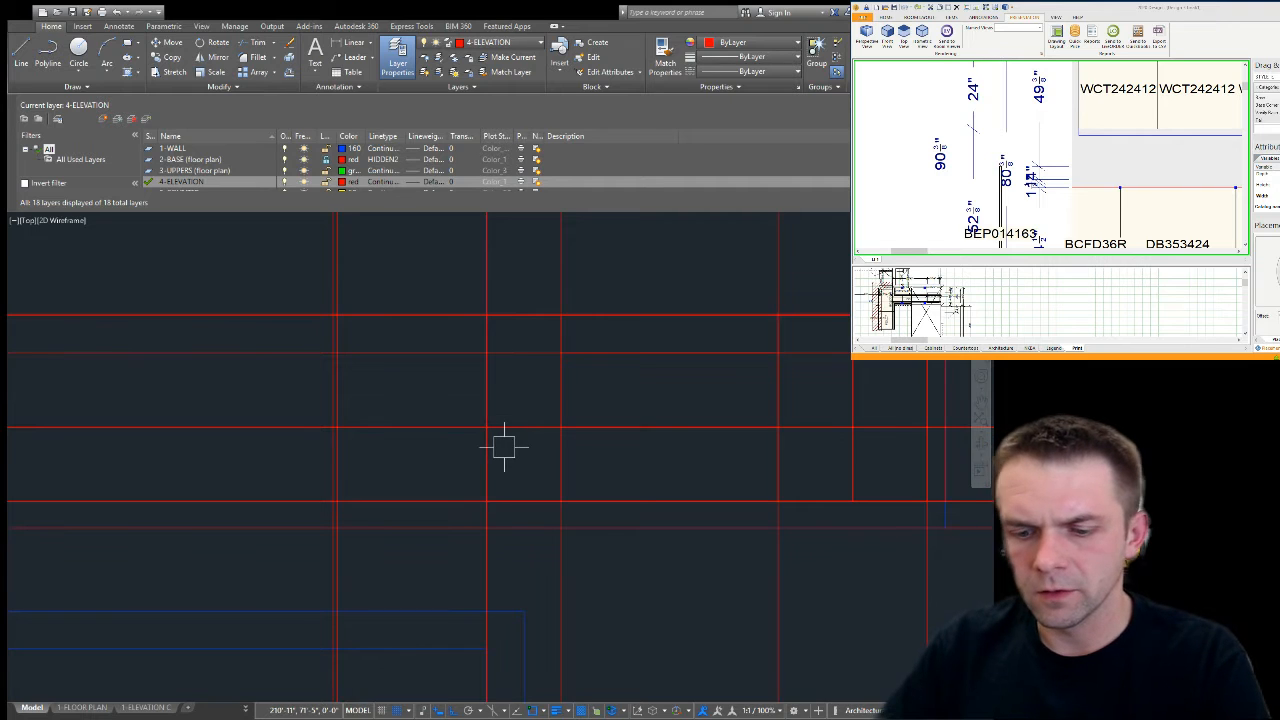
{"action": "scroll", "coordinate": [400, 390], "scroll_direction": "up", "scroll_amount": 4}
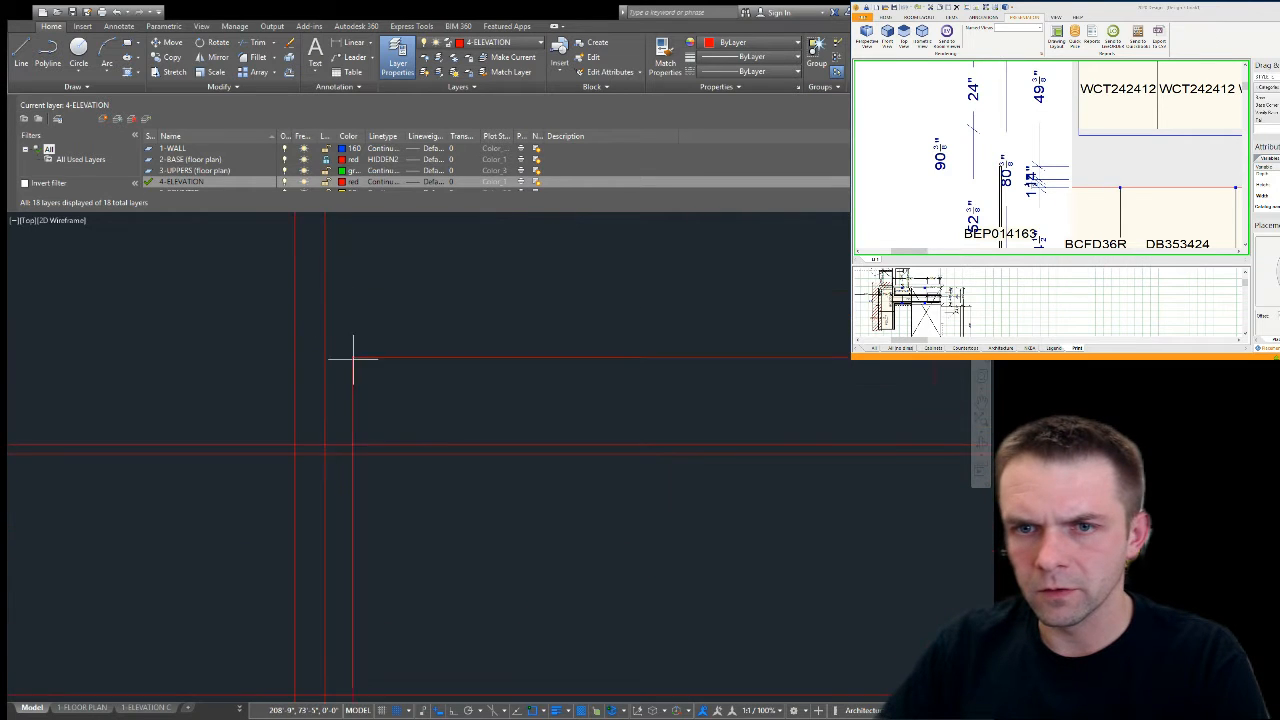
{"action": "scroll", "coordinate": [320, 390], "scroll_direction": "down", "scroll_amount": 3}
{"action": "scroll", "coordinate": [334, 409], "scroll_direction": "up", "scroll_amount": 3}
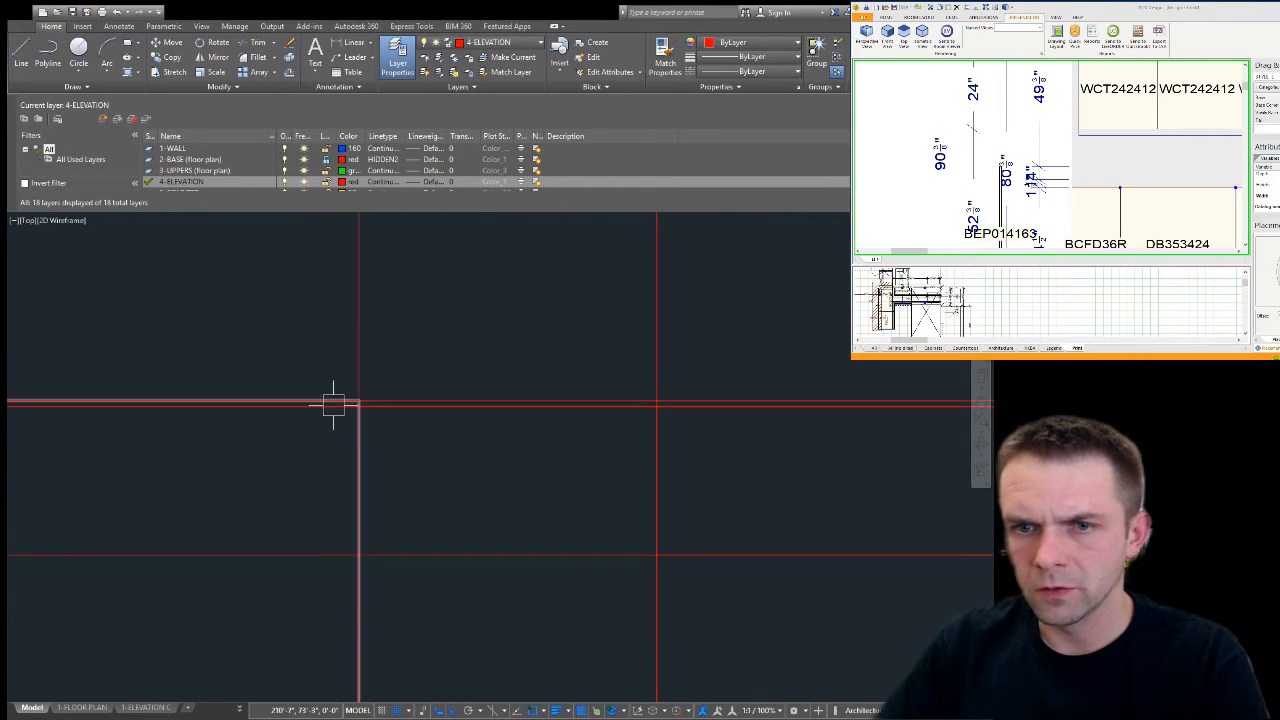
Step: Stretch the right edge of the left-end base cabinet rectangle to the next vertical division line
{"action": "left_click", "coordinate": [334, 394]}
{"action": "scroll", "coordinate": [400, 398], "scroll_direction": "down", "scroll_amount": 3}
{"action": "left_click", "coordinate": [424, 494]}
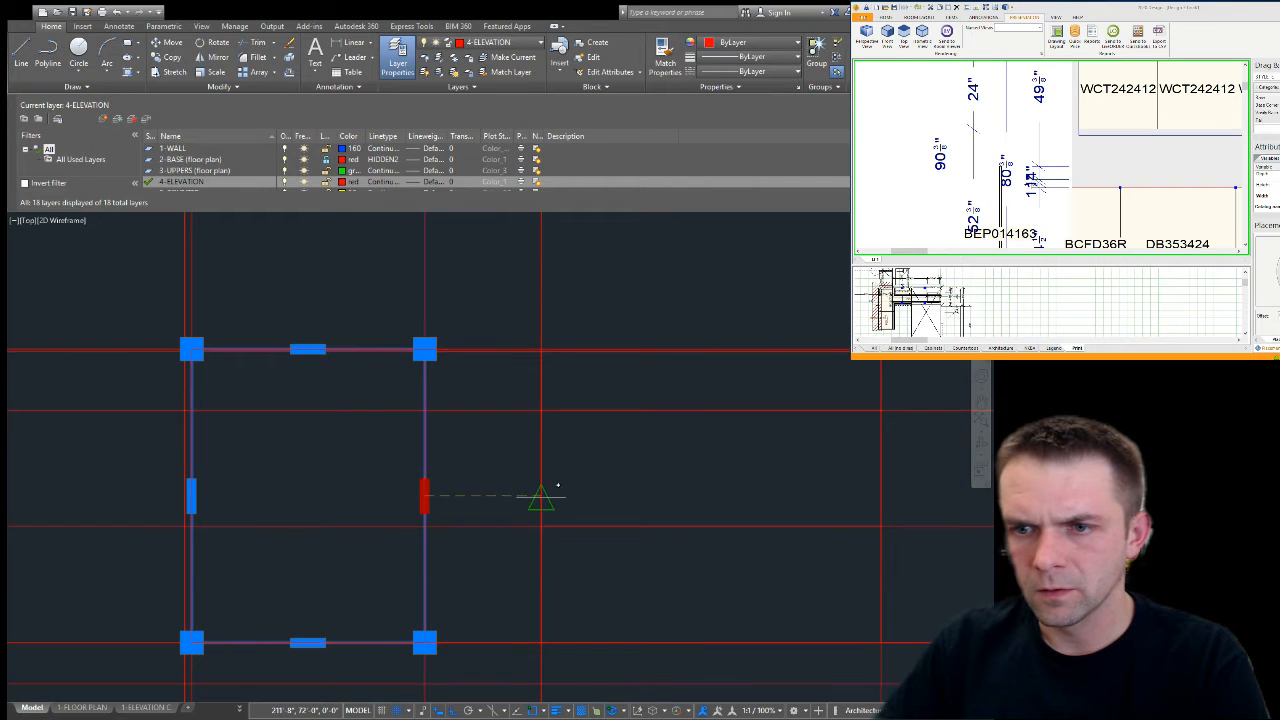
{"action": "left_click", "coordinate": [545, 491]}
{"action": "scroll", "coordinate": [555, 400], "scroll_direction": "up", "scroll_amount": 5}
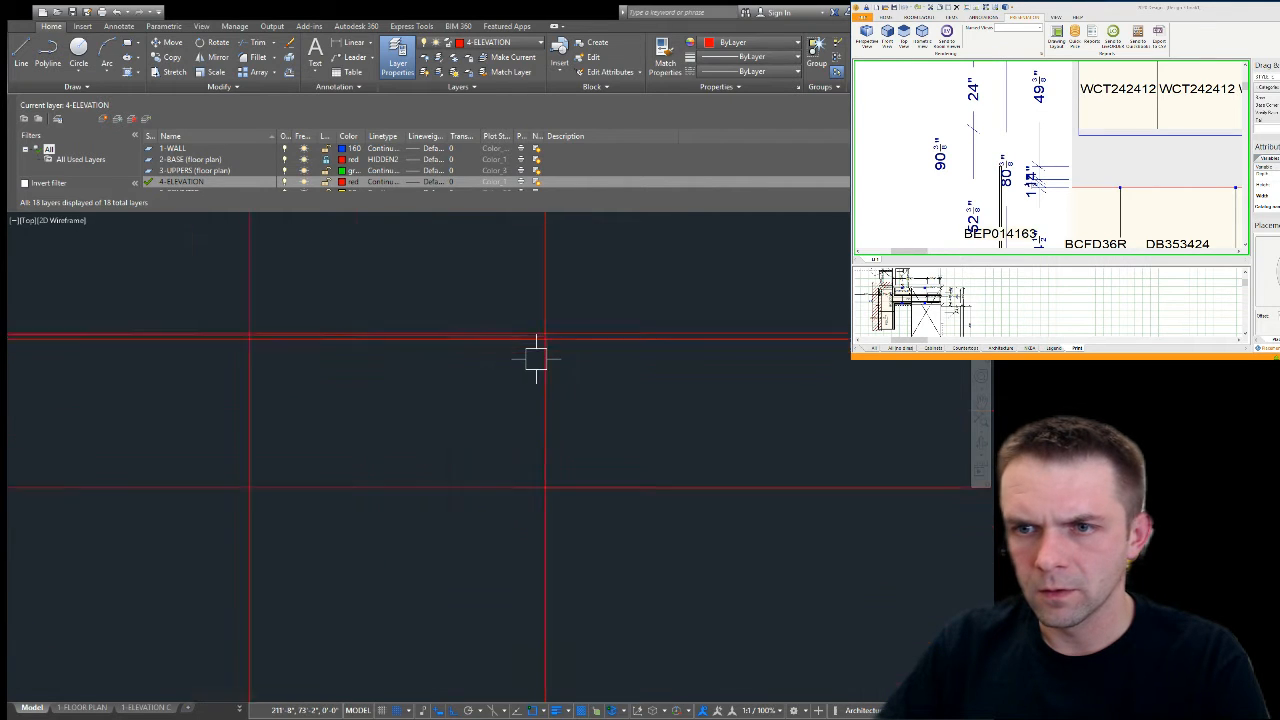
Step: Move the upper-right corner of the left-end base cabinet rectangle up to the guide line intersection
{"action": "left_click", "coordinate": [572, 306]}
{"action": "scroll", "coordinate": [680, 390], "scroll_direction": "down", "scroll_amount": 5}
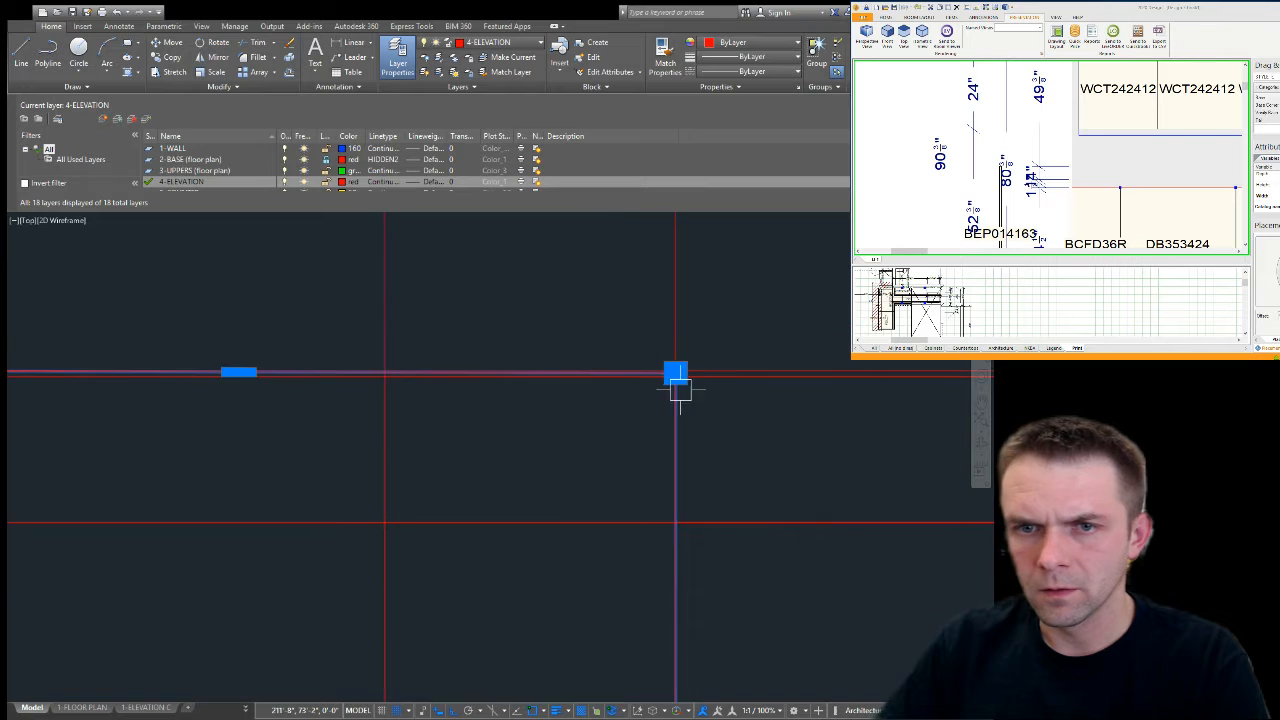
{"action": "scroll", "coordinate": [697, 361], "scroll_direction": "up", "scroll_amount": 4}
{"action": "left_click", "coordinate": [555, 445]}
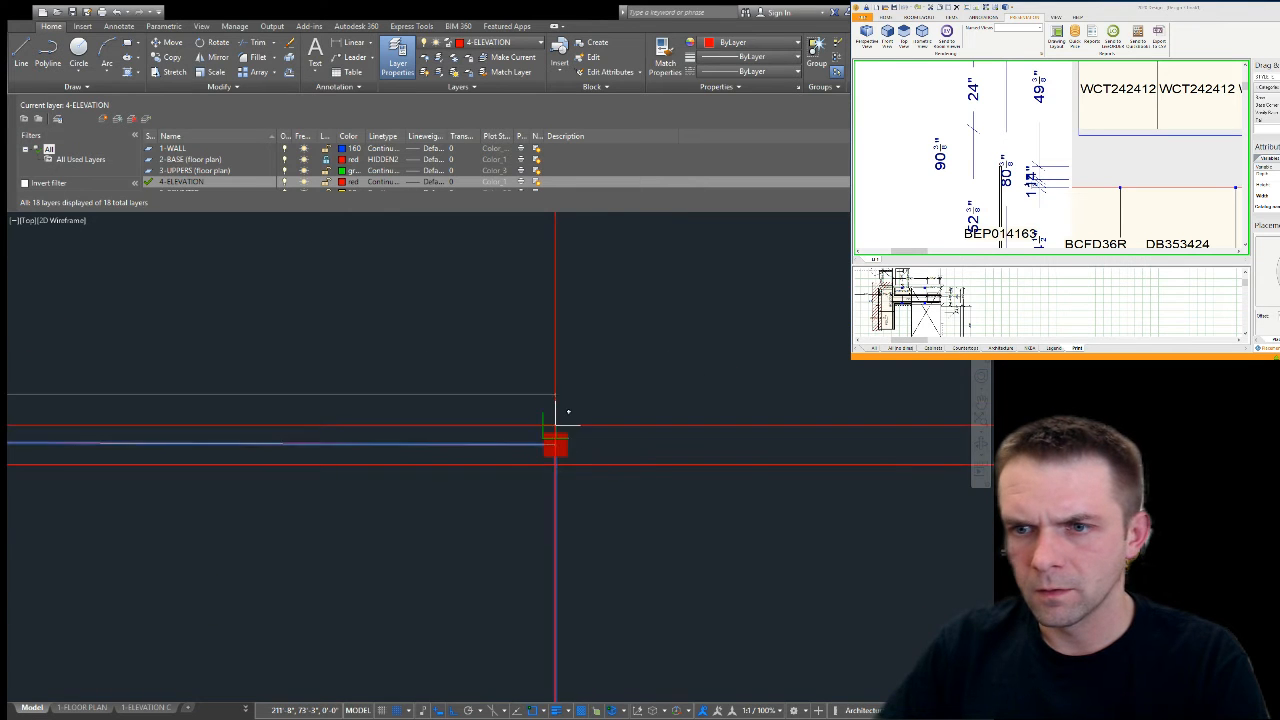
{"action": "left_click", "coordinate": [558, 424]}
{"action": "key", "text": "Escape"}
Step: Draw a narrow end panel rectangle between the two close vertical guides, from above the cabinet top to the floor line
{"action": "scroll", "coordinate": [702, 360], "scroll_direction": "down", "scroll_amount": 3}
{"action": "scroll", "coordinate": [710, 367], "scroll_direction": "down", "scroll_amount": 5}
{"action": "scroll", "coordinate": [417, 378], "scroll_direction": "up", "scroll_amount": 5}
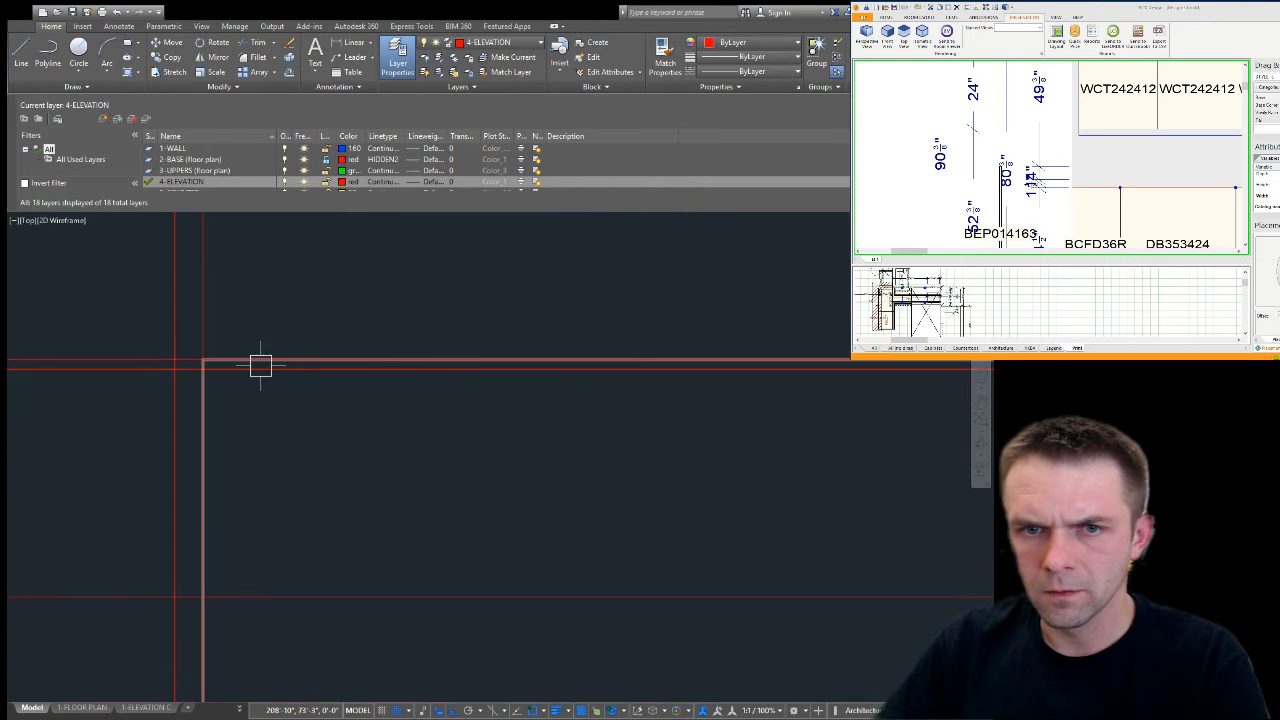
{"action": "scroll", "coordinate": [406, 338], "scroll_direction": "down", "scroll_amount": 5}
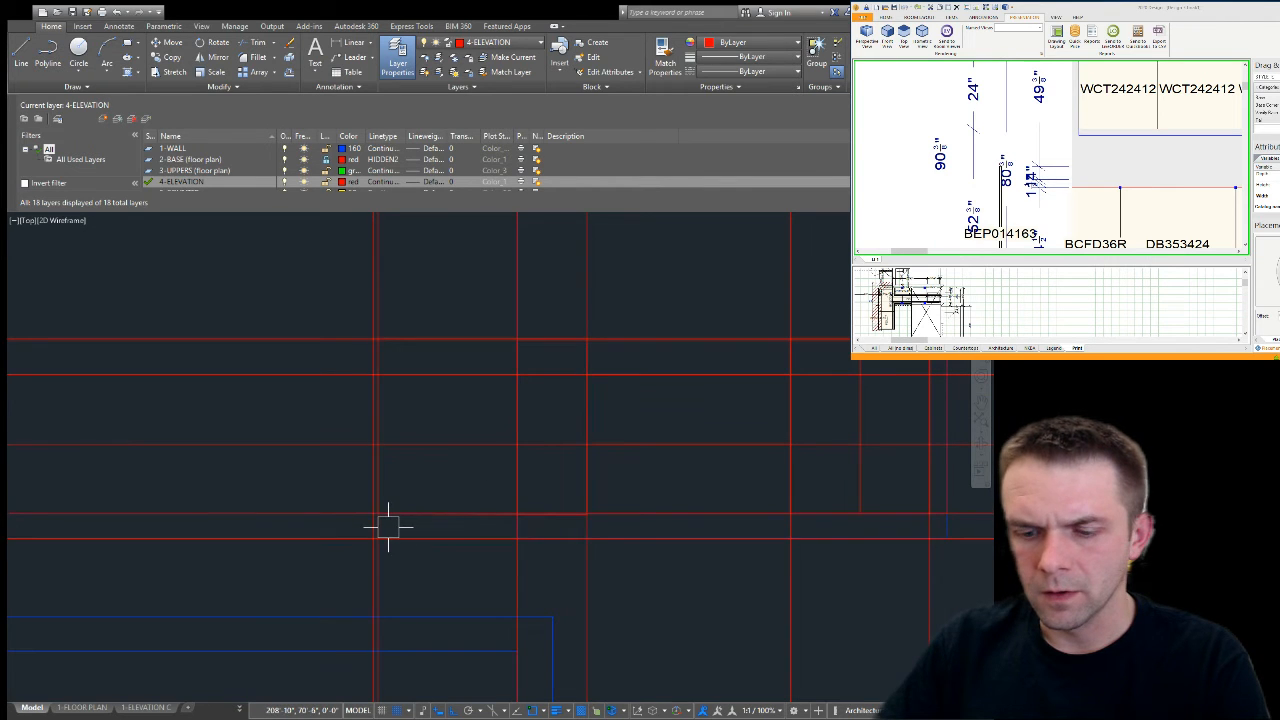
{"action": "scroll", "coordinate": [395, 532], "scroll_direction": "up", "scroll_amount": 4}
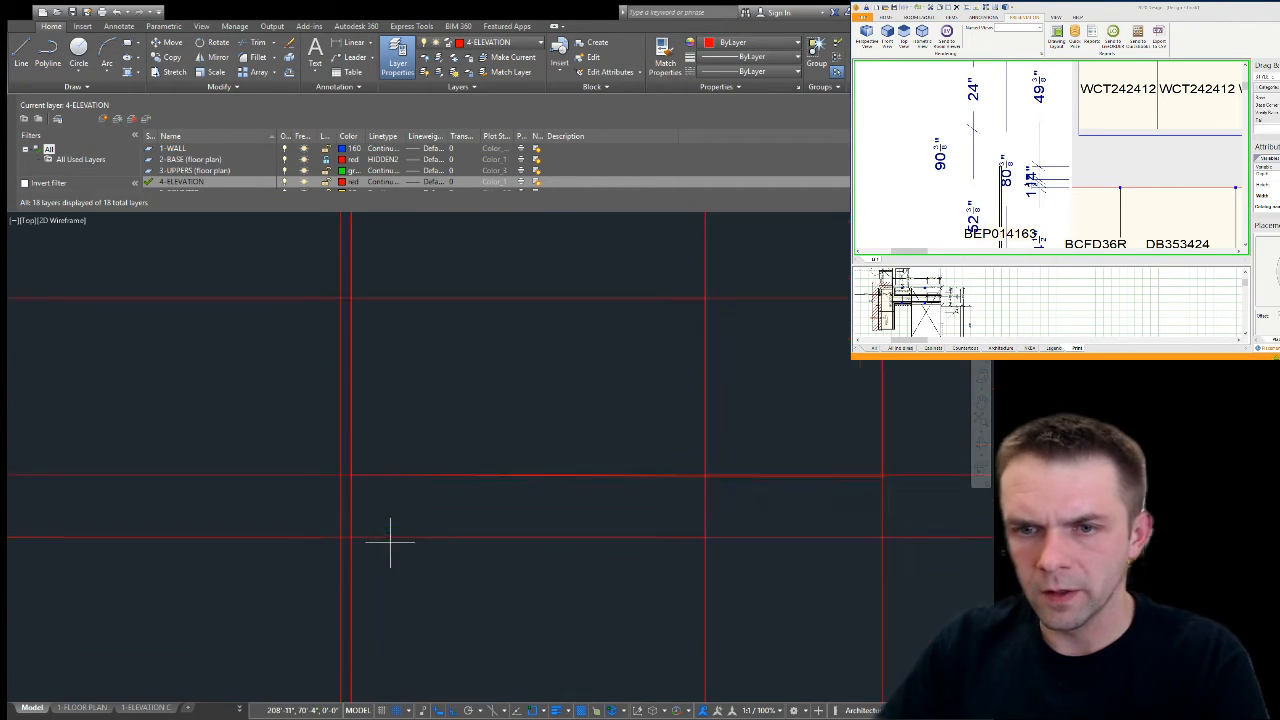
{"action": "scroll", "coordinate": [350, 538], "scroll_direction": "down", "scroll_amount": 4}
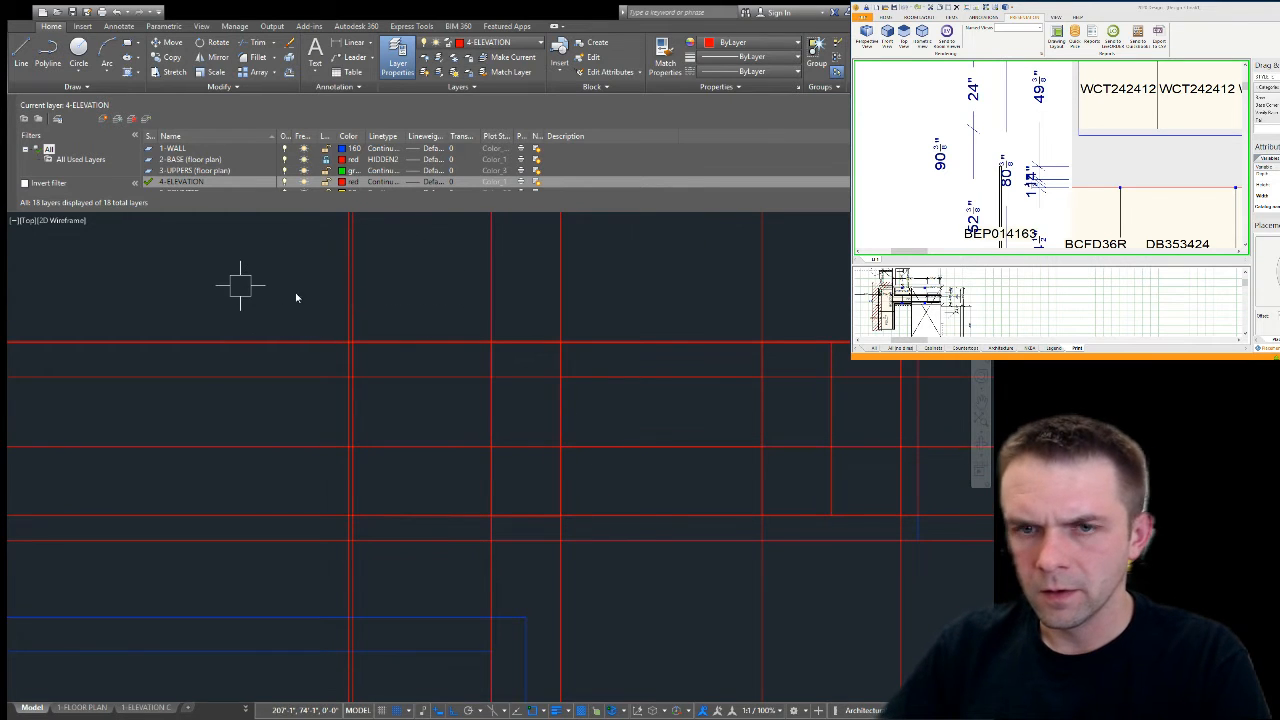
{"action": "scroll", "coordinate": [340, 286], "scroll_direction": "up", "scroll_amount": 5}
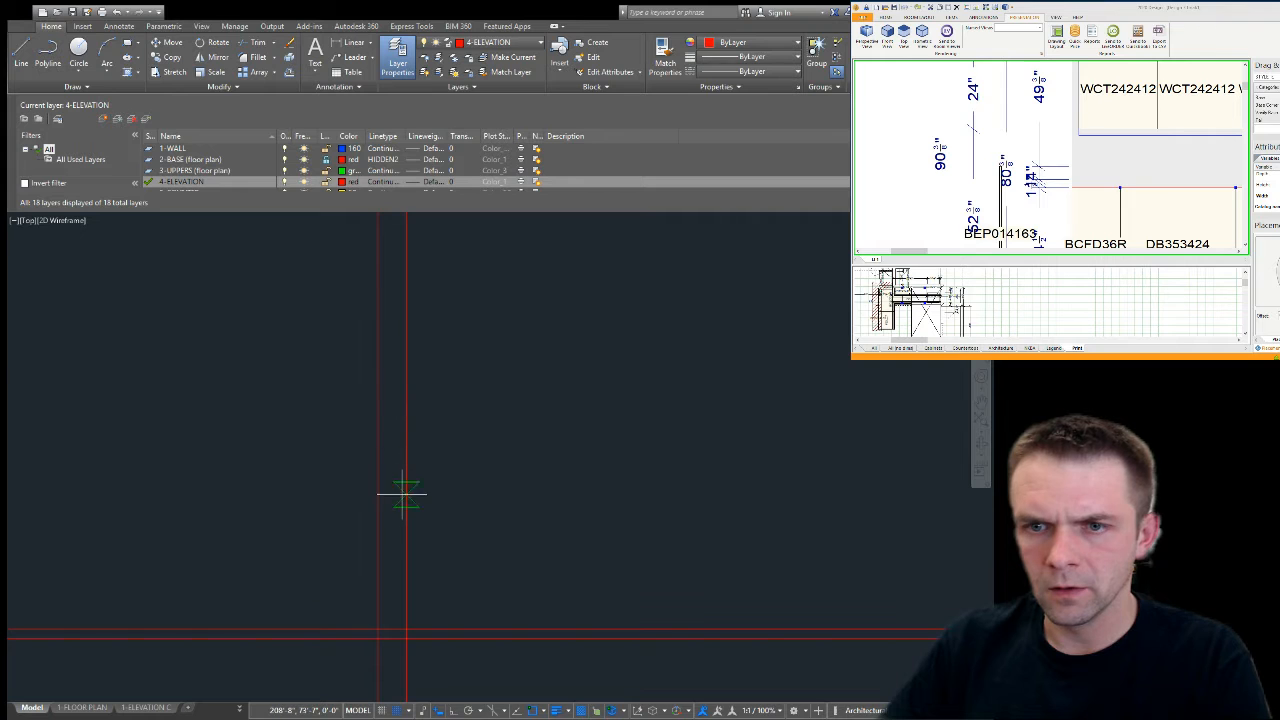
{"action": "scroll", "coordinate": [428, 420], "scroll_direction": "down", "scroll_amount": 3}
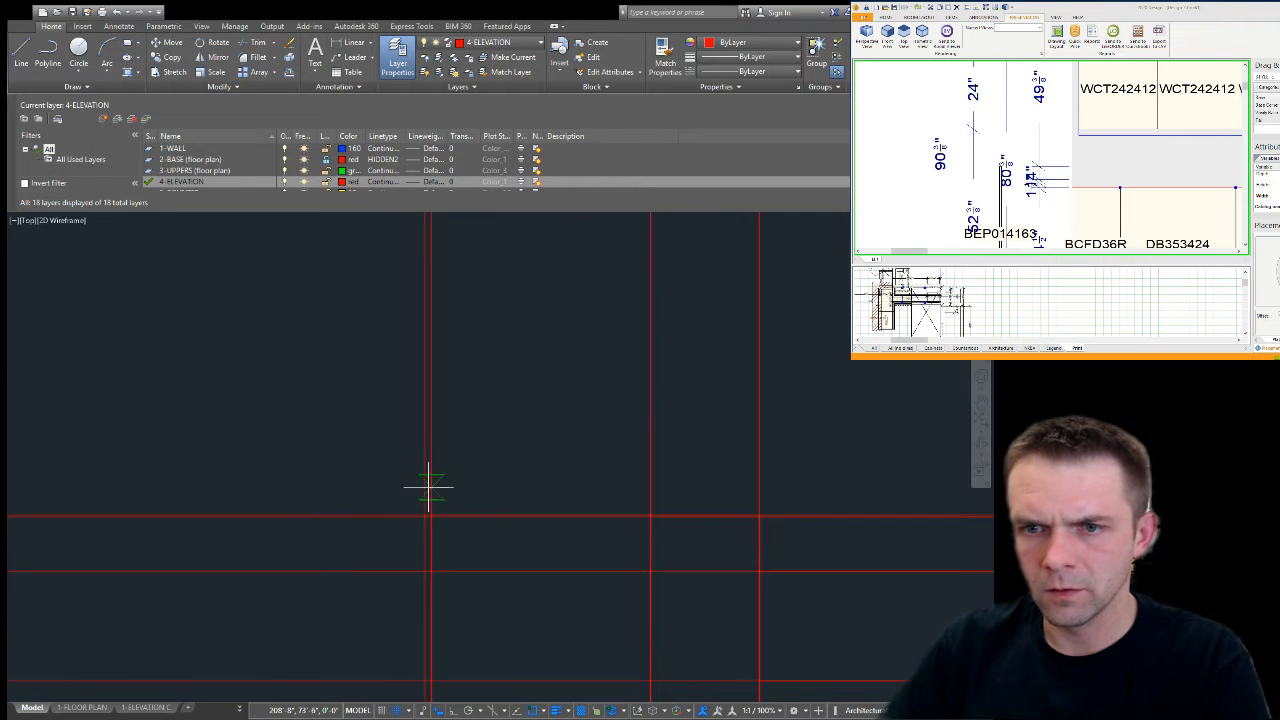
{"action": "scroll", "coordinate": [467, 352], "scroll_direction": "up", "scroll_amount": 3}
{"action": "scroll", "coordinate": [457, 540], "scroll_direction": "up", "scroll_amount": 3}
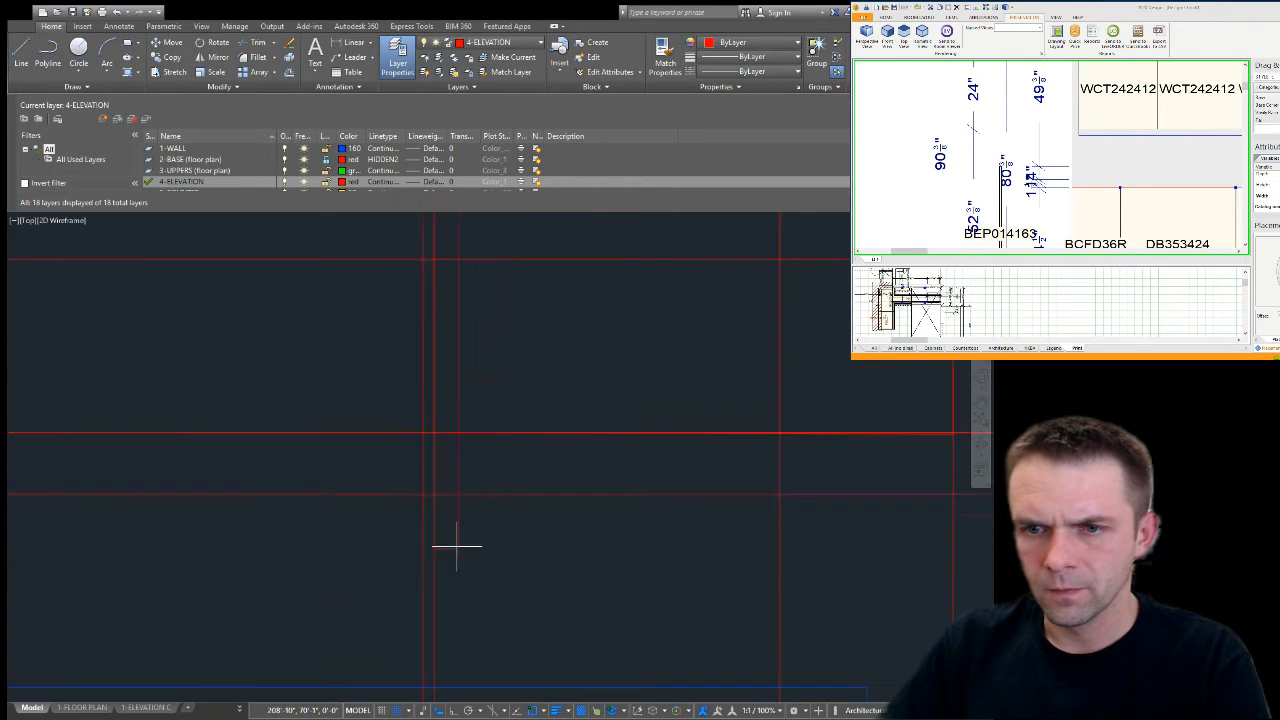
{"action": "scroll", "coordinate": [420, 540], "scroll_direction": "down", "scroll_amount": 4}
{"action": "scroll", "coordinate": [434, 345], "scroll_direction": "up", "scroll_amount": 4}
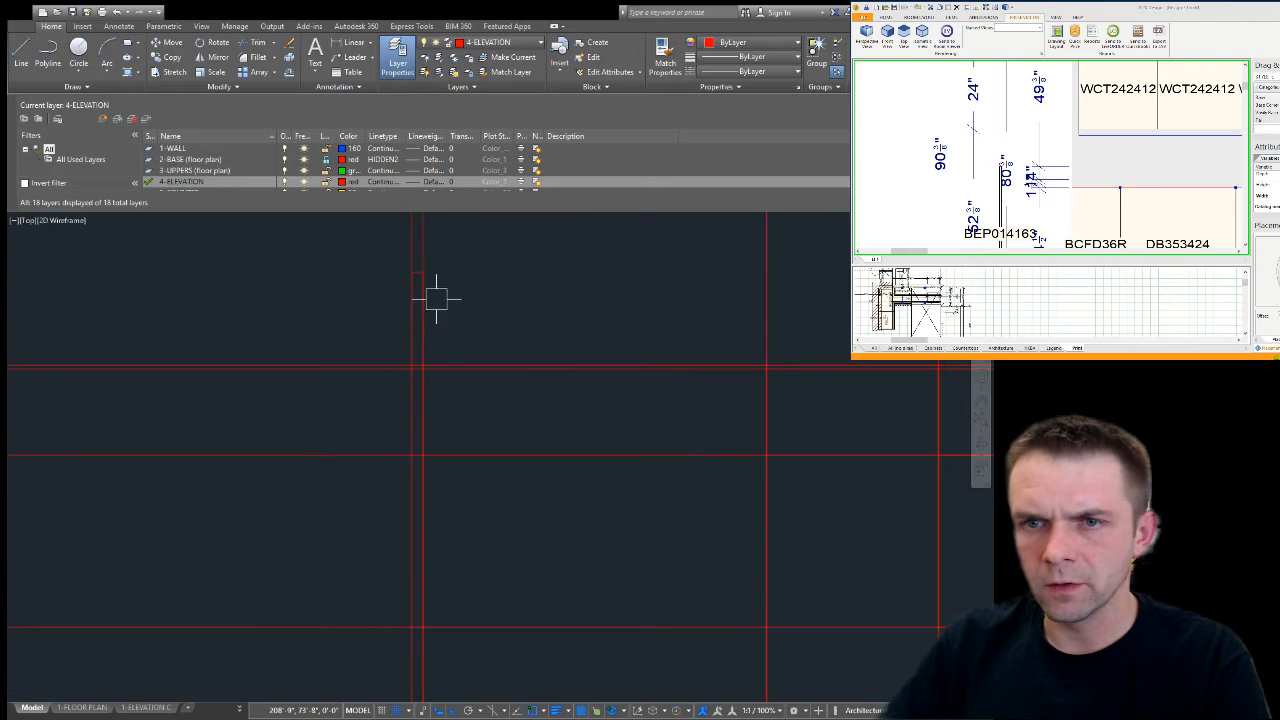
Step: Draw a thin horizontal rectangle as the raised countertop over the end panel, overhanging it on both sides
{"action": "key", "text": "l"}
{"action": "key", "text": "space"}
{"action": "scroll", "coordinate": [449, 480], "scroll_direction": "down", "scroll_amount": 2}
{"action": "scroll", "coordinate": [447, 379], "scroll_direction": "up", "scroll_amount": 2}
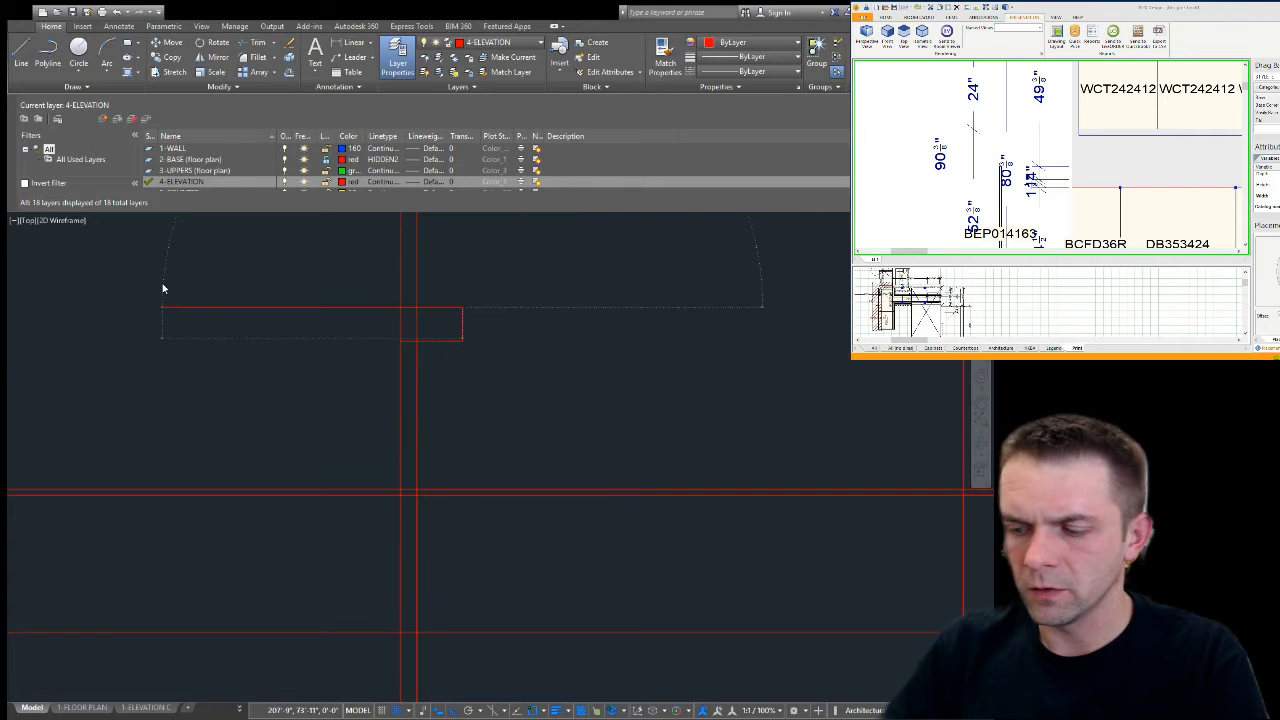
{"action": "key", "text": "Return"}
{"action": "key", "text": "Return"}
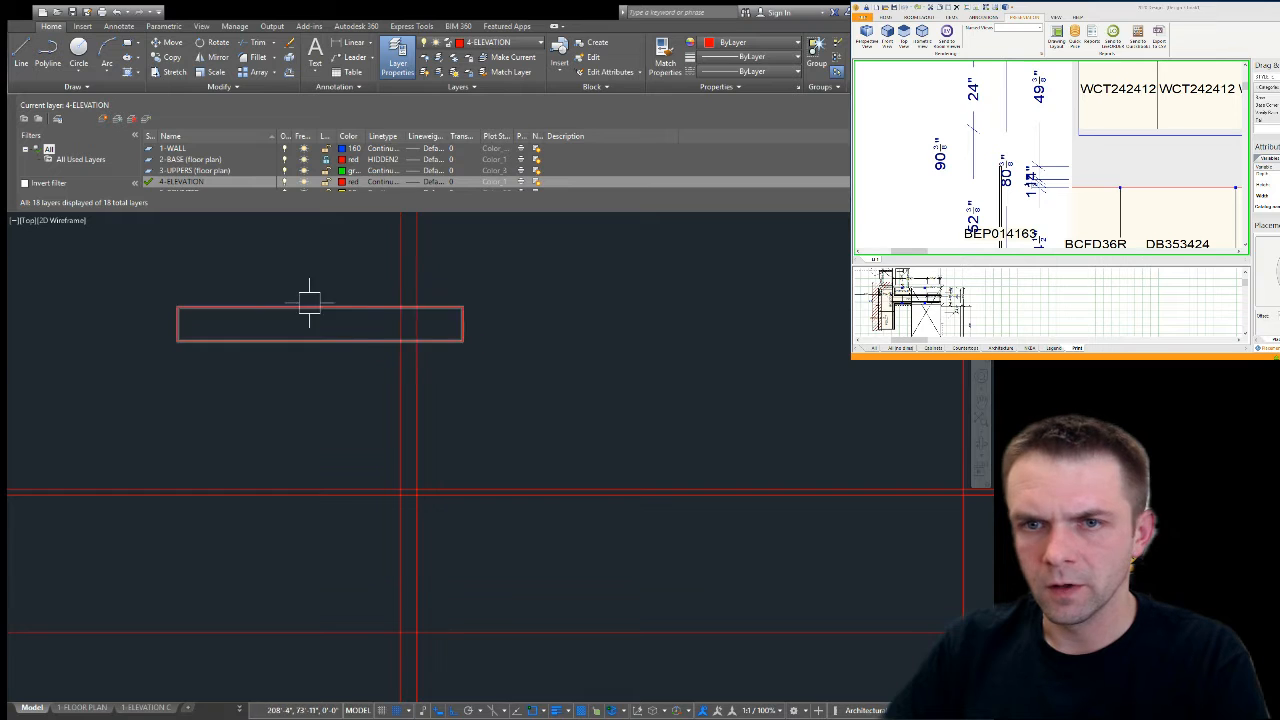
Step: Reassign the raised countertop rectangle from the elevation layer to the layer shown in yellow
{"action": "scroll", "coordinate": [400, 378], "scroll_direction": "down", "scroll_amount": 4}
{"action": "left_click", "coordinate": [358, 362]}
{"action": "scroll", "coordinate": [358, 362], "scroll_direction": "up", "scroll_amount": 2}
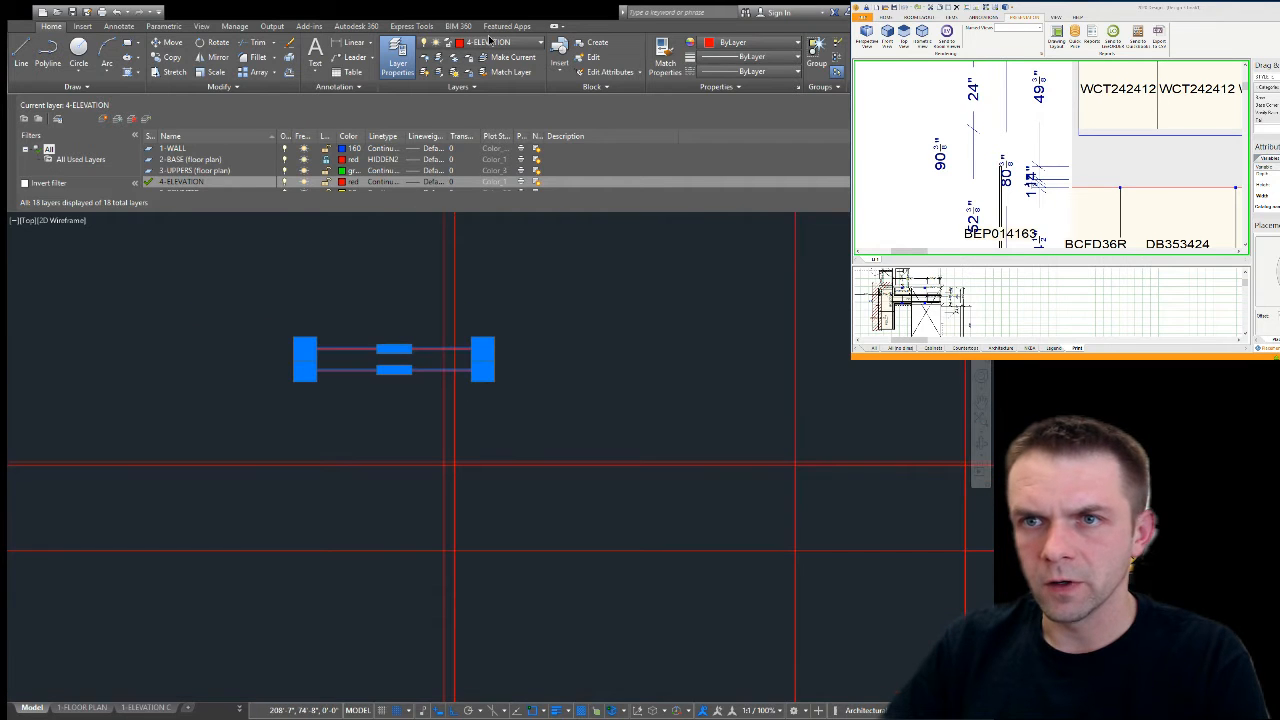
{"action": "key", "text": "Escape"}
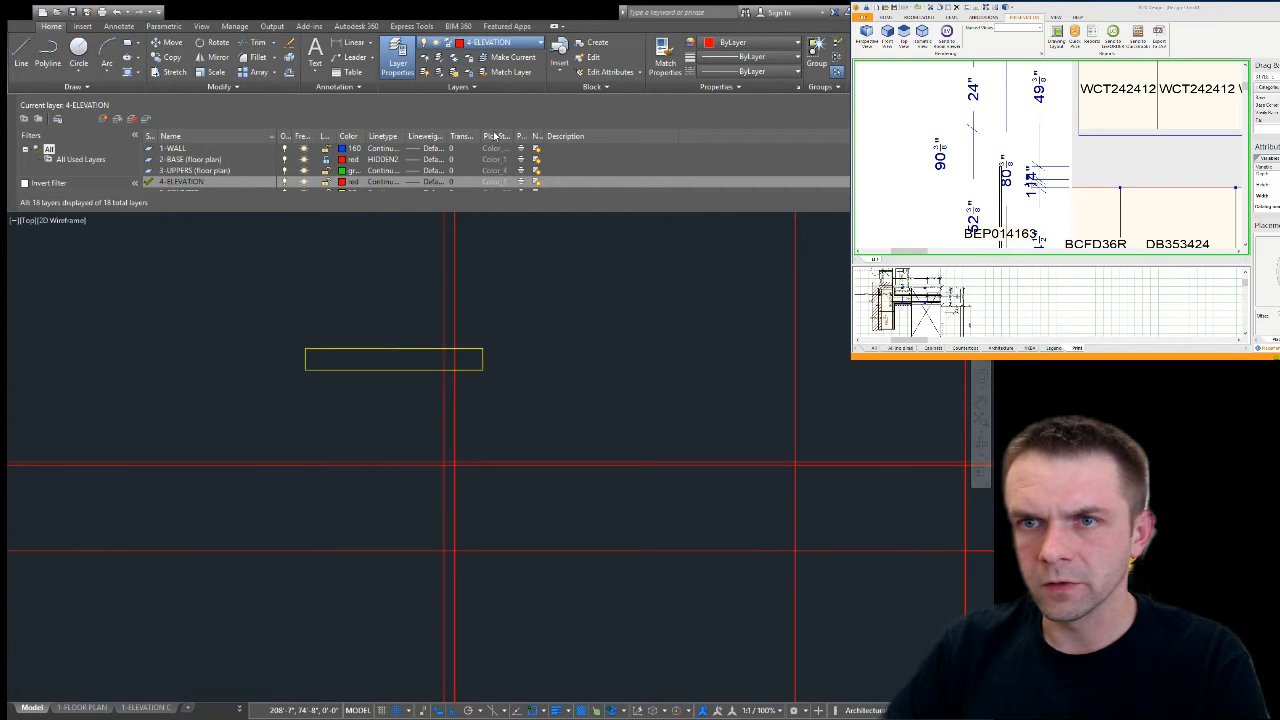
Step: Delete the two vertical construction lines running through the end panel
{"action": "scroll", "coordinate": [388, 255], "scroll_direction": "down", "scroll_amount": 3}
{"action": "scroll", "coordinate": [410, 345], "scroll_direction": "up", "scroll_amount": 2}
{"action": "scroll", "coordinate": [408, 357], "scroll_direction": "down", "scroll_amount": 4}
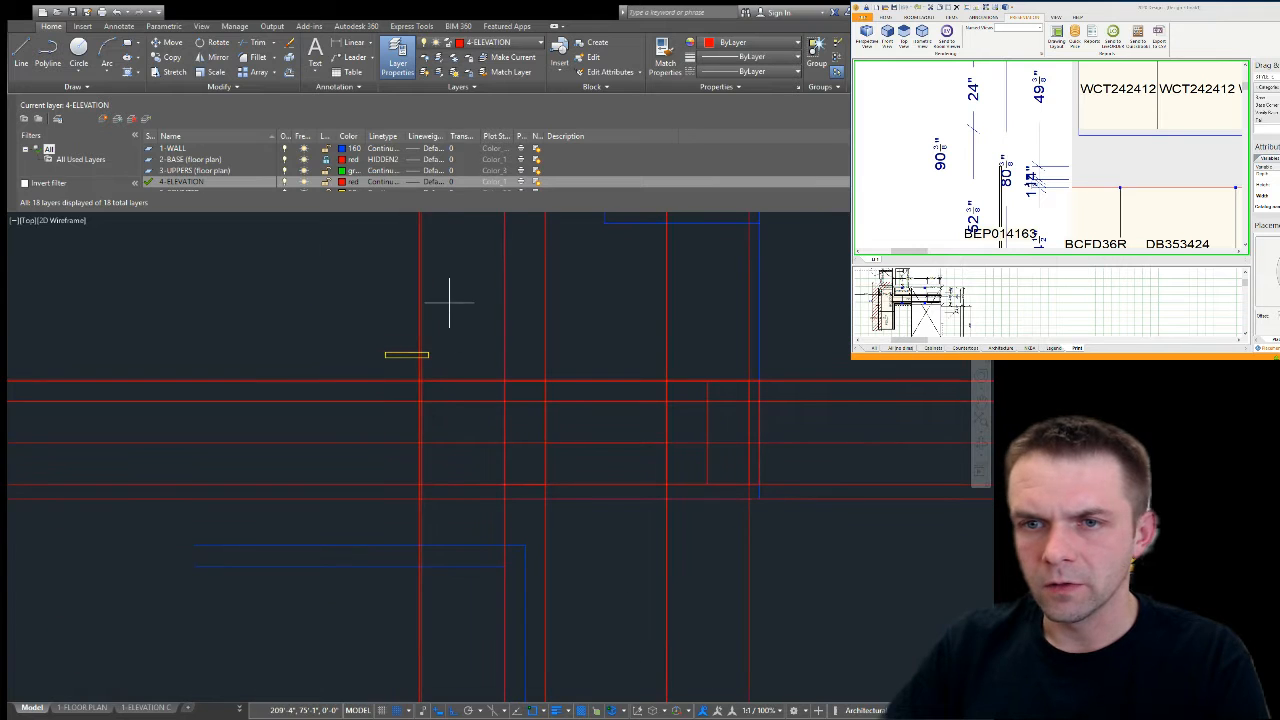
{"action": "key", "text": "Delete"}
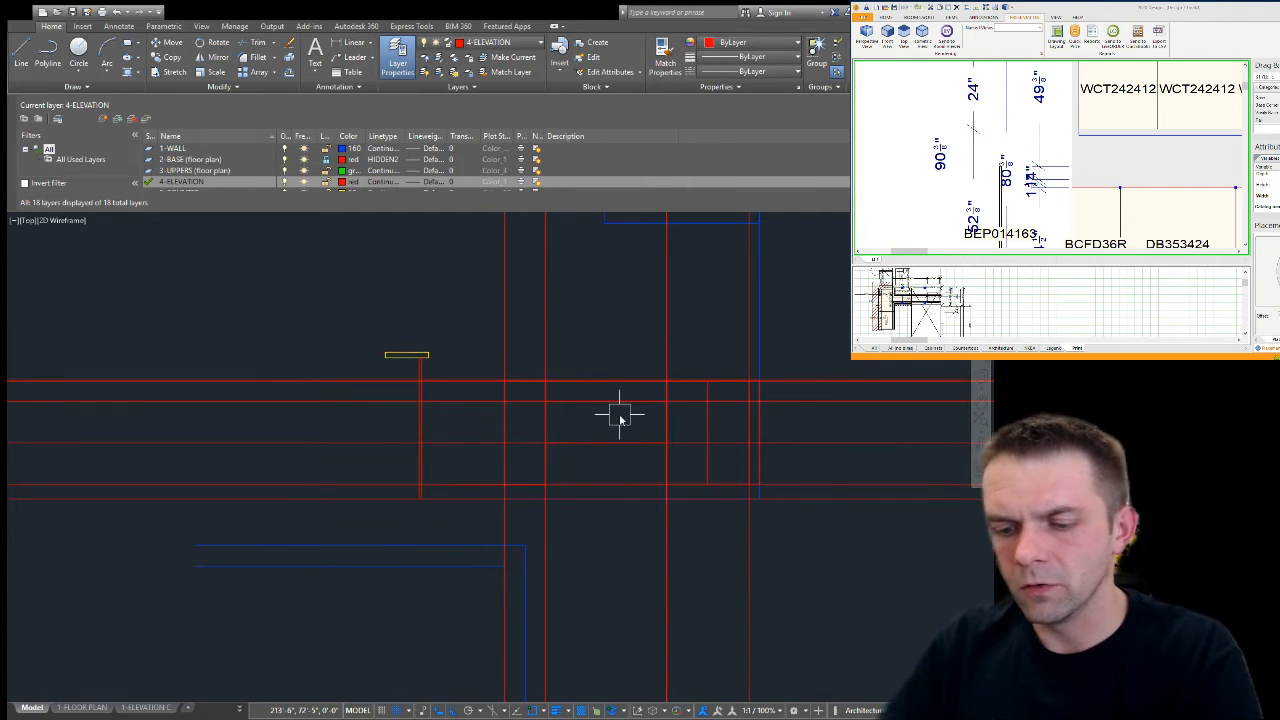
Step: Offset every door and drawer front rectangle inward to form the inner panel outlines
{"action": "scroll", "coordinate": [722, 495], "scroll_direction": "up", "scroll_amount": 3}
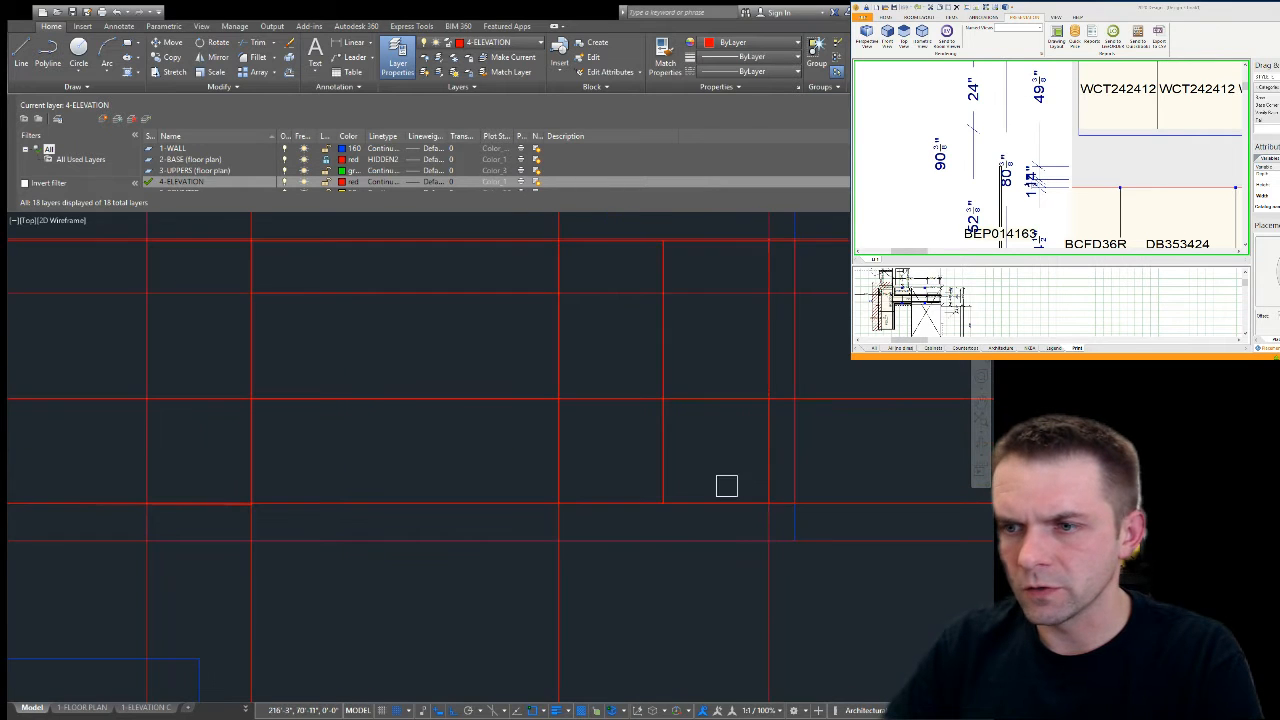
{"action": "left_click", "coordinate": [531, 506]}
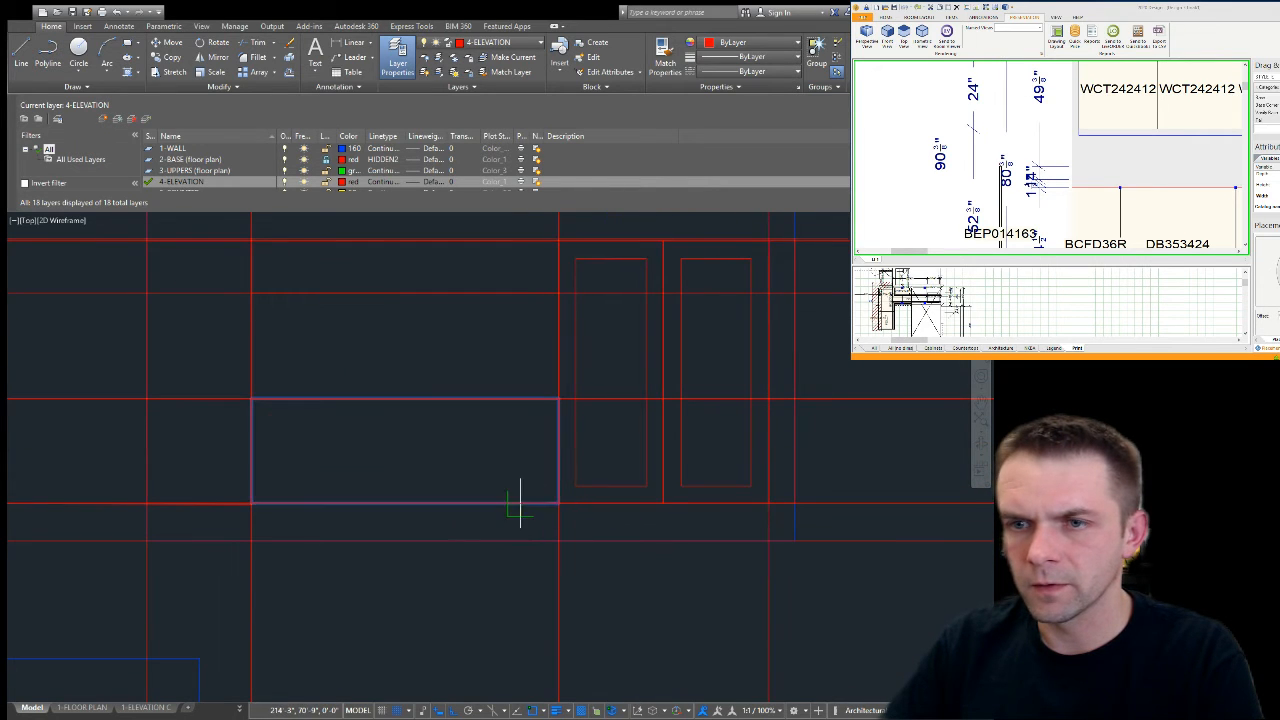
{"action": "left_click", "coordinate": [529, 429]}
{"action": "left_click", "coordinate": [302, 296]}
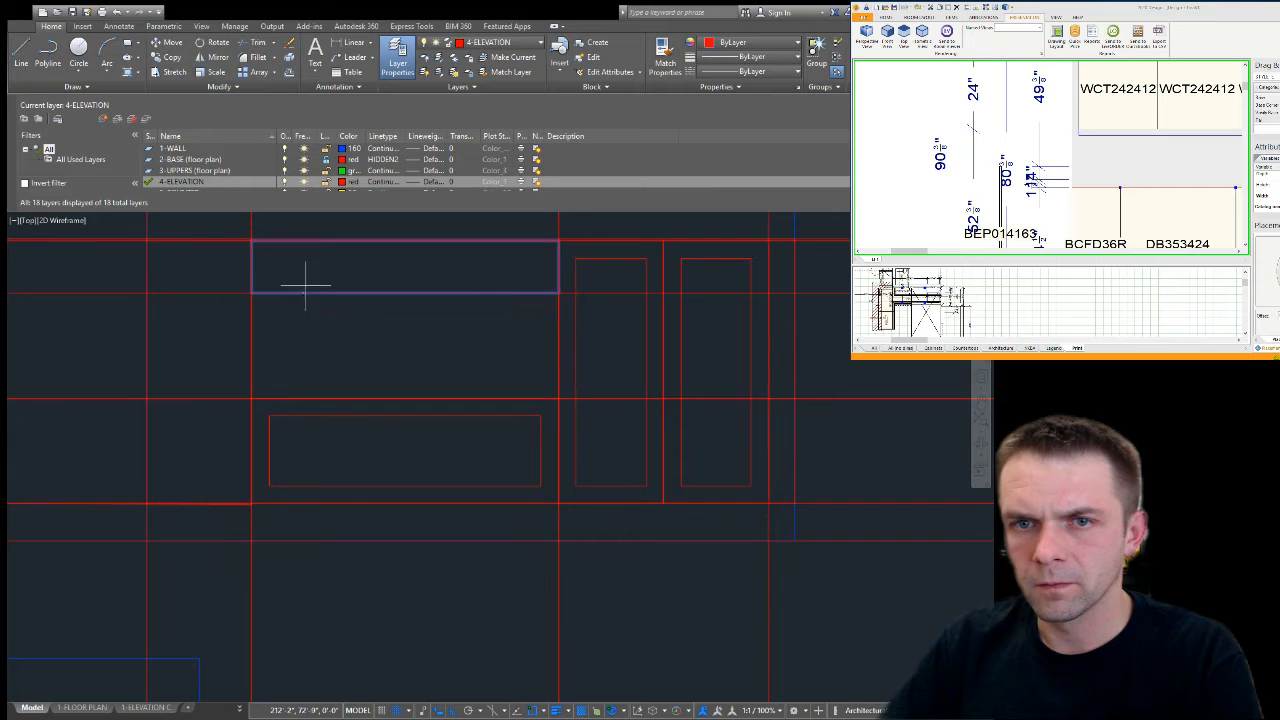
{"action": "left_click", "coordinate": [300, 282]}
{"action": "left_click", "coordinate": [246, 341]}
{"action": "scroll", "coordinate": [305, 345], "scroll_direction": "down", "scroll_amount": 2}
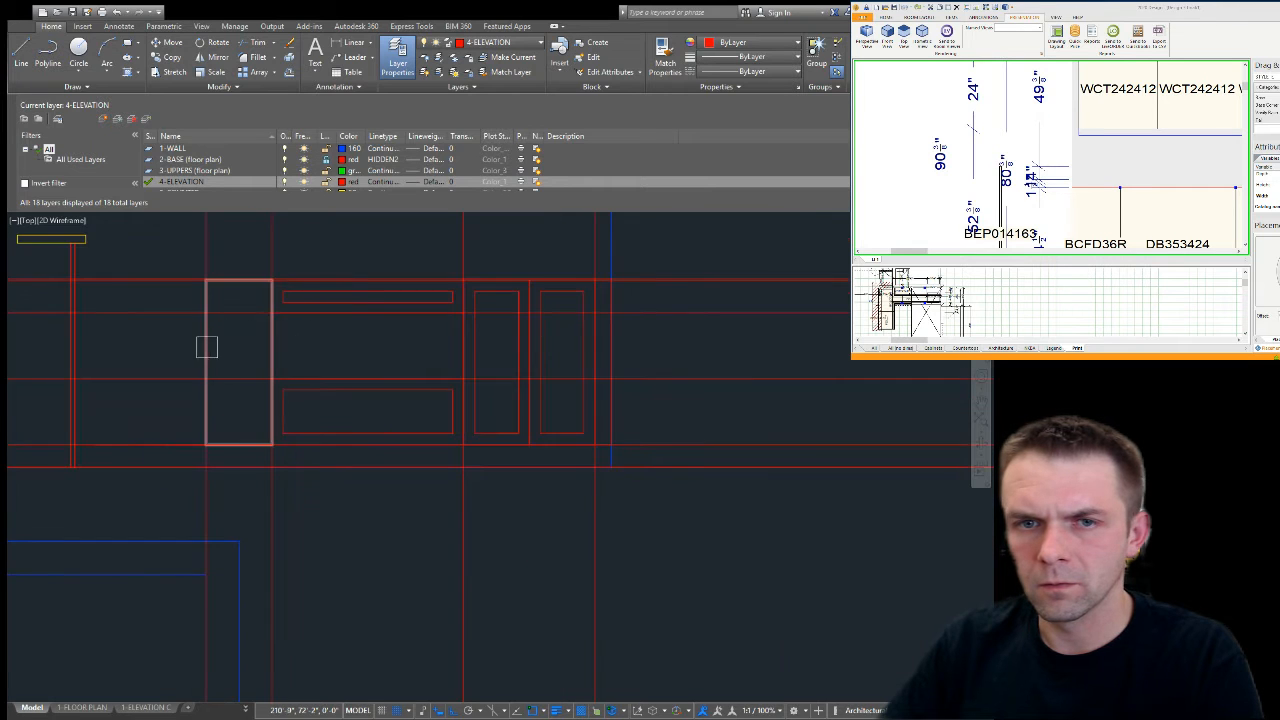
{"action": "left_click", "coordinate": [398, 372]}
{"action": "left_click", "coordinate": [440, 345]}
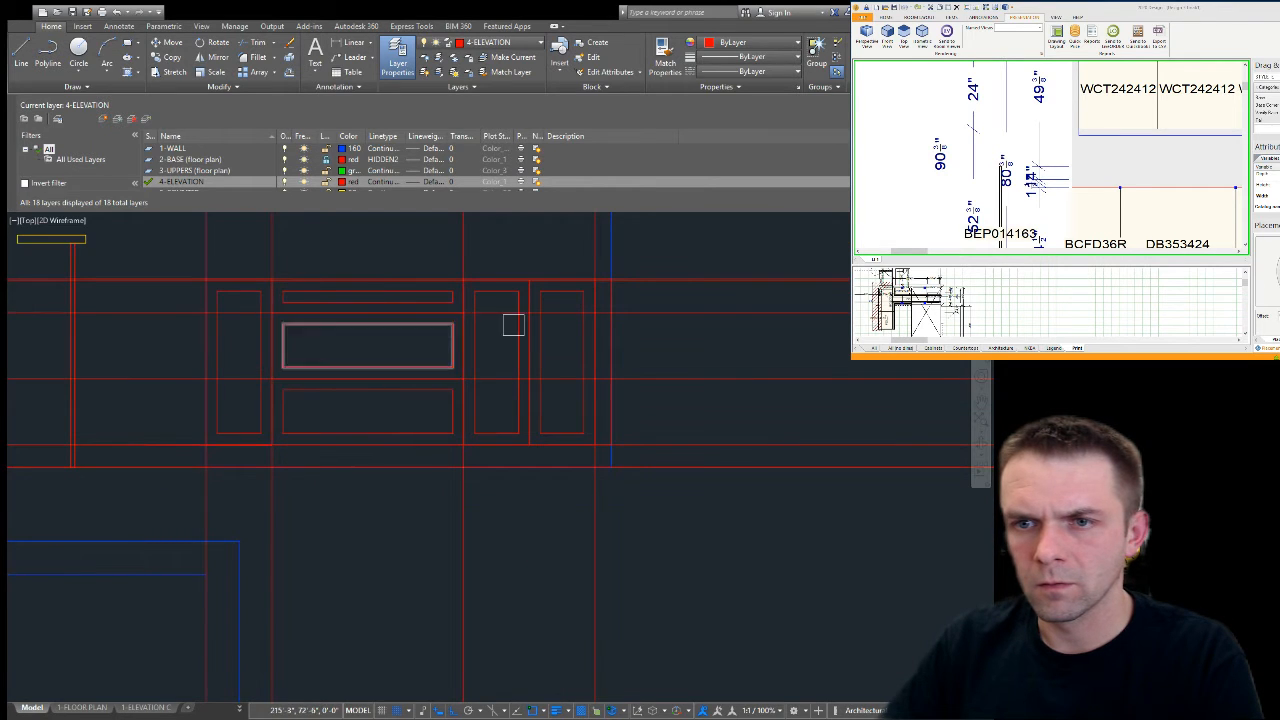
{"action": "scroll", "coordinate": [606, 351], "scroll_direction": "down", "scroll_amount": 2}
{"action": "key", "text": "Escape"}
Step: Delete the remaining horizontal and vertical construction lines crossing the base cabinet elevation
{"action": "left_click", "coordinate": [718, 500]}
{"action": "left_click", "coordinate": [673, 278]}
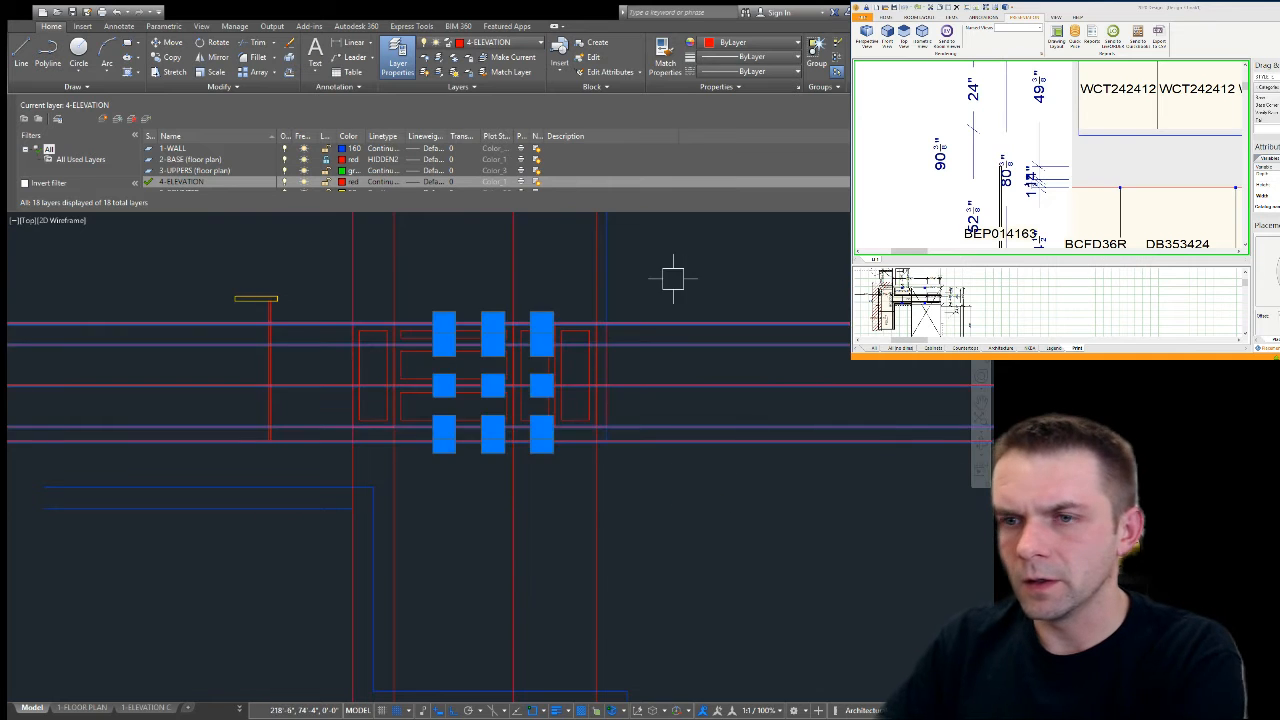
{"action": "key", "text": "Delete"}
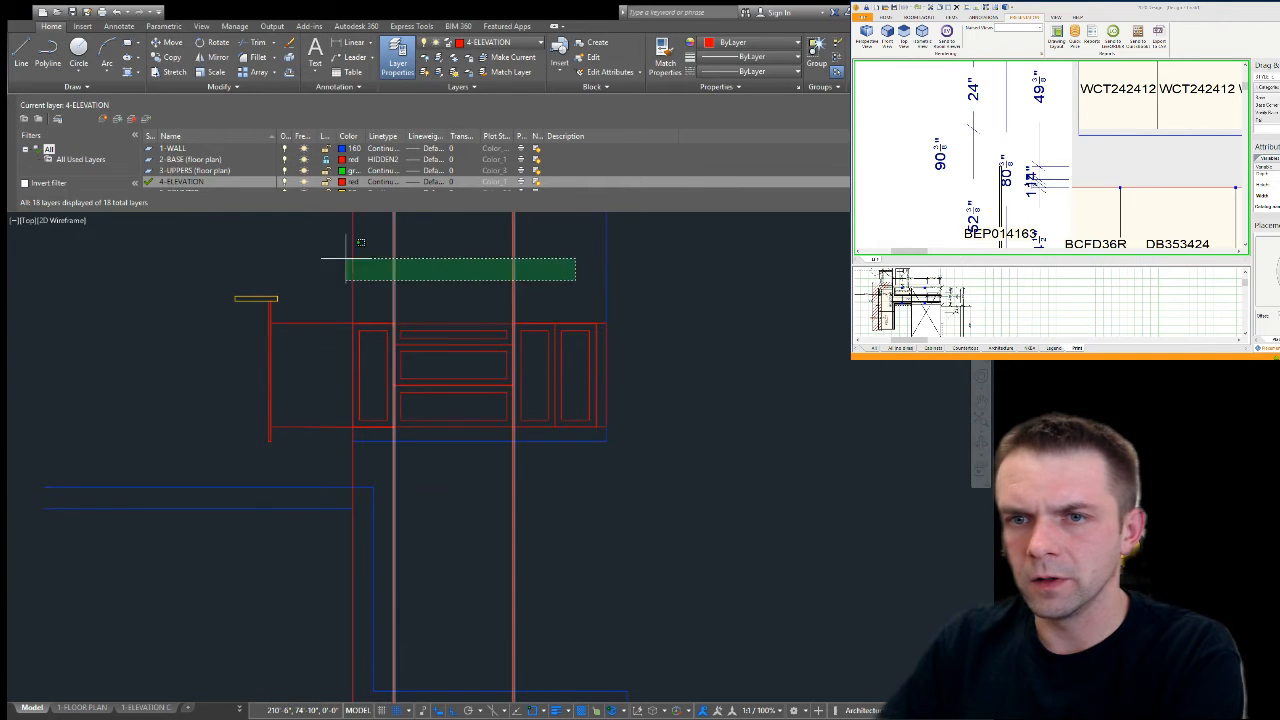
{"action": "left_click", "coordinate": [346, 258]}
{"action": "key", "text": "Delete"}
Step: Draw a rectangle outlining the middle drawer cabinet, from its upper-left corner to its lower-right corner
{"action": "scroll", "coordinate": [411, 328], "scroll_direction": "up", "scroll_amount": 4}
{"action": "scroll", "coordinate": [411, 328], "scroll_direction": "up", "scroll_amount": 3}
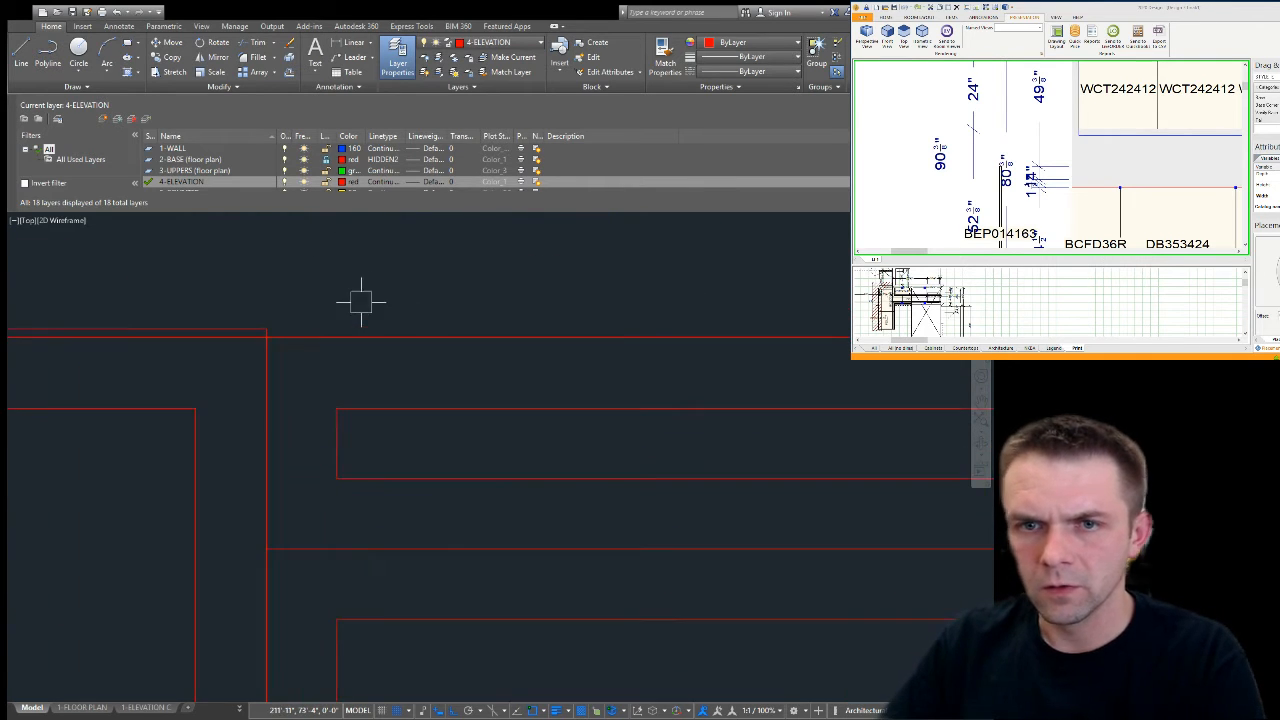
{"action": "scroll", "coordinate": [423, 323], "scroll_direction": "down", "scroll_amount": 4}
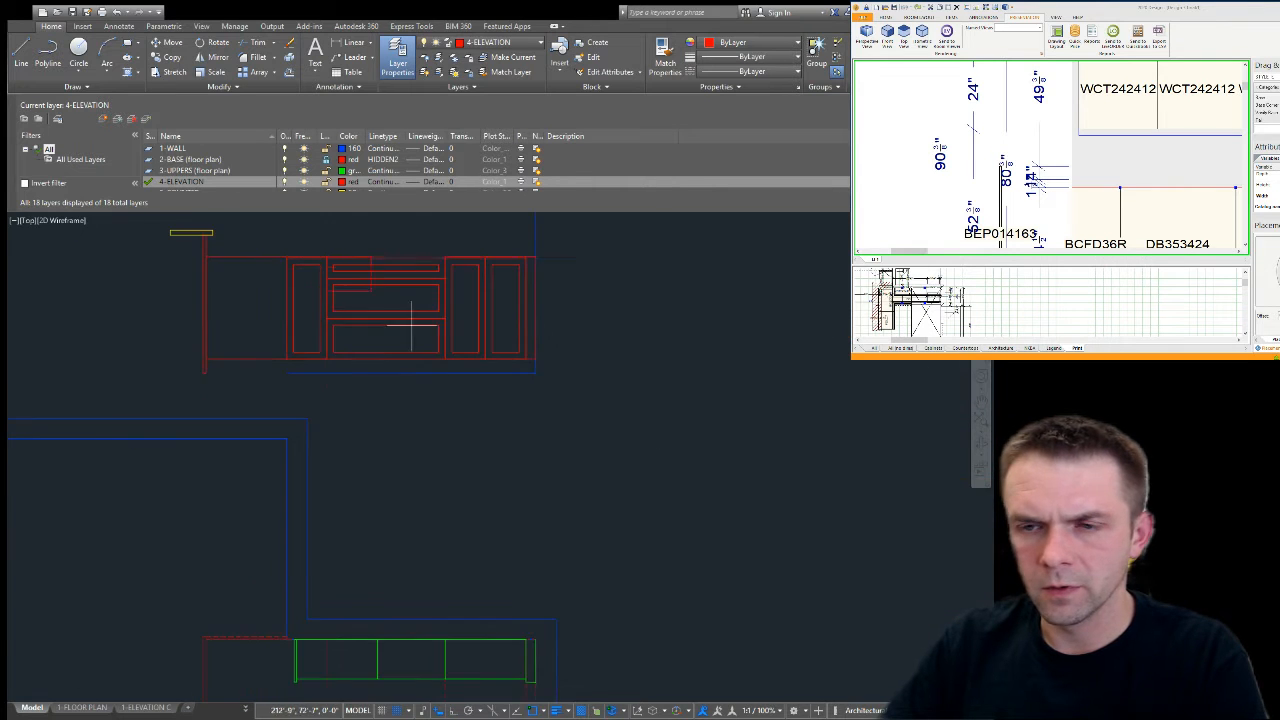
{"action": "scroll", "coordinate": [428, 334], "scroll_direction": "up", "scroll_amount": 5}
{"action": "left_click", "coordinate": [307, 358]}
{"action": "scroll", "coordinate": [294, 355], "scroll_direction": "up", "scroll_amount": 6}
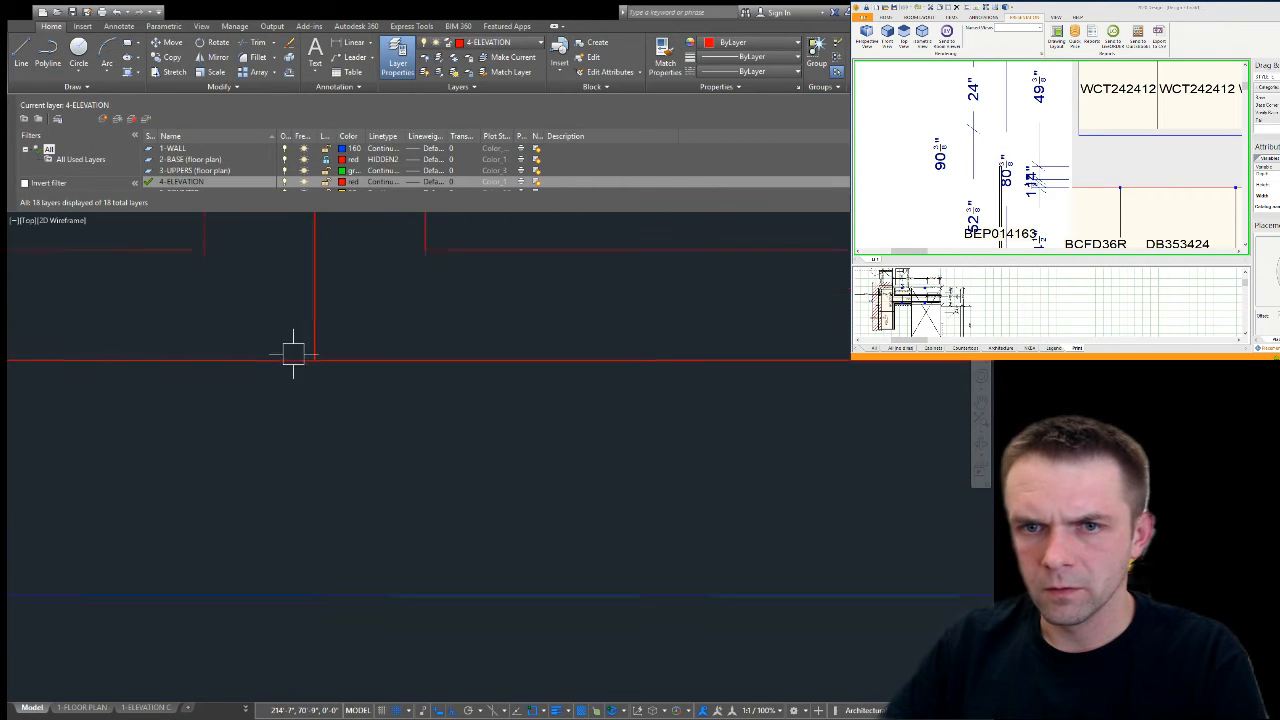
{"action": "scroll", "coordinate": [466, 367], "scroll_direction": "up", "scroll_amount": 4}
{"action": "scroll", "coordinate": [286, 461], "scroll_direction": "up", "scroll_amount": 3}
{"action": "scroll", "coordinate": [311, 461], "scroll_direction": "up", "scroll_amount": 3}
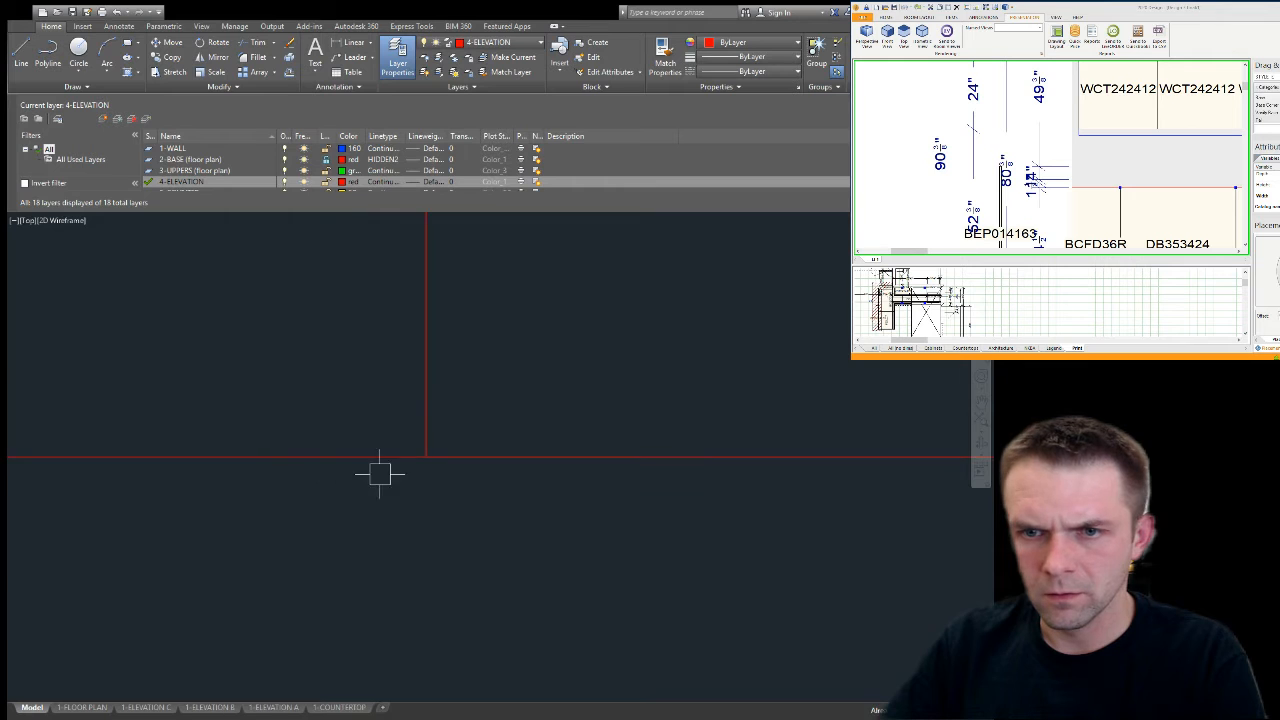
{"action": "scroll", "coordinate": [490, 474], "scroll_direction": "down", "scroll_amount": 3}
{"action": "scroll", "coordinate": [590, 448], "scroll_direction": "down", "scroll_amount": 10}
{"action": "scroll", "coordinate": [500, 425], "scroll_direction": "up", "scroll_amount": 6}
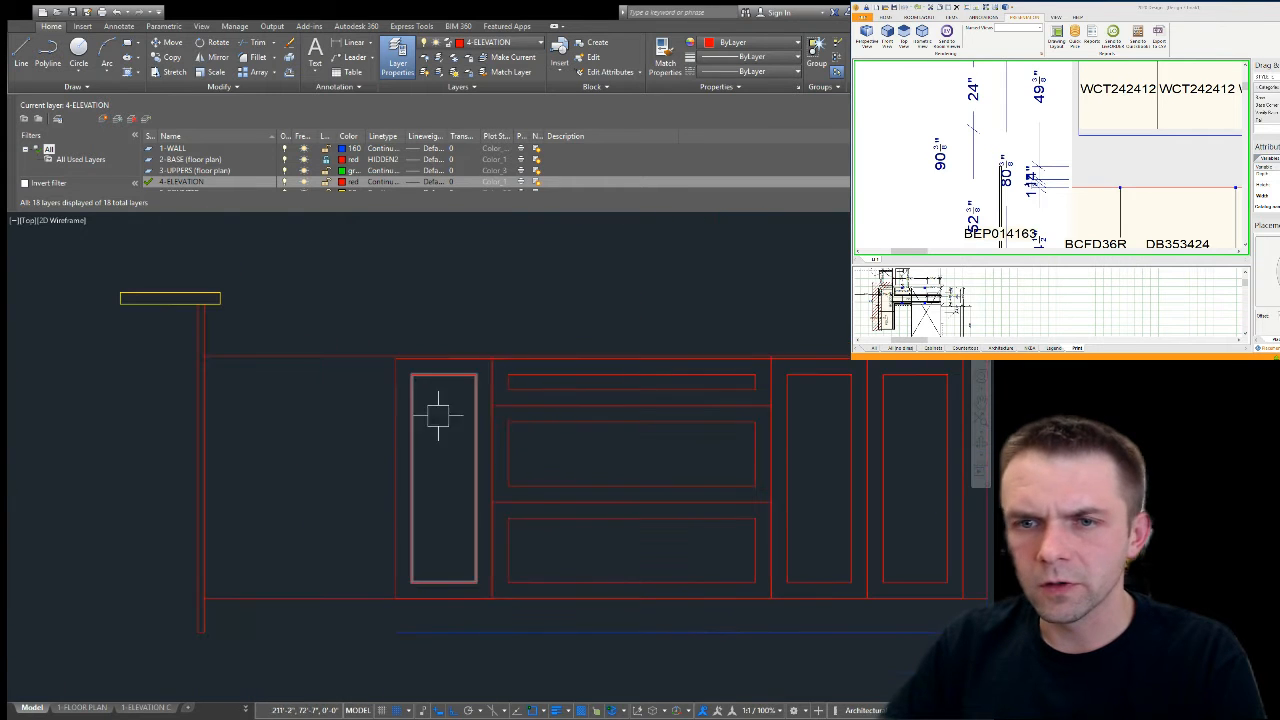
Step: Stretch the left end of the blue floor line beneath the cabinets outward past the end panel
{"action": "scroll", "coordinate": [360, 350], "scroll_direction": "down", "scroll_amount": 2}
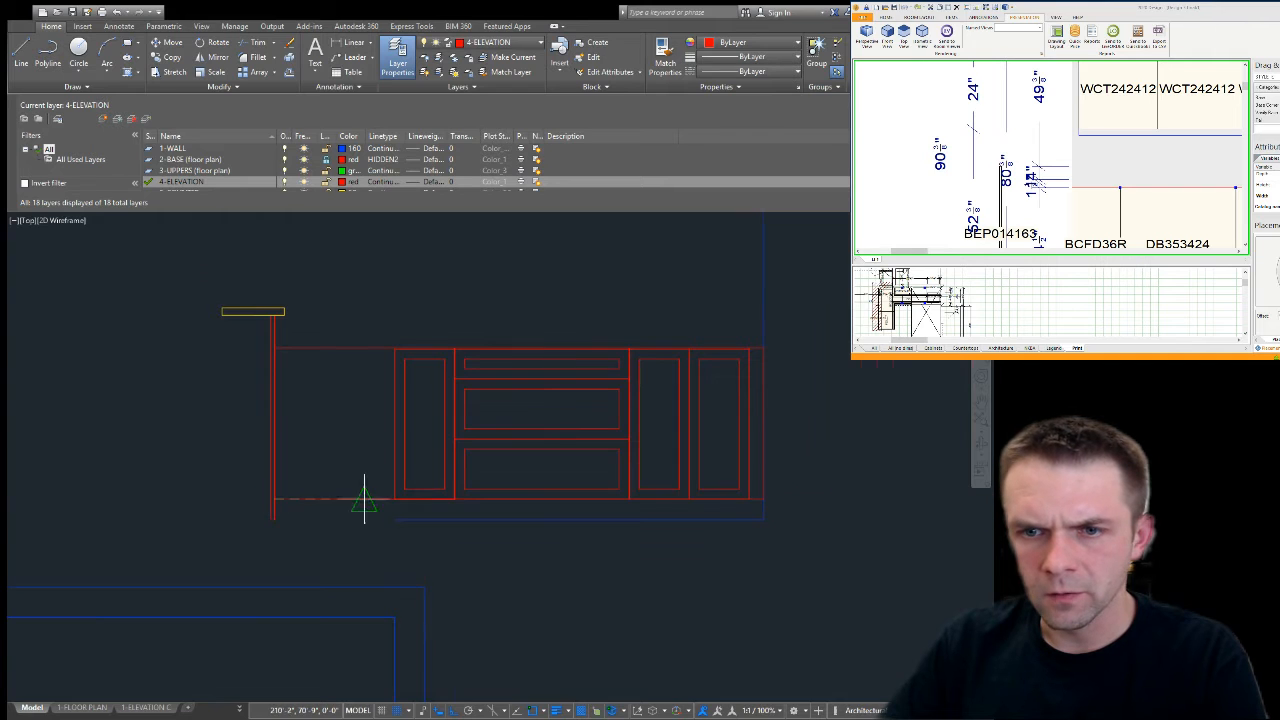
{"action": "scroll", "coordinate": [364, 500], "scroll_direction": "up", "scroll_amount": 4}
{"action": "scroll", "coordinate": [369, 400], "scroll_direction": "down", "scroll_amount": 2}
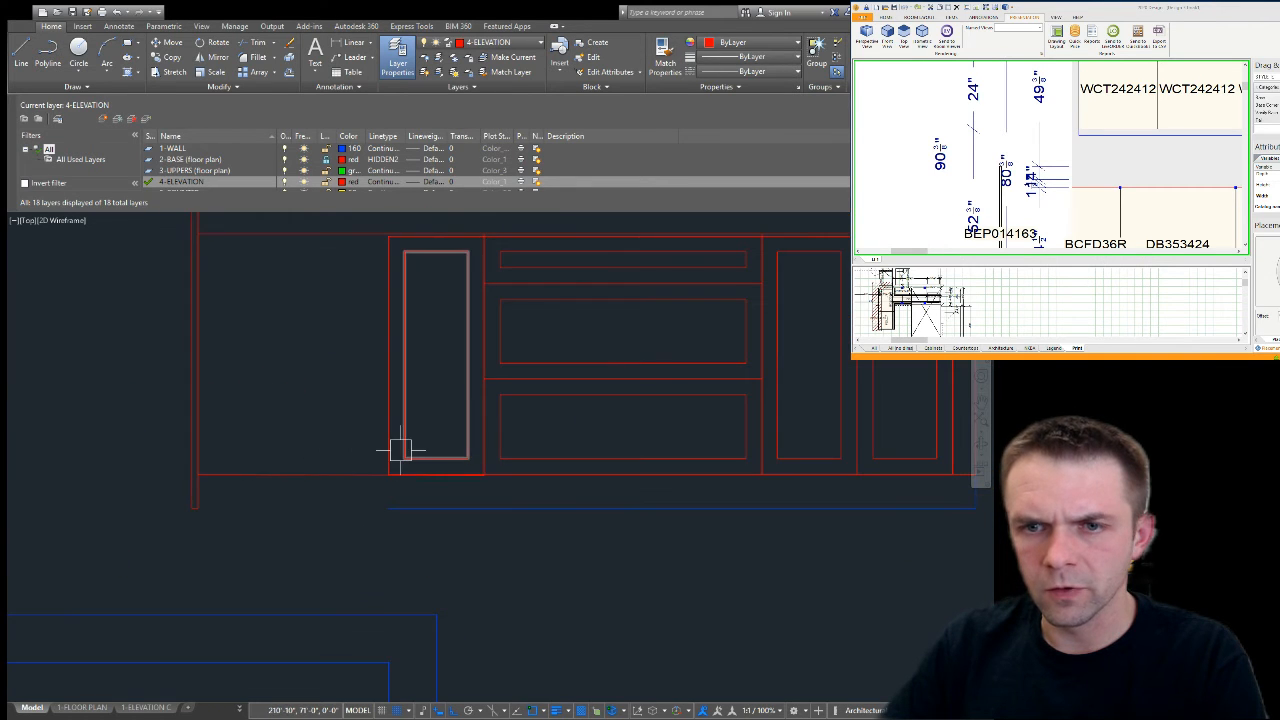
{"action": "left_click_drag", "start_coordinate": [426, 556], "coordinate": [394, 320]}
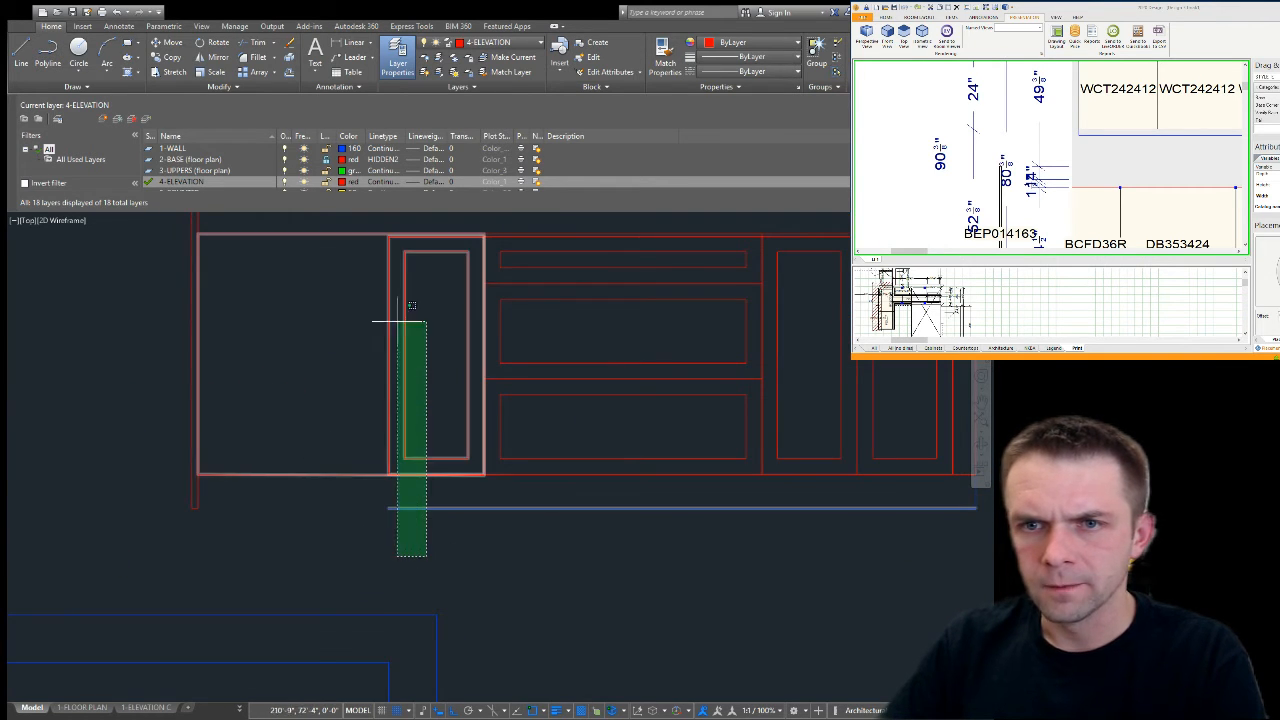
{"action": "scroll", "coordinate": [350, 444], "scroll_direction": "down", "scroll_amount": 2}
{"action": "scroll", "coordinate": [385, 500], "scroll_direction": "up", "scroll_amount": 2}
{"action": "left_click", "coordinate": [412, 473]}
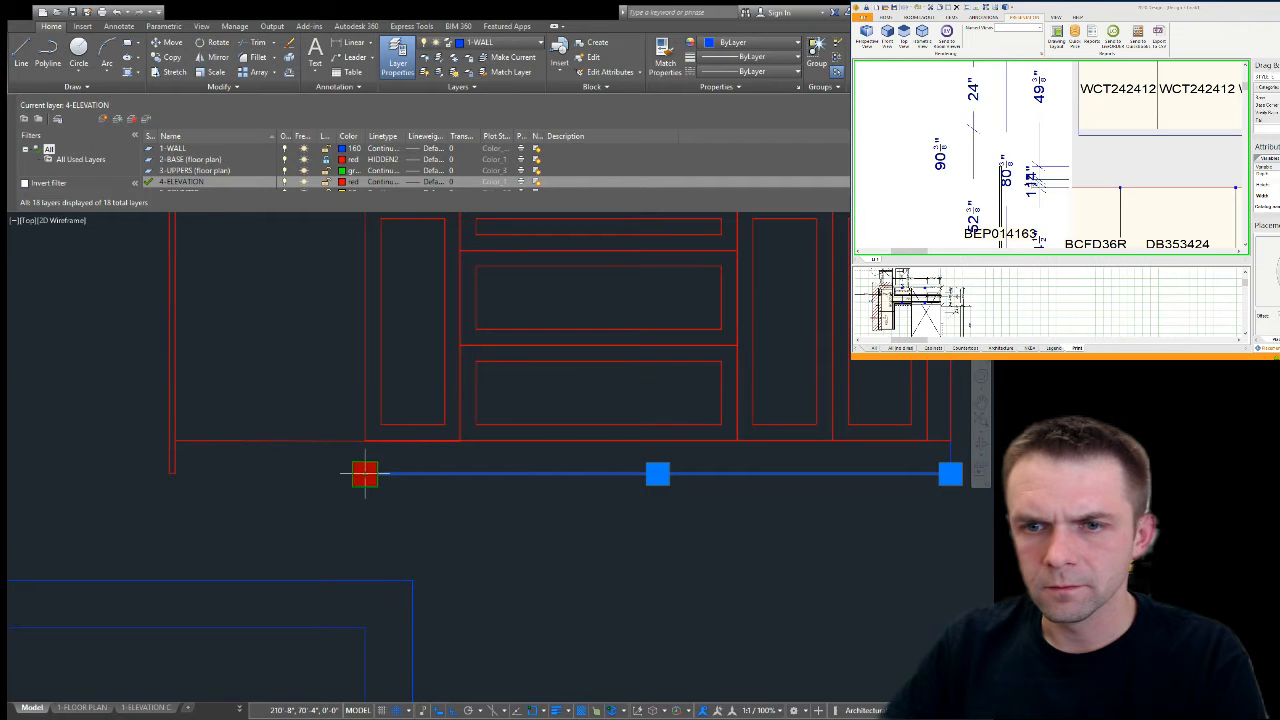
{"action": "key", "text": "Escape"}
{"action": "scroll", "coordinate": [350, 515], "scroll_direction": "down", "scroll_amount": 3}
{"action": "scroll", "coordinate": [575, 372], "scroll_direction": "up", "scroll_amount": 4}
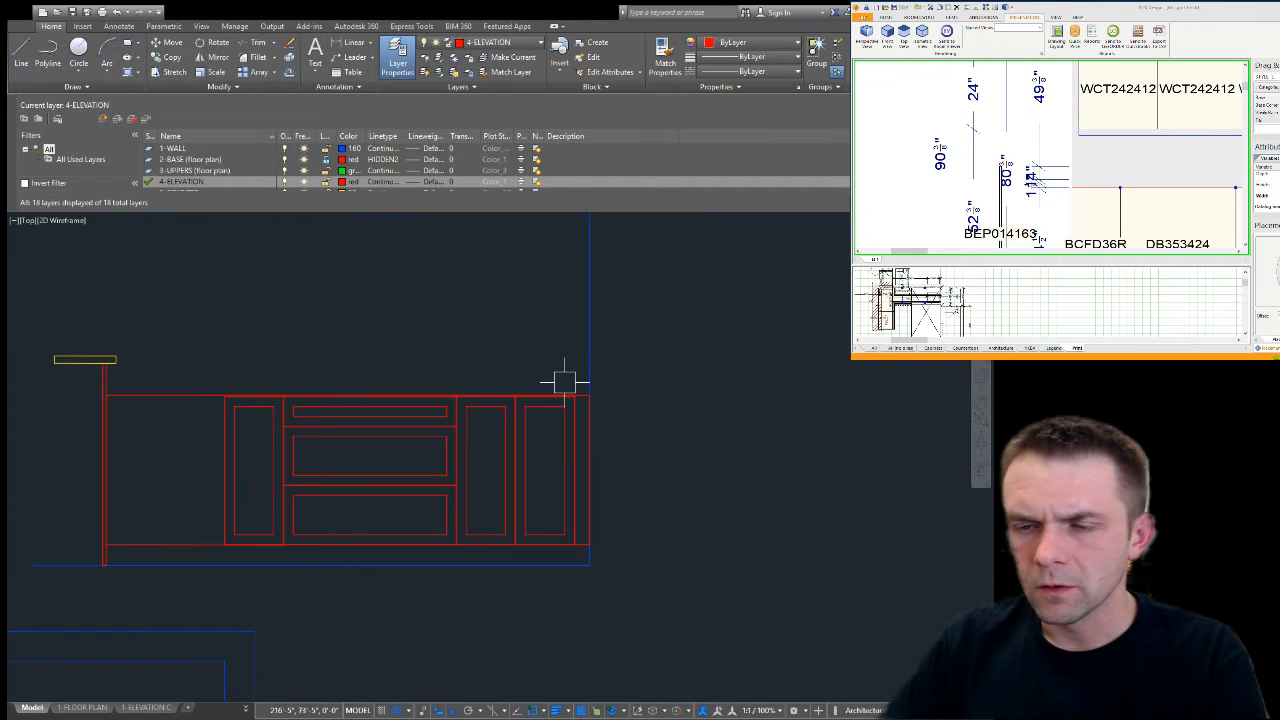
Step: Project vertical construction lines through the upper cabinet, end panel and filler edges in the plan up to the elevation
{"action": "scroll", "coordinate": [588, 366], "scroll_direction": "up", "scroll_amount": 2}
{"action": "scroll", "coordinate": [655, 365], "scroll_direction": "down", "scroll_amount": 3}
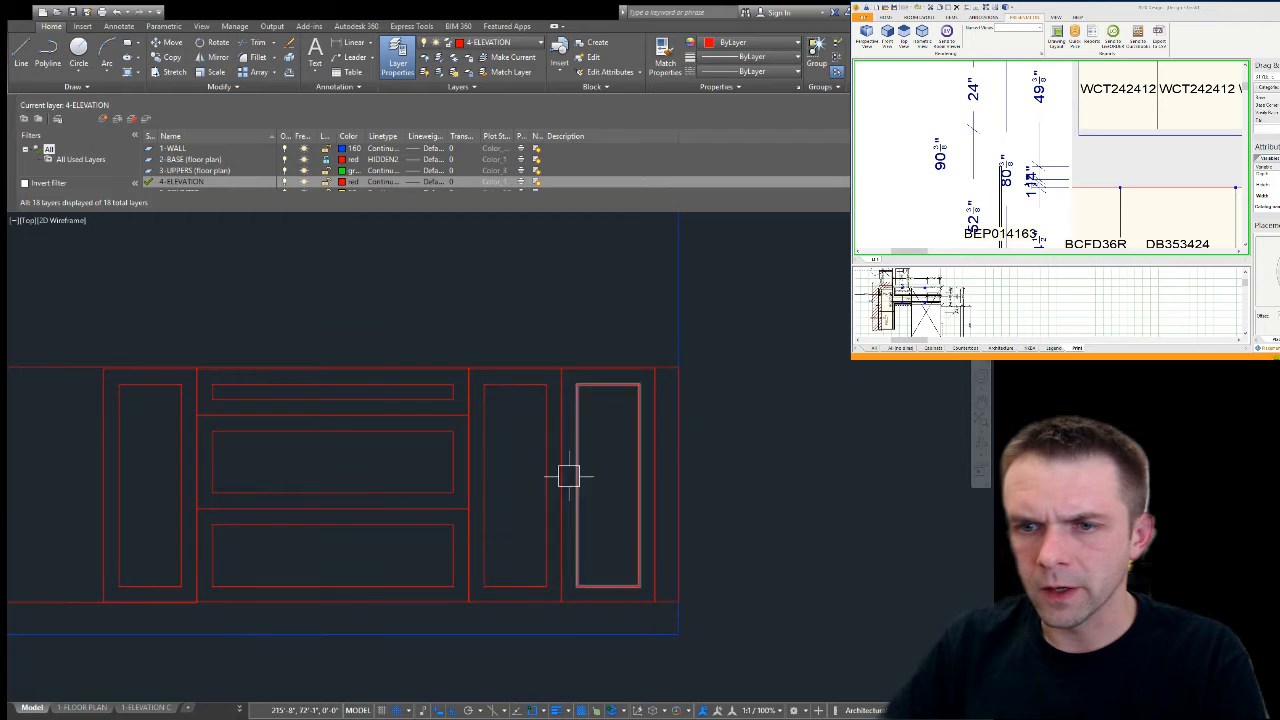
{"action": "scroll", "coordinate": [633, 422], "scroll_direction": "down", "scroll_amount": 1}
{"action": "scroll", "coordinate": [543, 325], "scroll_direction": "down", "scroll_amount": 4}
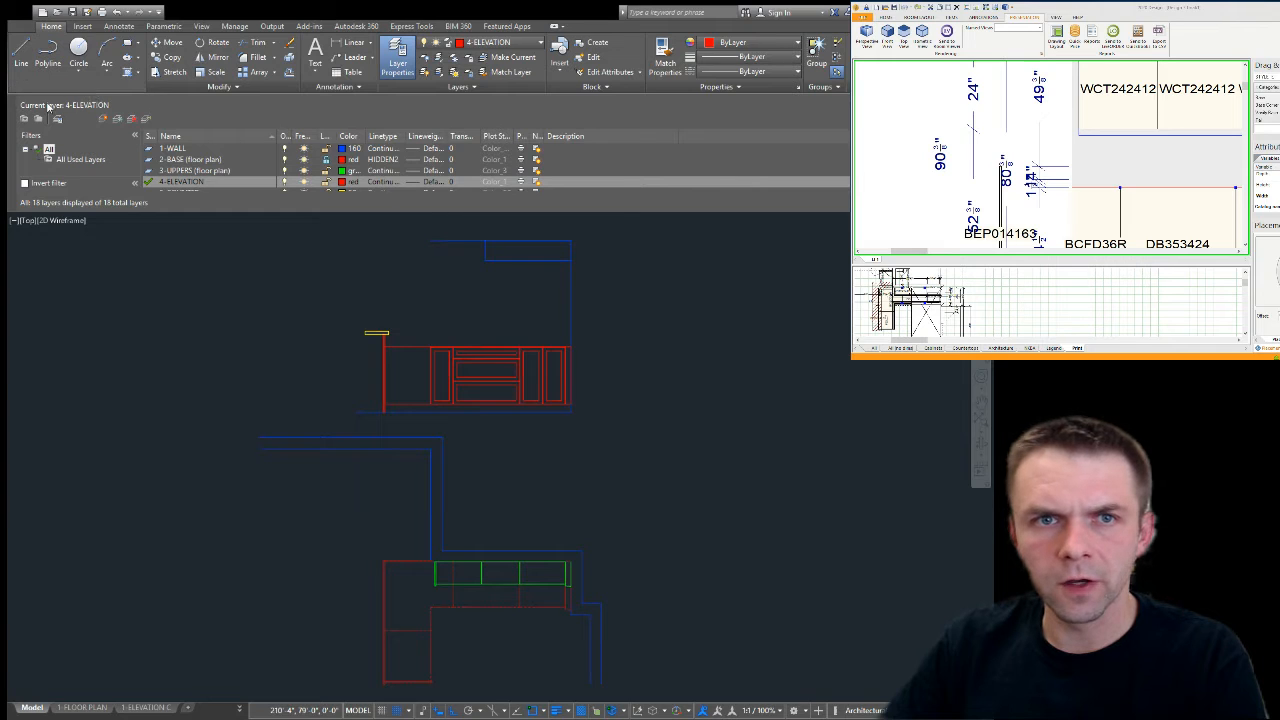
{"action": "scroll", "coordinate": [590, 610], "scroll_direction": "up", "scroll_amount": 4}
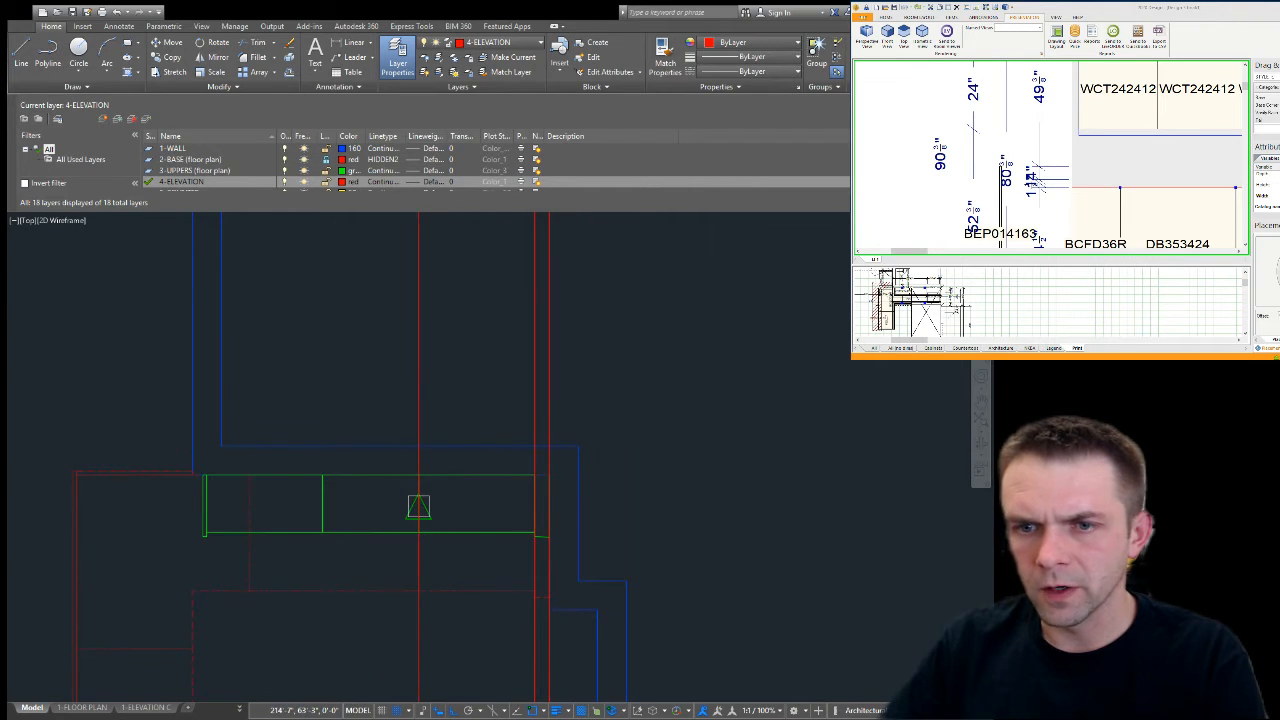
{"action": "scroll", "coordinate": [209, 497], "scroll_direction": "up", "scroll_amount": 3}
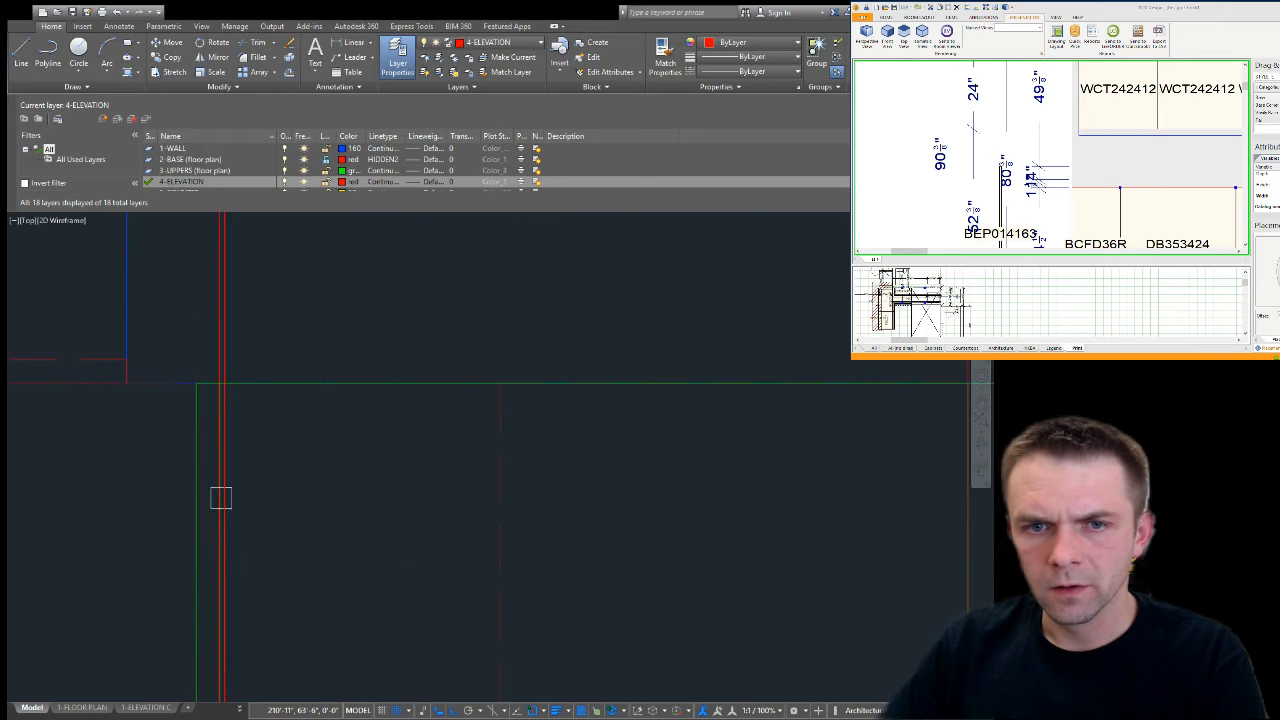
{"action": "scroll", "coordinate": [380, 606], "scroll_direction": "down", "scroll_amount": 10}
{"action": "key", "text": "Escape"}
{"action": "scroll", "coordinate": [505, 472], "scroll_direction": "down", "scroll_amount": 2}
{"action": "middle_click_drag", "start_coordinate": [505, 472], "coordinate": [488, 561]}
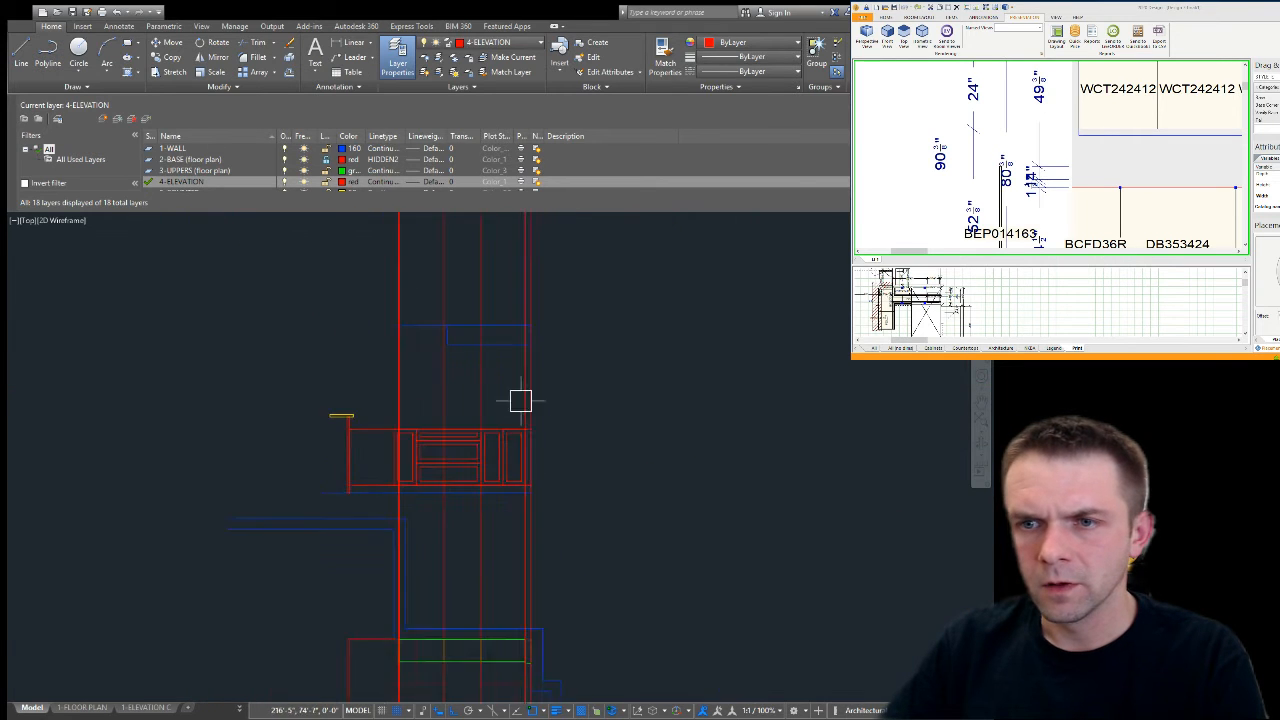
Step: Place a horizontal construction line at floor level beneath the base cabinets and offset it 54 inches upward
{"action": "scroll", "coordinate": [514, 478], "scroll_direction": "up", "scroll_amount": 4}
{"action": "key", "text": "space"}
{"action": "key", "text": "space"}
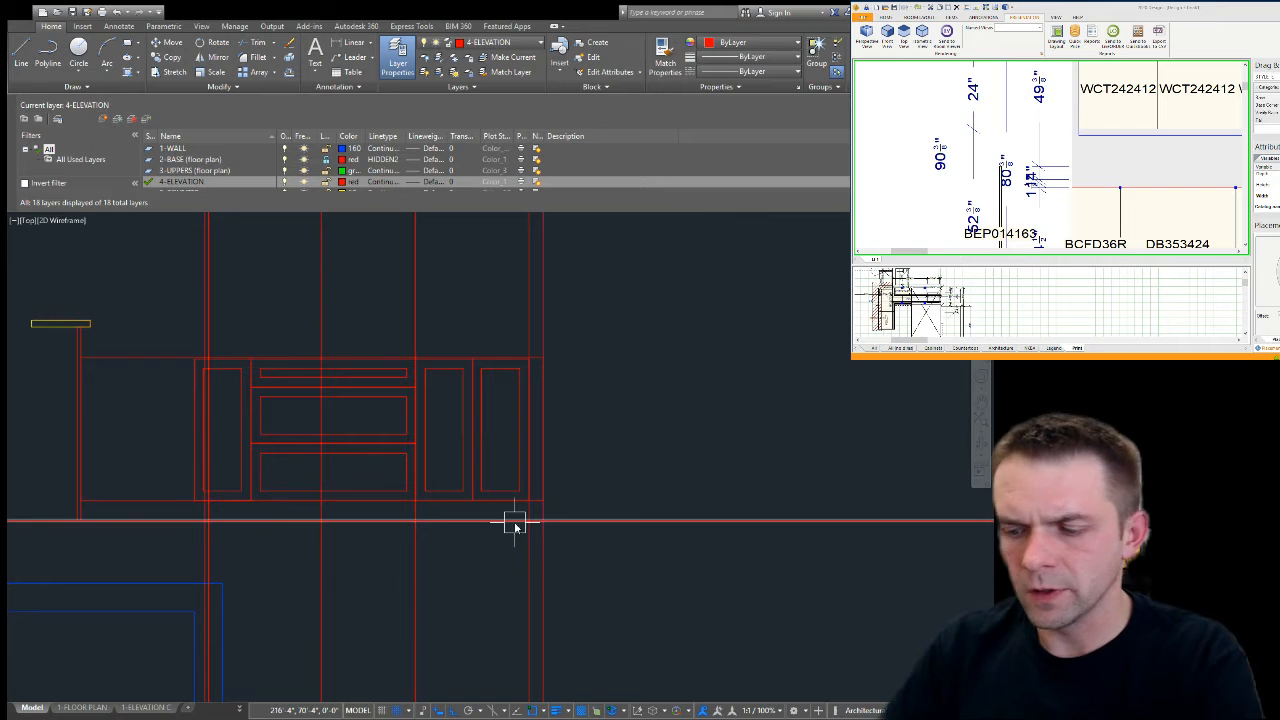
{"action": "type", "text": "o"}
{"action": "key", "text": "space"}
{"action": "type", "text": "54"}
{"action": "key", "text": "space"}
{"action": "left_click", "coordinate": [601, 523]}
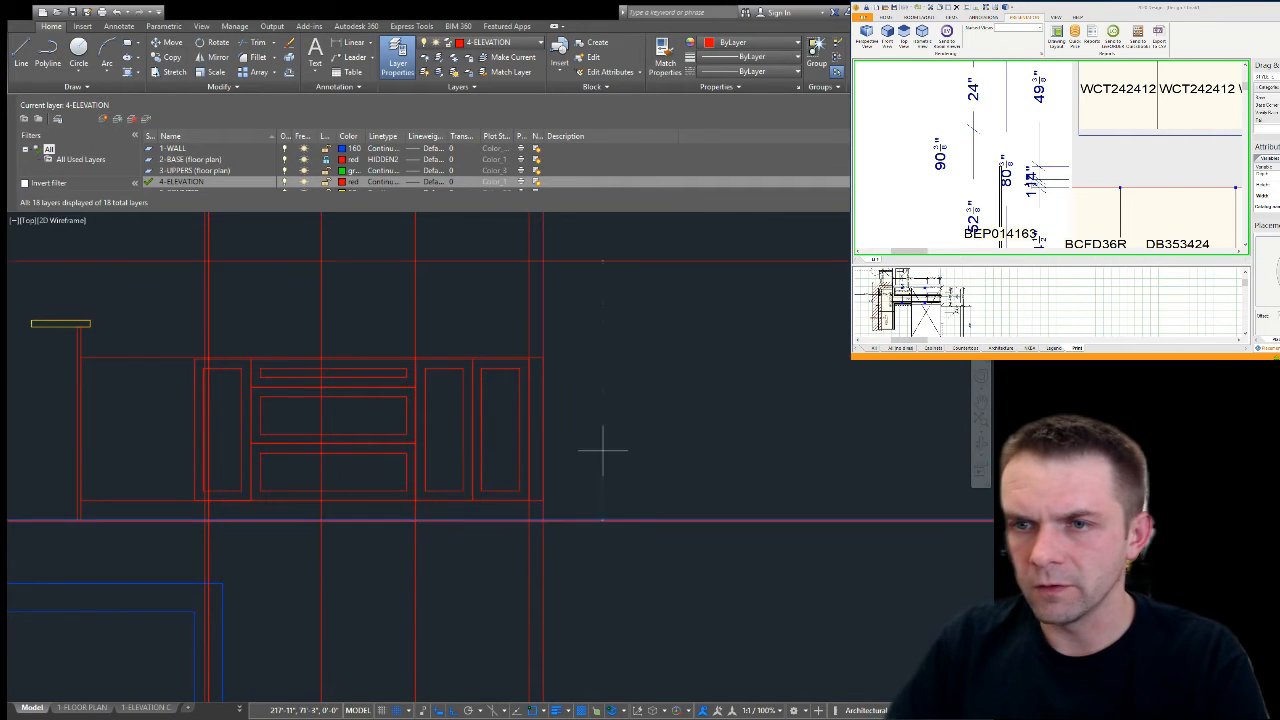
{"action": "left_click", "coordinate": [603, 449]}
Step: Draw the right upper cabinet and corner filler rectangles below the soffit, using a temporary soffit offset as guide and deleting it
{"action": "scroll", "coordinate": [572, 452], "scroll_direction": "down", "scroll_amount": 2}
{"action": "middle_click_drag", "start_coordinate": [572, 452], "coordinate": [571, 488]}
{"action": "scroll", "coordinate": [577, 314], "scroll_direction": "up", "scroll_amount": 2}
{"action": "scroll", "coordinate": [486, 263], "scroll_direction": "up", "scroll_amount": 2}
{"action": "scroll", "coordinate": [478, 285], "scroll_direction": "up", "scroll_amount": 2}
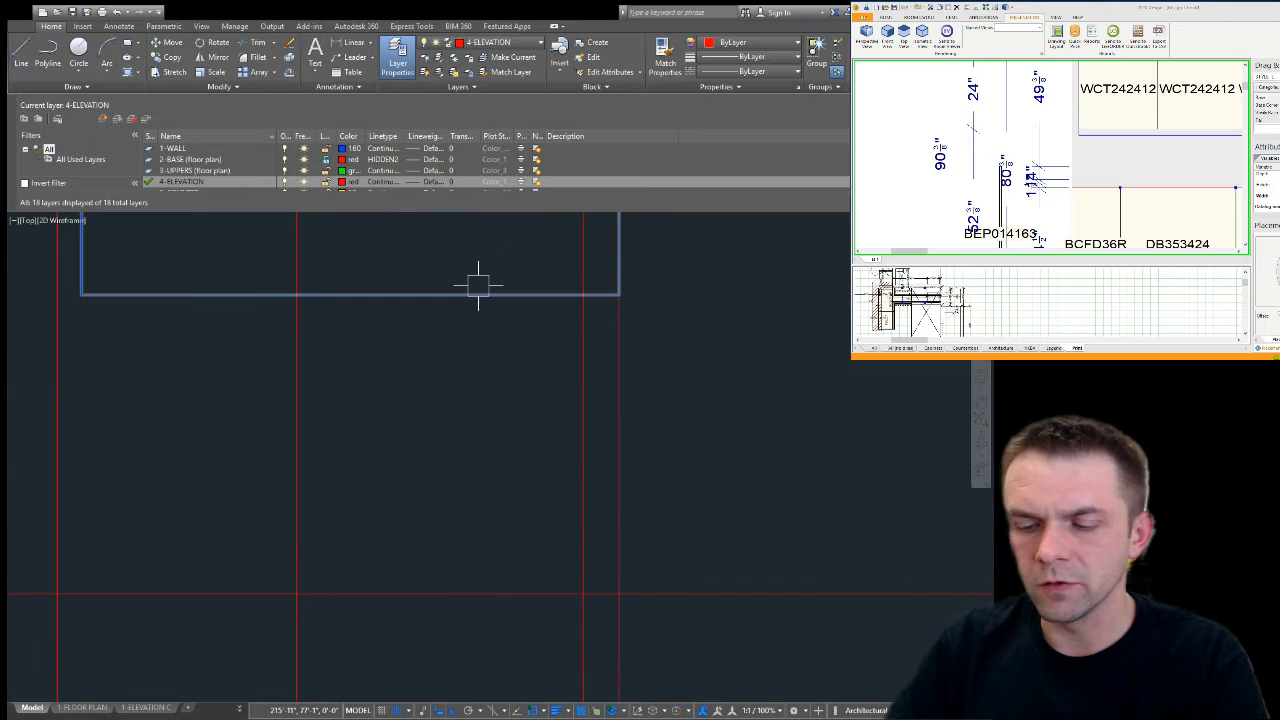
{"action": "left_click", "coordinate": [478, 285]}
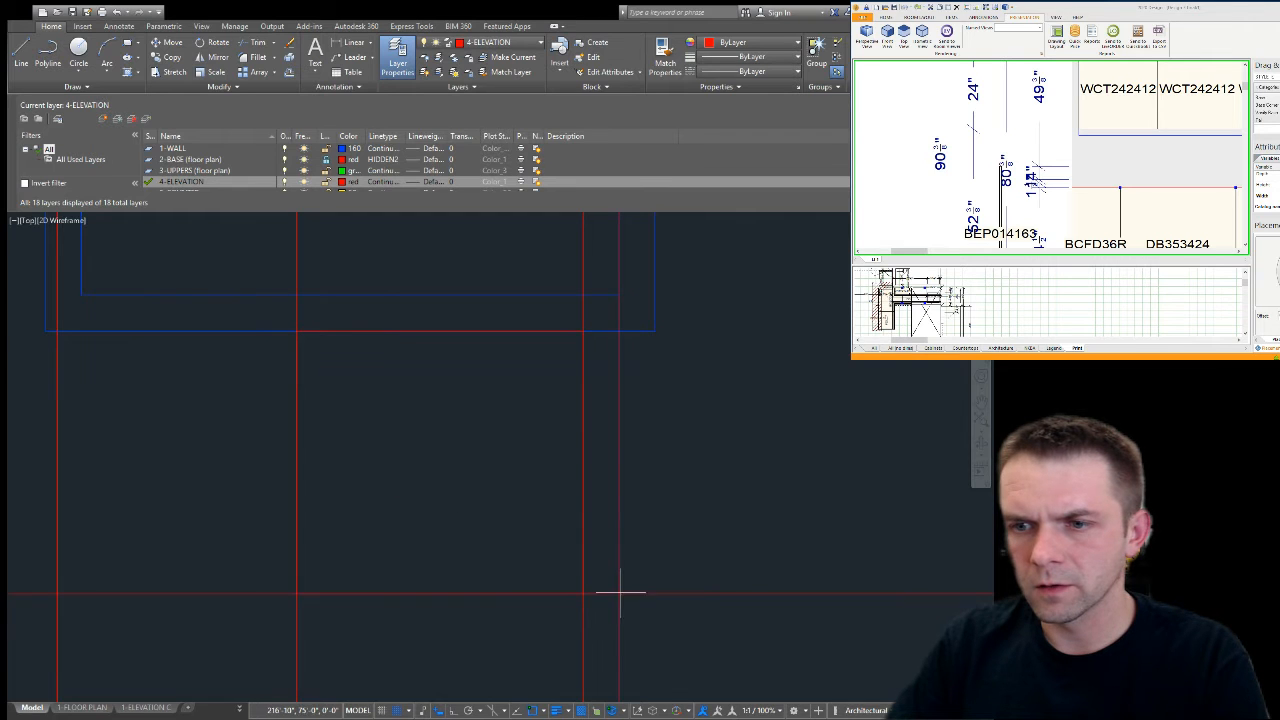
{"action": "left_click", "coordinate": [655, 335]}
{"action": "key", "text": "Delete"}
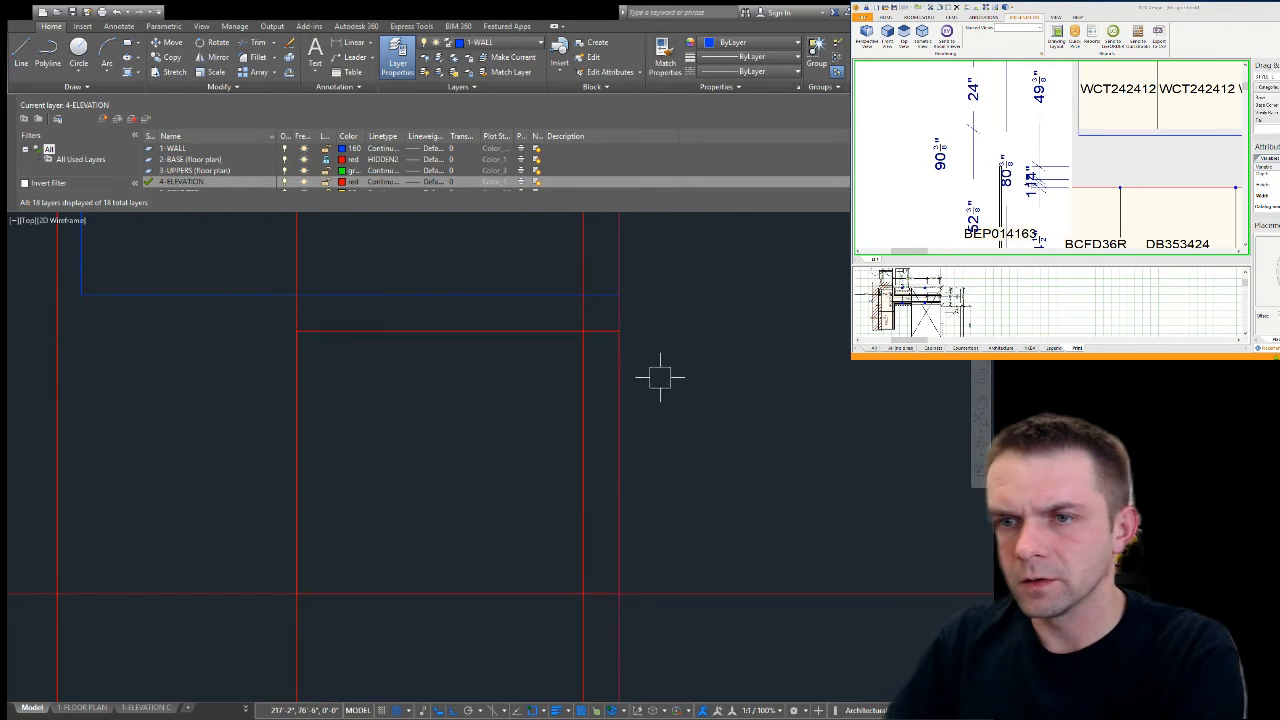
Step: Divide the right upper cabinet into two equal door rectangles meeting at its center
{"action": "left_click", "coordinate": [439, 331]}
{"action": "left_click", "coordinate": [583, 594]}
{"action": "key", "text": "space"}
{"action": "left_click", "coordinate": [439, 594]}
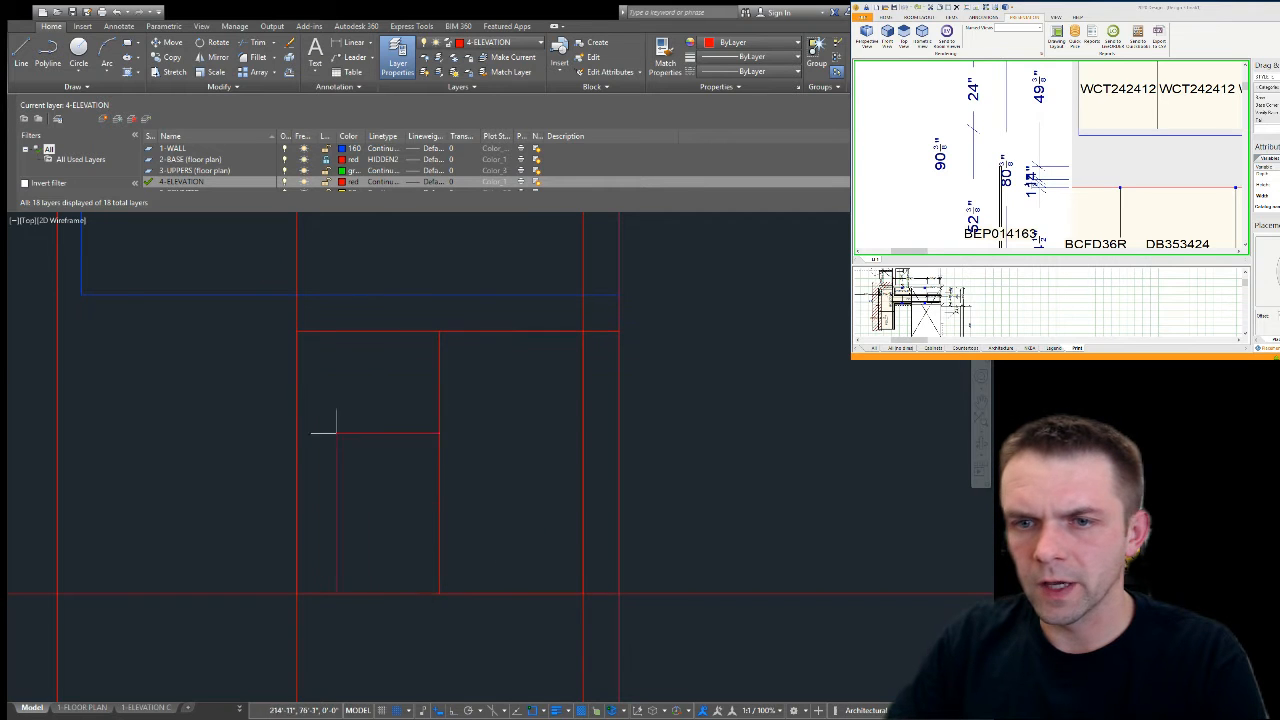
Step: Offset both door rectangles of the right upper cabinet inward to form their inner panel outlines
{"action": "scroll", "coordinate": [580, 405], "scroll_direction": "down", "scroll_amount": 2}
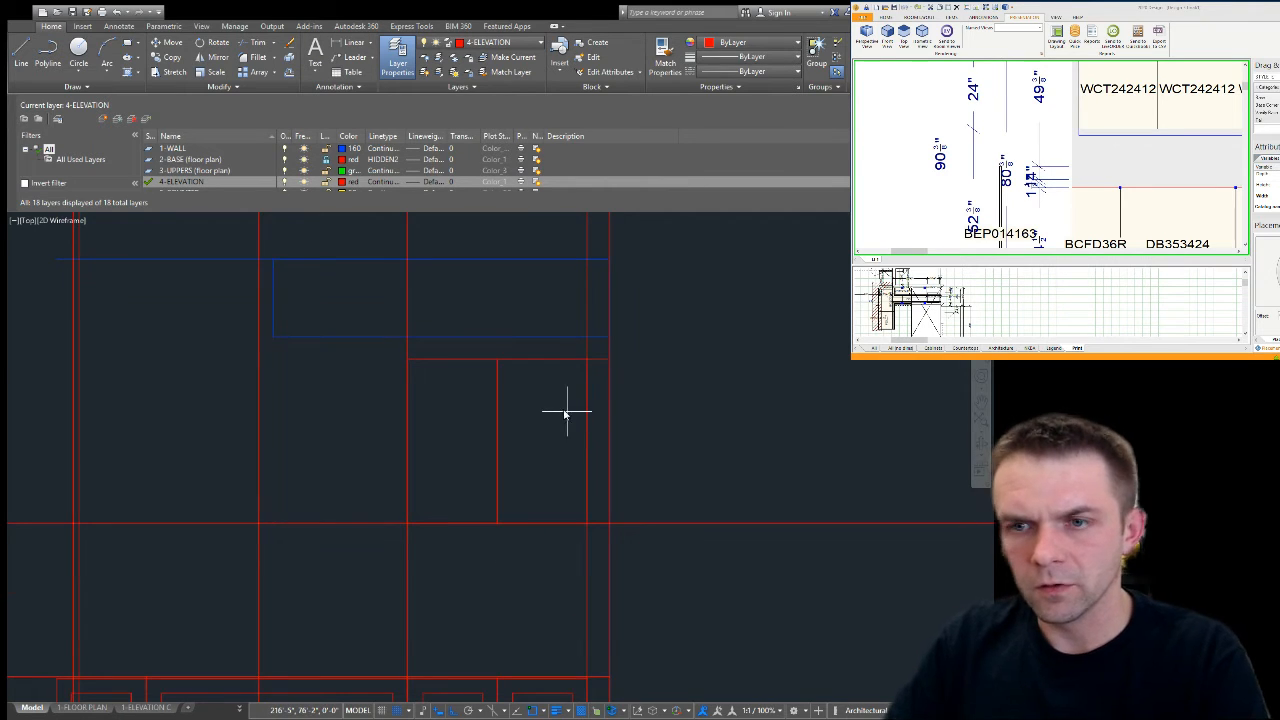
{"action": "left_click", "coordinate": [540, 360]}
{"action": "left_click", "coordinate": [540, 410]}
{"action": "left_click", "coordinate": [465, 360]}
{"action": "left_click", "coordinate": [463, 411]}
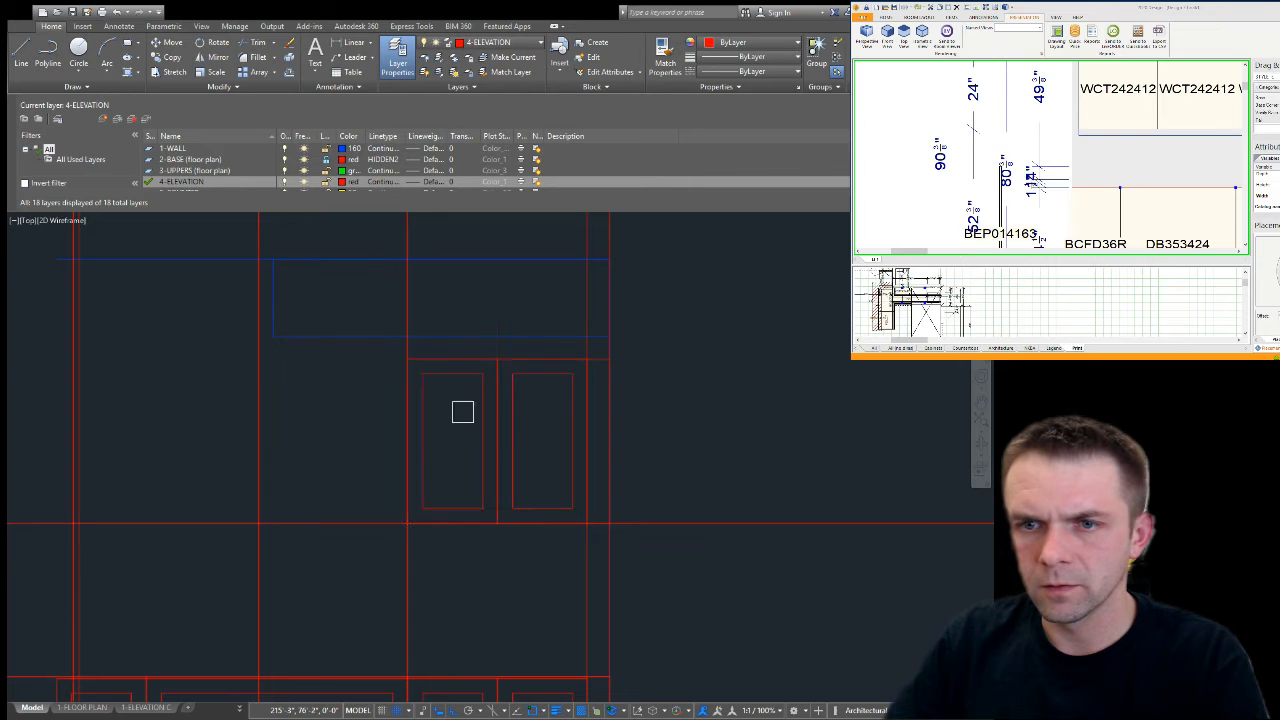
Step: Copy the pair of paneled upper doors to the left upper cabinet position between its vertical construction lines
{"action": "scroll", "coordinate": [517, 432], "scroll_direction": "up", "scroll_amount": 2}
{"action": "left_click", "coordinate": [534, 432]}
{"action": "left_click", "coordinate": [436, 409]}
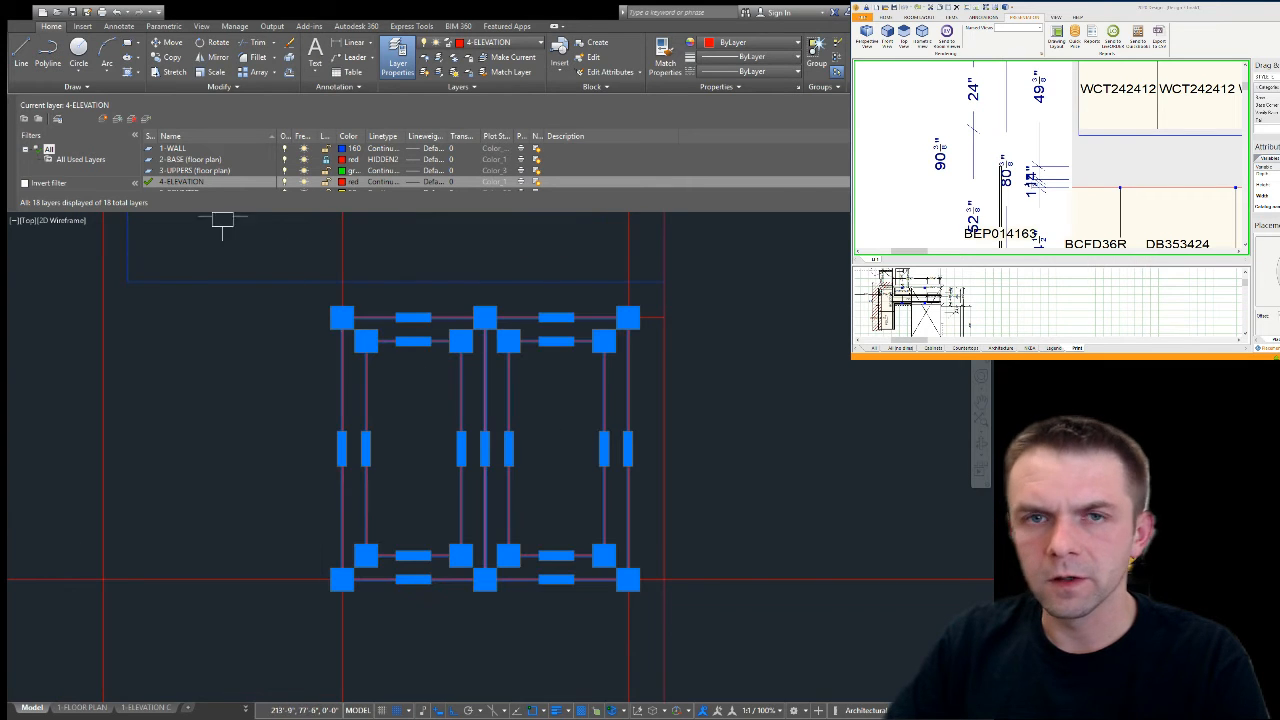
{"action": "left_click", "coordinate": [172, 58]}
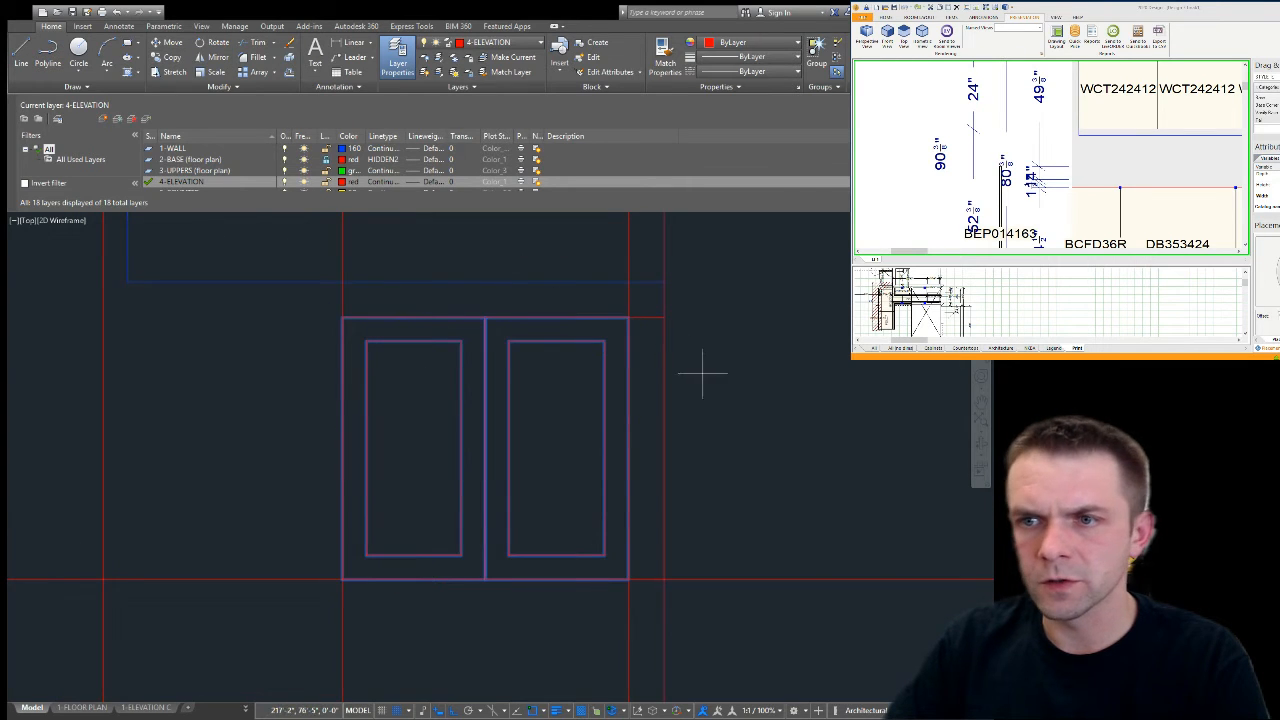
{"action": "left_click", "coordinate": [628, 318]}
{"action": "scroll", "coordinate": [628, 318], "scroll_direction": "down", "scroll_amount": 3}
{"action": "scroll", "coordinate": [463, 310], "scroll_direction": "up", "scroll_amount": 3}
{"action": "left_click", "coordinate": [449, 319]}
{"action": "key", "text": "Escape"}
{"action": "scroll", "coordinate": [464, 412], "scroll_direction": "down", "scroll_amount": 1}
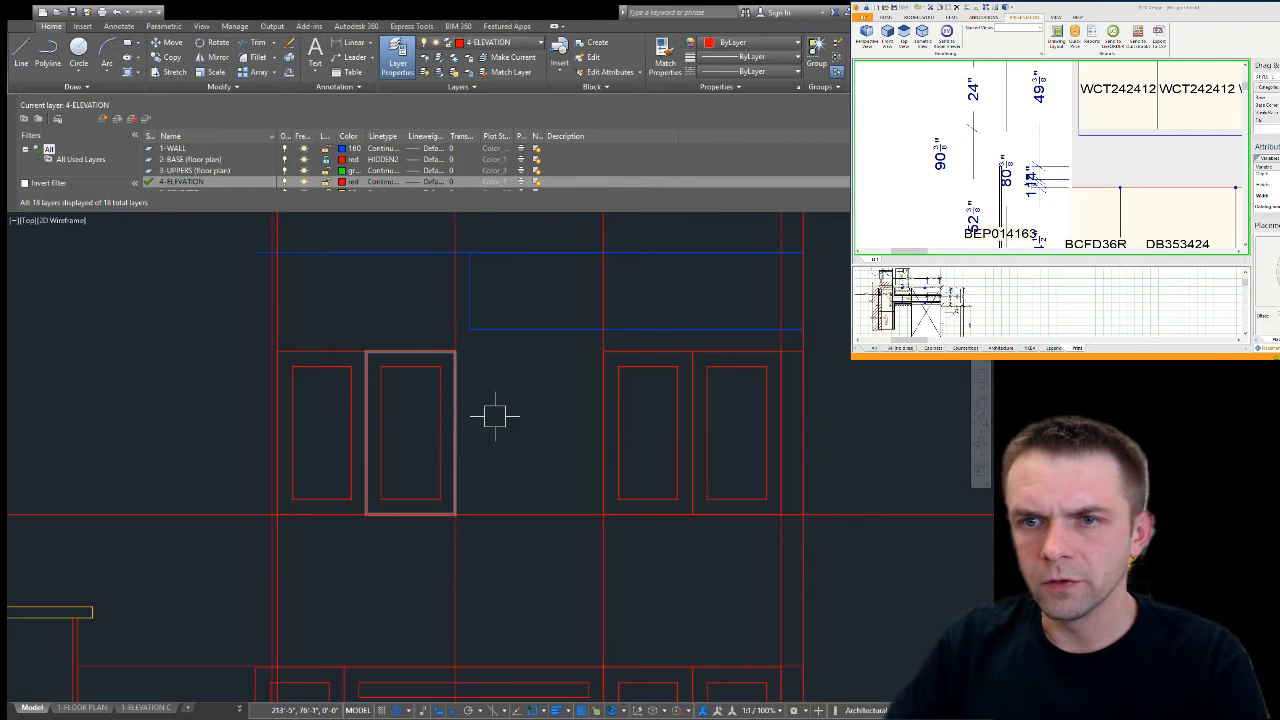
Step: Draw the narrow end panel rectangle along the outer side of the left upper cabinet
{"action": "scroll", "coordinate": [267, 377], "scroll_direction": "up", "scroll_amount": 2}
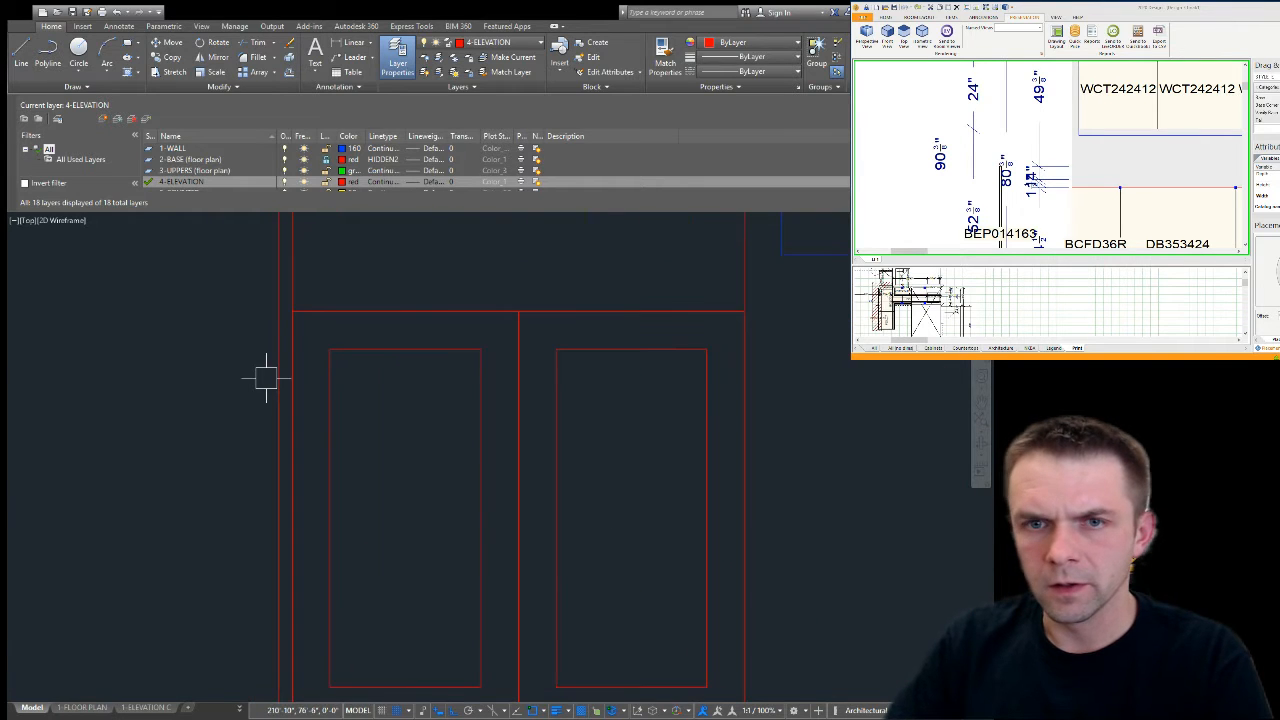
{"action": "scroll", "coordinate": [292, 311], "scroll_direction": "down", "scroll_amount": 2}
{"action": "scroll", "coordinate": [299, 502], "scroll_direction": "up", "scroll_amount": 3}
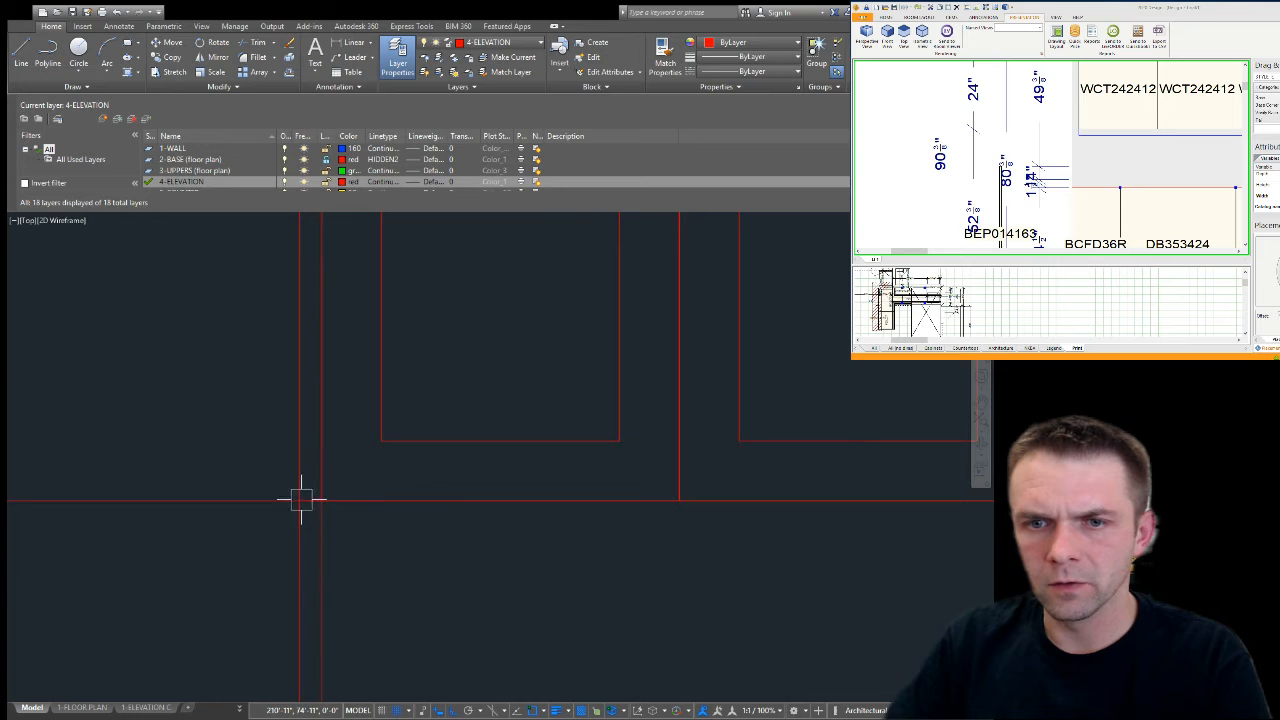
Step: Draw a thin horizontal strip beneath the upper cabinets, from the left cabinet's outer edge to the right wall
{"action": "left_click", "coordinate": [321, 500]}
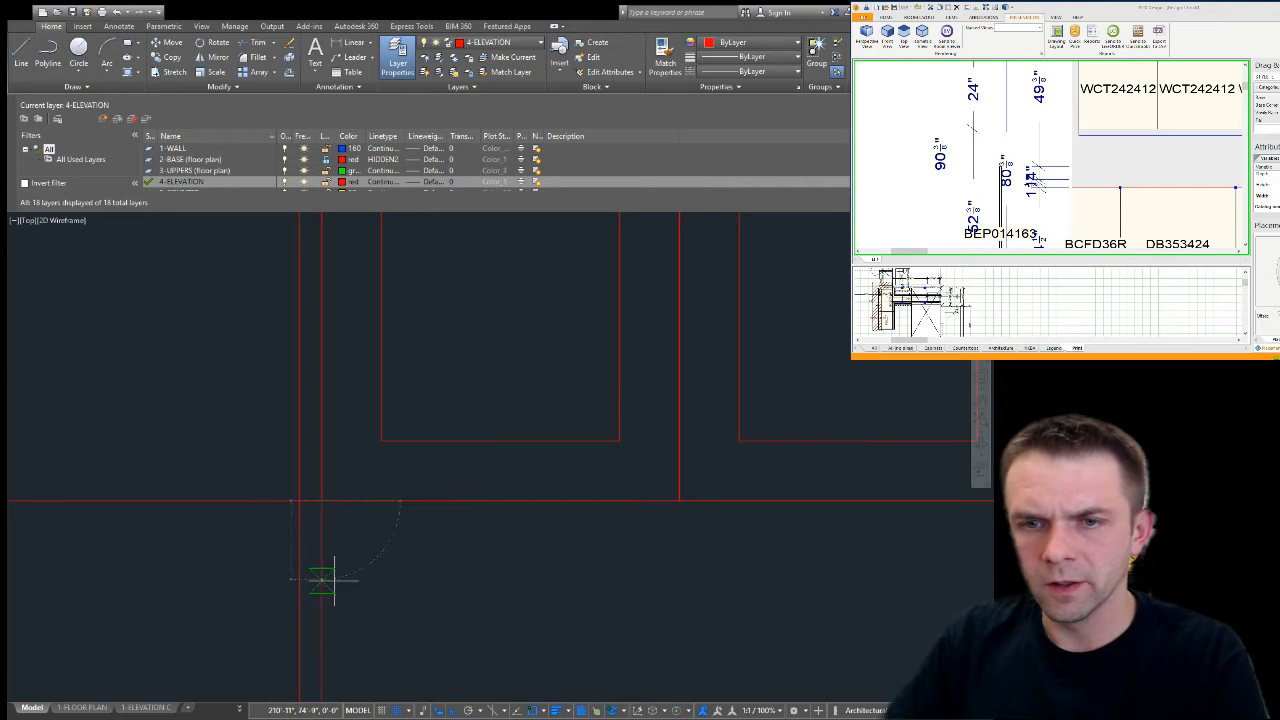
{"action": "scroll", "coordinate": [532, 565], "scroll_direction": "down", "scroll_amount": 3}
{"action": "scroll", "coordinate": [723, 551], "scroll_direction": "up", "scroll_amount": 2}
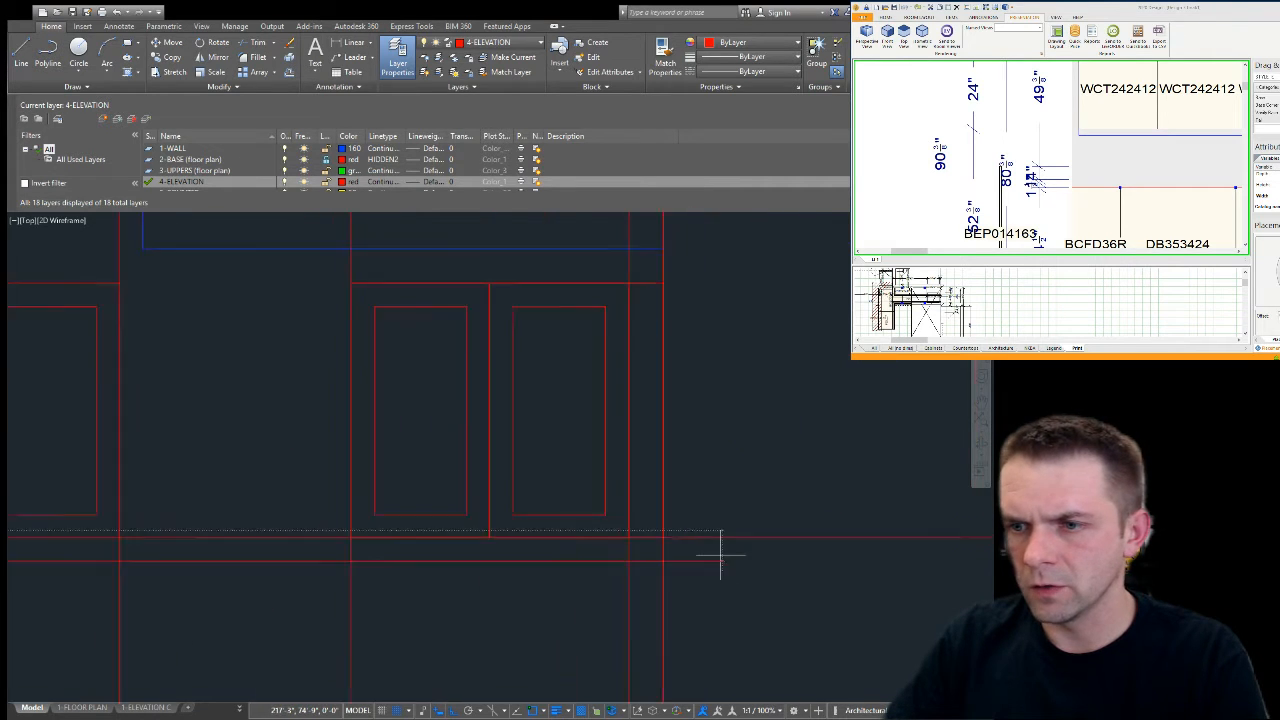
Step: Outline the middle upper cabinet with an inward offset and try a horizontal shelf line across its middle
{"action": "scroll", "coordinate": [680, 523], "scroll_direction": "down", "scroll_amount": 2}
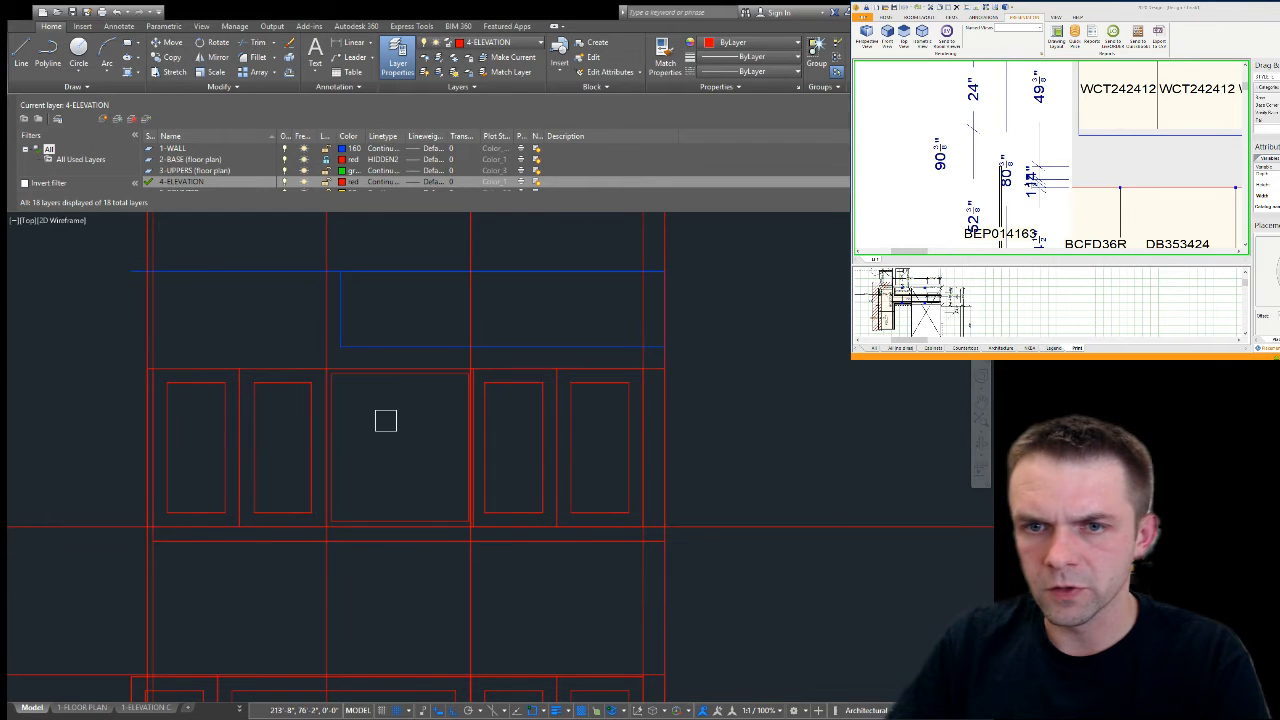
{"action": "scroll", "coordinate": [386, 420], "scroll_direction": "up", "scroll_amount": 2}
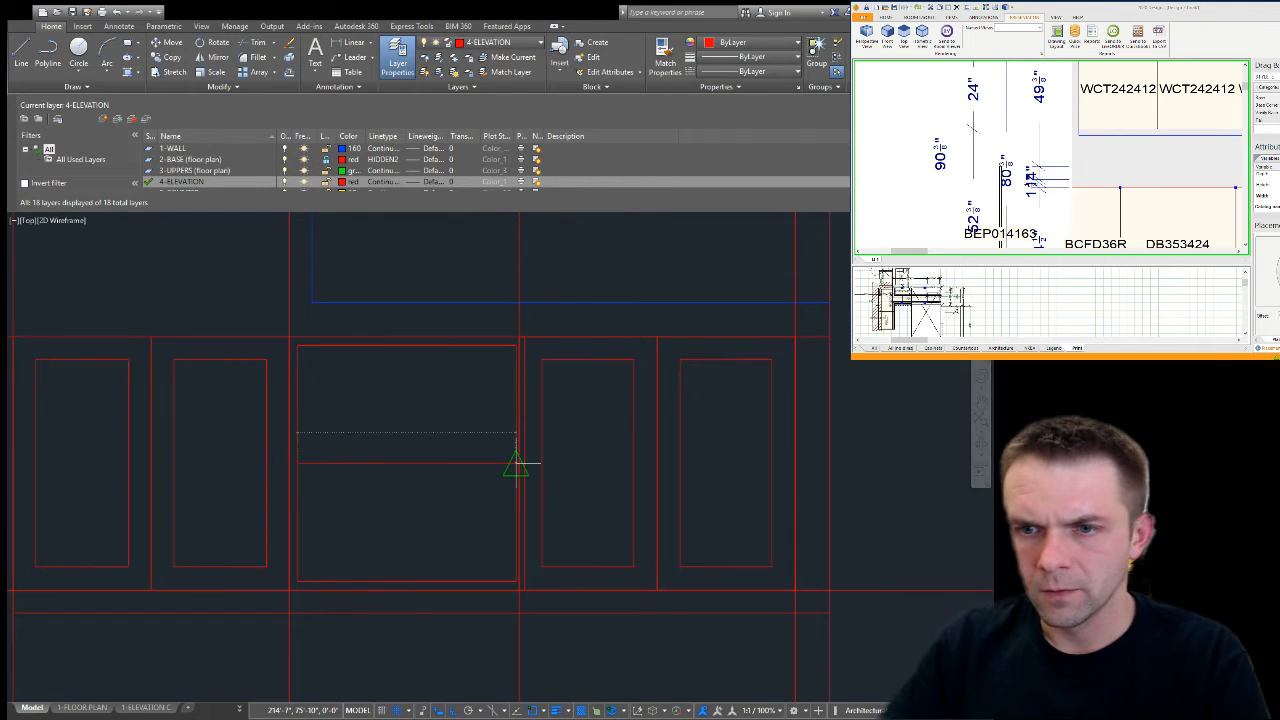
{"action": "scroll", "coordinate": [516, 462], "scroll_direction": "up", "scroll_amount": 2}
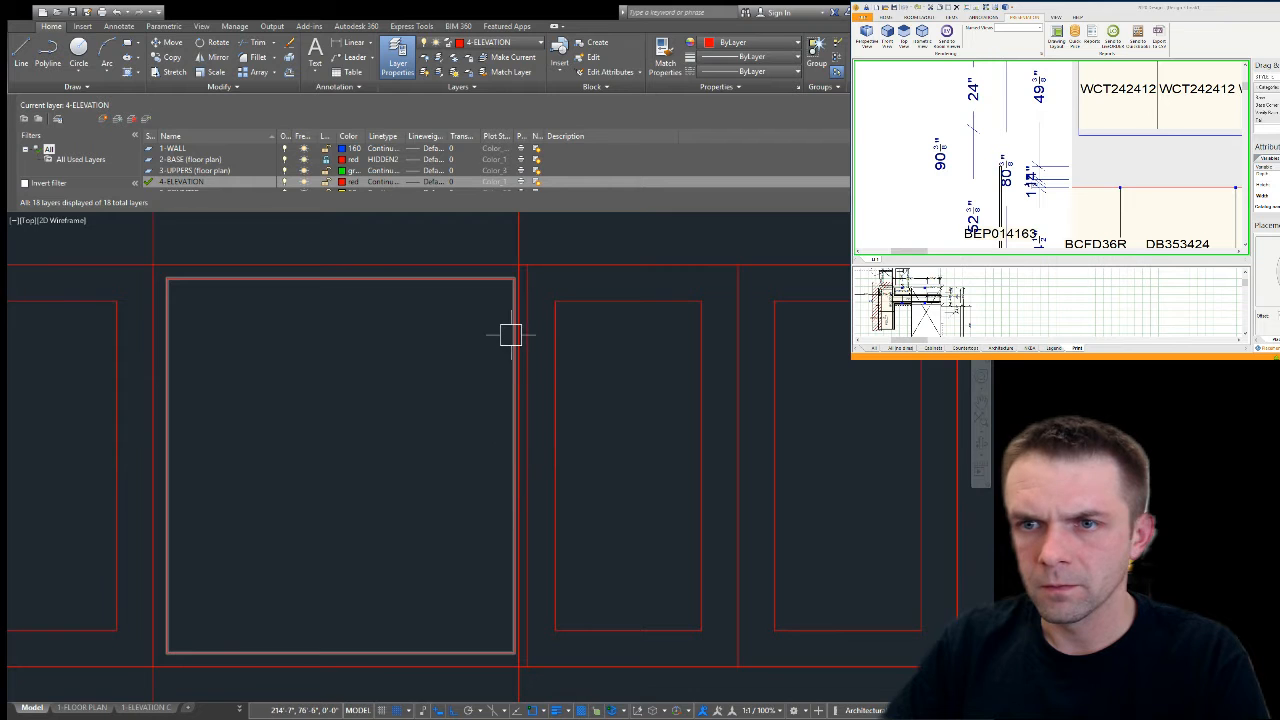
Step: Compare the middle upper cabinet's side edges with the construction lines, the adjacent doors and the cabinet divisions in the plan
{"action": "scroll", "coordinate": [521, 327], "scroll_direction": "down", "scroll_amount": 3}
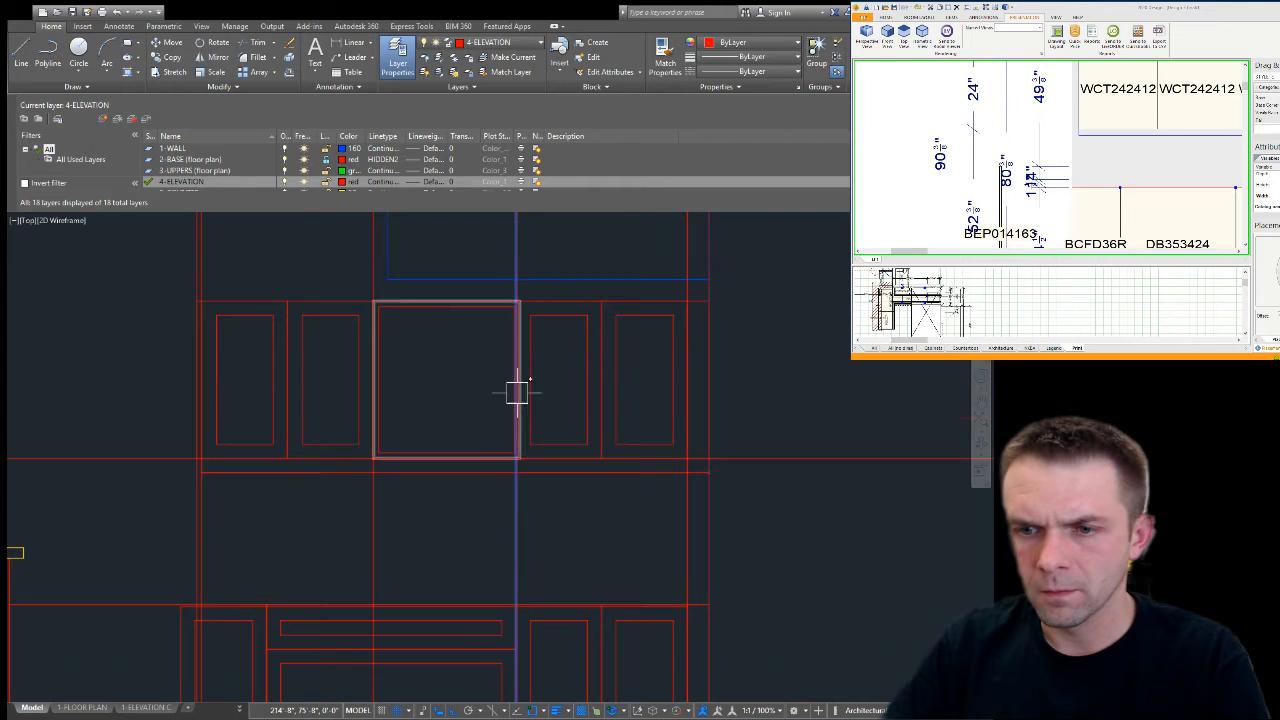
{"action": "scroll", "coordinate": [517, 391], "scroll_direction": "down", "scroll_amount": 3}
{"action": "scroll", "coordinate": [529, 600], "scroll_direction": "down", "scroll_amount": 2}
{"action": "scroll", "coordinate": [523, 609], "scroll_direction": "up", "scroll_amount": 5}
{"action": "scroll", "coordinate": [510, 540], "scroll_direction": "down", "scroll_amount": 7}
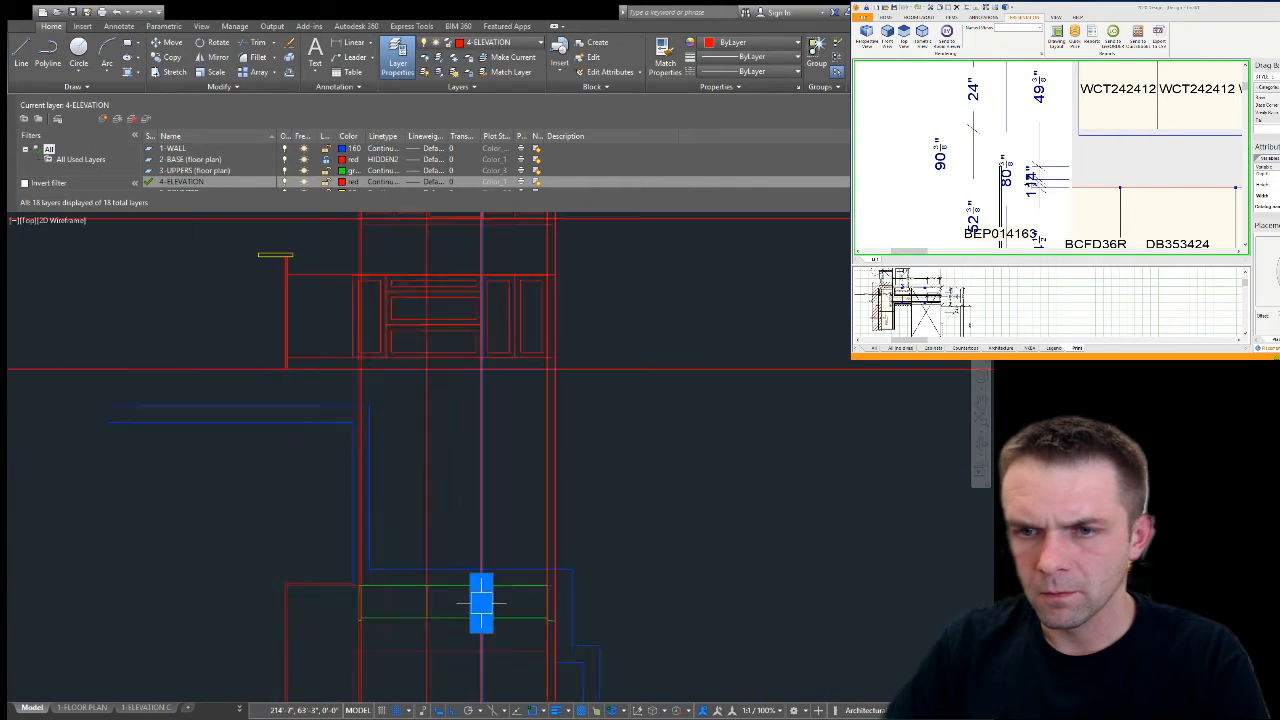
{"action": "scroll", "coordinate": [504, 474], "scroll_direction": "up", "scroll_amount": 8}
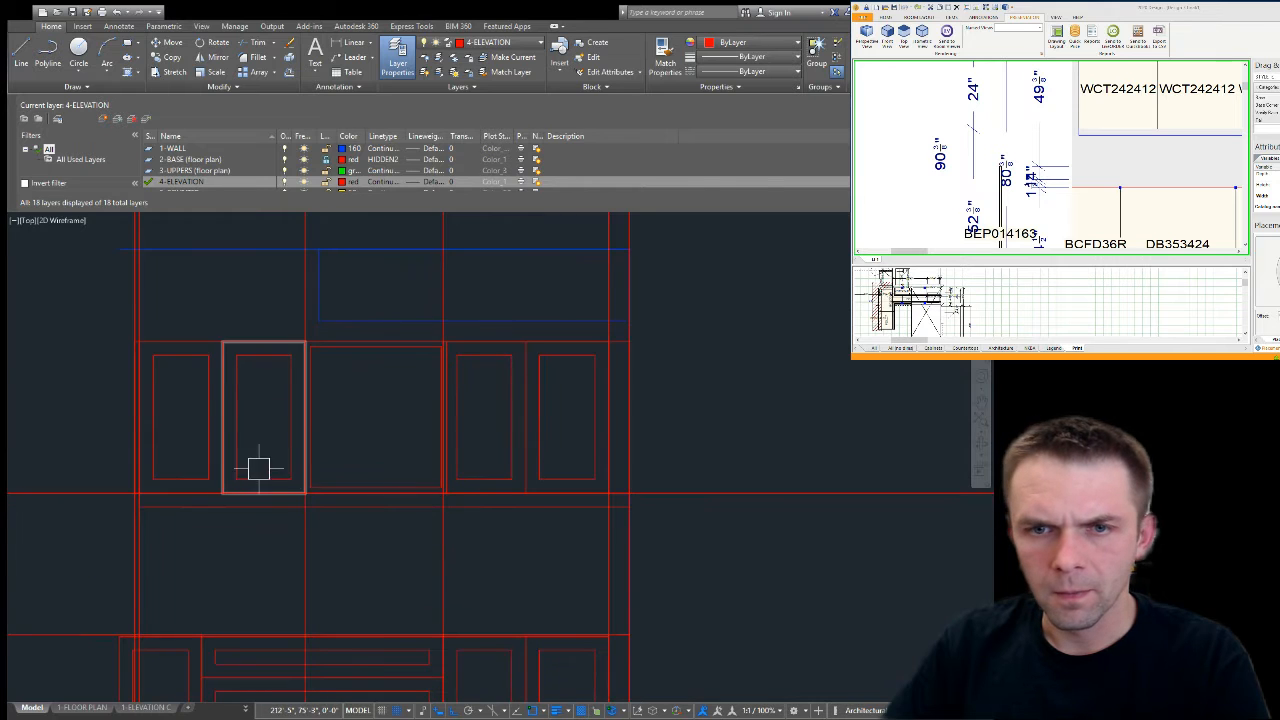
{"action": "scroll", "coordinate": [111, 357], "scroll_direction": "up", "scroll_amount": 4}
{"action": "scroll", "coordinate": [203, 368], "scroll_direction": "down", "scroll_amount": 3}
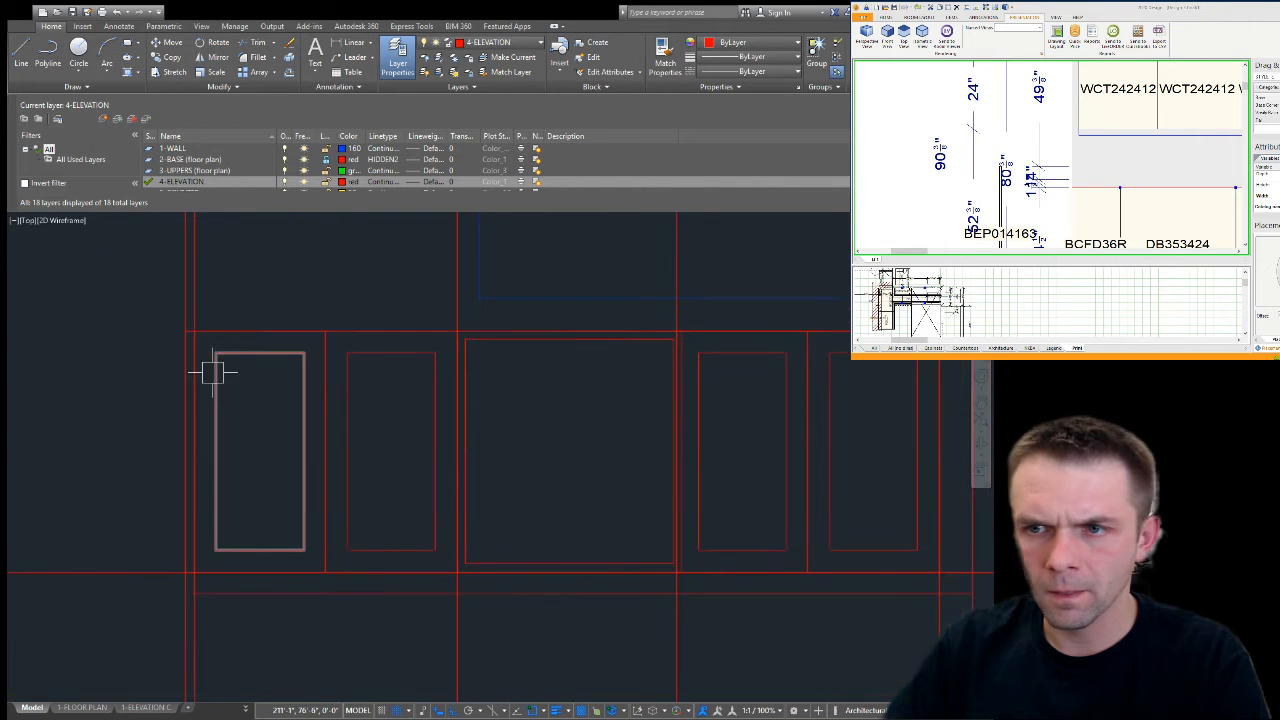
{"action": "scroll", "coordinate": [463, 329], "scroll_direction": "up", "scroll_amount": 5}
{"action": "scroll", "coordinate": [266, 383], "scroll_direction": "down", "scroll_amount": 6}
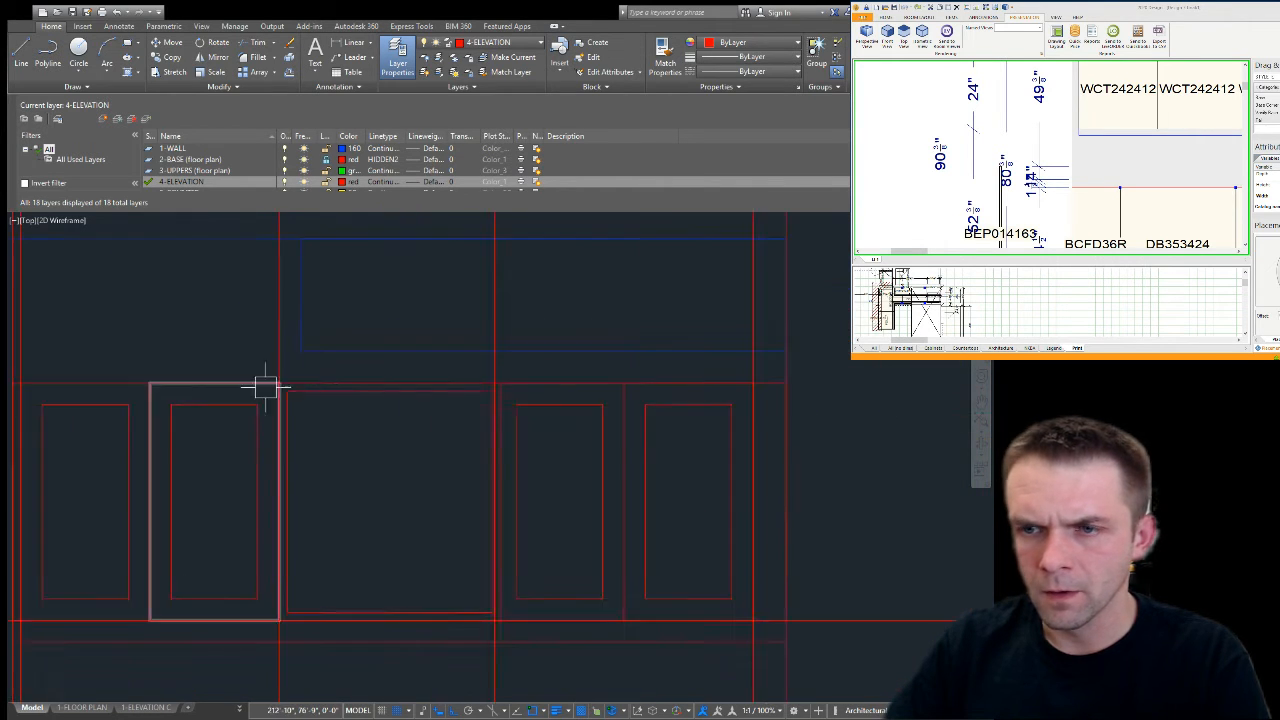
Step: Delete the misaligned outer and inner outlines of the middle upper cabinet
{"action": "scroll", "coordinate": [483, 387], "scroll_direction": "up", "scroll_amount": 3}
{"action": "scroll", "coordinate": [483, 387], "scroll_direction": "up", "scroll_amount": 2}
{"action": "left_click", "coordinate": [470, 402]}
{"action": "scroll", "coordinate": [490, 390], "scroll_direction": "down", "scroll_amount": 3}
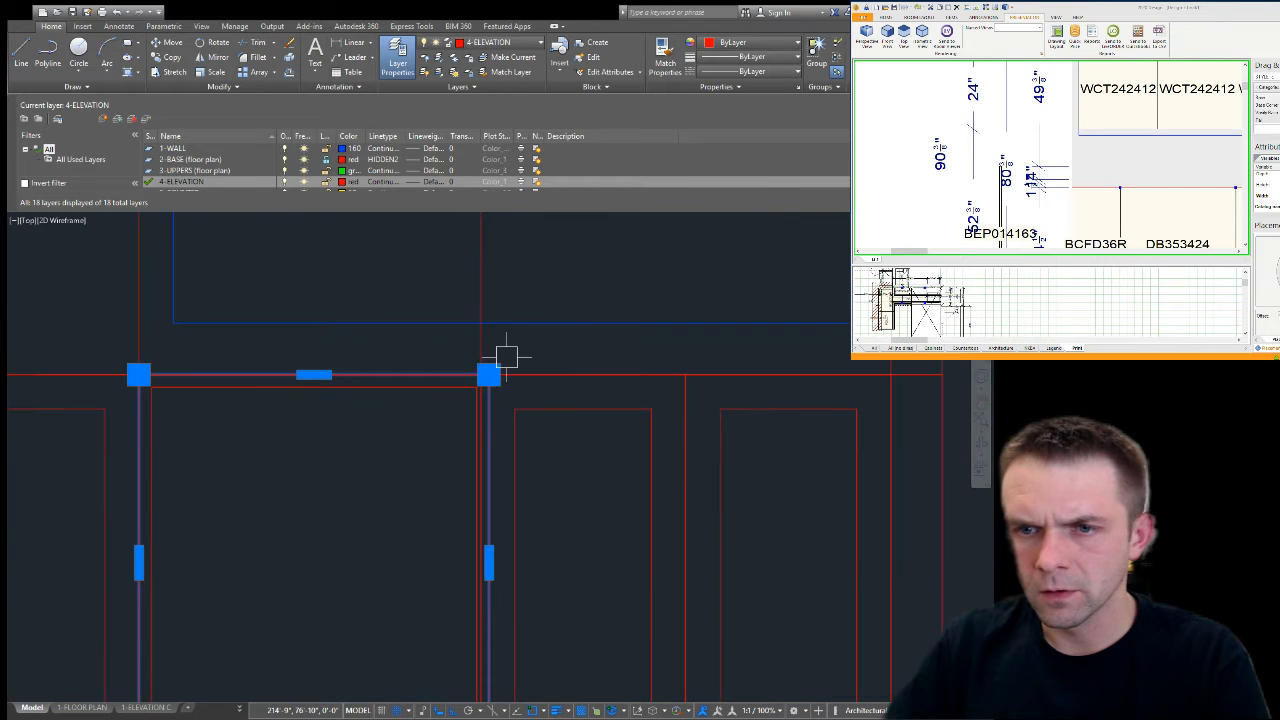
{"action": "scroll", "coordinate": [500, 429], "scroll_direction": "up", "scroll_amount": 3}
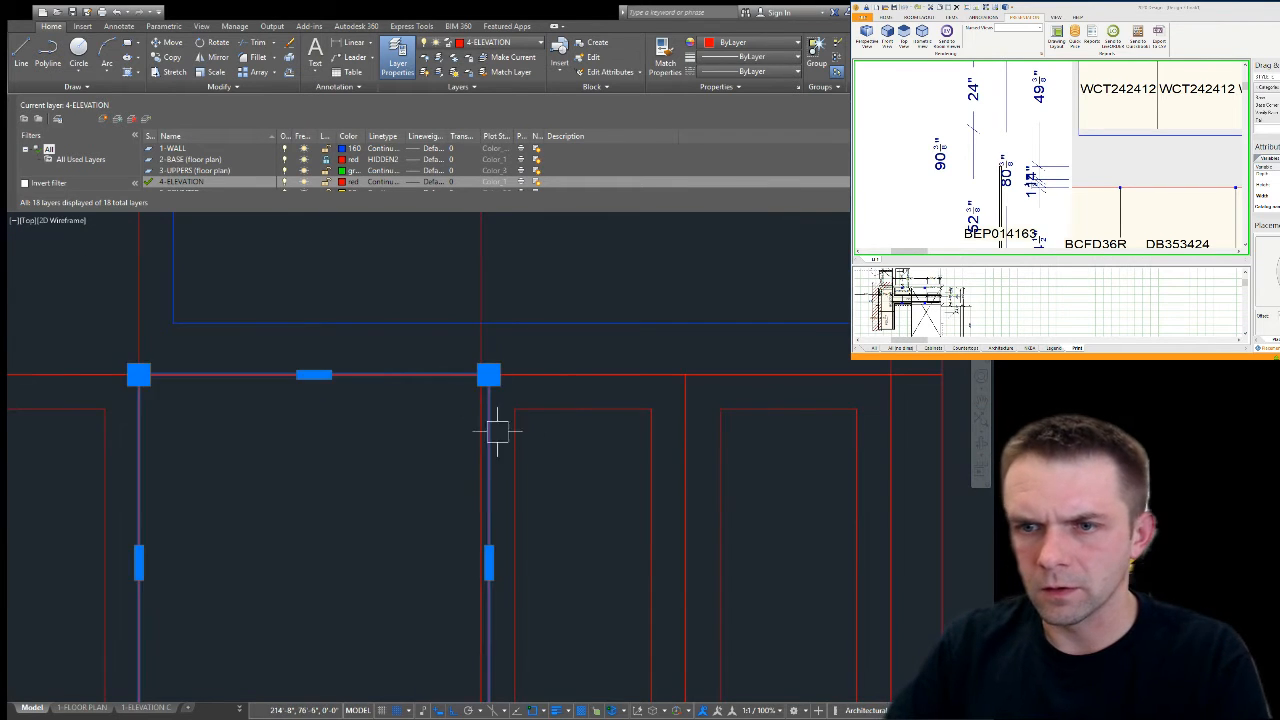
{"action": "scroll", "coordinate": [495, 470], "scroll_direction": "up", "scroll_amount": 2}
{"action": "left_click", "coordinate": [531, 516]}
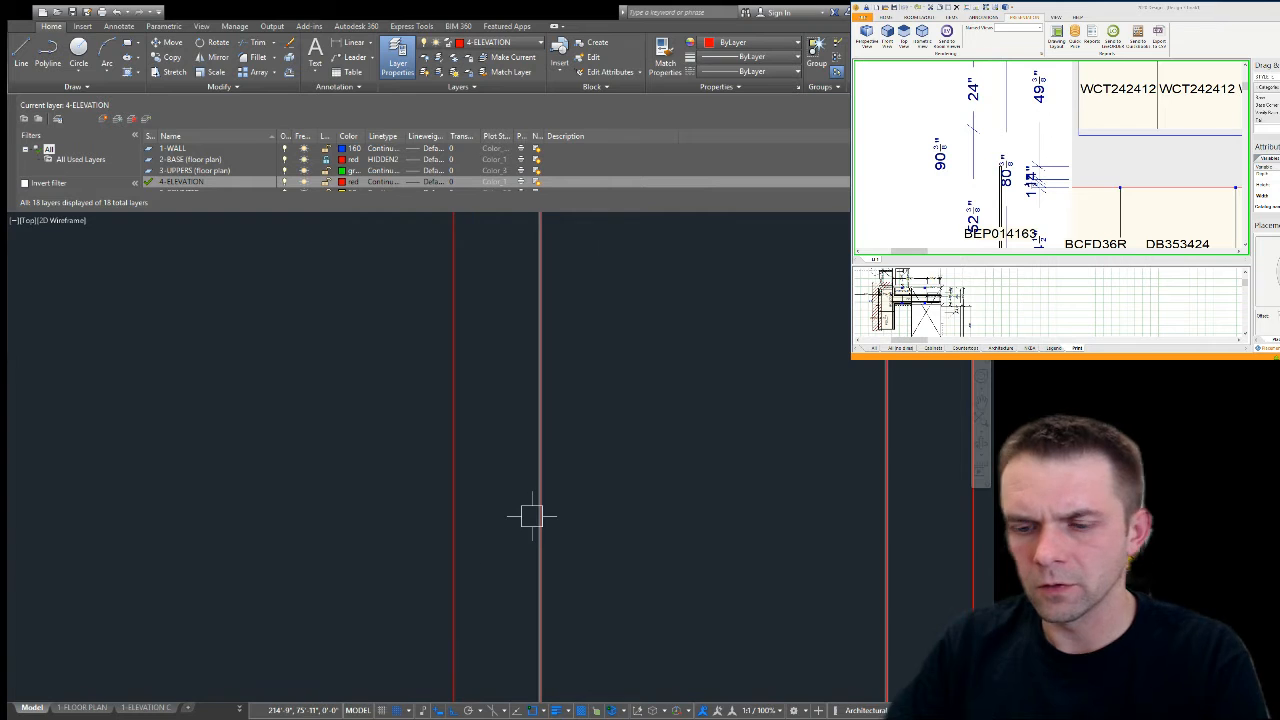
Step: Redraw the middle upper cabinet between the two door pairs, with an inset outline and a double-line shelf across it
{"action": "scroll", "coordinate": [560, 510], "scroll_direction": "down", "scroll_amount": 3}
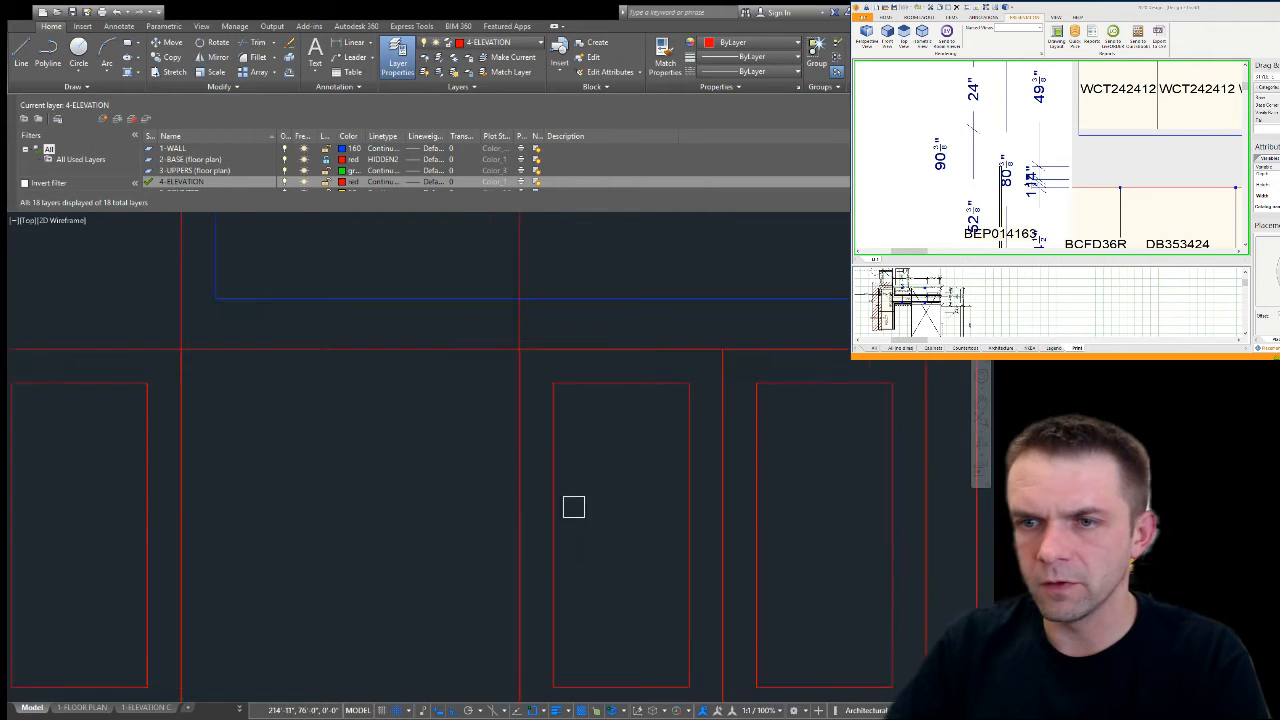
{"action": "scroll", "coordinate": [560, 375], "scroll_direction": "down", "scroll_amount": 2}
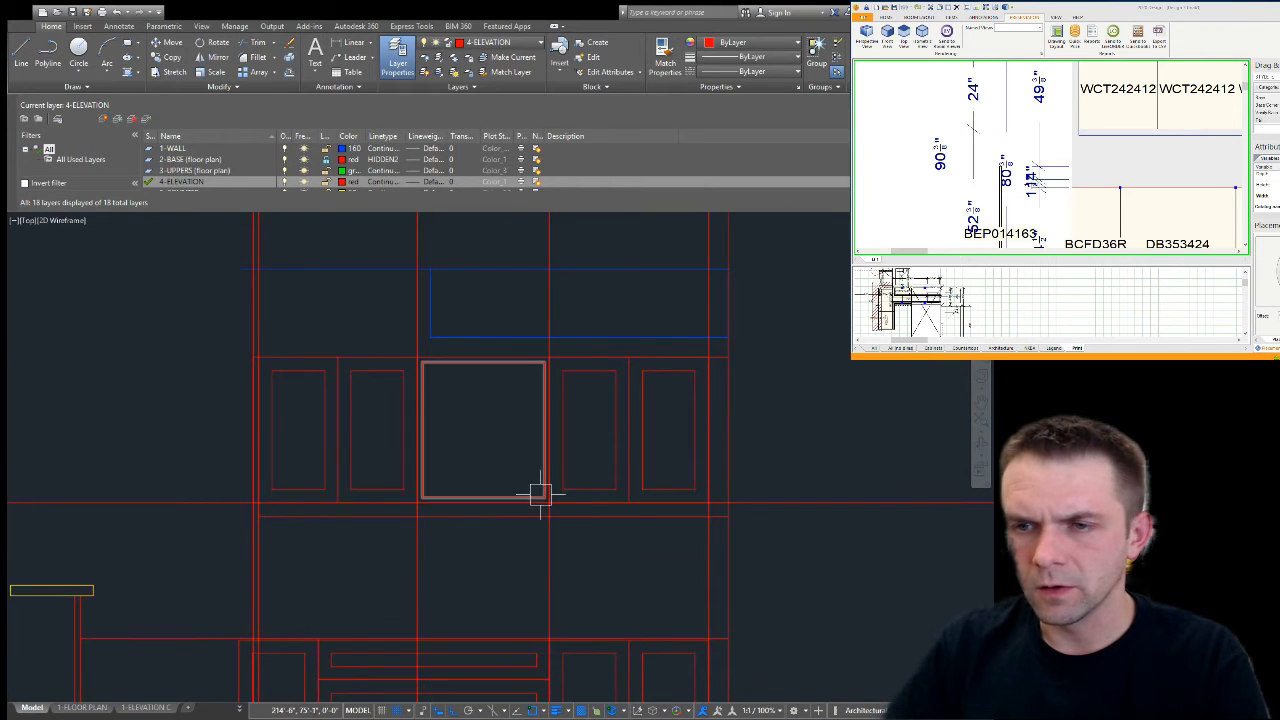
{"action": "scroll", "coordinate": [519, 449], "scroll_direction": "up", "scroll_amount": 1}
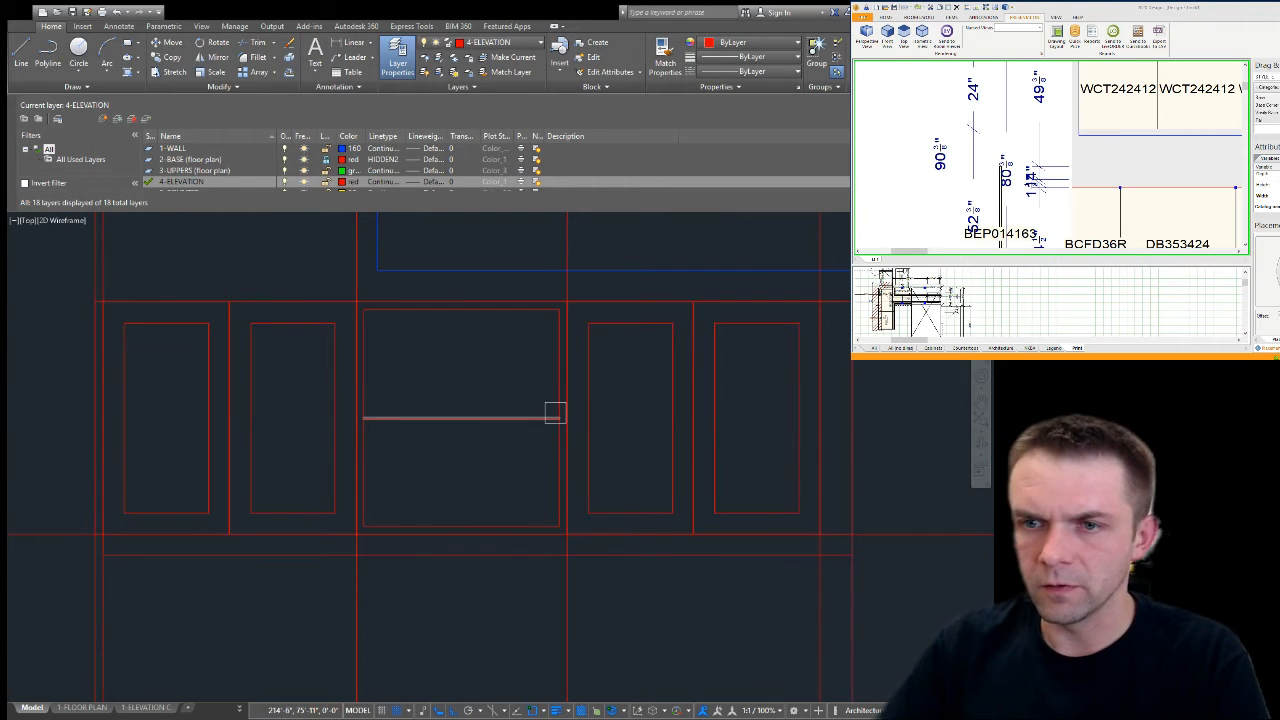
{"action": "left_click", "coordinate": [555, 417]}
{"action": "scroll", "coordinate": [500, 415], "scroll_direction": "down", "scroll_amount": 3}
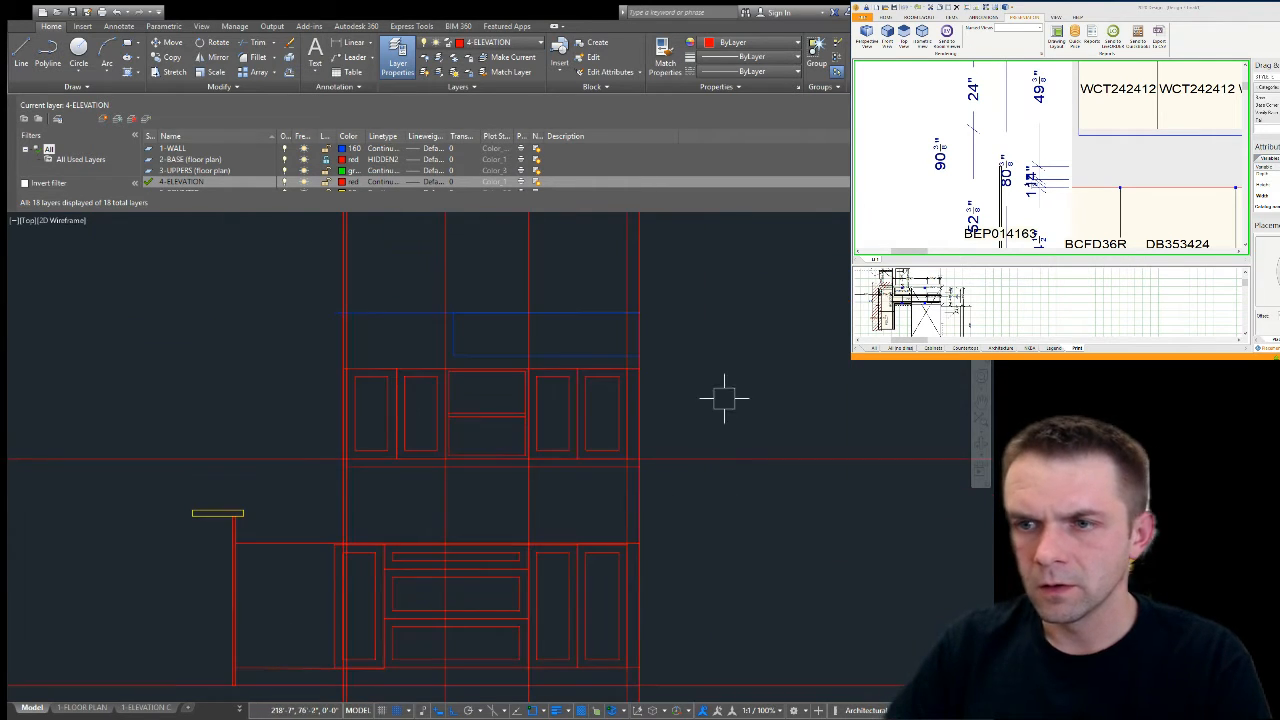
Step: Delete the leftover vertical and horizontal construction lines running through the elevation
{"action": "scroll", "coordinate": [697, 334], "scroll_direction": "down", "scroll_amount": 2}
{"action": "key", "text": "Delete"}
{"action": "left_click", "coordinate": [684, 474]}
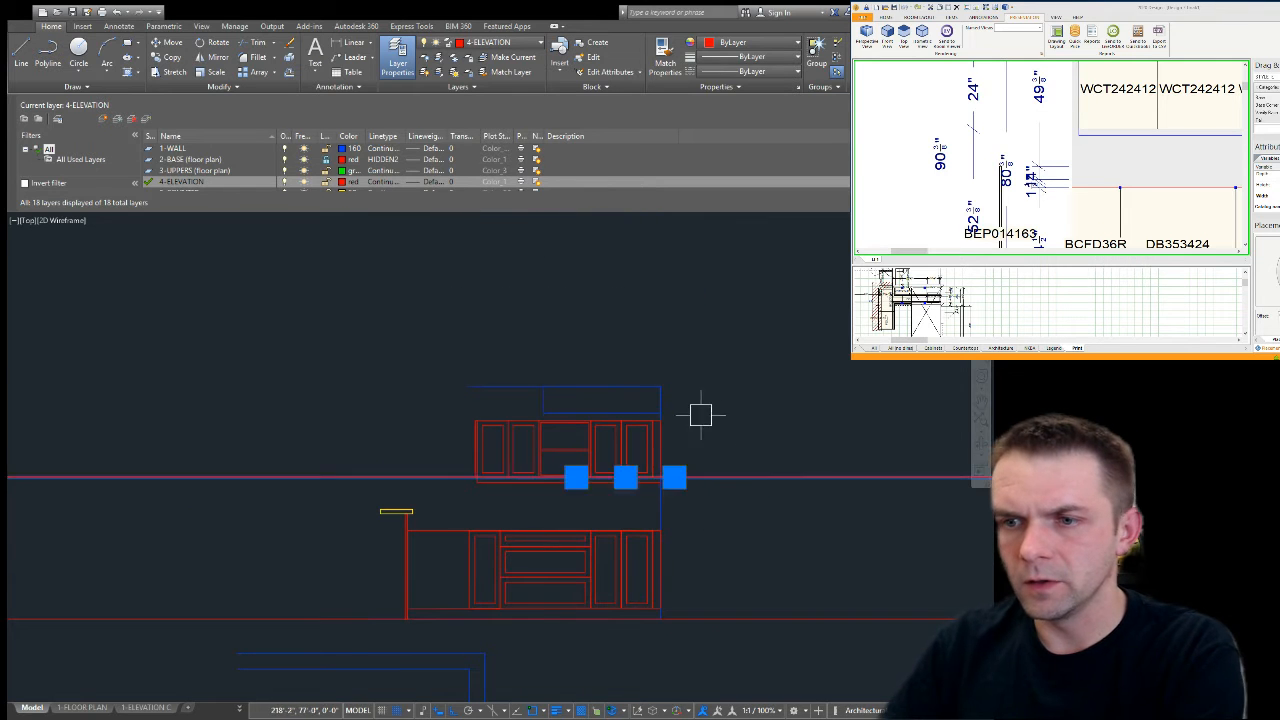
{"action": "key", "text": "Delete"}
{"action": "scroll", "coordinate": [373, 456], "scroll_direction": "down", "scroll_amount": 2}
{"action": "left_click", "coordinate": [656, 558]}
{"action": "key", "text": "Delete"}
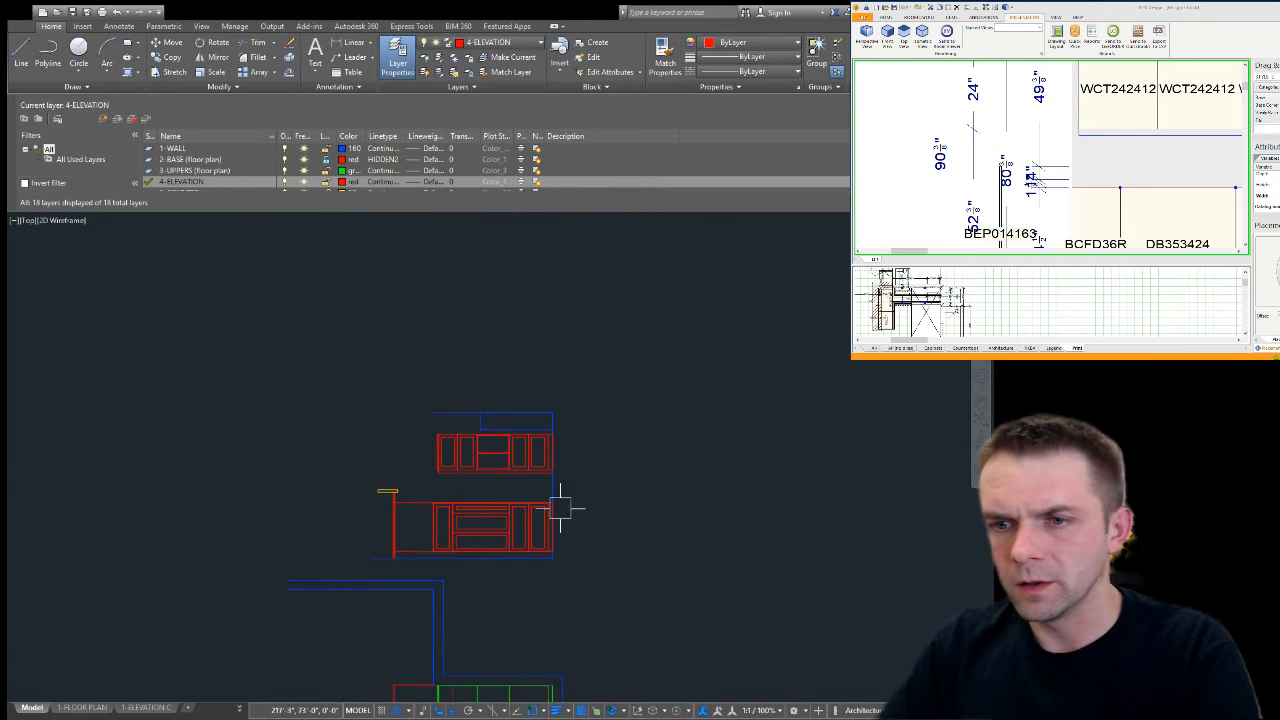
Step: Make 12-MEASURMENTS the current layer and add a horizontal dimension below the filler at the base cabinets' wall end
{"action": "scroll", "coordinate": [473, 532], "scroll_direction": "up", "scroll_amount": 4}
{"action": "scroll", "coordinate": [500, 350], "scroll_direction": "down", "scroll_amount": 4}
{"action": "scroll", "coordinate": [560, 300], "scroll_direction": "up", "scroll_amount": 3}
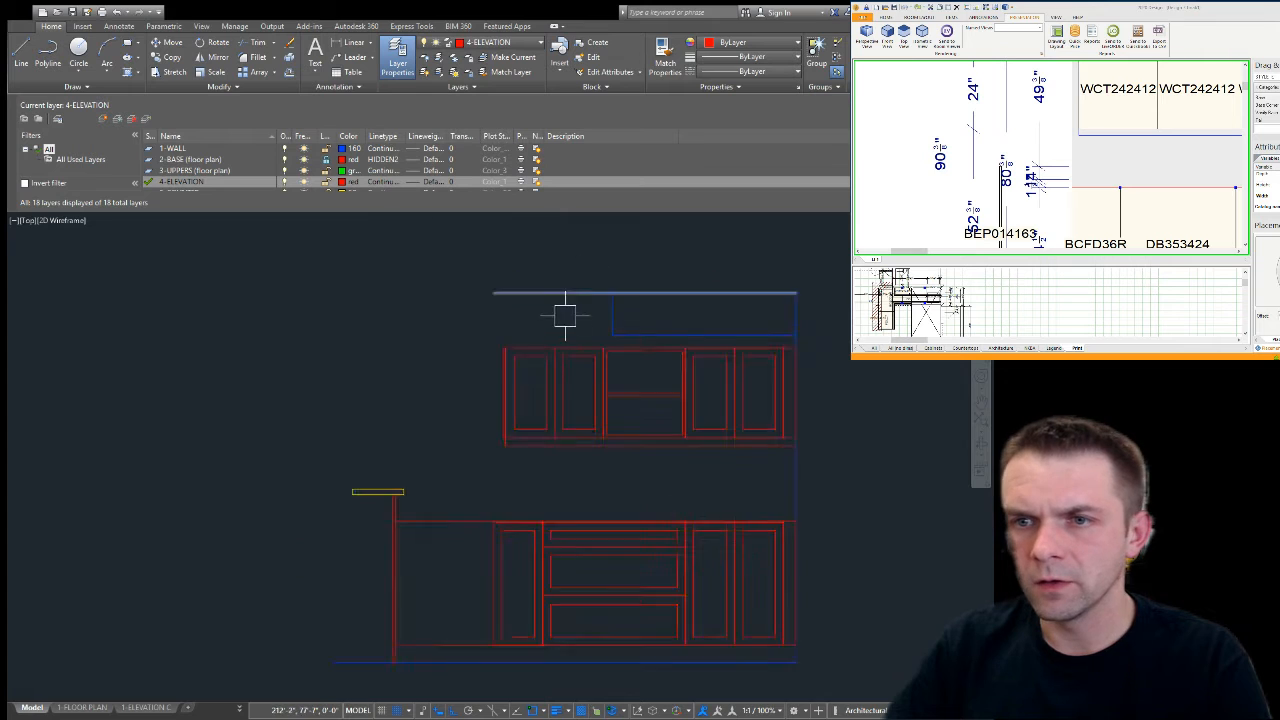
{"action": "scroll", "coordinate": [400, 340], "scroll_direction": "up", "scroll_amount": 4}
{"action": "scroll", "coordinate": [380, 380], "scroll_direction": "down", "scroll_amount": 4}
{"action": "scroll", "coordinate": [390, 395], "scroll_direction": "up", "scroll_amount": 5}
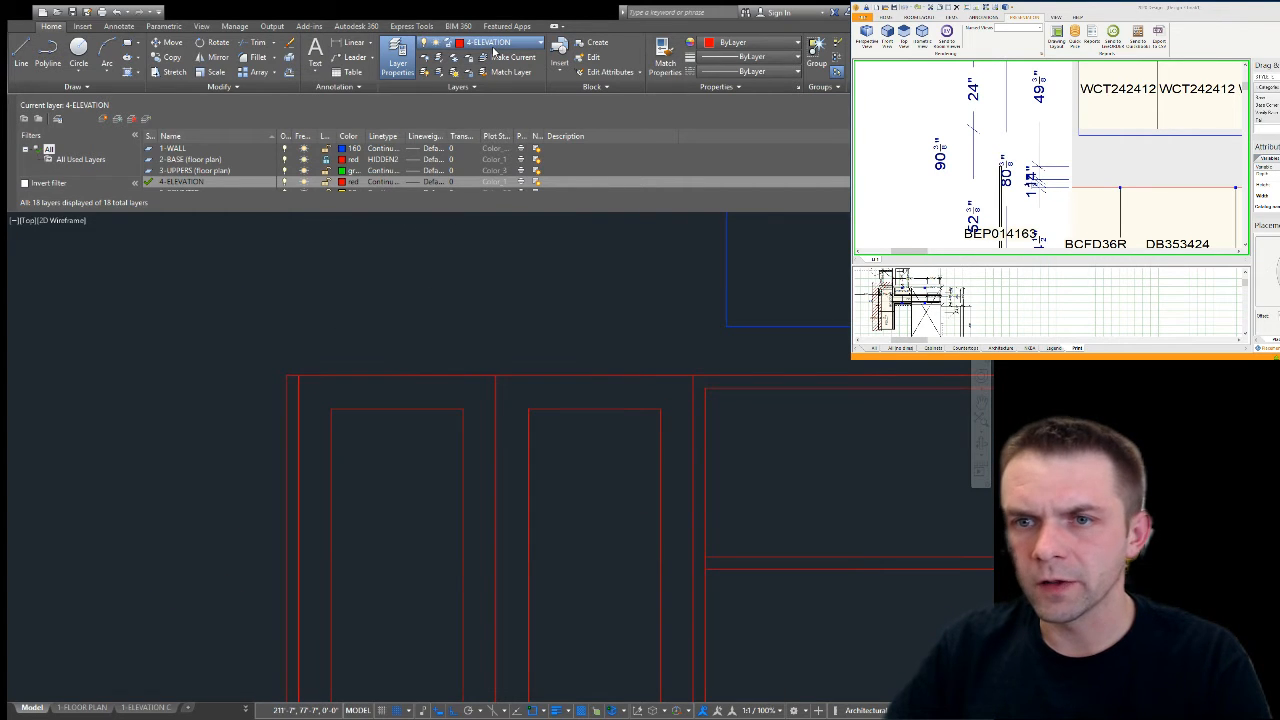
{"action": "left_click", "coordinate": [487, 238]}
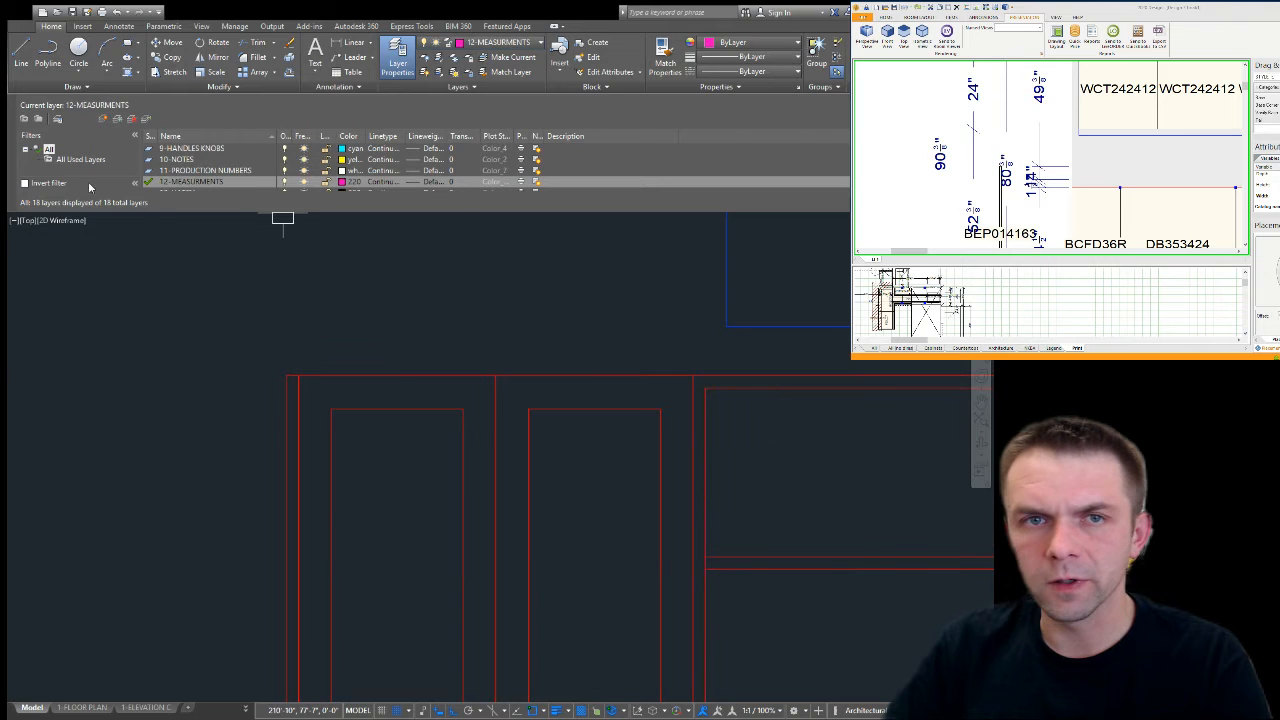
{"action": "scroll", "coordinate": [531, 196], "scroll_direction": "down", "scroll_amount": 1}
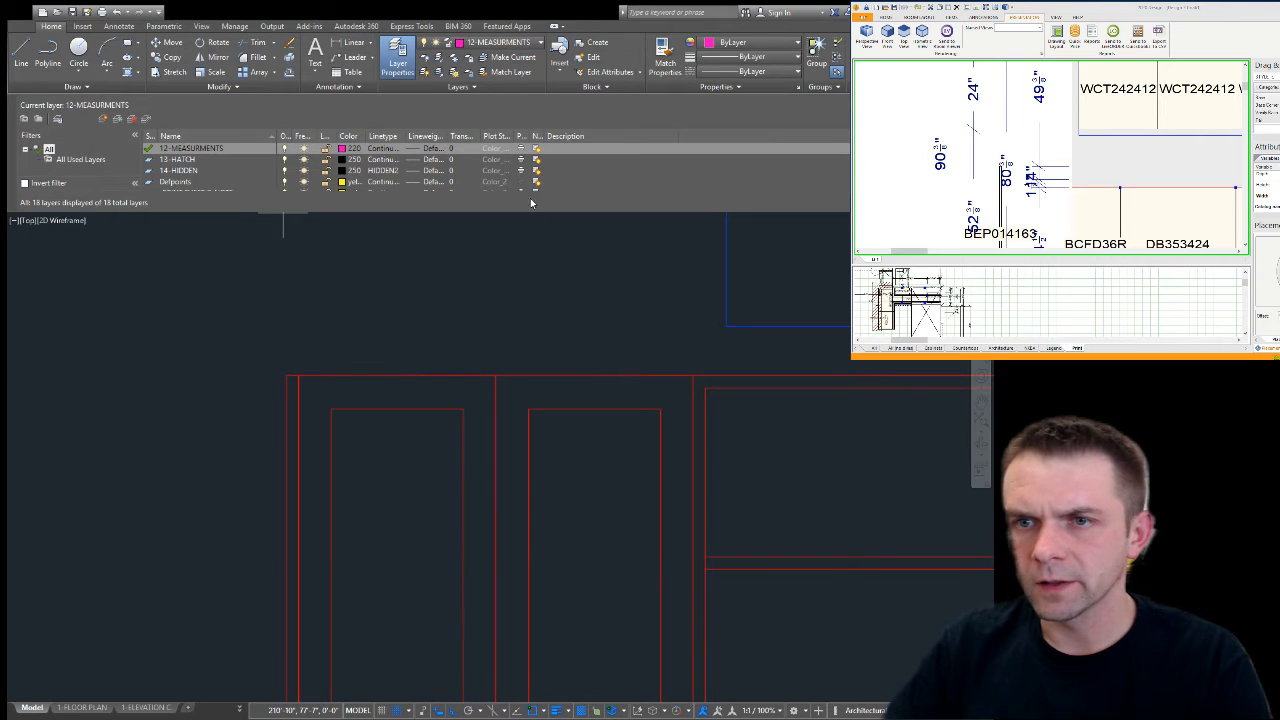
{"action": "scroll", "coordinate": [514, 223], "scroll_direction": "down", "scroll_amount": 4}
{"action": "scroll", "coordinate": [571, 357], "scroll_direction": "up", "scroll_amount": 5}
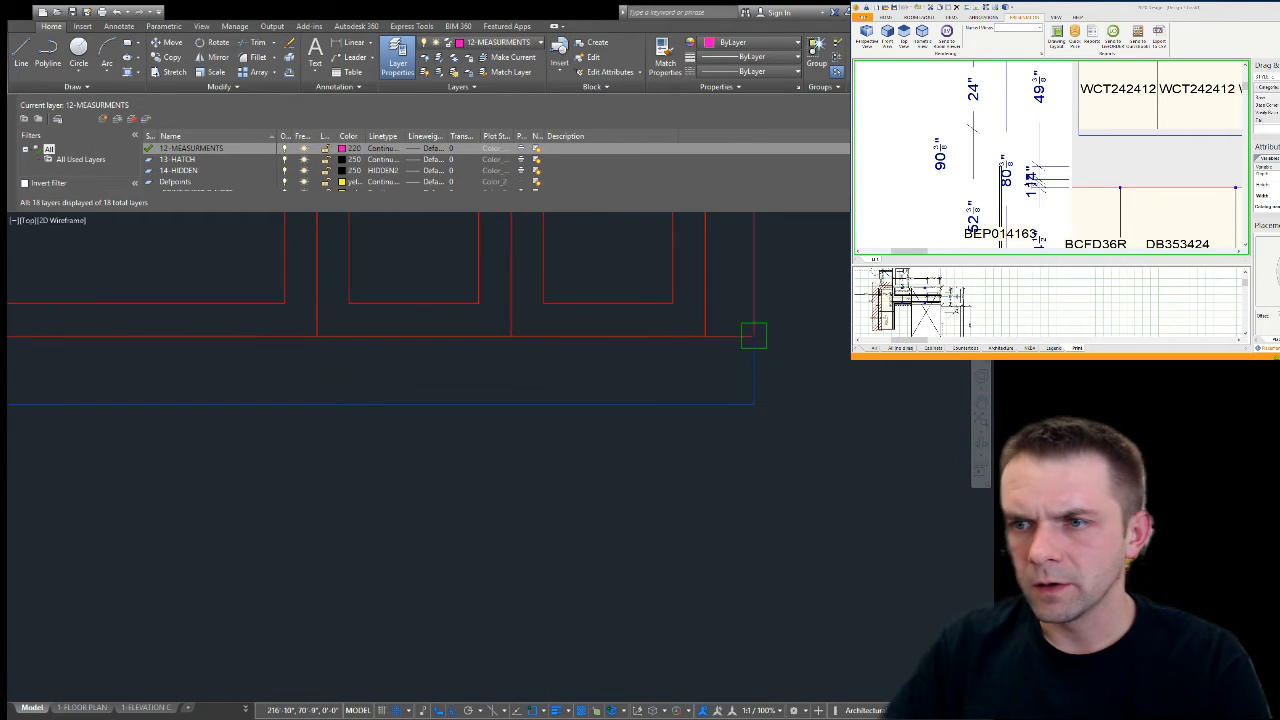
{"action": "left_click", "coordinate": [705, 336]}
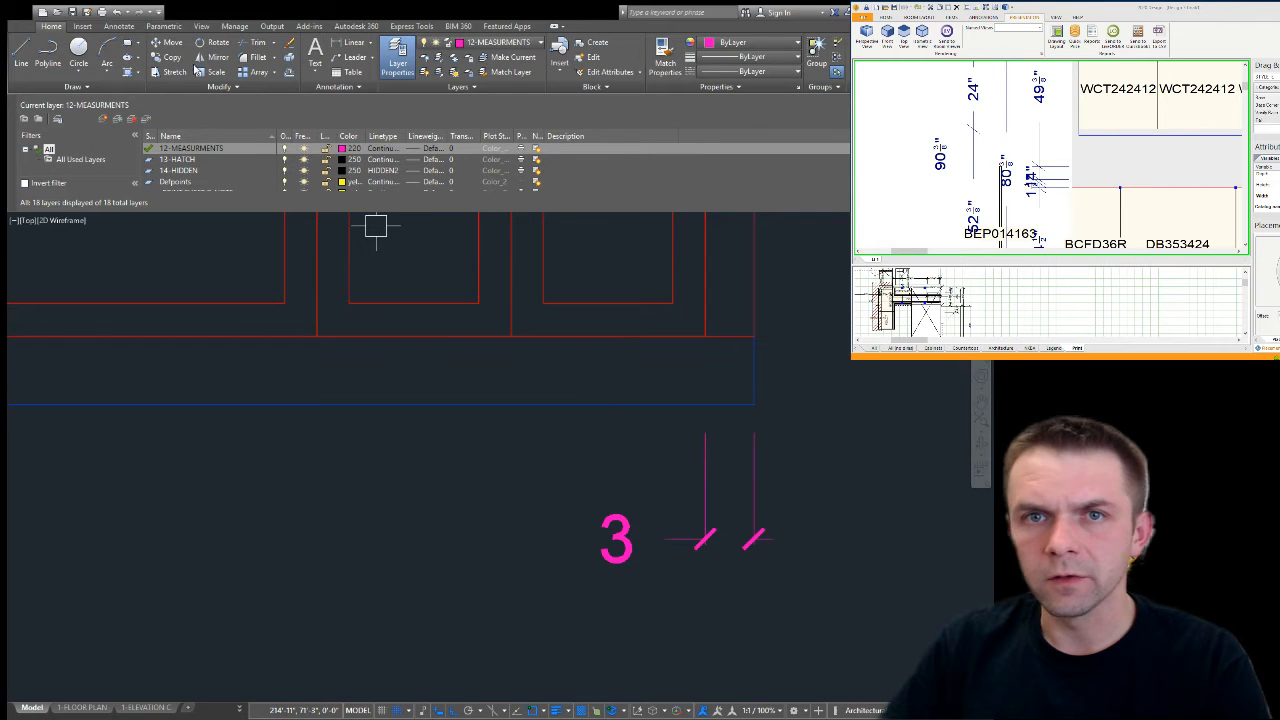
Step: Continue the dimension chain below the base cabinets, from the filler across each cabinet width to the outer face of the end panel
{"action": "left_click", "coordinate": [119, 27]}
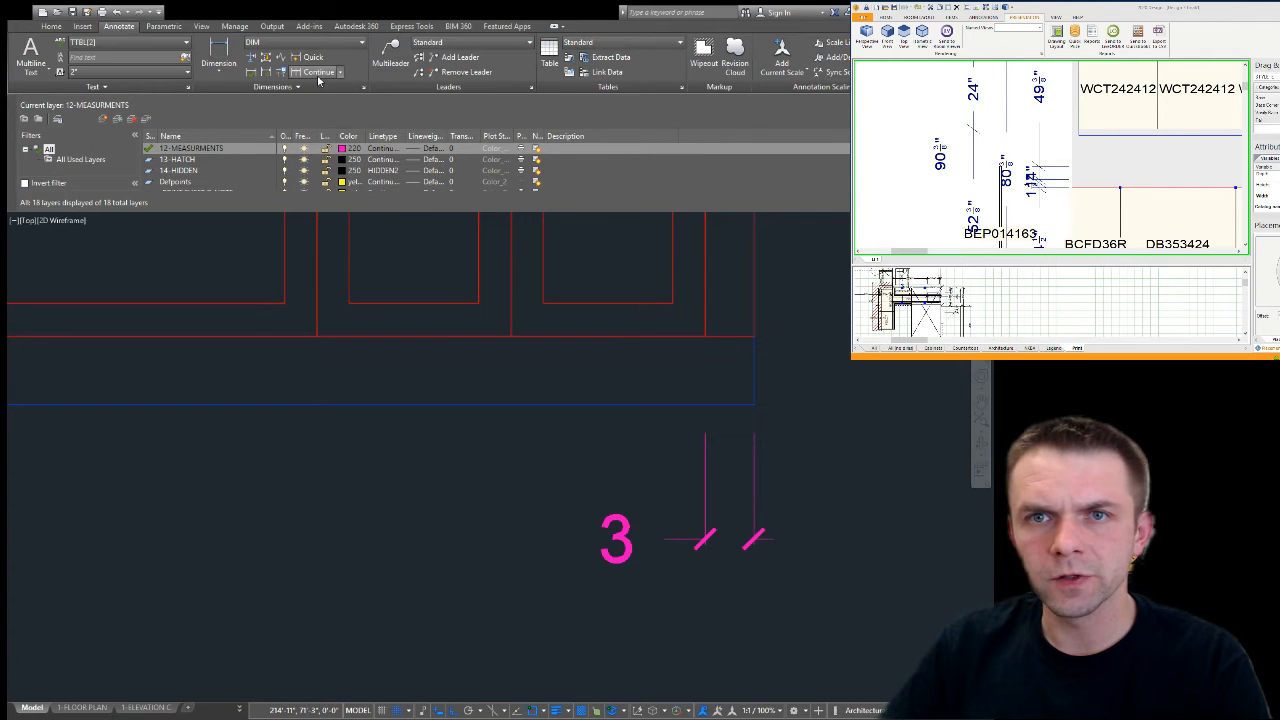
{"action": "left_click", "coordinate": [317, 336]}
{"action": "scroll", "coordinate": [900, 443], "scroll_direction": "down", "scroll_amount": 4}
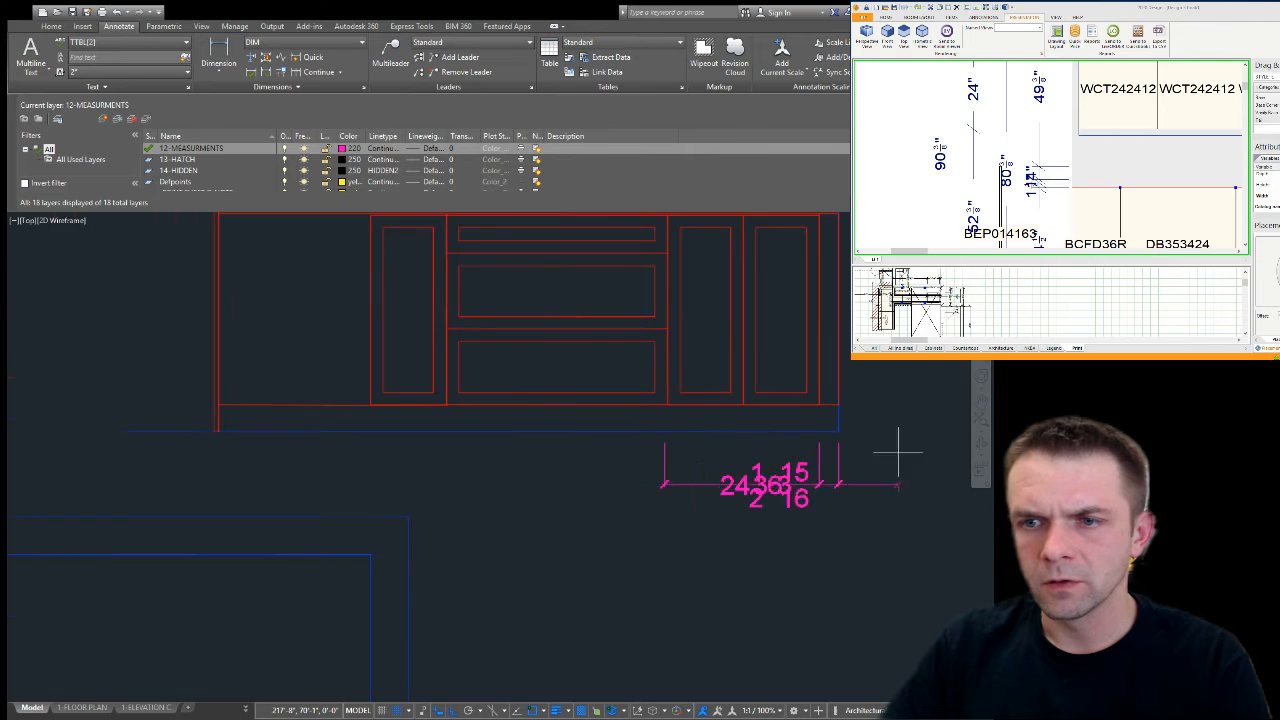
{"action": "left_click", "coordinate": [446, 404]}
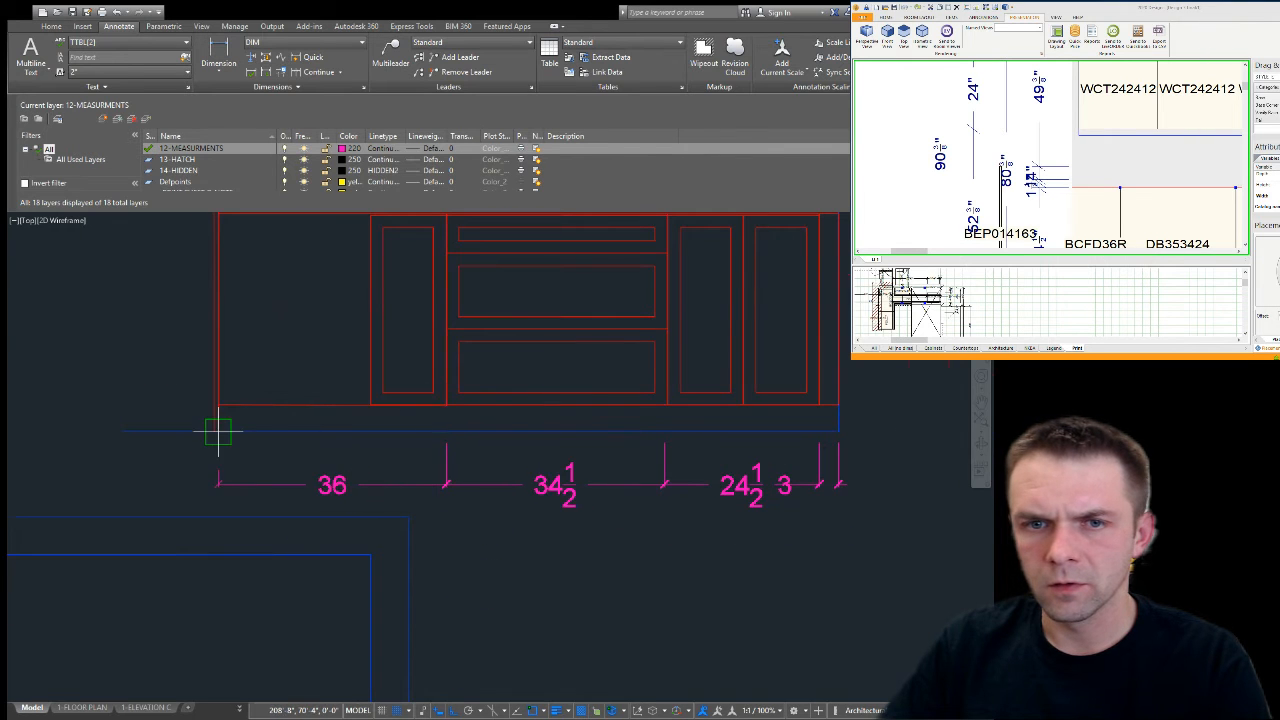
{"action": "scroll", "coordinate": [218, 433], "scroll_direction": "up", "scroll_amount": 4}
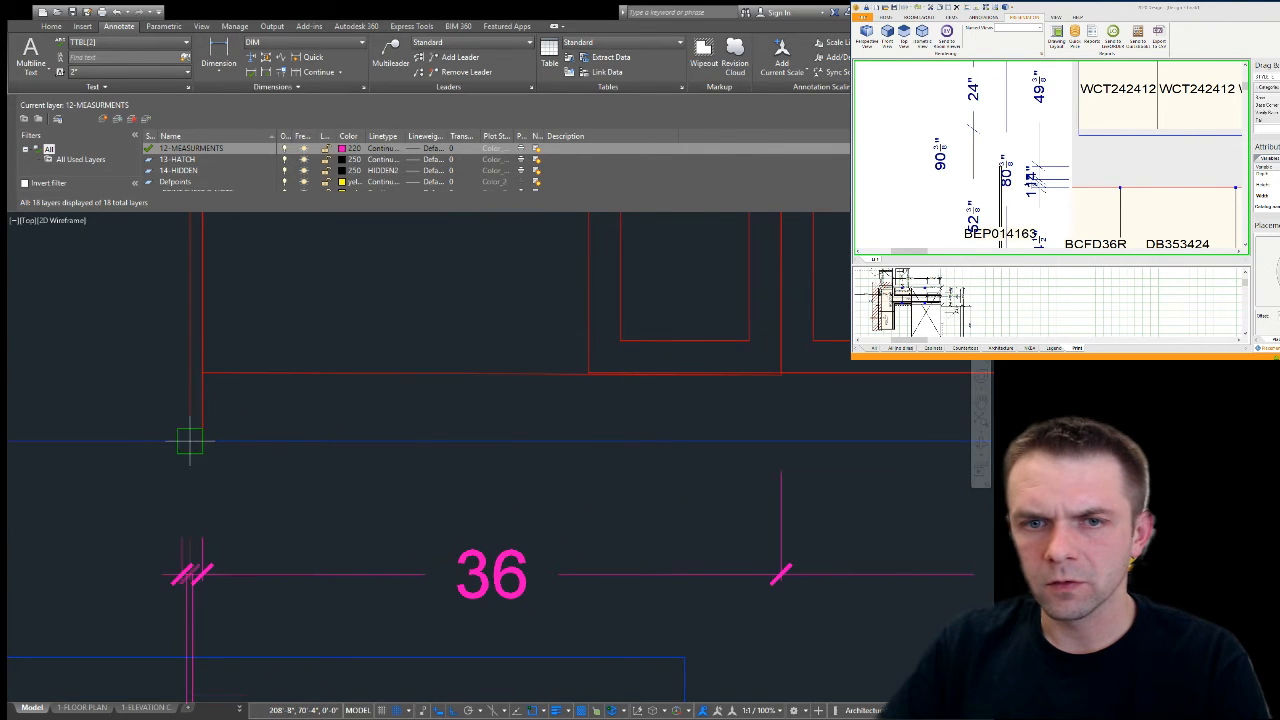
{"action": "left_click", "coordinate": [190, 441]}
{"action": "key", "text": "Escape"}
{"action": "scroll", "coordinate": [373, 310], "scroll_direction": "down", "scroll_amount": 3}
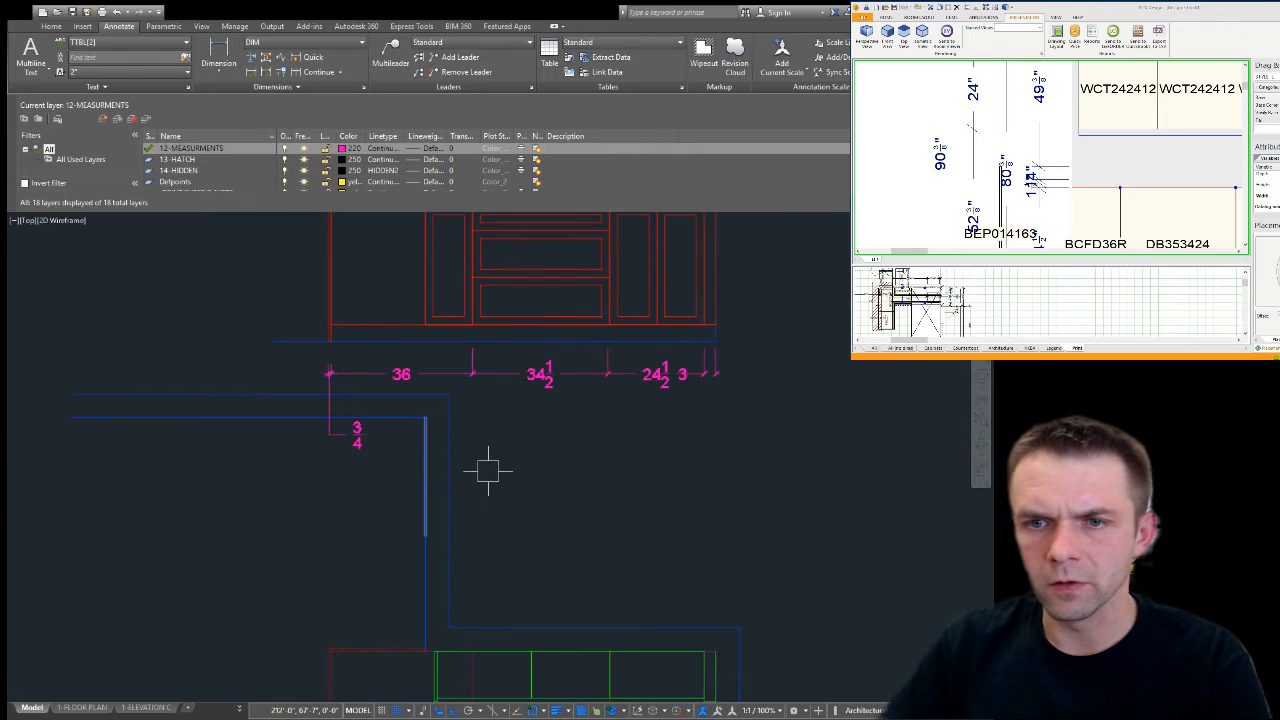
Step: Try to move the floor plan farther down from the dimensioned elevation, and undo the move
{"action": "scroll", "coordinate": [508, 480], "scroll_direction": "down", "scroll_amount": 5}
{"action": "left_click", "coordinate": [567, 590]}
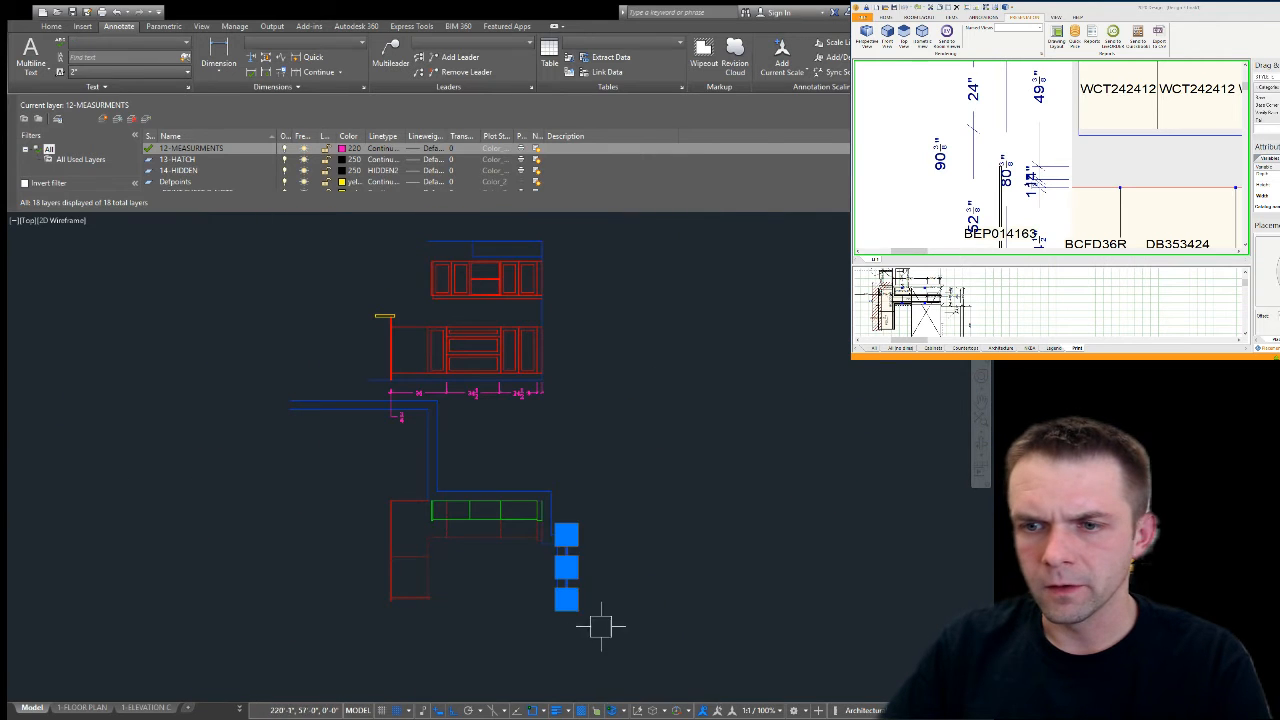
{"action": "left_click", "coordinate": [636, 643]}
{"action": "left_click", "coordinate": [268, 443]}
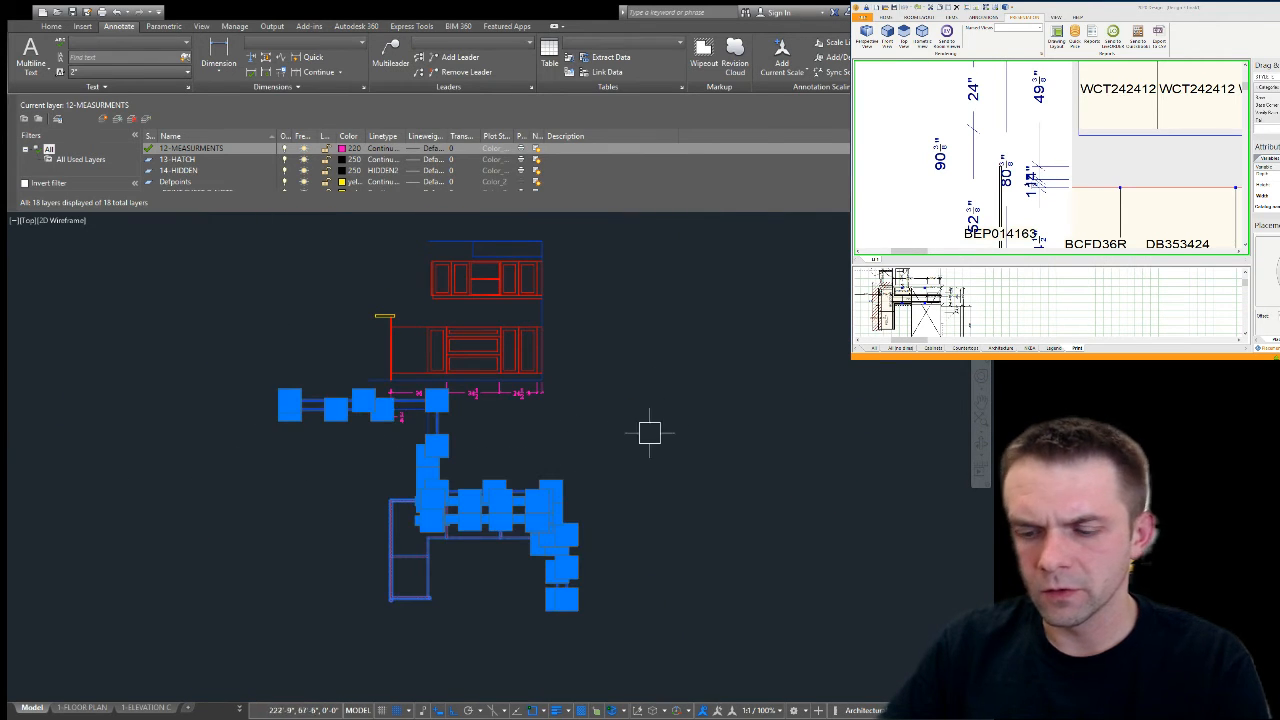
{"action": "type", "text": "m"}
{"action": "key", "text": "space"}
{"action": "left_click", "coordinate": [664, 404]}
{"action": "left_click", "coordinate": [677, 467]}
{"action": "key", "text": "ctrl+z"}
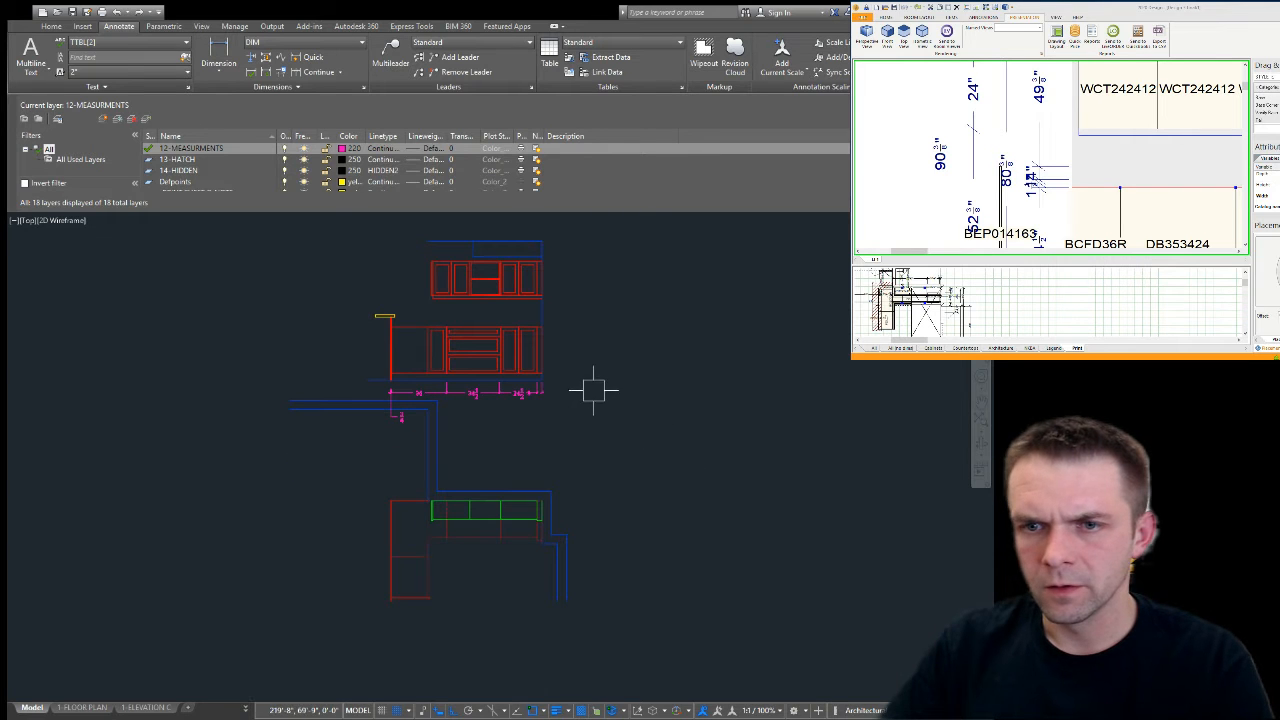
Step: Try to delete the upper vertical segment of the floor plan's inner wall line
{"action": "left_click", "coordinate": [621, 630]}
{"action": "left_click", "coordinate": [318, 452]}
{"action": "scroll", "coordinate": [400, 430], "scroll_direction": "up", "scroll_amount": 6}
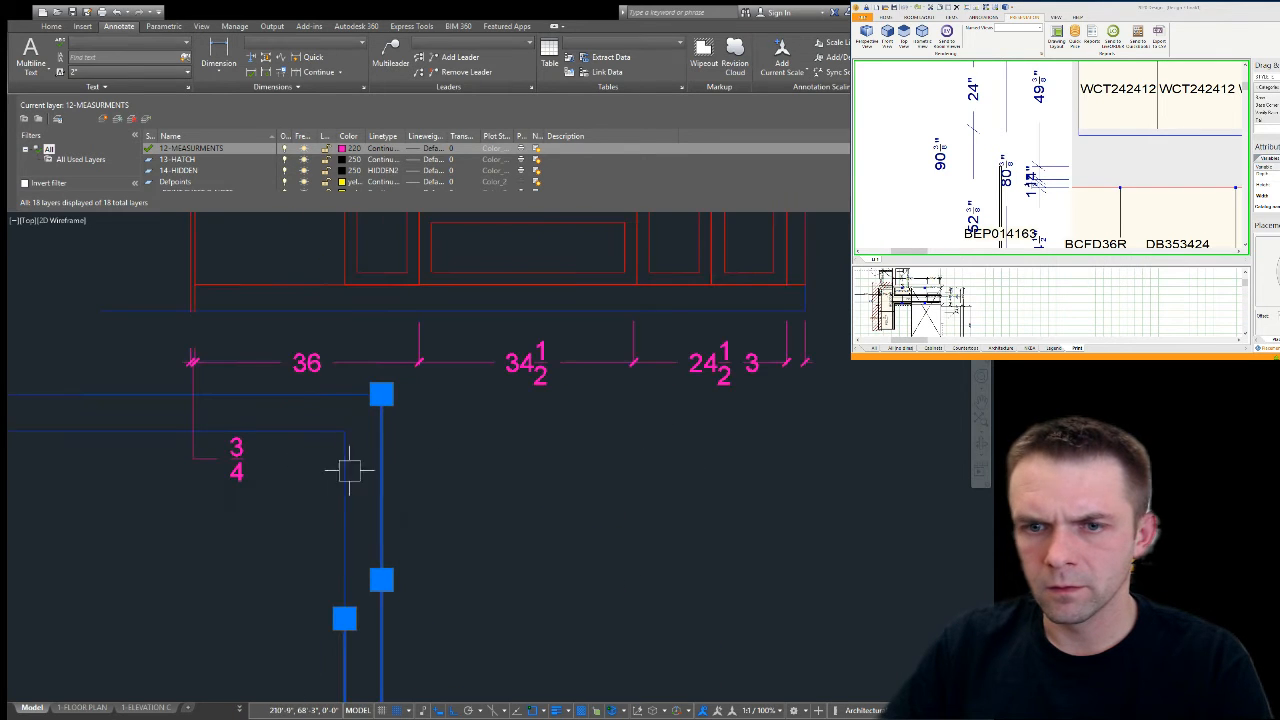
{"action": "key", "text": "Escape"}
{"action": "left_click", "coordinate": [347, 498]}
{"action": "key", "text": "Delete"}
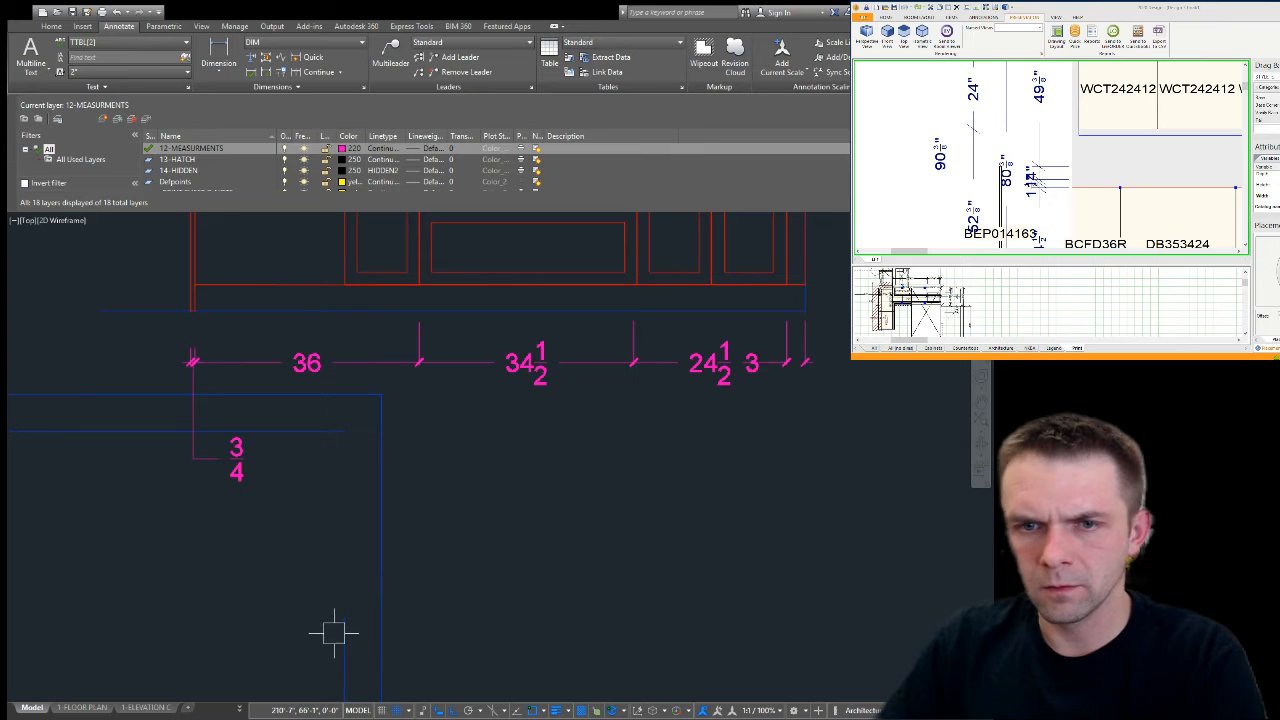
Step: Stretch the inner wall line's upper end along the horizontal wall to form an angled corner, and delete the leftover horizontal segment
{"action": "left_click", "coordinate": [340, 505]}
{"action": "left_click", "coordinate": [344, 432]}
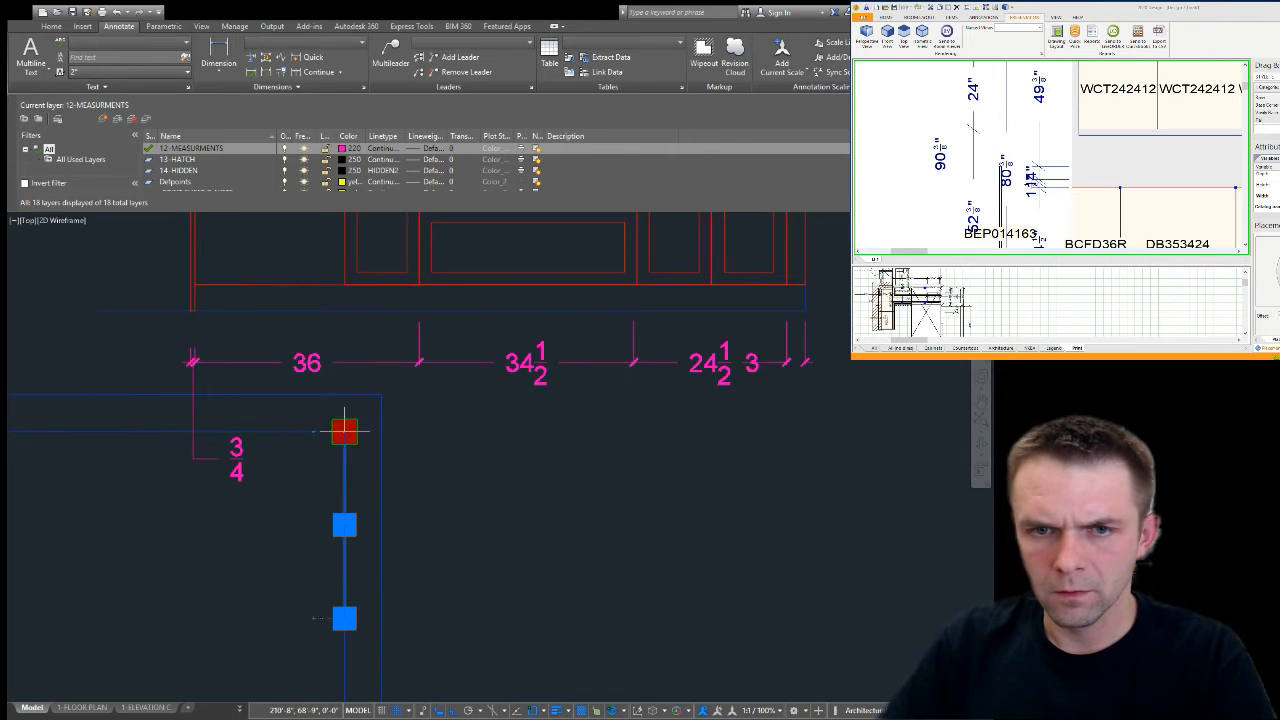
{"action": "left_click", "coordinate": [157, 432]}
{"action": "key", "text": "Escape"}
{"action": "left_click", "coordinate": [305, 434]}
{"action": "key", "text": "Delete"}
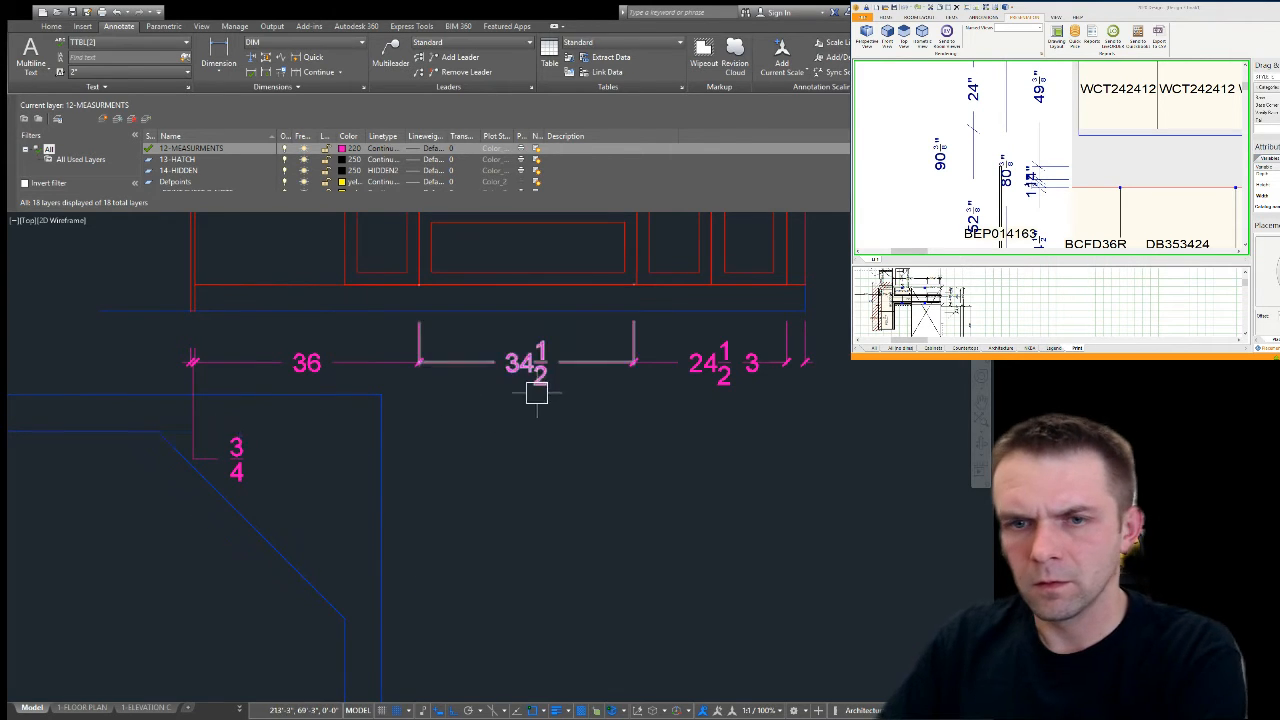
Step: Try to move the floor plan with its angled wall corner downward, check the cabinets against the walls, and undo the move
{"action": "scroll", "coordinate": [541, 394], "scroll_direction": "down", "scroll_amount": 2}
{"action": "scroll", "coordinate": [390, 402], "scroll_direction": "down", "scroll_amount": 4}
{"action": "left_click", "coordinate": [643, 652]}
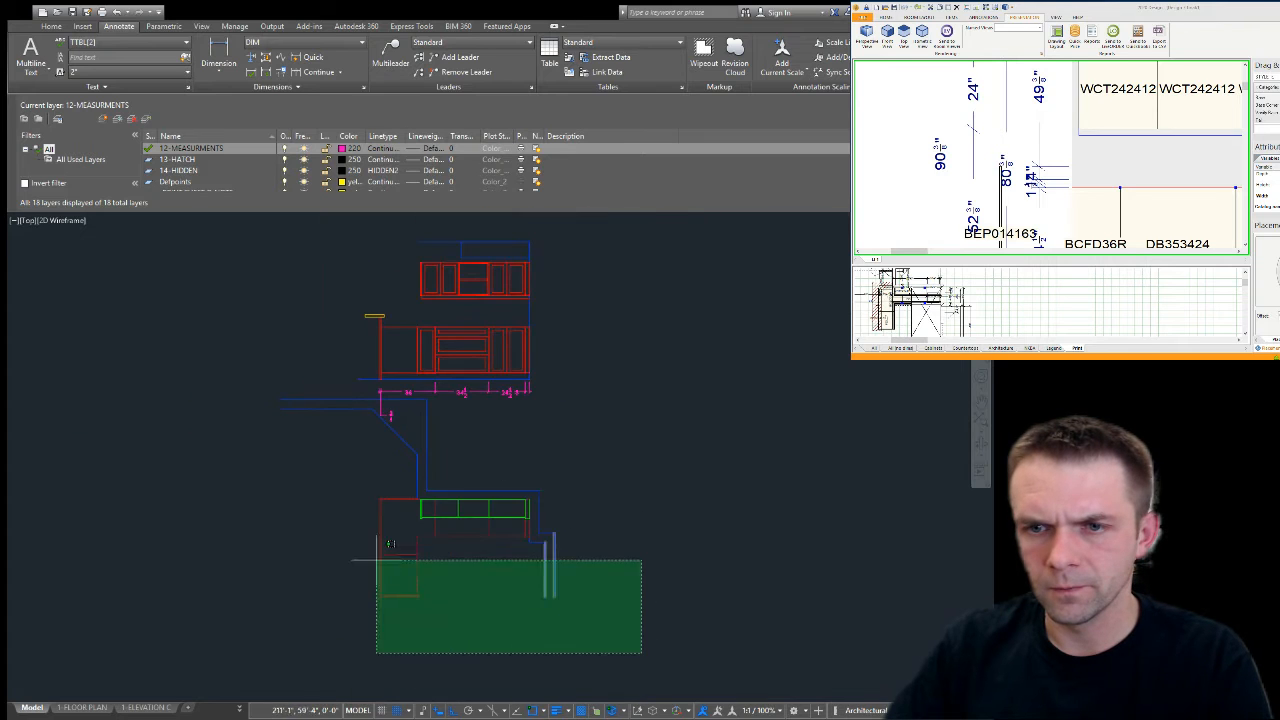
{"action": "left_click", "coordinate": [224, 400]}
{"action": "scroll", "coordinate": [300, 423], "scroll_direction": "up", "scroll_amount": 3}
{"action": "scroll", "coordinate": [260, 306], "scroll_direction": "down", "scroll_amount": 3}
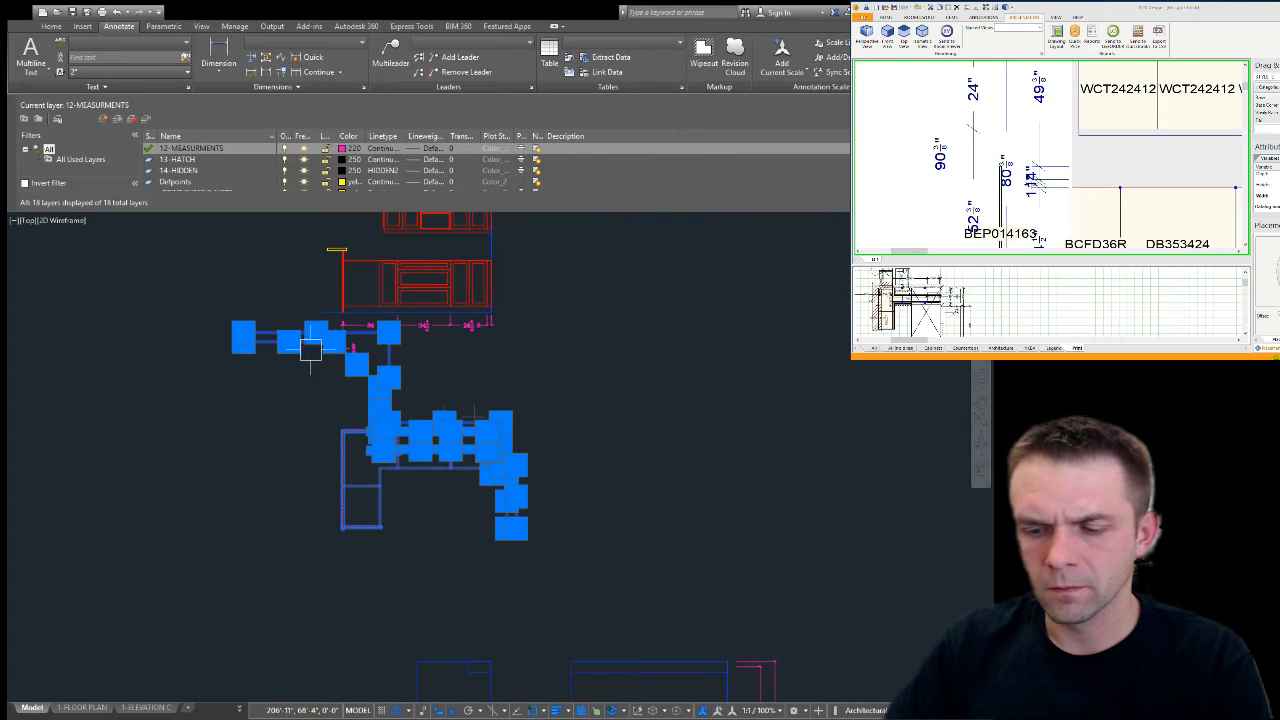
{"action": "key", "text": "Escape"}
{"action": "left_click", "coordinate": [681, 362]}
{"action": "left_click", "coordinate": [672, 422]}
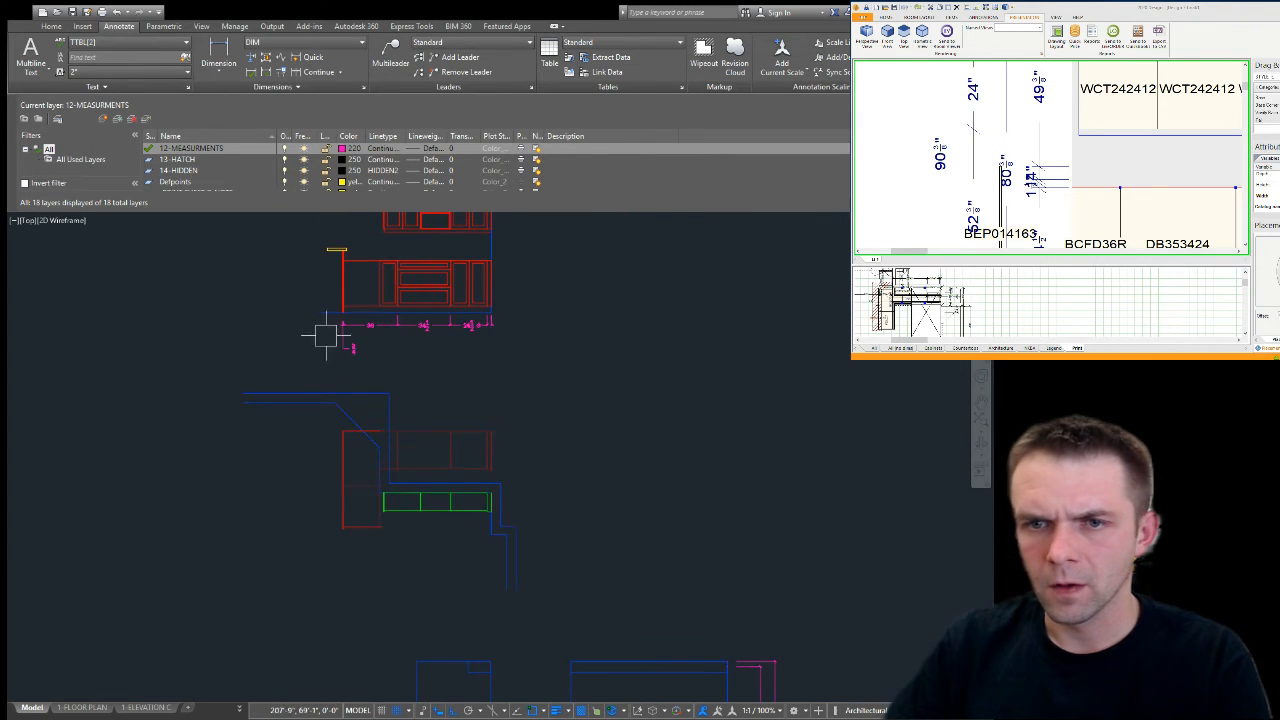
{"action": "scroll", "coordinate": [374, 423], "scroll_direction": "up", "scroll_amount": 4}
{"action": "scroll", "coordinate": [389, 418], "scroll_direction": "down", "scroll_amount": 2}
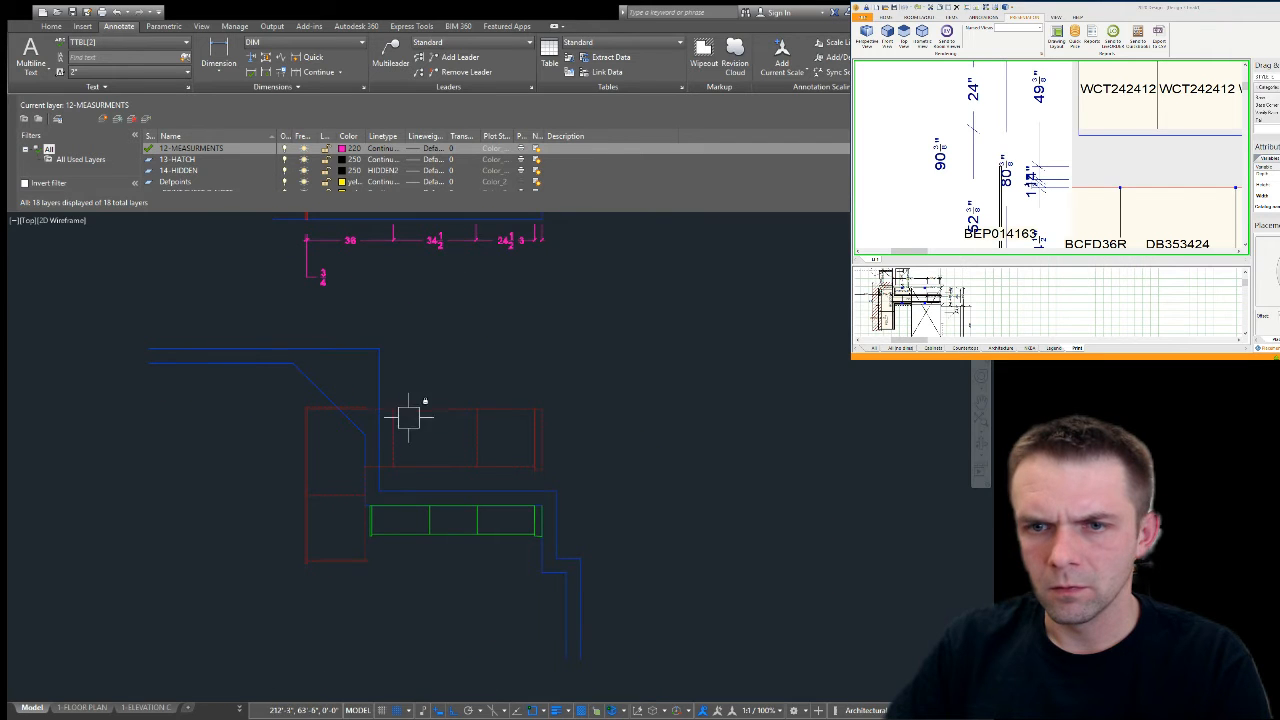
{"action": "scroll", "coordinate": [512, 405], "scroll_direction": "down", "scroll_amount": 2}
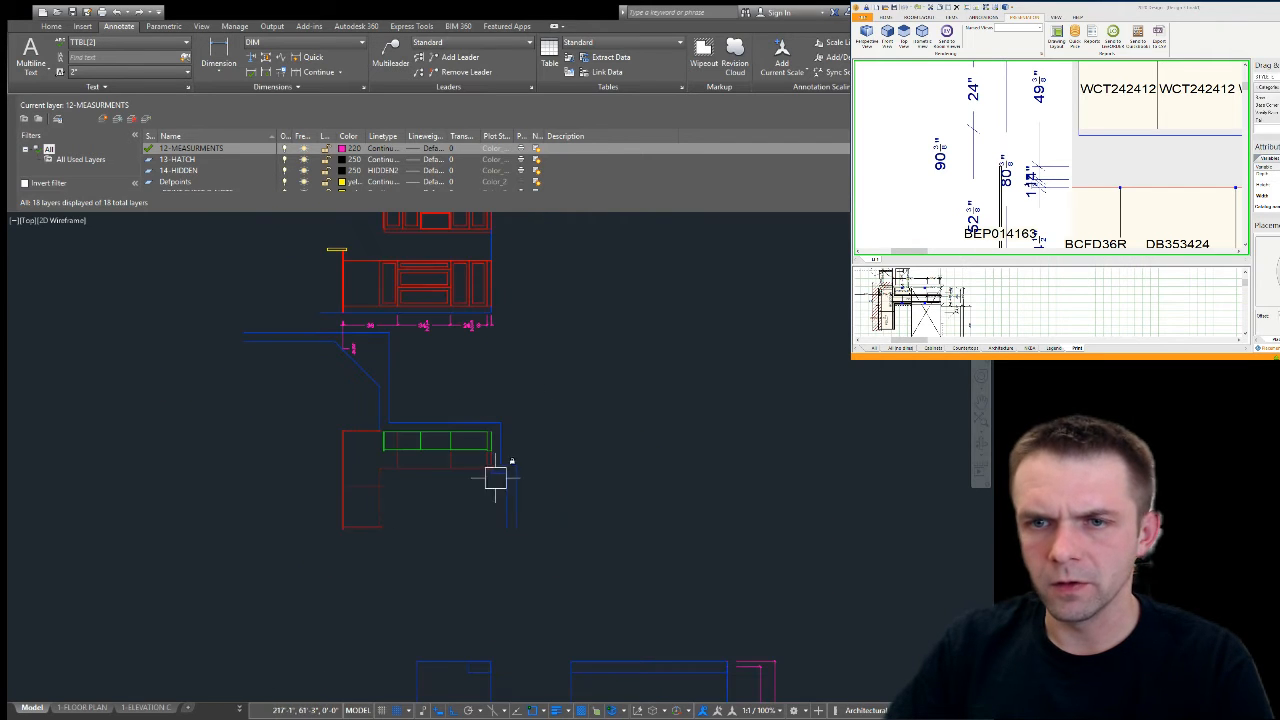
Step: Unlock the floor plan's base cabinet layer and move the whole plan straight down, clear of the elevation's dimensions
{"action": "left_click", "coordinate": [60, 28]}
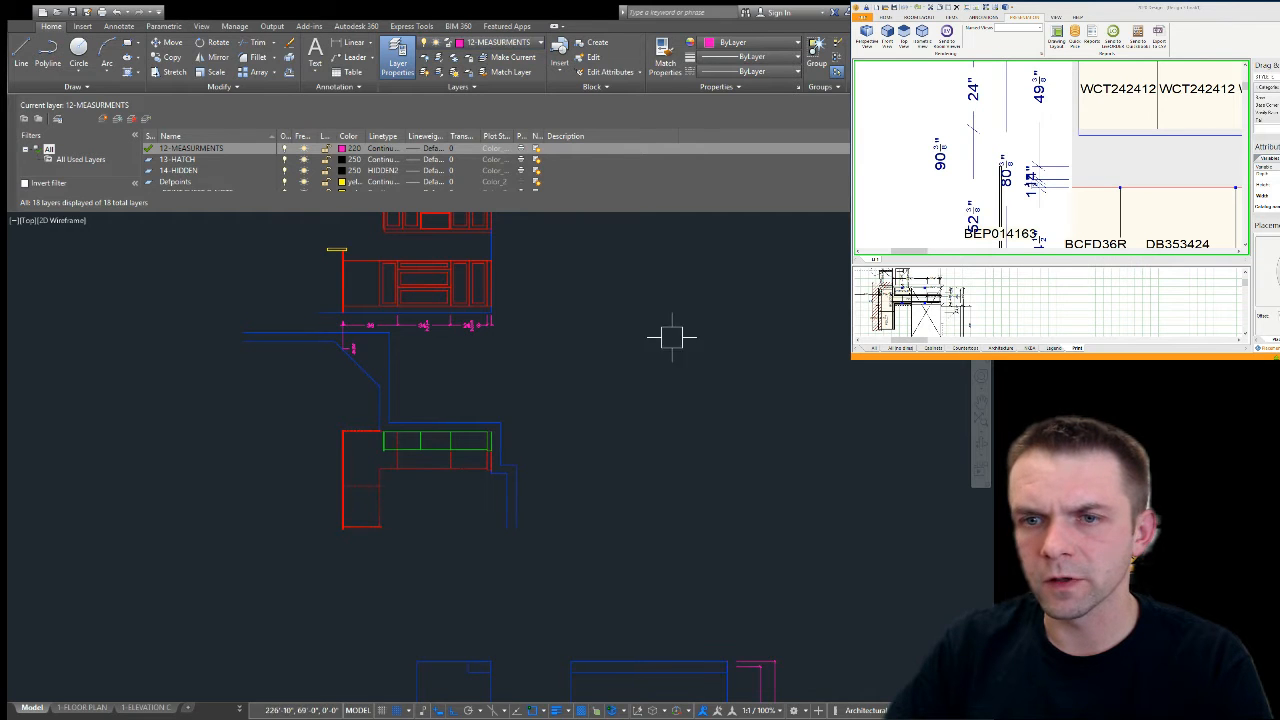
{"action": "left_click", "coordinate": [586, 580]}
{"action": "left_click", "coordinate": [217, 394]}
{"action": "scroll", "coordinate": [303, 397], "scroll_direction": "up", "scroll_amount": 3}
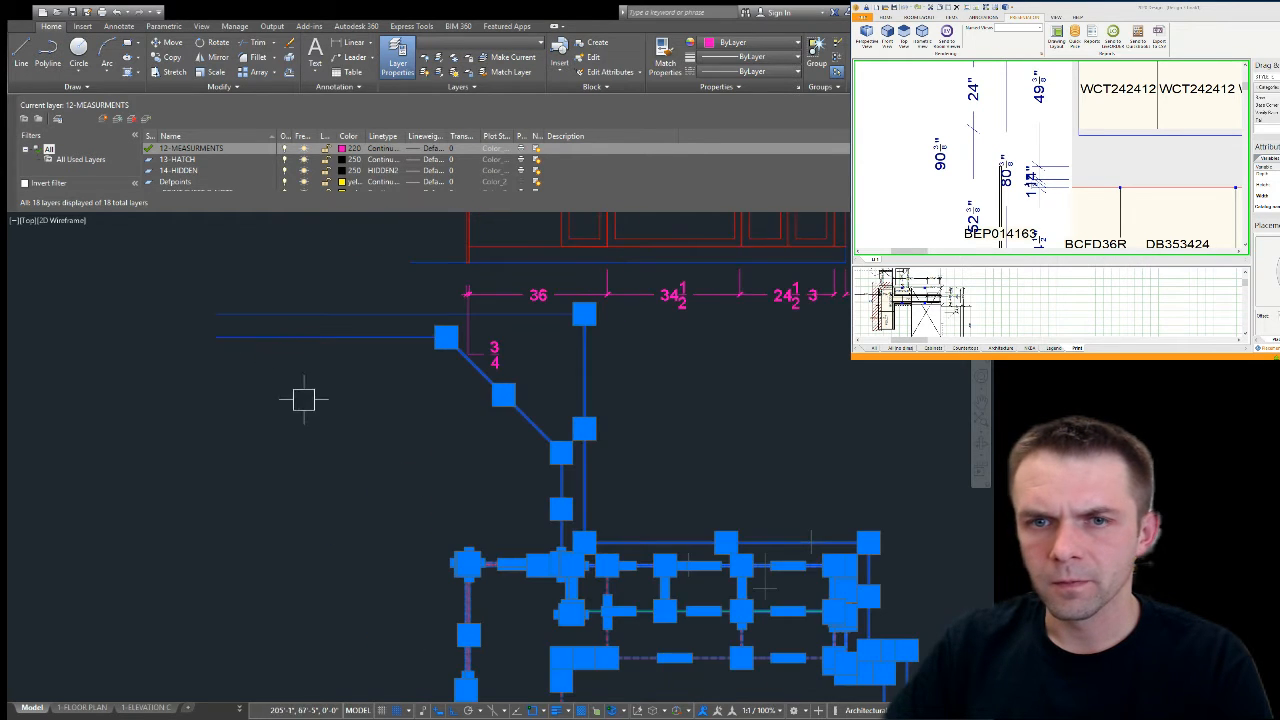
{"action": "scroll", "coordinate": [250, 277], "scroll_direction": "down", "scroll_amount": 3}
{"action": "key", "text": "Escape"}
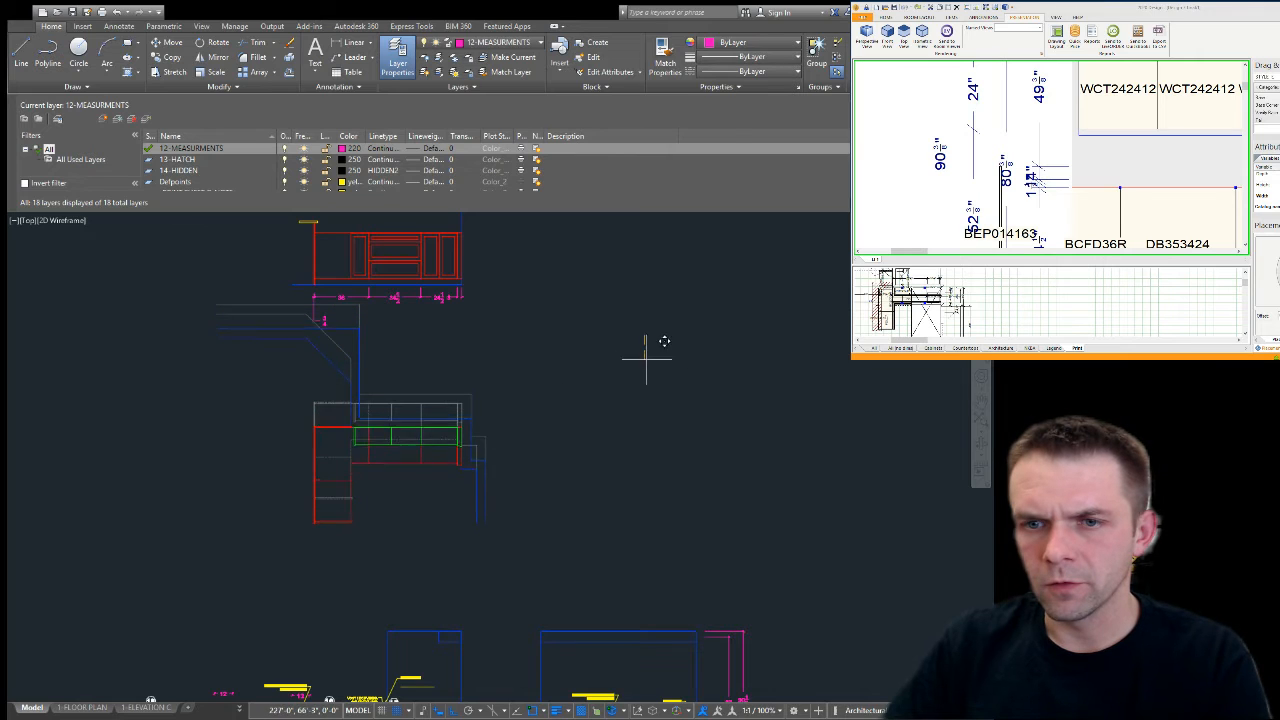
{"action": "scroll", "coordinate": [423, 457], "scroll_direction": "down", "scroll_amount": 2}
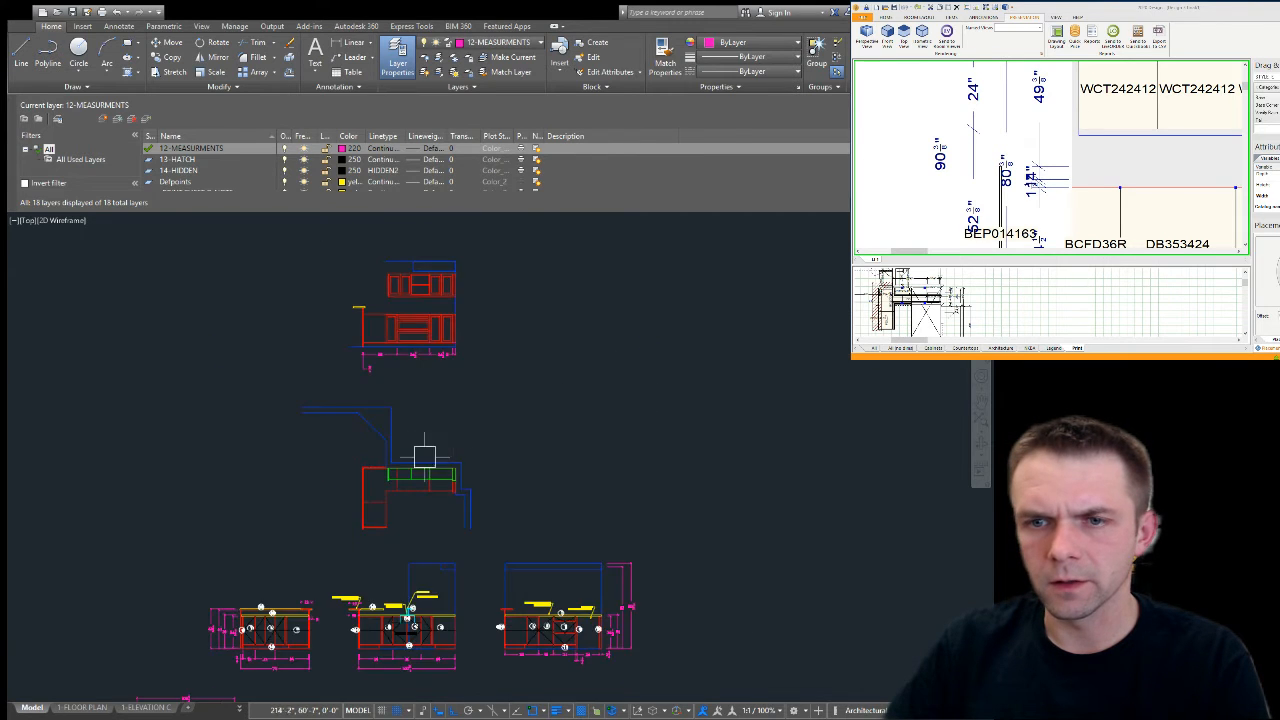
Step: Add a vertical dimension for the toe kick height beside the elevation's wall end
{"action": "scroll", "coordinate": [375, 465], "scroll_direction": "up", "scroll_amount": 5}
{"action": "scroll", "coordinate": [443, 537], "scroll_direction": "down", "scroll_amount": 3}
{"action": "scroll", "coordinate": [408, 549], "scroll_direction": "up", "scroll_amount": 3}
{"action": "scroll", "coordinate": [437, 509], "scroll_direction": "down", "scroll_amount": 4}
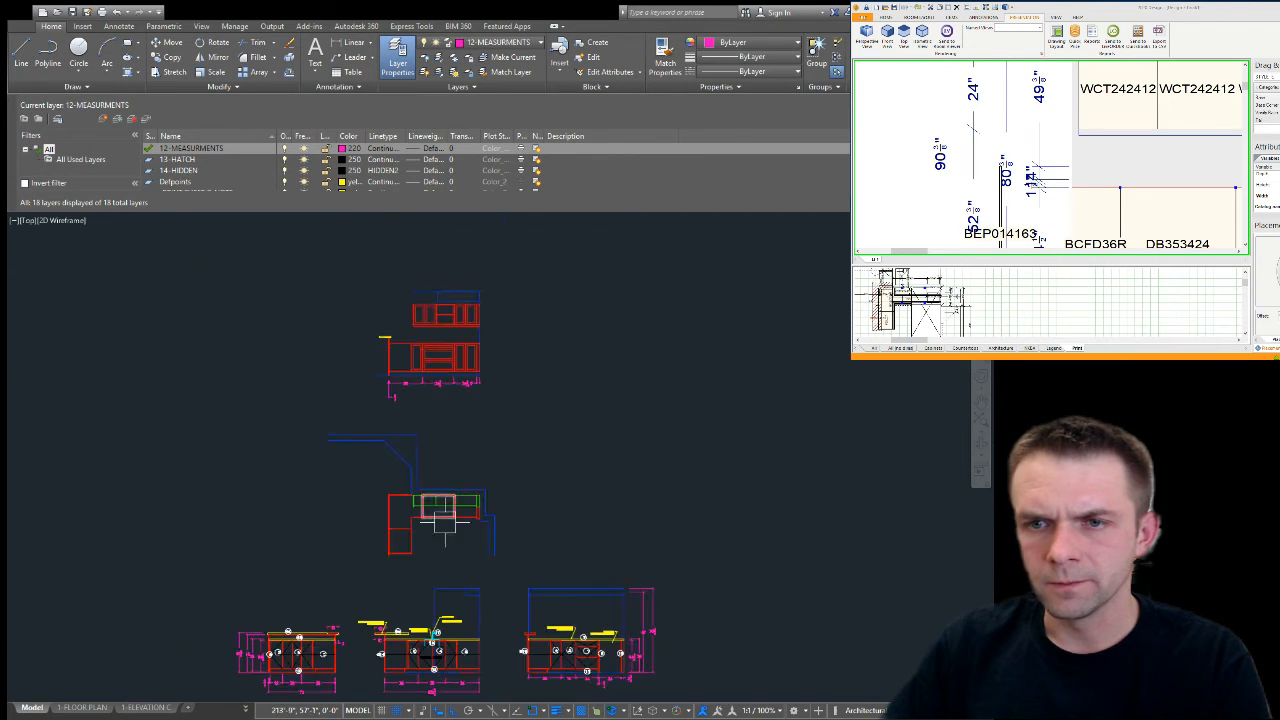
{"action": "scroll", "coordinate": [418, 315], "scroll_direction": "up", "scroll_amount": 5}
{"action": "scroll", "coordinate": [398, 345], "scroll_direction": "down", "scroll_amount": 2}
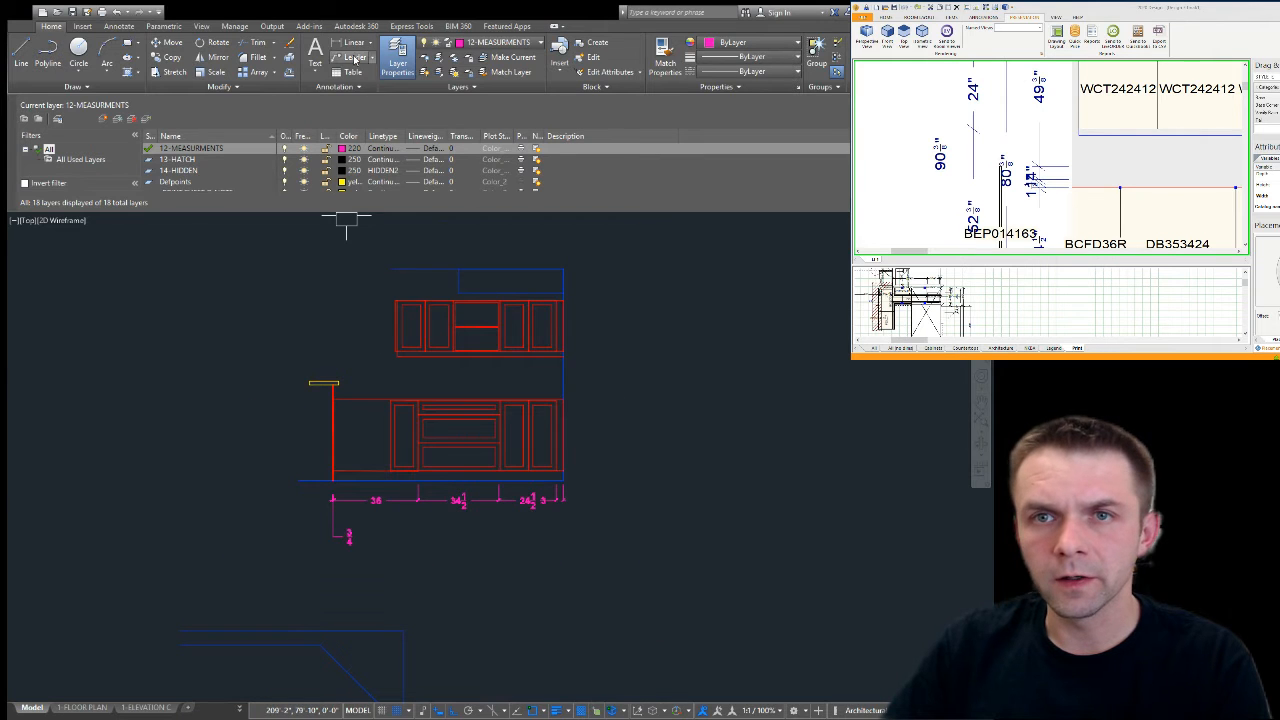
{"action": "scroll", "coordinate": [505, 477], "scroll_direction": "up", "scroll_amount": 5}
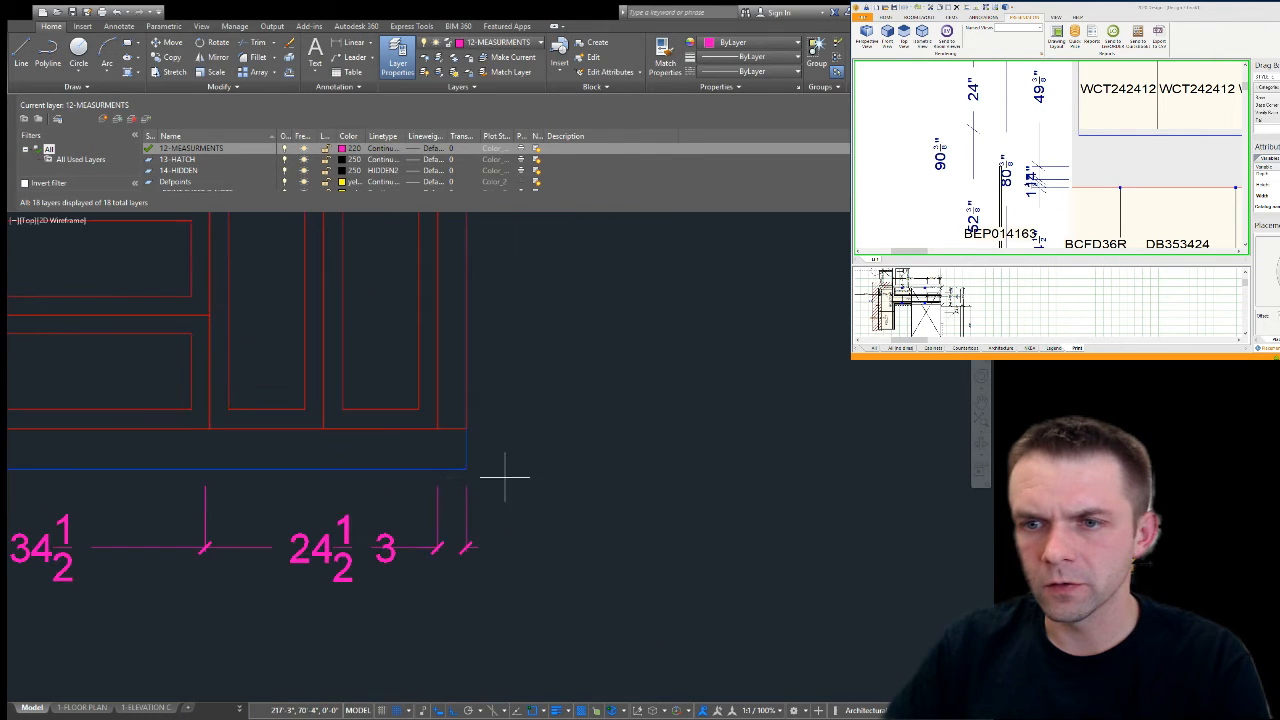
{"action": "left_click", "coordinate": [466, 429]}
{"action": "left_click", "coordinate": [544, 434]}
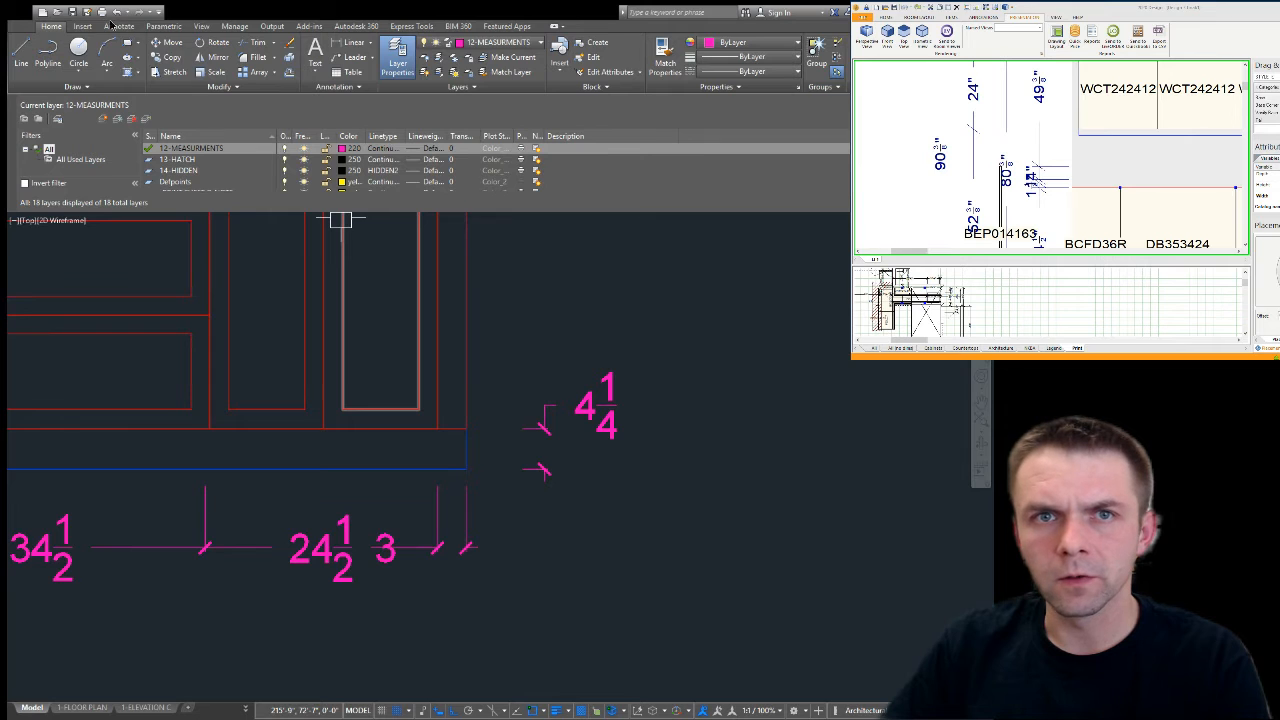
Step: Continue the vertical dimension chain at the elevation's wall end from the base cabinet top through the upper cabinets and soffit to the ceiling
{"action": "left_click", "coordinate": [118, 26]}
{"action": "scroll", "coordinate": [543, 466], "scroll_direction": "down", "scroll_amount": 3}
{"action": "scroll", "coordinate": [492, 407], "scroll_direction": "up", "scroll_amount": 5}
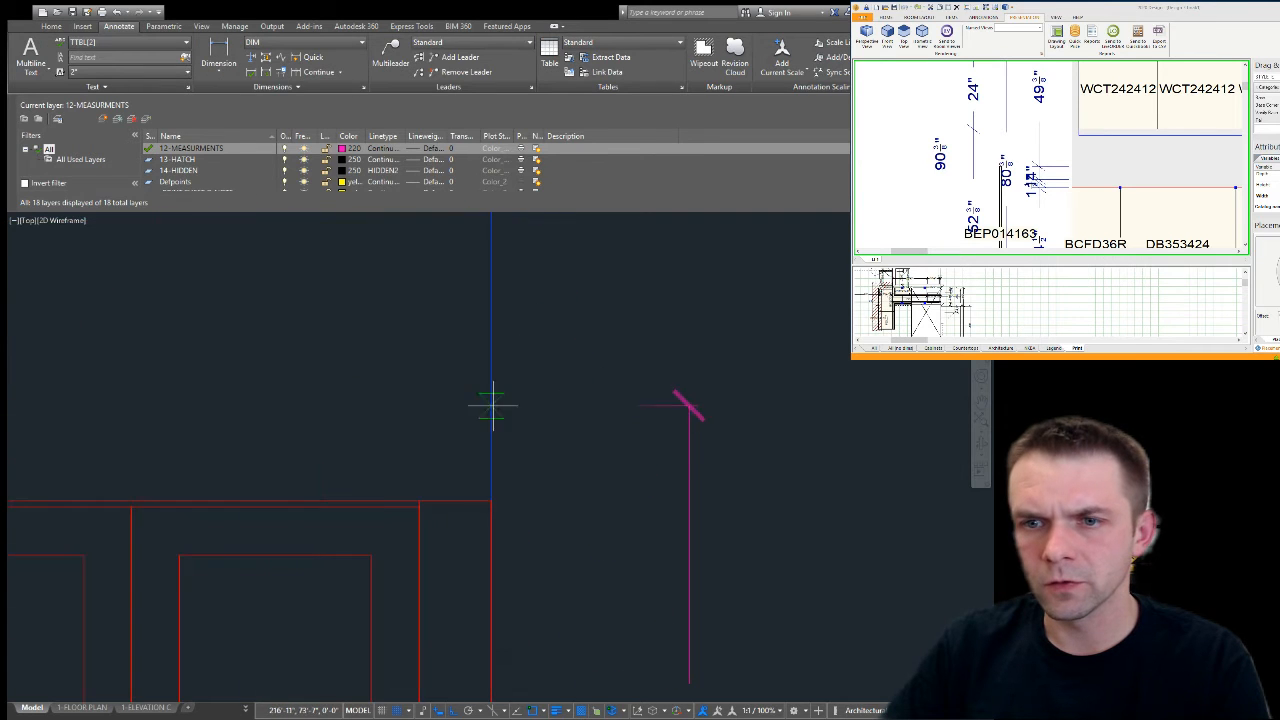
{"action": "scroll", "coordinate": [498, 520], "scroll_direction": "down", "scroll_amount": 4}
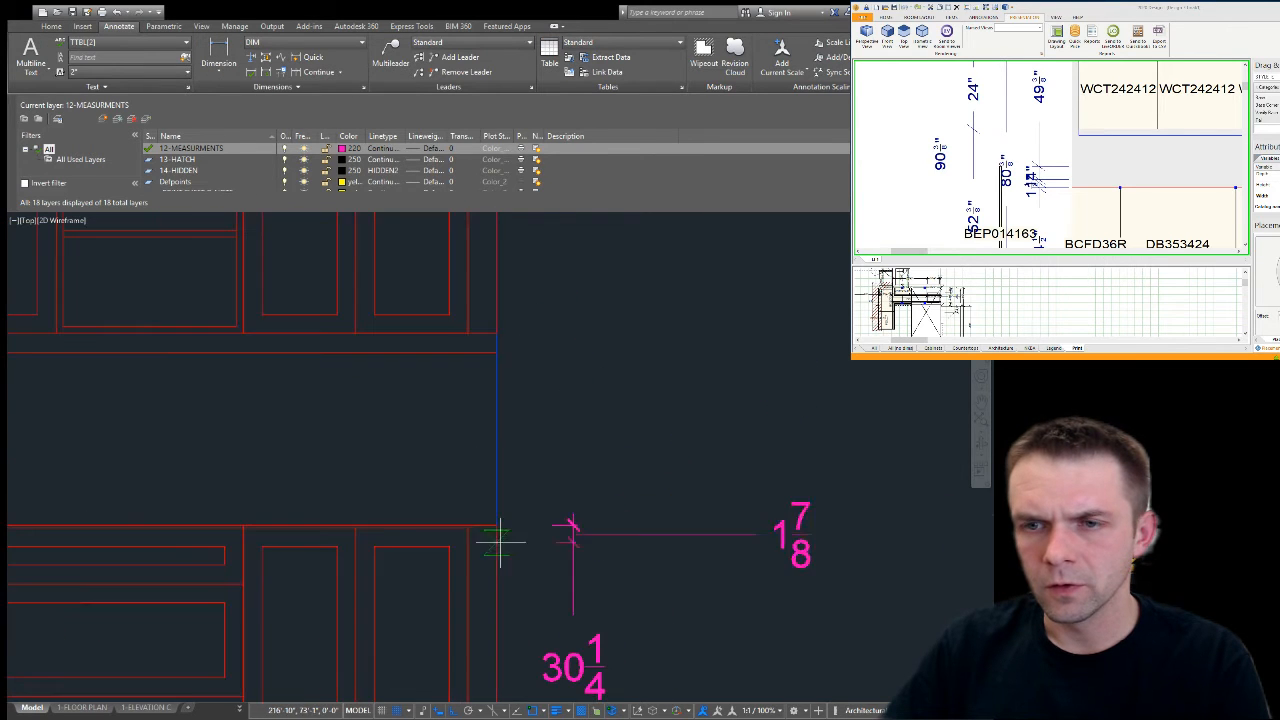
{"action": "left_click", "coordinate": [500, 334]}
{"action": "scroll", "coordinate": [500, 429], "scroll_direction": "down", "scroll_amount": 3}
{"action": "scroll", "coordinate": [490, 380], "scroll_direction": "up", "scroll_amount": 3}
{"action": "left_click", "coordinate": [487, 331]}
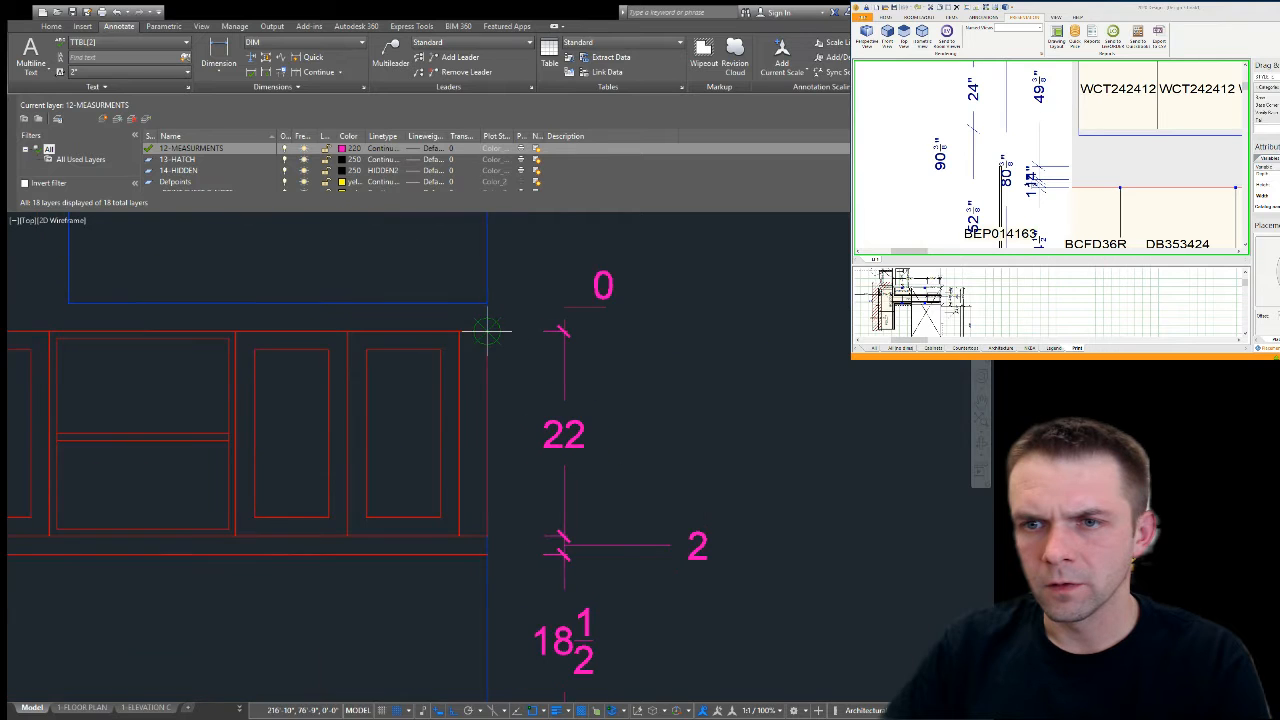
{"action": "left_click", "coordinate": [490, 301]}
{"action": "scroll", "coordinate": [491, 297], "scroll_direction": "down", "scroll_amount": 4}
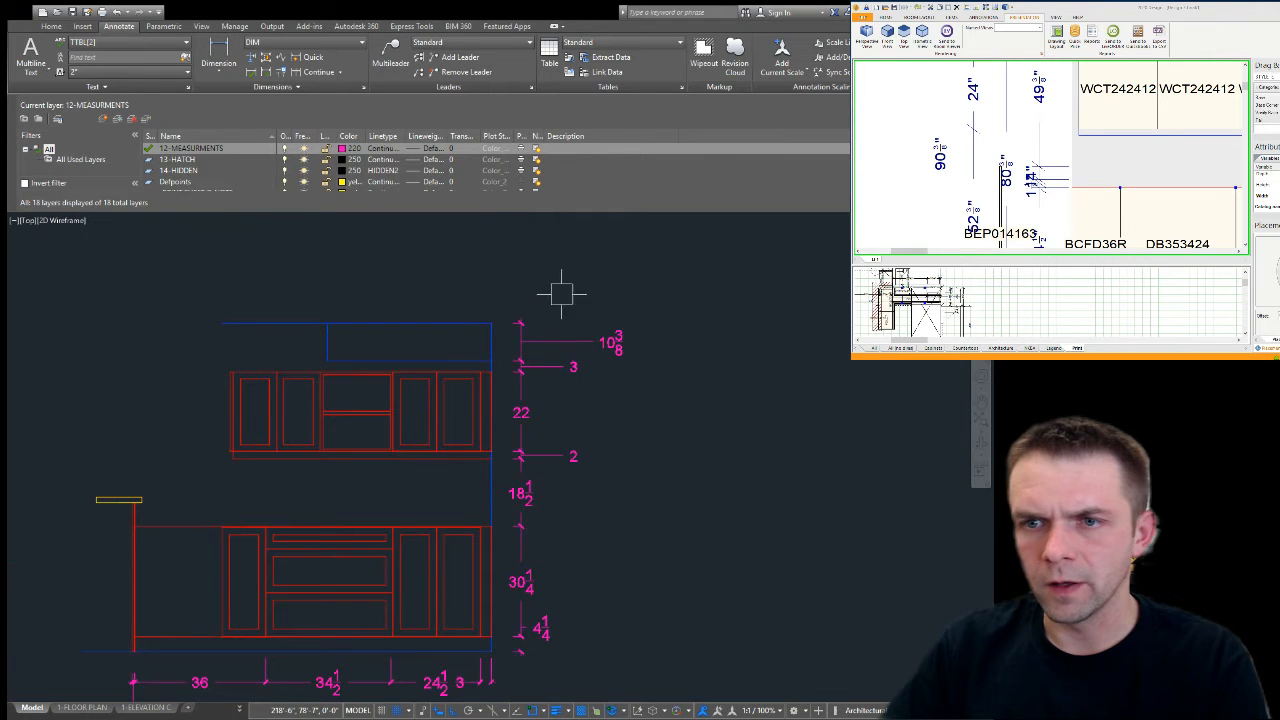
Step: Add an overall floor-to-ceiling height dimension and set its dimension line outside the vertical dimension chain
{"action": "scroll", "coordinate": [511, 308], "scroll_direction": "down", "scroll_amount": 2}
{"action": "scroll", "coordinate": [504, 462], "scroll_direction": "up", "scroll_amount": 4}
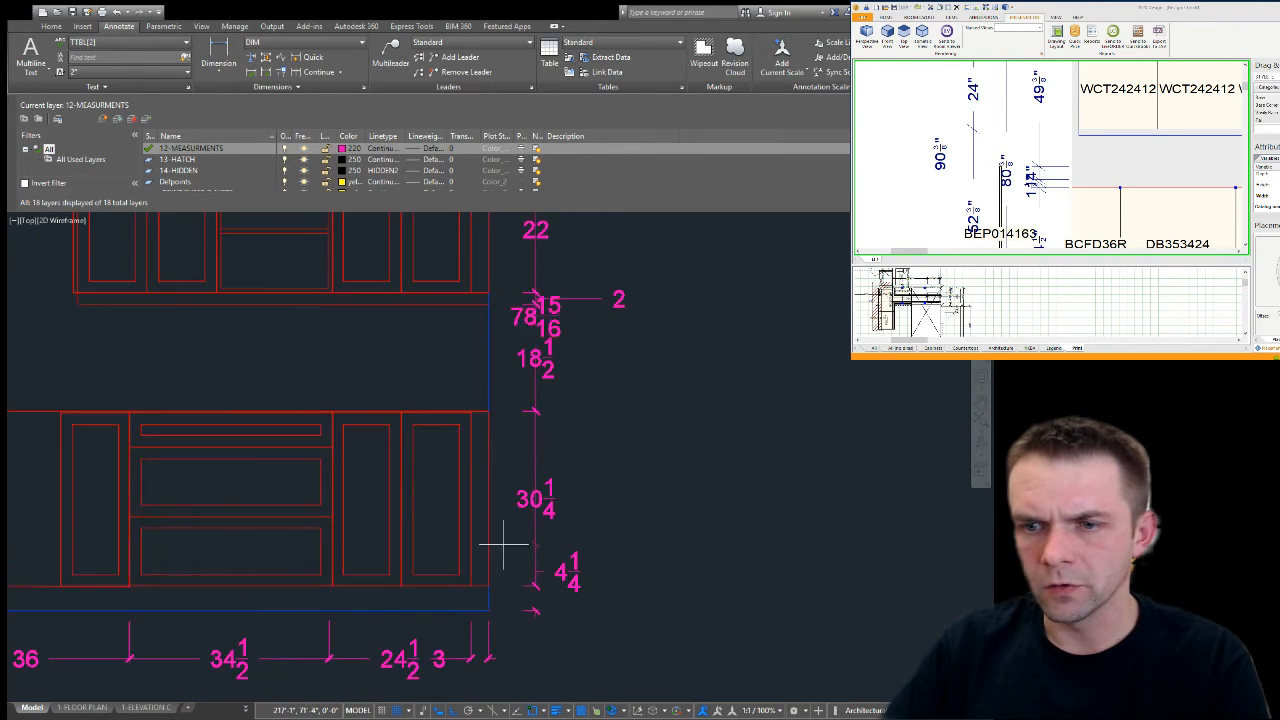
{"action": "left_click", "coordinate": [488, 609]}
{"action": "key", "text": "Escape"}
{"action": "left_click", "coordinate": [540, 347]}
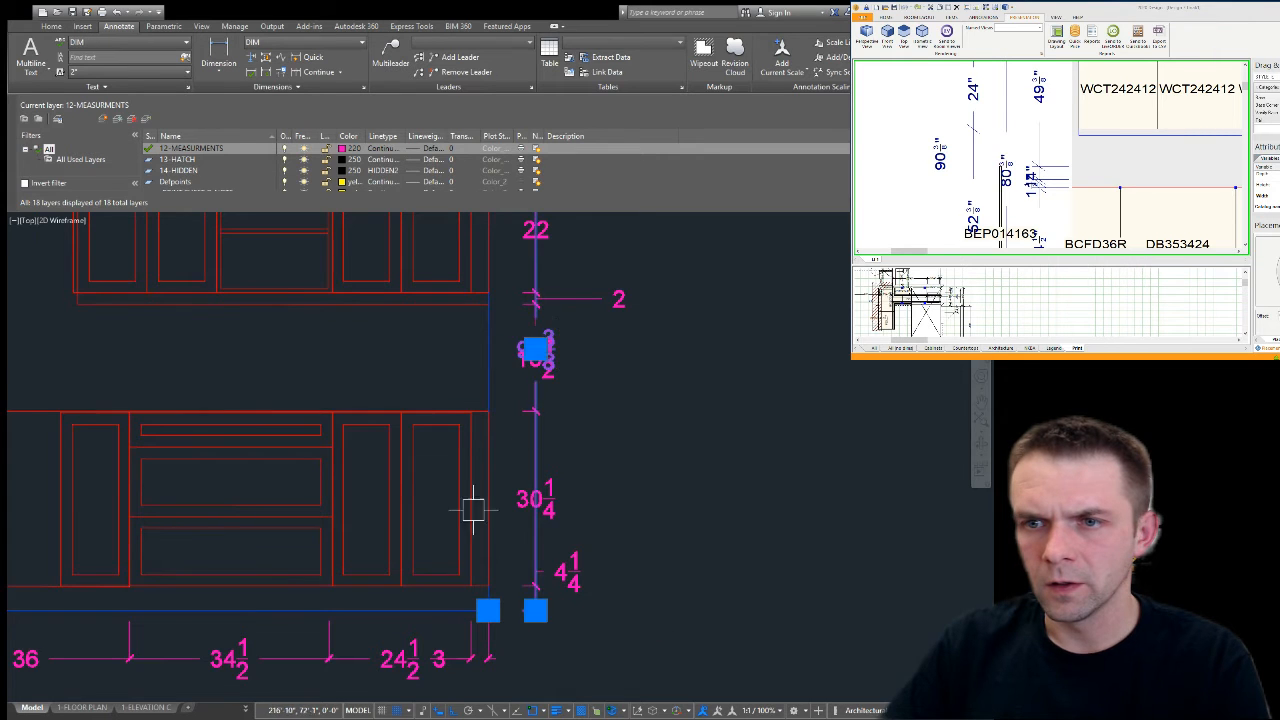
{"action": "scroll", "coordinate": [471, 509], "scroll_direction": "down", "scroll_amount": 2}
{"action": "left_click", "coordinate": [580, 263]}
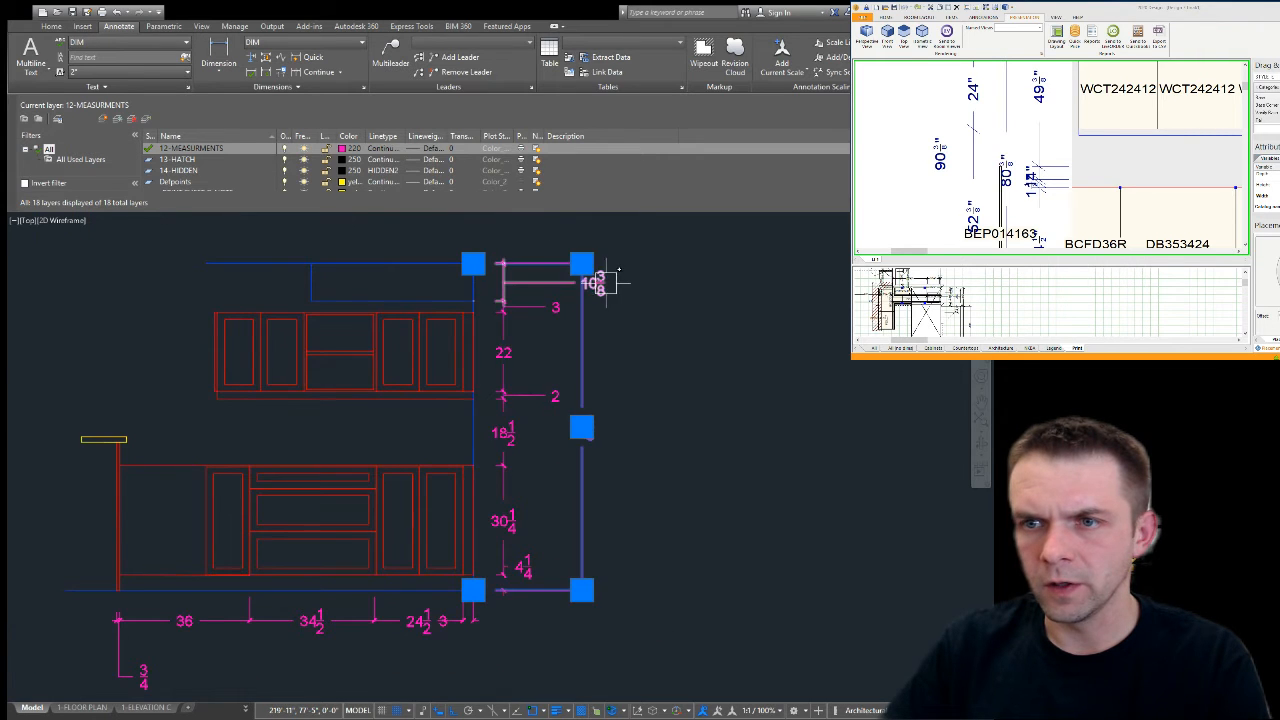
Step: Move the soffit height dimension's text back onto its own dimension line
{"action": "left_click", "coordinate": [587, 283]}
{"action": "scroll", "coordinate": [587, 283], "scroll_direction": "up", "scroll_amount": 6}
{"action": "scroll", "coordinate": [312, 270], "scroll_direction": "down", "scroll_amount": 6}
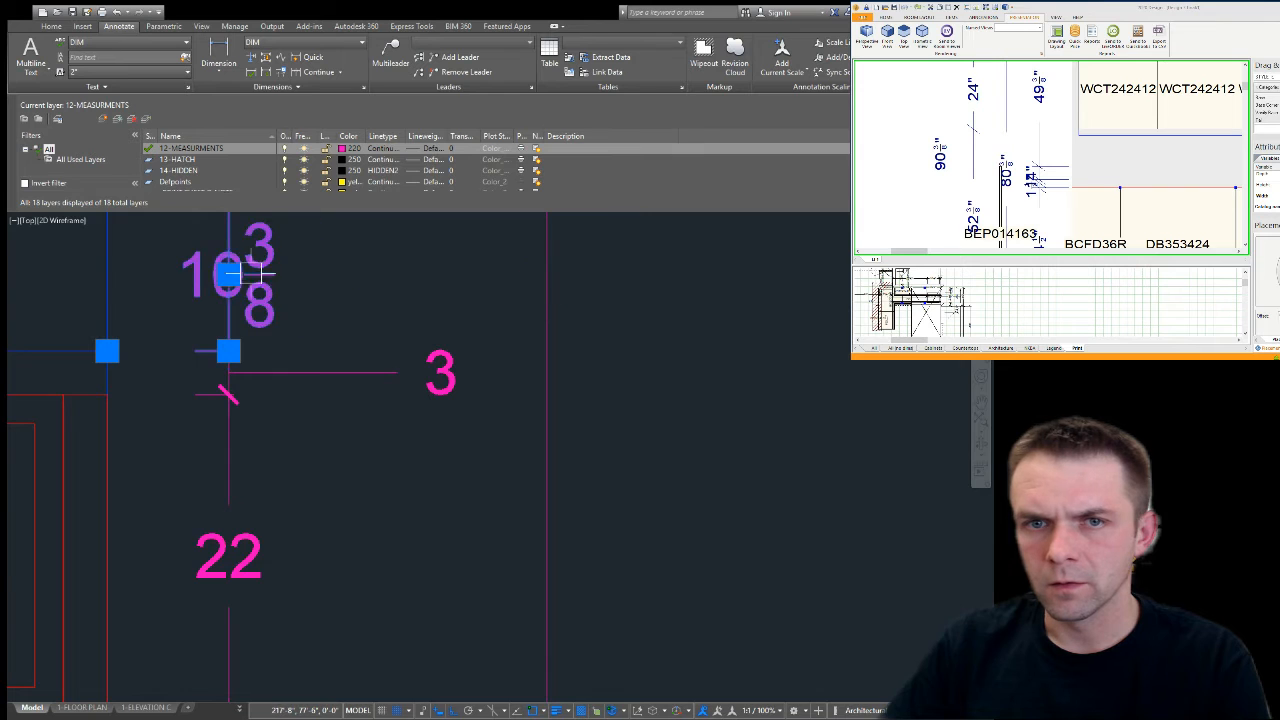
{"action": "key", "text": "Escape"}
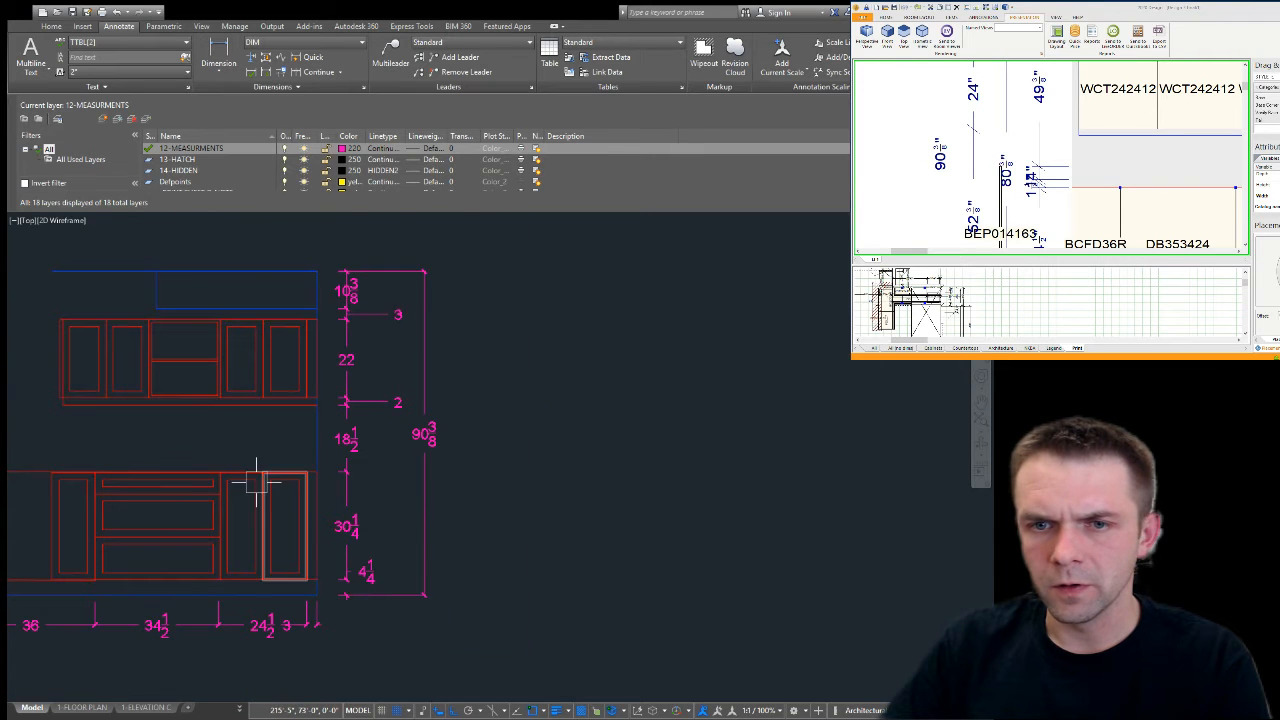
Step: Draw the countertop outline as a thin rectangle on top of the base cabinets, from the wall to the tall end panel
{"action": "scroll", "coordinate": [523, 437], "scroll_direction": "down", "scroll_amount": 2}
{"action": "scroll", "coordinate": [343, 434], "scroll_direction": "up", "scroll_amount": 4}
{"action": "scroll", "coordinate": [477, 452], "scroll_direction": "down", "scroll_amount": 2}
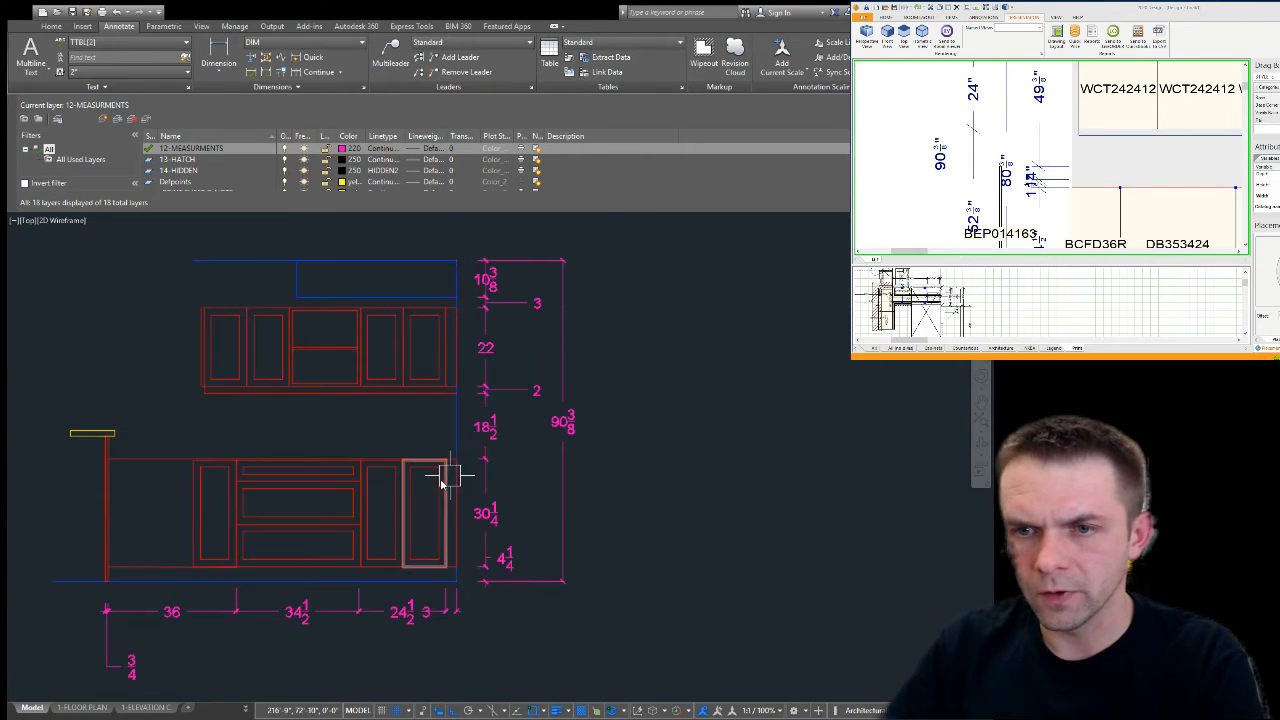
{"action": "scroll", "coordinate": [438, 476], "scroll_direction": "up", "scroll_amount": 6}
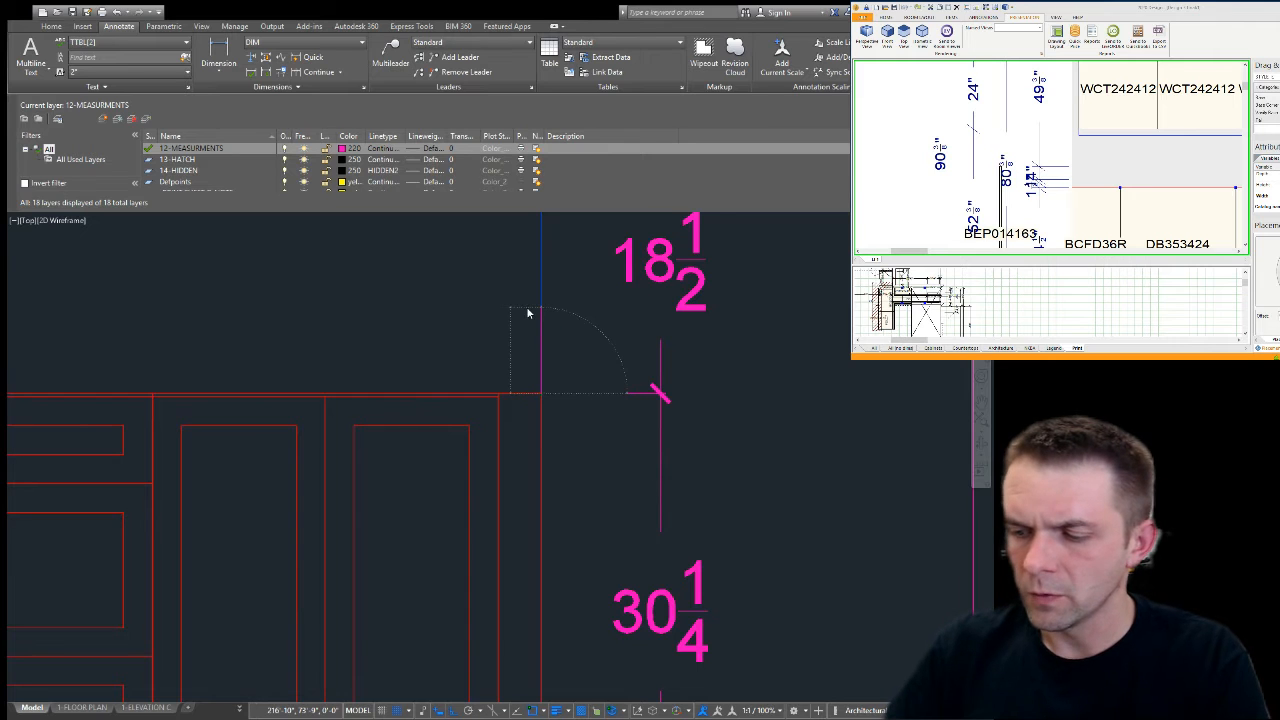
{"action": "scroll", "coordinate": [450, 330], "scroll_direction": "down", "scroll_amount": 4}
{"action": "scroll", "coordinate": [350, 352], "scroll_direction": "up", "scroll_amount": 4}
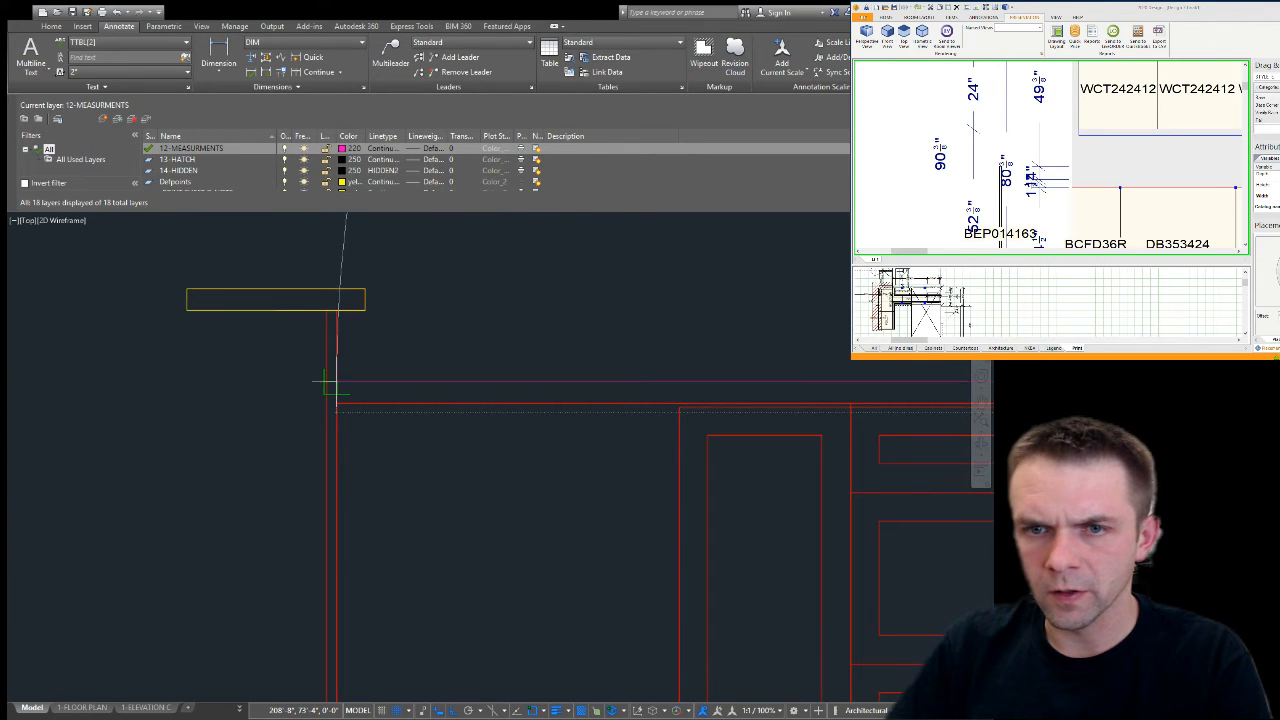
{"action": "scroll", "coordinate": [614, 414], "scroll_direction": "down", "scroll_amount": 4}
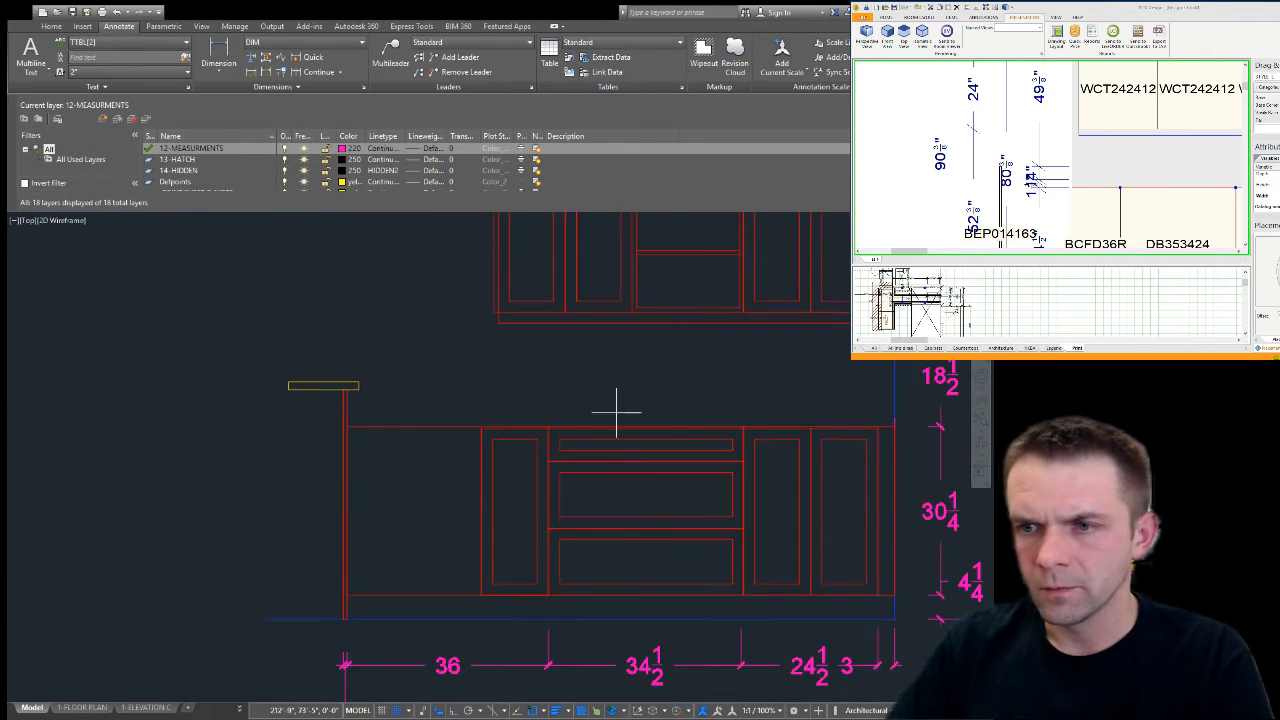
{"action": "scroll", "coordinate": [908, 429], "scroll_direction": "up", "scroll_amount": 4}
{"action": "scroll", "coordinate": [943, 380], "scroll_direction": "up", "scroll_amount": 2}
{"action": "scroll", "coordinate": [870, 388], "scroll_direction": "down", "scroll_amount": 2}
{"action": "scroll", "coordinate": [870, 388], "scroll_direction": "down", "scroll_amount": 4}
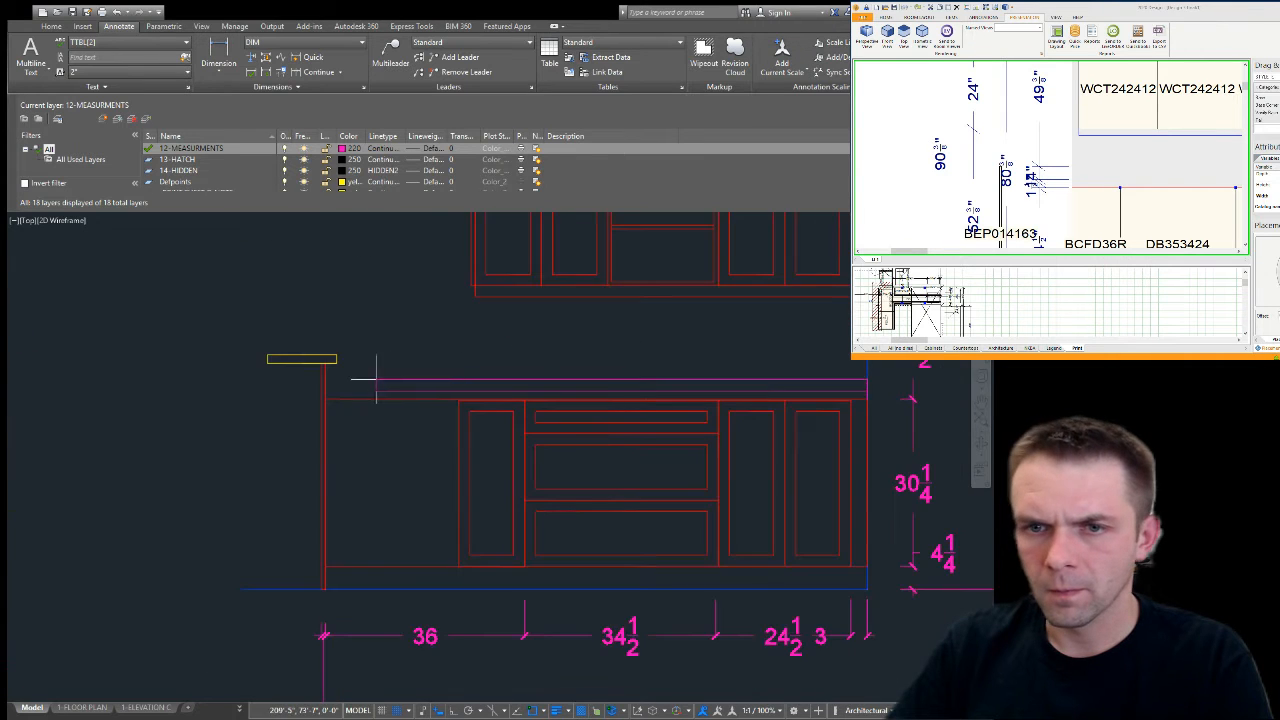
{"action": "scroll", "coordinate": [357, 366], "scroll_direction": "up", "scroll_amount": 5}
{"action": "left_click", "coordinate": [260, 441]}
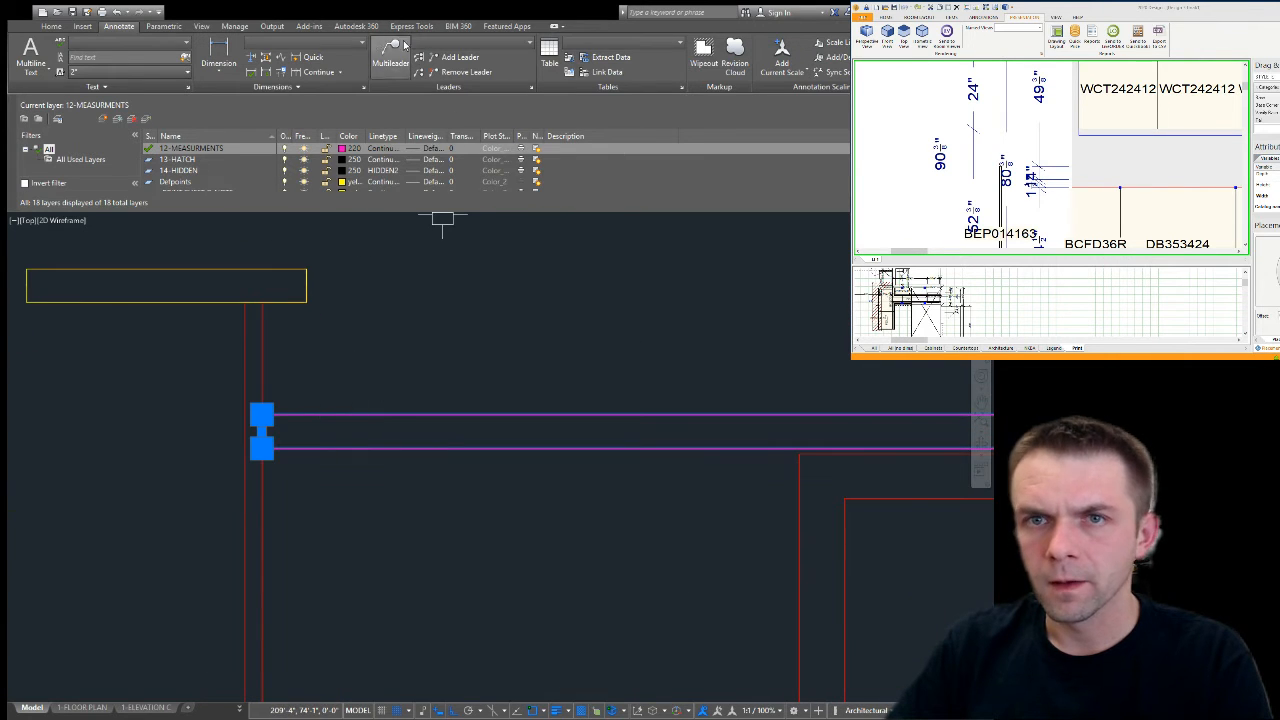
Step: Assign the new countertop outline to the yellow layer used by the raised bar top
{"action": "left_click", "coordinate": [51, 26]}
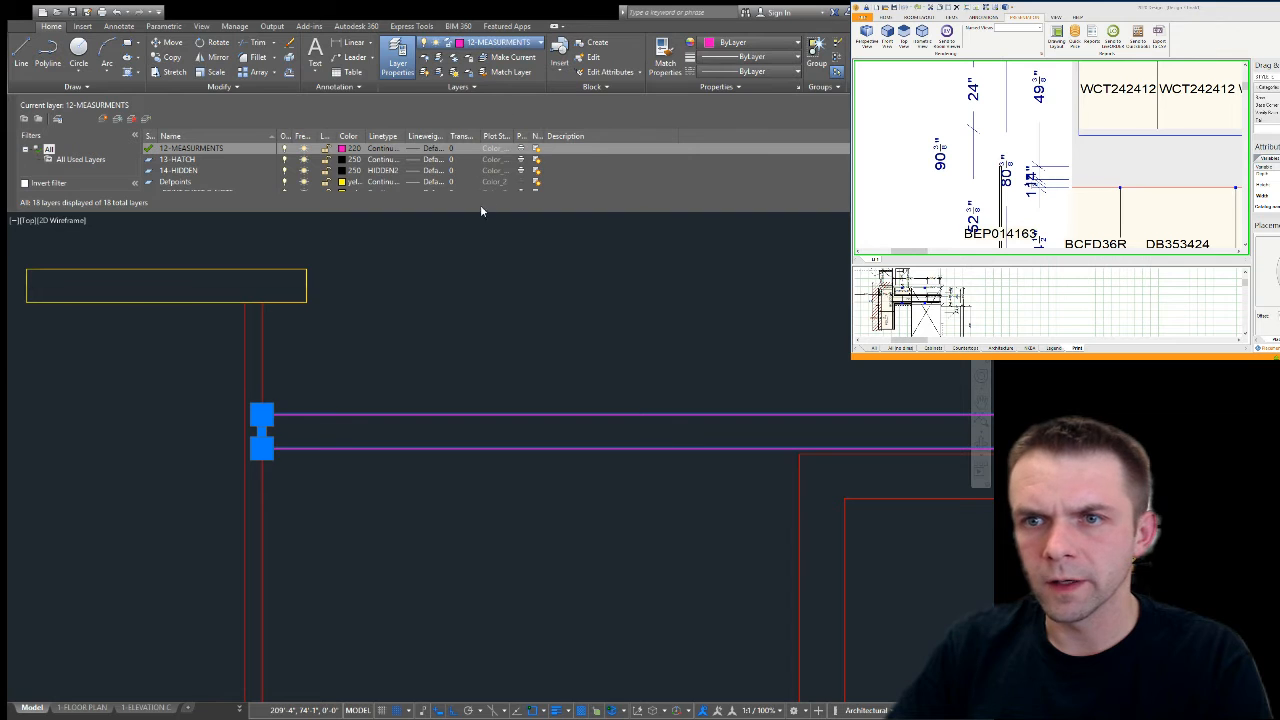
{"action": "key", "text": "Escape"}
{"action": "scroll", "coordinate": [366, 306], "scroll_direction": "down", "scroll_amount": 5}
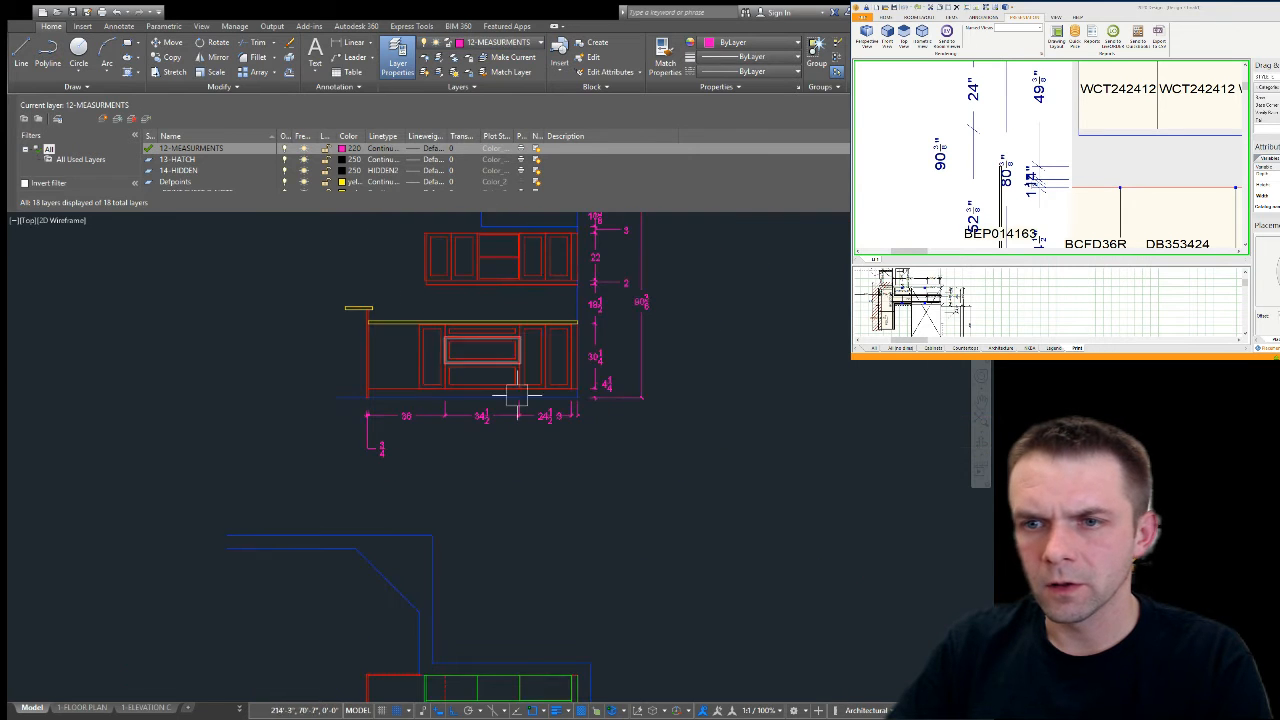
Step: Try to widen the drawer cabinet by 1 inch by stretching its border toward the wall, and undo the stretch
{"action": "scroll", "coordinate": [466, 415], "scroll_direction": "up", "scroll_amount": 4}
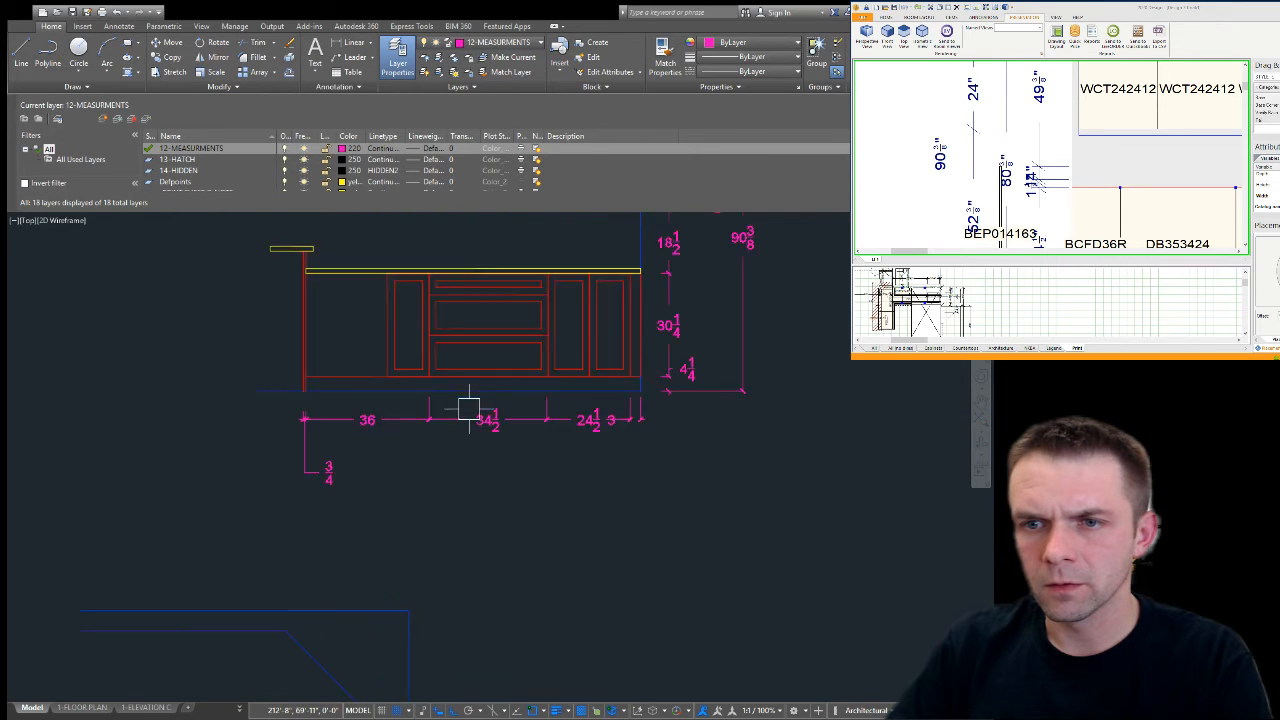
{"action": "scroll", "coordinate": [584, 515], "scroll_direction": "down", "scroll_amount": 2}
{"action": "scroll", "coordinate": [594, 531], "scroll_direction": "up", "scroll_amount": 2}
{"action": "scroll", "coordinate": [589, 514], "scroll_direction": "down", "scroll_amount": 2}
{"action": "left_click", "coordinate": [582, 513]}
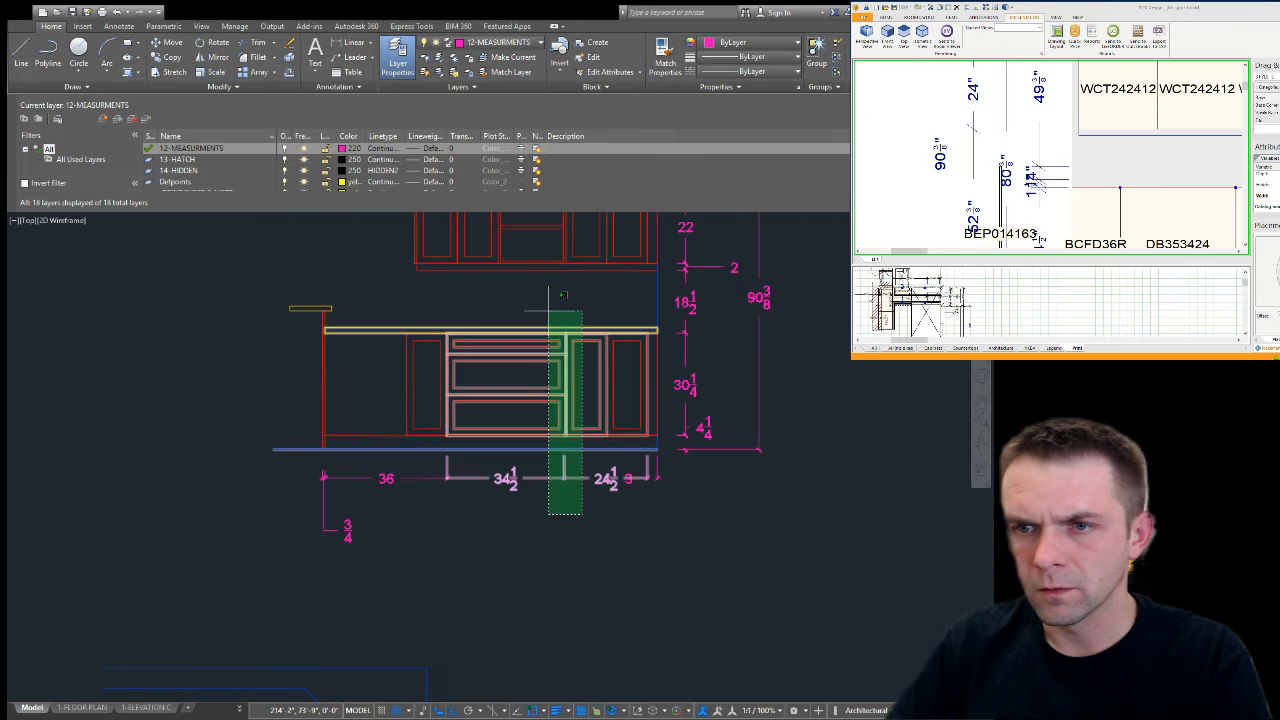
{"action": "left_click", "coordinate": [548, 310]}
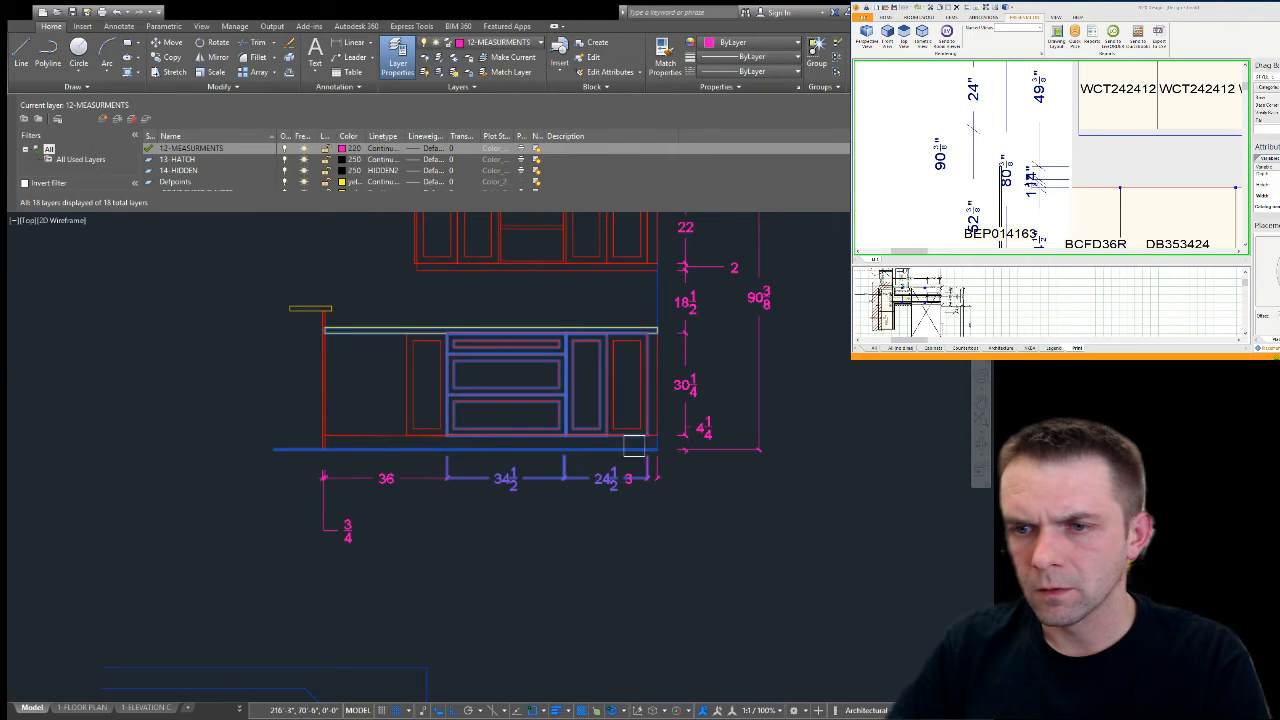
{"action": "scroll", "coordinate": [622, 448], "scroll_direction": "up", "scroll_amount": 2}
{"action": "key", "text": "Return"}
{"action": "left_click", "coordinate": [525, 570]}
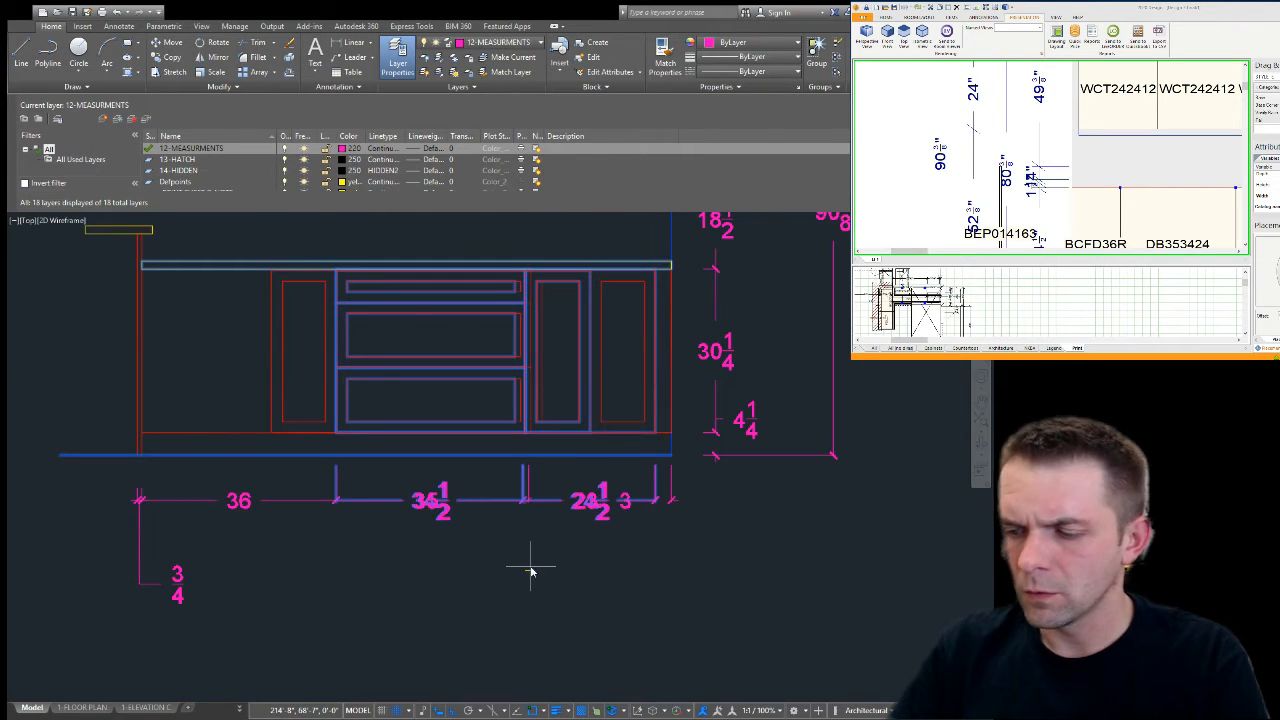
{"action": "left_click", "coordinate": [530, 570]}
{"action": "scroll", "coordinate": [529, 567], "scroll_direction": "down", "scroll_amount": 2}
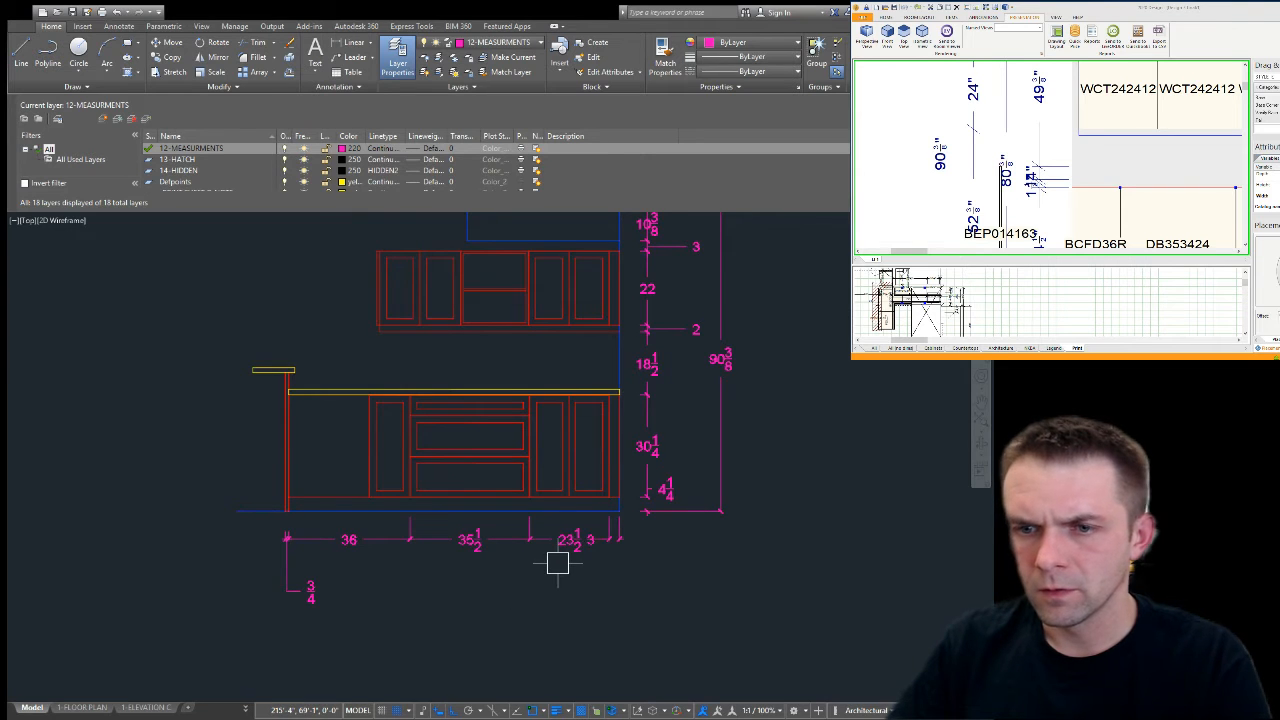
{"action": "scroll", "coordinate": [558, 563], "scroll_direction": "up", "scroll_amount": 2}
{"action": "key", "text": "ctrl+z"}
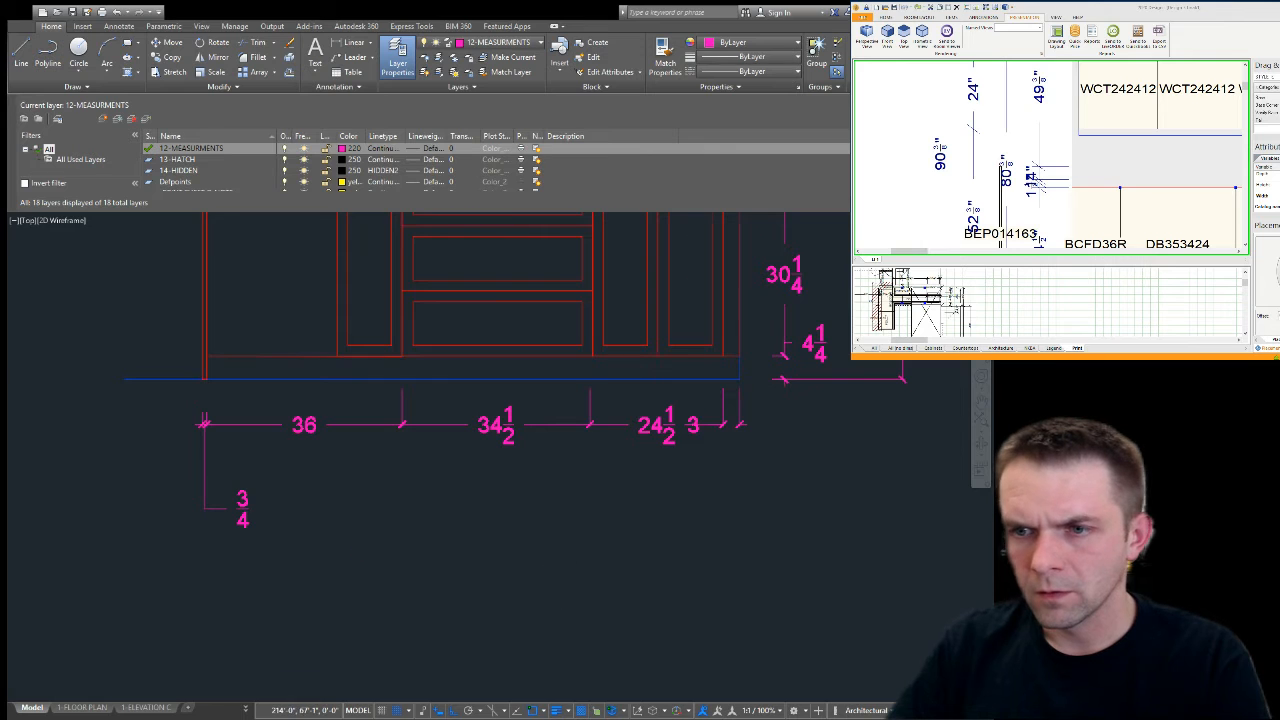
Step: Retry stretching the border between the drawer cabinet and the double-door cabinet toward the wall, and undo it
{"action": "scroll", "coordinate": [606, 406], "scroll_direction": "down", "scroll_amount": 2}
{"action": "scroll", "coordinate": [586, 583], "scroll_direction": "up", "scroll_amount": 1}
{"action": "left_click_drag", "start_coordinate": [563, 586], "coordinate": [520, 270]}
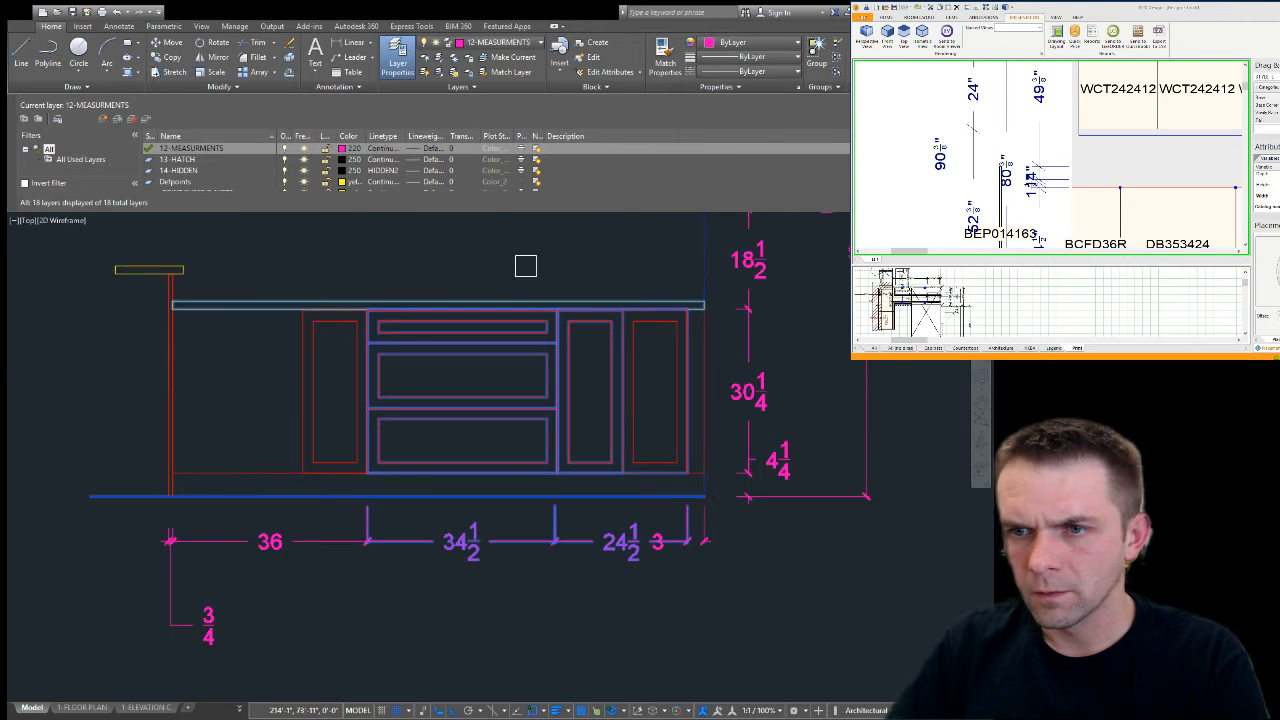
{"action": "key", "text": "space"}
{"action": "left_click", "coordinate": [528, 265]}
{"action": "left_click", "coordinate": [551, 267]}
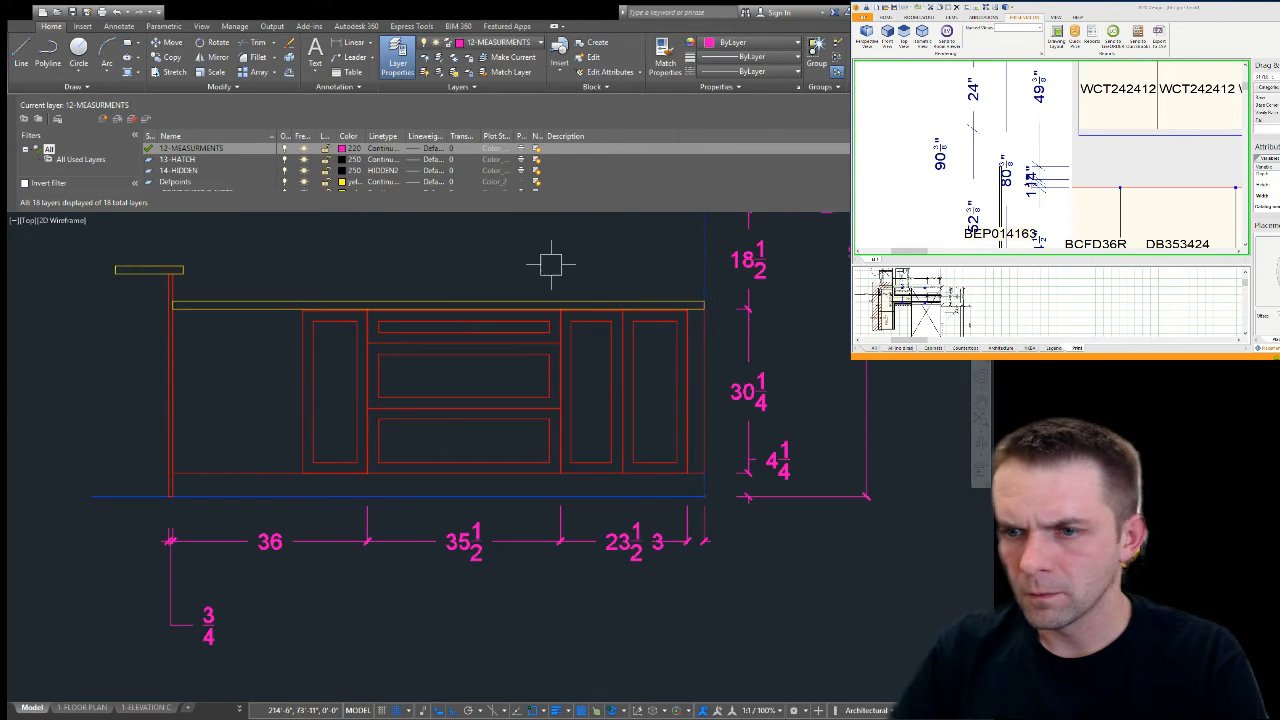
{"action": "key", "text": "ctrl+z"}
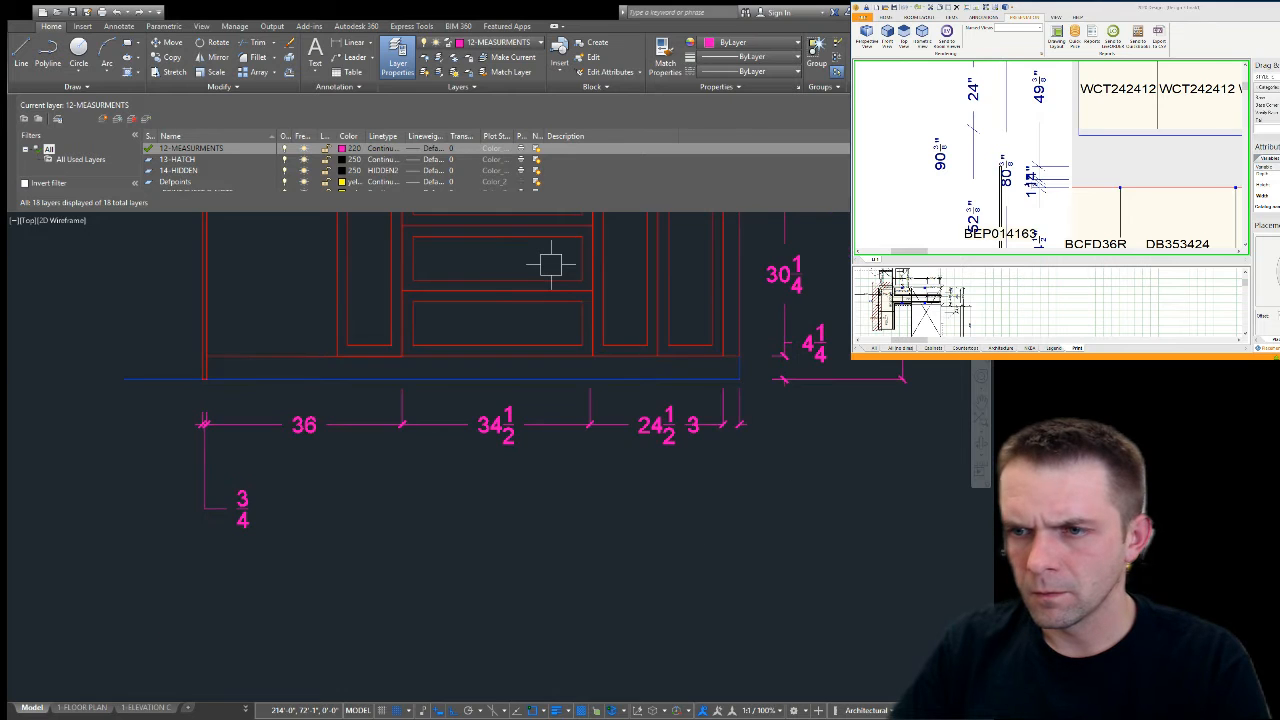
Step: Move the wall filler's width dimension text outside its extension lines, beyond the wall end
{"action": "scroll", "coordinate": [569, 443], "scroll_direction": "down", "scroll_amount": 4}
{"action": "scroll", "coordinate": [666, 443], "scroll_direction": "up", "scroll_amount": 6}
{"action": "left_click", "coordinate": [574, 438]}
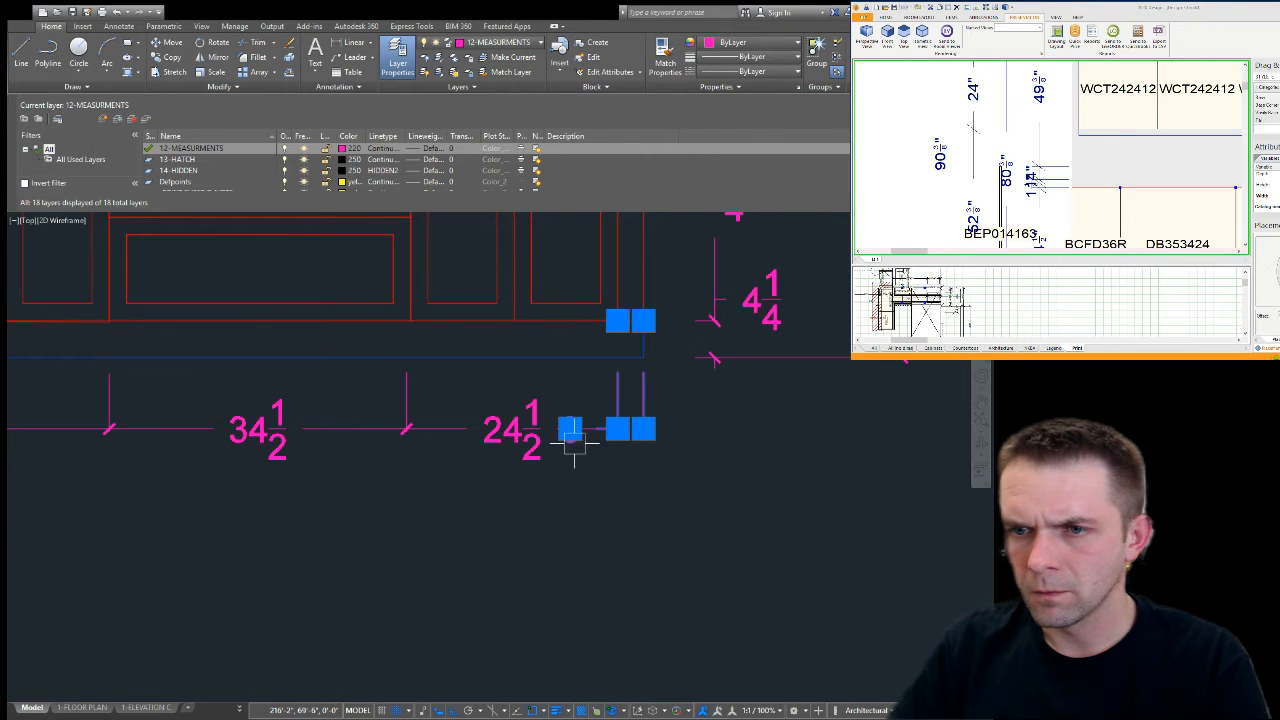
{"action": "key", "text": "Escape"}
{"action": "scroll", "coordinate": [491, 320], "scroll_direction": "down", "scroll_amount": 4}
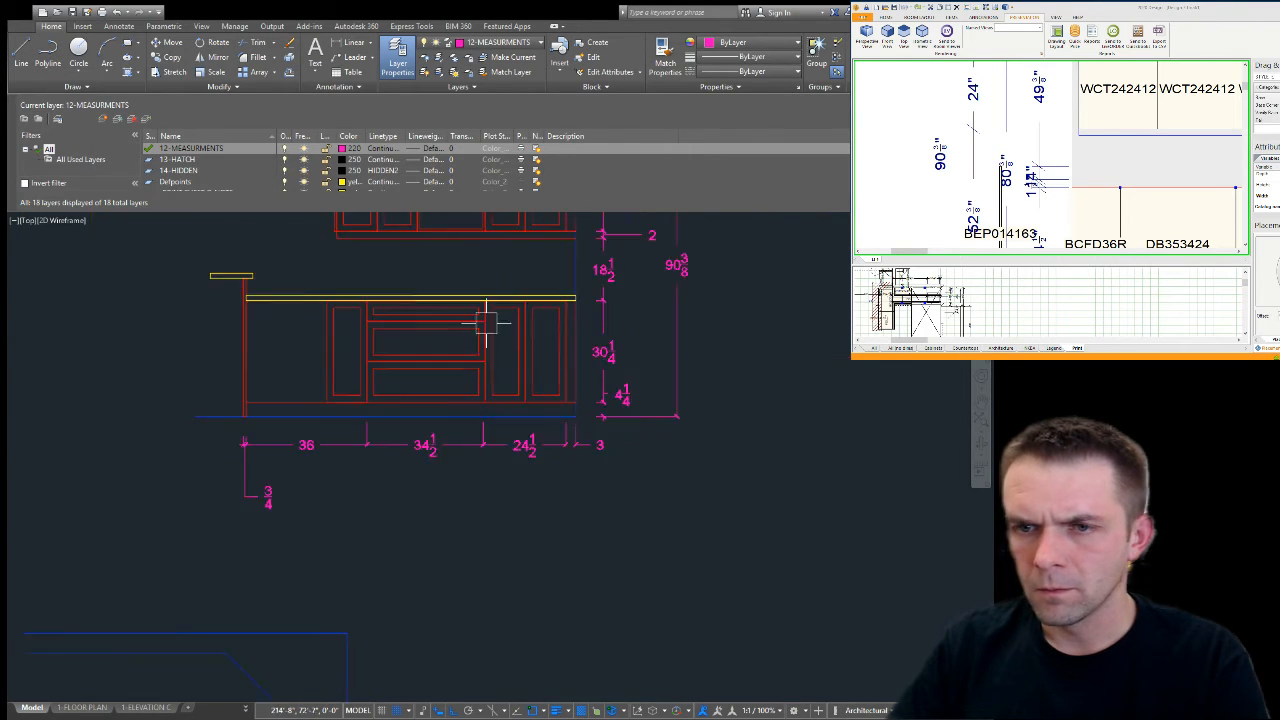
Step: Snap the shared origin of the drawer and double-door cabinets' width dimensions to the actual line between the two cabinets
{"action": "scroll", "coordinate": [498, 549], "scroll_direction": "up", "scroll_amount": 4}
{"action": "scroll", "coordinate": [498, 549], "scroll_direction": "up", "scroll_amount": 2}
{"action": "left_click", "coordinate": [452, 595]}
{"action": "scroll", "coordinate": [423, 580], "scroll_direction": "up", "scroll_amount": 3}
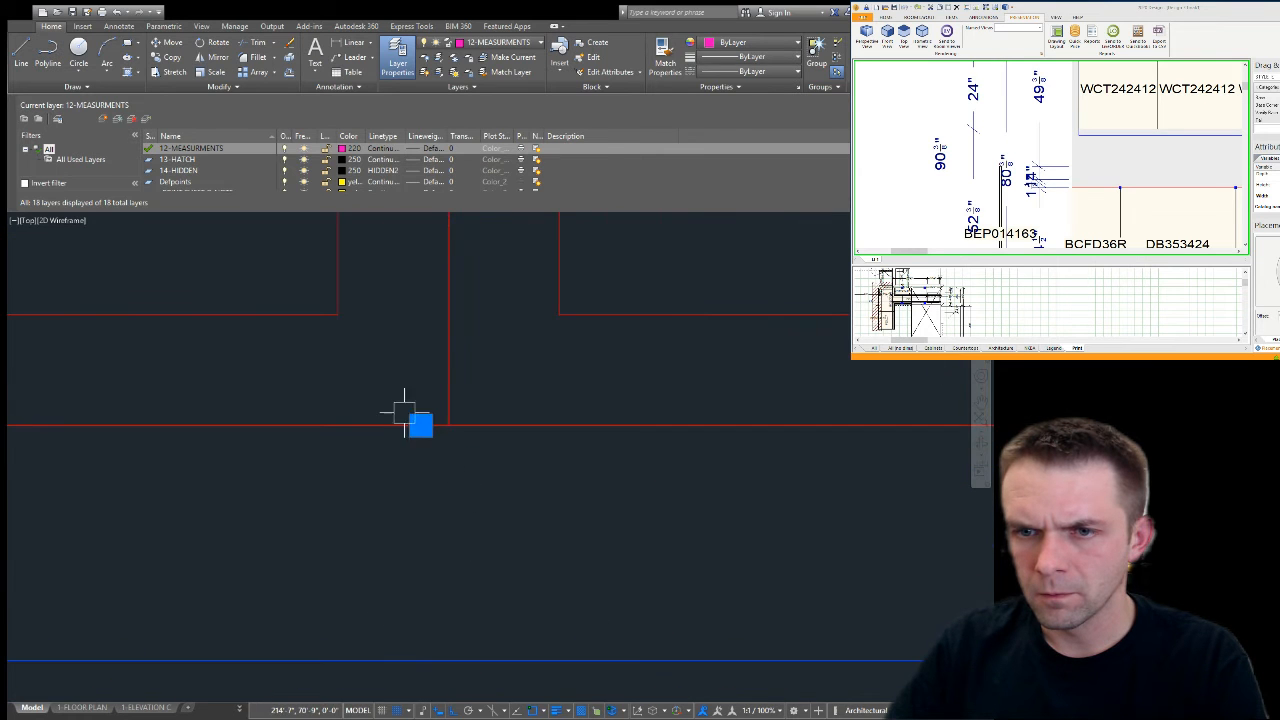
{"action": "left_click", "coordinate": [421, 426]}
{"action": "scroll", "coordinate": [504, 379], "scroll_direction": "down", "scroll_amount": 4}
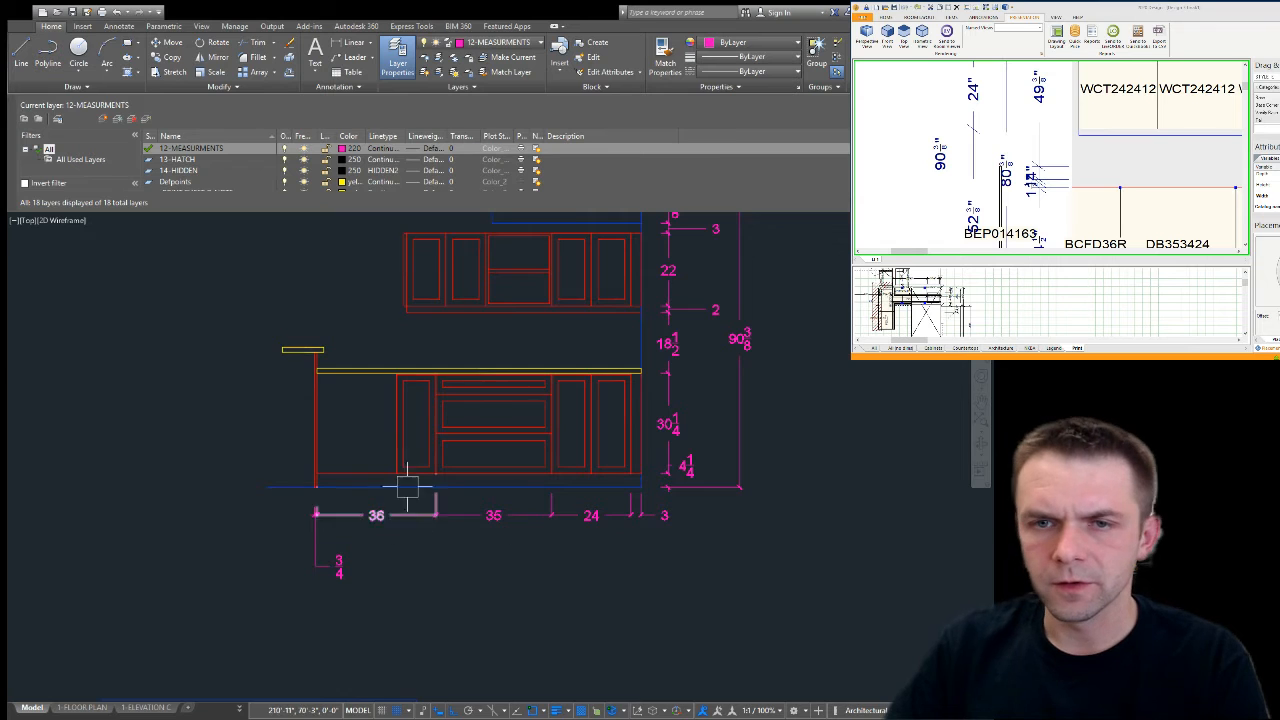
Step: Add a vertical dimension for the end panel's height, from the floor to the underside of the raised bar top
{"action": "scroll", "coordinate": [593, 484], "scroll_direction": "down", "scroll_amount": 2}
{"action": "scroll", "coordinate": [388, 447], "scroll_direction": "up", "scroll_amount": 2}
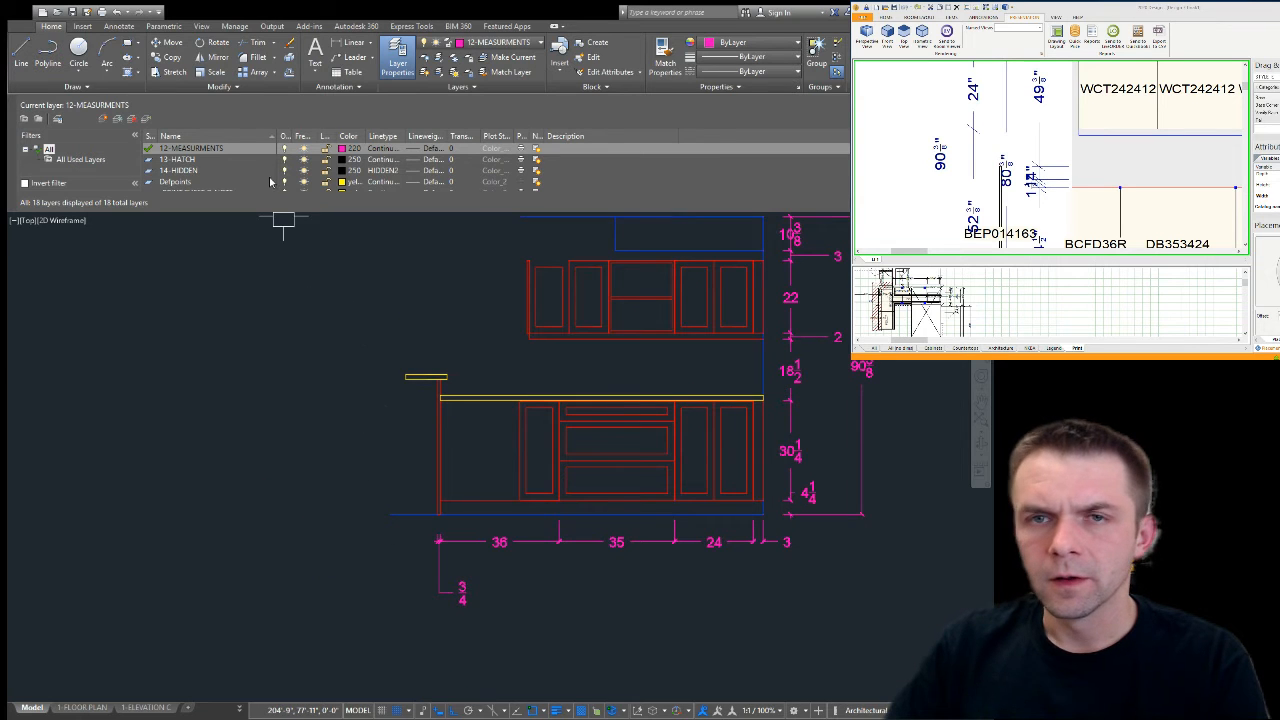
{"action": "scroll", "coordinate": [442, 494], "scroll_direction": "up", "scroll_amount": 4}
{"action": "left_click", "coordinate": [432, 508]}
{"action": "scroll", "coordinate": [432, 508], "scroll_direction": "down", "scroll_amount": 2}
{"action": "scroll", "coordinate": [432, 308], "scroll_direction": "up", "scroll_amount": 2}
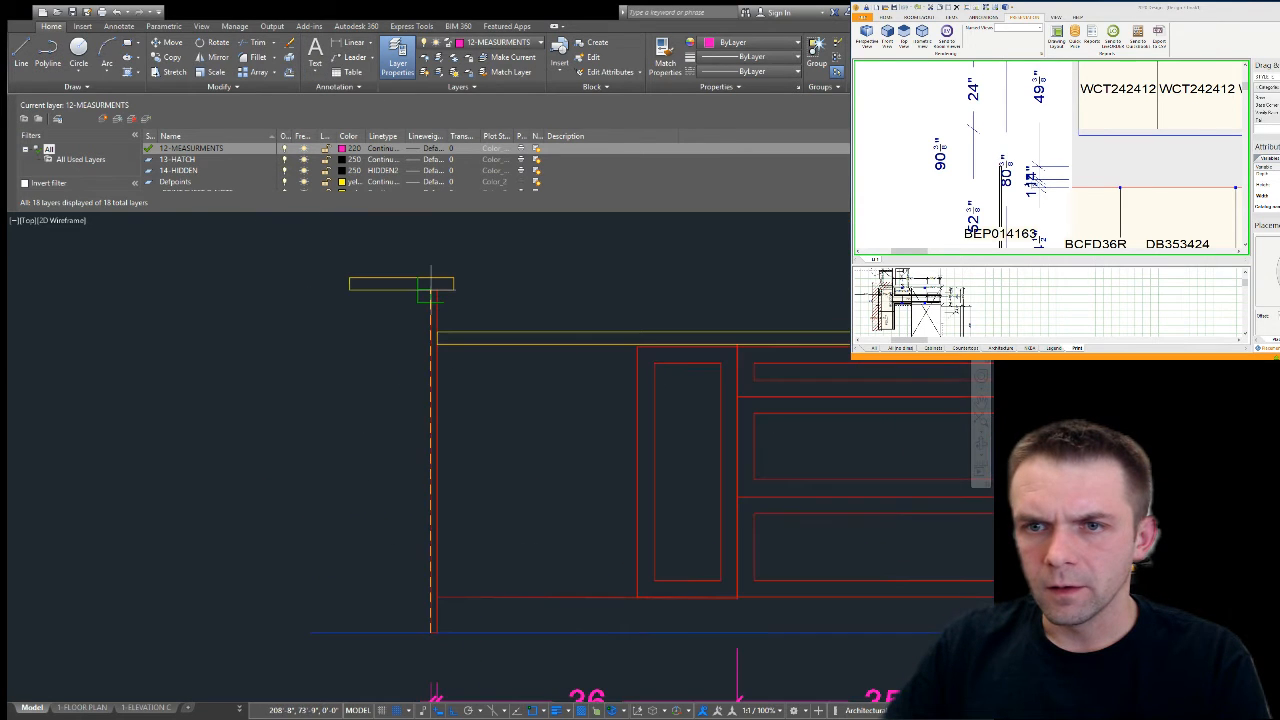
{"action": "left_click", "coordinate": [431, 291]}
{"action": "left_click", "coordinate": [262, 335]}
Step: Dimension the raised bar top's thickness in line with the end panel's height dimension
{"action": "scroll", "coordinate": [319, 311], "scroll_direction": "up", "scroll_amount": 4}
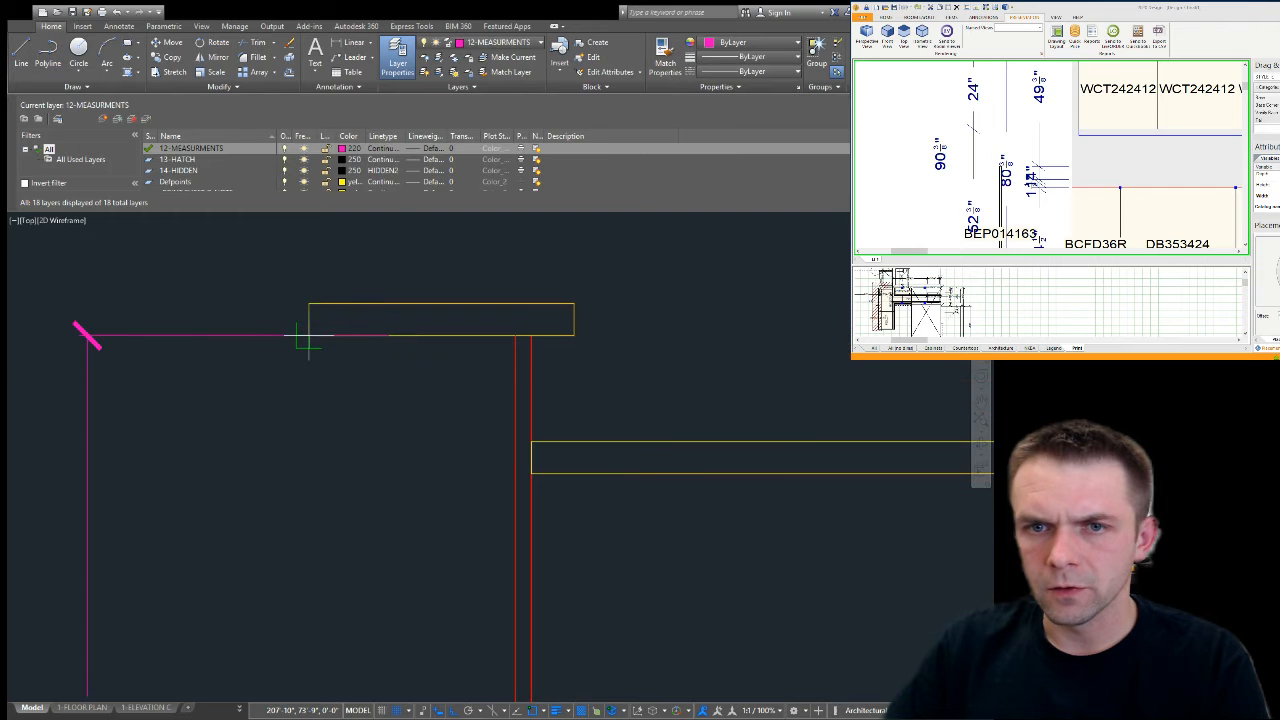
{"action": "left_click", "coordinate": [309, 305]}
{"action": "scroll", "coordinate": [347, 339], "scroll_direction": "down", "scroll_amount": 2}
{"action": "scroll", "coordinate": [206, 327], "scroll_direction": "up", "scroll_amount": 2}
{"action": "left_click", "coordinate": [173, 341]}
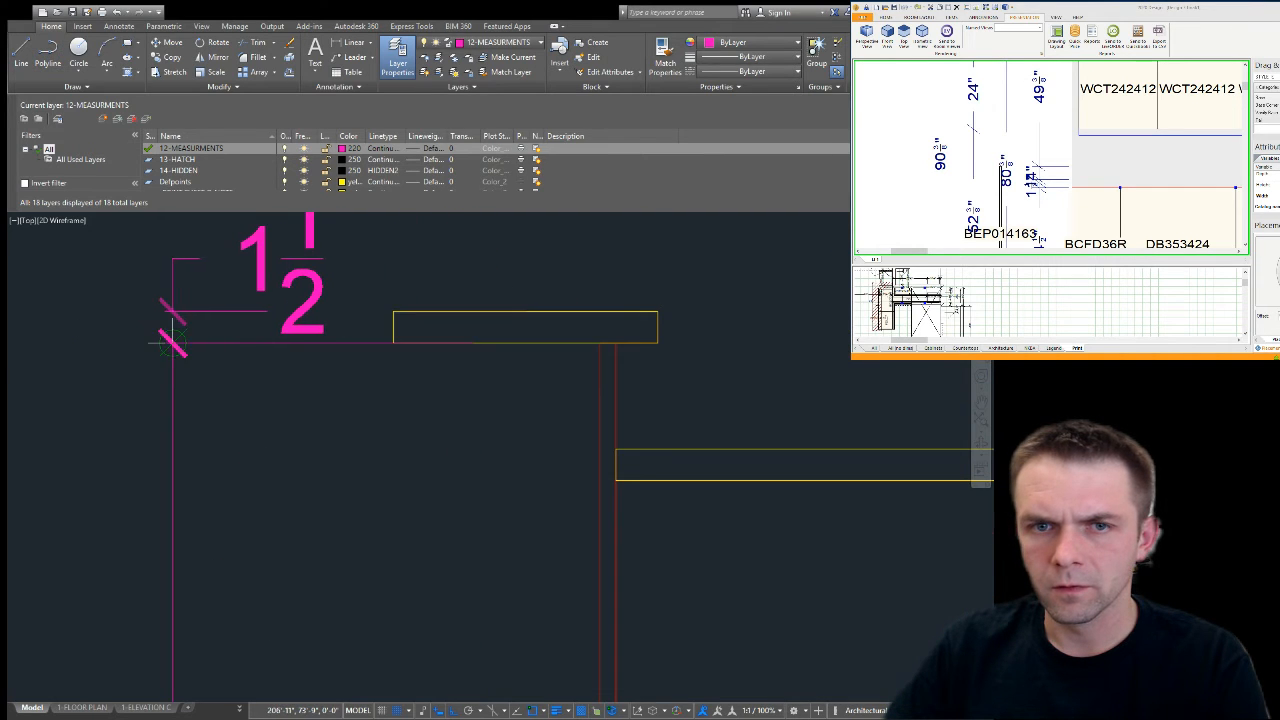
Step: Shorten the upper extension line of the end panel's height dimension by moving its origin away from the panel, clear of the raised bar top
{"action": "left_click", "coordinate": [354, 344]}
{"action": "left_click", "coordinate": [597, 343]}
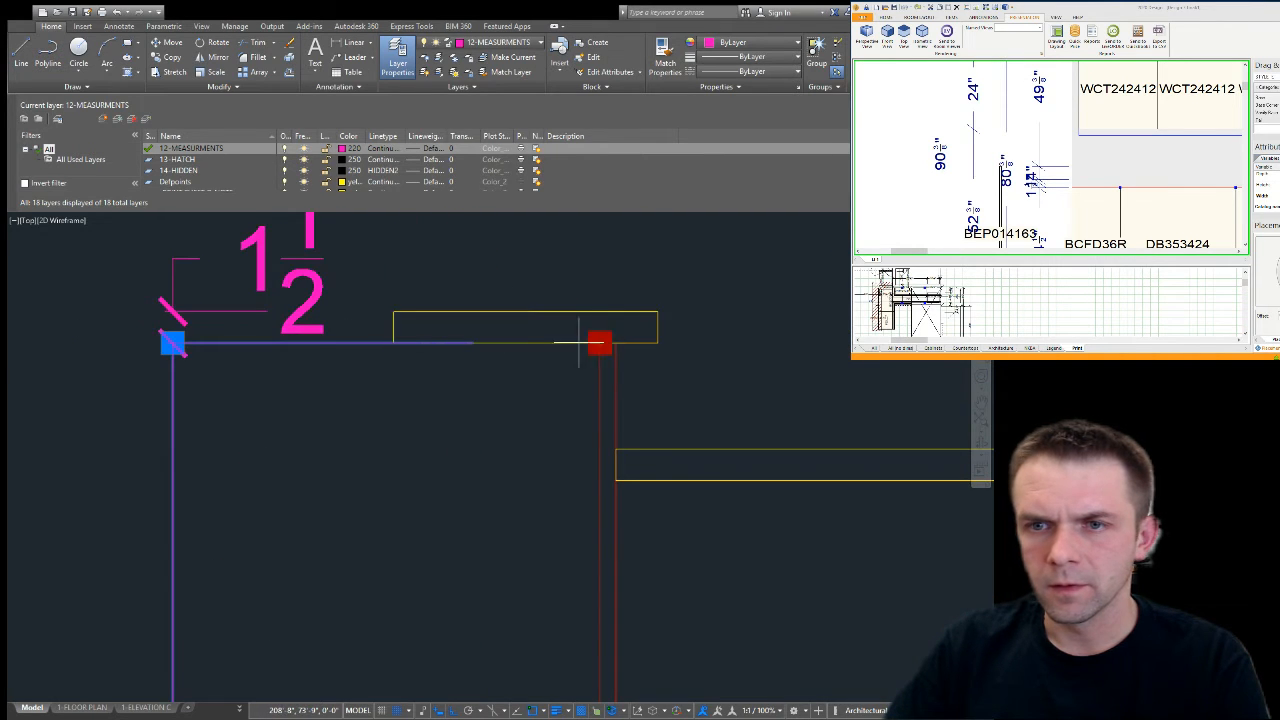
{"action": "left_click", "coordinate": [318, 343]}
{"action": "key", "text": "Escape"}
{"action": "scroll", "coordinate": [428, 428], "scroll_direction": "down", "scroll_amount": 4}
{"action": "scroll", "coordinate": [478, 452], "scroll_direction": "down", "scroll_amount": 2}
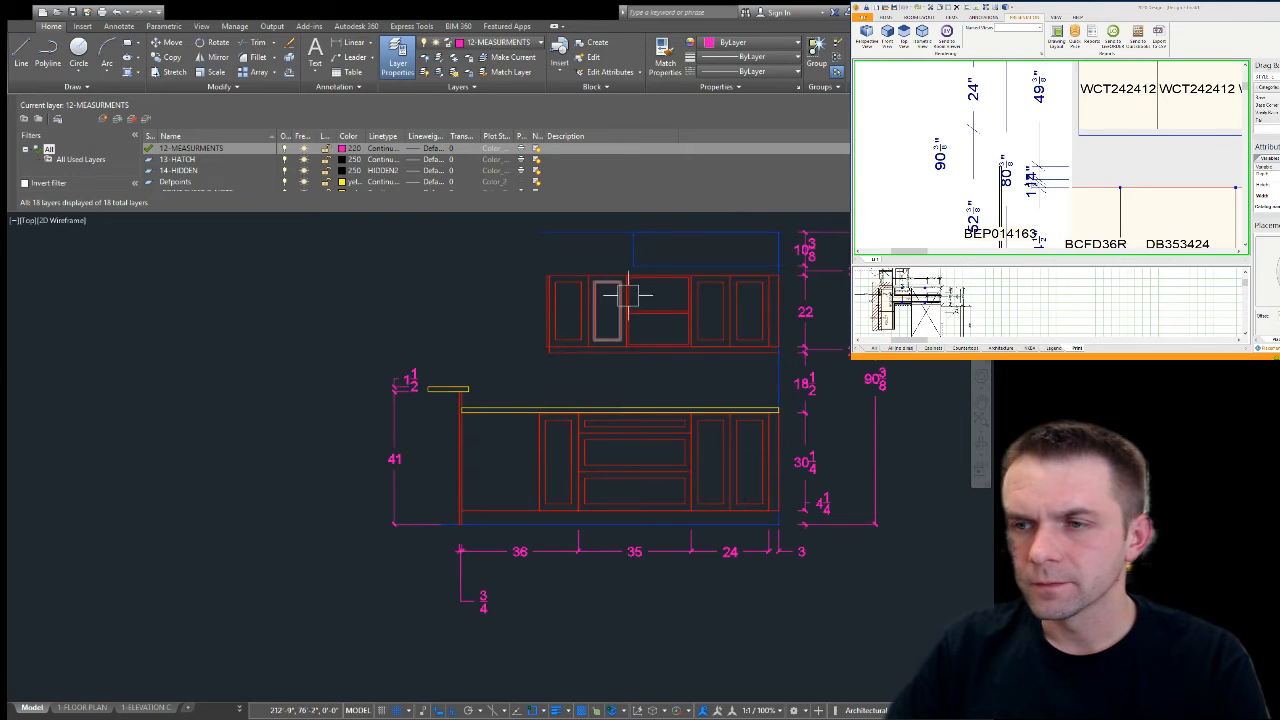
Step: Draw construction lines and a 45° diagonal at the outer top corner of the wall cabinets for the crown moulding's end profile
{"action": "scroll", "coordinate": [838, 296], "scroll_direction": "up", "scroll_amount": 2}
{"action": "scroll", "coordinate": [374, 300], "scroll_direction": "down", "scroll_amount": 2}
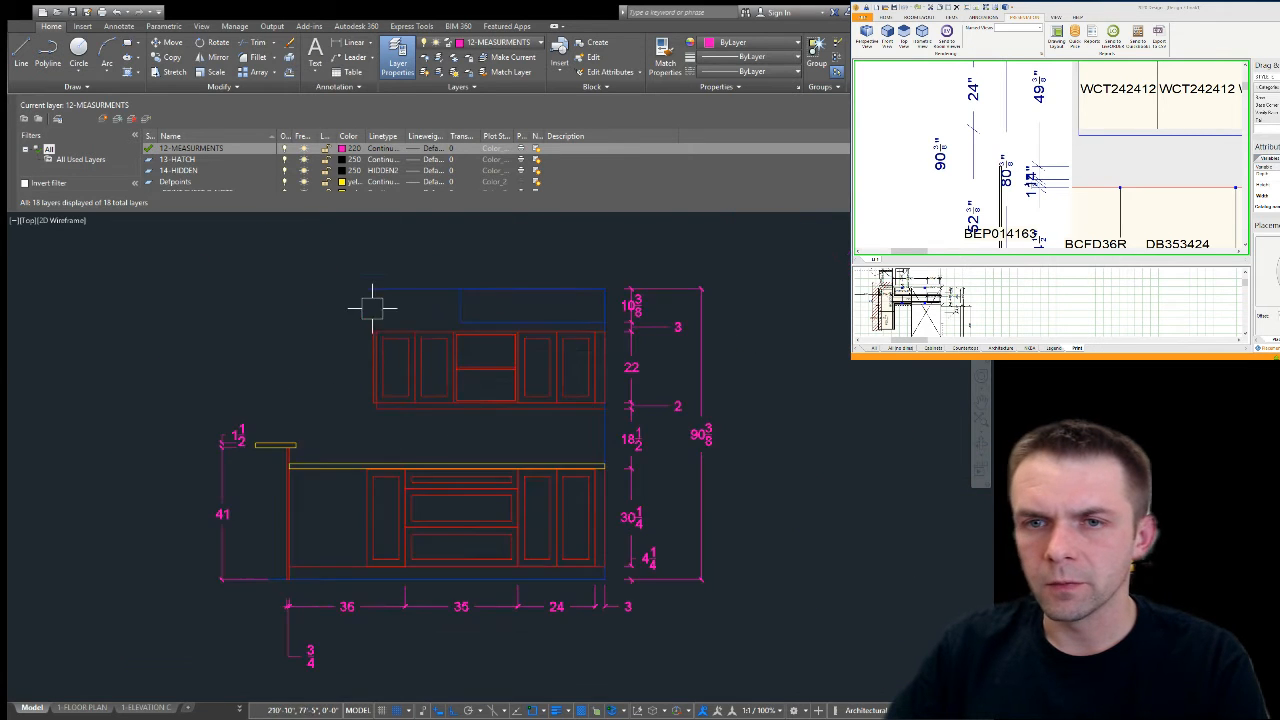
{"action": "scroll", "coordinate": [372, 367], "scroll_direction": "up", "scroll_amount": 5}
{"action": "scroll", "coordinate": [372, 367], "scroll_direction": "up", "scroll_amount": 3}
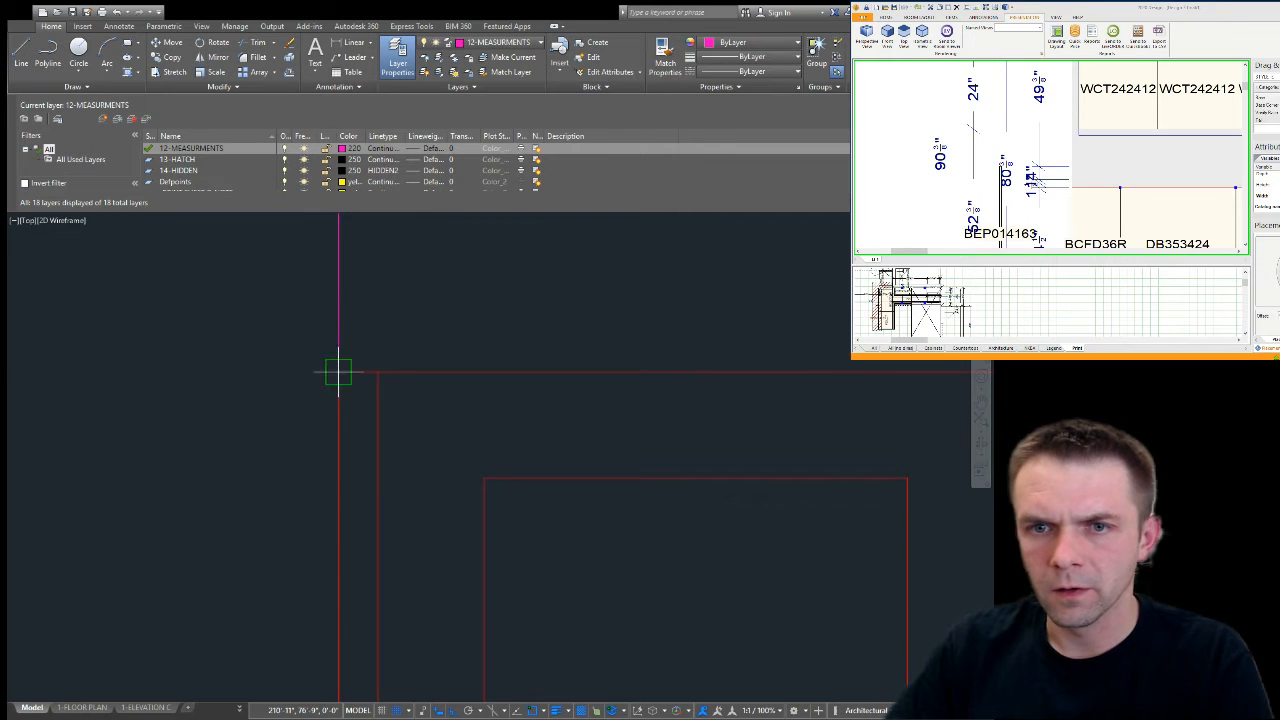
{"action": "scroll", "coordinate": [320, 430], "scroll_direction": "down", "scroll_amount": 2}
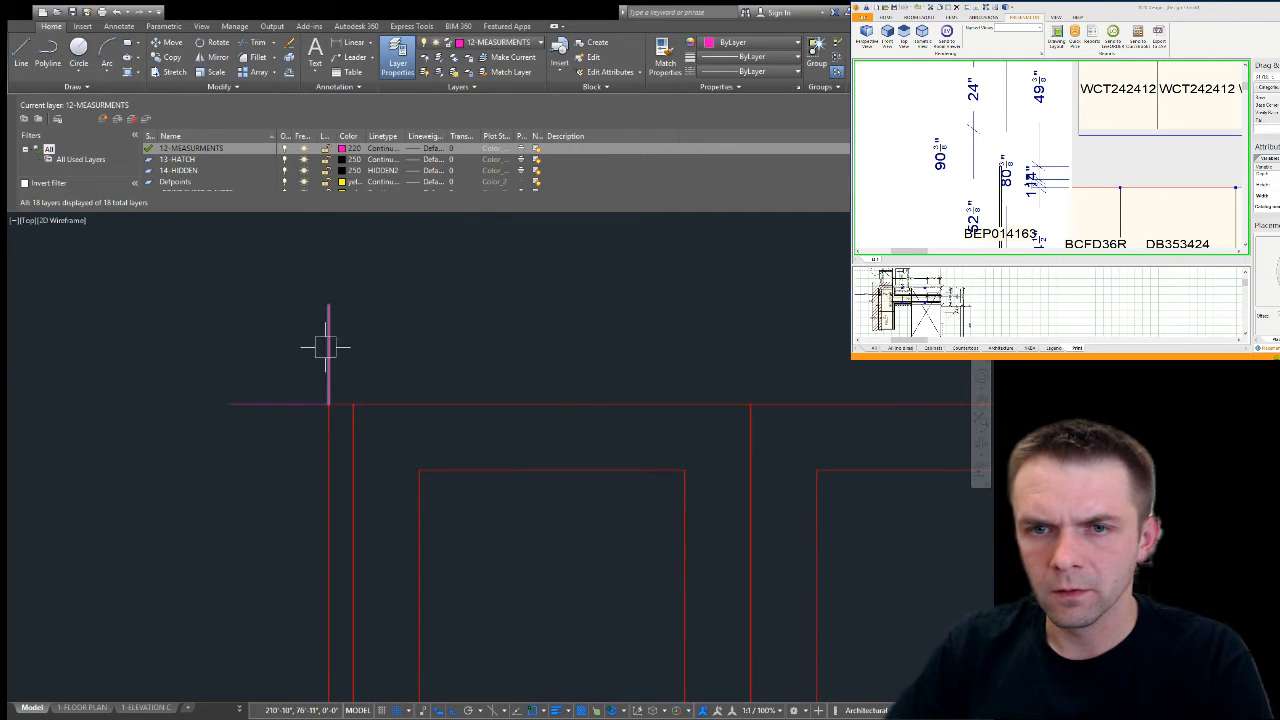
{"action": "left_click", "coordinate": [328, 404]}
{"action": "key", "text": "Escape"}
Step: Delete the horizontal and vertical construction lines around the crown moulding's diagonal, keeping only the diagonal
{"action": "left_click", "coordinate": [279, 404]}
{"action": "key", "text": "Delete"}
{"action": "left_click", "coordinate": [291, 366]}
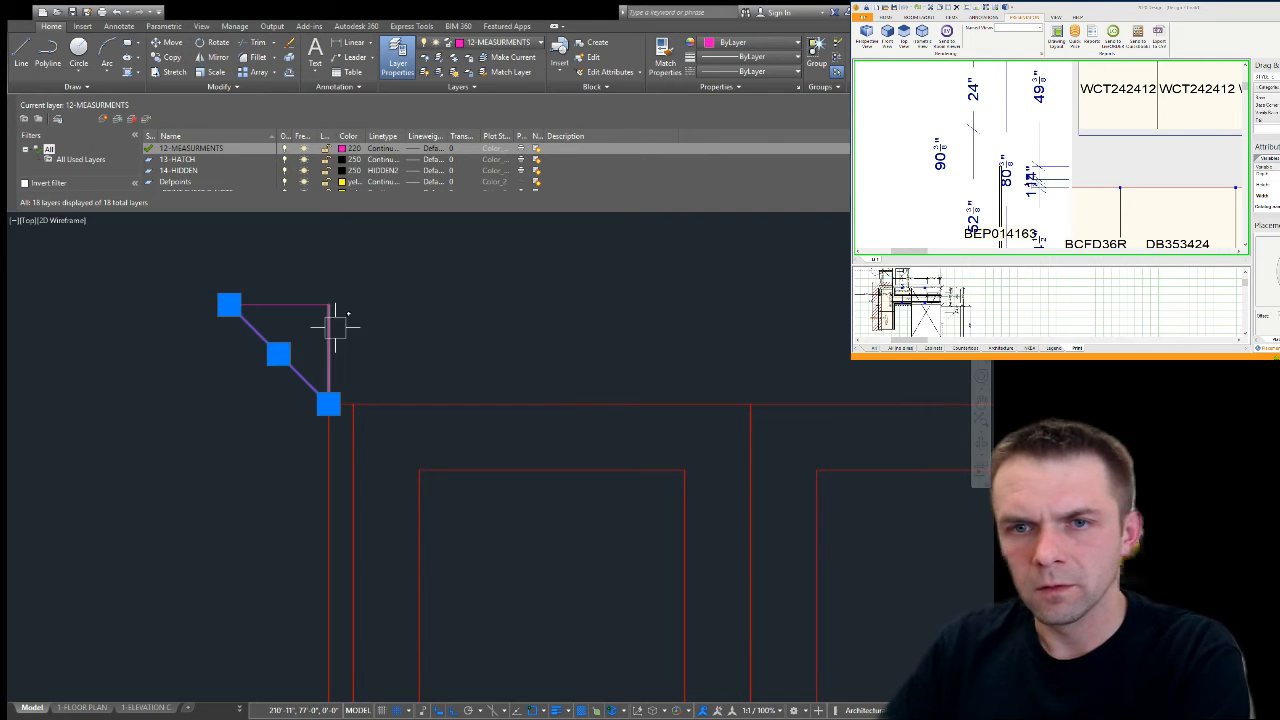
{"action": "key", "text": "Escape"}
{"action": "left_click", "coordinate": [329, 328]}
{"action": "key", "text": "Delete"}
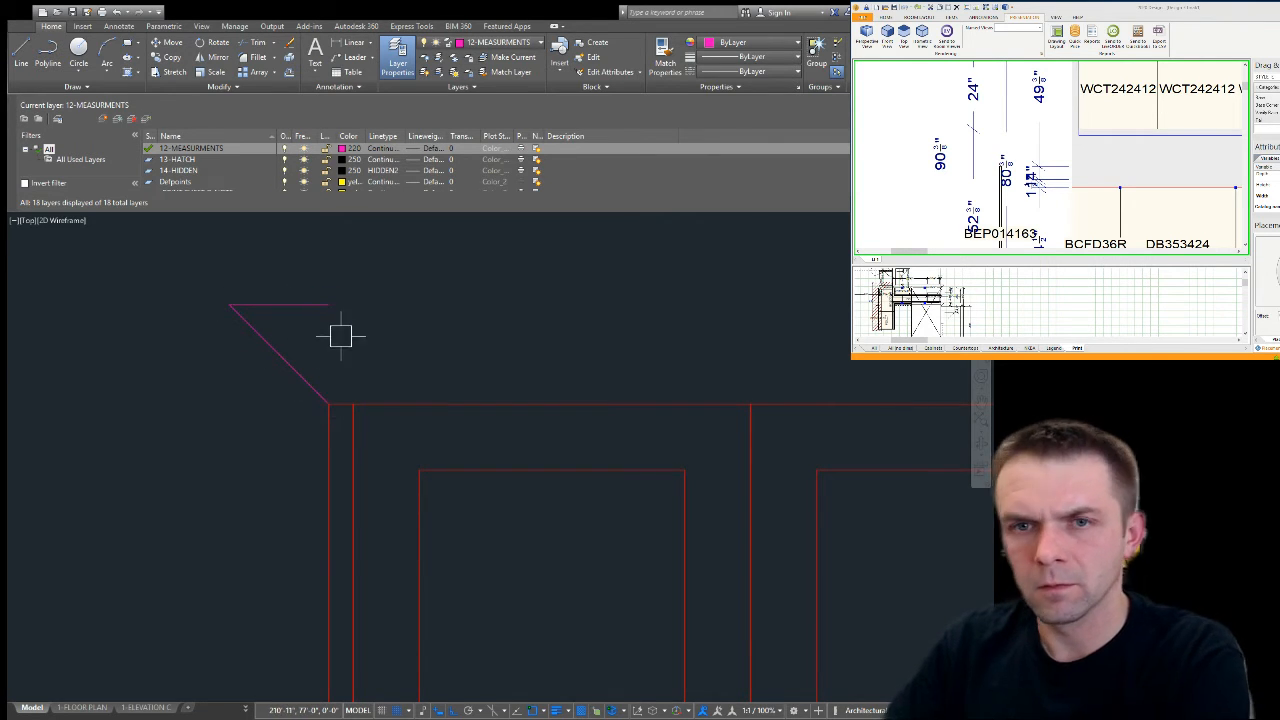
{"action": "left_click", "coordinate": [286, 305]}
{"action": "key", "text": "Delete"}
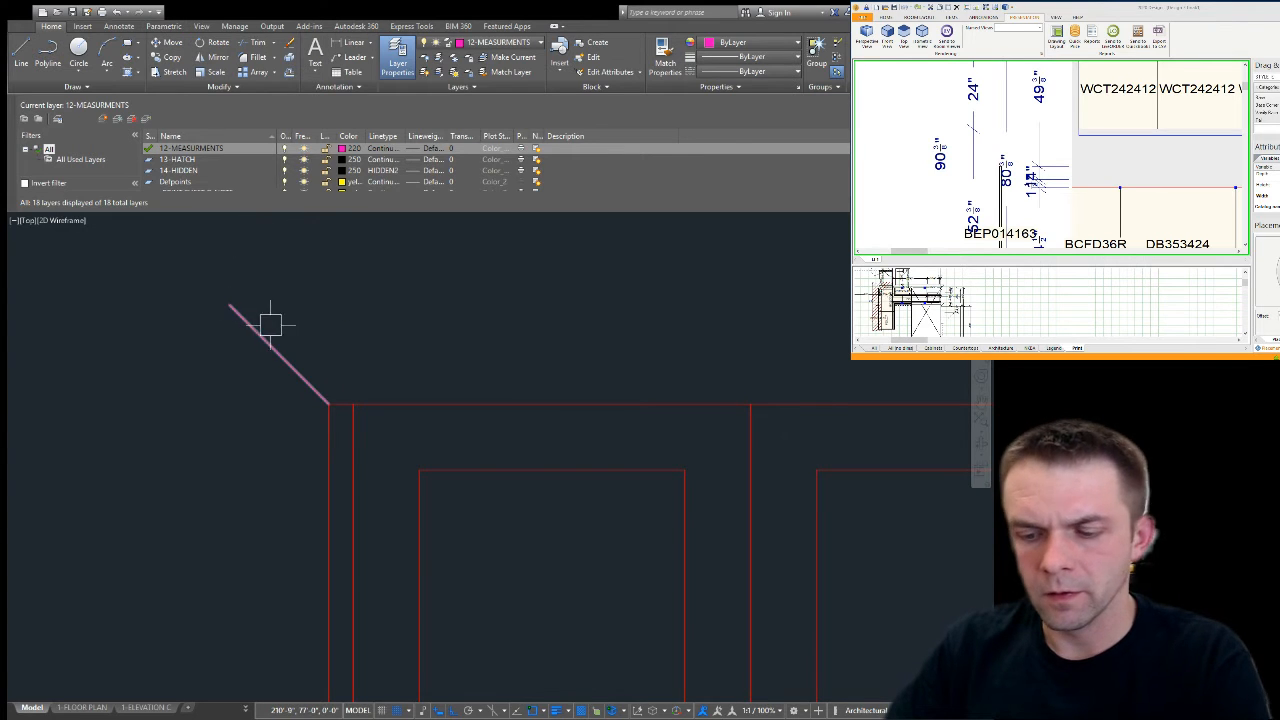
Step: Draw the crown moulding's top line horizontally from the upper end of the diagonal to the wall line
{"action": "key", "text": "l"}
{"action": "key", "text": "space"}
{"action": "key", "text": "Escape"}
{"action": "left_click", "coordinate": [231, 303]}
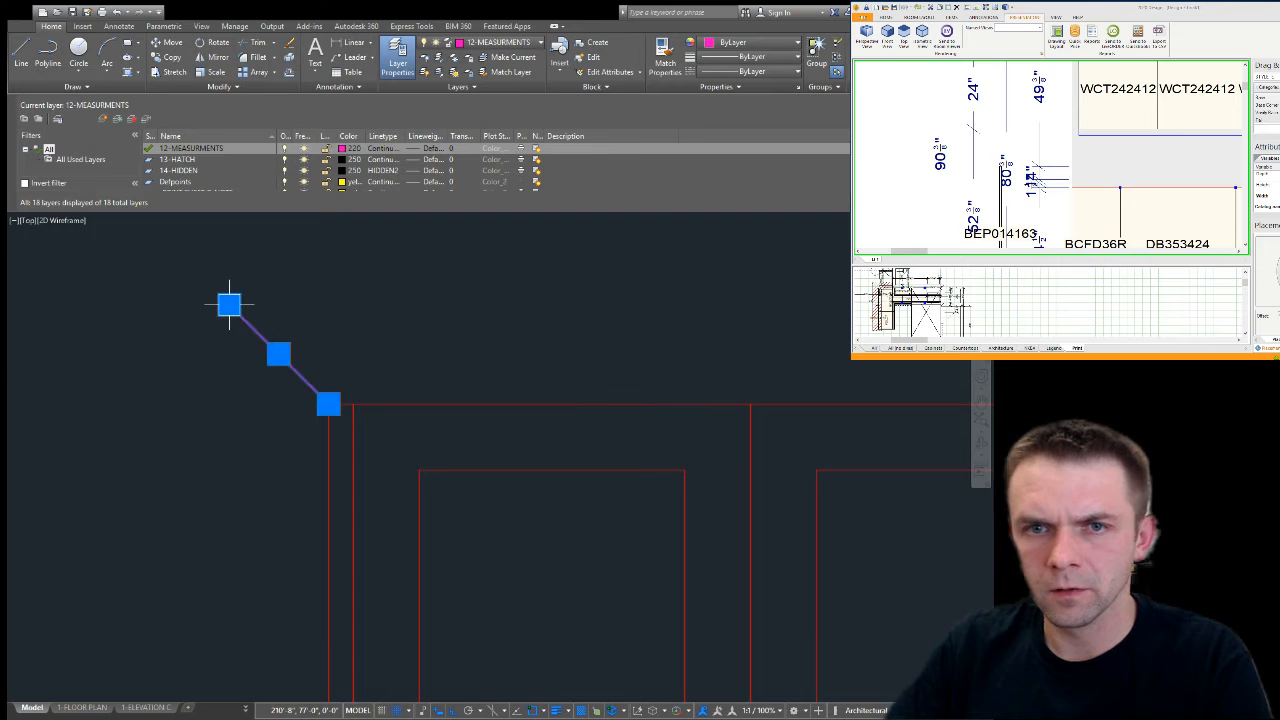
{"action": "key", "text": "Escape"}
{"action": "key", "text": "l"}
{"action": "key", "text": "space"}
{"action": "left_click", "coordinate": [229, 304]}
{"action": "scroll", "coordinate": [130, 386], "scroll_direction": "down", "scroll_amount": 7}
{"action": "scroll", "coordinate": [544, 376], "scroll_direction": "up", "scroll_amount": 5}
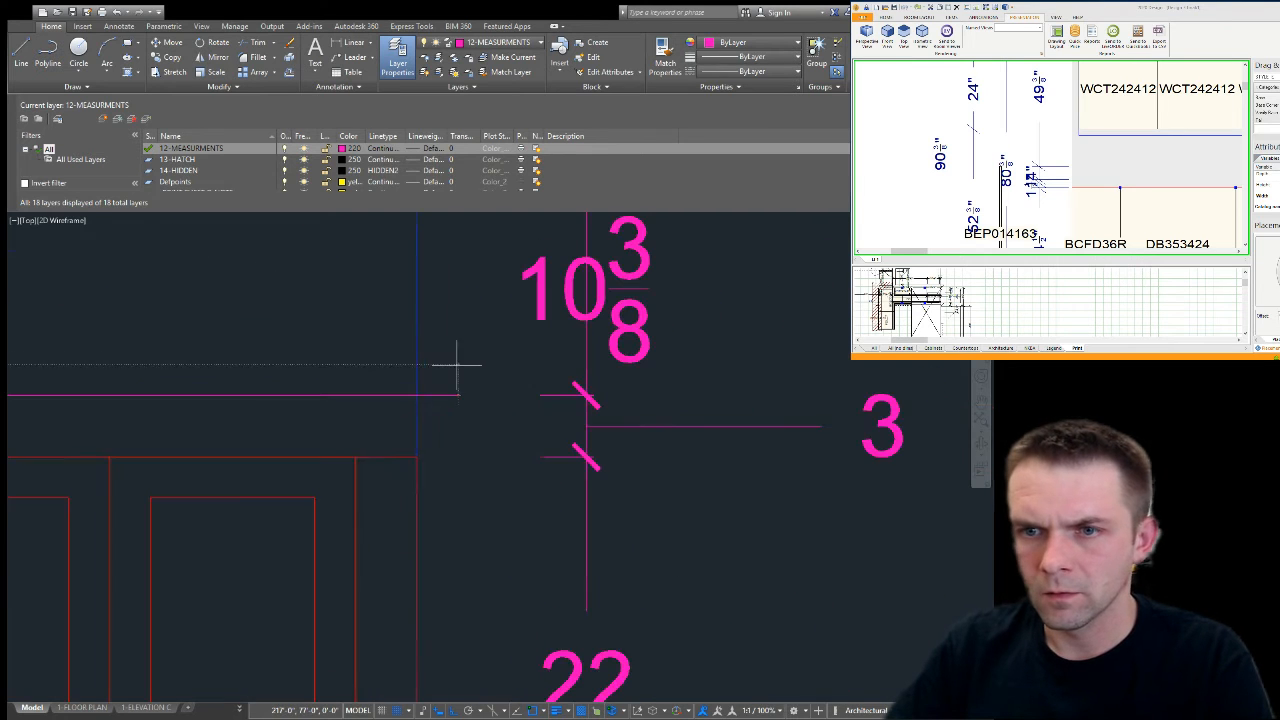
{"action": "left_click", "coordinate": [417, 395]}
{"action": "key", "text": "Escape"}
Step: Move the crown moulding's diagonal and top line from the measurements layer to the yellow layer used for the countertops
{"action": "scroll", "coordinate": [754, 423], "scroll_direction": "down", "scroll_amount": 5}
{"action": "scroll", "coordinate": [320, 426], "scroll_direction": "up", "scroll_amount": 5}
{"action": "left_click", "coordinate": [314, 419]}
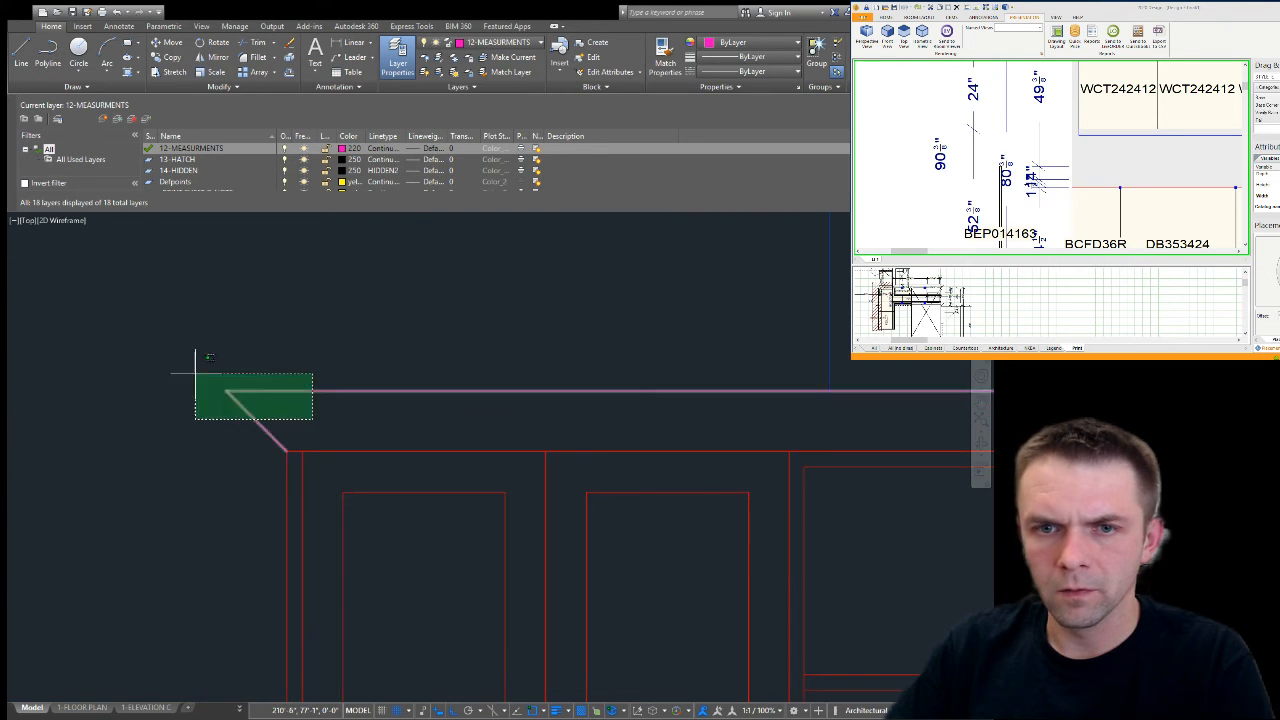
{"action": "left_click", "coordinate": [196, 371]}
{"action": "scroll", "coordinate": [238, 389], "scroll_direction": "up", "scroll_amount": 2}
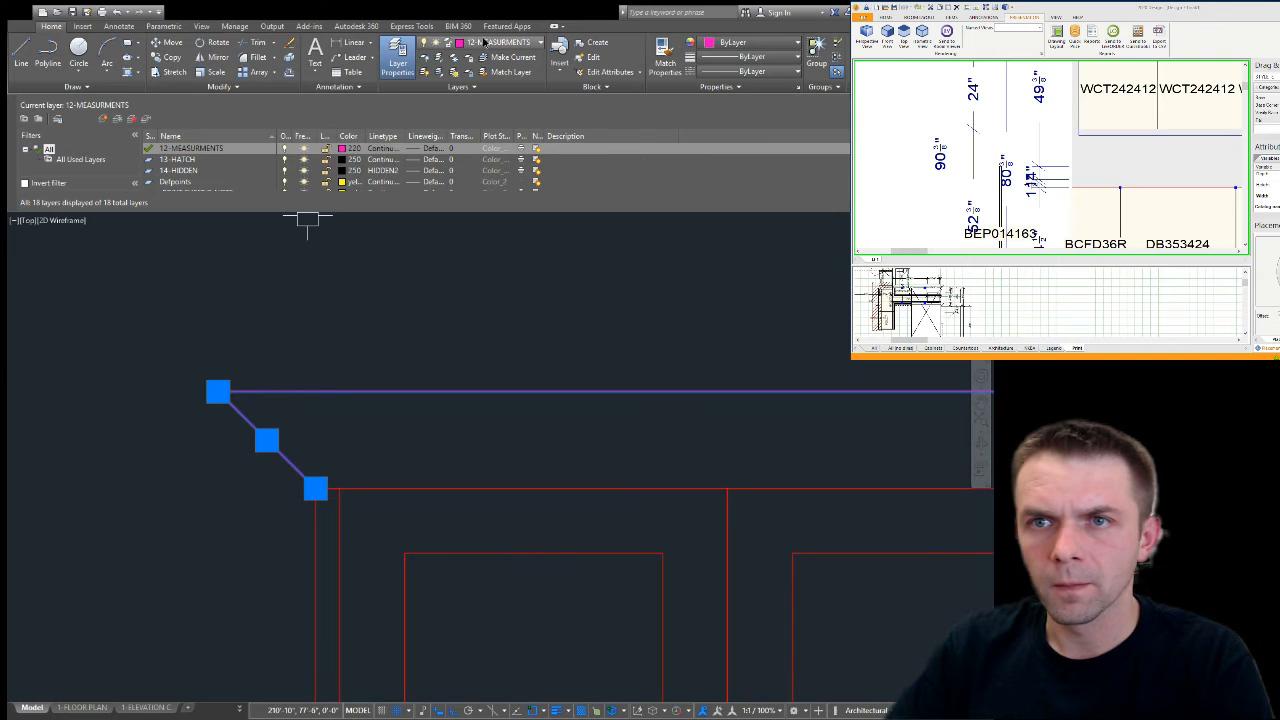
{"action": "key", "text": "Escape"}
{"action": "scroll", "coordinate": [403, 372], "scroll_direction": "down", "scroll_amount": 4}
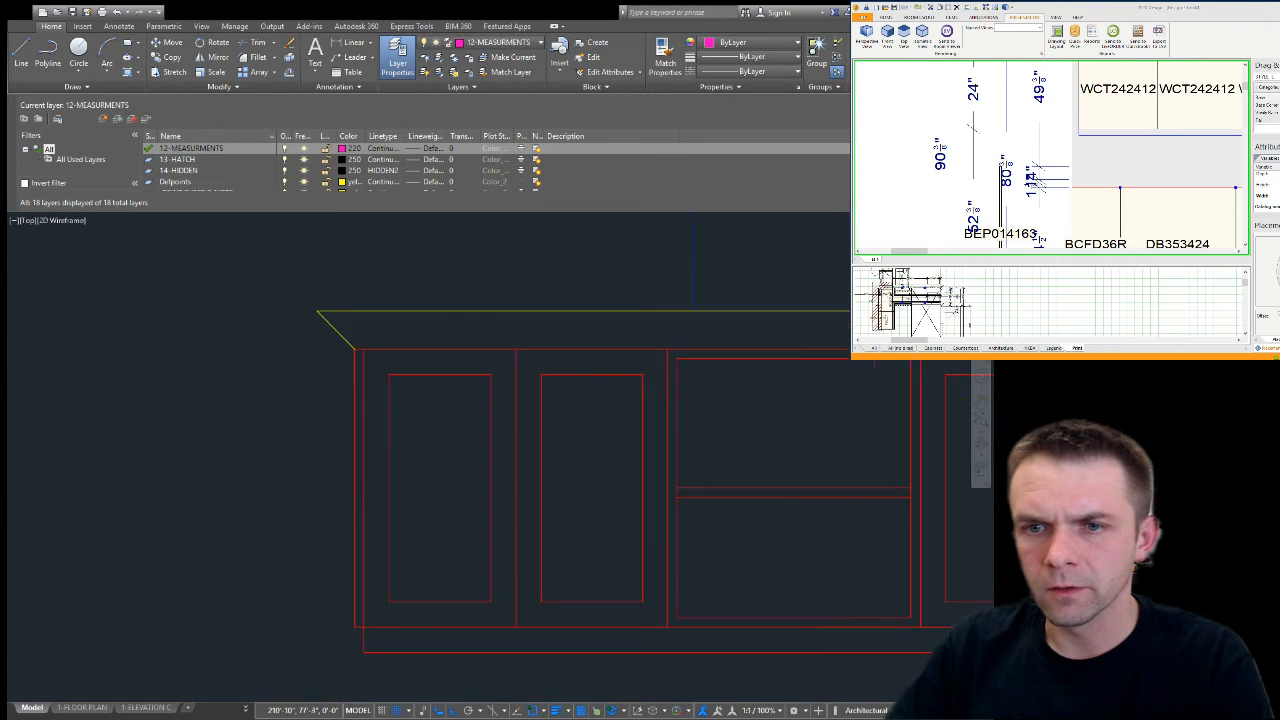
Step: Explode the inner panel rectangle of the wall cabinet door nearest the wall into separate lines
{"action": "scroll", "coordinate": [459, 375], "scroll_direction": "up", "scroll_amount": 2}
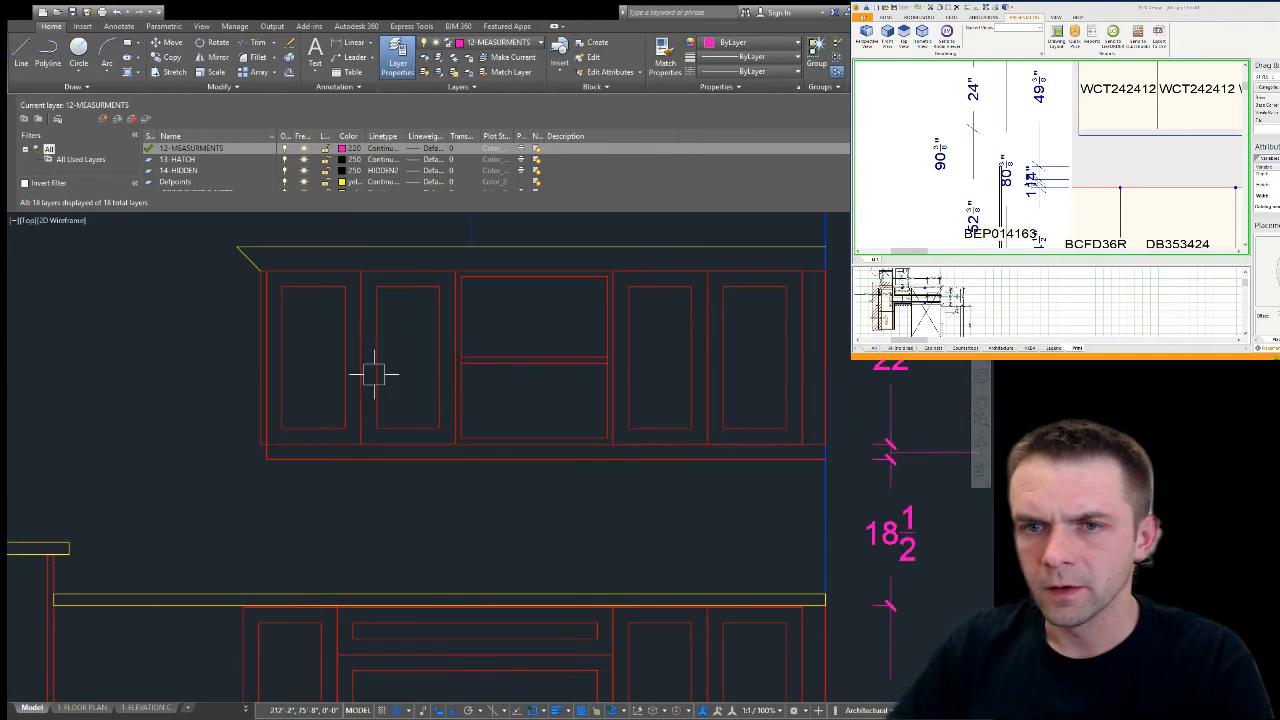
{"action": "left_click", "coordinate": [406, 427]}
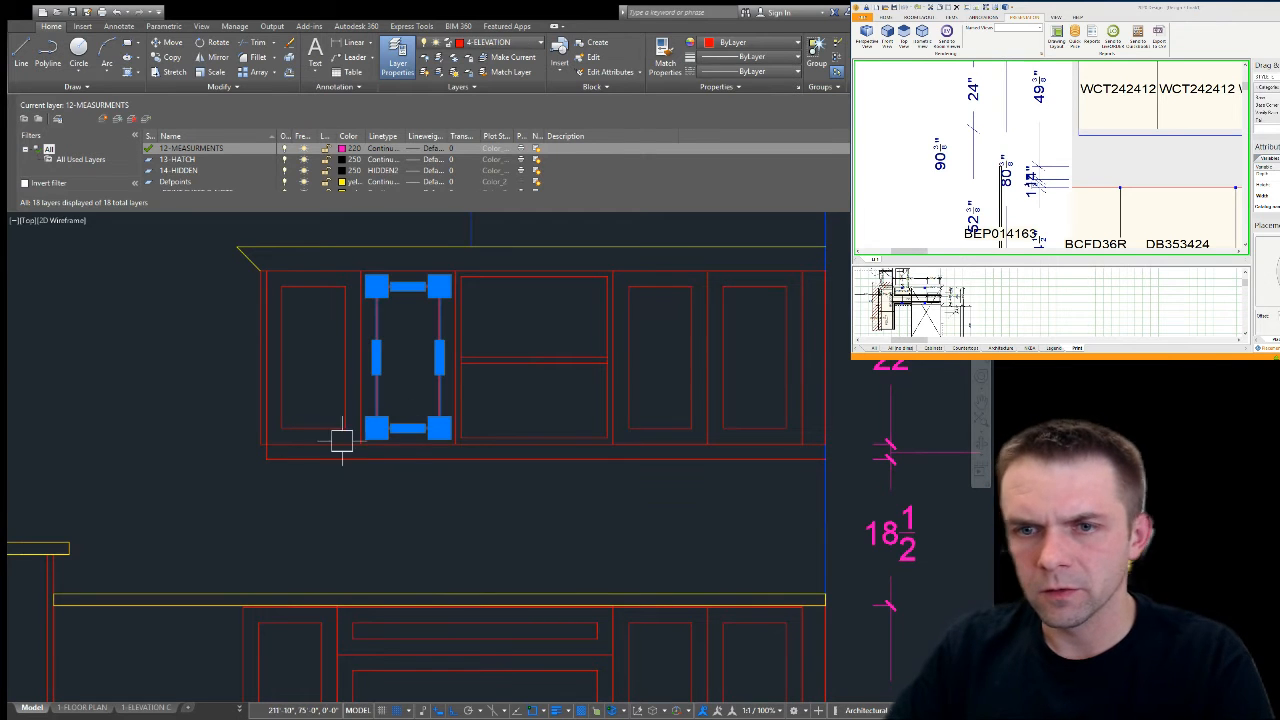
{"action": "key", "text": "Escape"}
{"action": "left_click", "coordinate": [742, 427]}
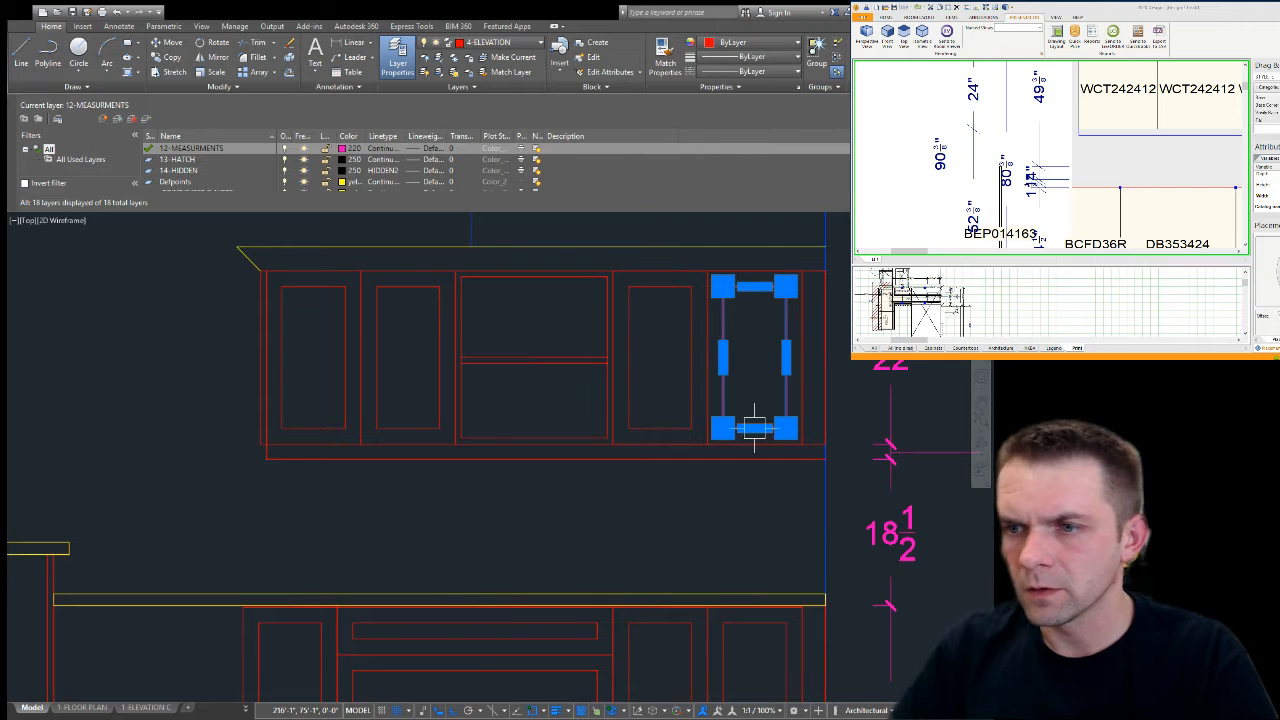
{"action": "key", "text": "Escape"}
{"action": "left_click", "coordinate": [754, 428]}
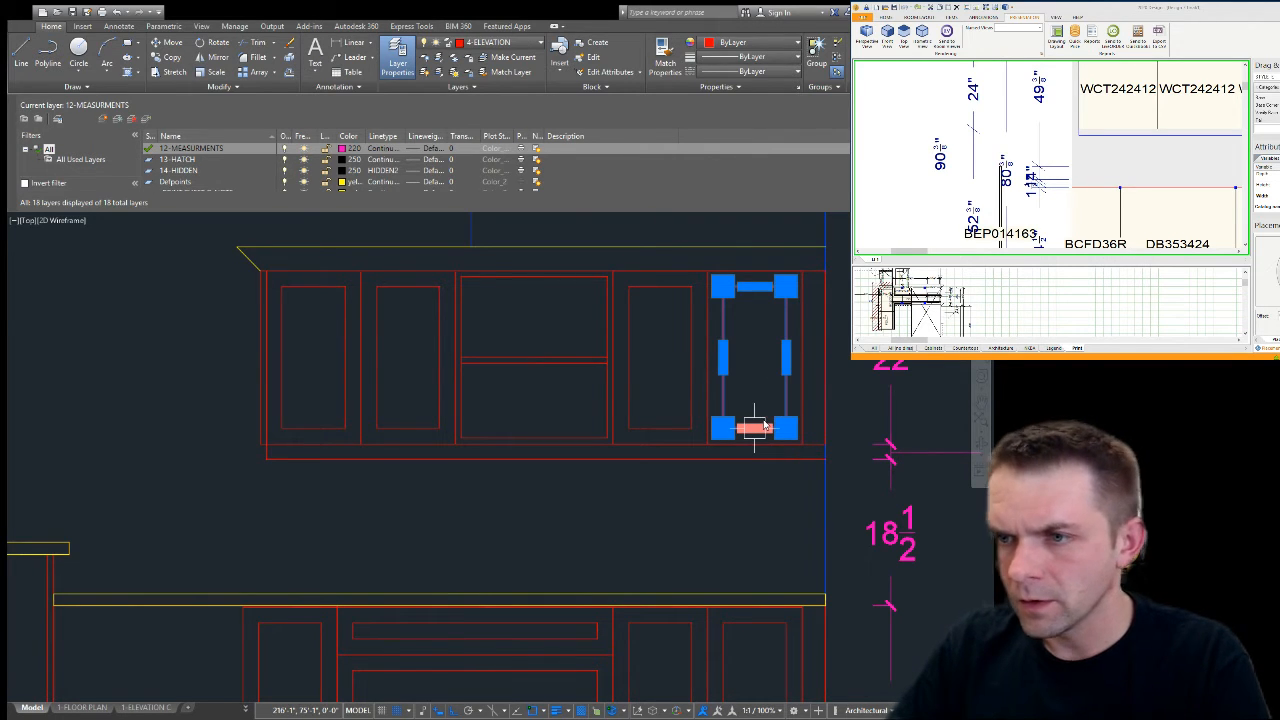
{"action": "key", "text": "Escape"}
{"action": "left_click", "coordinate": [754, 428]}
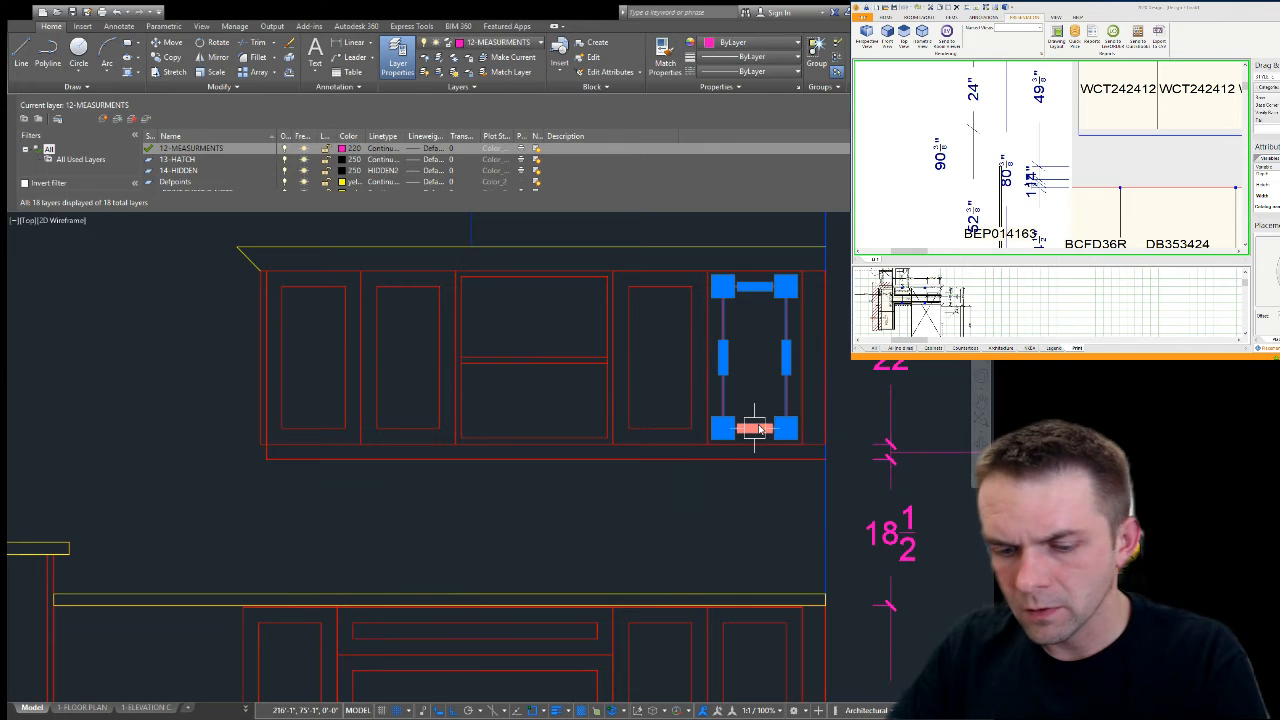
{"action": "key", "text": "Escape"}
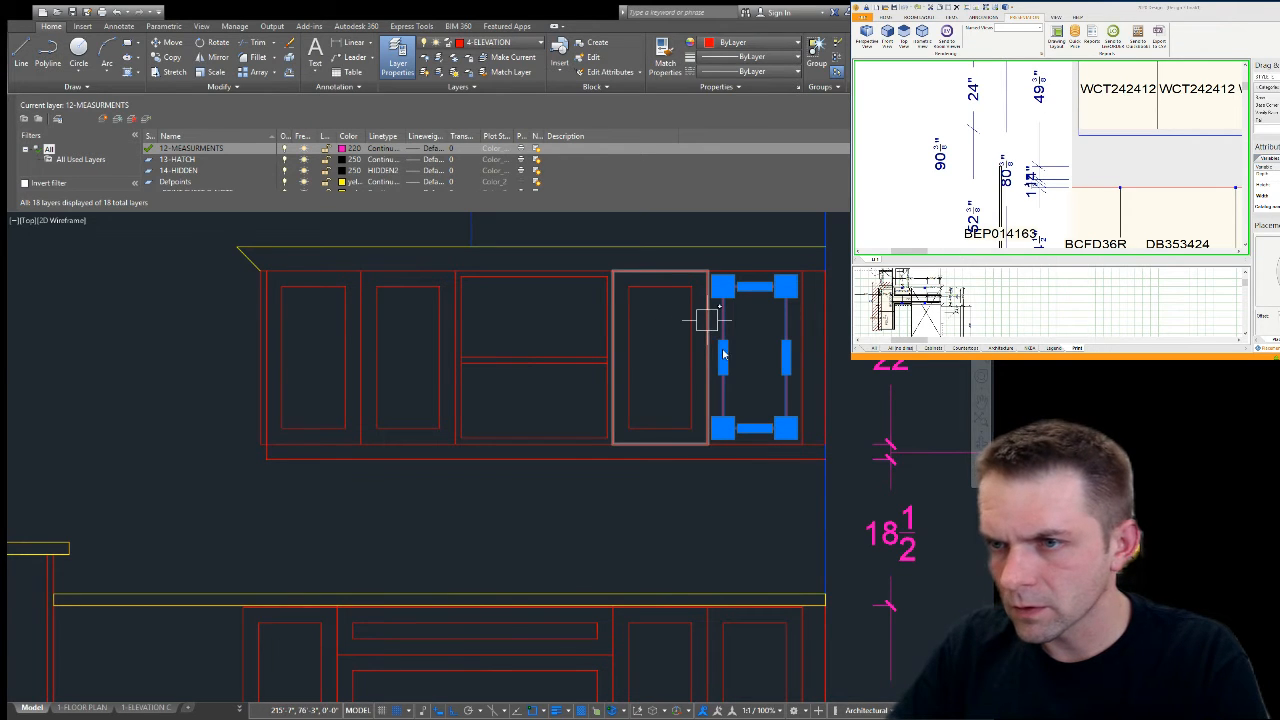
{"action": "key", "text": "Escape"}
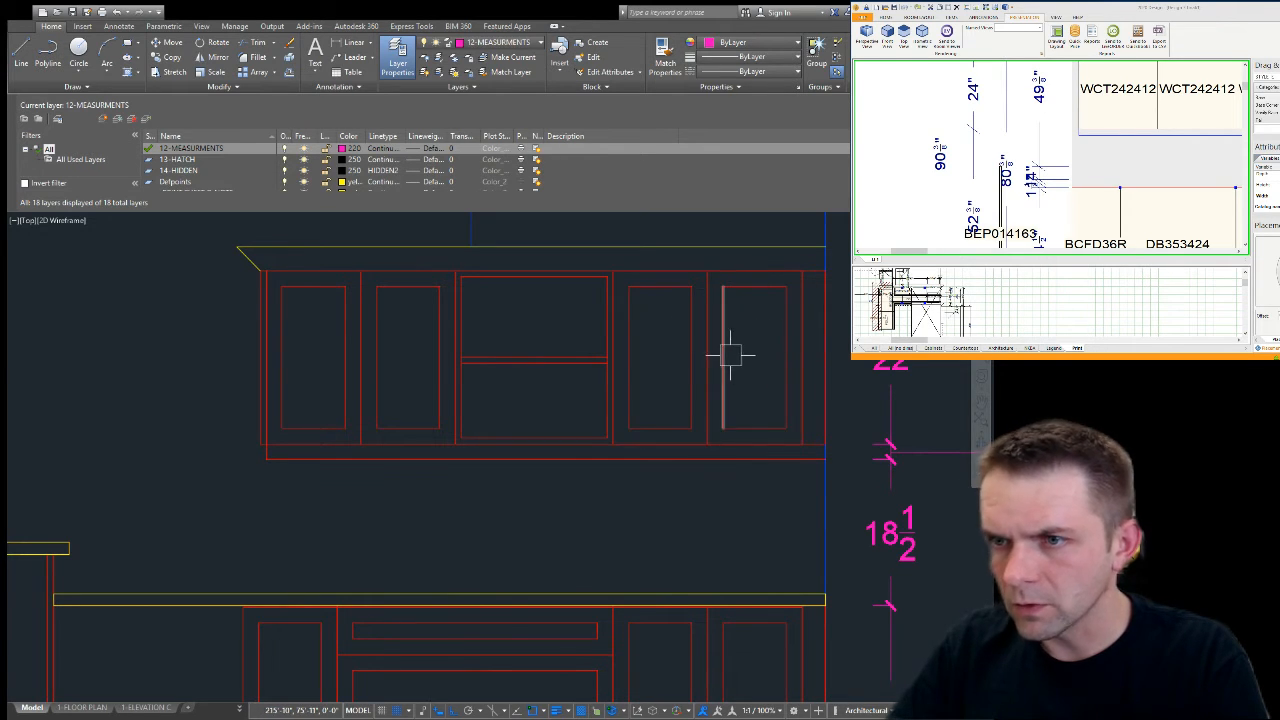
Step: Draw crossing muntins in the exploded door panel by offsetting vertical and horizontal centre lines to both sides and removing the centre lines
{"action": "scroll", "coordinate": [730, 320], "scroll_direction": "up", "scroll_amount": 2}
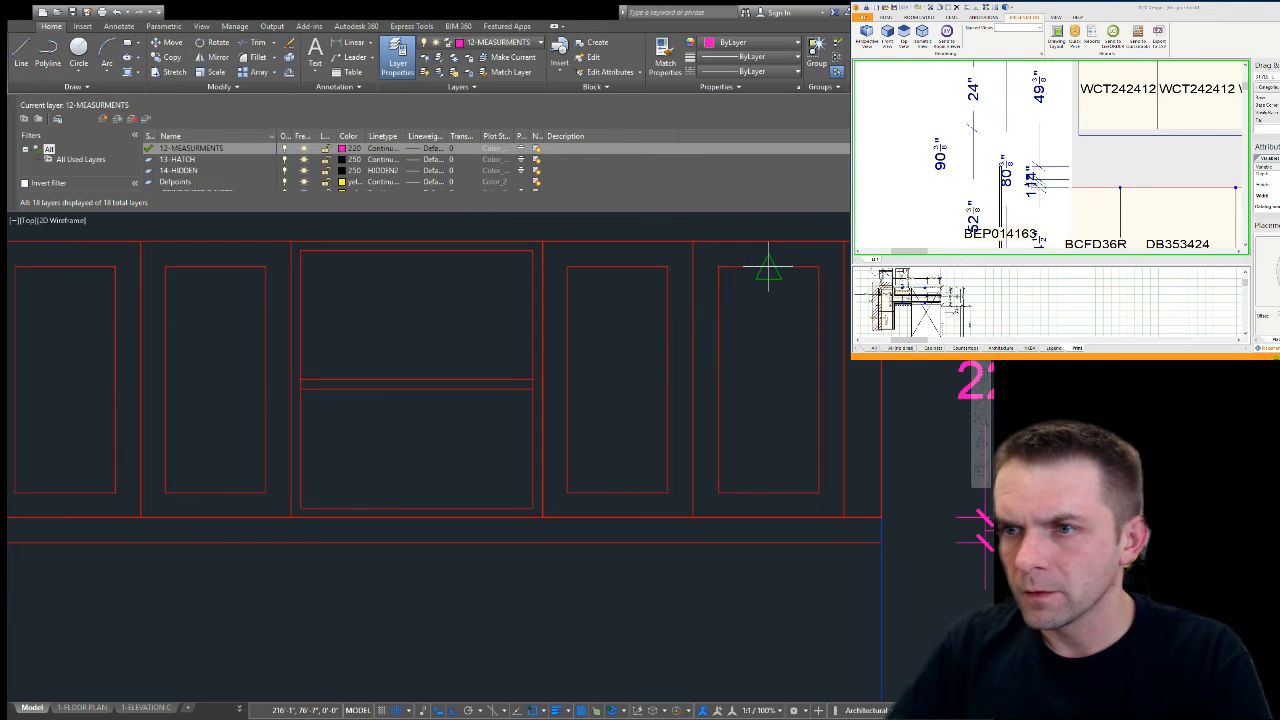
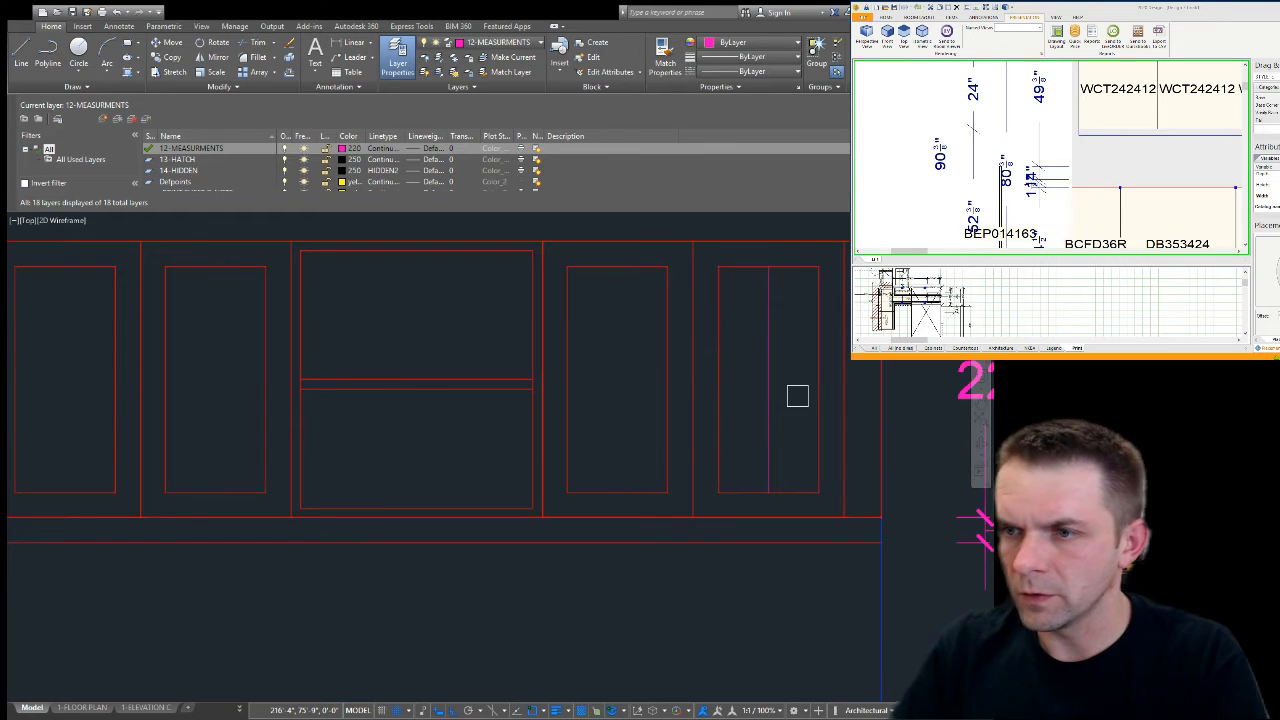
{"action": "scroll", "coordinate": [780, 385], "scroll_direction": "up", "scroll_amount": 4}
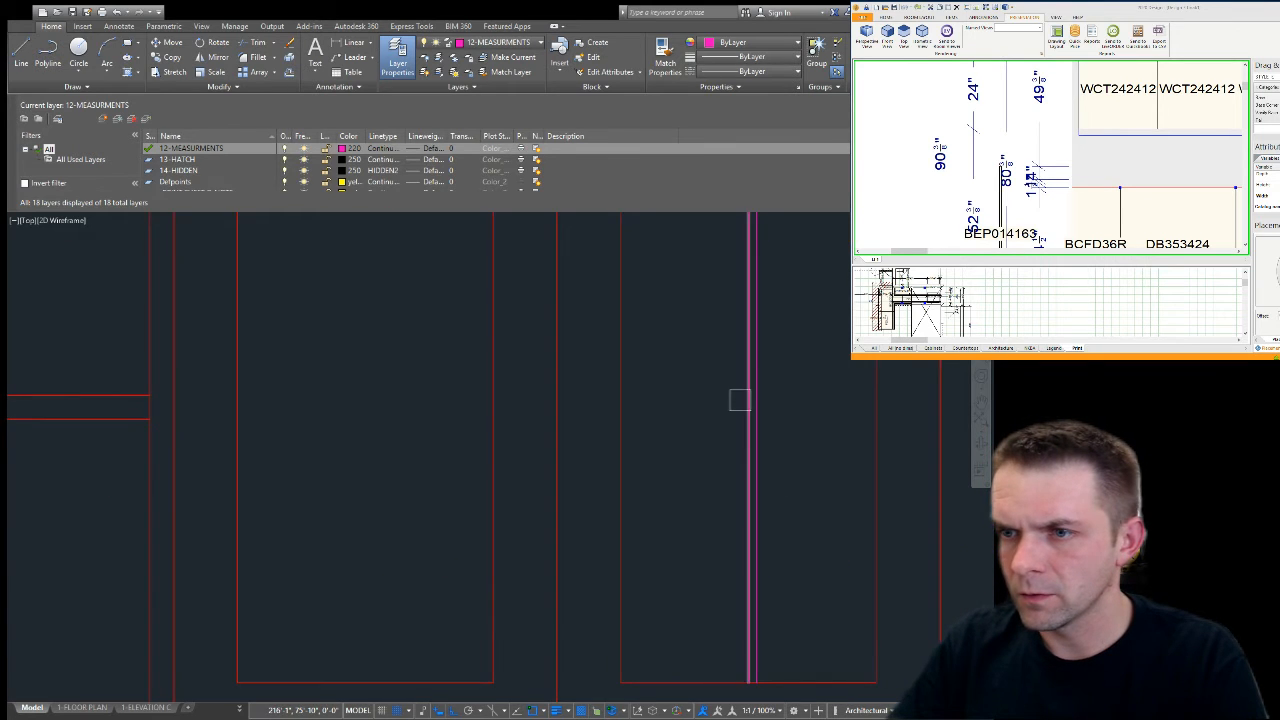
{"action": "scroll", "coordinate": [671, 429], "scroll_direction": "down", "scroll_amount": 2}
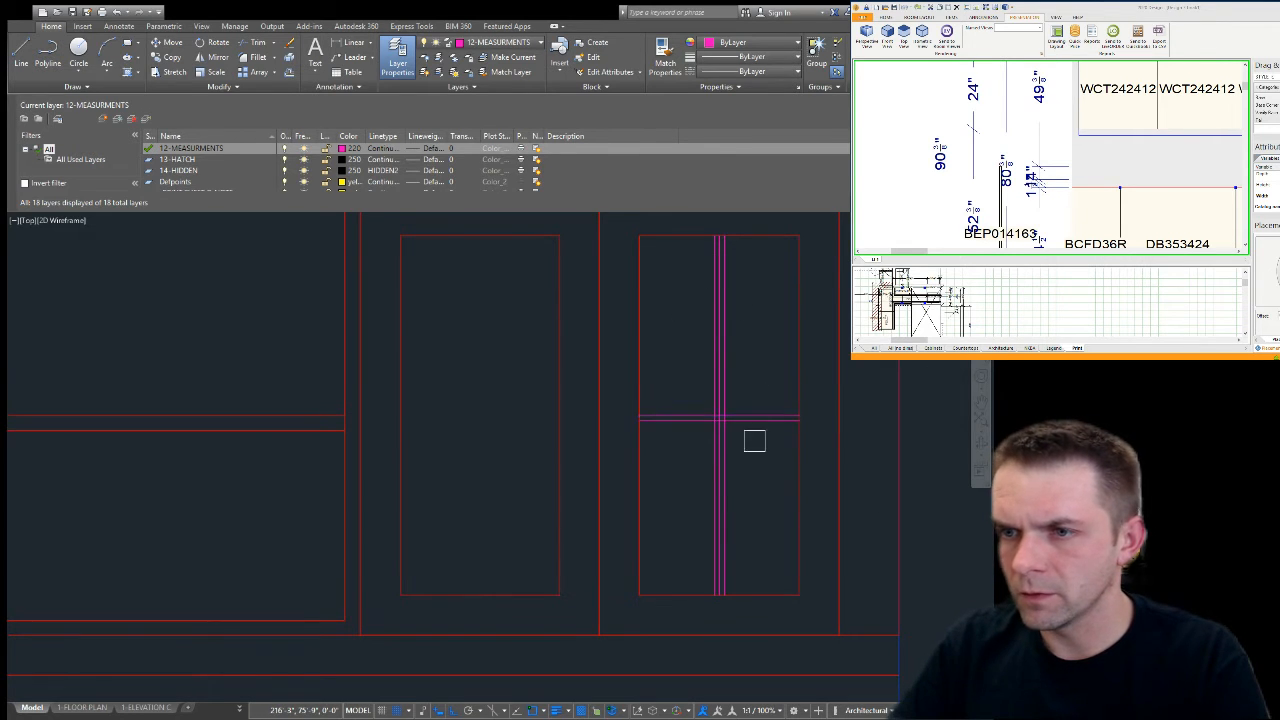
{"action": "scroll", "coordinate": [754, 420], "scroll_direction": "up", "scroll_amount": 4}
{"action": "scroll", "coordinate": [720, 410], "scroll_direction": "up", "scroll_amount": 8}
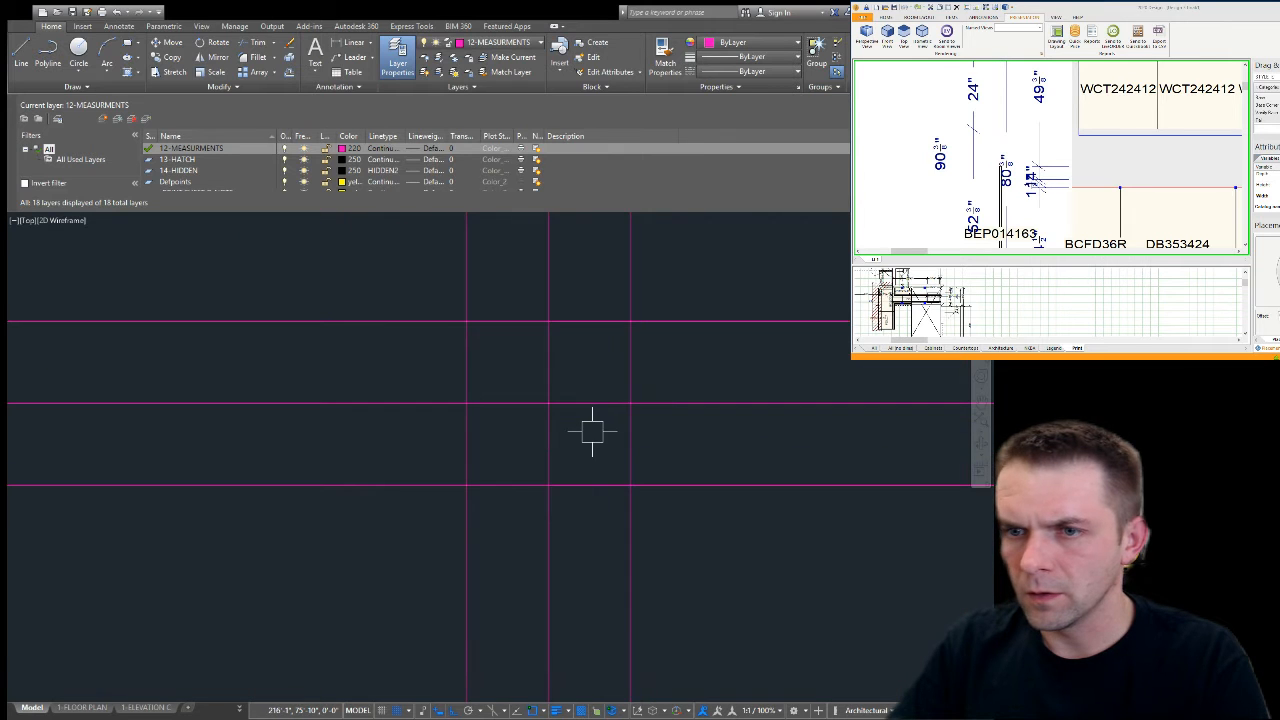
{"action": "scroll", "coordinate": [562, 407], "scroll_direction": "down", "scroll_amount": 6}
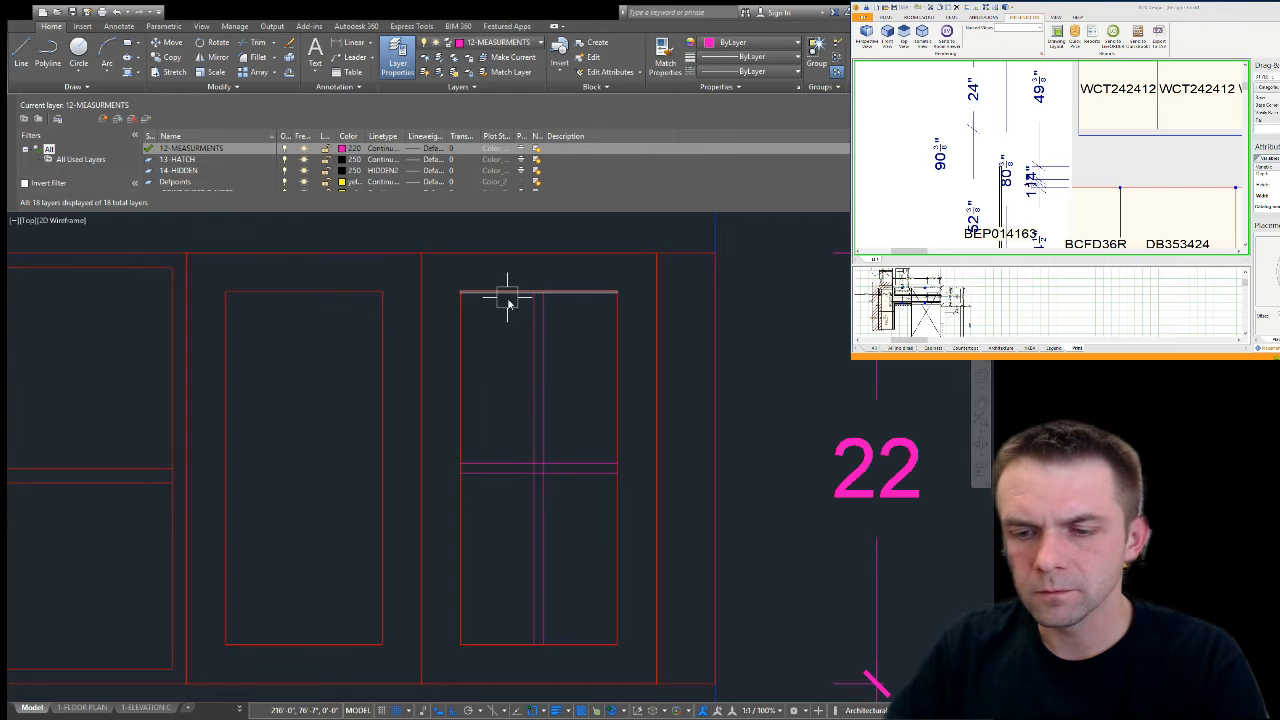
Step: Draw rectangles over the four glass panes formed by the muntins in the door panel
{"action": "scroll", "coordinate": [526, 445], "scroll_direction": "up", "scroll_amount": 2}
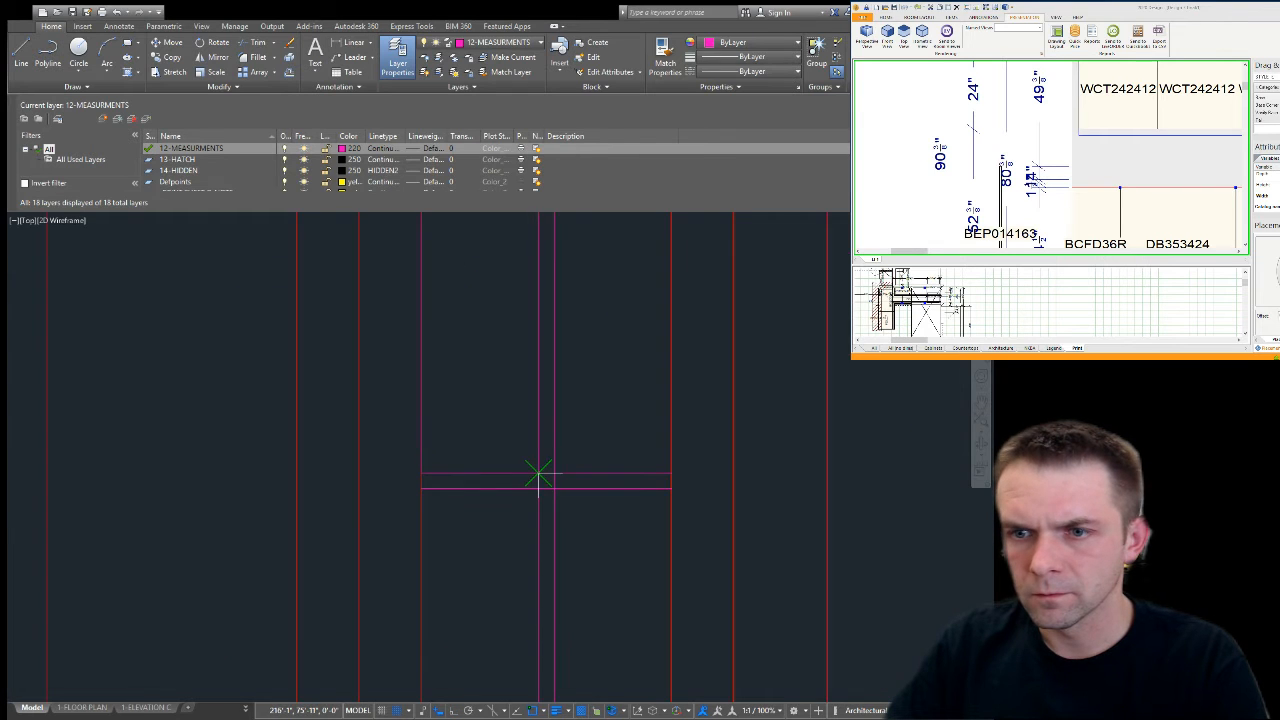
{"action": "left_click", "coordinate": [538, 474]}
{"action": "key", "text": "space"}
{"action": "left_click", "coordinate": [552, 474]}
{"action": "scroll", "coordinate": [562, 469], "scroll_direction": "down", "scroll_amount": 4}
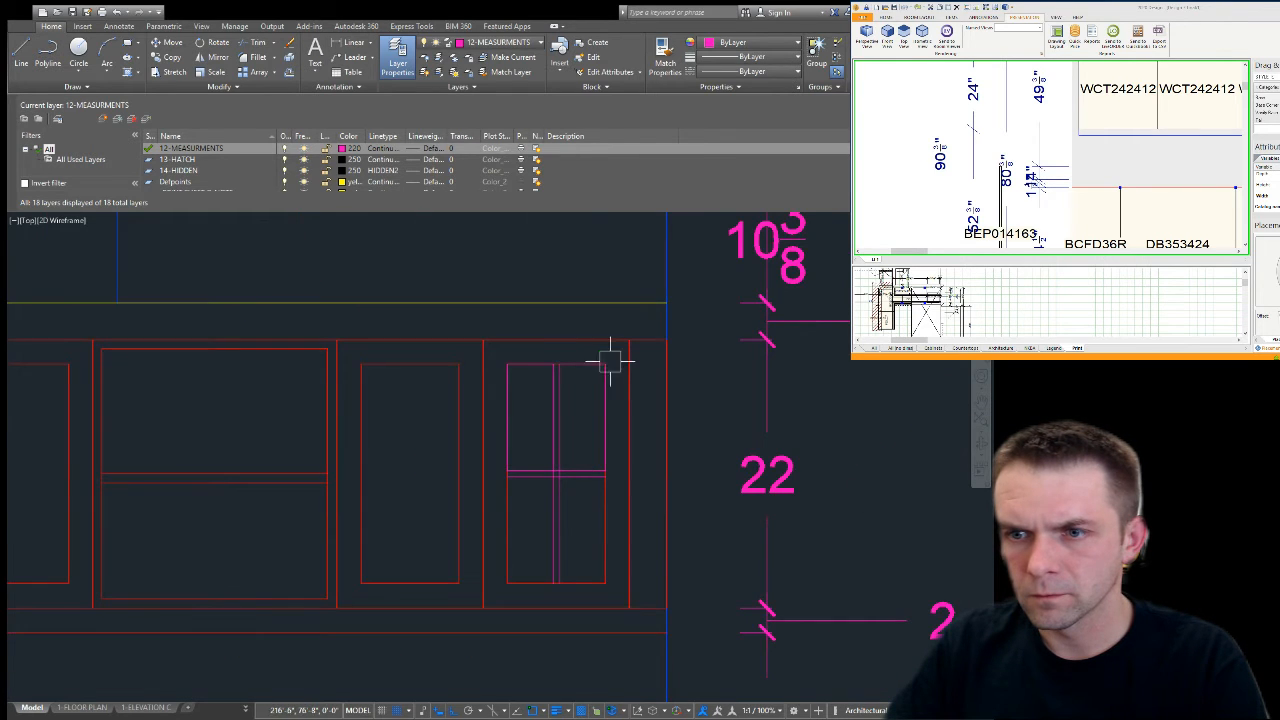
{"action": "scroll", "coordinate": [614, 492], "scroll_direction": "up", "scroll_amount": 2}
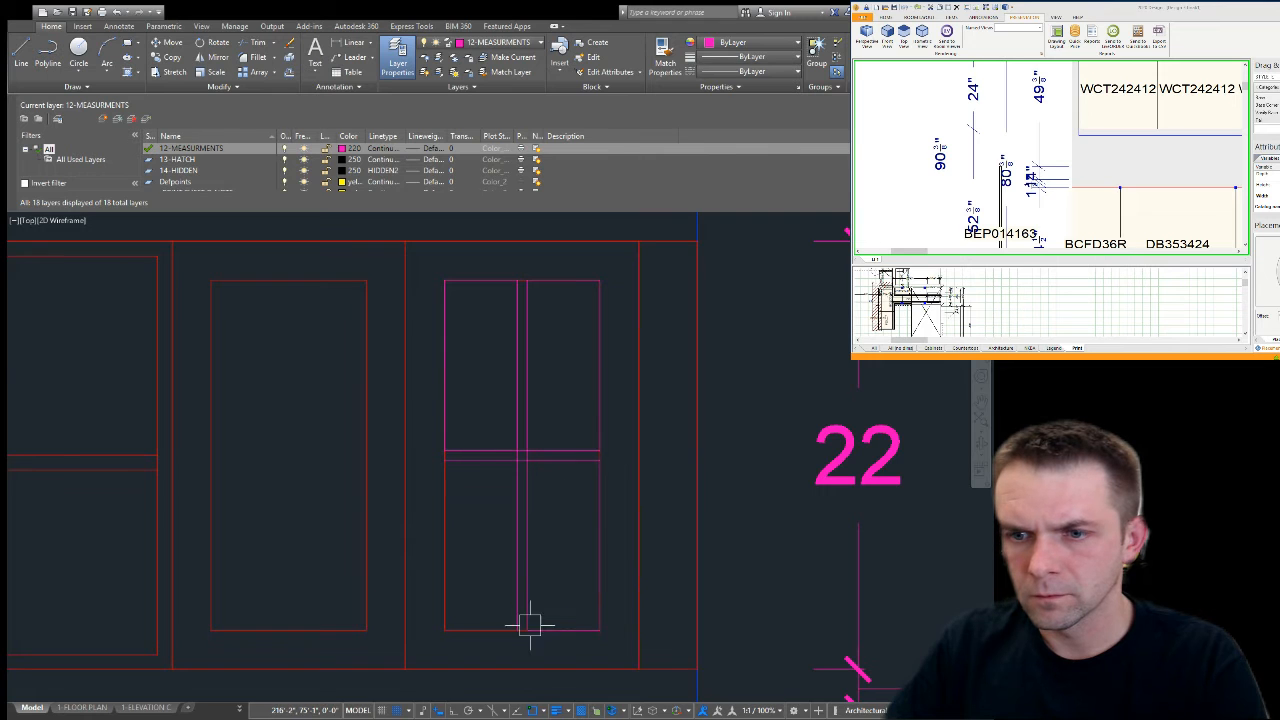
{"action": "scroll", "coordinate": [446, 457], "scroll_direction": "up", "scroll_amount": 6}
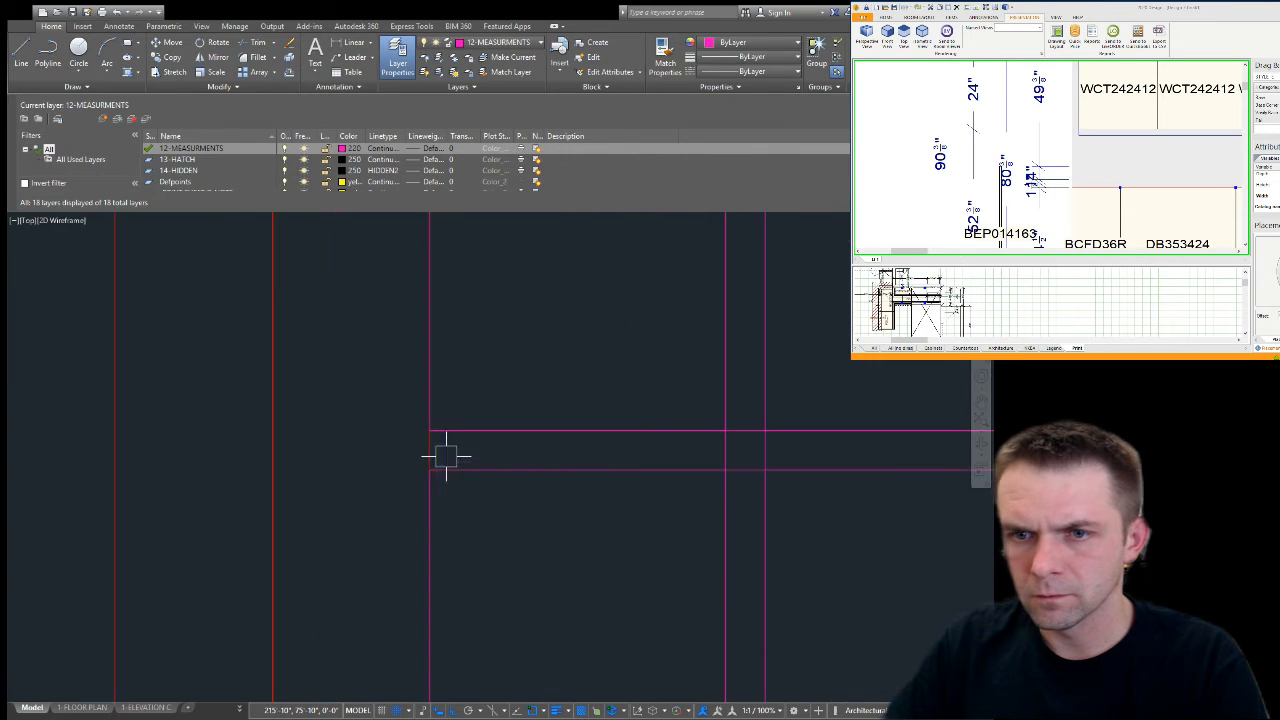
Step: Delete the door panel's original left edge and the crossing muntin lines between the four pane rectangles
{"action": "left_click", "coordinate": [452, 454]}
{"action": "left_click", "coordinate": [377, 445]}
{"action": "key", "text": "Delete"}
{"action": "left_click", "coordinate": [813, 442]}
{"action": "left_click", "coordinate": [687, 442]}
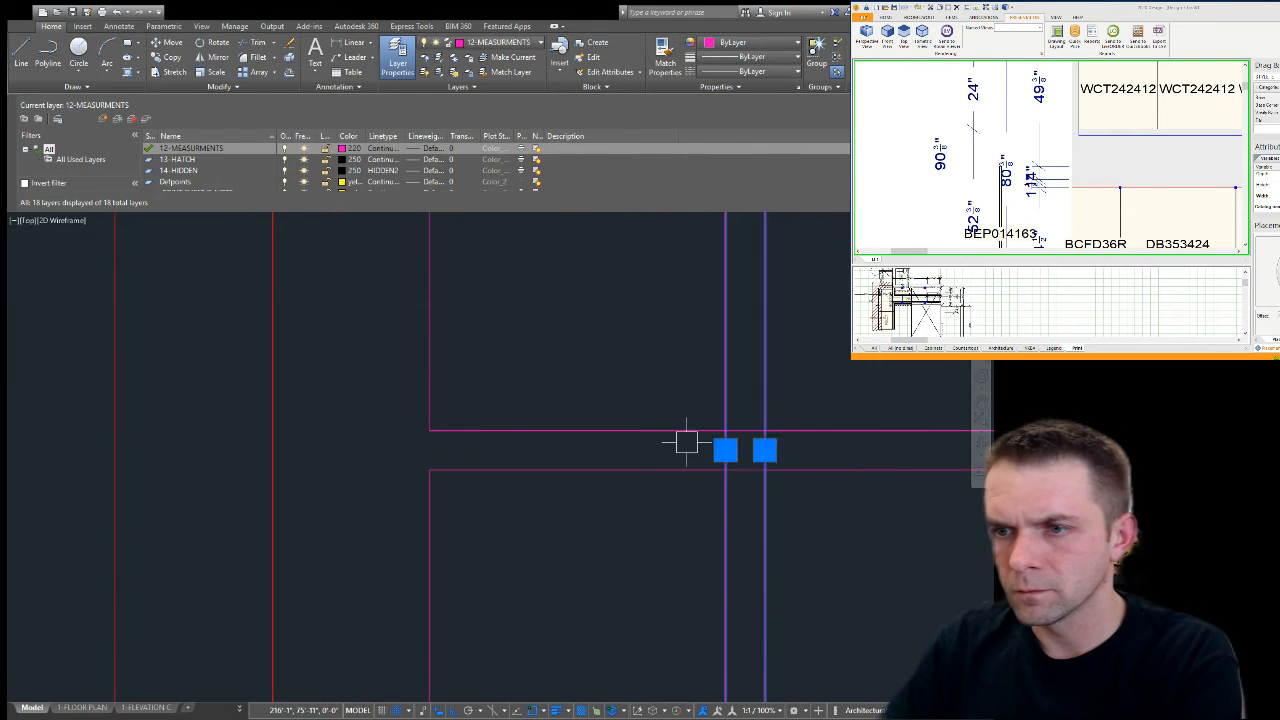
{"action": "key", "text": "Delete"}
{"action": "left_click", "coordinate": [751, 503]}
{"action": "left_click", "coordinate": [745, 420]}
{"action": "key", "text": "Delete"}
{"action": "scroll", "coordinate": [542, 397], "scroll_direction": "down", "scroll_amount": 6}
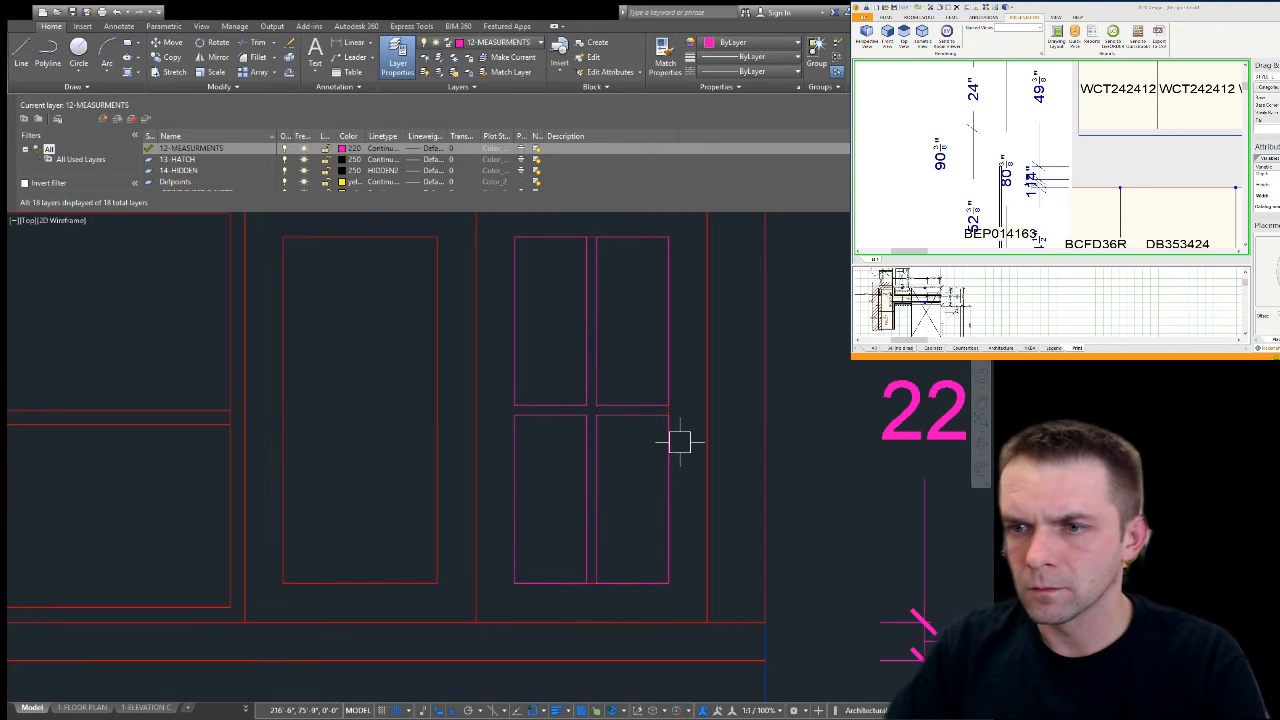
Step: Delete the short leftover segments bridging the mullion gaps around the rightmost upper cabinet door's four panes
{"action": "scroll", "coordinate": [677, 418], "scroll_direction": "up", "scroll_amount": 6}
{"action": "left_click", "coordinate": [674, 393]}
{"action": "left_click", "coordinate": [598, 387]}
{"action": "key", "text": "Delete"}
{"action": "scroll", "coordinate": [633, 410], "scroll_direction": "down", "scroll_amount": 6}
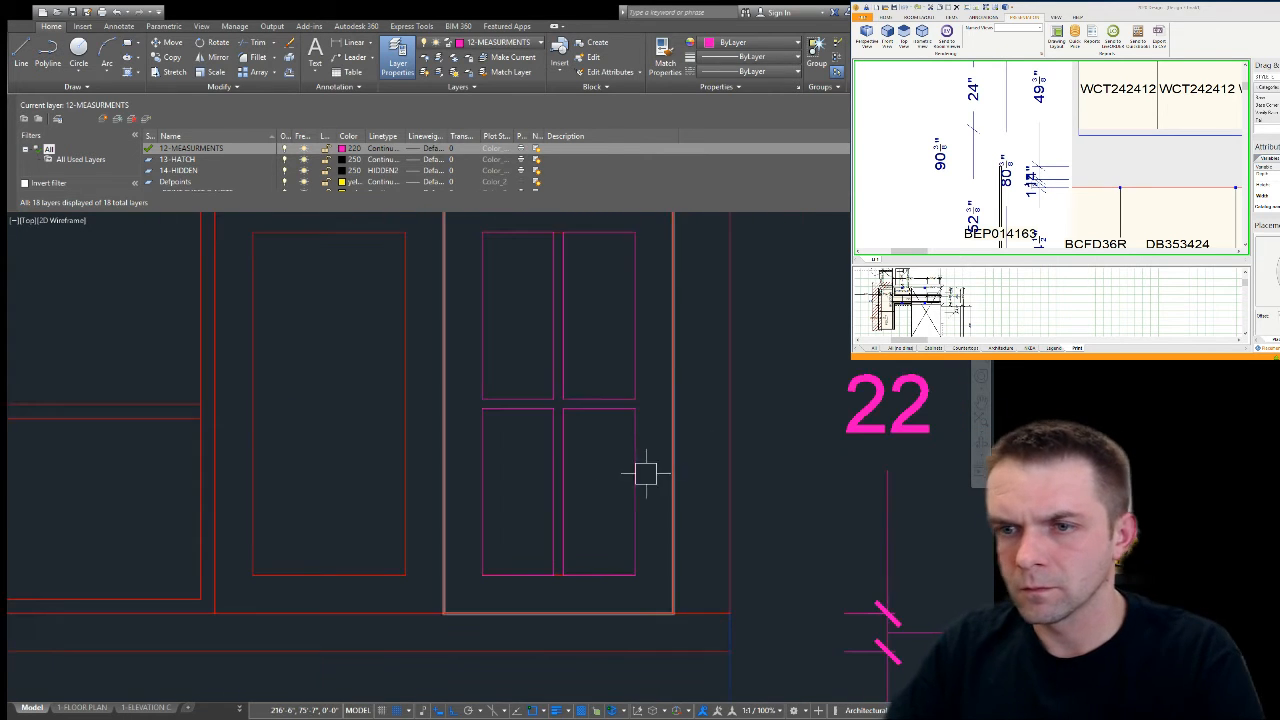
{"action": "scroll", "coordinate": [591, 551], "scroll_direction": "up", "scroll_amount": 8}
{"action": "scroll", "coordinate": [557, 543], "scroll_direction": "down", "scroll_amount": 5}
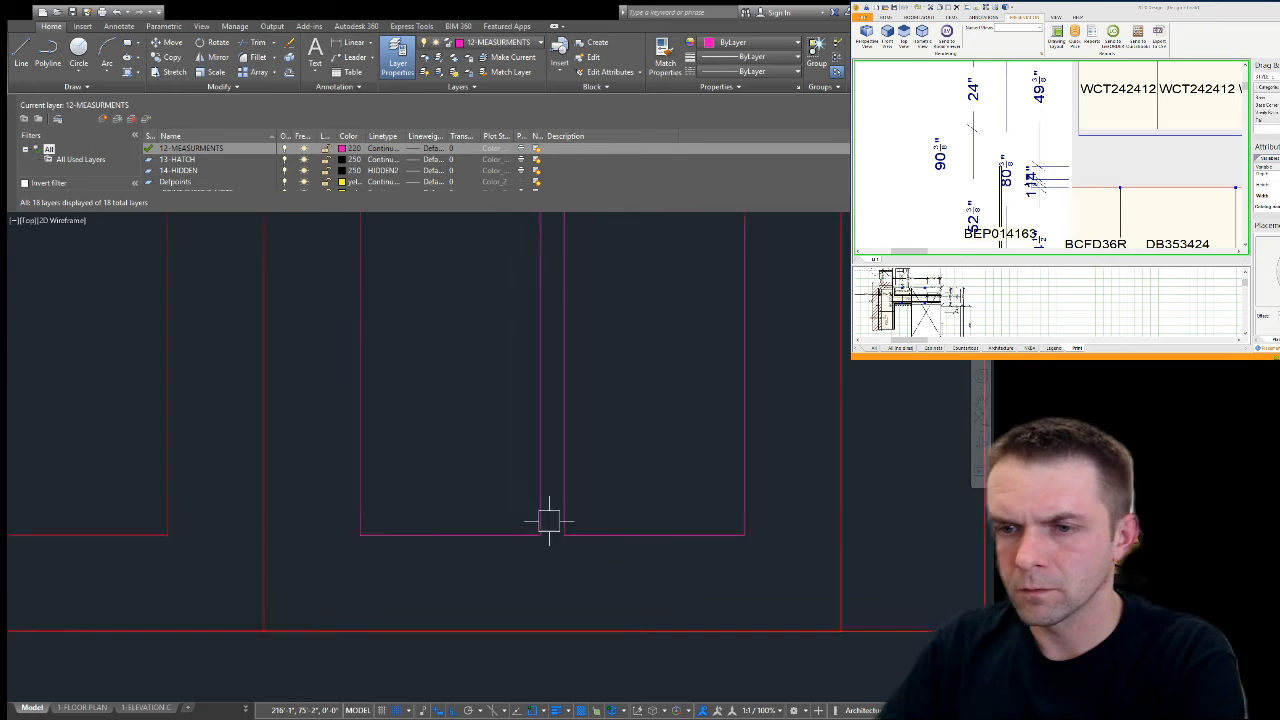
{"action": "scroll", "coordinate": [548, 520], "scroll_direction": "down", "scroll_amount": 5}
{"action": "scroll", "coordinate": [523, 366], "scroll_direction": "up", "scroll_amount": 8}
{"action": "left_click", "coordinate": [597, 408]}
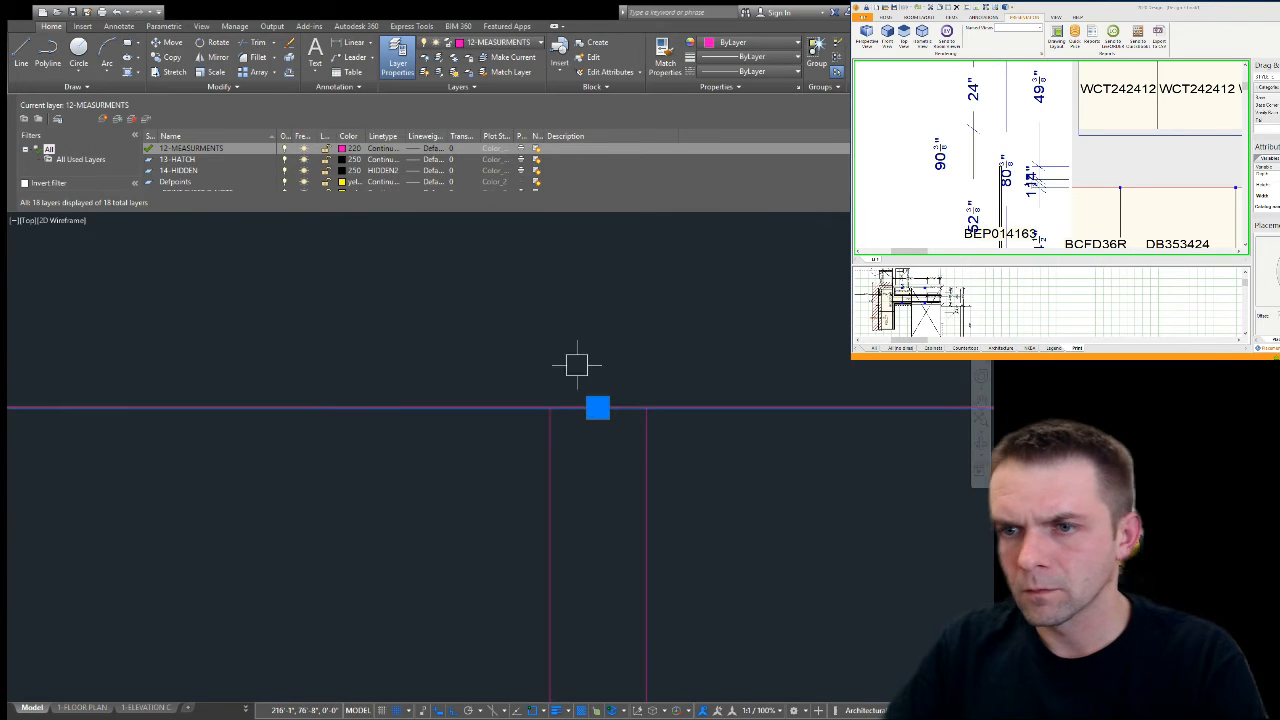
{"action": "key", "text": "Delete"}
{"action": "scroll", "coordinate": [556, 345], "scroll_direction": "down", "scroll_amount": 6}
{"action": "scroll", "coordinate": [621, 568], "scroll_direction": "up", "scroll_amount": 4}
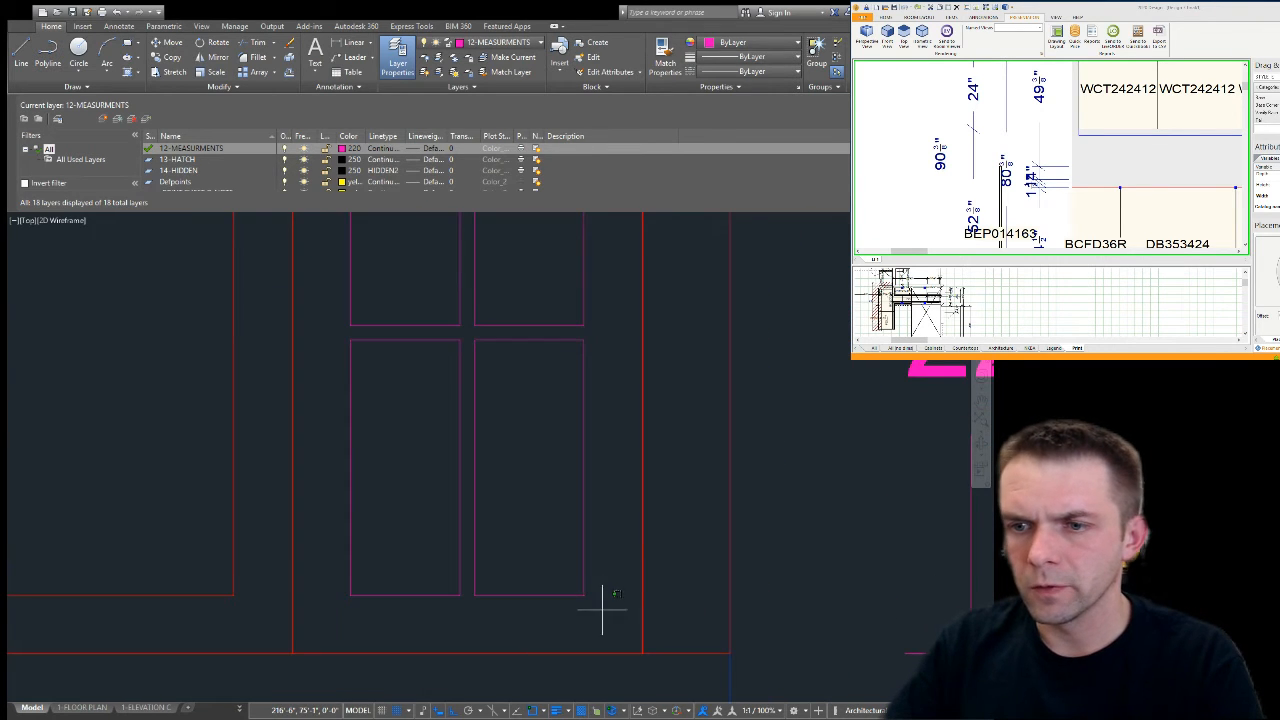
Step: Assign the rightmost upper door's four pane outlines to the red 4-ELEVATION layer
{"action": "scroll", "coordinate": [602, 600], "scroll_direction": "down", "scroll_amount": 5}
{"action": "left_click", "coordinate": [603, 602]}
{"action": "left_click", "coordinate": [501, 380]}
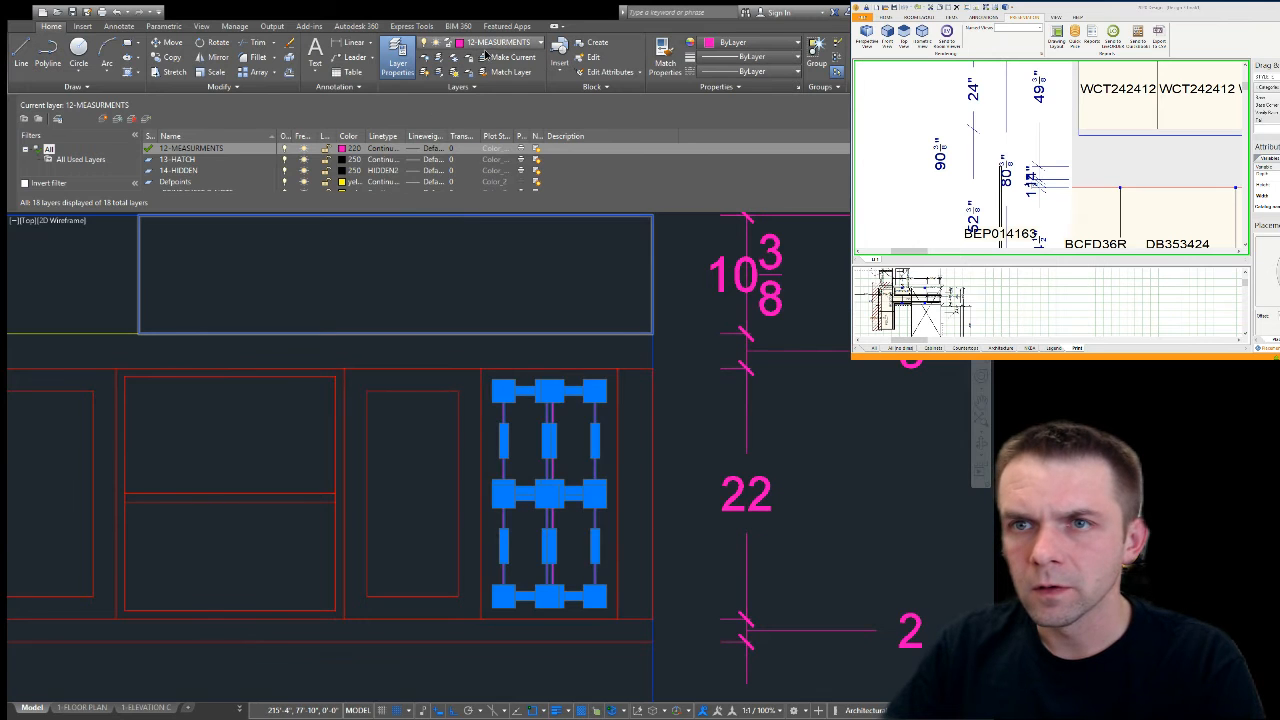
{"action": "key", "text": "Escape"}
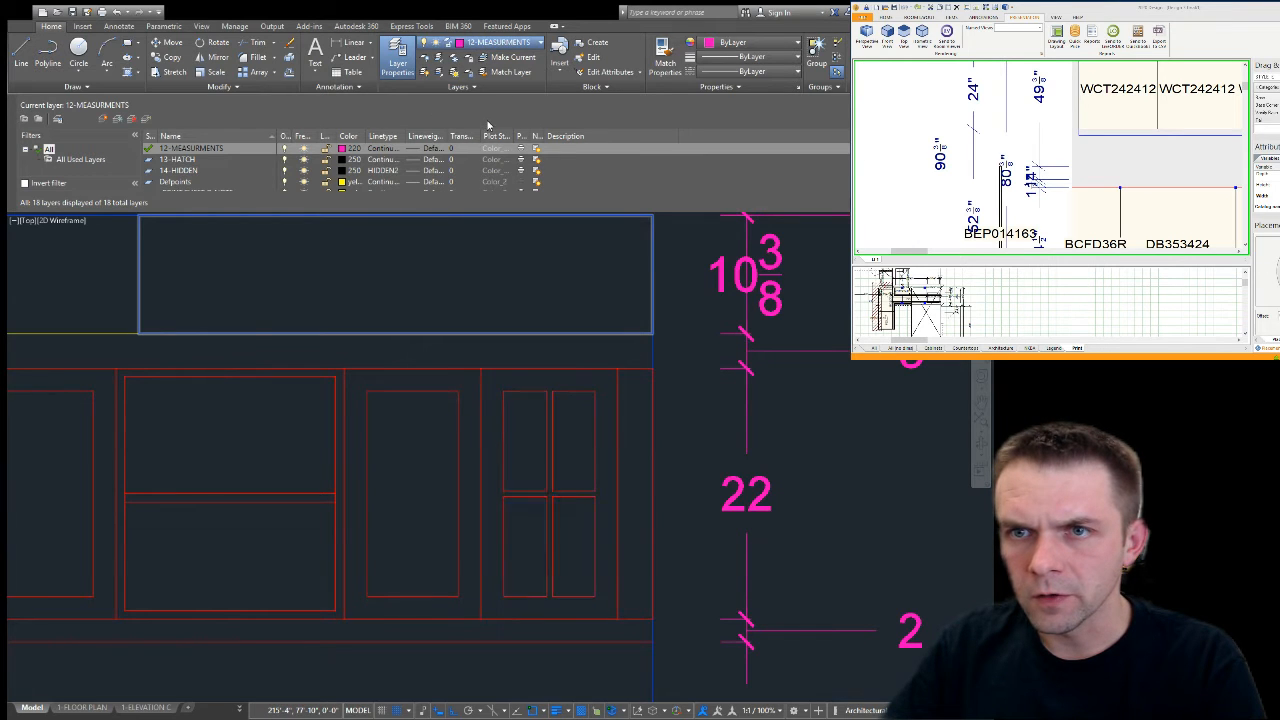
Step: Copy the four pane outlines from the rightmost upper door to the other three upper cabinet doors, using the door's top corner as base point
{"action": "scroll", "coordinate": [605, 600], "scroll_direction": "up", "scroll_amount": 3}
{"action": "left_click", "coordinate": [609, 531]}
{"action": "left_click", "coordinate": [433, 250]}
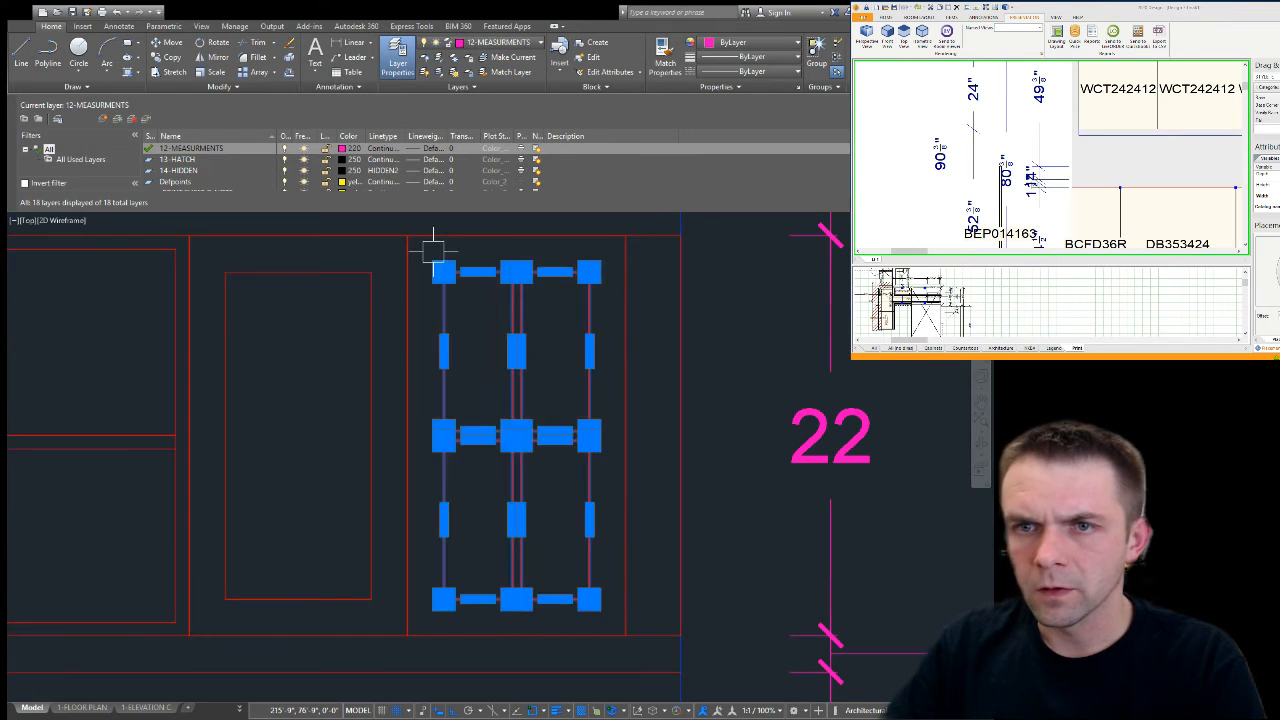
{"action": "left_click", "coordinate": [172, 58]}
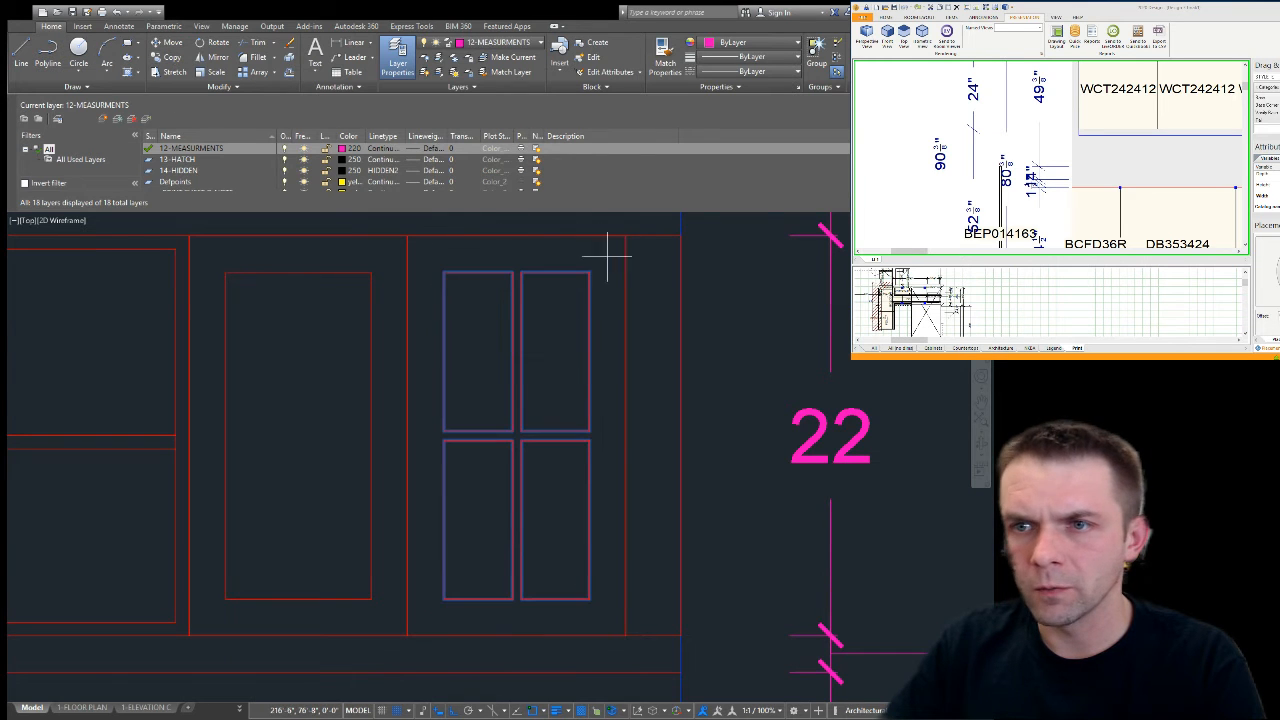
{"action": "left_click", "coordinate": [625, 235]}
{"action": "left_click", "coordinate": [407, 235]}
{"action": "scroll", "coordinate": [911, 444], "scroll_direction": "down", "scroll_amount": 3}
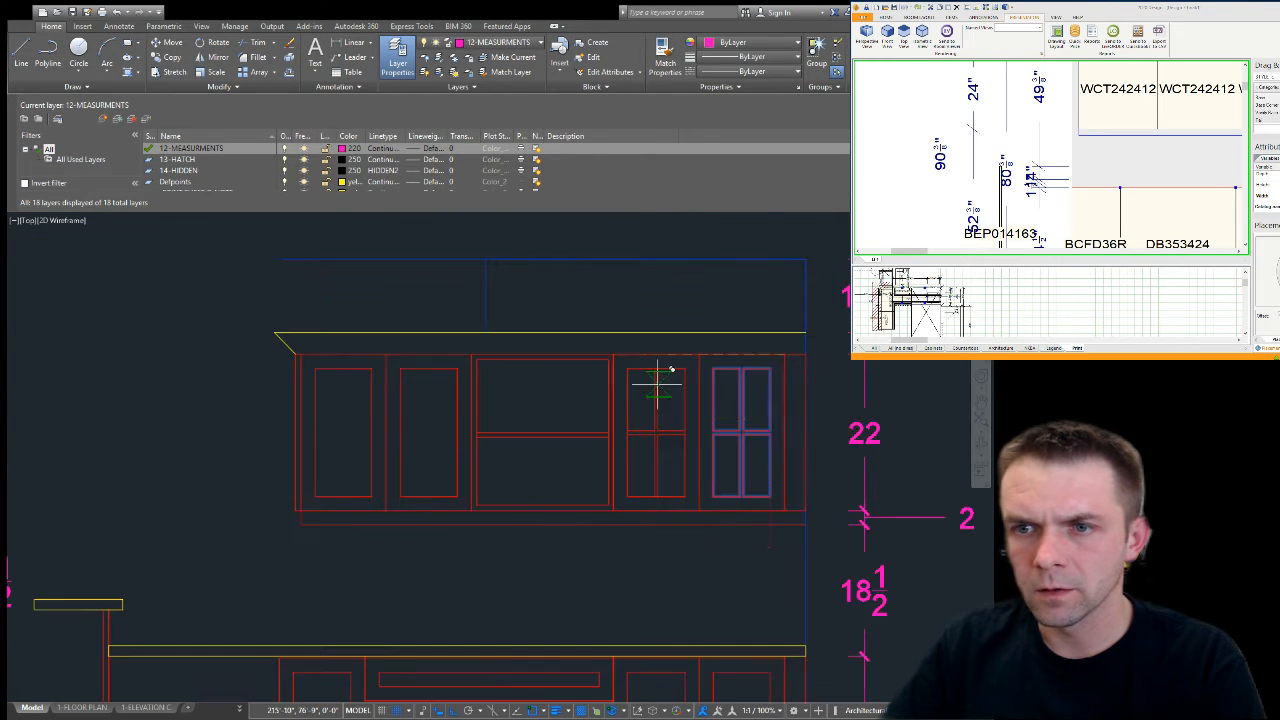
{"action": "scroll", "coordinate": [555, 374], "scroll_direction": "up", "scroll_amount": 3}
{"action": "scroll", "coordinate": [337, 334], "scroll_direction": "down", "scroll_amount": 3}
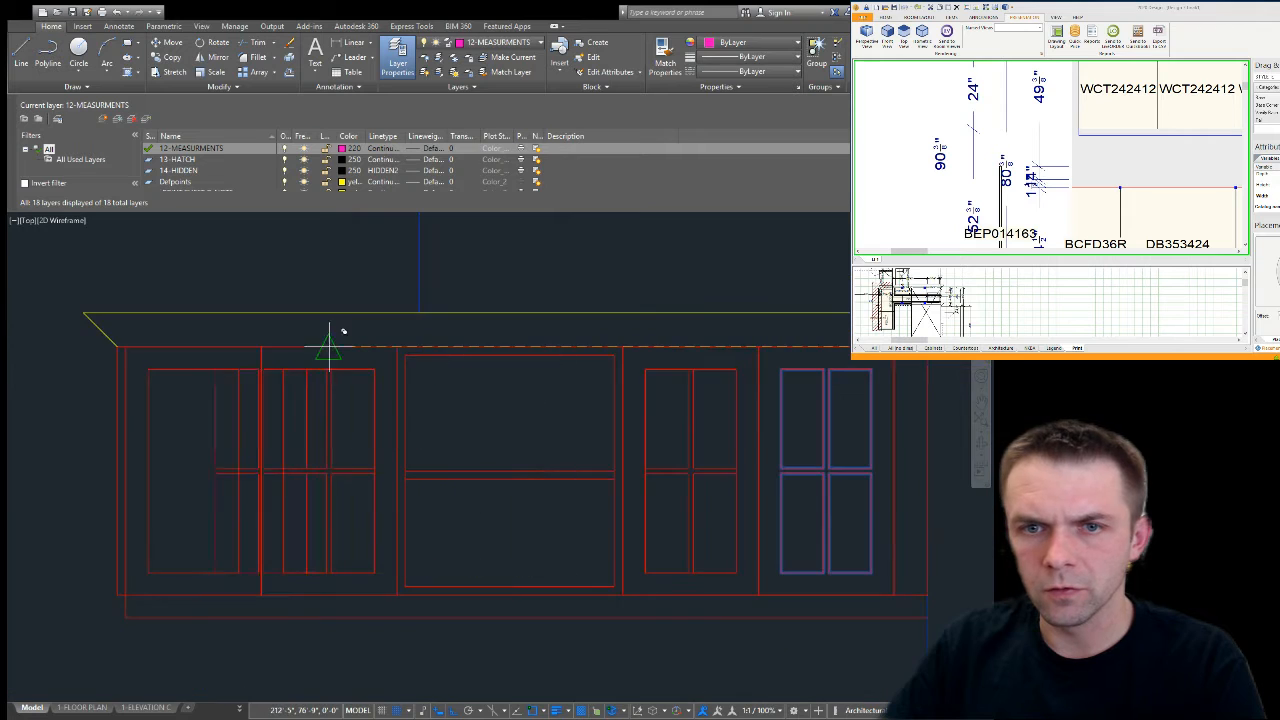
{"action": "scroll", "coordinate": [229, 340], "scroll_direction": "up", "scroll_amount": 3}
{"action": "key", "text": "Escape"}
Step: Delete the leftover panel outlines crossing the mullion gaps on the copied upper cabinet doors
{"action": "scroll", "coordinate": [320, 365], "scroll_direction": "up", "scroll_amount": 4}
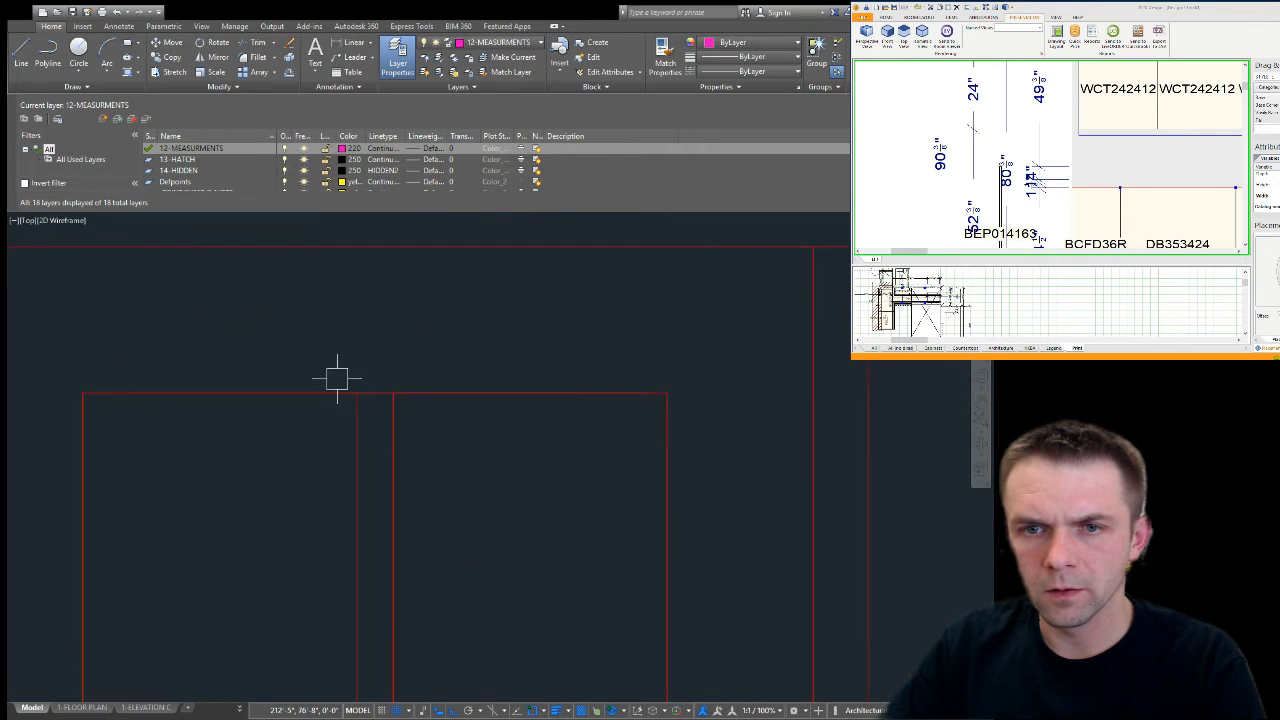
{"action": "left_click", "coordinate": [375, 392]}
{"action": "key", "text": "Delete"}
{"action": "scroll", "coordinate": [552, 376], "scroll_direction": "down", "scroll_amount": 3}
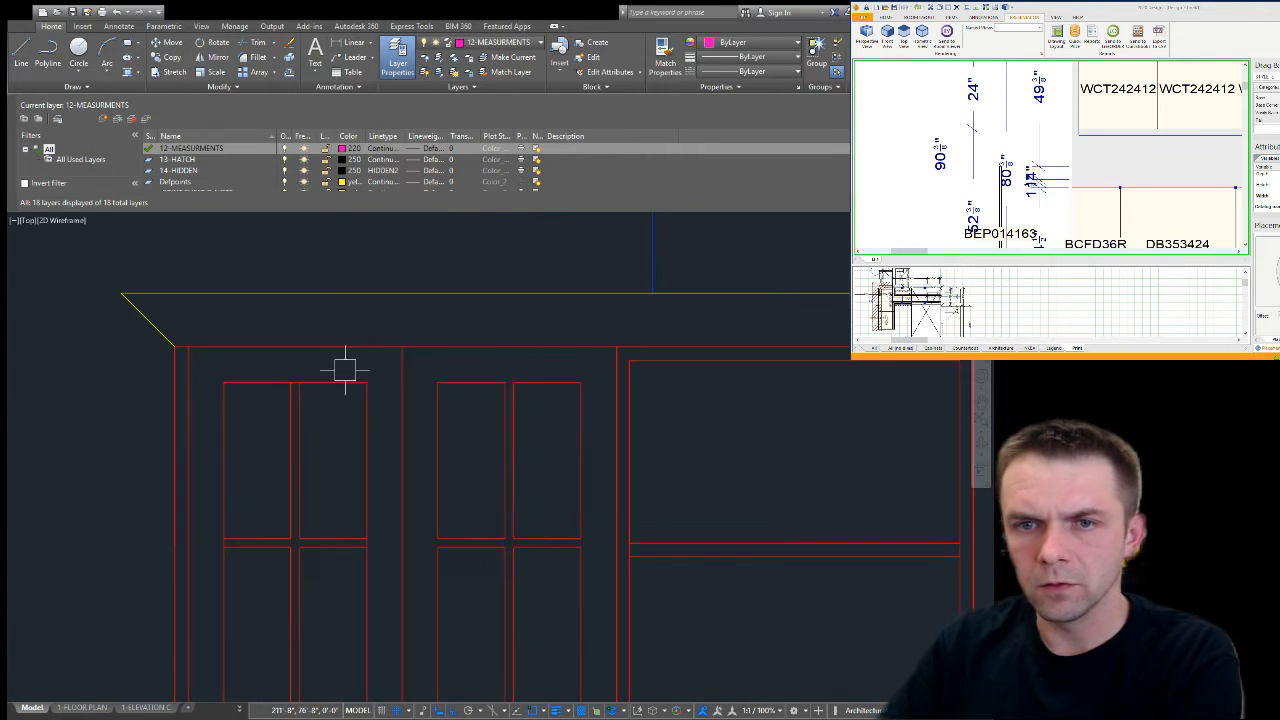
{"action": "scroll", "coordinate": [305, 378], "scroll_direction": "up", "scroll_amount": 4}
{"action": "left_click", "coordinate": [239, 390]}
{"action": "key", "text": "Delete"}
{"action": "scroll", "coordinate": [491, 389], "scroll_direction": "down", "scroll_amount": 3}
{"action": "scroll", "coordinate": [734, 386], "scroll_direction": "up", "scroll_amount": 3}
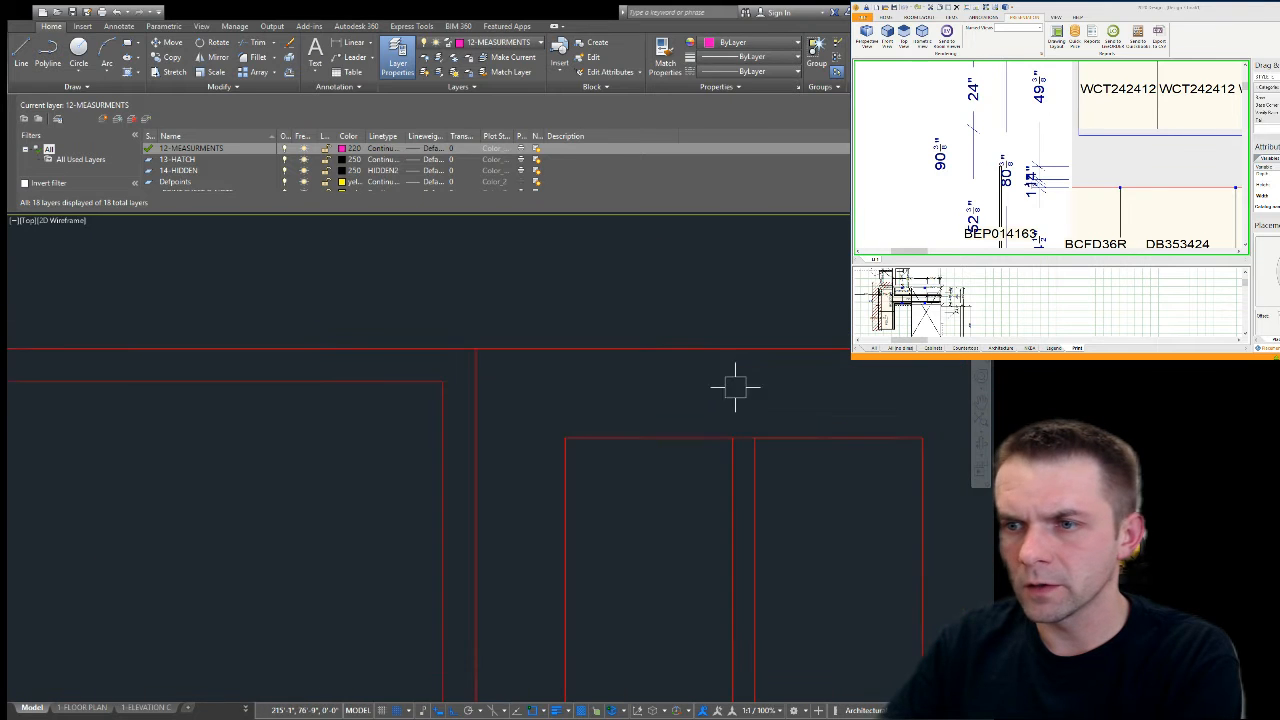
{"action": "scroll", "coordinate": [744, 435], "scroll_direction": "up", "scroll_amount": 2}
{"action": "scroll", "coordinate": [549, 380], "scroll_direction": "down", "scroll_amount": 5}
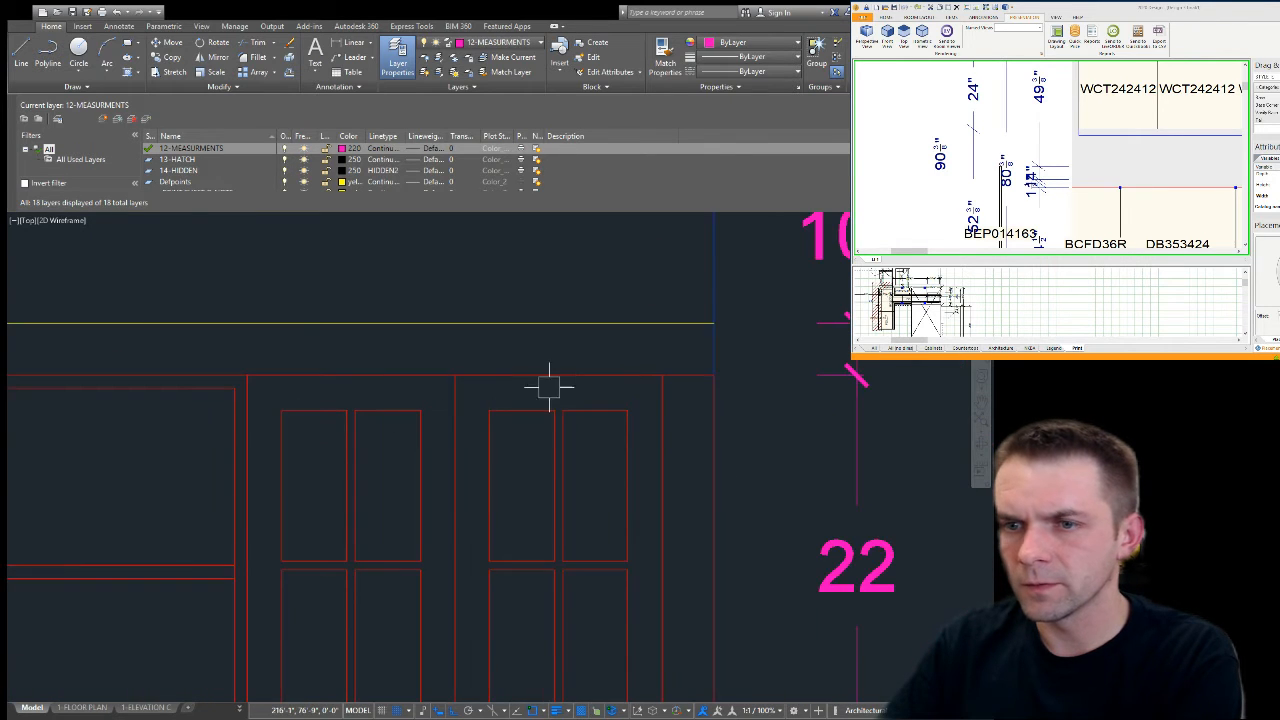
Step: Examine the kitchen elevation together with the floor plan and the dimensioned elevations below it
{"action": "scroll", "coordinate": [644, 341], "scroll_direction": "down", "scroll_amount": 4}
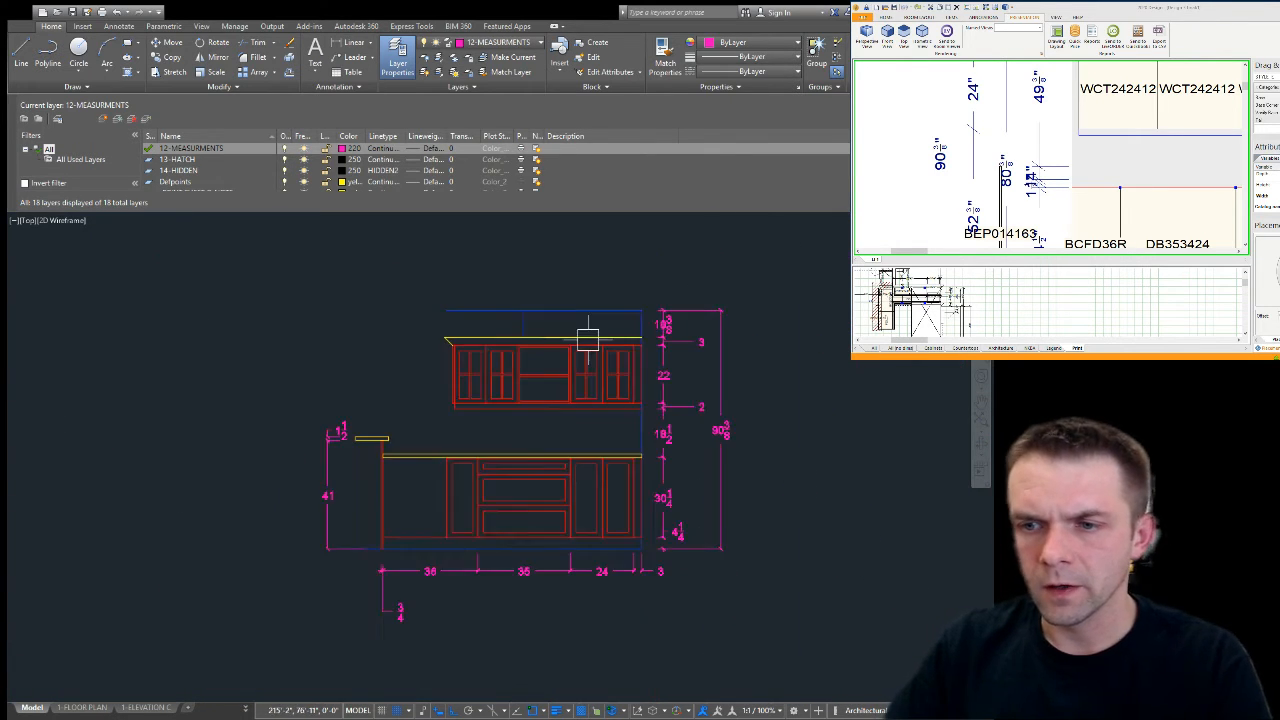
{"action": "scroll", "coordinate": [486, 327], "scroll_direction": "down", "scroll_amount": 2}
{"action": "scroll", "coordinate": [528, 412], "scroll_direction": "down", "scroll_amount": 4}
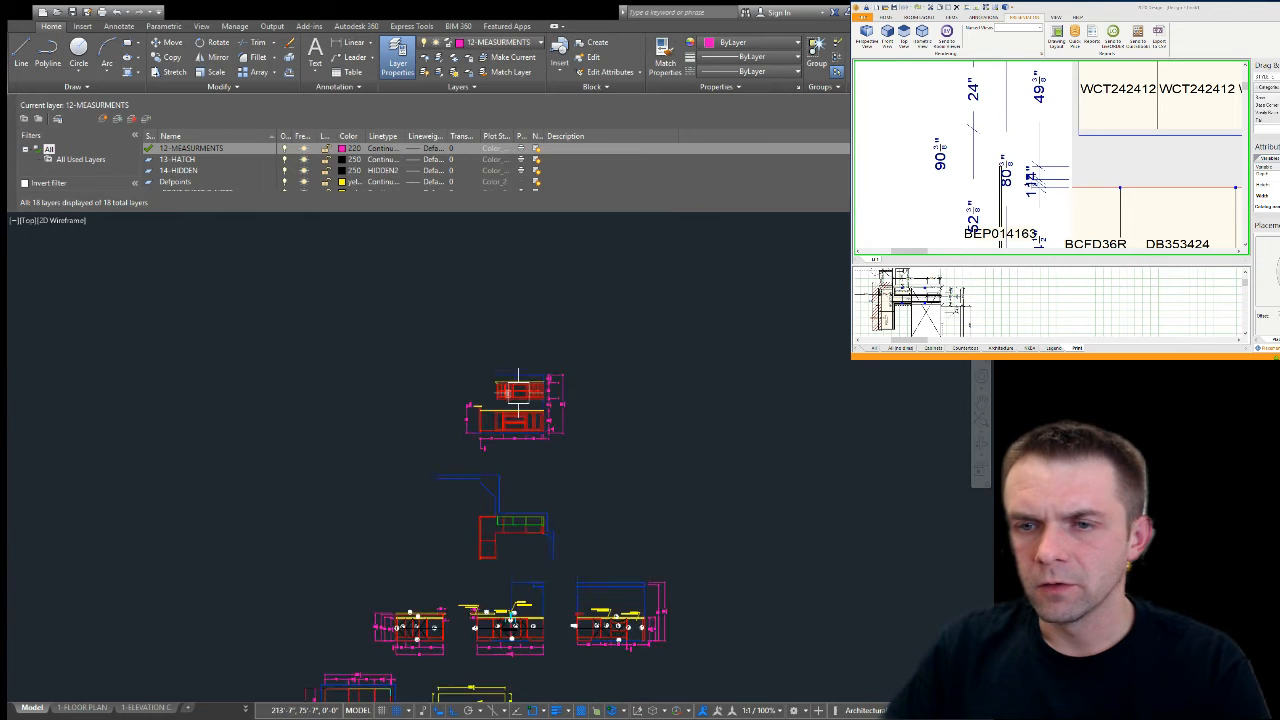
{"action": "scroll", "coordinate": [530, 572], "scroll_direction": "up", "scroll_amount": 4}
{"action": "scroll", "coordinate": [504, 550], "scroll_direction": "up", "scroll_amount": 1}
{"action": "scroll", "coordinate": [480, 450], "scroll_direction": "down", "scroll_amount": 5}
{"action": "scroll", "coordinate": [583, 491], "scroll_direction": "up", "scroll_amount": 5}
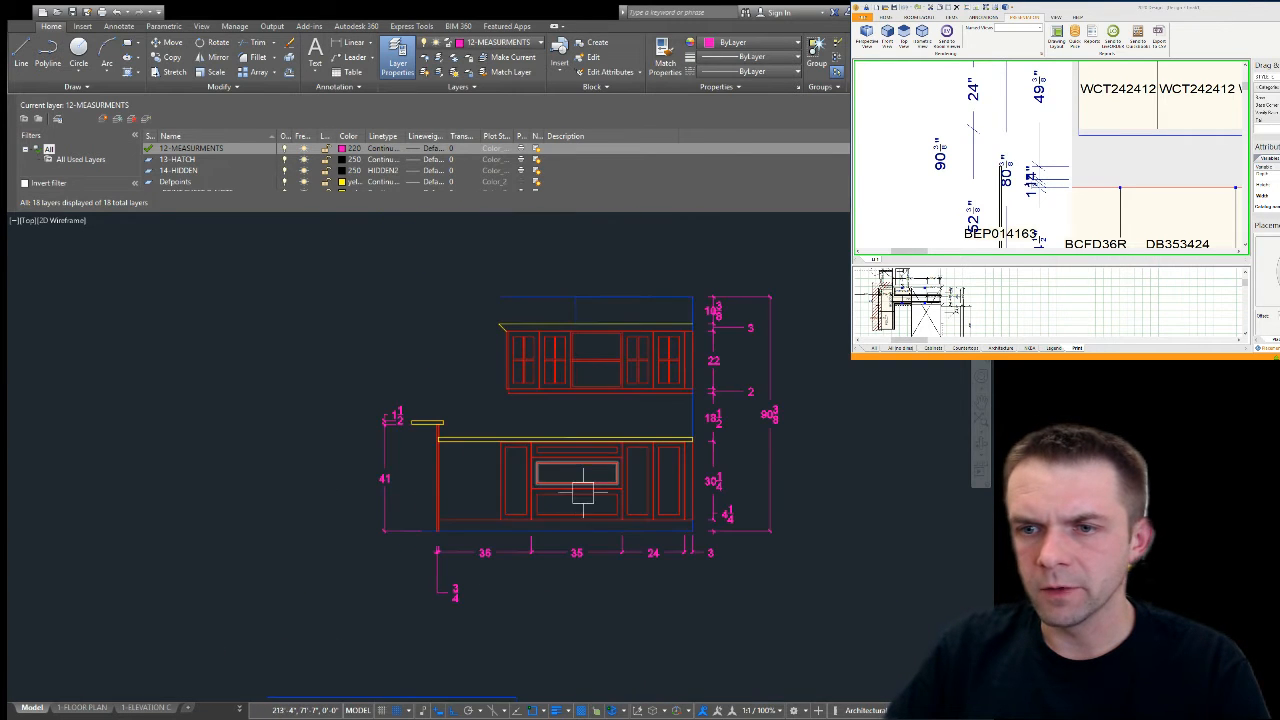
{"action": "scroll", "coordinate": [622, 460], "scroll_direction": "down", "scroll_amount": 4}
{"action": "scroll", "coordinate": [595, 500], "scroll_direction": "up", "scroll_amount": 3}
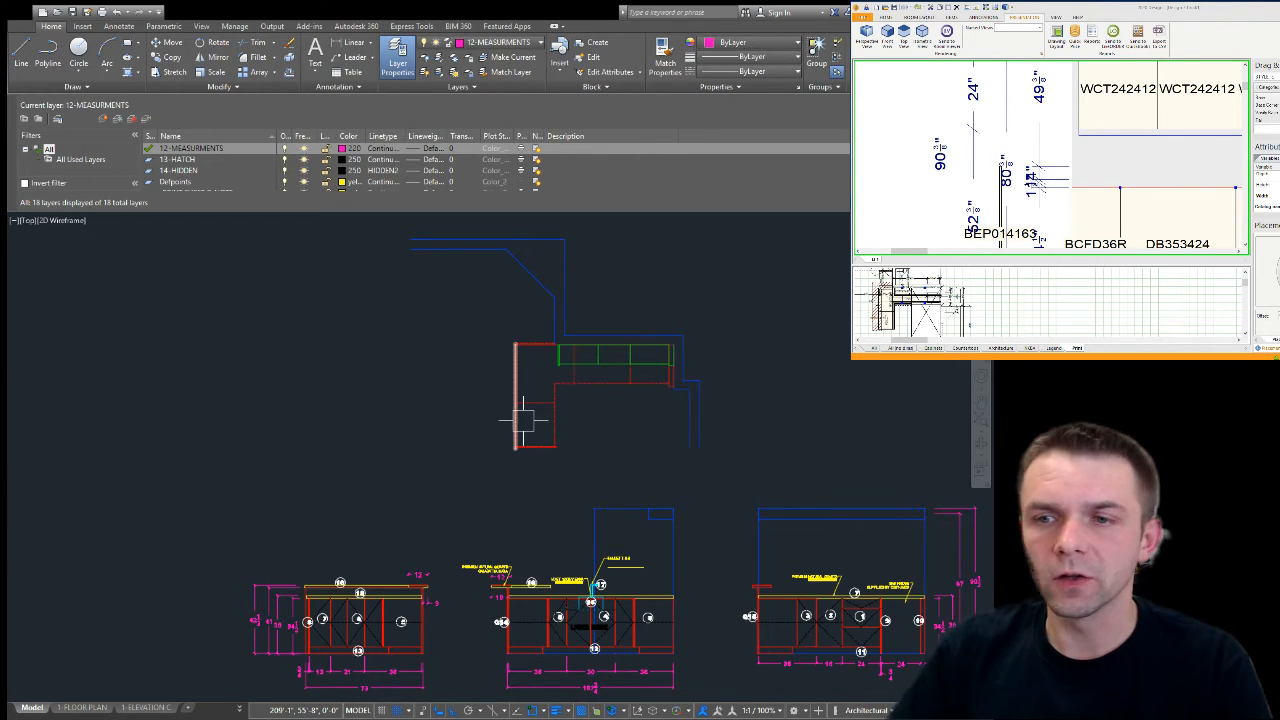
{"action": "scroll", "coordinate": [497, 430], "scroll_direction": "down", "scroll_amount": 2}
{"action": "scroll", "coordinate": [562, 413], "scroll_direction": "down", "scroll_amount": 2}
{"action": "scroll", "coordinate": [560, 270], "scroll_direction": "up", "scroll_amount": 3}
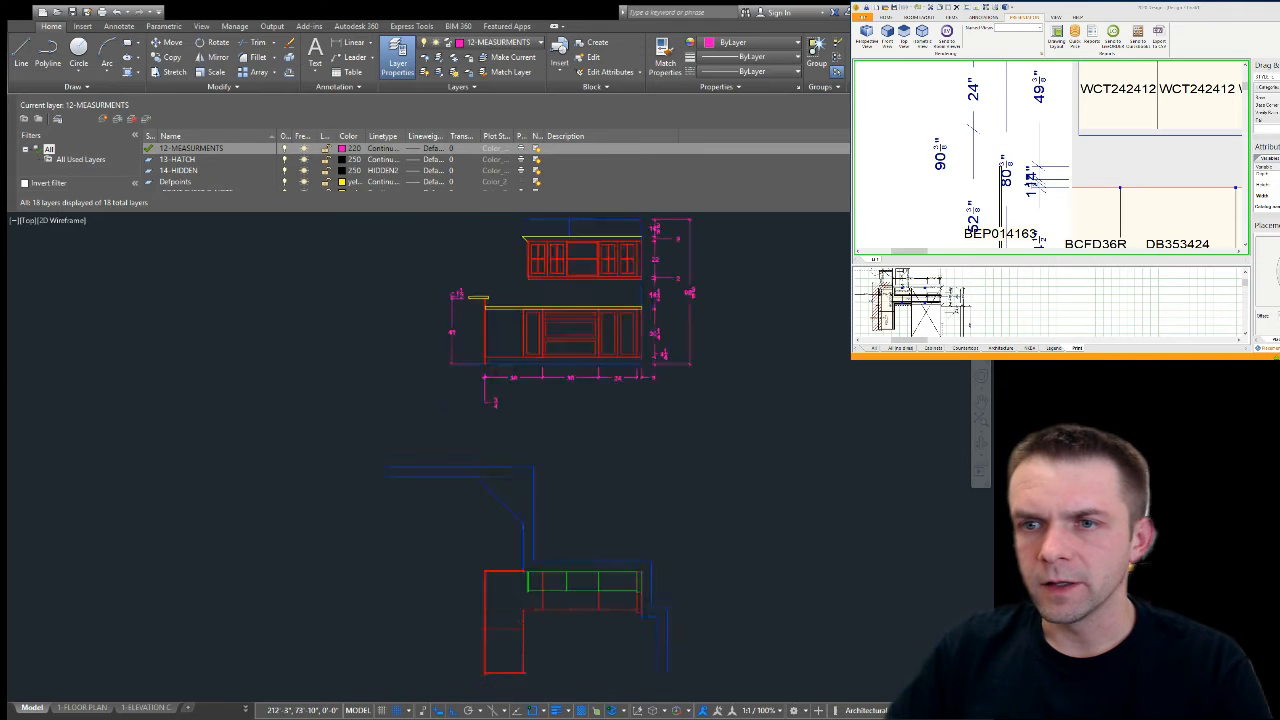
{"action": "scroll", "coordinate": [606, 318], "scroll_direction": "up", "scroll_amount": 1}
{"action": "scroll", "coordinate": [643, 429], "scroll_direction": "down", "scroll_amount": 3}
{"action": "scroll", "coordinate": [642, 356], "scroll_direction": "up", "scroll_amount": 4}
{"action": "scroll", "coordinate": [633, 370], "scroll_direction": "down", "scroll_amount": 1}
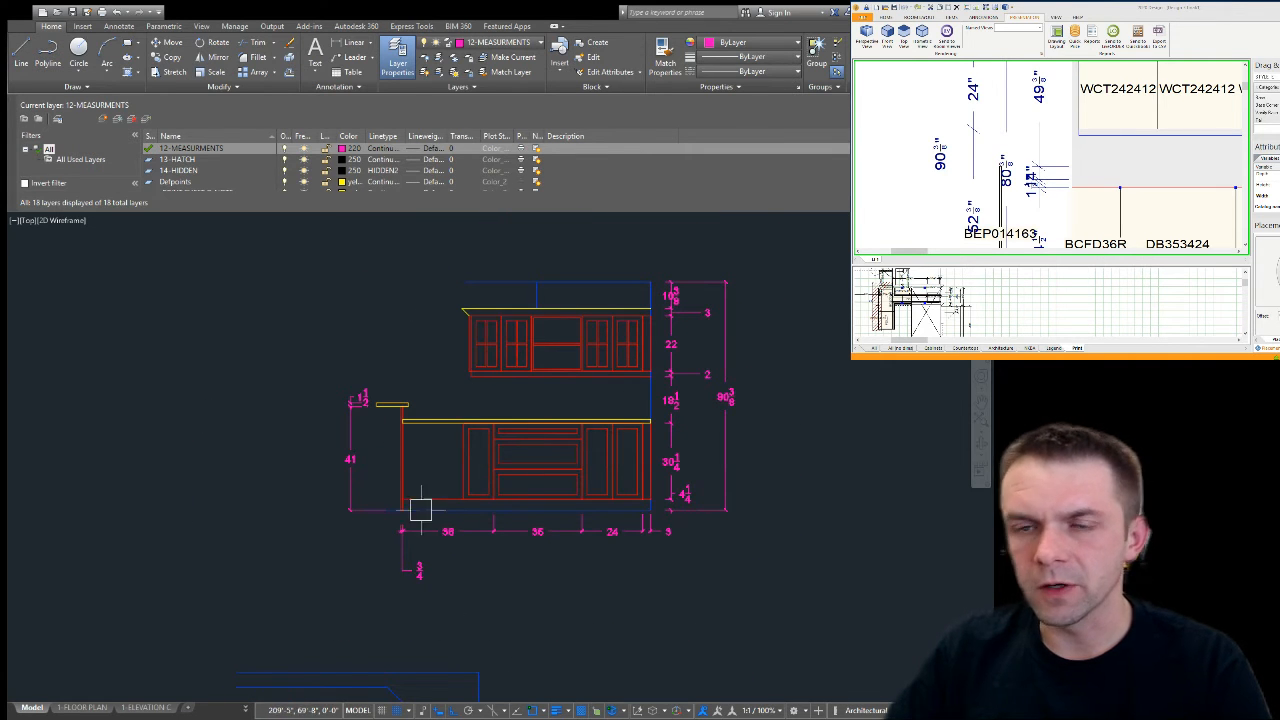
{"action": "scroll", "coordinate": [445, 528], "scroll_direction": "up", "scroll_amount": 2}
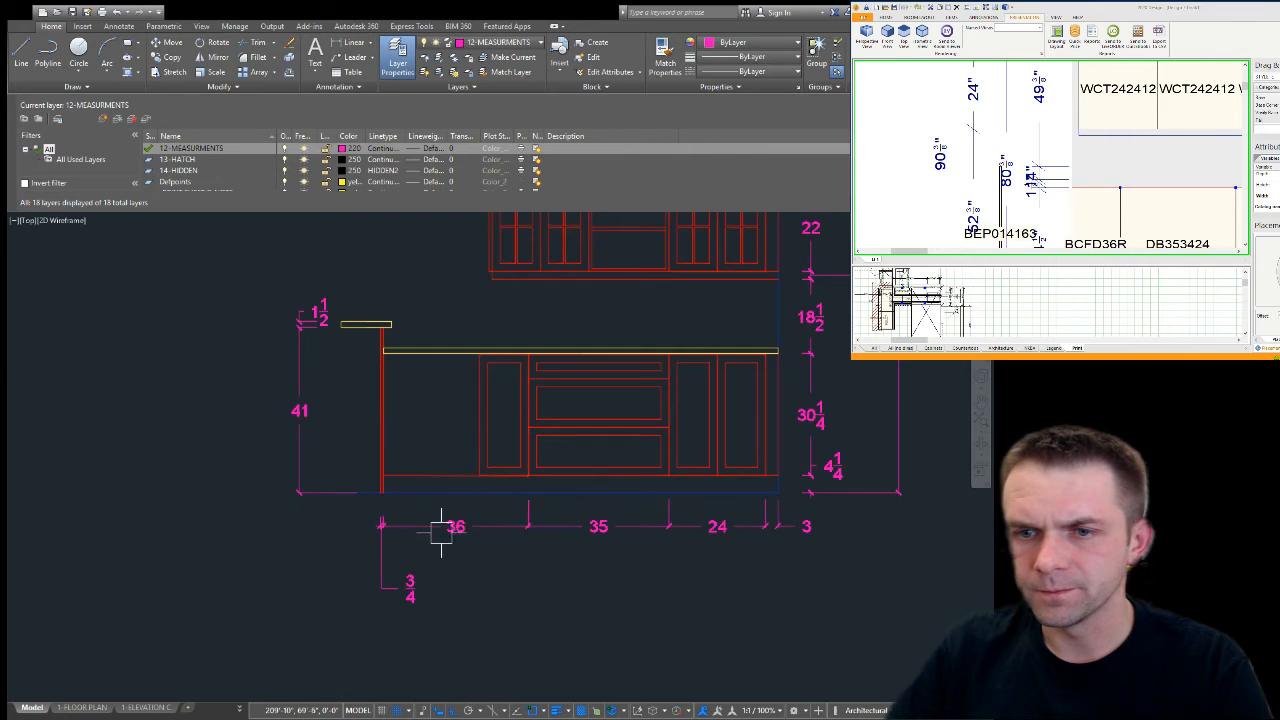
{"action": "scroll", "coordinate": [668, 397], "scroll_direction": "down", "scroll_amount": 2}
{"action": "scroll", "coordinate": [668, 397], "scroll_direction": "down", "scroll_amount": 3}
Step: Stretch the left end of the elevation's blue floor line far out to the left
{"action": "scroll", "coordinate": [625, 398], "scroll_direction": "up", "scroll_amount": 6}
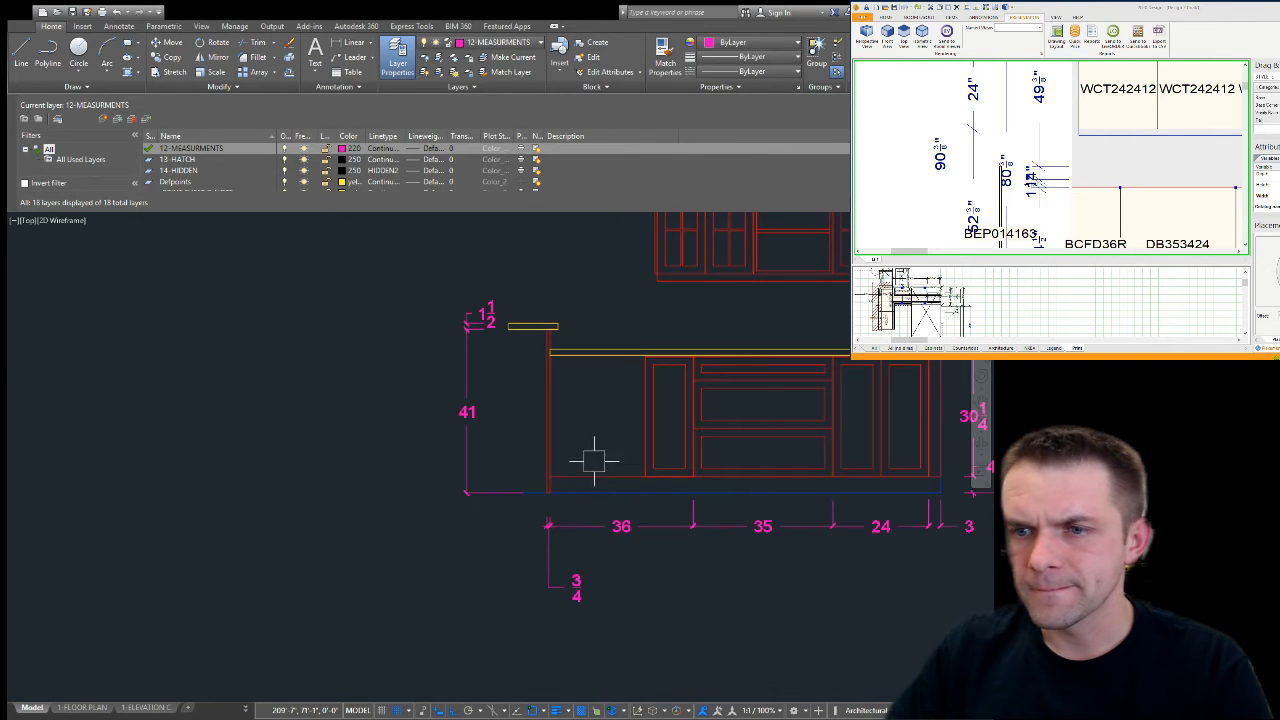
{"action": "left_click", "coordinate": [586, 491]}
{"action": "left_click", "coordinate": [490, 491]}
{"action": "scroll", "coordinate": [609, 491], "scroll_direction": "down", "scroll_amount": 2}
{"action": "scroll", "coordinate": [606, 488], "scroll_direction": "down", "scroll_amount": 4}
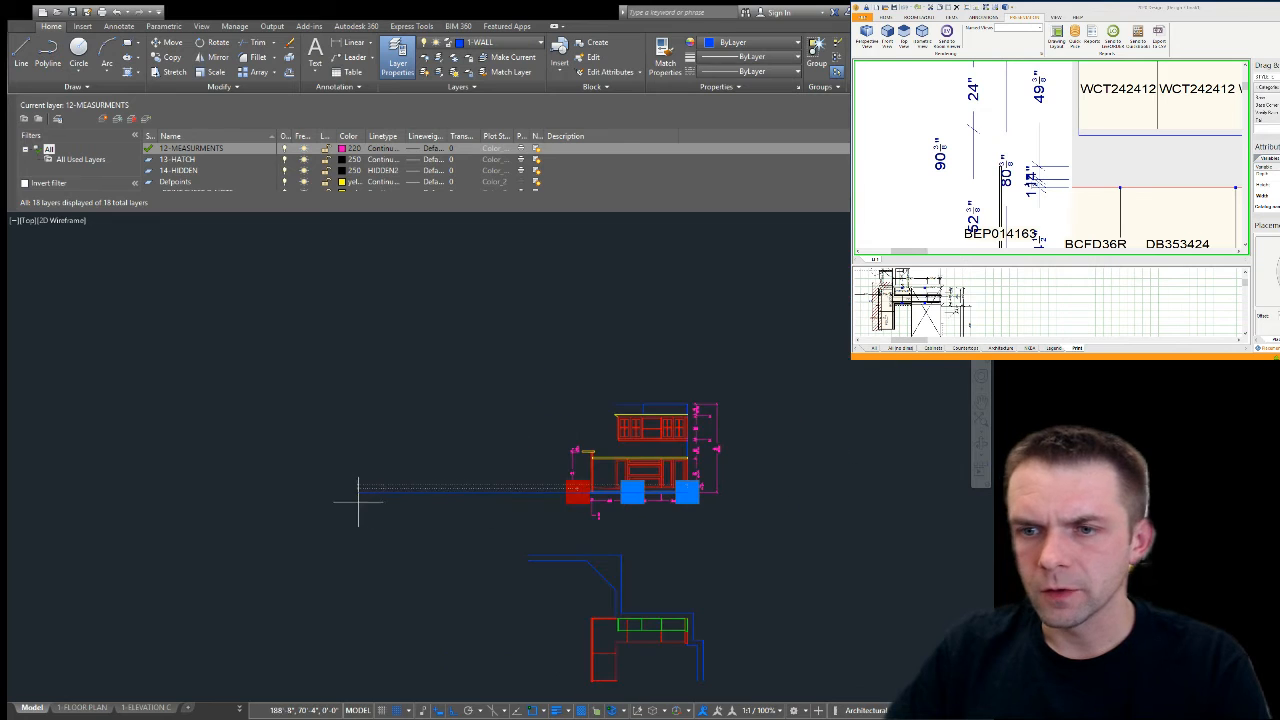
{"action": "left_click", "coordinate": [367, 501]}
{"action": "key", "text": "Escape"}
Step: Mirror the kitchen elevation about a vertical axis to its left, keeping the source objects
{"action": "left_click", "coordinate": [523, 357]}
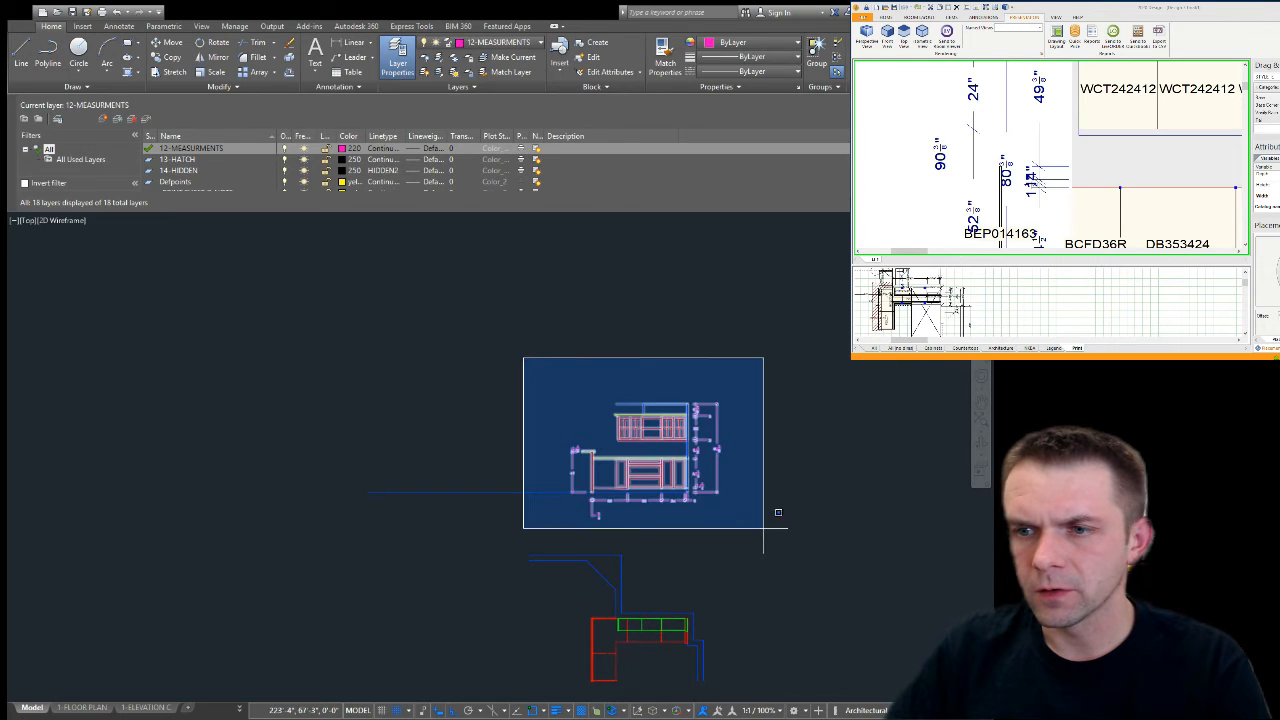
{"action": "left_click", "coordinate": [713, 525]}
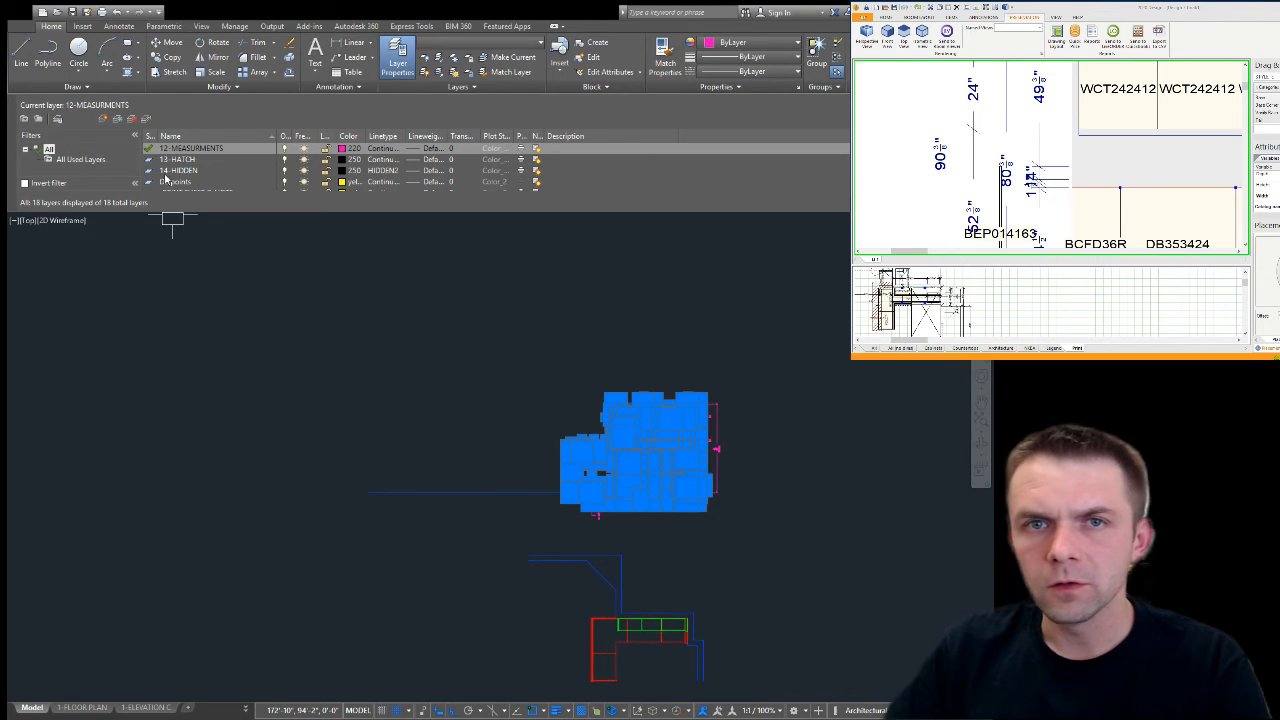
{"action": "left_click", "coordinate": [212, 57]}
{"action": "left_click", "coordinate": [540, 492]}
{"action": "left_click", "coordinate": [520, 470]}
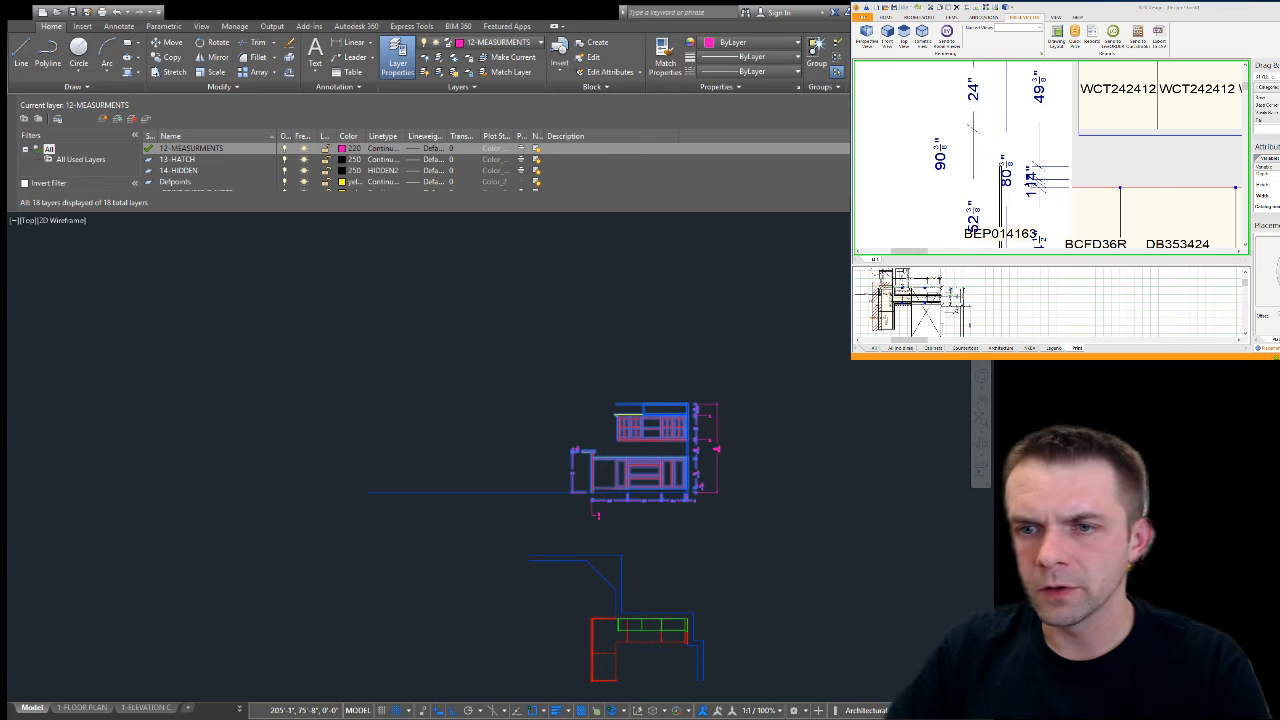
{"action": "key", "text": "Return"}
{"action": "scroll", "coordinate": [495, 460], "scroll_direction": "up", "scroll_amount": 2}
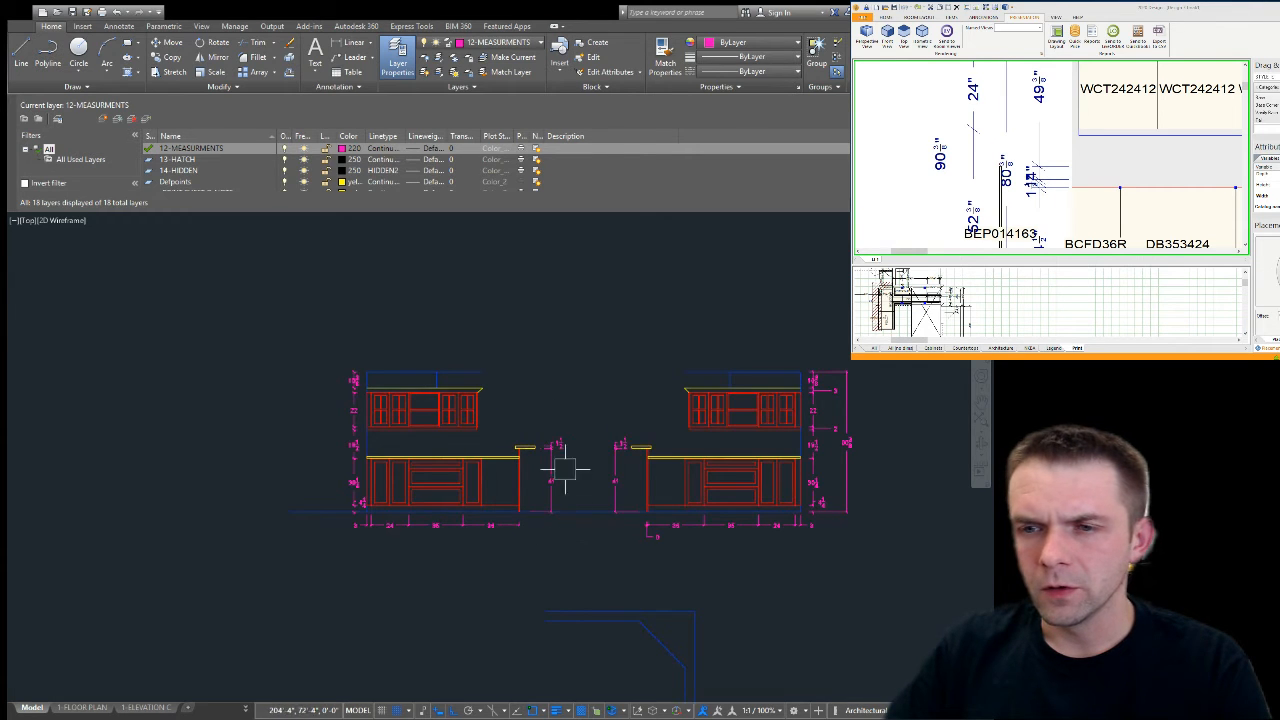
{"action": "scroll", "coordinate": [565, 467], "scroll_direction": "down", "scroll_amount": 2}
{"action": "scroll", "coordinate": [567, 502], "scroll_direction": "up", "scroll_amount": 2}
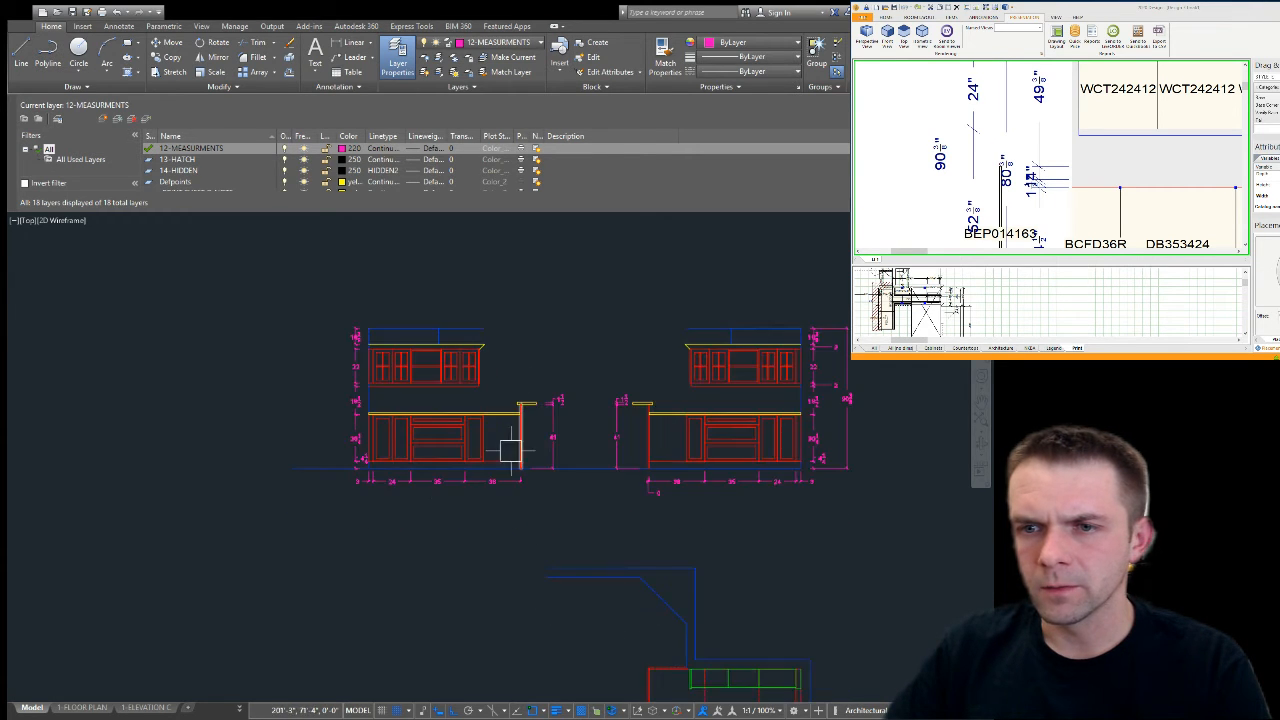
Step: Delete the mirrored copy of the kitchen elevation and leave the extended floor line in place
{"action": "left_click", "coordinate": [310, 298]}
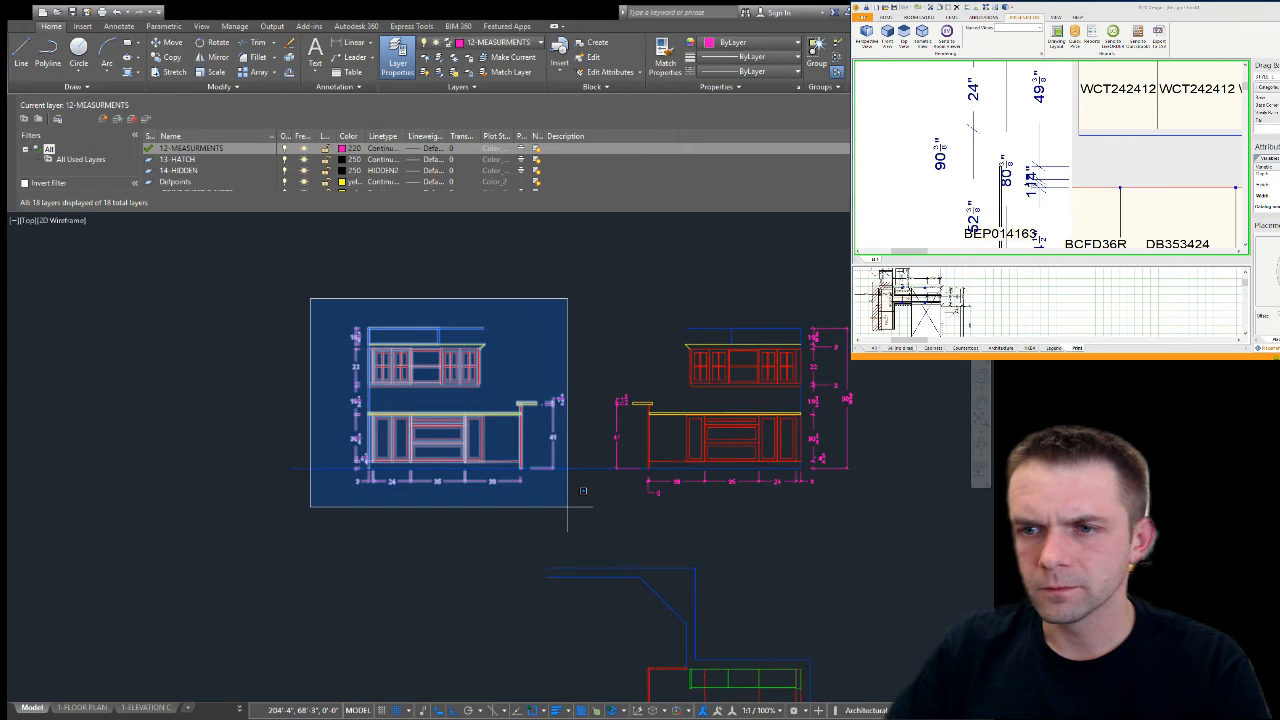
{"action": "left_click", "coordinate": [567, 507]}
{"action": "key", "text": "Escape"}
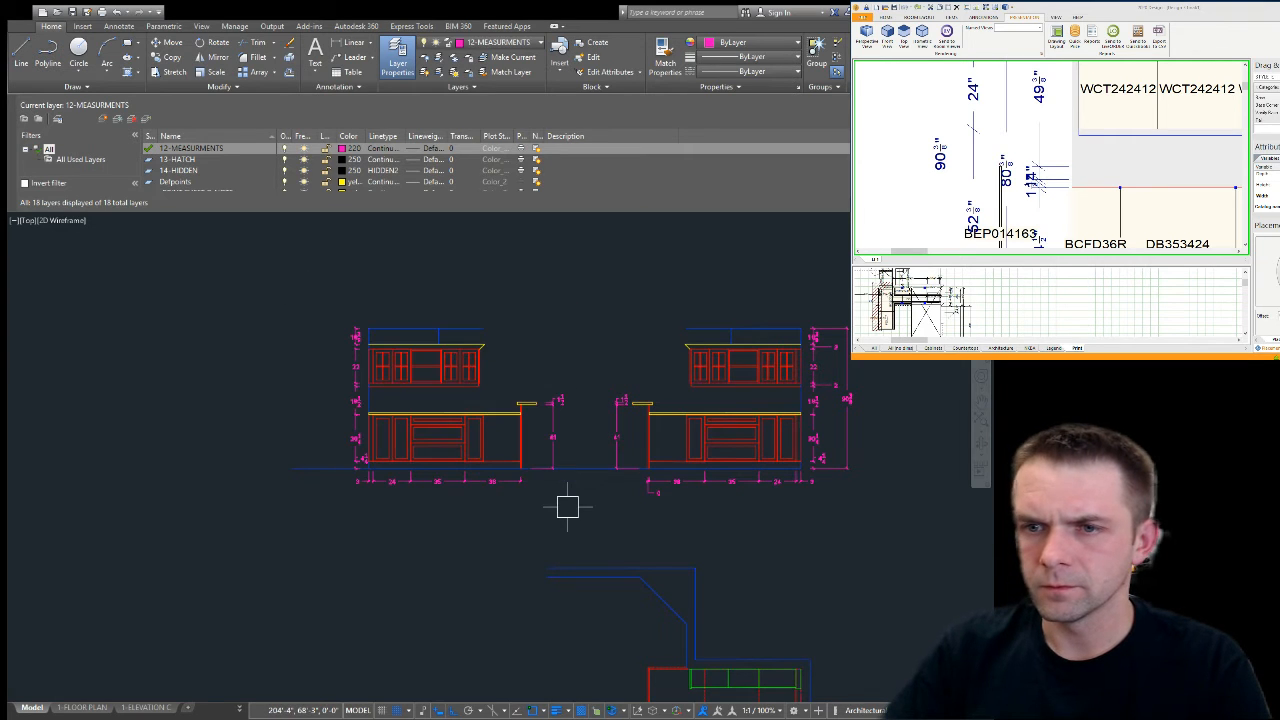
{"action": "left_click", "coordinate": [291, 289]}
{"action": "left_click", "coordinate": [566, 518]}
{"action": "key", "text": "Delete"}
Step: On the 4-ELEVATION layer, draw a vertical cabinet side up from the extended floor line and a horizontal top edge leftward from it
{"action": "scroll", "coordinate": [580, 446], "scroll_direction": "up", "scroll_amount": 3}
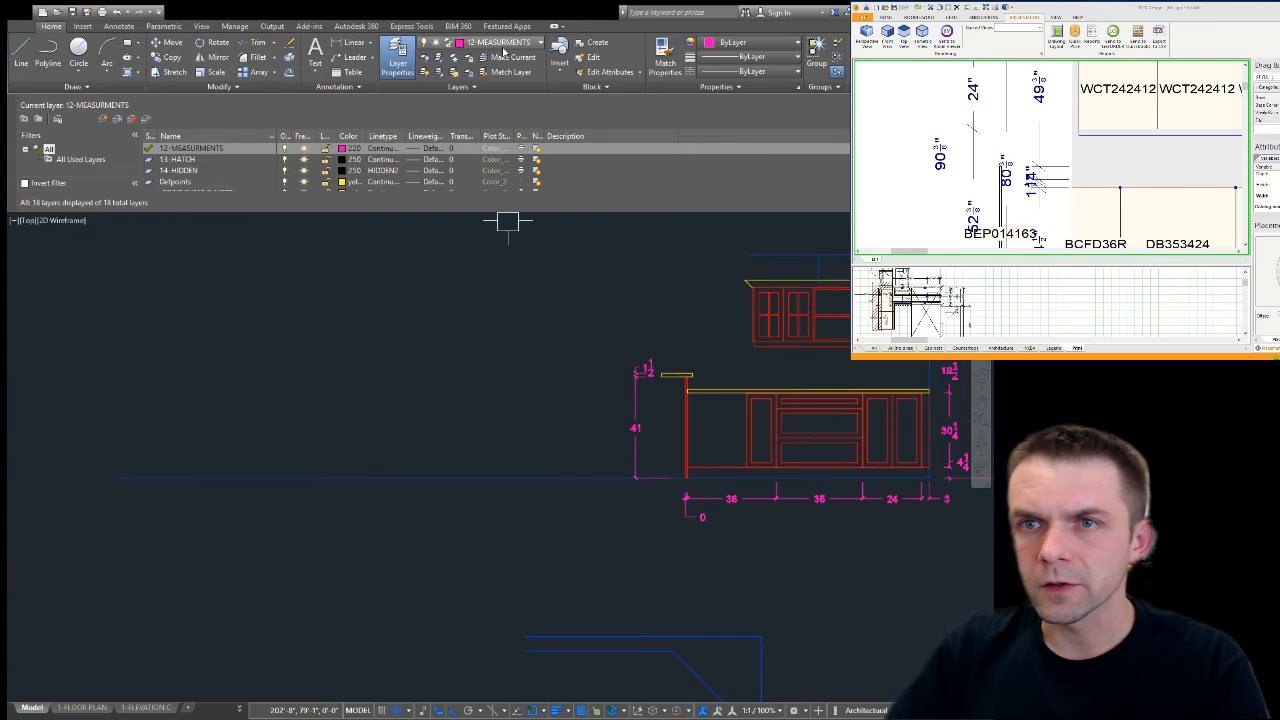
{"action": "left_click", "coordinate": [485, 120]}
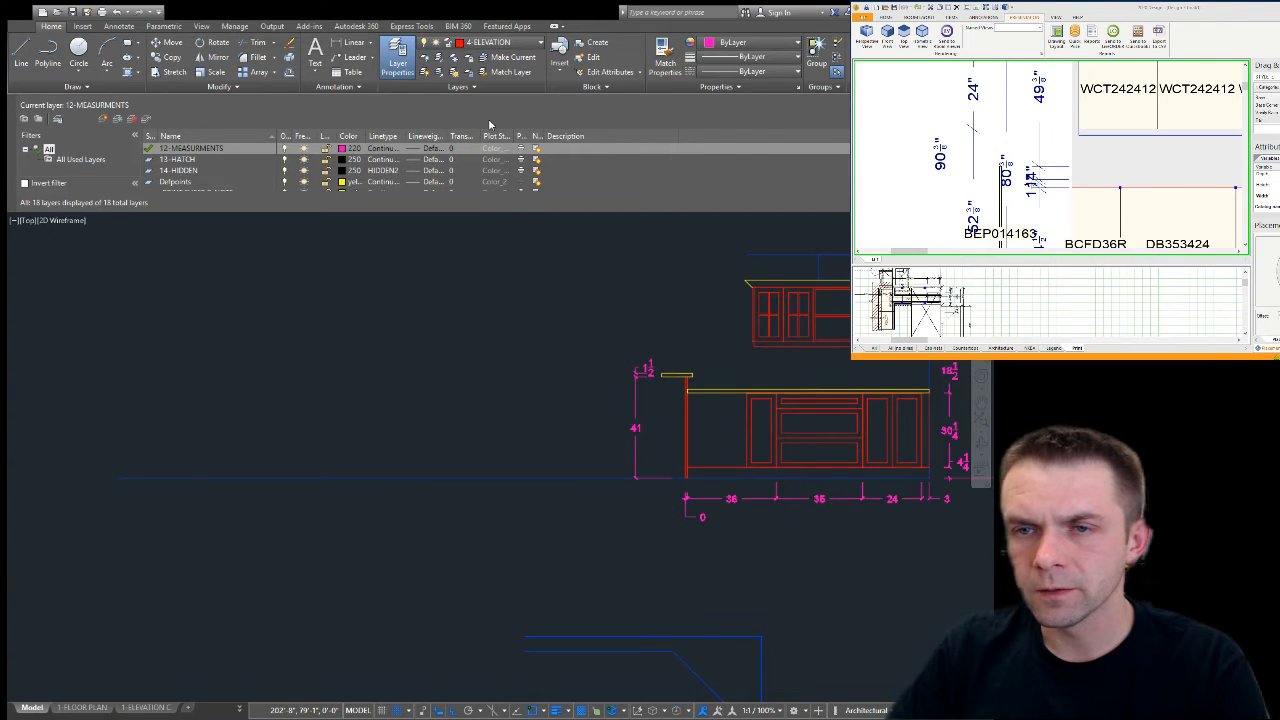
{"action": "key", "text": "l"}
{"action": "key", "text": "Return"}
{"action": "left_click", "coordinate": [566, 477]}
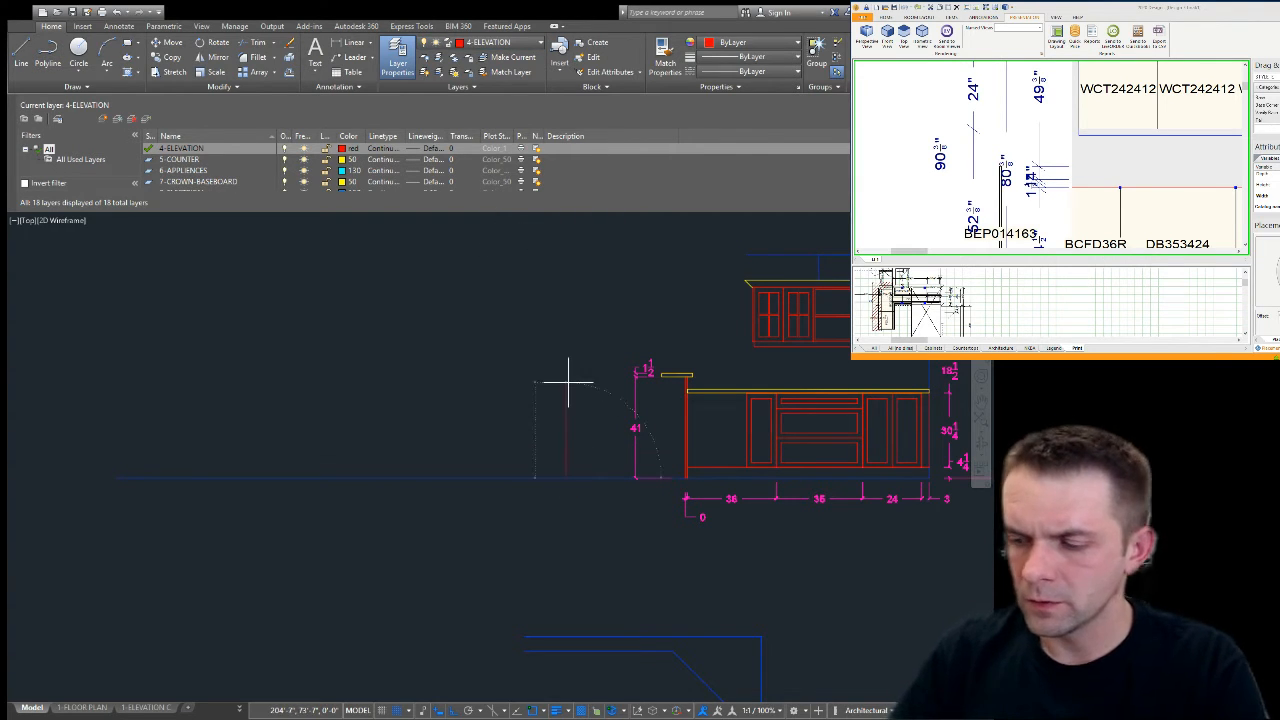
{"action": "left_click", "coordinate": [566, 392]}
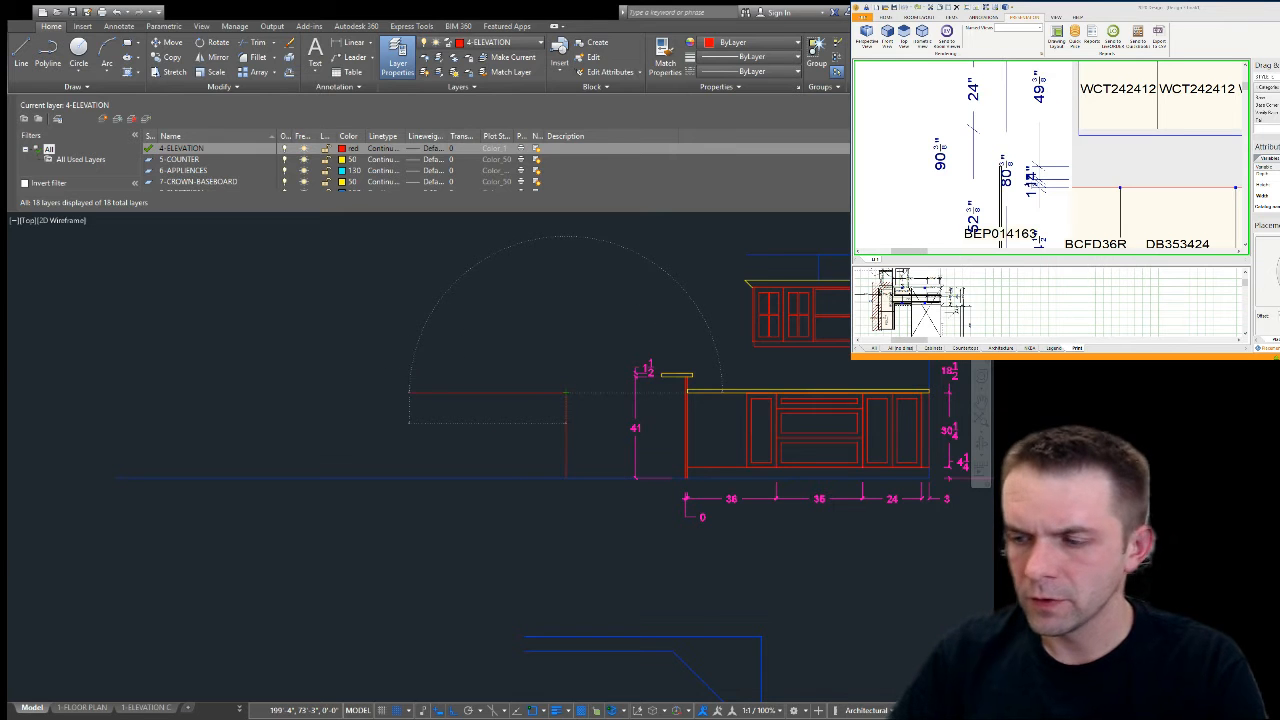
{"action": "left_click", "coordinate": [476, 445]}
{"action": "scroll", "coordinate": [557, 471], "scroll_direction": "up", "scroll_amount": 2}
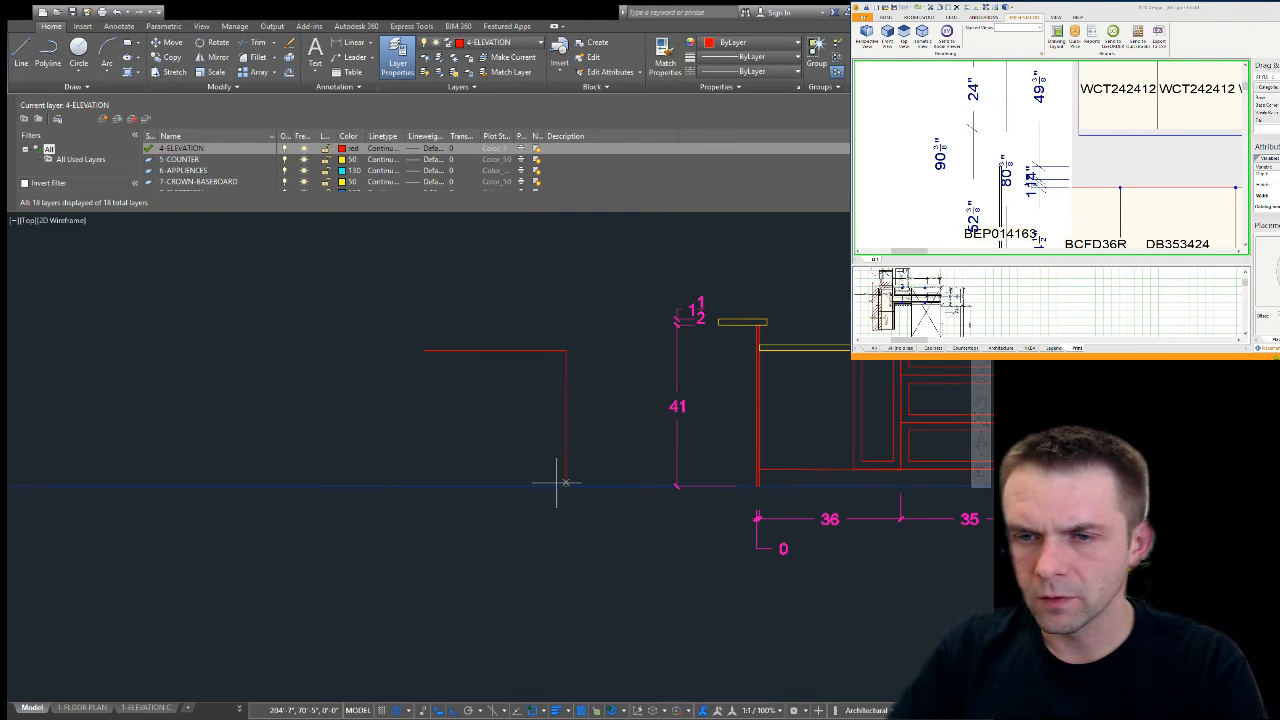
Step: Draw a narrow door outline hanging from the left end of the new cabinet's top edge, with its base above the floor line
{"action": "left_click", "coordinate": [424, 350]}
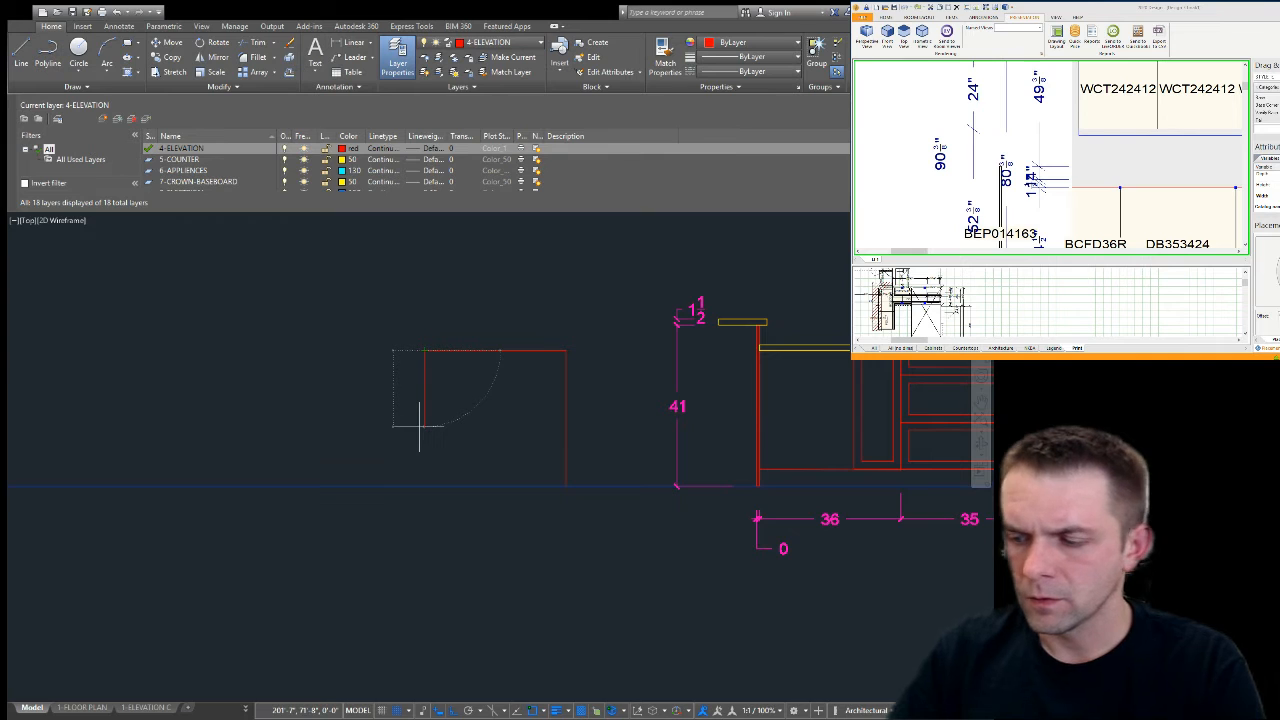
{"action": "left_click", "coordinate": [424, 468]}
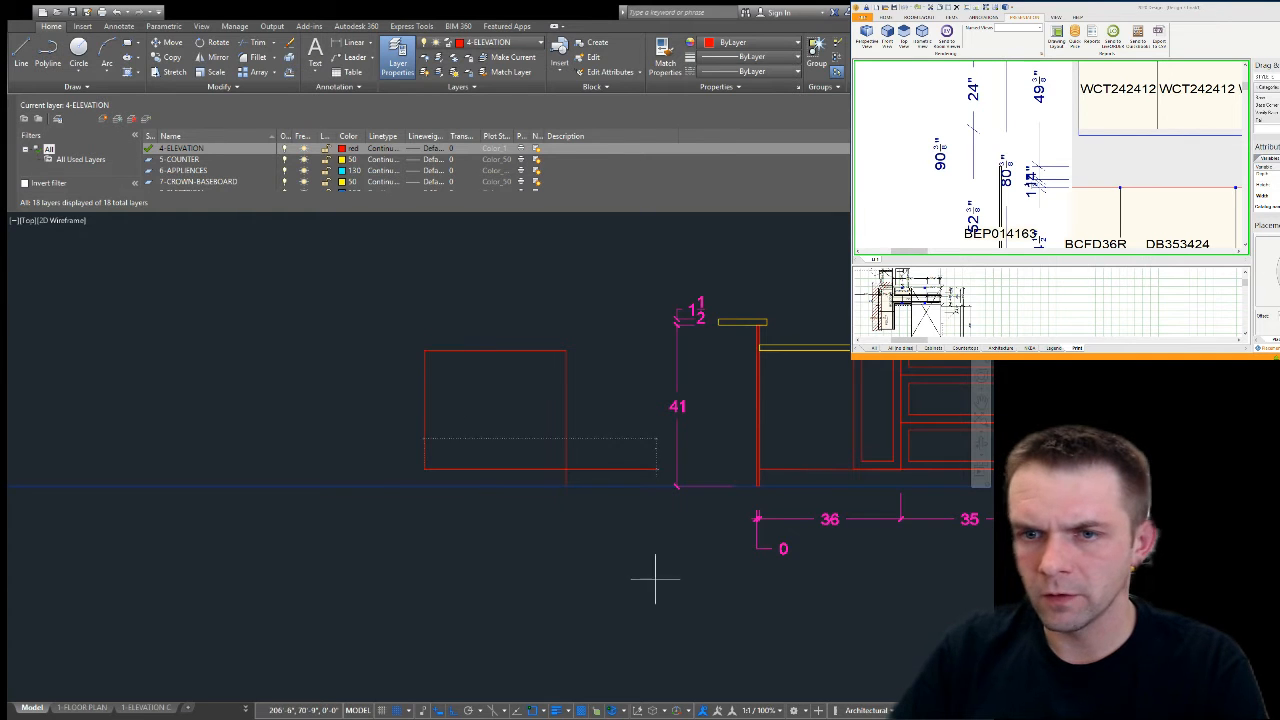
{"action": "left_click", "coordinate": [474, 500]}
{"action": "key", "text": "Escape"}
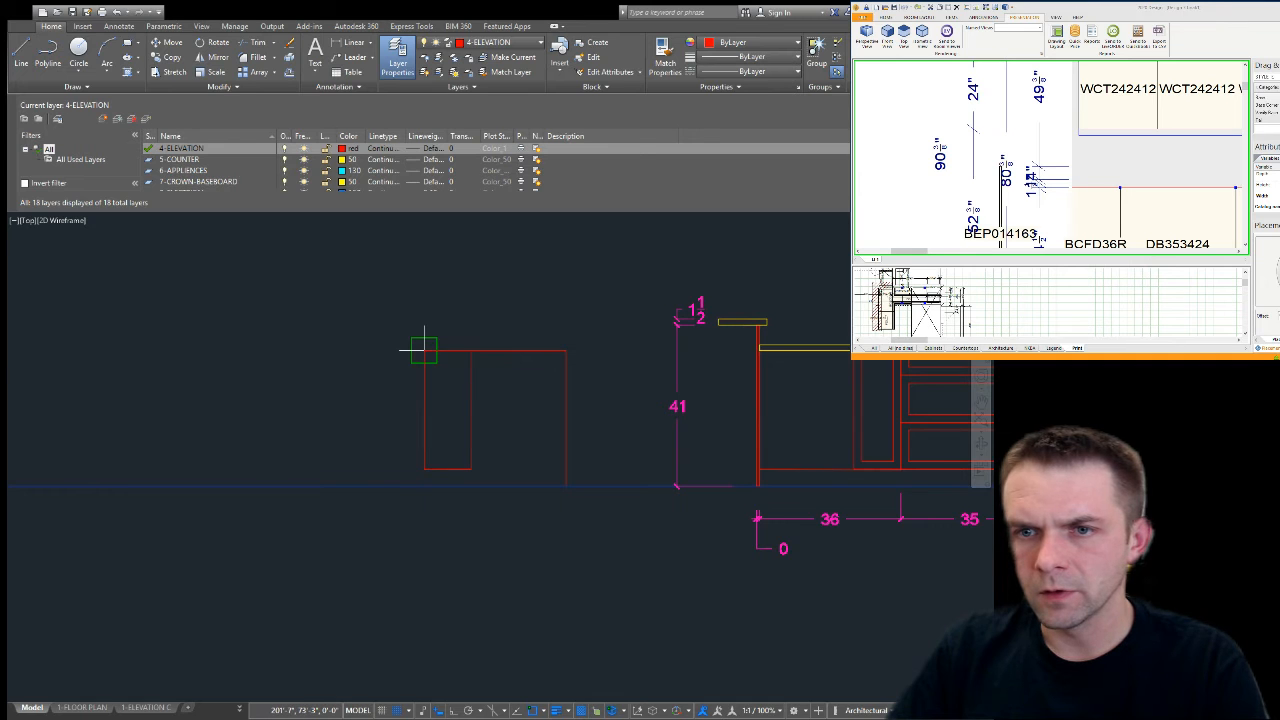
Step: Draw the toe-kick edge from the door's base slightly rightward and down to the floor line
{"action": "scroll", "coordinate": [495, 479], "scroll_direction": "up", "scroll_amount": 2}
{"action": "left_click", "coordinate": [457, 433]}
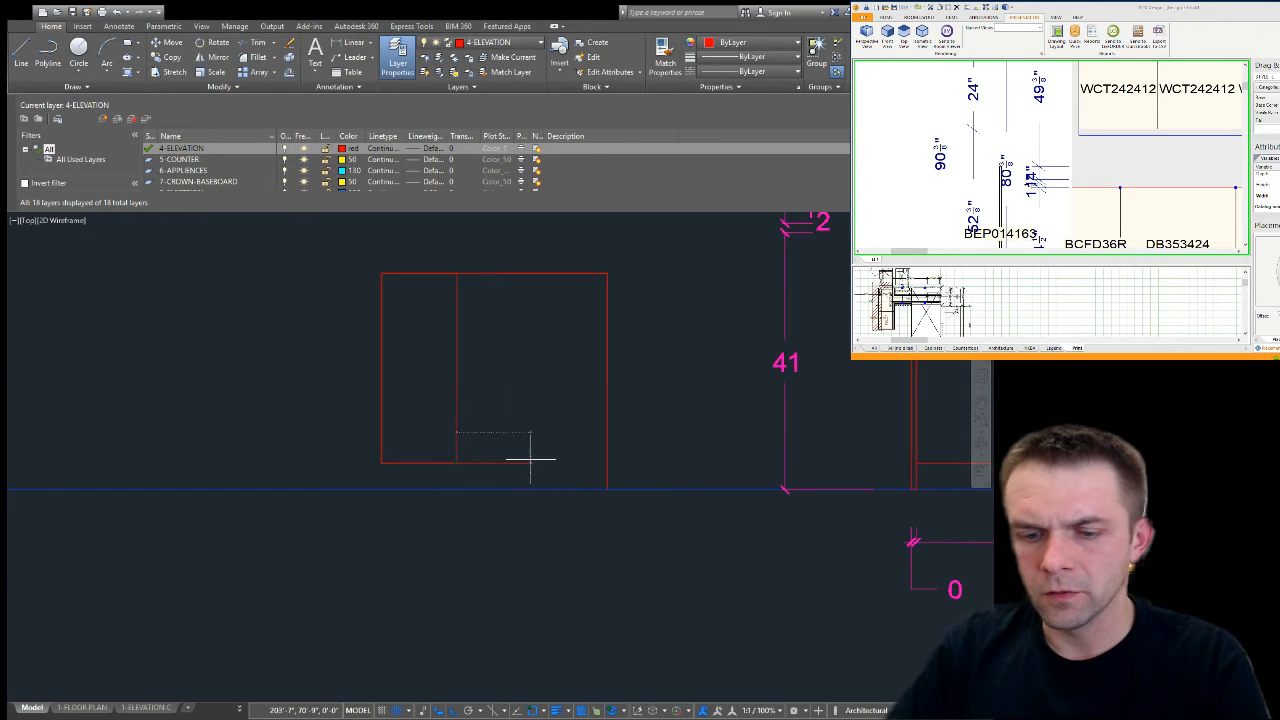
{"action": "scroll", "coordinate": [624, 476], "scroll_direction": "down", "scroll_amount": 2}
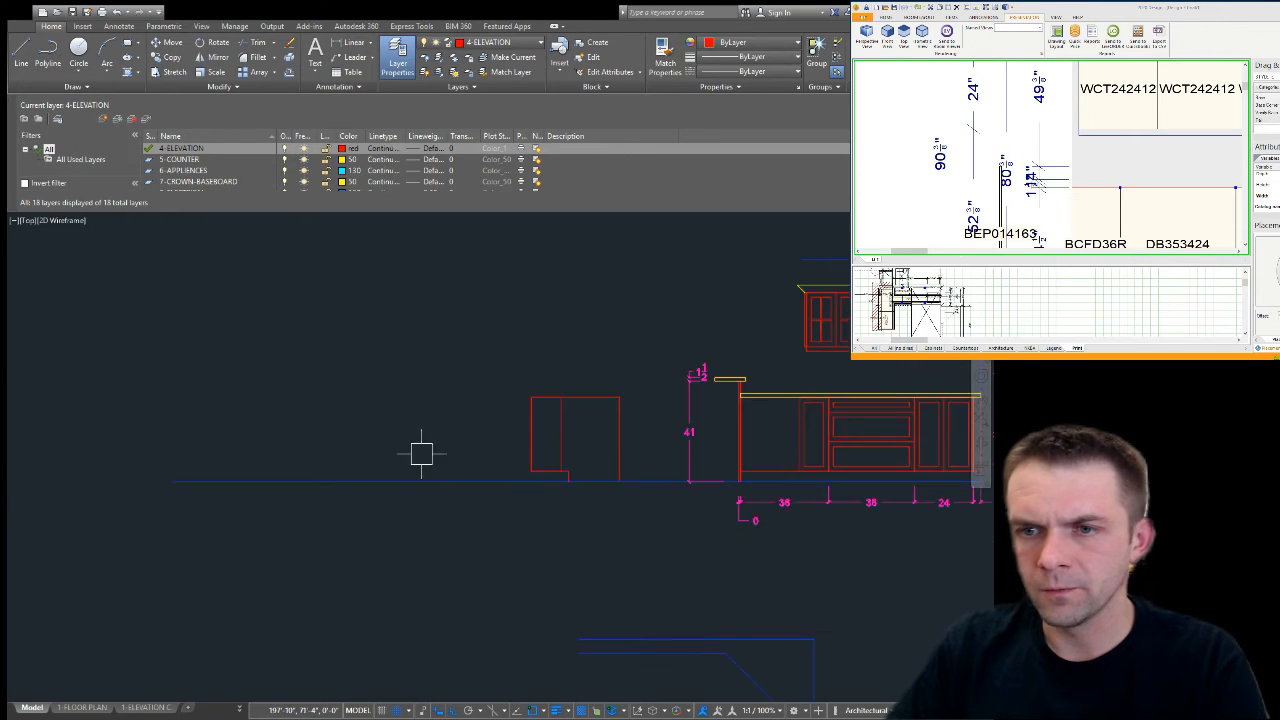
Step: Draw two more adjoining door outlines to the left of the narrow door, matching its top and base heights
{"action": "scroll", "coordinate": [423, 451], "scroll_direction": "up", "scroll_amount": 1}
{"action": "key", "text": "space"}
{"action": "left_click", "coordinate": [594, 480]}
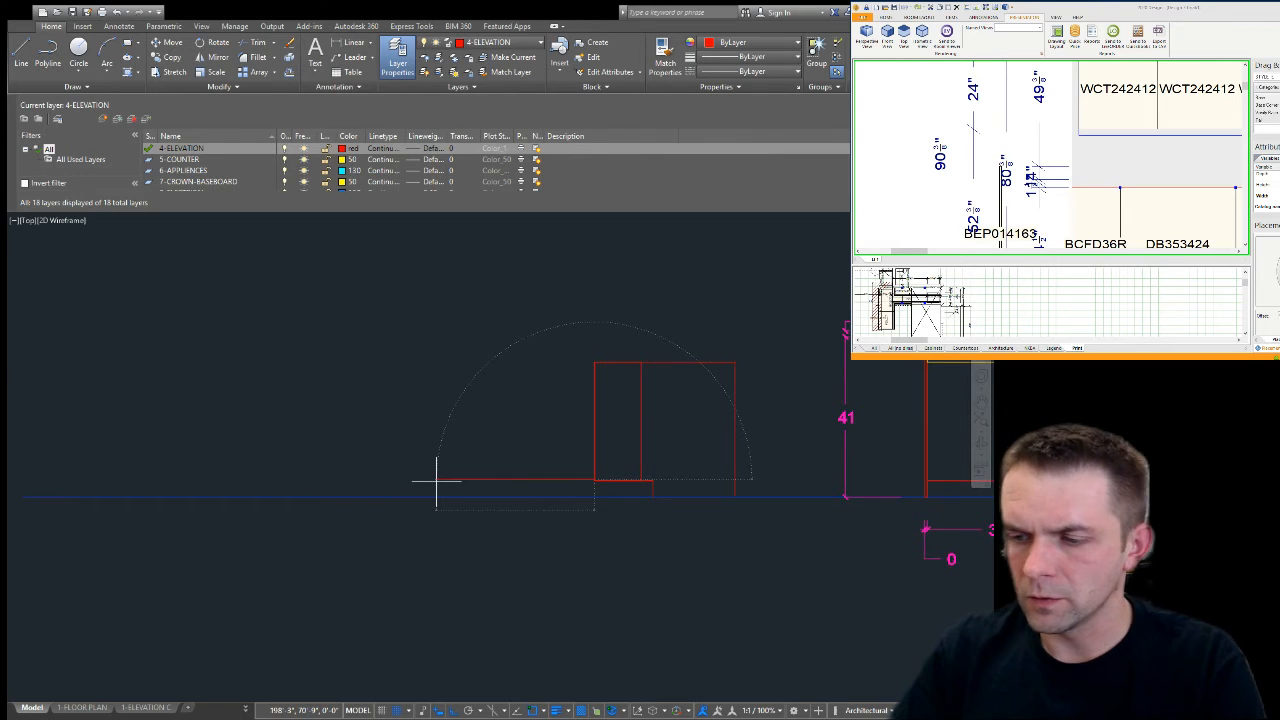
{"action": "key", "text": "space"}
{"action": "left_click", "coordinate": [489, 480]}
{"action": "left_click", "coordinate": [542, 362]}
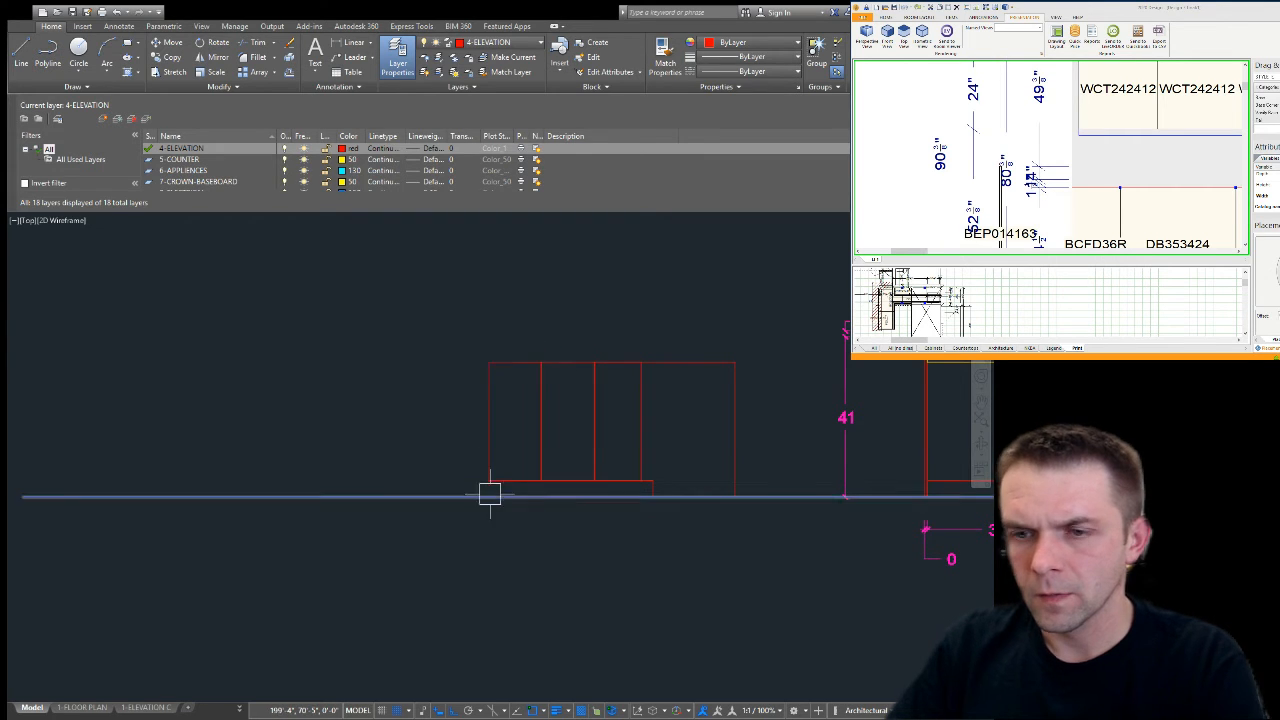
Step: Draw a thin end panel from the floor line to the cabinet top along the left side of the leftmost door
{"action": "scroll", "coordinate": [492, 470], "scroll_direction": "up", "scroll_amount": 5}
{"action": "left_click", "coordinate": [456, 485]}
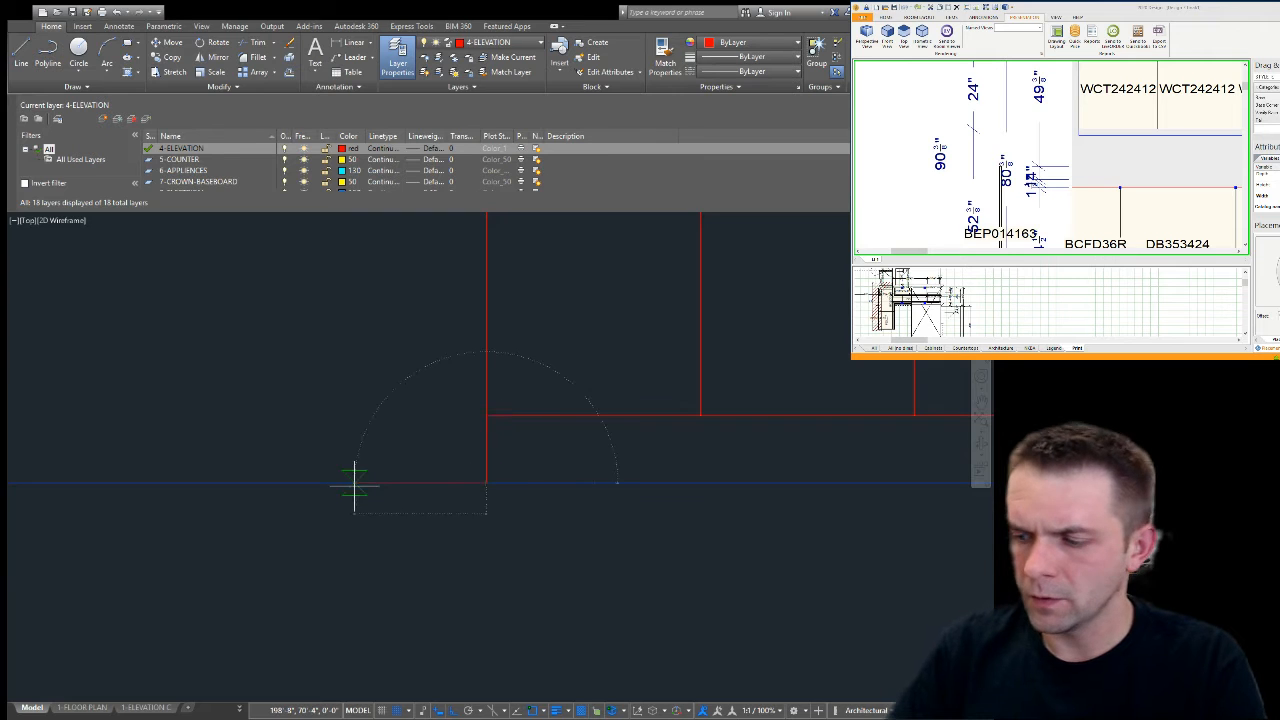
{"action": "scroll", "coordinate": [355, 487], "scroll_direction": "down", "scroll_amount": 3}
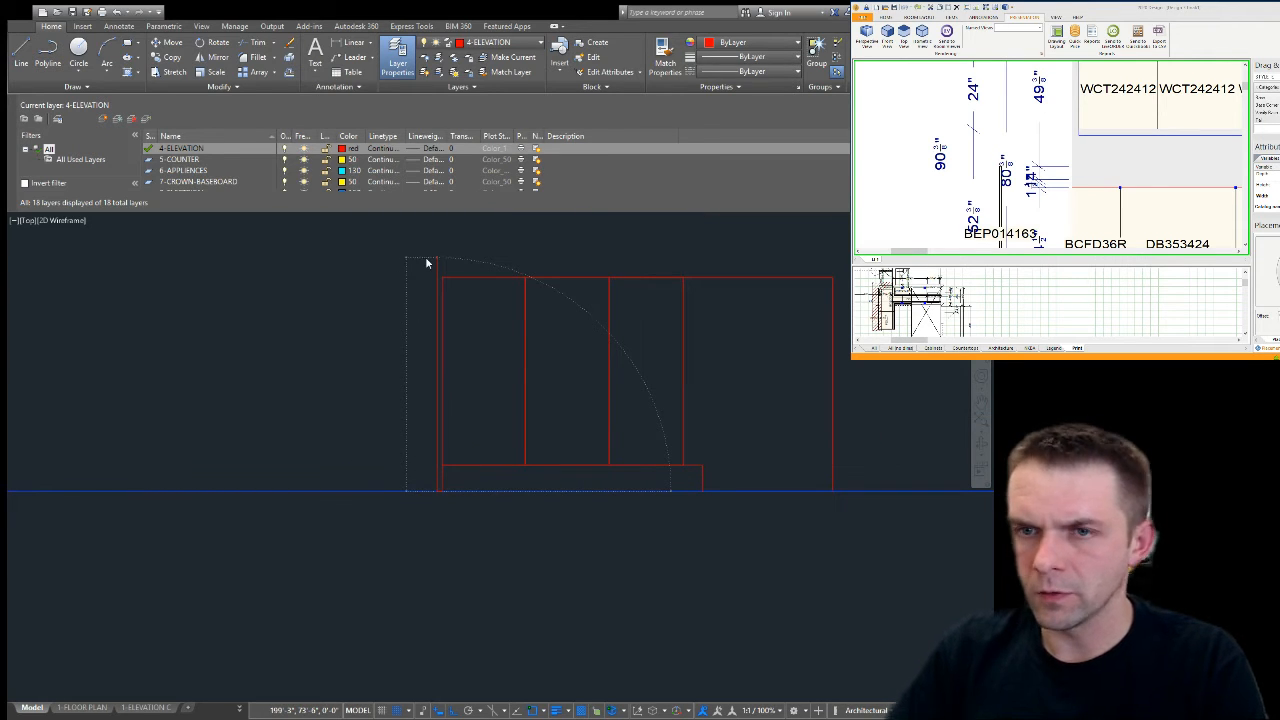
{"action": "scroll", "coordinate": [425, 257], "scroll_direction": "up", "scroll_amount": 6}
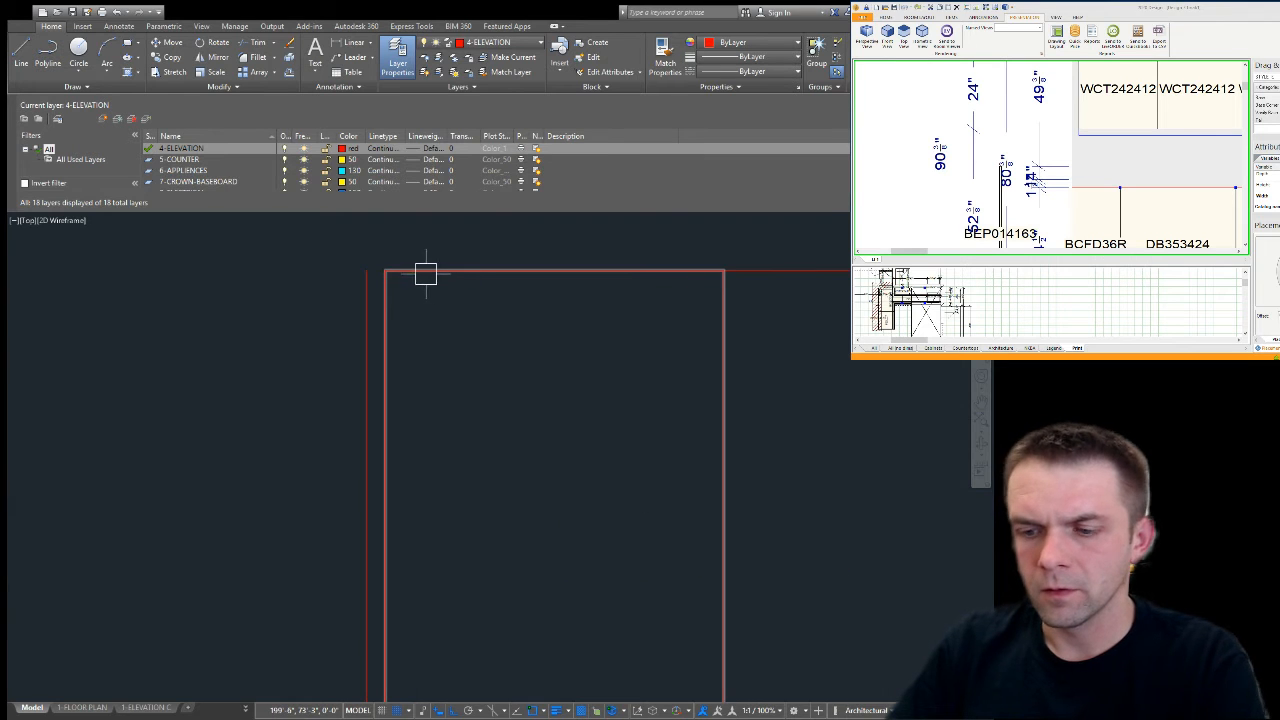
{"action": "scroll", "coordinate": [380, 271], "scroll_direction": "down", "scroll_amount": 2}
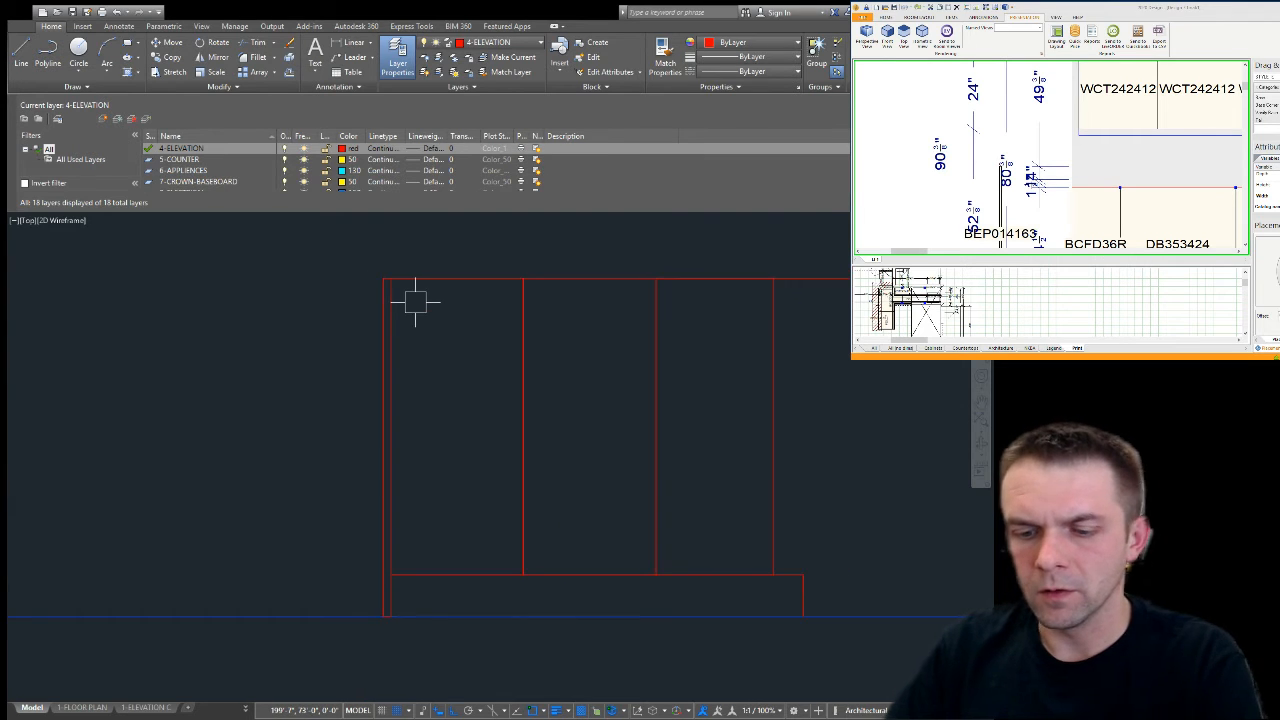
Step: Offset the three door outlines inward to create their inner panel frames
{"action": "left_click", "coordinate": [453, 287]}
{"action": "left_click", "coordinate": [451, 337]}
{"action": "left_click", "coordinate": [560, 276]}
{"action": "left_click", "coordinate": [620, 322]}
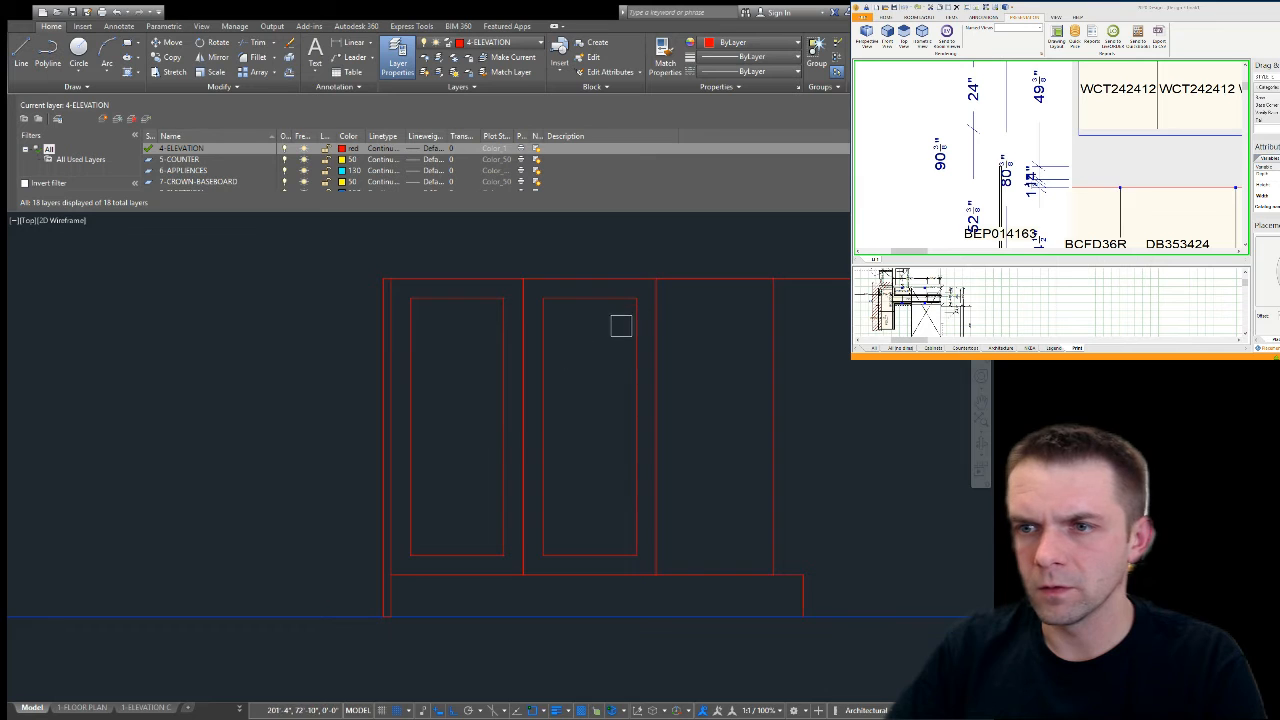
{"action": "scroll", "coordinate": [480, 409], "scroll_direction": "down", "scroll_amount": 4}
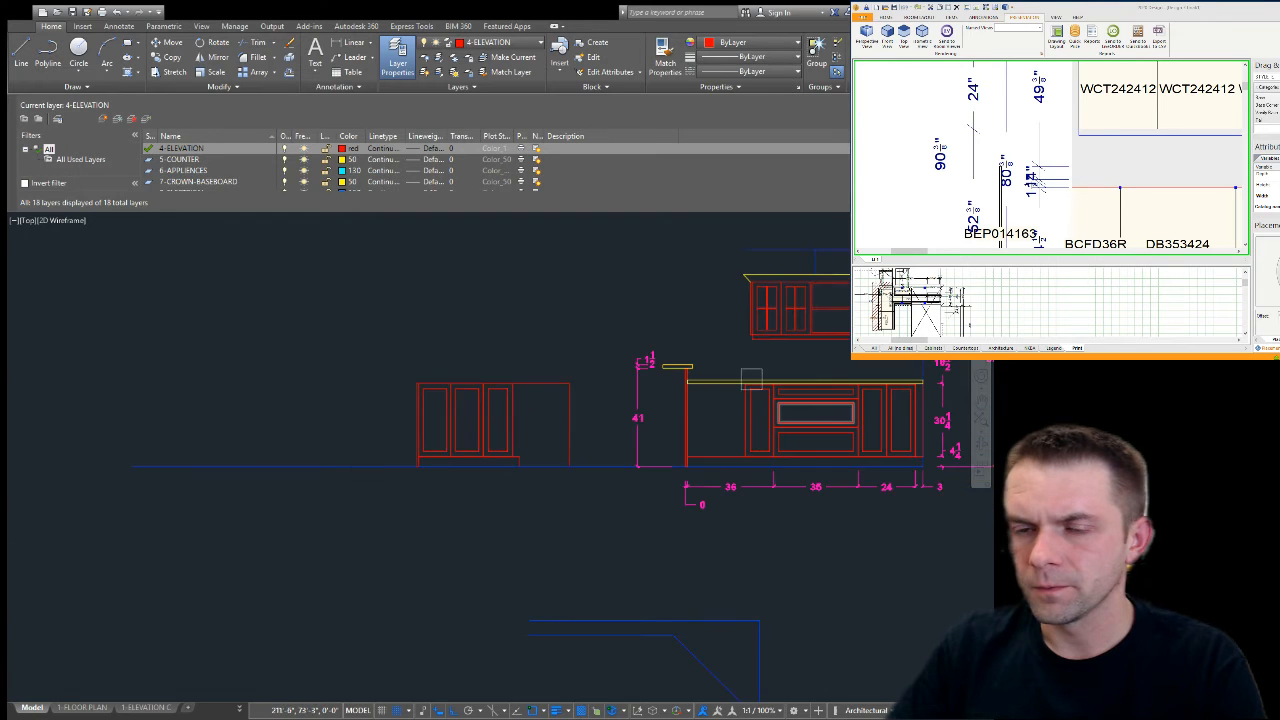
Step: Draw a line up the cabinet's right side from the floor to the neighbouring 41 in panel height, with a short top edge rightward
{"action": "scroll", "coordinate": [538, 405], "scroll_direction": "up", "scroll_amount": 1}
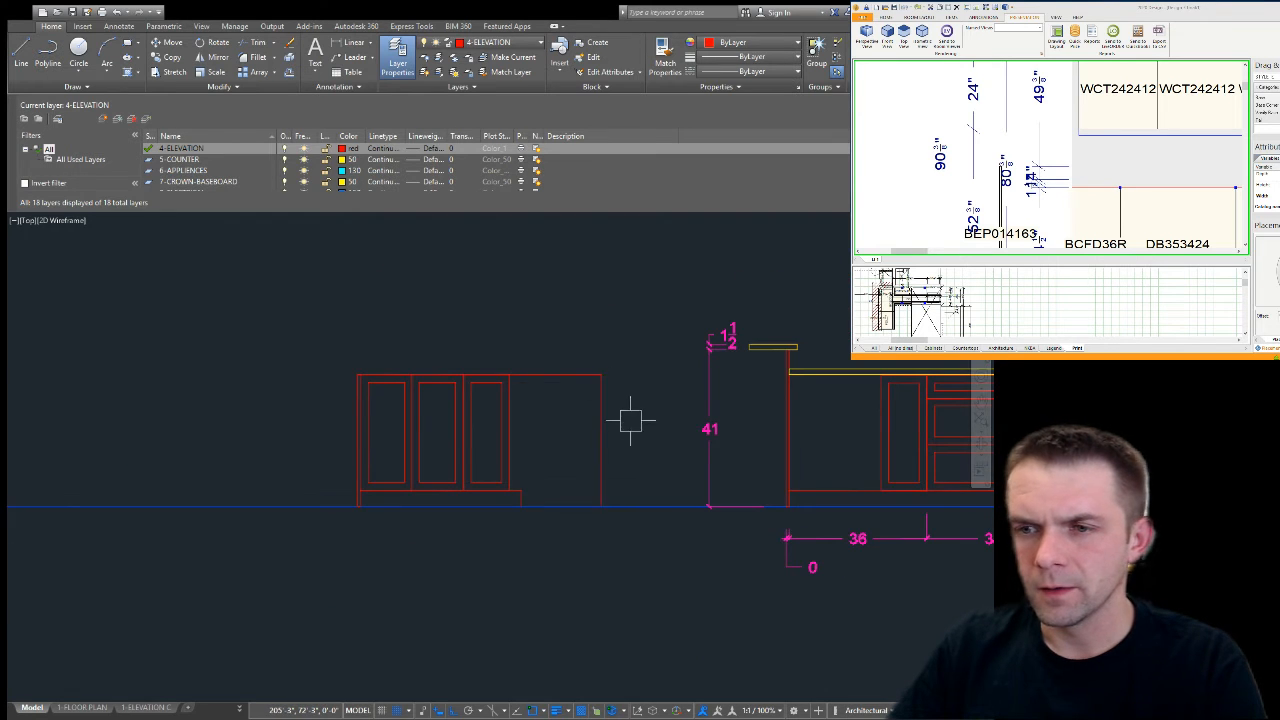
{"action": "scroll", "coordinate": [626, 424], "scroll_direction": "up", "scroll_amount": 2}
{"action": "key", "text": "l"}
{"action": "key", "text": "space"}
{"action": "left_click", "coordinate": [582, 555]}
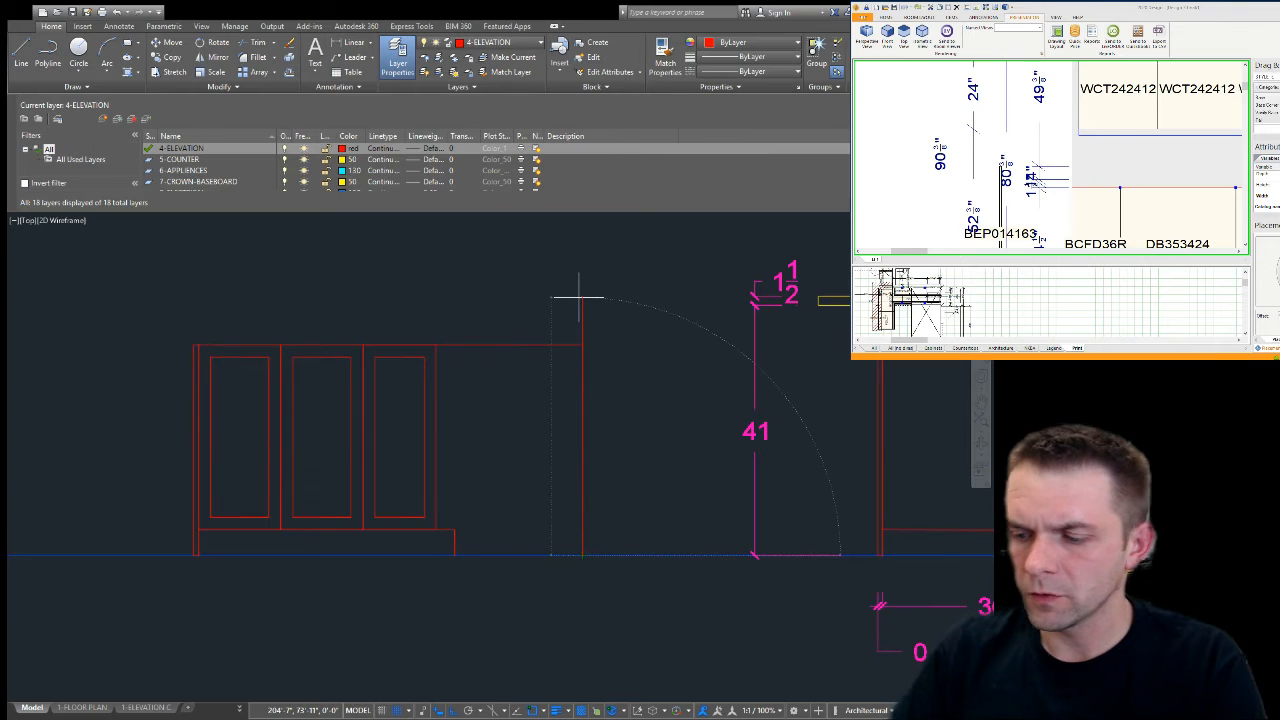
{"action": "left_click", "coordinate": [580, 303]}
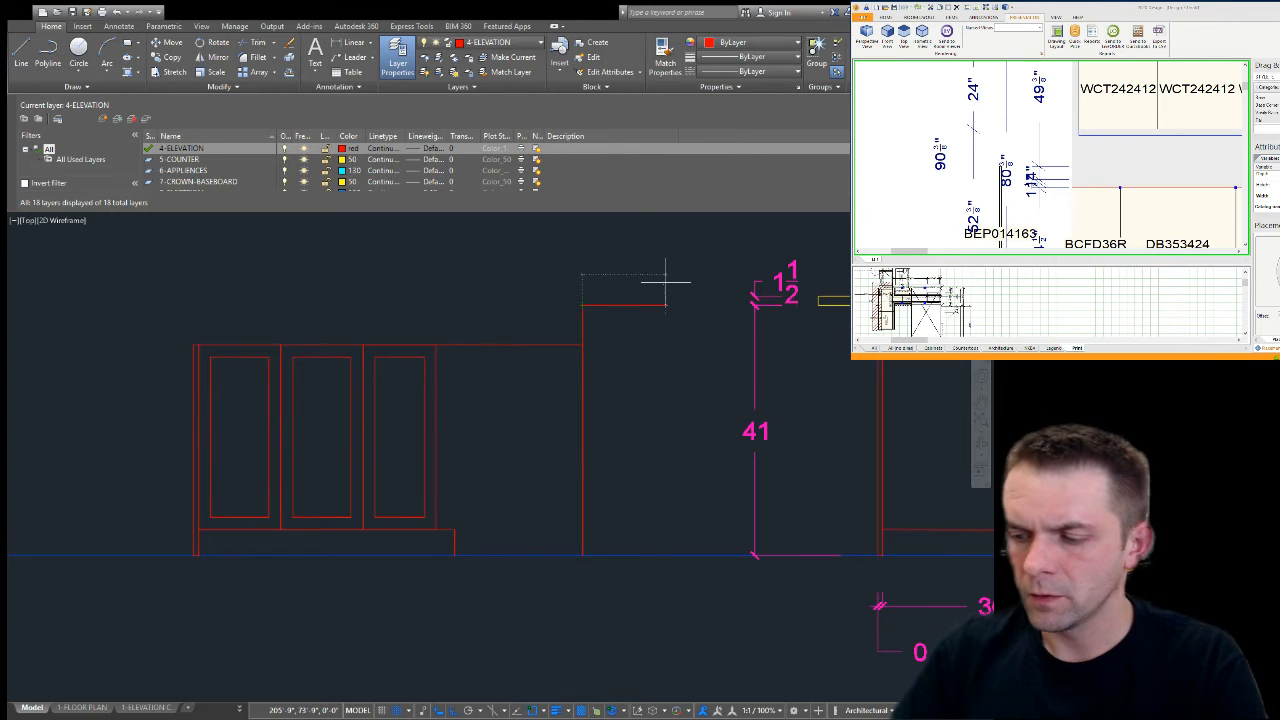
{"action": "key", "text": "Escape"}
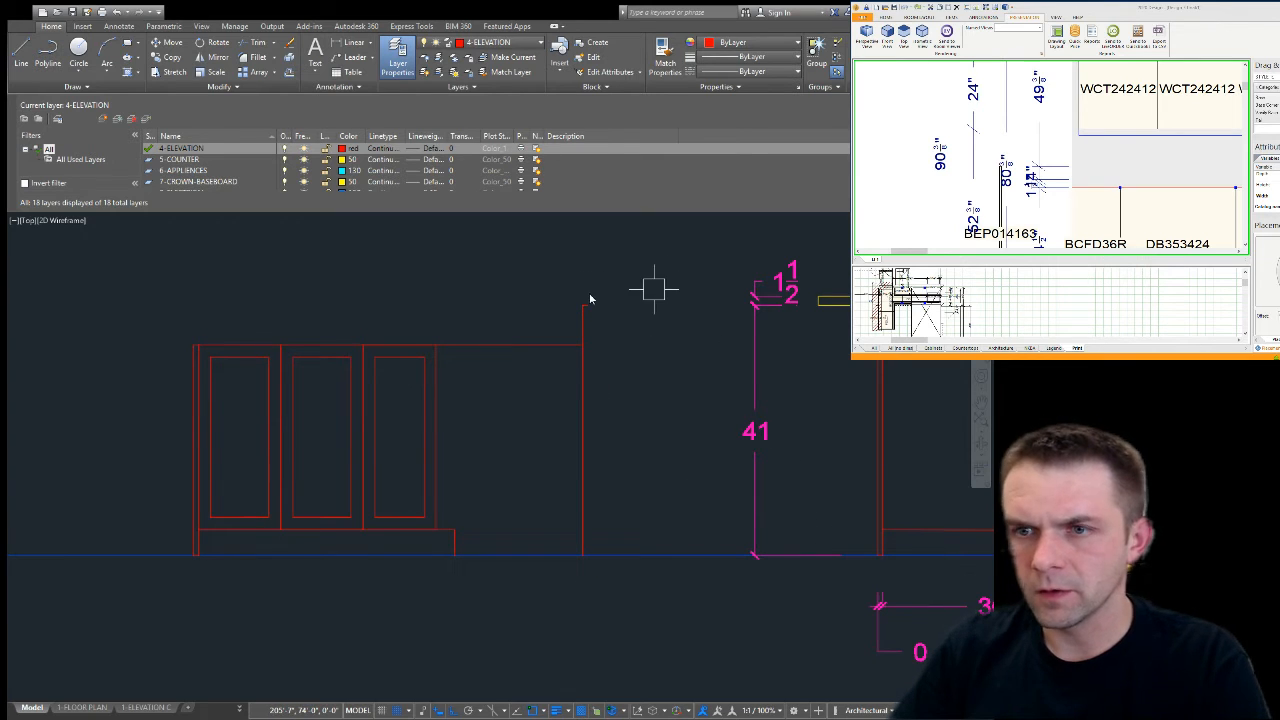
Step: Complete the thin tall end panel by drawing its outer edge down to the floor line
{"action": "scroll", "coordinate": [585, 305], "scroll_direction": "up", "scroll_amount": 6}
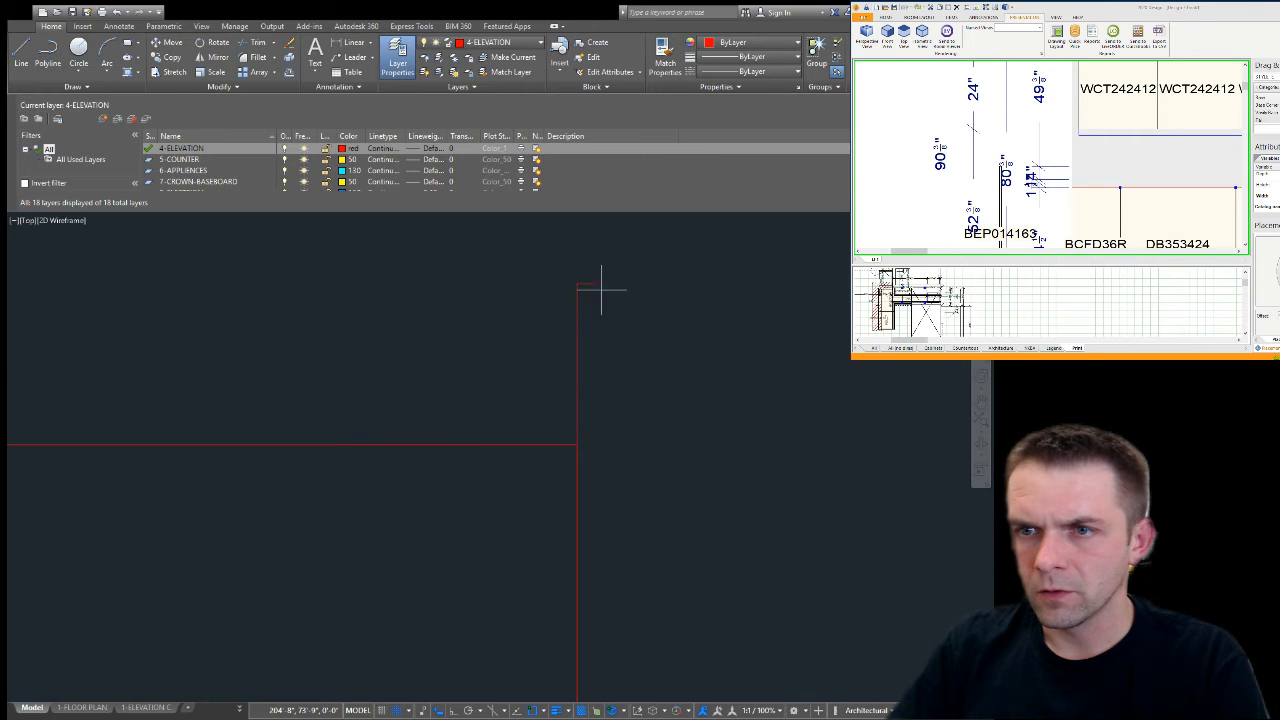
{"action": "scroll", "coordinate": [606, 420], "scroll_direction": "down", "scroll_amount": 4}
{"action": "scroll", "coordinate": [594, 269], "scroll_direction": "up", "scroll_amount": 4}
{"action": "scroll", "coordinate": [609, 403], "scroll_direction": "down", "scroll_amount": 4}
{"action": "scroll", "coordinate": [609, 468], "scroll_direction": "up", "scroll_amount": 3}
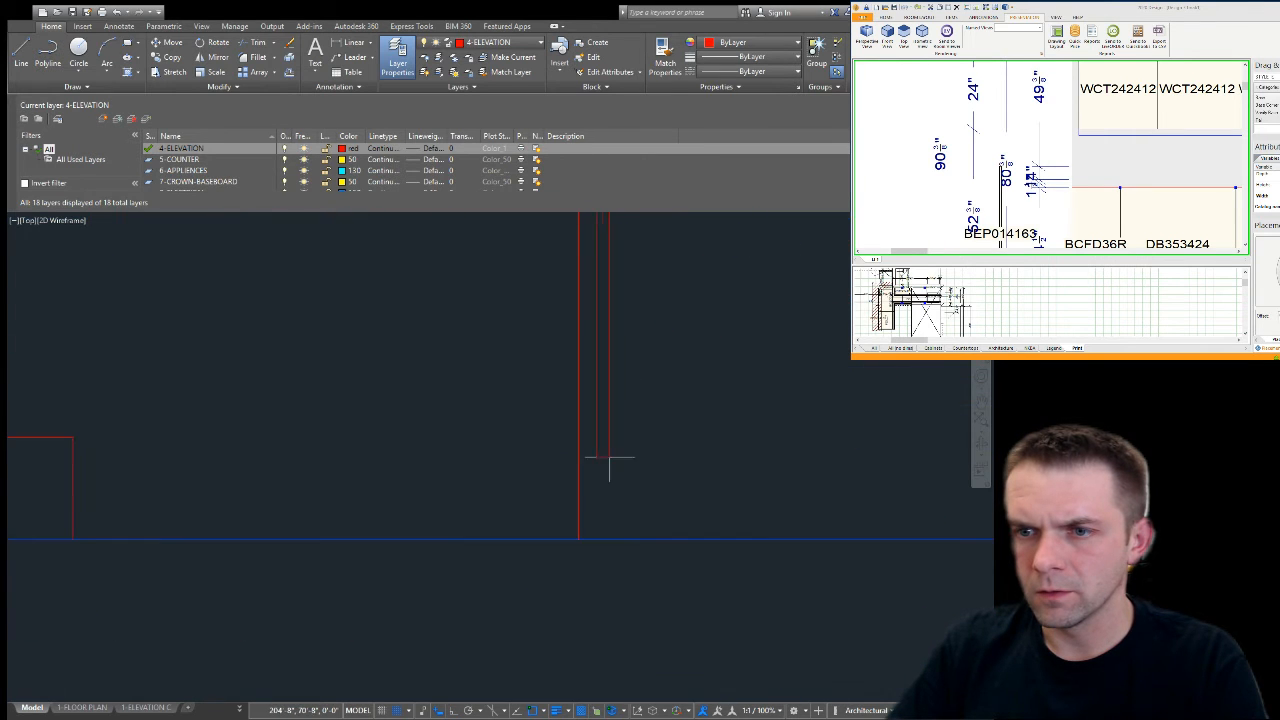
{"action": "scroll", "coordinate": [580, 537], "scroll_direction": "down", "scroll_amount": 4}
{"action": "scroll", "coordinate": [766, 360], "scroll_direction": "up", "scroll_amount": 2}
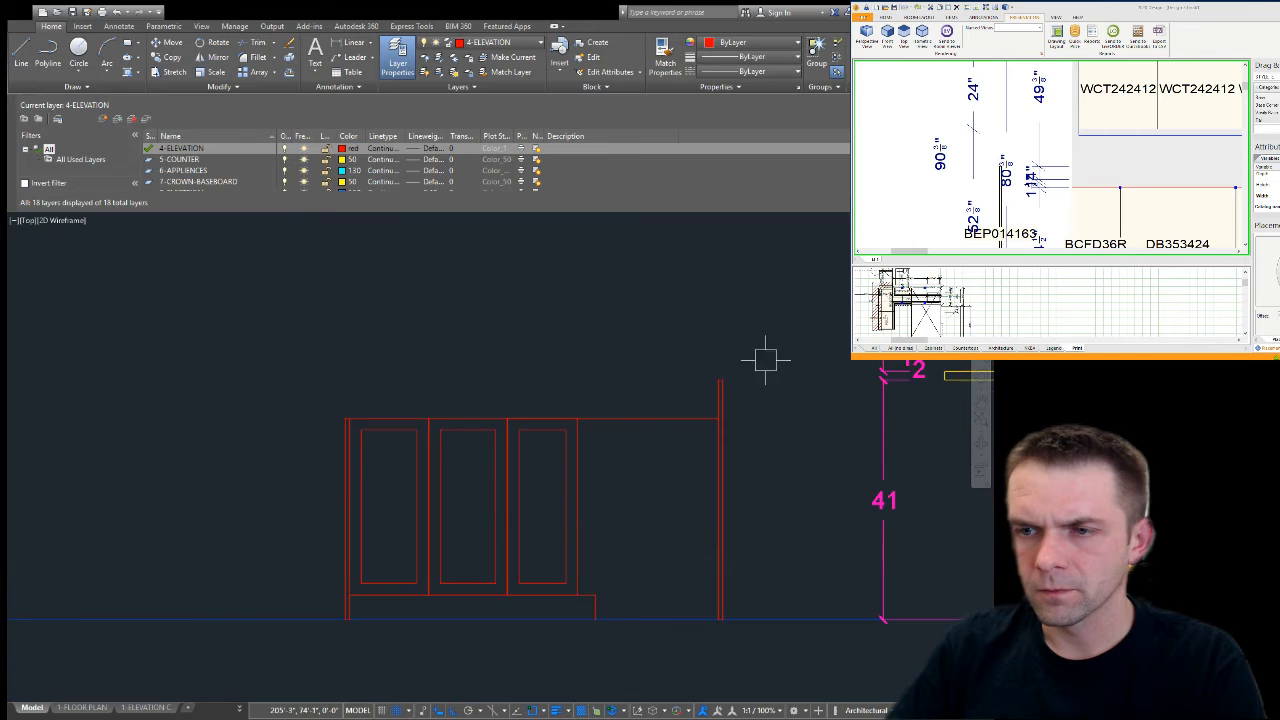
Step: Add a vertical dimension along the left side of the L-shaped cabinet run in the plan view
{"action": "scroll", "coordinate": [551, 351], "scroll_direction": "down", "scroll_amount": 6}
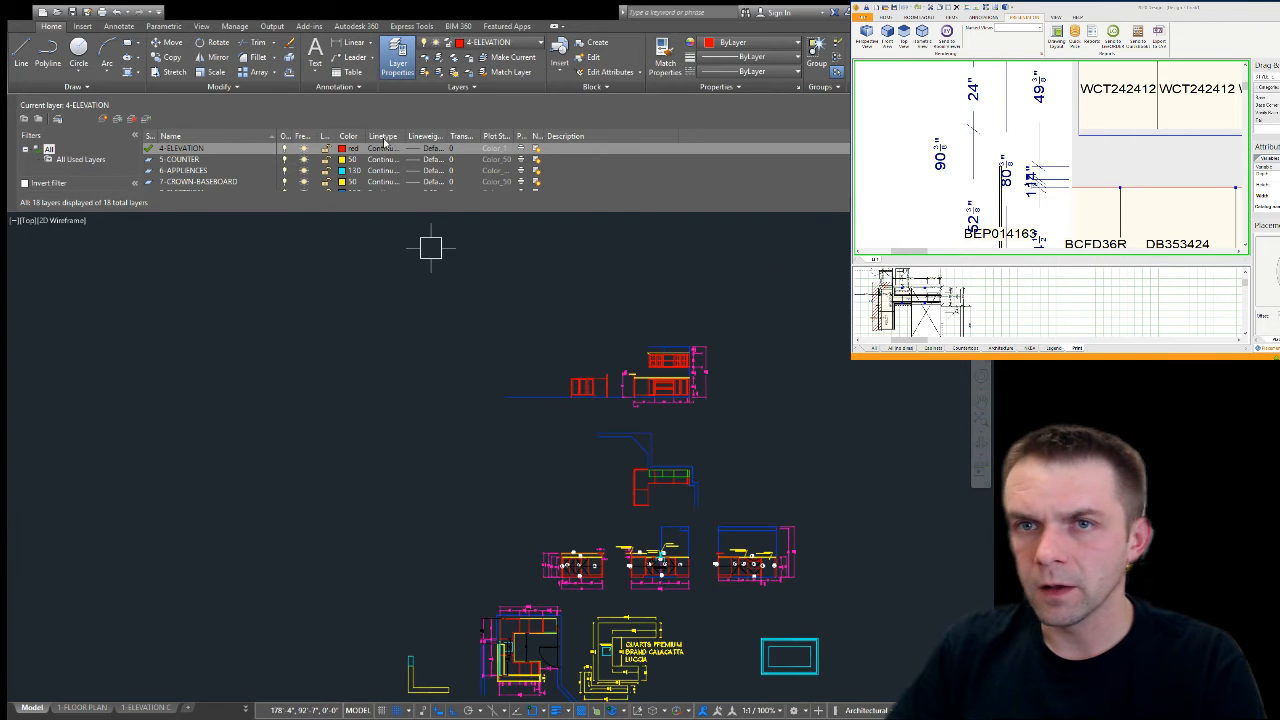
{"action": "scroll", "coordinate": [630, 490], "scroll_direction": "up", "scroll_amount": 8}
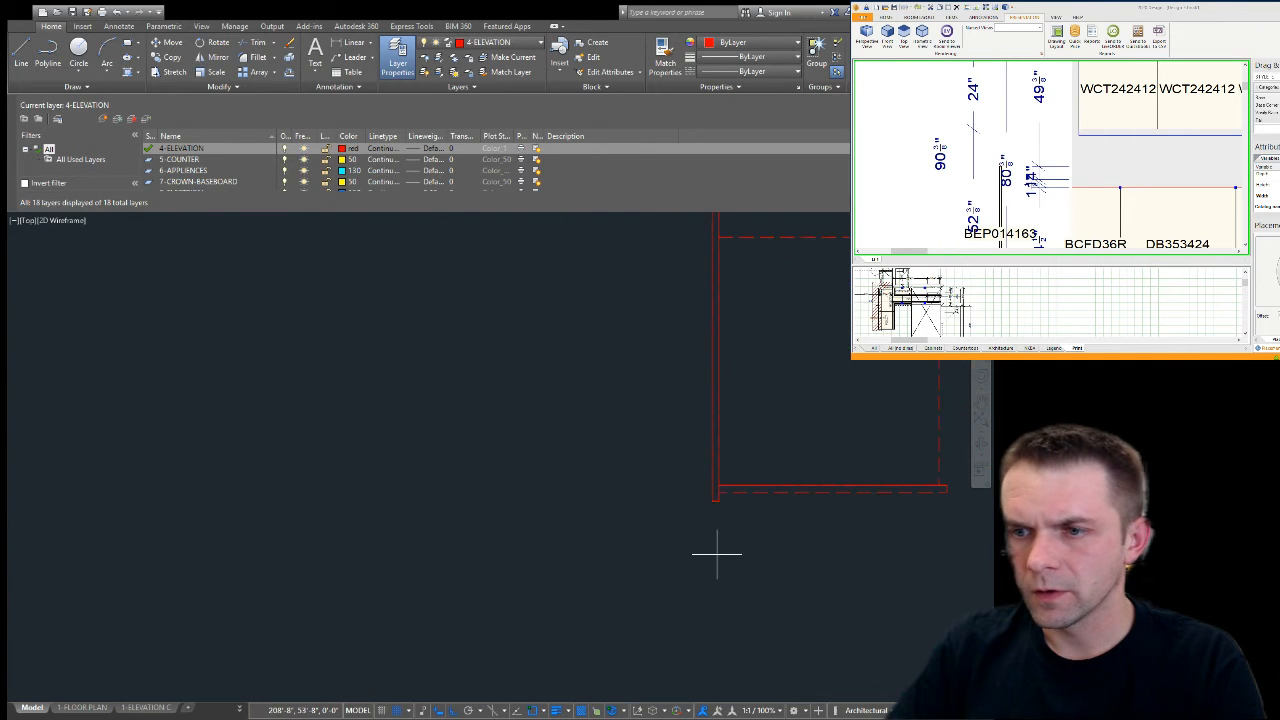
{"action": "scroll", "coordinate": [709, 527], "scroll_direction": "down", "scroll_amount": 2}
{"action": "scroll", "coordinate": [706, 551], "scroll_direction": "up", "scroll_amount": 5}
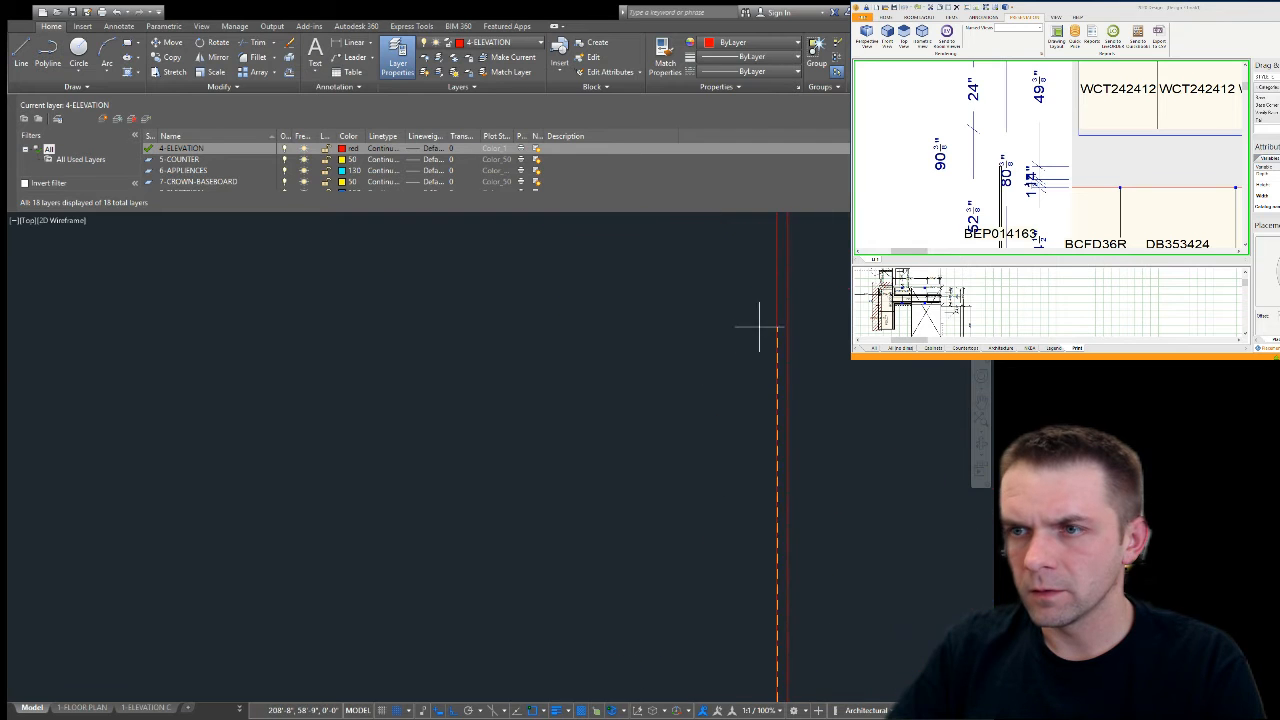
{"action": "scroll", "coordinate": [686, 376], "scroll_direction": "up", "scroll_amount": 2}
{"action": "scroll", "coordinate": [669, 358], "scroll_direction": "down", "scroll_amount": 3}
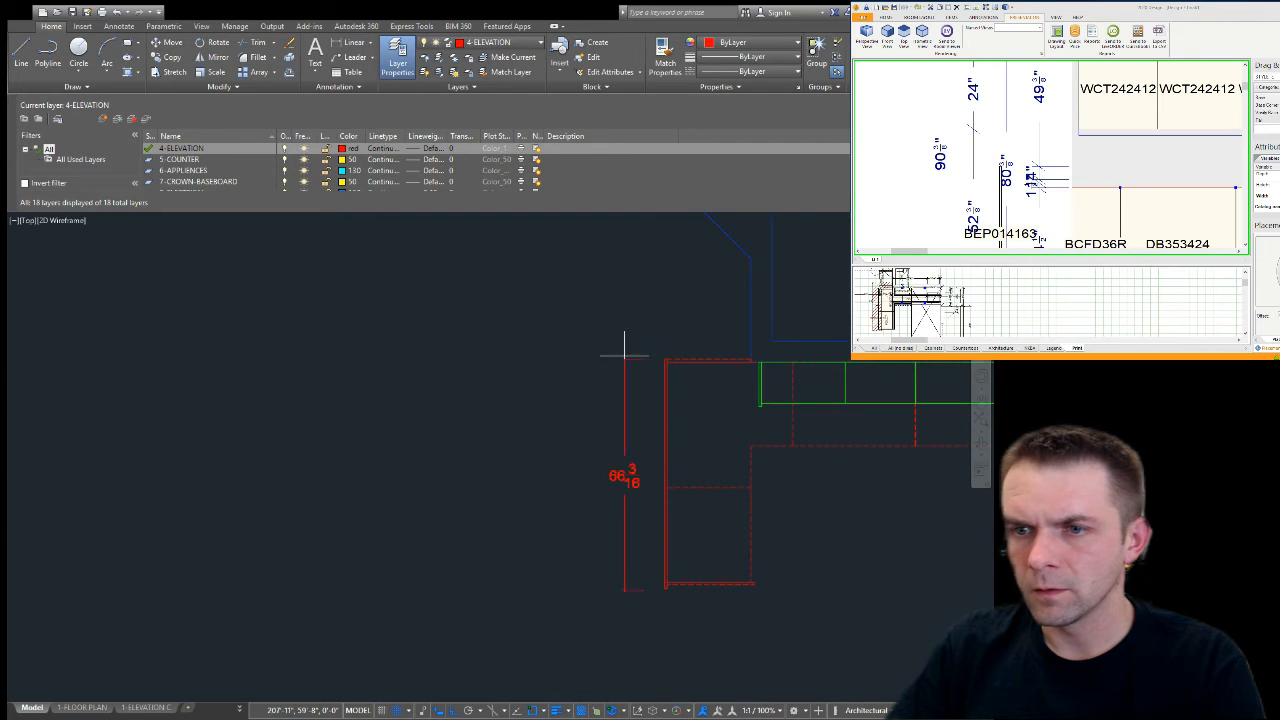
{"action": "scroll", "coordinate": [671, 620], "scroll_direction": "up", "scroll_amount": 2}
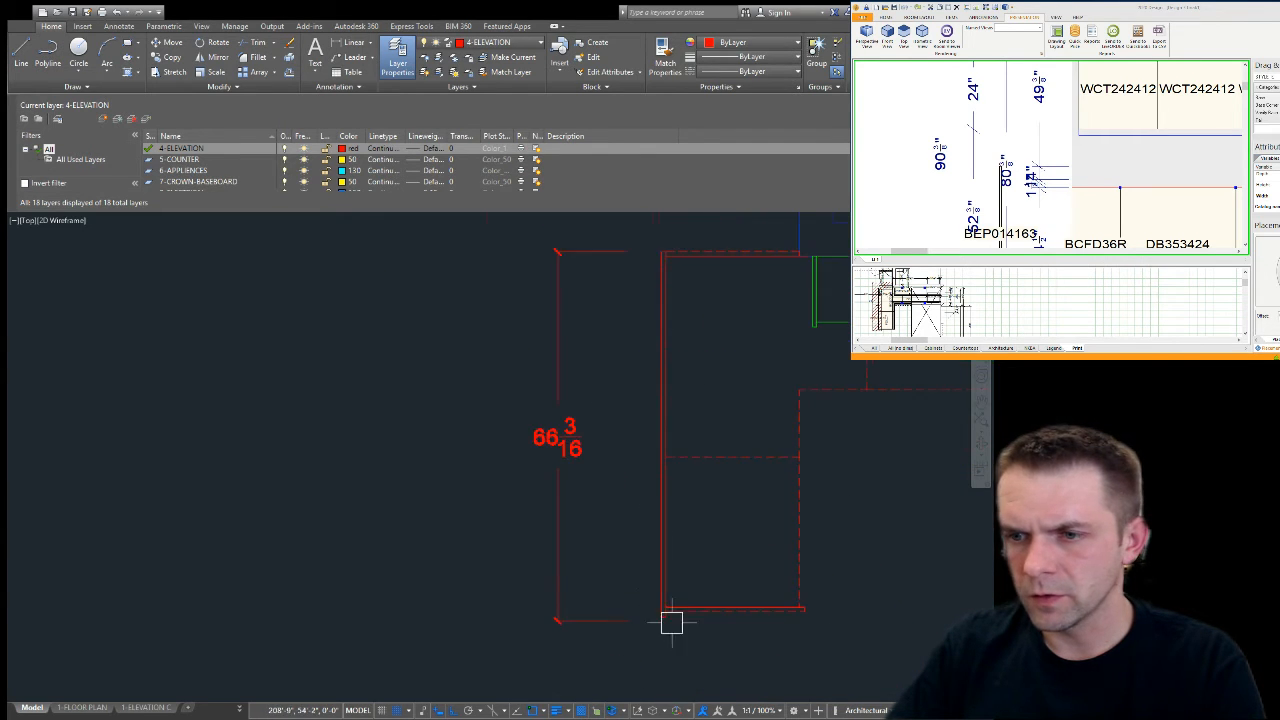
Step: Move the plan dimension's lower extension point to the bottom-left corner of the long side panel
{"action": "scroll", "coordinate": [543, 634], "scroll_direction": "up", "scroll_amount": 2}
{"action": "left_click", "coordinate": [500, 606]}
{"action": "scroll", "coordinate": [608, 595], "scroll_direction": "up", "scroll_amount": 2}
{"action": "left_click", "coordinate": [593, 564]}
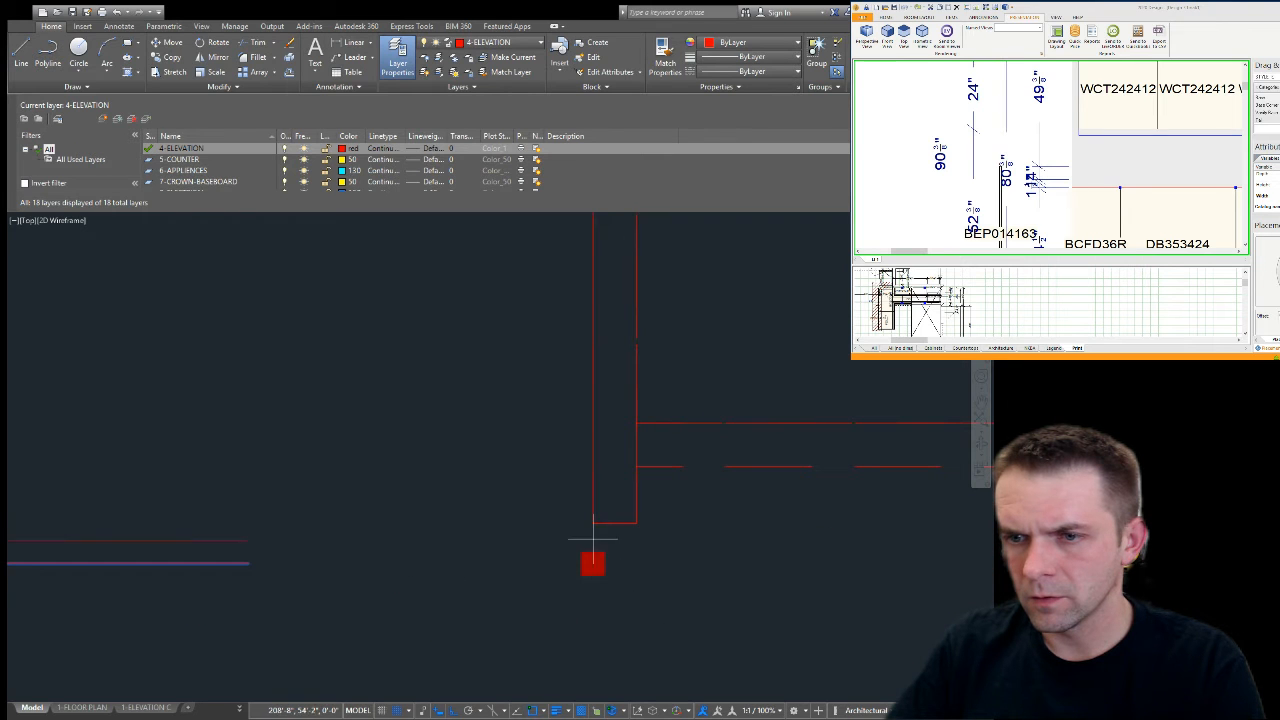
{"action": "left_click", "coordinate": [593, 523]}
{"action": "scroll", "coordinate": [648, 630], "scroll_direction": "down", "scroll_amount": 5}
{"action": "key", "text": "Escape"}
Step: Draw a large closed back-panel outline leftward from the tall end panel, from the floor line up to that panel's height
{"action": "scroll", "coordinate": [557, 450], "scroll_direction": "down", "scroll_amount": 5}
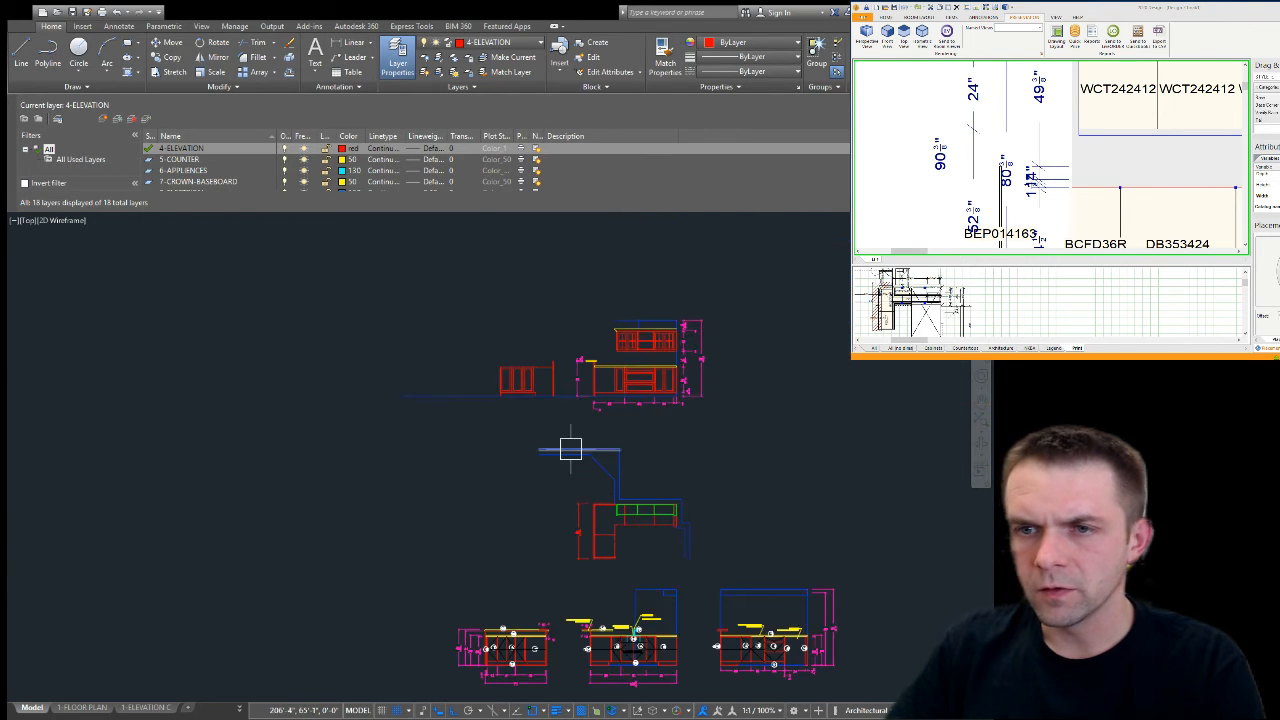
{"action": "scroll", "coordinate": [580, 363], "scroll_direction": "up", "scroll_amount": 6}
{"action": "scroll", "coordinate": [632, 357], "scroll_direction": "down", "scroll_amount": 1}
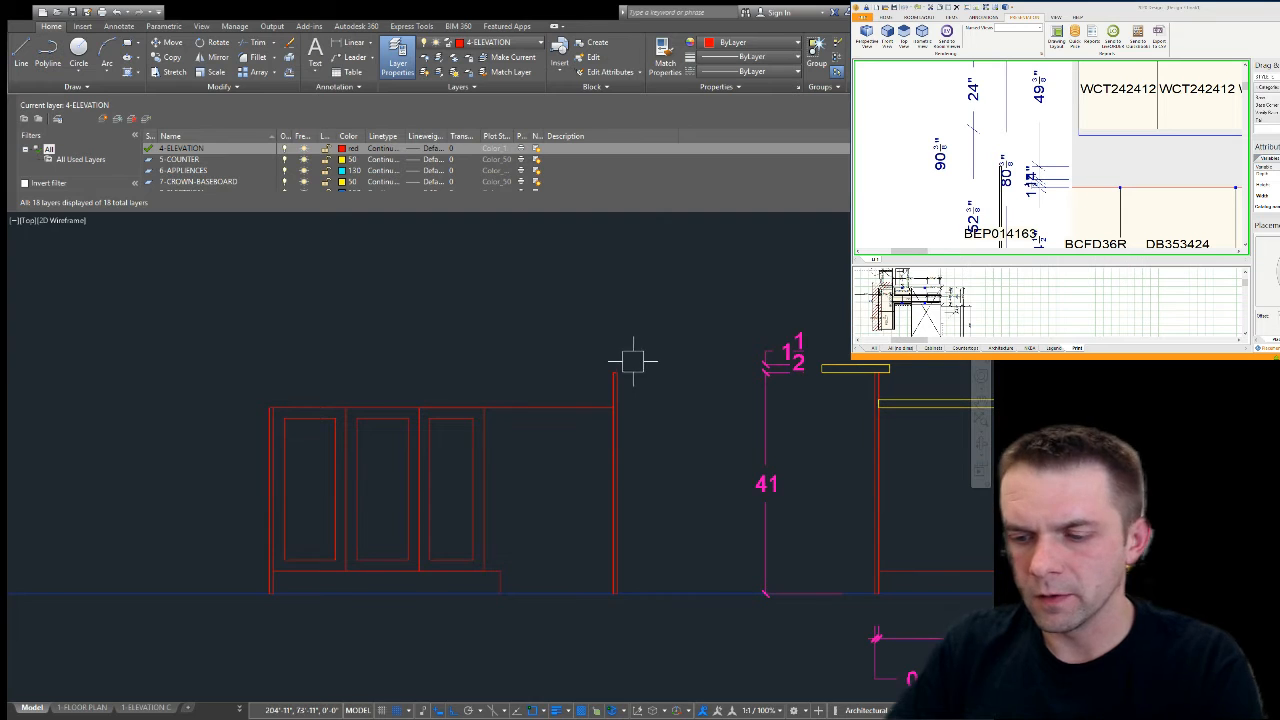
{"action": "scroll", "coordinate": [620, 620], "scroll_direction": "up", "scroll_amount": 3}
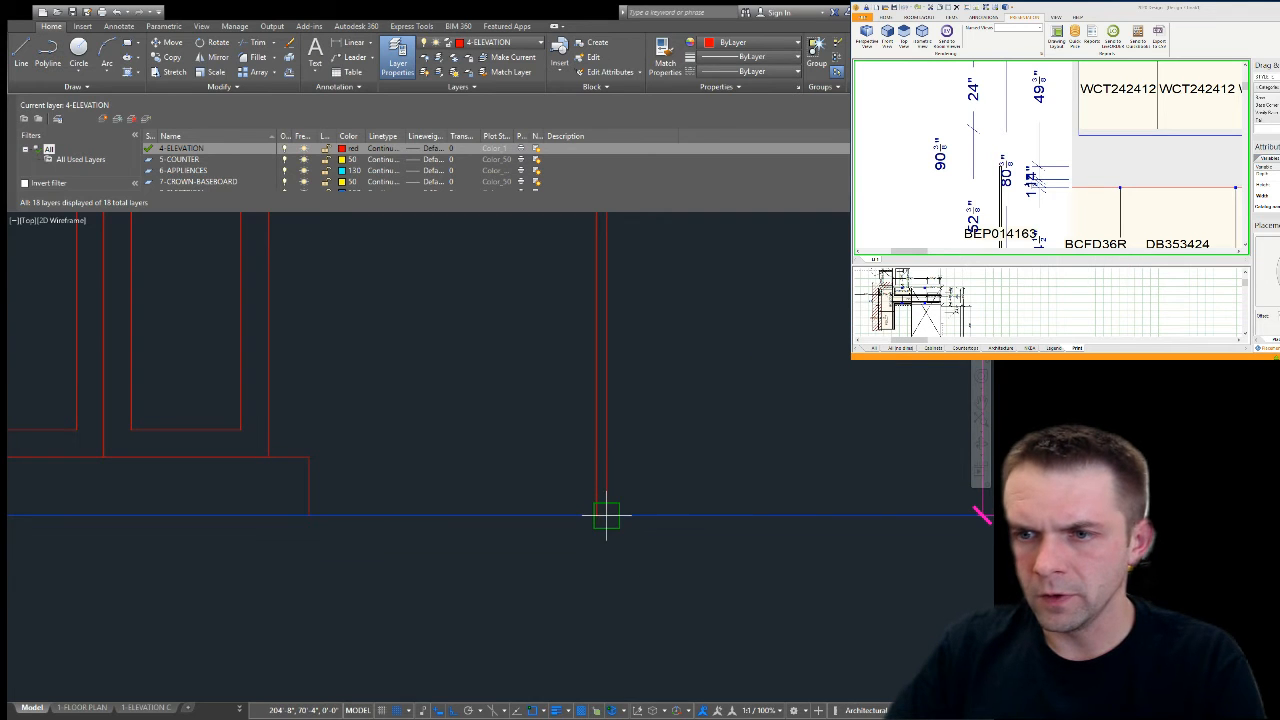
{"action": "scroll", "coordinate": [612, 515], "scroll_direction": "down", "scroll_amount": 3}
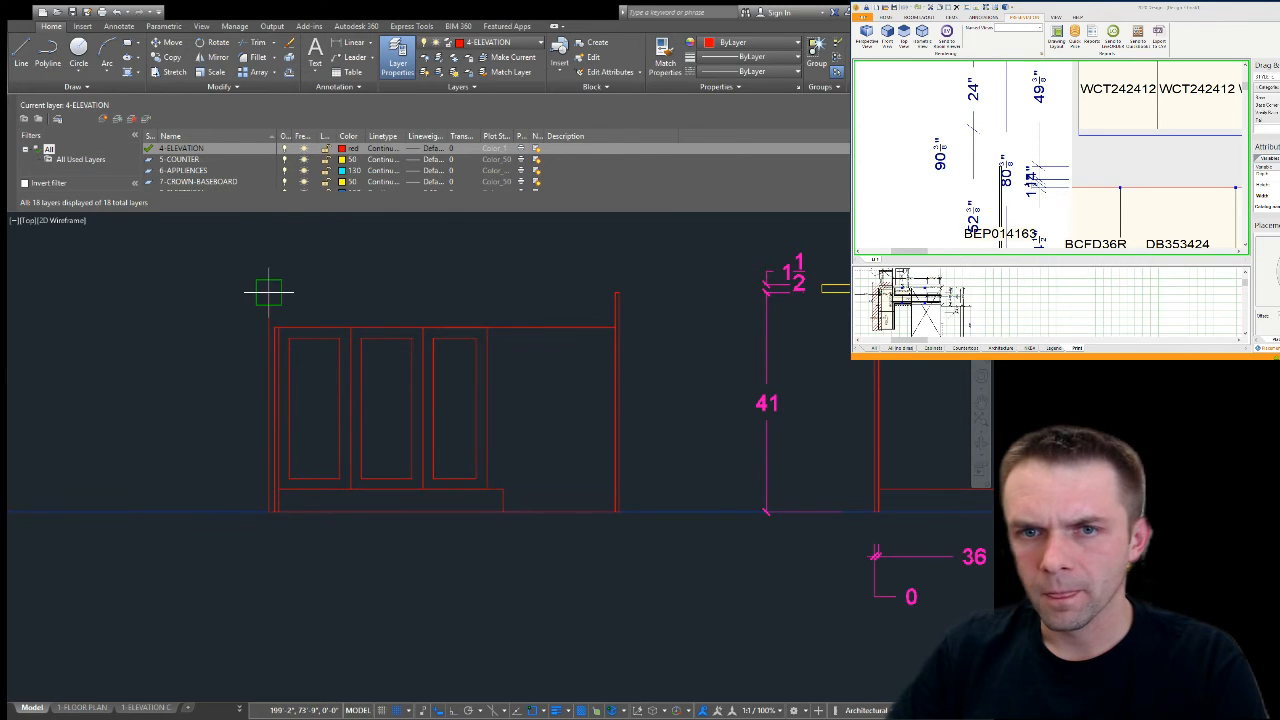
{"action": "scroll", "coordinate": [549, 480], "scroll_direction": "up", "scroll_amount": 4}
{"action": "scroll", "coordinate": [694, 563], "scroll_direction": "down", "scroll_amount": 3}
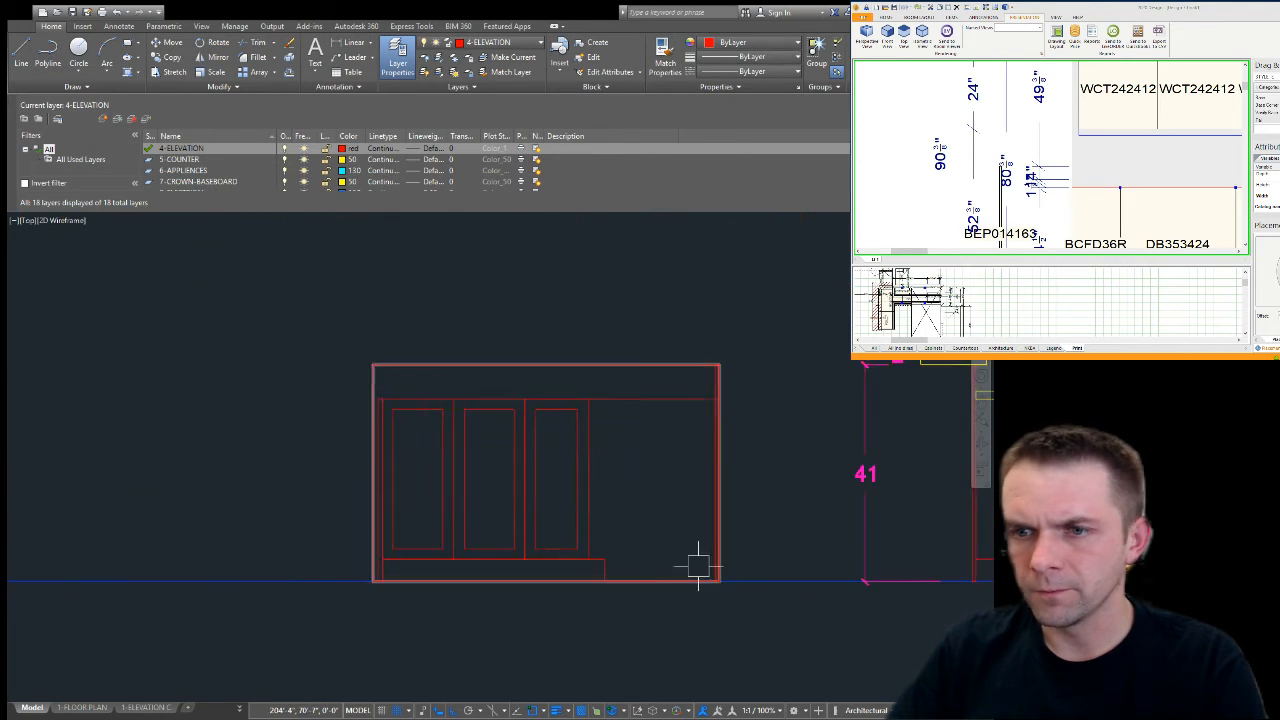
Step: Draw the raised countertop's left overhang edge and its top edge across the back panel to the tall end panel
{"action": "scroll", "coordinate": [297, 337], "scroll_direction": "up", "scroll_amount": 2}
{"action": "scroll", "coordinate": [475, 410], "scroll_direction": "up", "scroll_amount": 2}
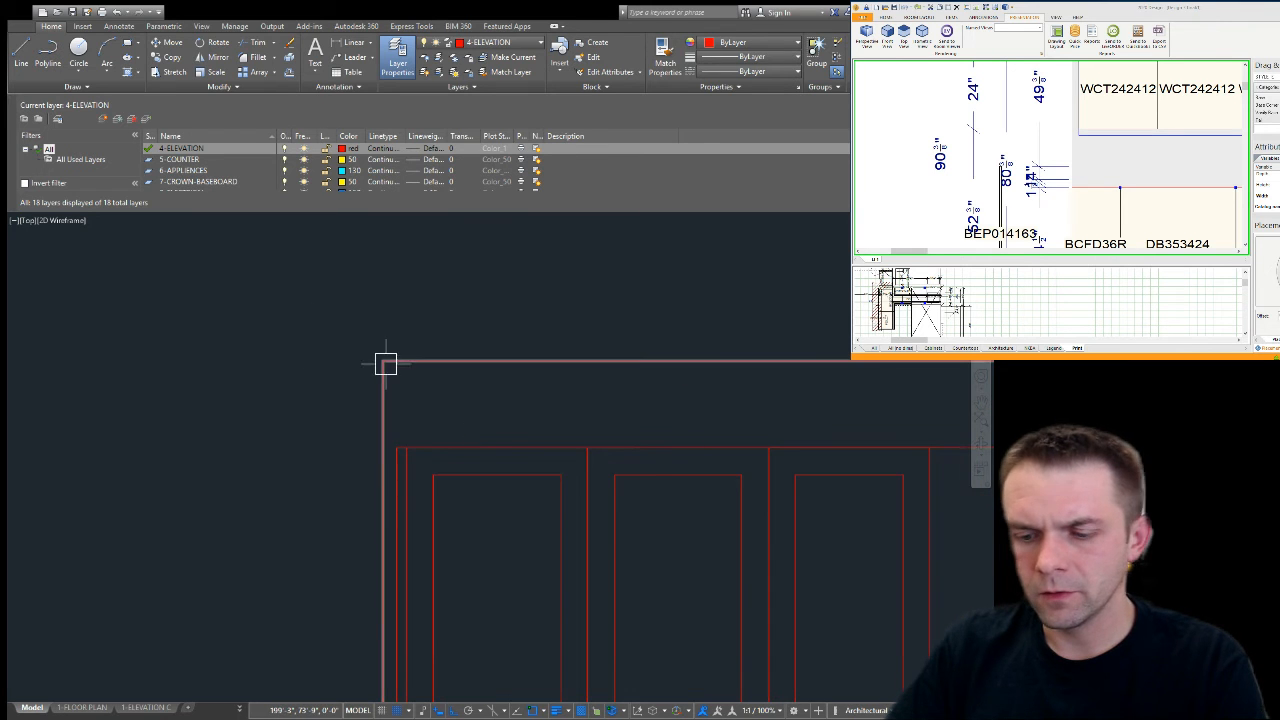
{"action": "key", "text": "space"}
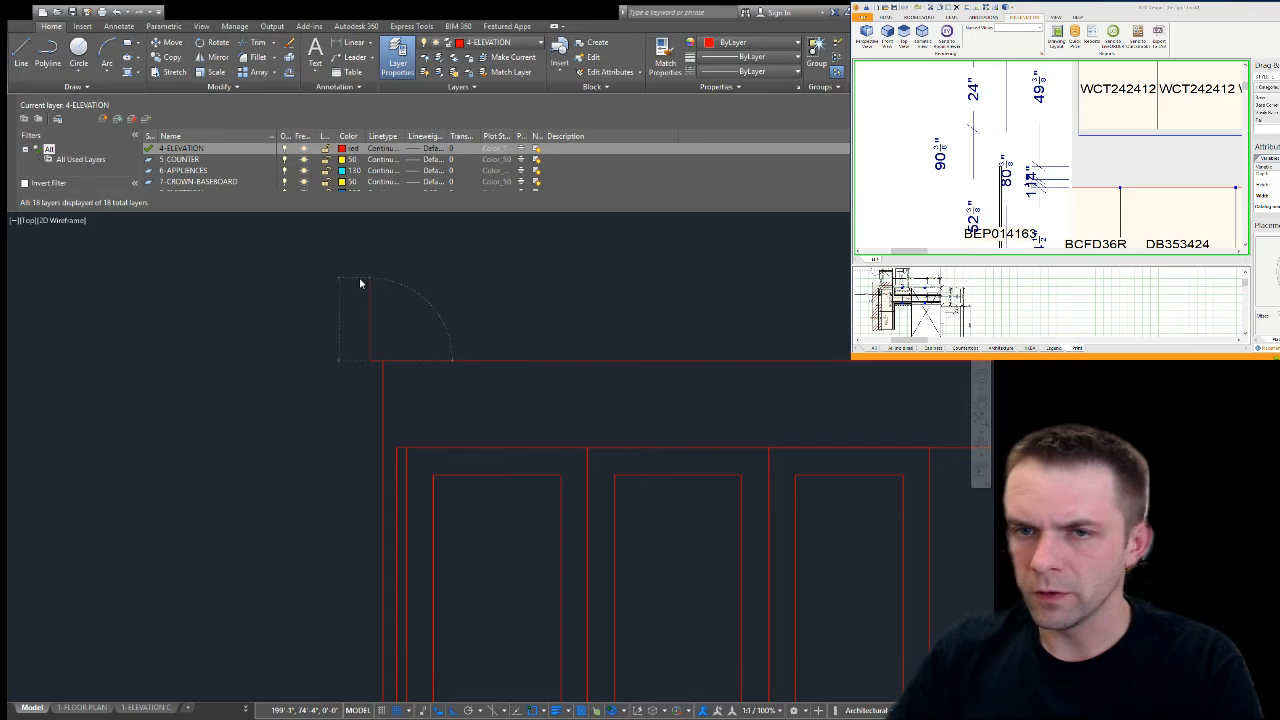
{"action": "scroll", "coordinate": [686, 320], "scroll_direction": "down", "scroll_amount": 2}
{"action": "scroll", "coordinate": [749, 334], "scroll_direction": "up", "scroll_amount": 1}
{"action": "scroll", "coordinate": [634, 337], "scroll_direction": "up", "scroll_amount": 1}
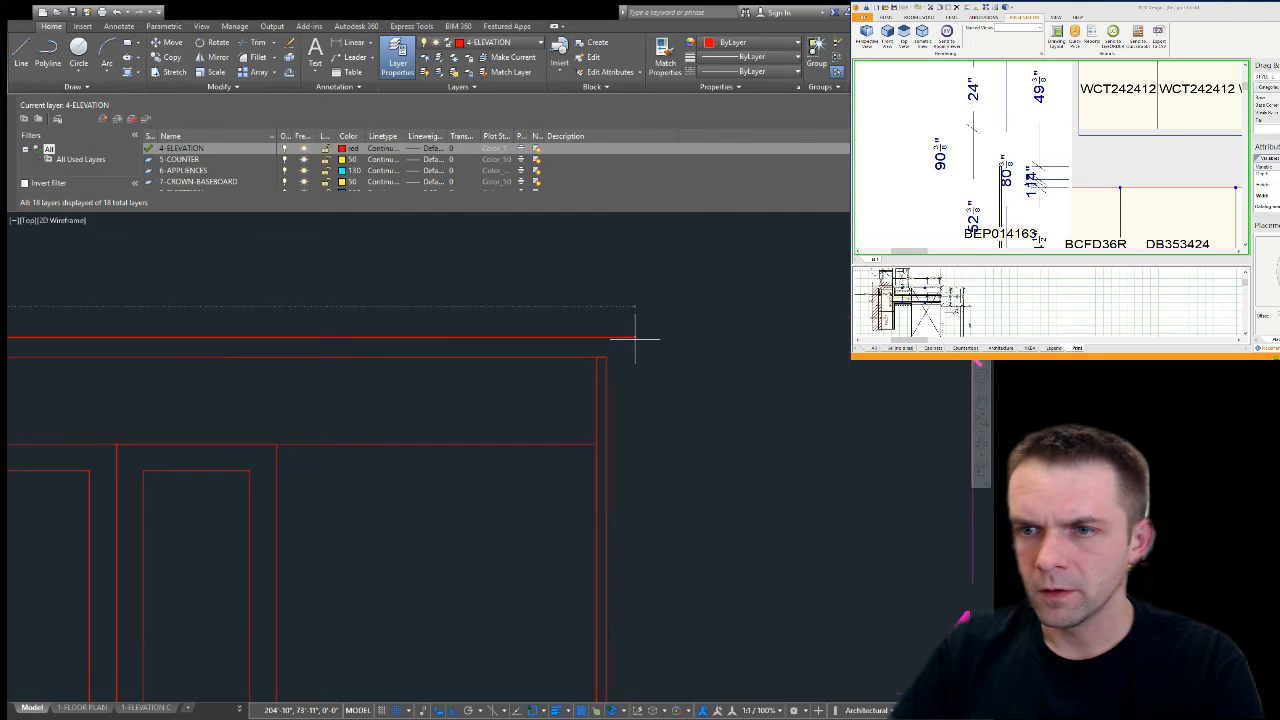
{"action": "scroll", "coordinate": [605, 357], "scroll_direction": "up", "scroll_amount": 1}
{"action": "scroll", "coordinate": [606, 357], "scroll_direction": "up", "scroll_amount": 3}
{"action": "left_click", "coordinate": [606, 357]}
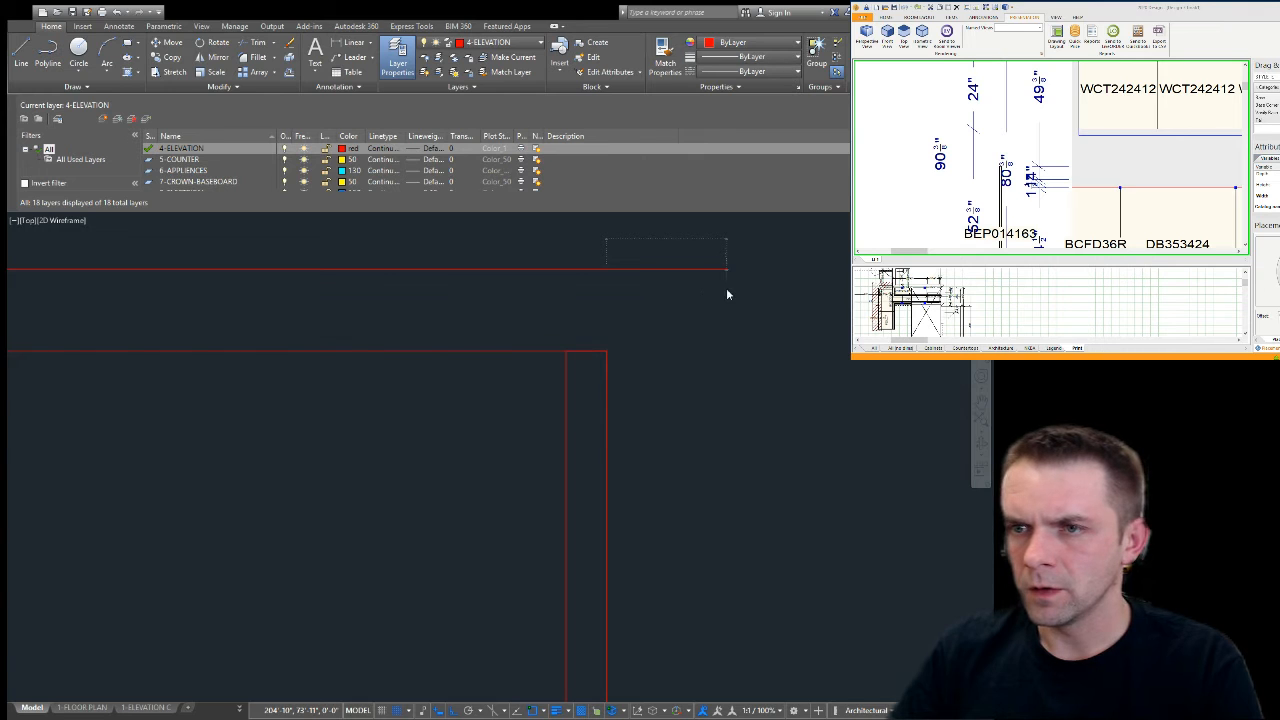
Step: Extend the raised countertop outline past the tall end panel and complete its right edge and underside
{"action": "scroll", "coordinate": [695, 365], "scroll_direction": "down", "scroll_amount": 2}
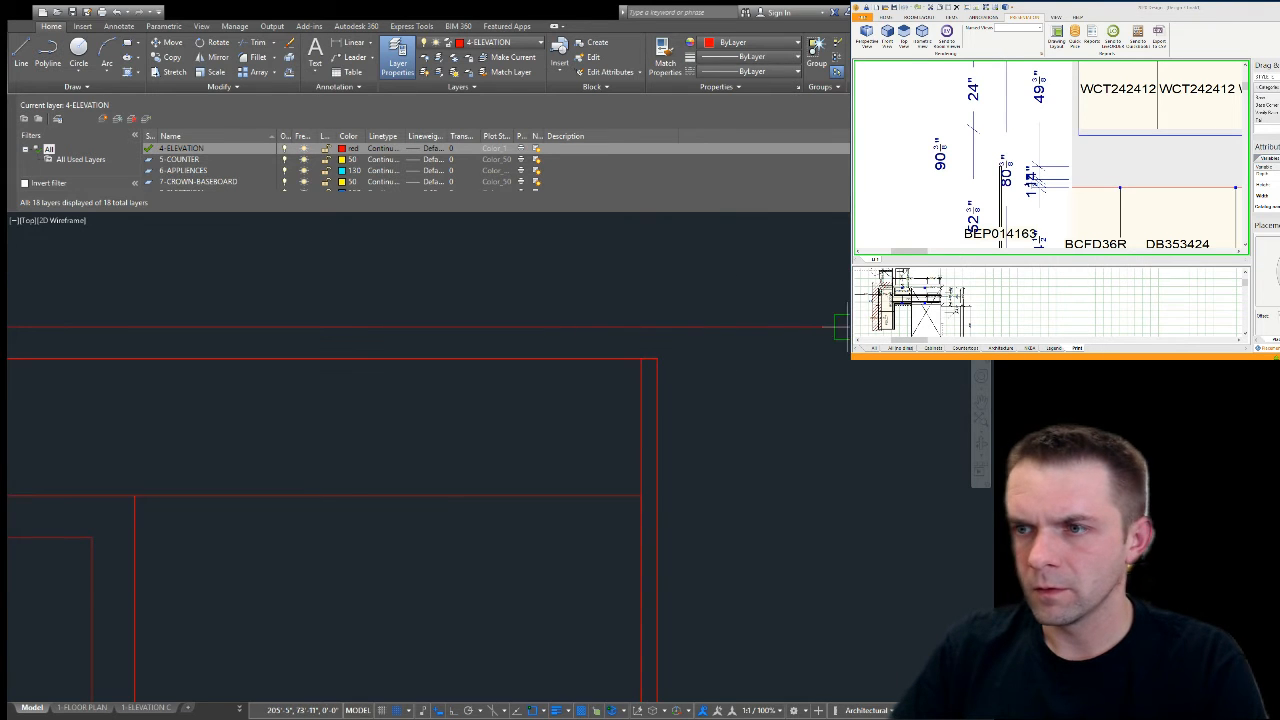
{"action": "scroll", "coordinate": [838, 327], "scroll_direction": "down", "scroll_amount": 2}
{"action": "scroll", "coordinate": [529, 329], "scroll_direction": "down", "scroll_amount": 2}
{"action": "scroll", "coordinate": [750, 330], "scroll_direction": "up", "scroll_amount": 2}
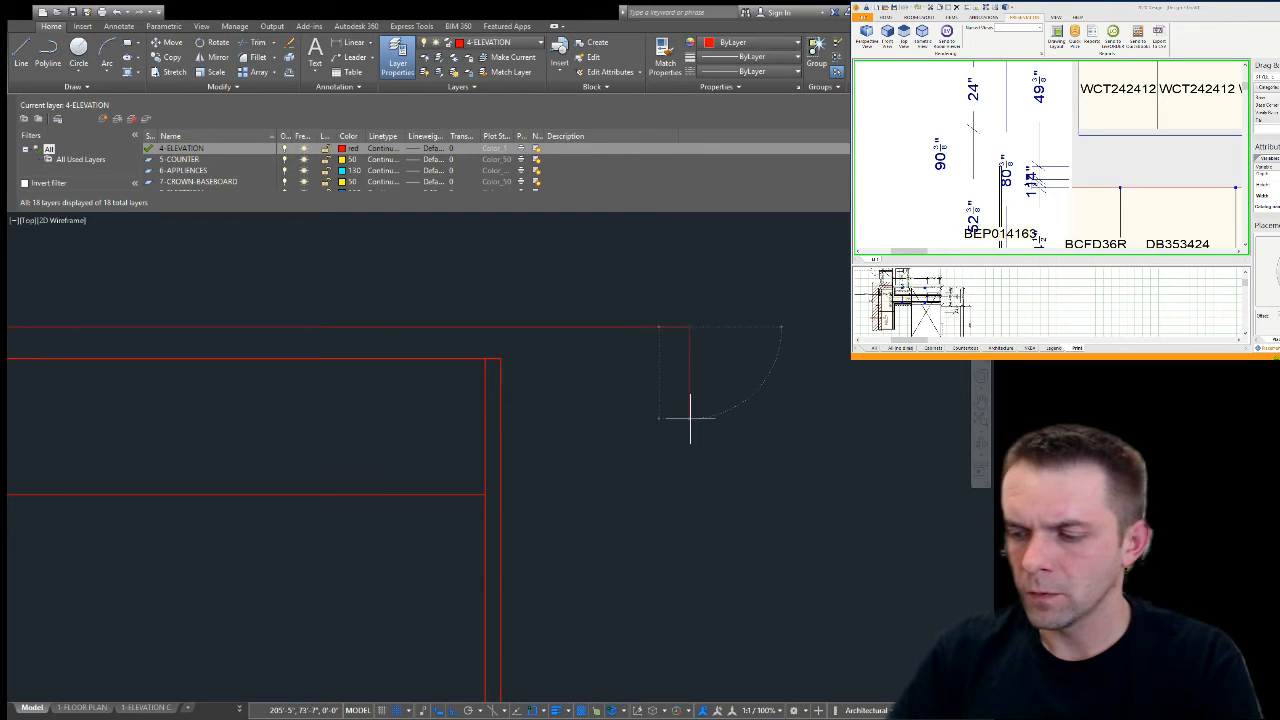
{"action": "scroll", "coordinate": [686, 400], "scroll_direction": "down", "scroll_amount": 2}
{"action": "scroll", "coordinate": [334, 370], "scroll_direction": "up", "scroll_amount": 2}
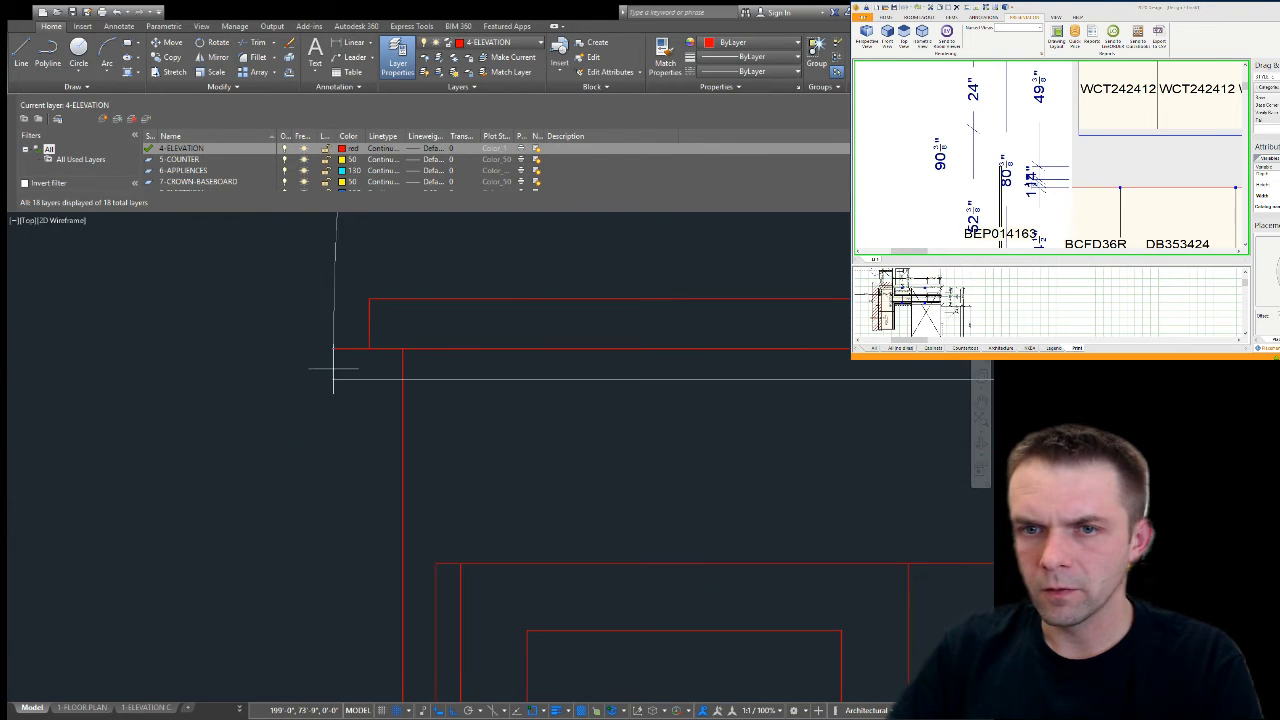
{"action": "left_click", "coordinate": [369, 349]}
{"action": "key", "text": "Escape"}
Step: Assign all of the raised countertop's outline lines to the 5-COUNTER layer
{"action": "left_click", "coordinate": [371, 373]}
{"action": "left_click", "coordinate": [331, 276]}
{"action": "scroll", "coordinate": [231, 370], "scroll_direction": "down", "scroll_amount": 3}
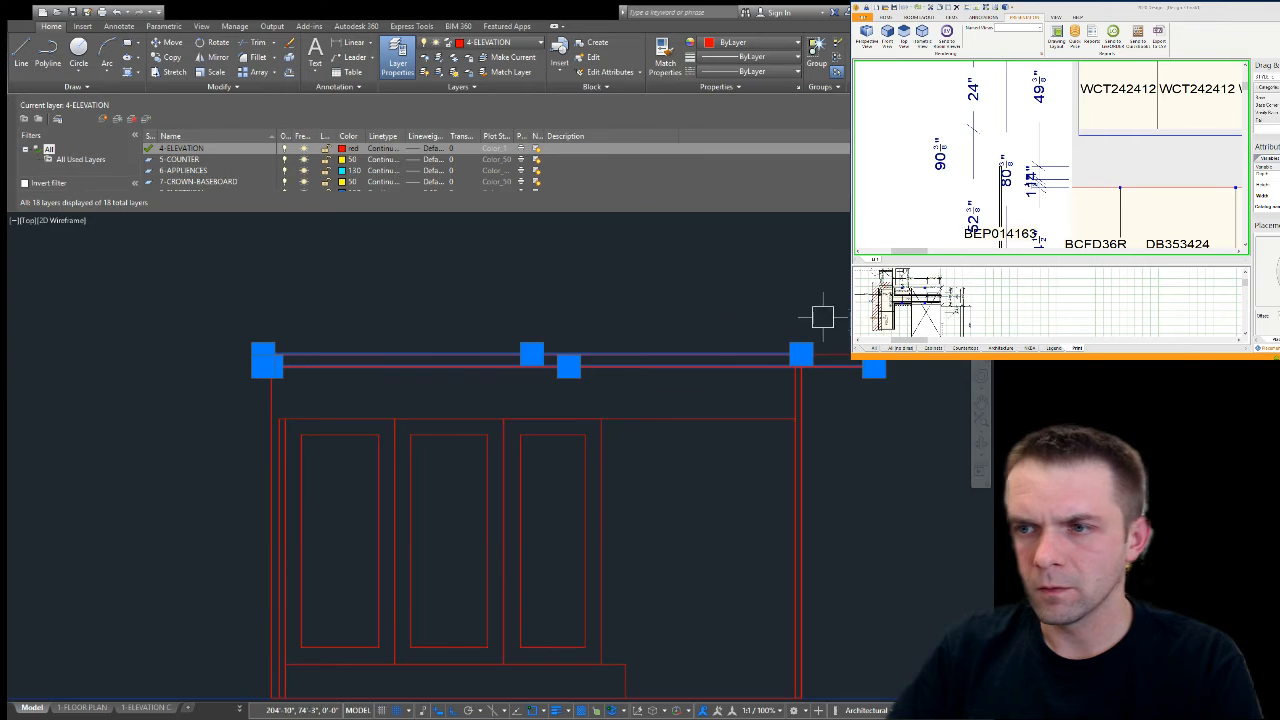
{"action": "scroll", "coordinate": [851, 389], "scroll_direction": "up", "scroll_amount": 3}
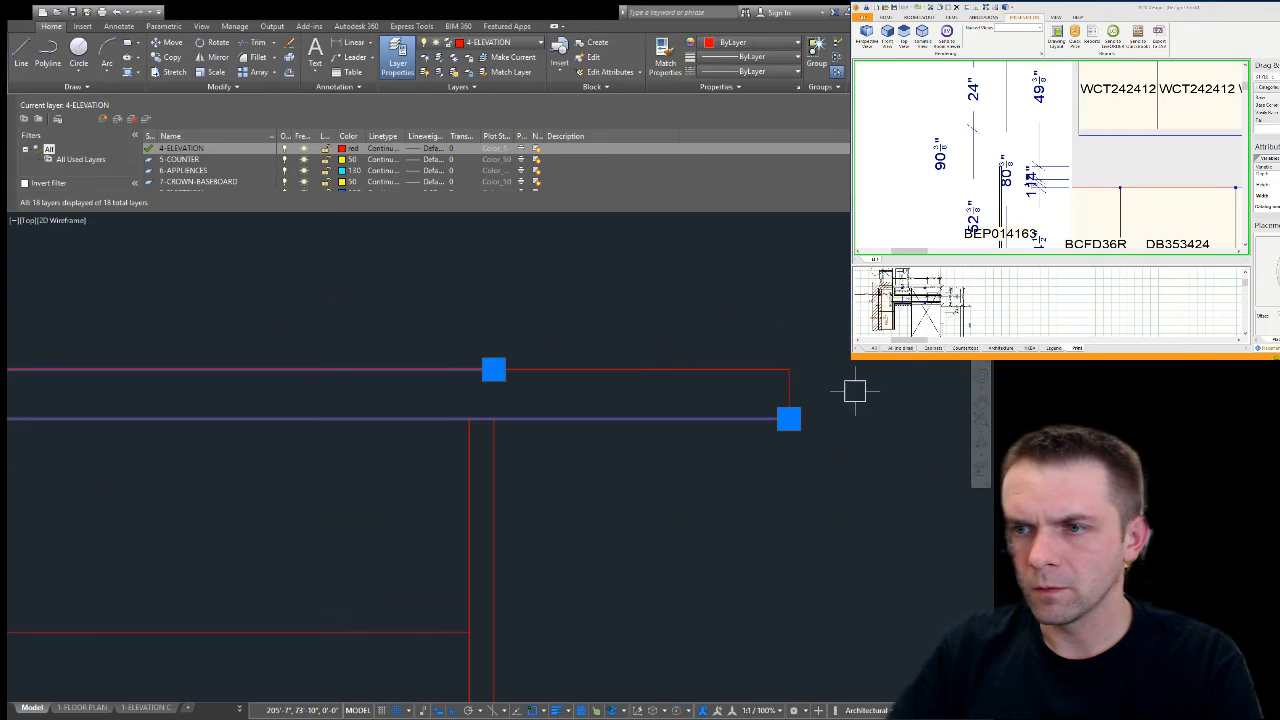
{"action": "left_click", "coordinate": [500, 46]}
{"action": "left_click", "coordinate": [494, 137]}
{"action": "key", "text": "Escape"}
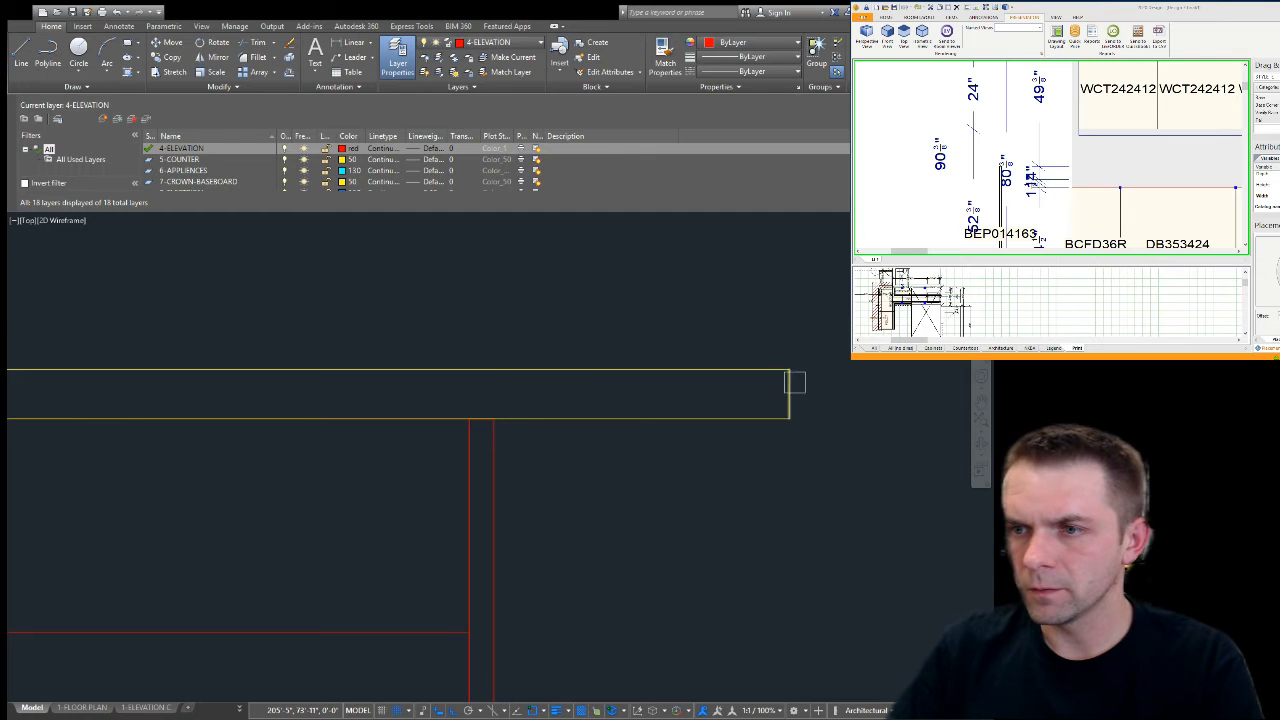
Step: Make 12-MEASURMENTS the current layer and dimension the tall end panel's thickness below the floor line
{"action": "scroll", "coordinate": [709, 343], "scroll_direction": "down", "scroll_amount": 5}
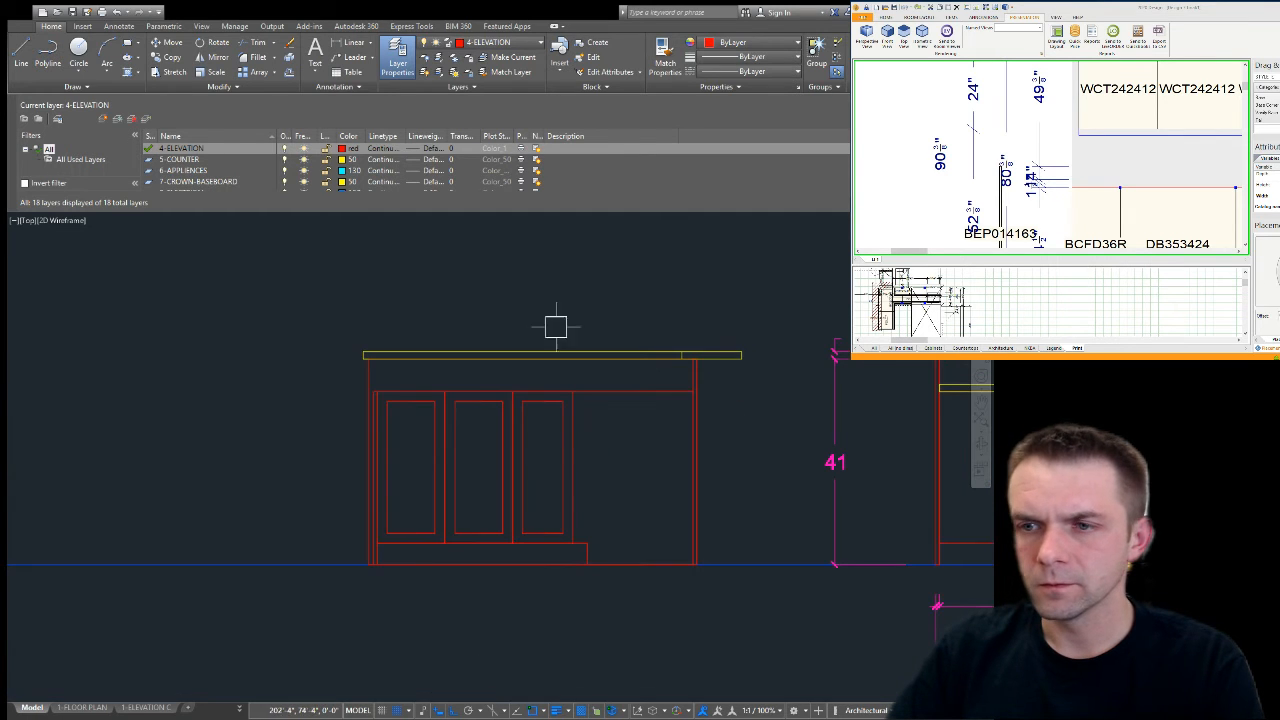
{"action": "scroll", "coordinate": [503, 378], "scroll_direction": "down", "scroll_amount": 2}
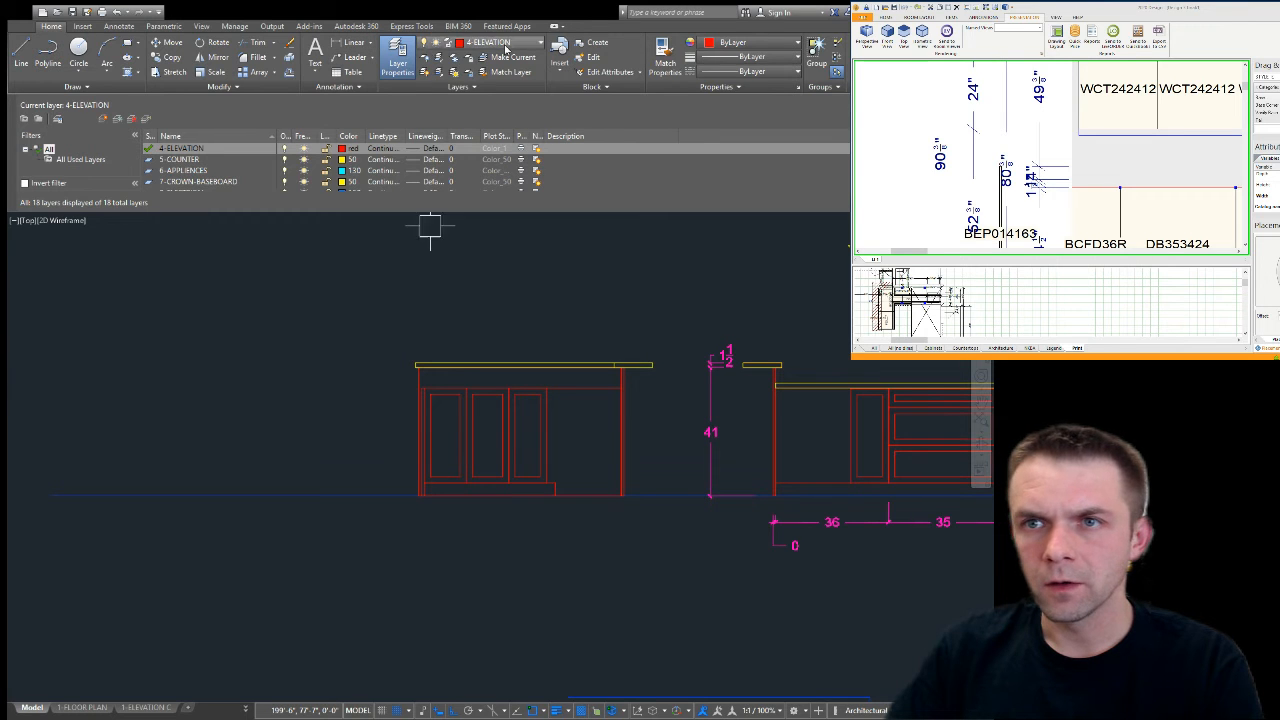
{"action": "left_click", "coordinate": [496, 243]}
{"action": "left_click", "coordinate": [348, 45]}
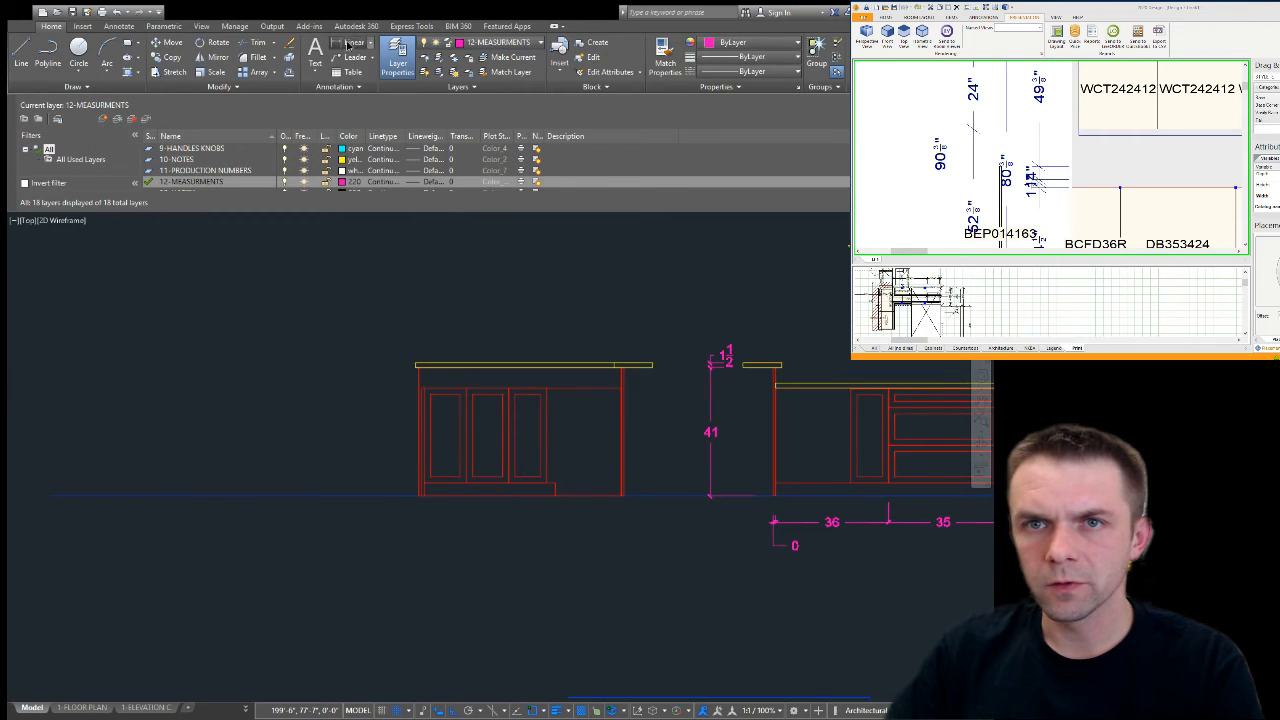
{"action": "scroll", "coordinate": [503, 463], "scroll_direction": "up", "scroll_amount": 5}
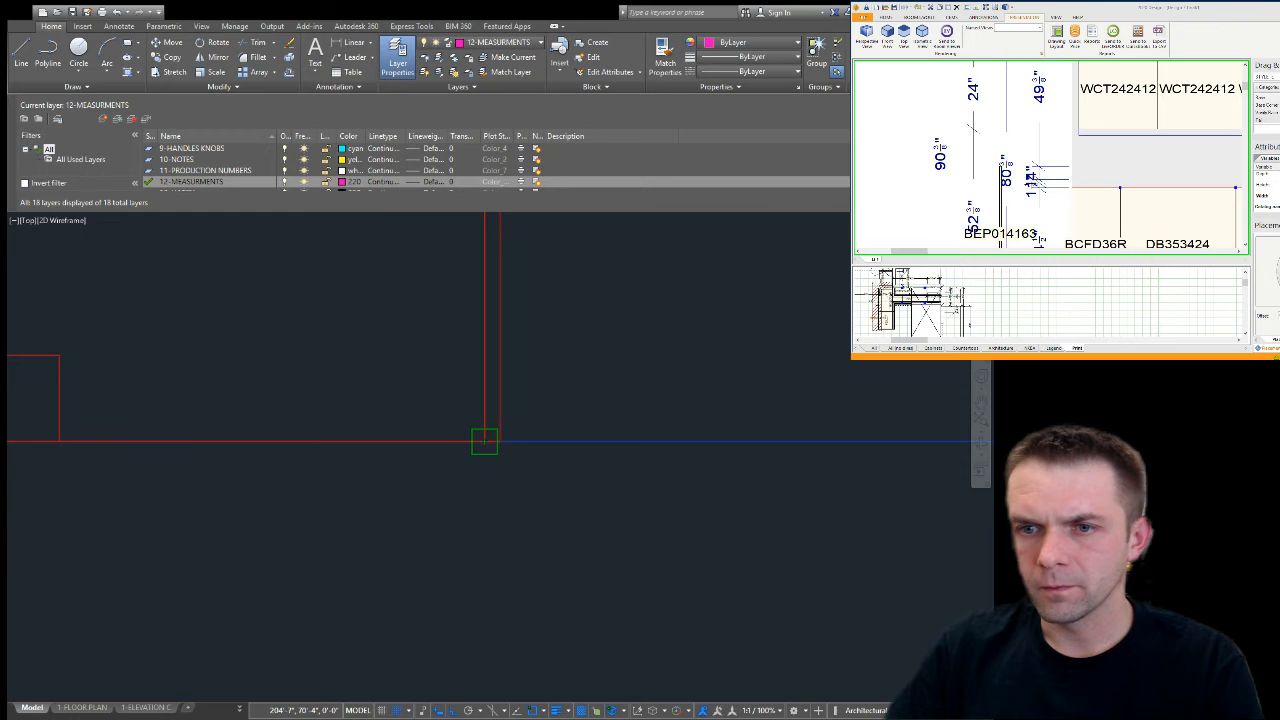
{"action": "left_click", "coordinate": [484, 441]}
{"action": "scroll", "coordinate": [546, 421], "scroll_direction": "down", "scroll_amount": 5}
{"action": "left_click", "coordinate": [550, 490]}
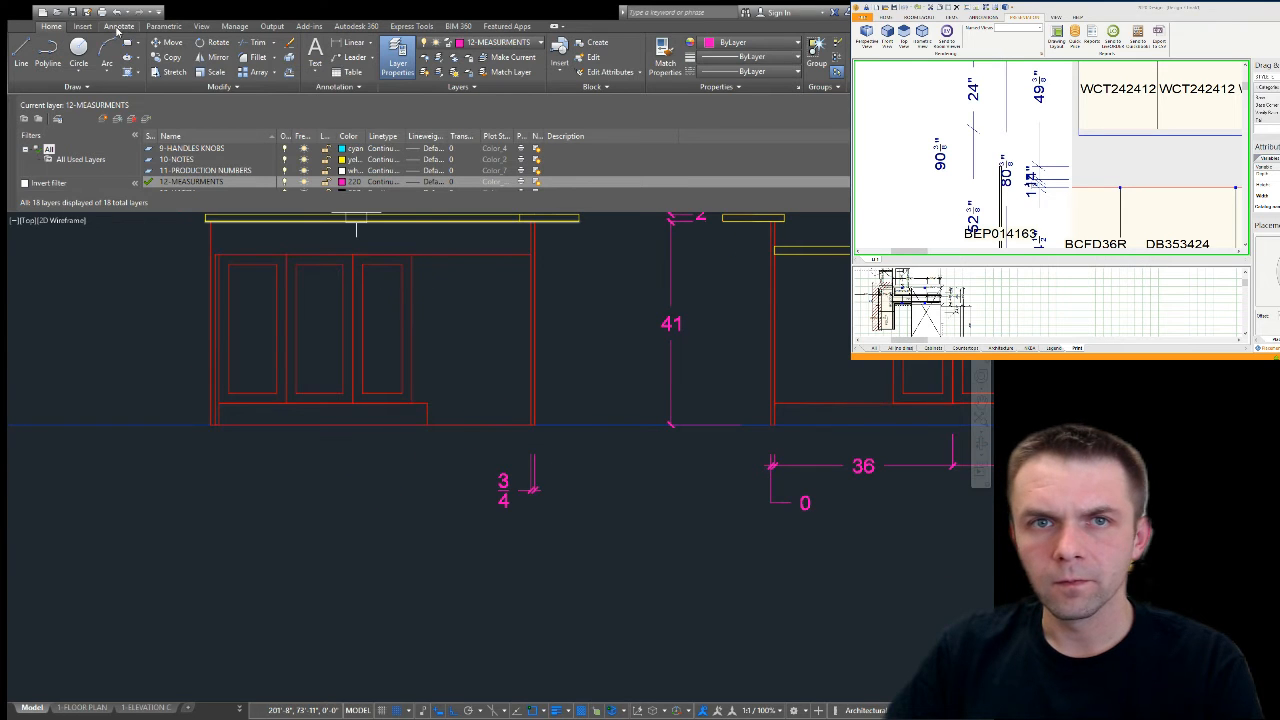
Step: Continue the dimension chain leftward to the line between the second and third doors, the cabinet's left edge and the thin left panel's outer edge
{"action": "left_click", "coordinate": [118, 29]}
{"action": "left_click", "coordinate": [317, 72]}
{"action": "scroll", "coordinate": [401, 448], "scroll_direction": "up", "scroll_amount": 2}
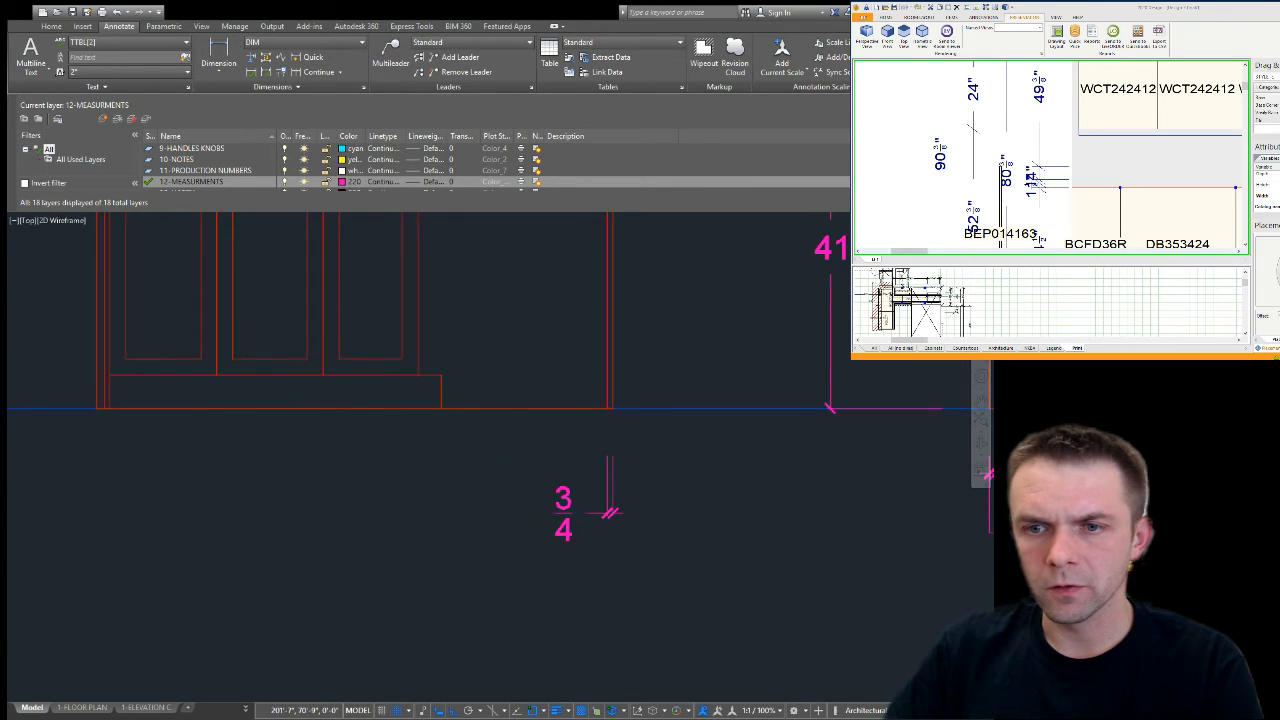
{"action": "left_click", "coordinate": [323, 376]}
{"action": "scroll", "coordinate": [121, 416], "scroll_direction": "up", "scroll_amount": 4}
{"action": "left_click", "coordinate": [91, 399]}
{"action": "scroll", "coordinate": [554, 388], "scroll_direction": "down", "scroll_amount": 2}
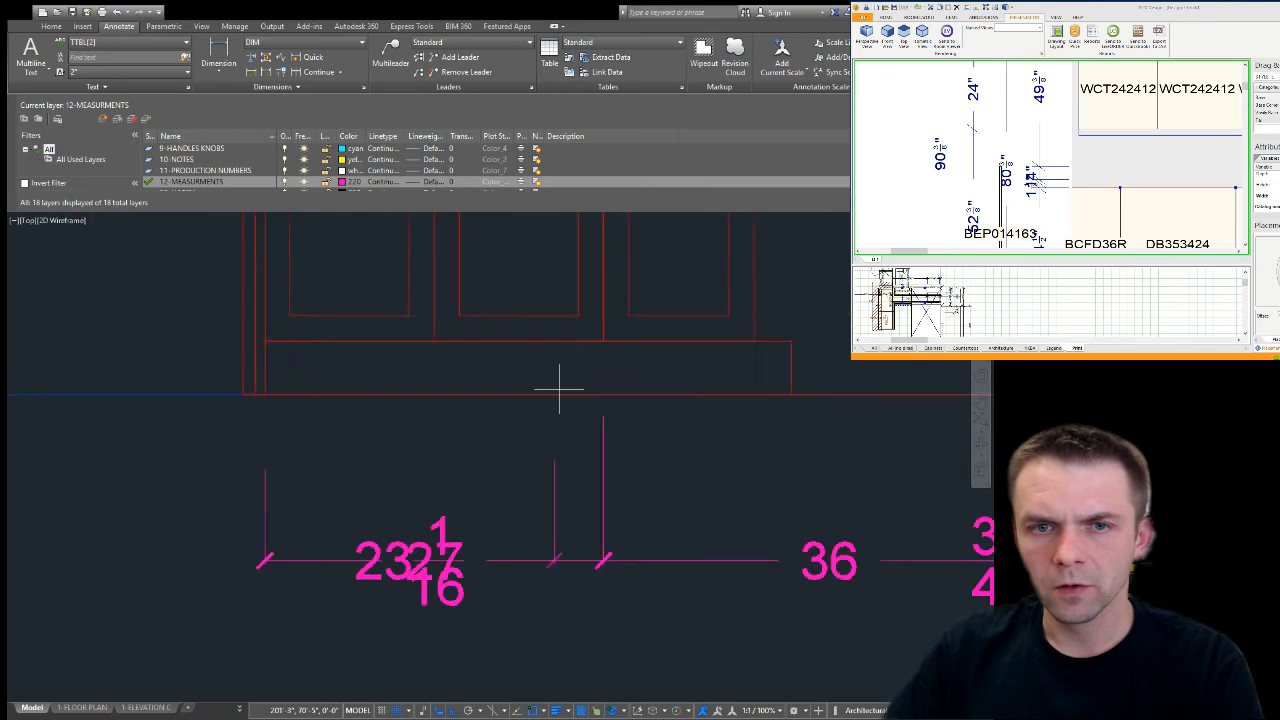
{"action": "scroll", "coordinate": [337, 391], "scroll_direction": "up", "scroll_amount": 2}
{"action": "left_click", "coordinate": [490, 386]}
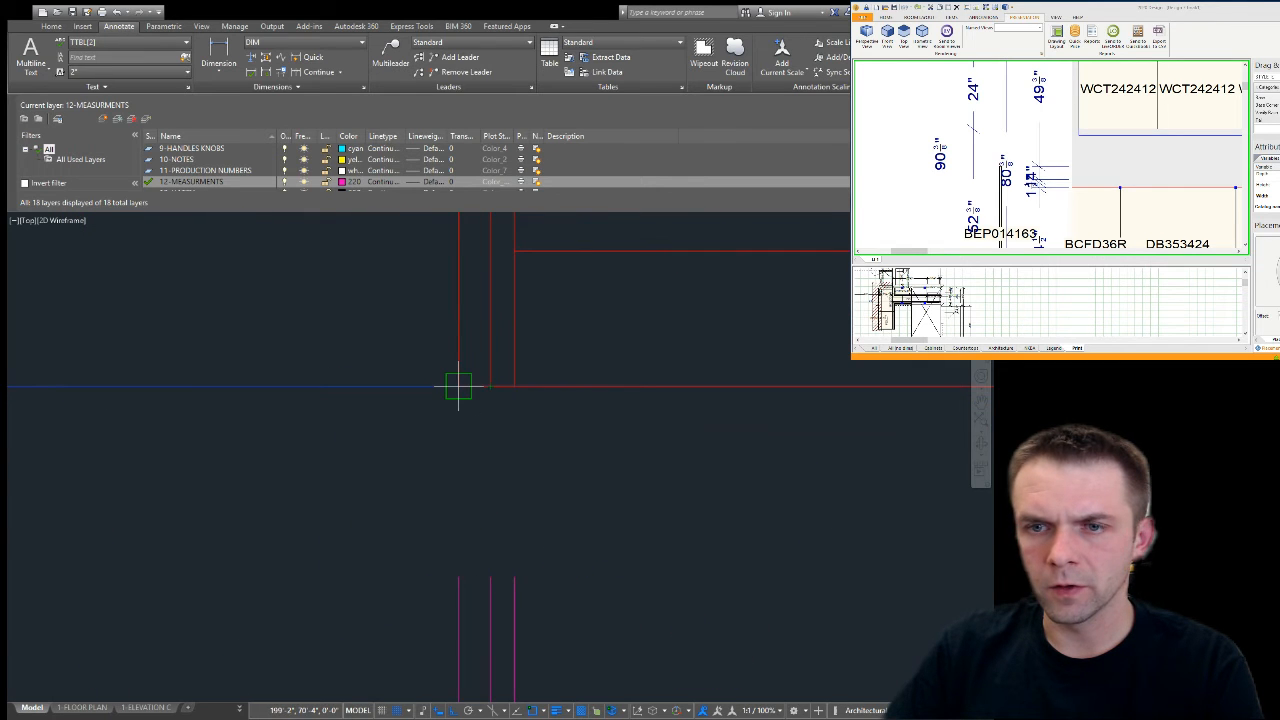
{"action": "scroll", "coordinate": [457, 380], "scroll_direction": "down", "scroll_amount": 2}
{"action": "key", "text": "Escape"}
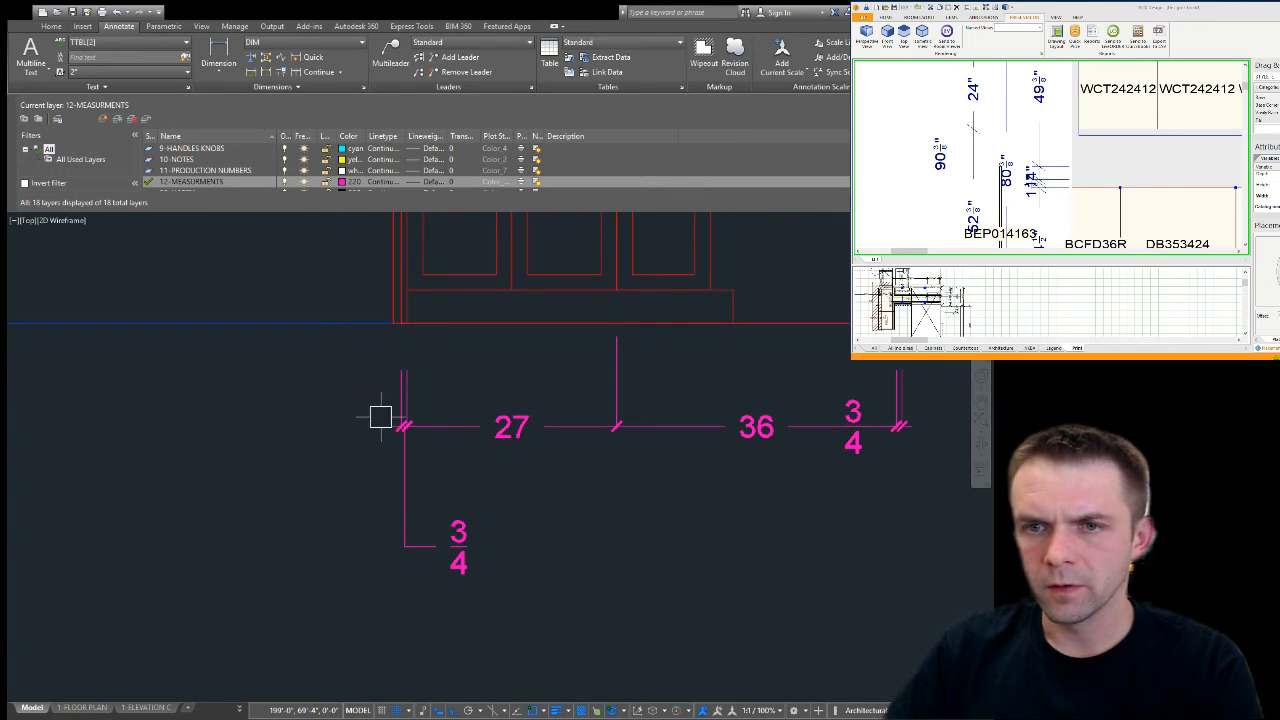
Step: Continue the bottom dimension chain to the back panel's outer left edge
{"action": "key", "text": "space"}
{"action": "scroll", "coordinate": [394, 323], "scroll_direction": "up", "scroll_amount": 4}
{"action": "left_click", "coordinate": [392, 321]}
{"action": "scroll", "coordinate": [427, 304], "scroll_direction": "down", "scroll_amount": 2}
{"action": "key", "text": "Escape"}
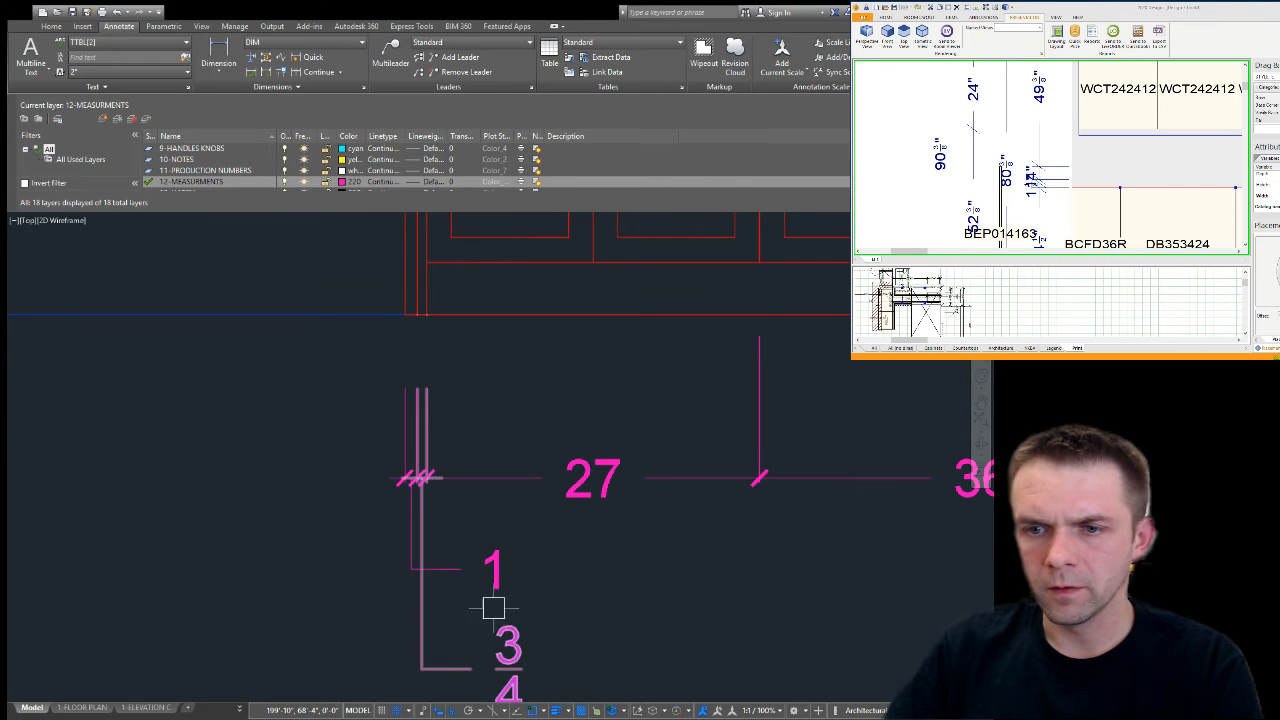
Step: Move the text of the leftmost dimension out to the lower left of the chain, clear of the neighbouring dimension
{"action": "left_click", "coordinate": [492, 583]}
{"action": "left_click", "coordinate": [487, 568]}
{"action": "left_click", "coordinate": [221, 560]}
{"action": "key", "text": "Escape"}
{"action": "scroll", "coordinate": [195, 494], "scroll_direction": "down", "scroll_amount": 5}
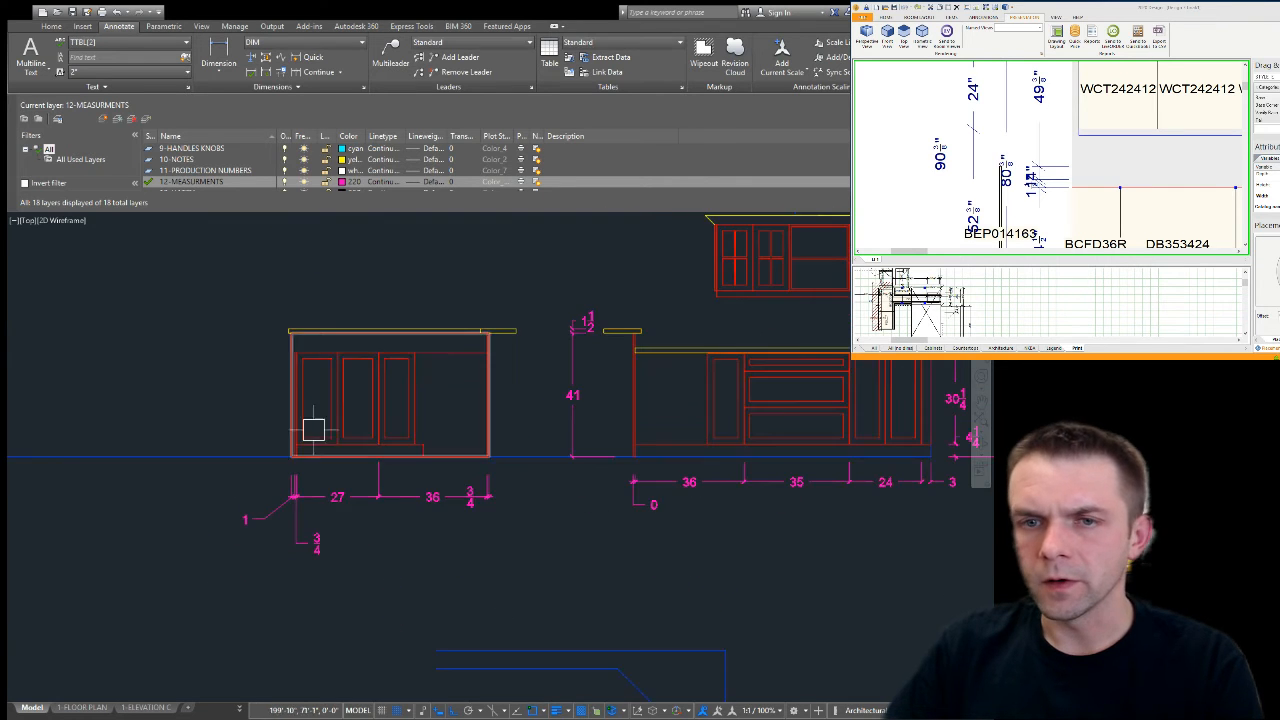
Step: Try to draw the lower countertop's left overhang from the thin left panel's top corner
{"action": "scroll", "coordinate": [277, 374], "scroll_direction": "up", "scroll_amount": 2}
{"action": "scroll", "coordinate": [274, 351], "scroll_direction": "up", "scroll_amount": 3}
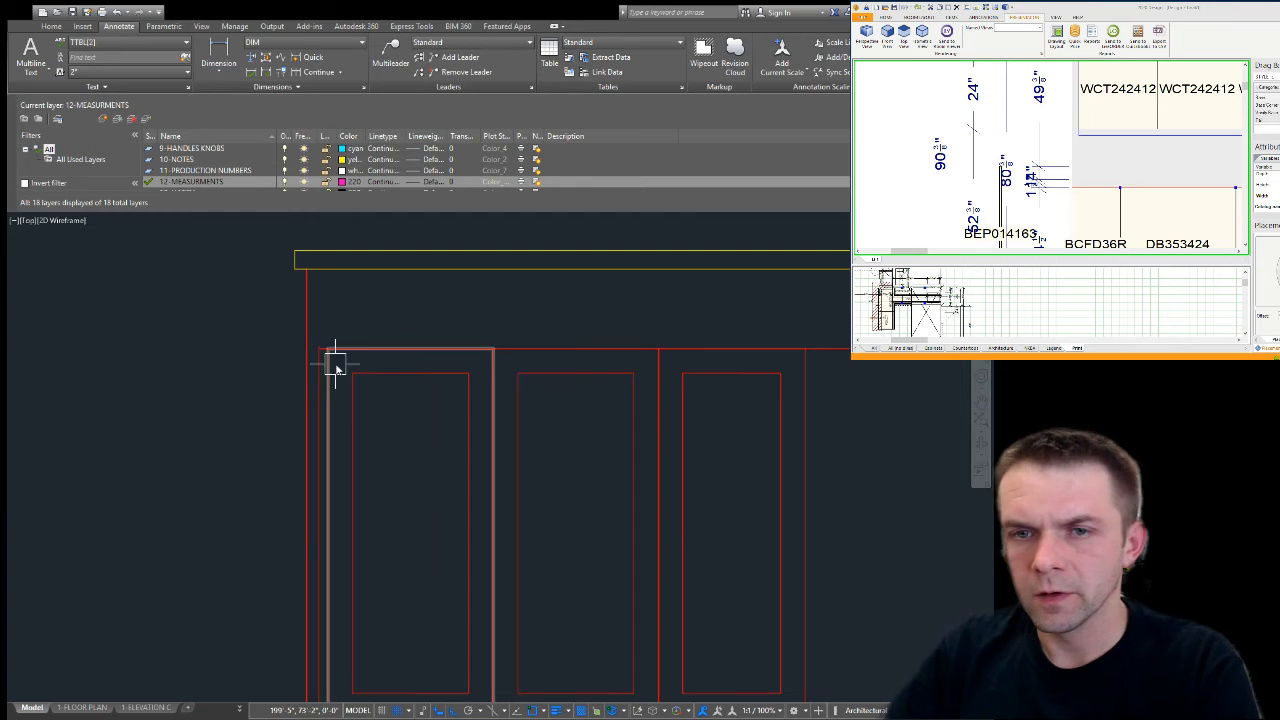
{"action": "scroll", "coordinate": [336, 368], "scroll_direction": "up", "scroll_amount": 4}
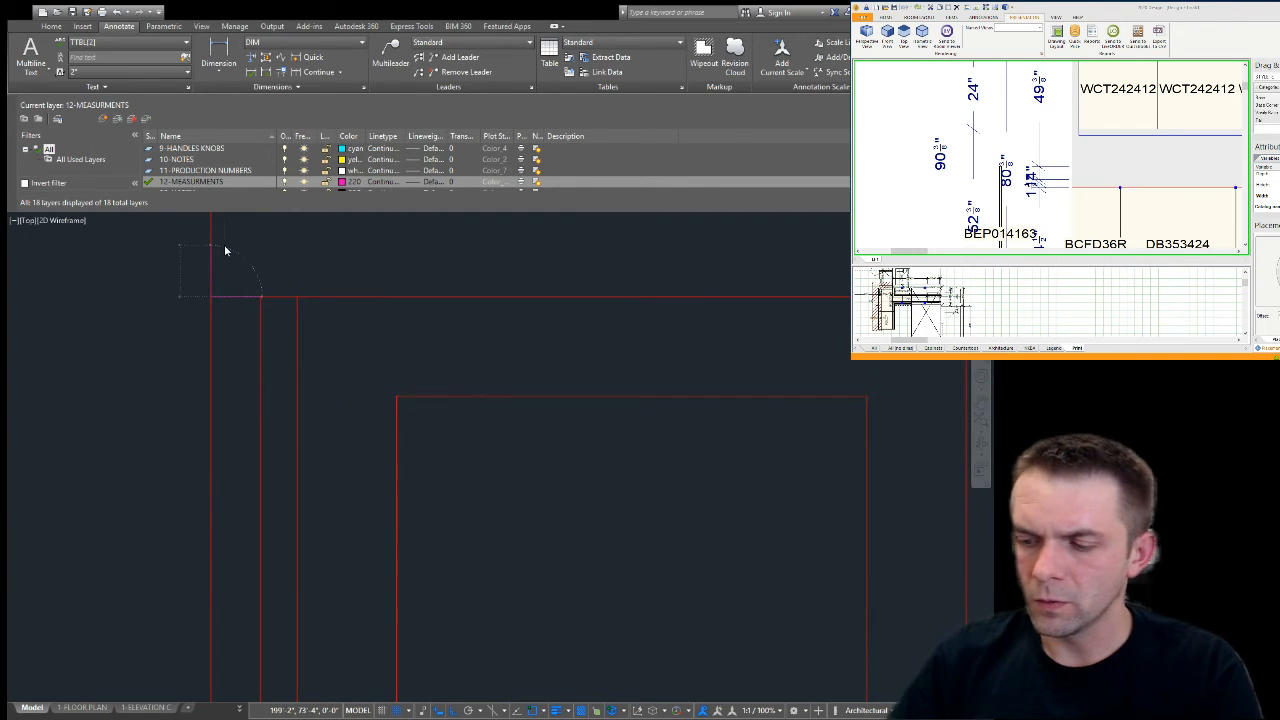
{"action": "scroll", "coordinate": [330, 390], "scroll_direction": "down", "scroll_amount": 3}
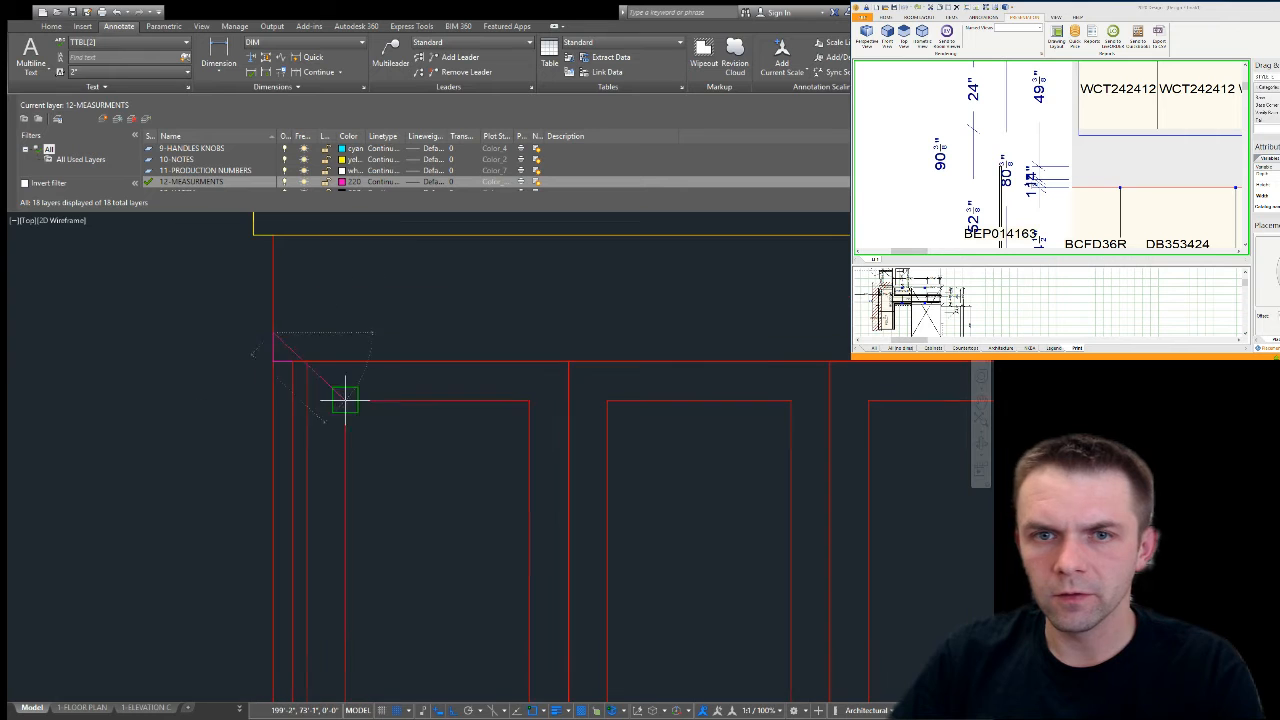
{"action": "left_click", "coordinate": [274, 280]}
{"action": "scroll", "coordinate": [460, 306], "scroll_direction": "down", "scroll_amount": 3}
{"action": "scroll", "coordinate": [363, 449], "scroll_direction": "up", "scroll_amount": 4}
{"action": "scroll", "coordinate": [397, 471], "scroll_direction": "down", "scroll_amount": 3}
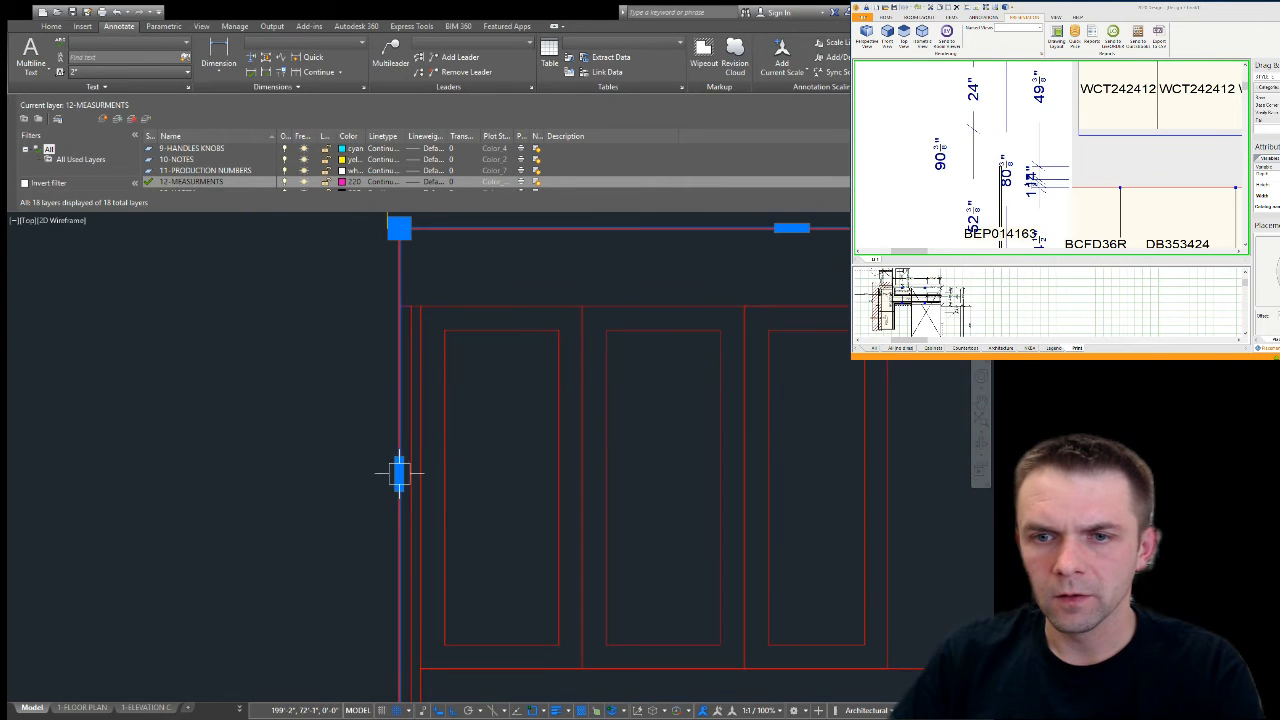
{"action": "scroll", "coordinate": [400, 300], "scroll_direction": "up", "scroll_amount": 5}
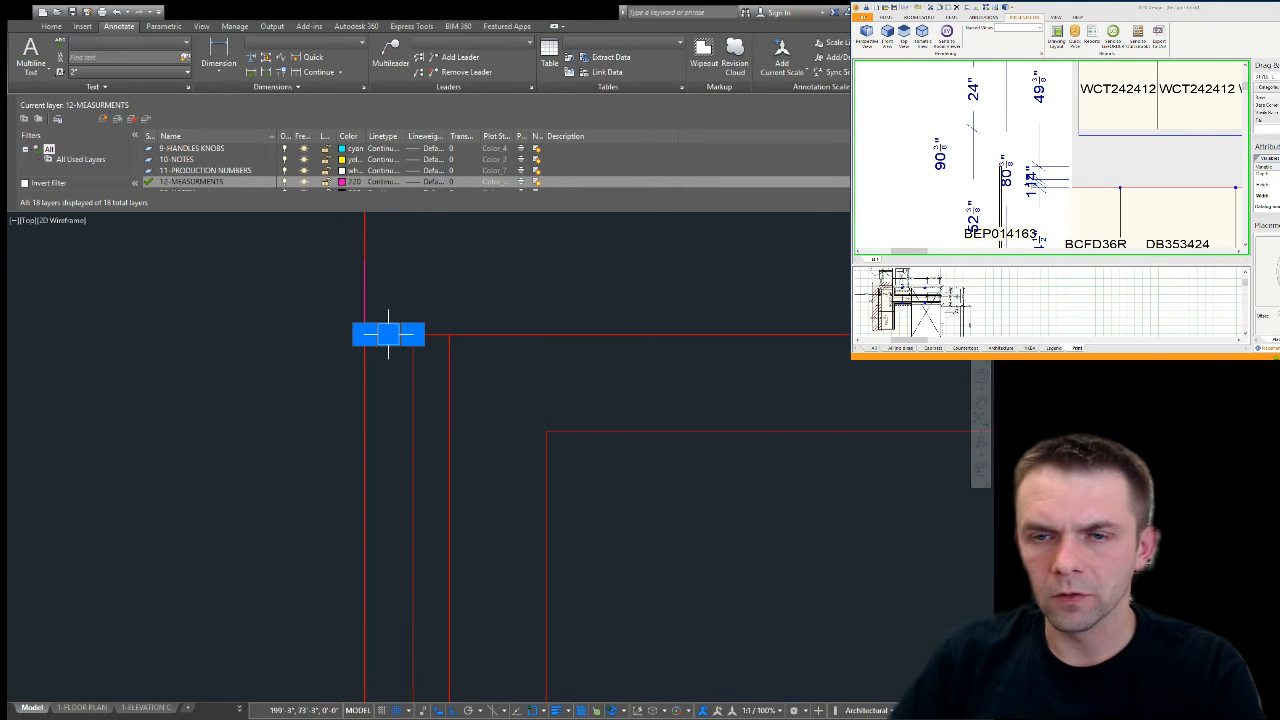
{"action": "scroll", "coordinate": [437, 325], "scroll_direction": "down", "scroll_amount": 3}
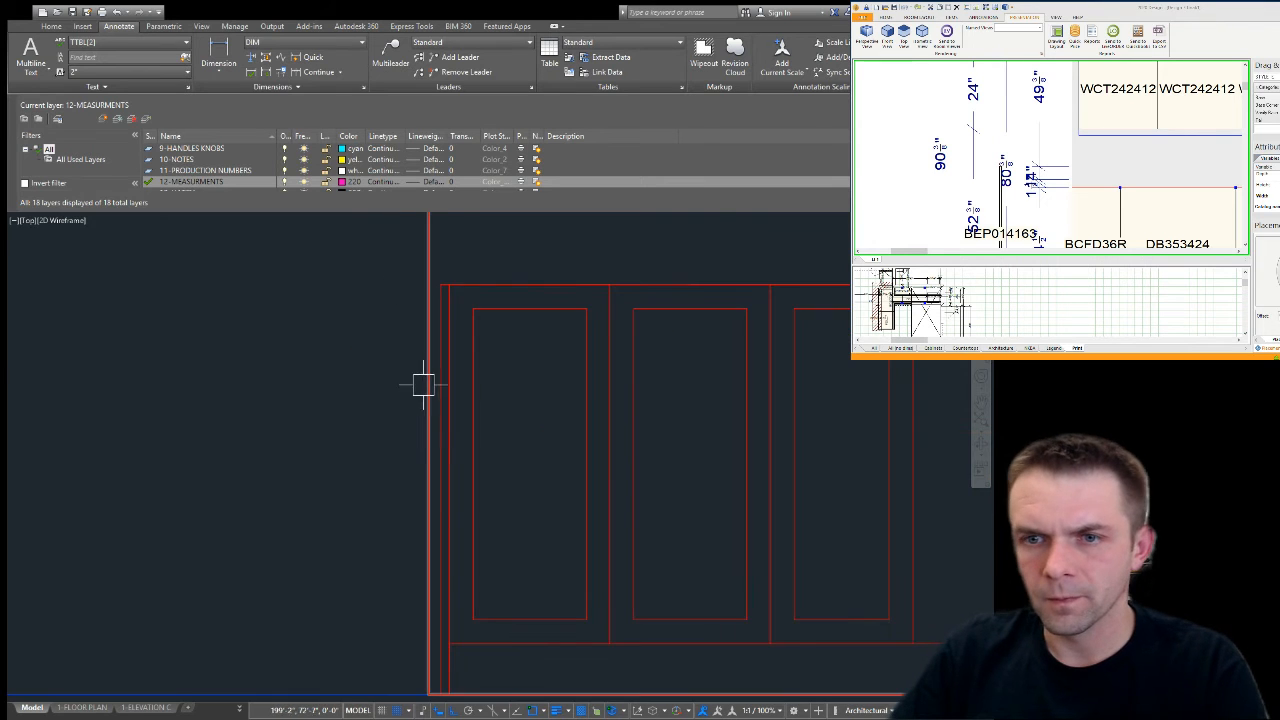
Step: Stretch the left ends of the back panel and raised countertop, with their dimension, outward to widen the gap beside the thin left panel
{"action": "scroll", "coordinate": [428, 440], "scroll_direction": "up", "scroll_amount": 2}
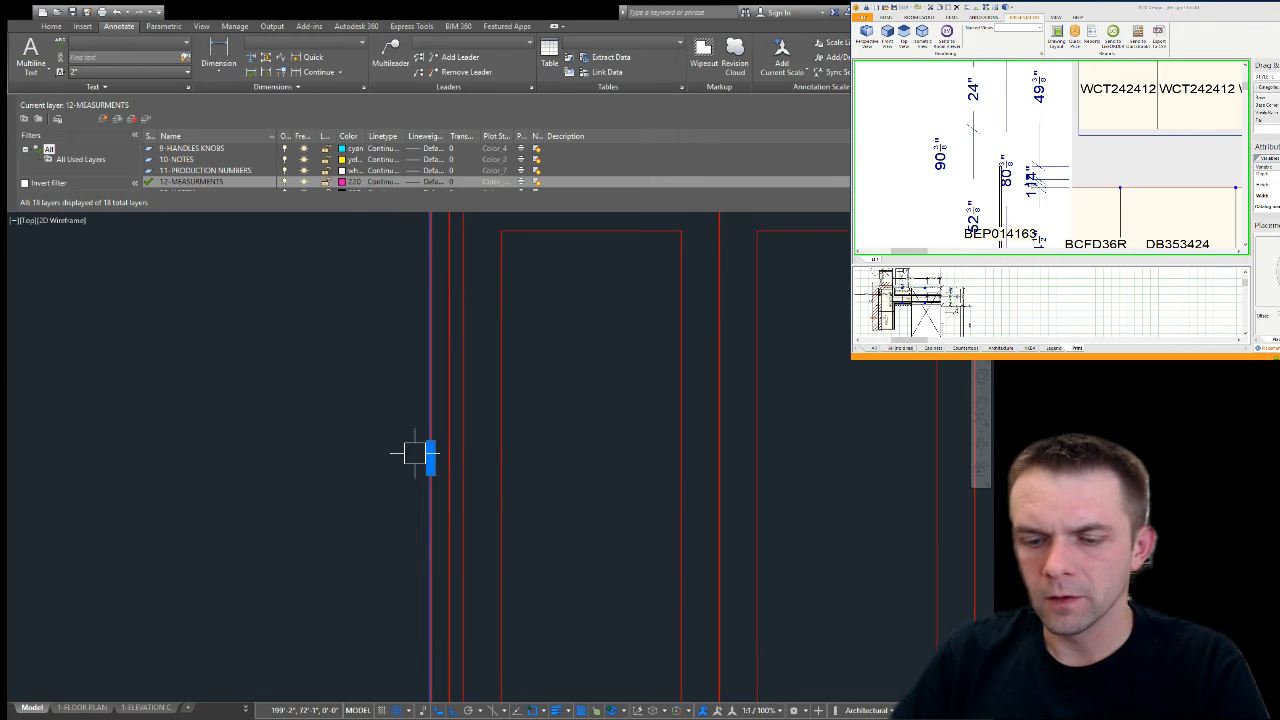
{"action": "key", "text": "Escape"}
{"action": "scroll", "coordinate": [498, 412], "scroll_direction": "down", "scroll_amount": 2}
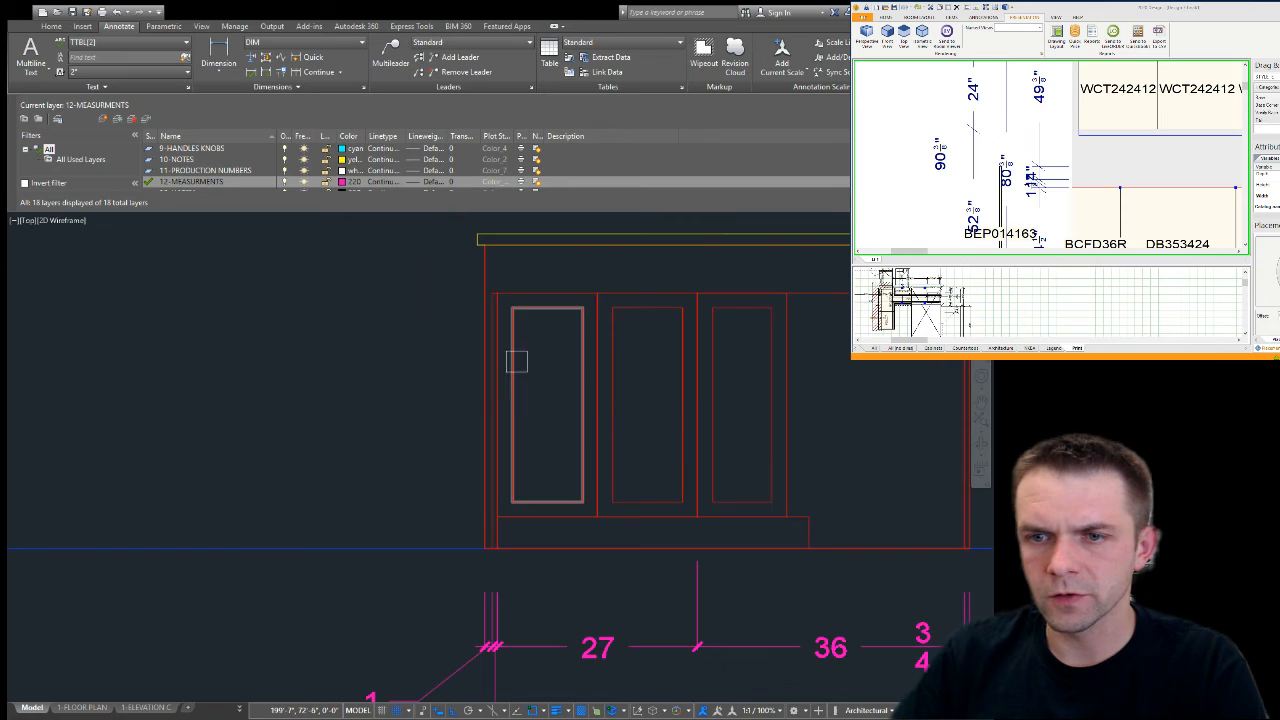
{"action": "scroll", "coordinate": [507, 569], "scroll_direction": "up", "scroll_amount": 4}
{"action": "scroll", "coordinate": [490, 512], "scroll_direction": "down", "scroll_amount": 4}
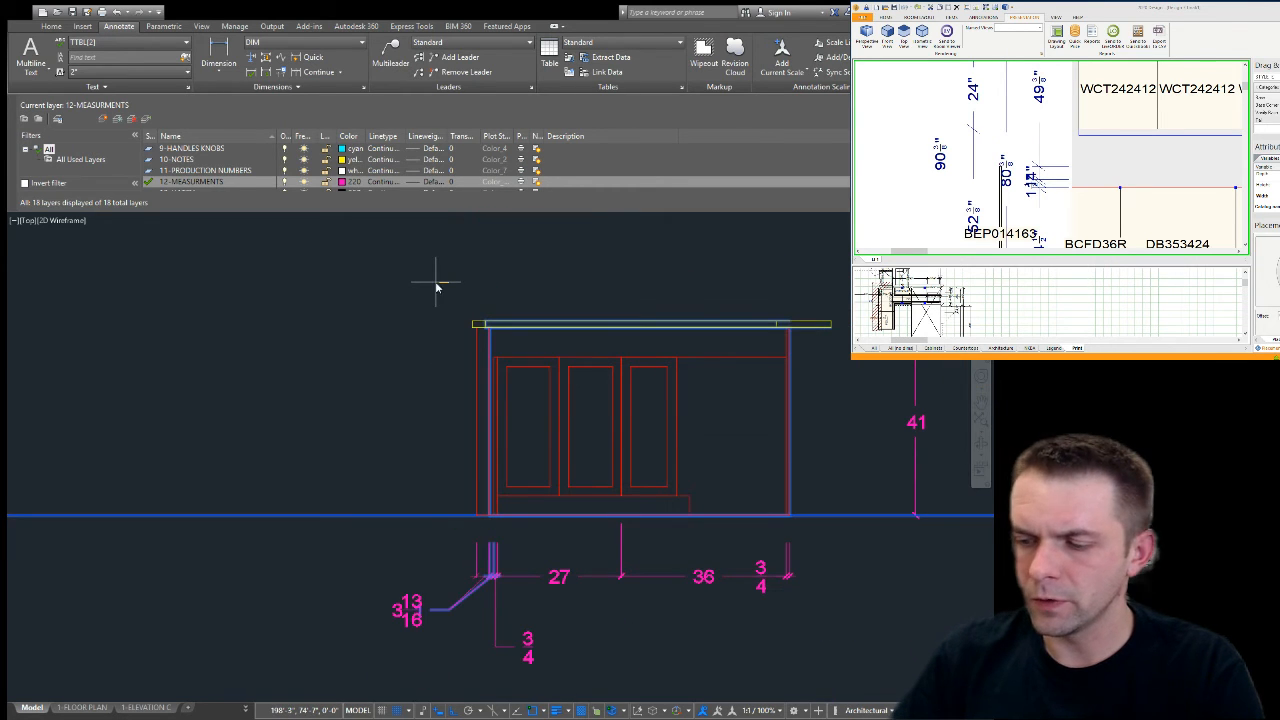
Step: Draw the lower countertop outline 1 1/2 in thick, from an overhang beyond the thin left panel across to the right side panel
{"action": "scroll", "coordinate": [491, 363], "scroll_direction": "up", "scroll_amount": 5}
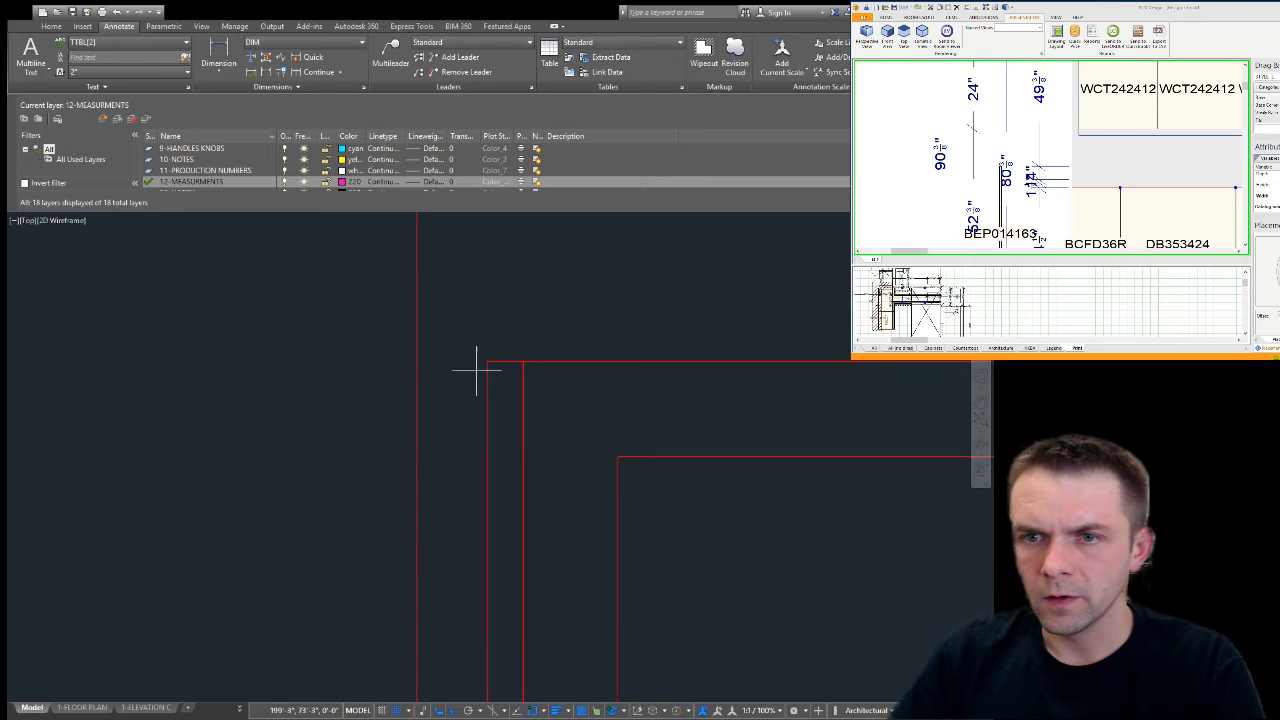
{"action": "left_click", "coordinate": [486, 364]}
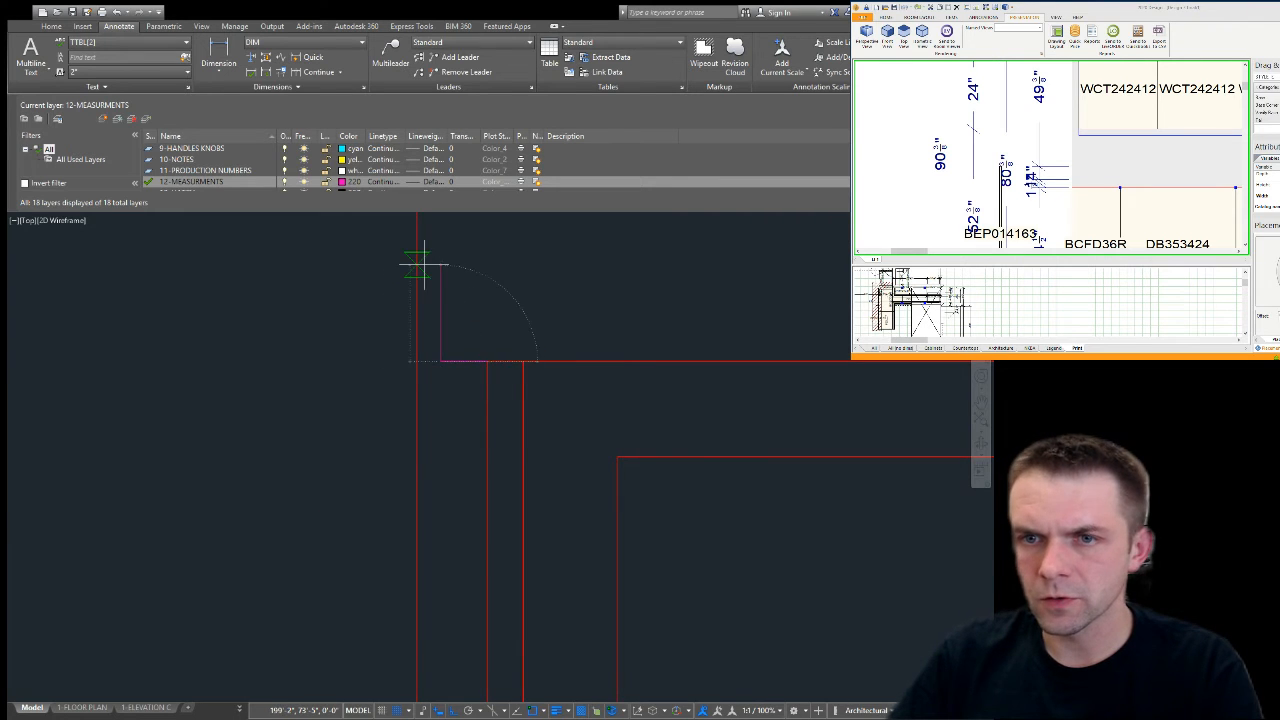
{"action": "key", "text": "Escape"}
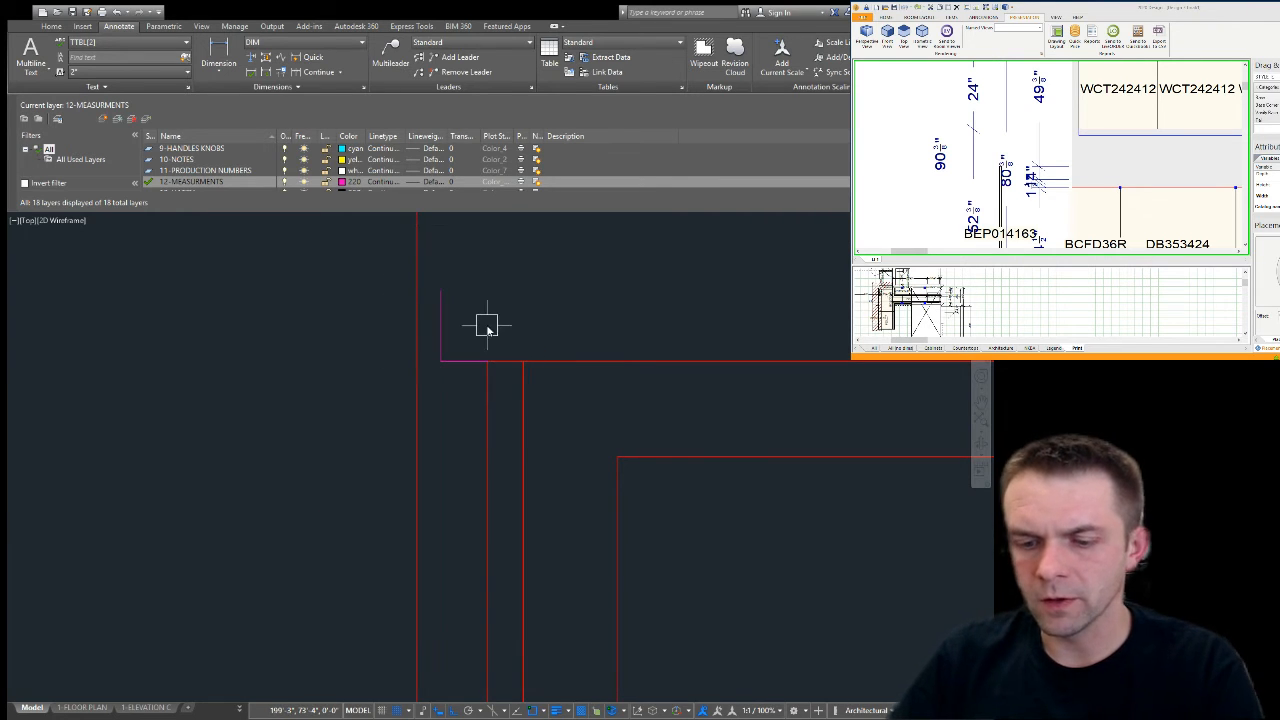
{"action": "scroll", "coordinate": [441, 290], "scroll_direction": "down", "scroll_amount": 3}
{"action": "scroll", "coordinate": [437, 400], "scroll_direction": "up", "scroll_amount": 6}
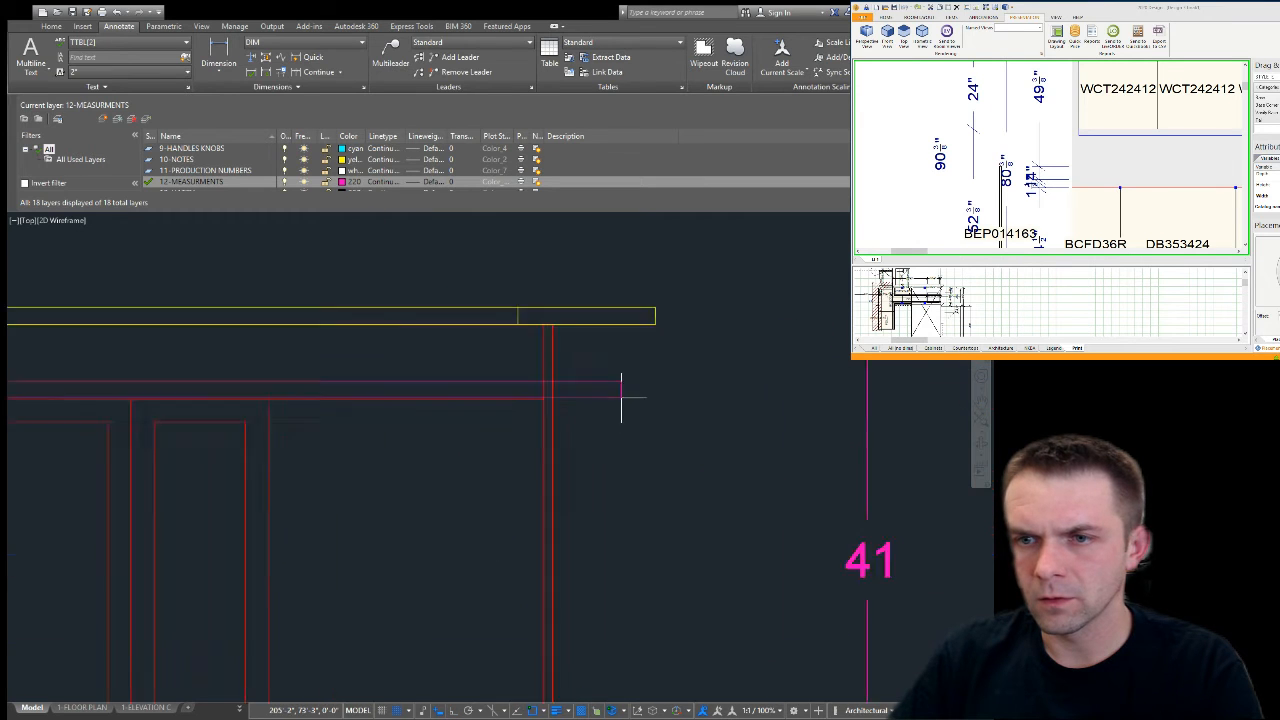
{"action": "scroll", "coordinate": [803, 351], "scroll_direction": "down", "scroll_amount": 5}
Step: Put the lower countertop outline on the 5-COUNTER layer
{"action": "left_click", "coordinate": [594, 347]}
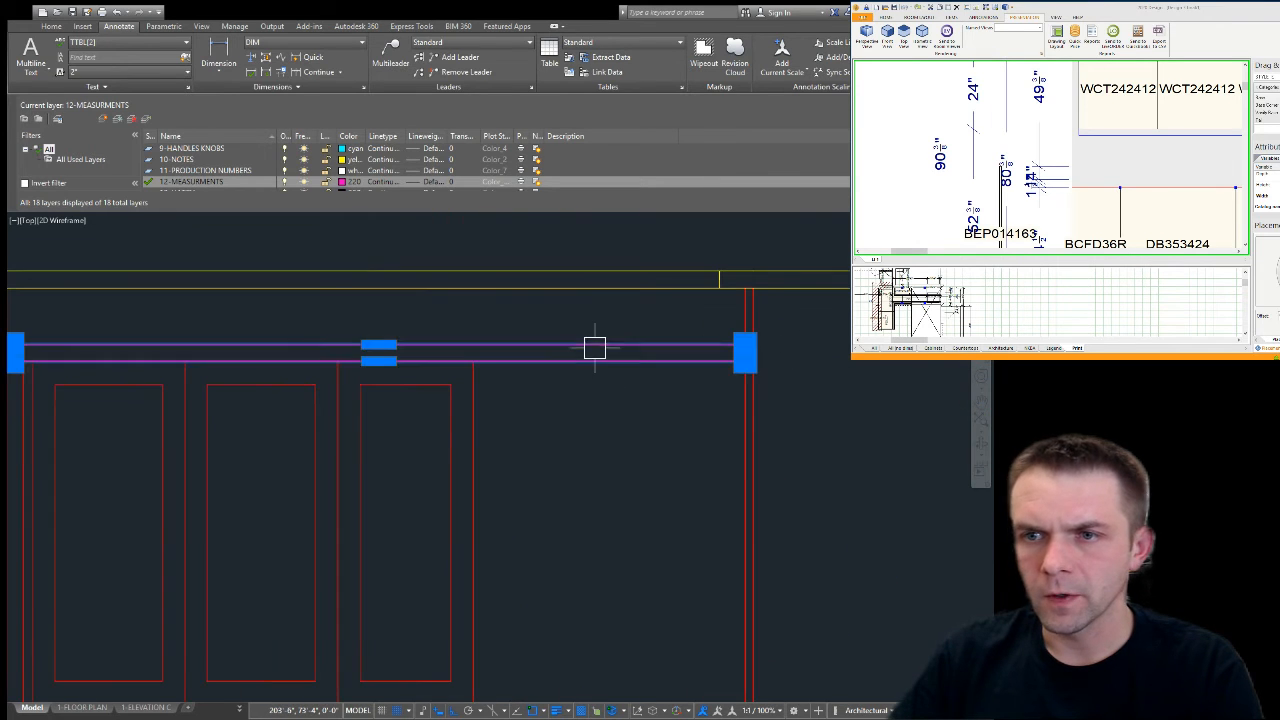
{"action": "left_click", "coordinate": [50, 26]}
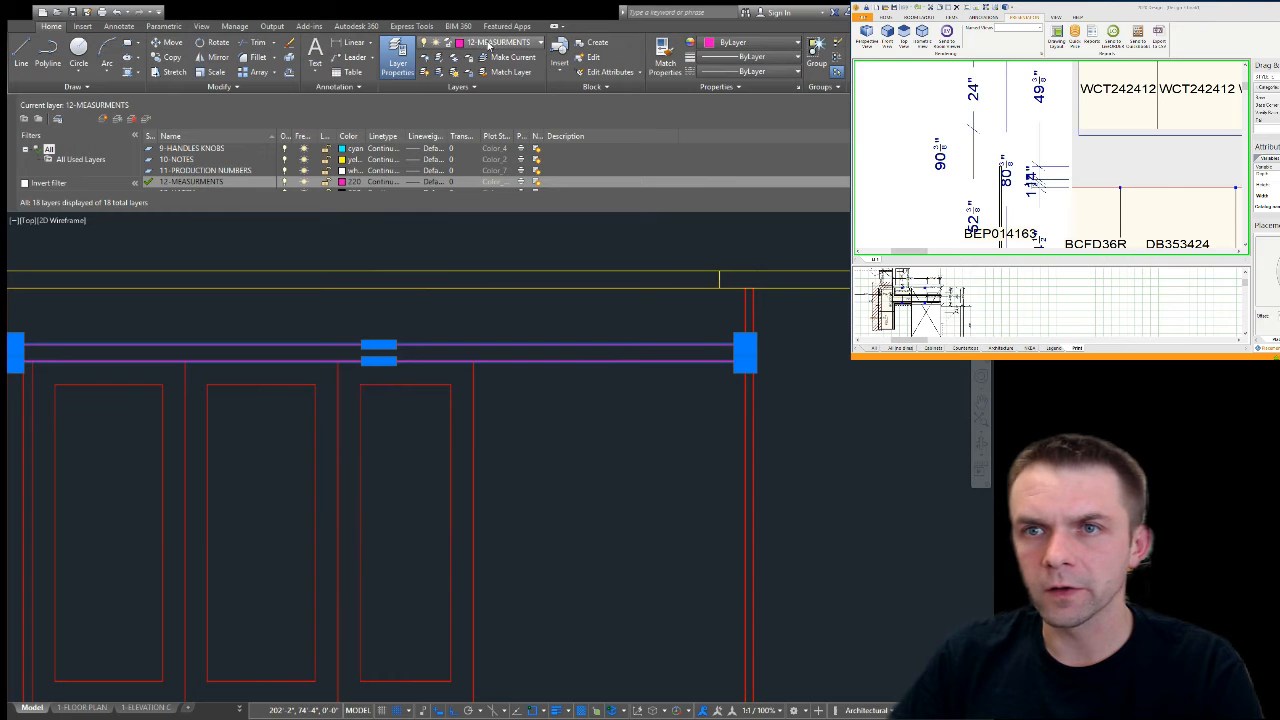
{"action": "left_click", "coordinate": [497, 138]}
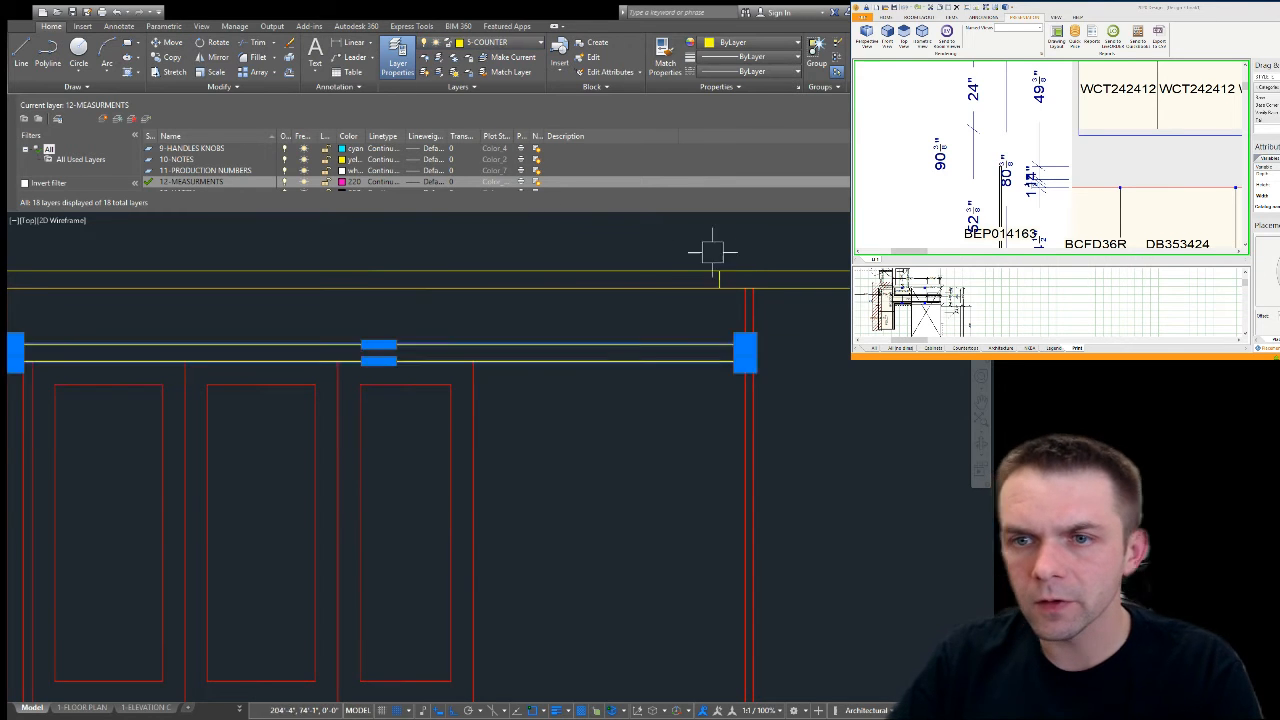
{"action": "key", "text": "Escape"}
{"action": "scroll", "coordinate": [772, 306], "scroll_direction": "down", "scroll_amount": 4}
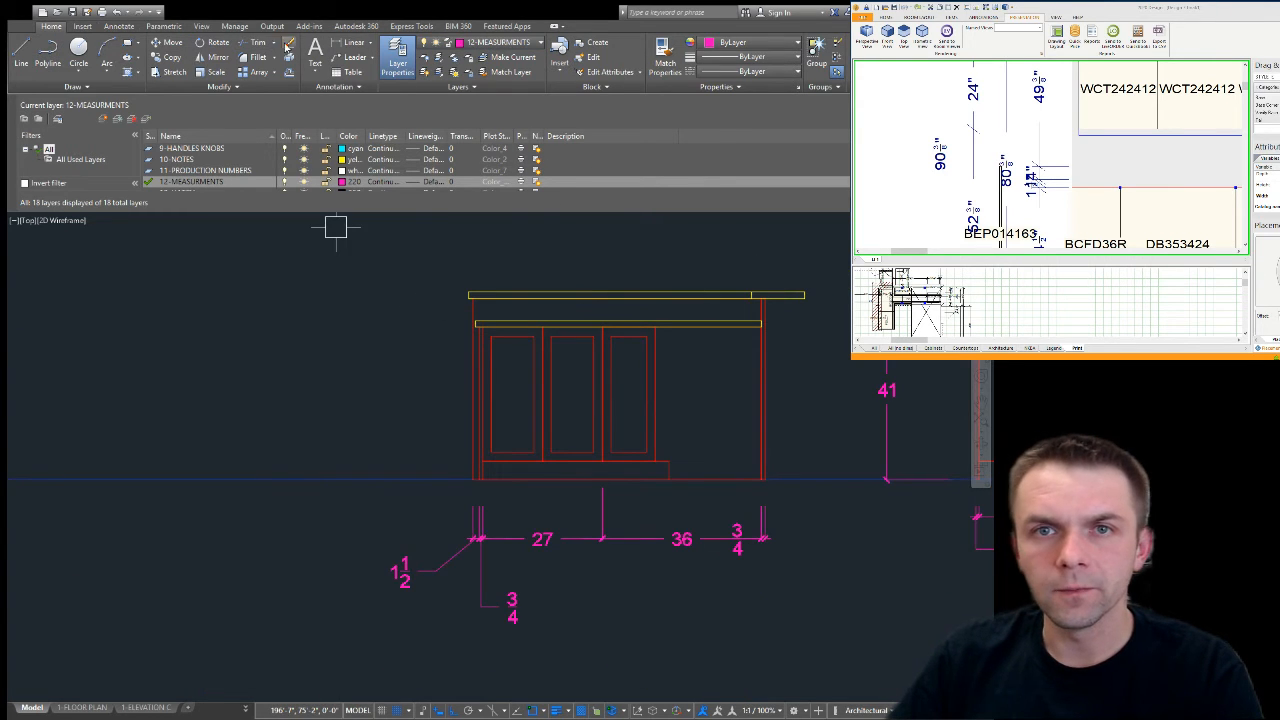
Step: Dimension the height from the floor to the lower countertop's underside and the lower countertop's thickness, left of the elevation
{"action": "scroll", "coordinate": [480, 480], "scroll_direction": "up", "scroll_amount": 5}
{"action": "scroll", "coordinate": [441, 436], "scroll_direction": "down", "scroll_amount": 2}
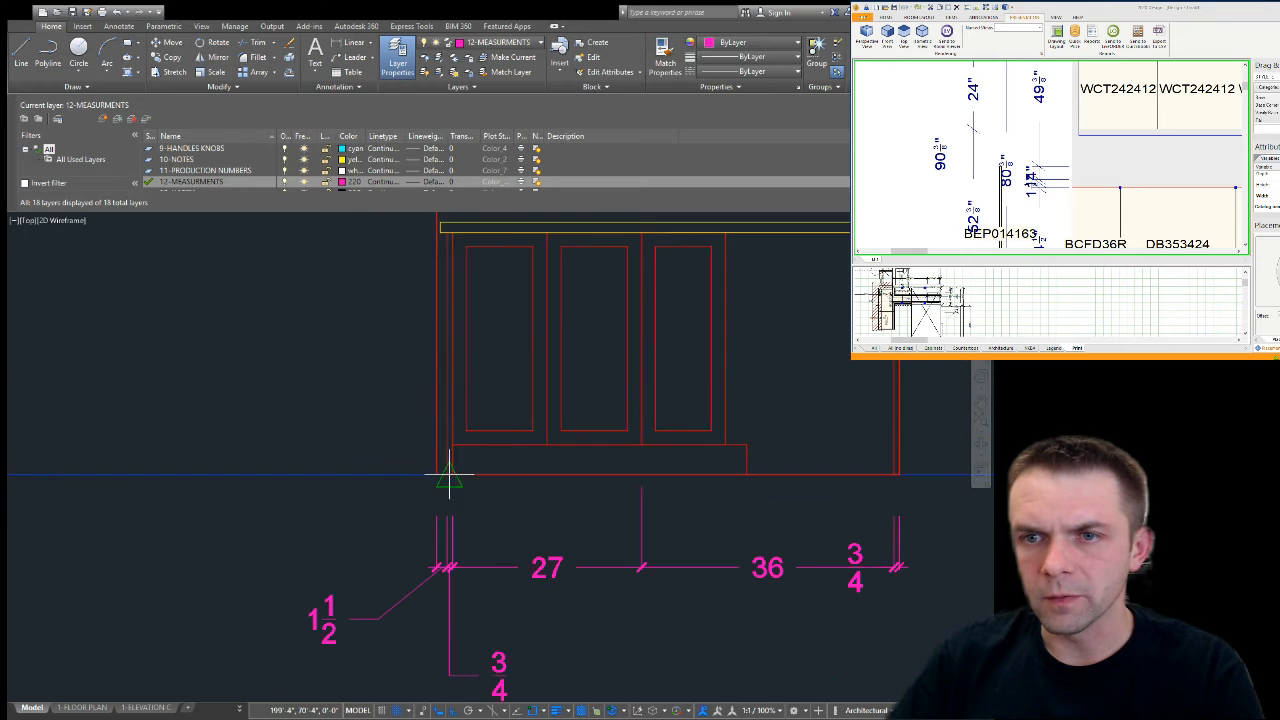
{"action": "scroll", "coordinate": [446, 213], "scroll_direction": "up", "scroll_amount": 3}
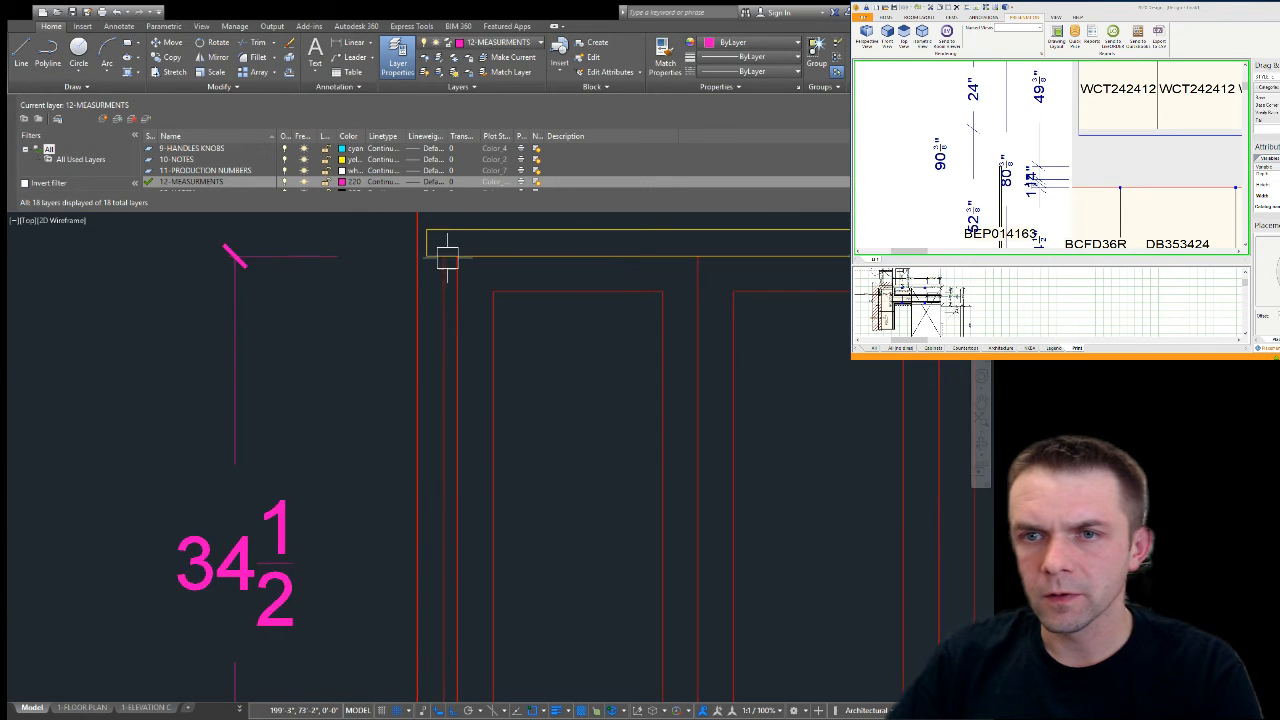
{"action": "scroll", "coordinate": [443, 250], "scroll_direction": "up", "scroll_amount": 2}
{"action": "scroll", "coordinate": [362, 308], "scroll_direction": "down", "scroll_amount": 5}
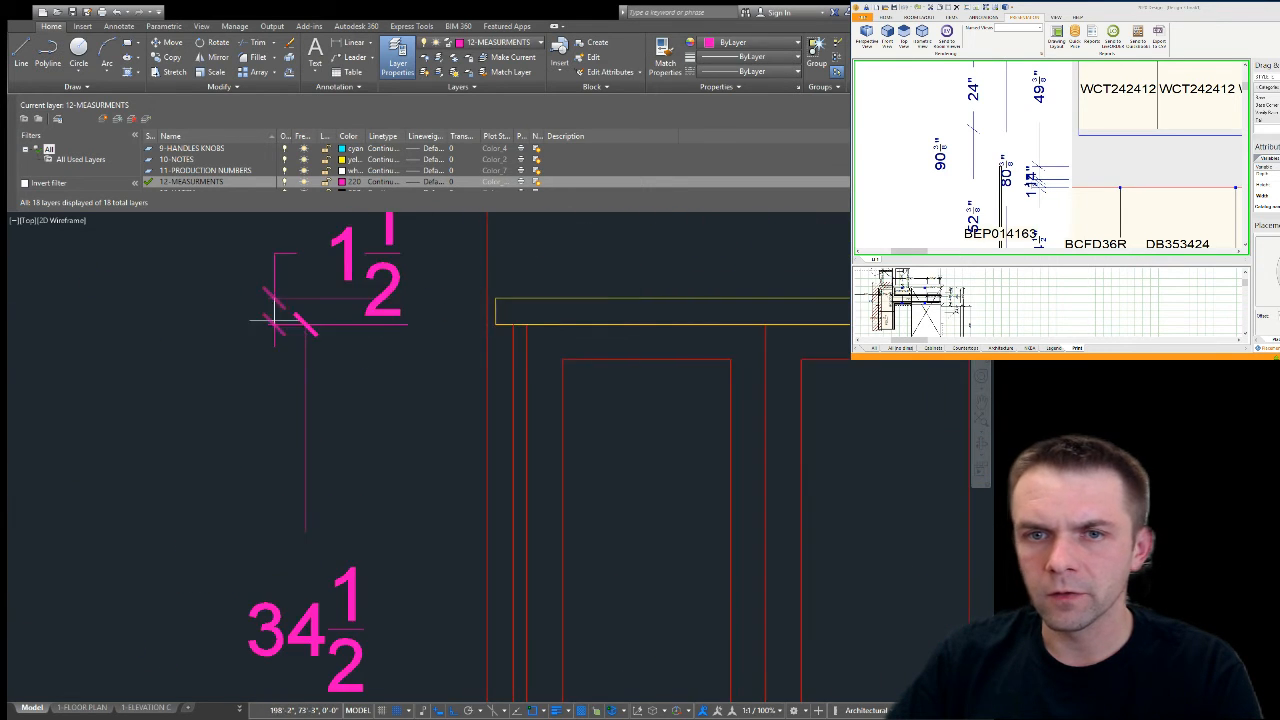
Step: Add vertical dimensions from the floor to the underside and to the top of the raised countertop, outside the existing ones
{"action": "scroll", "coordinate": [530, 446], "scroll_direction": "down", "scroll_amount": 2}
{"action": "scroll", "coordinate": [515, 515], "scroll_direction": "up", "scroll_amount": 4}
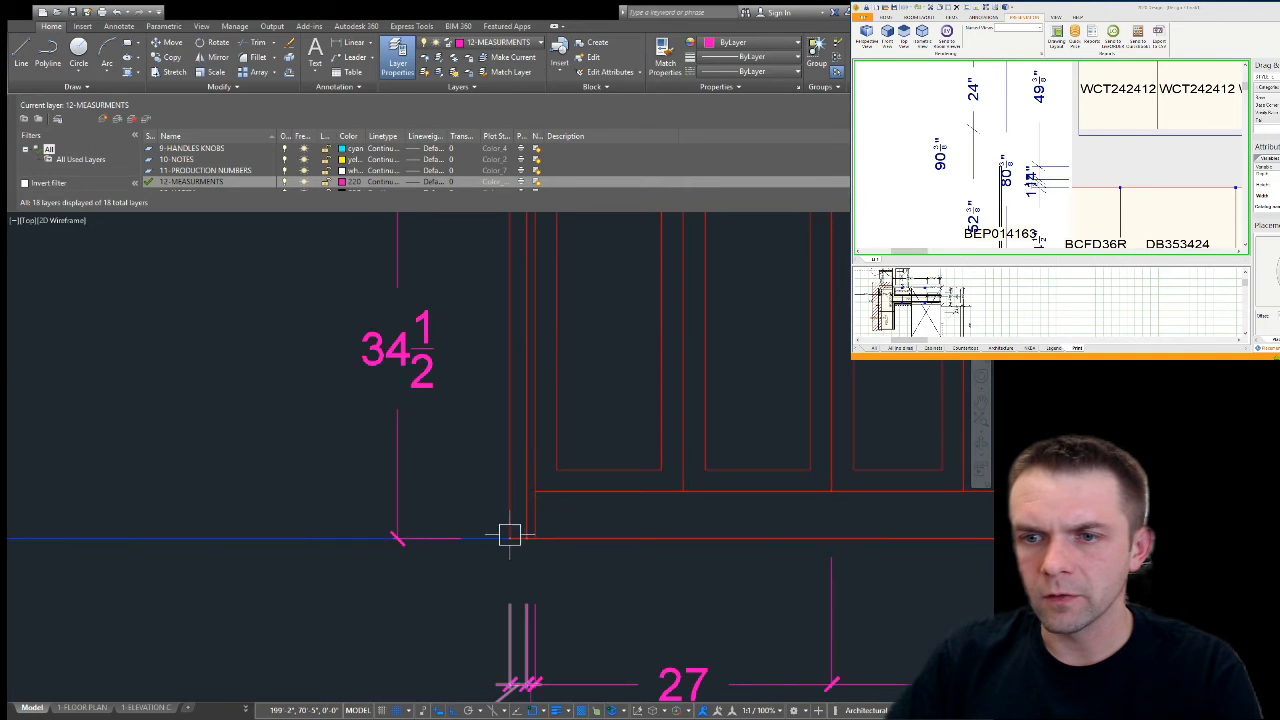
{"action": "scroll", "coordinate": [509, 531], "scroll_direction": "down", "scroll_amount": 2}
{"action": "scroll", "coordinate": [508, 352], "scroll_direction": "up", "scroll_amount": 2}
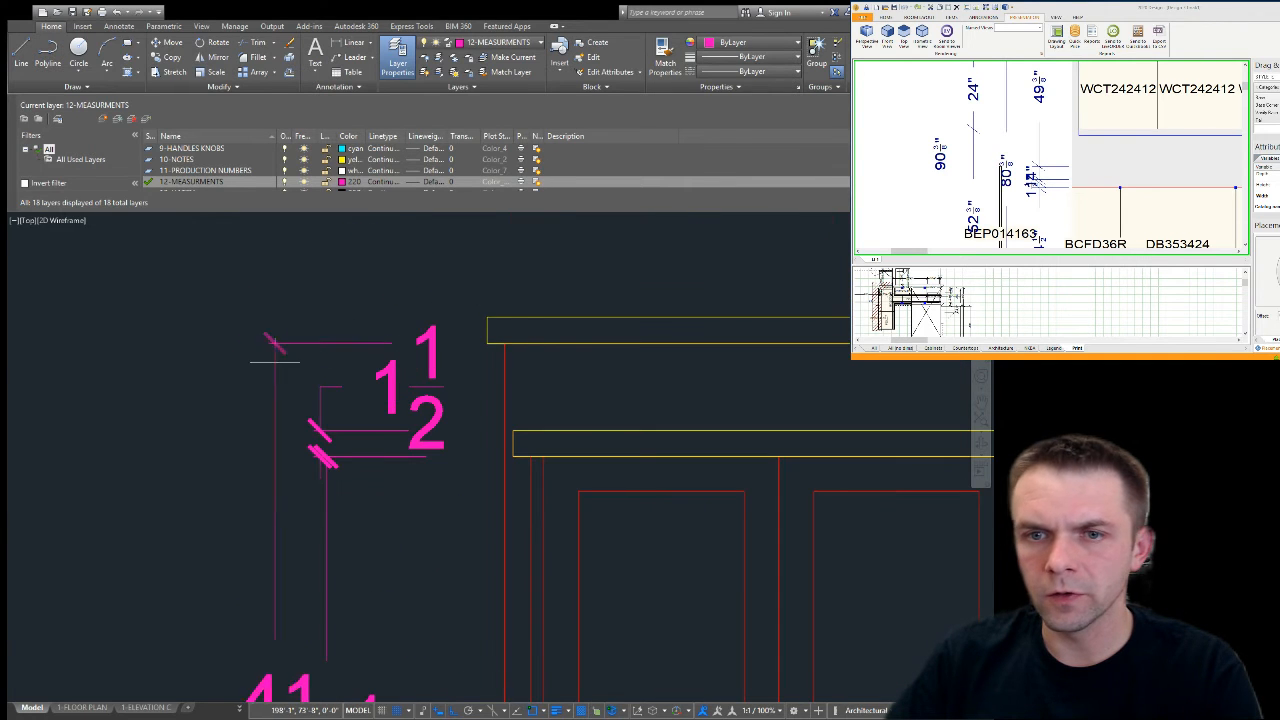
{"action": "scroll", "coordinate": [483, 347], "scroll_direction": "up", "scroll_amount": 3}
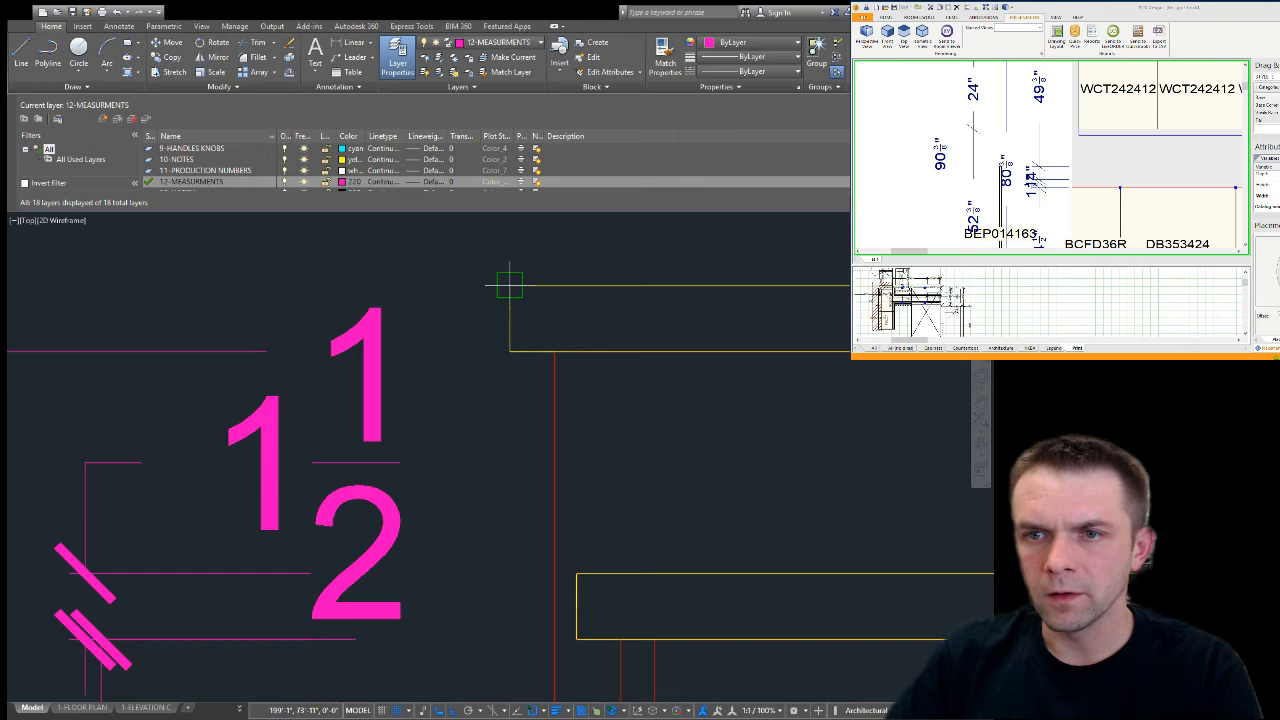
{"action": "scroll", "coordinate": [509, 285], "scroll_direction": "down", "scroll_amount": 6}
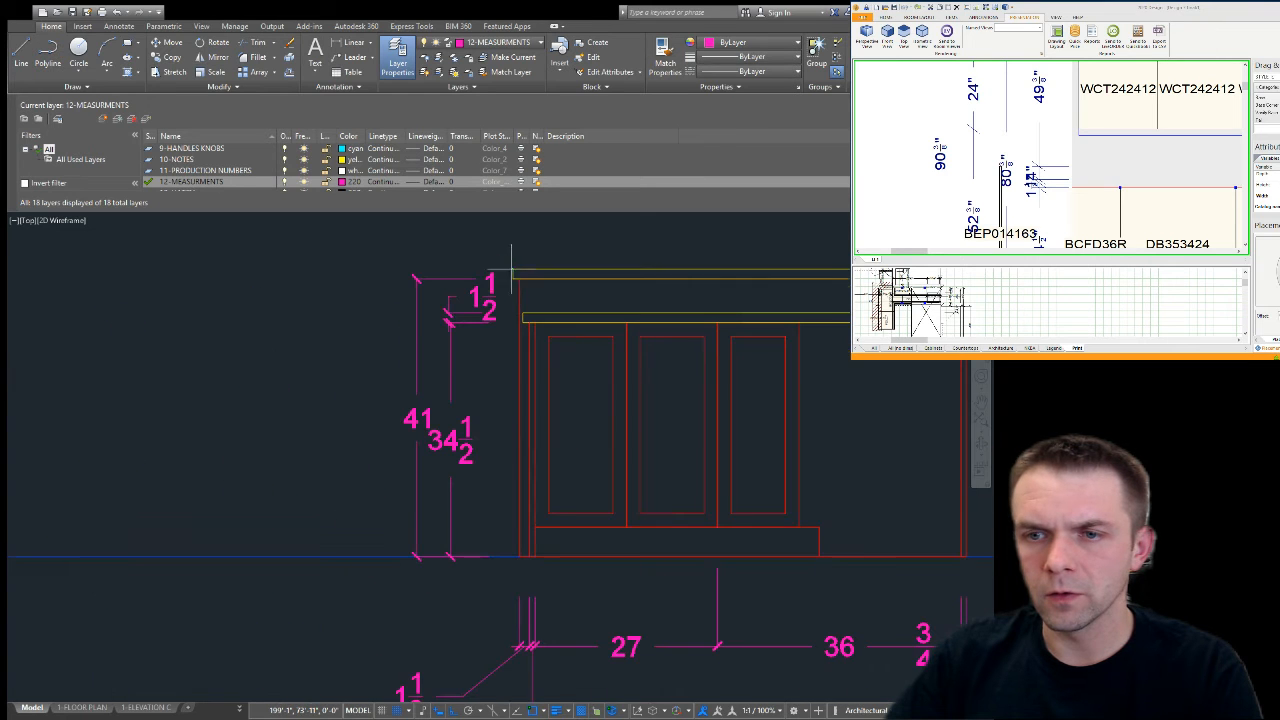
{"action": "left_click", "coordinate": [516, 557]}
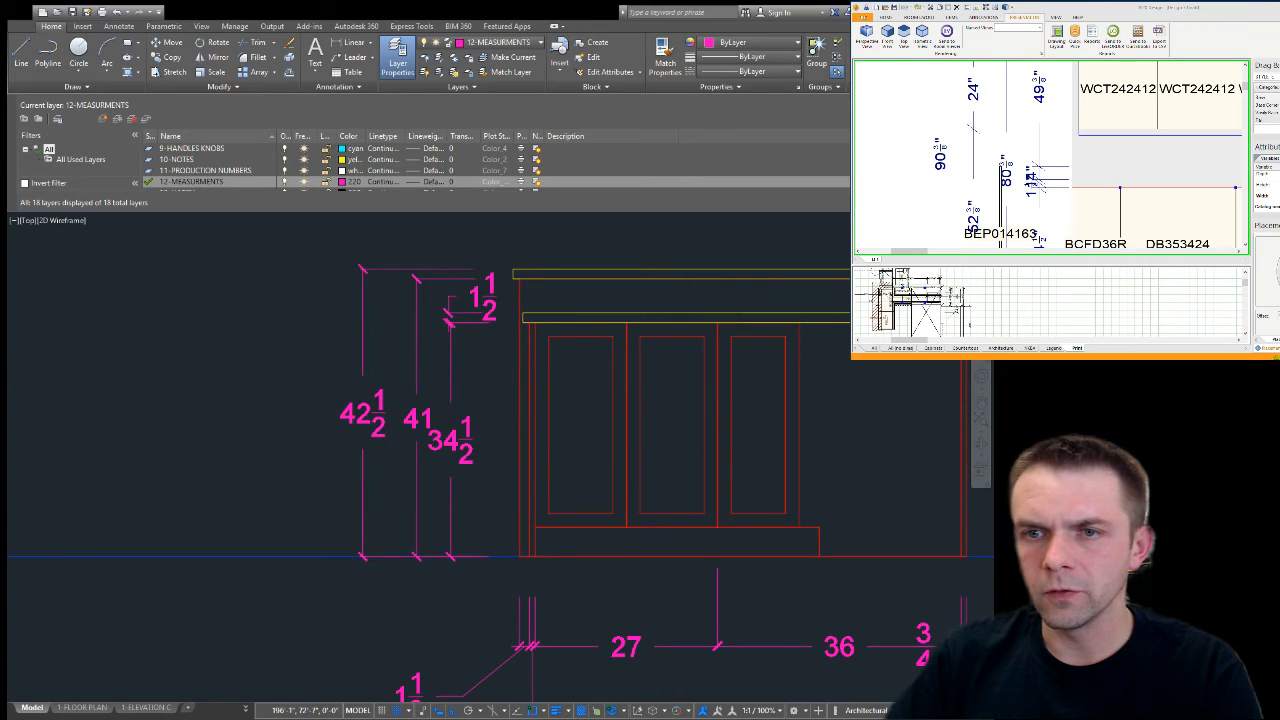
{"action": "scroll", "coordinate": [714, 446], "scroll_direction": "down", "scroll_amount": 1}
{"action": "scroll", "coordinate": [566, 366], "scroll_direction": "down", "scroll_amount": 2}
{"action": "scroll", "coordinate": [591, 386], "scroll_direction": "up", "scroll_amount": 1}
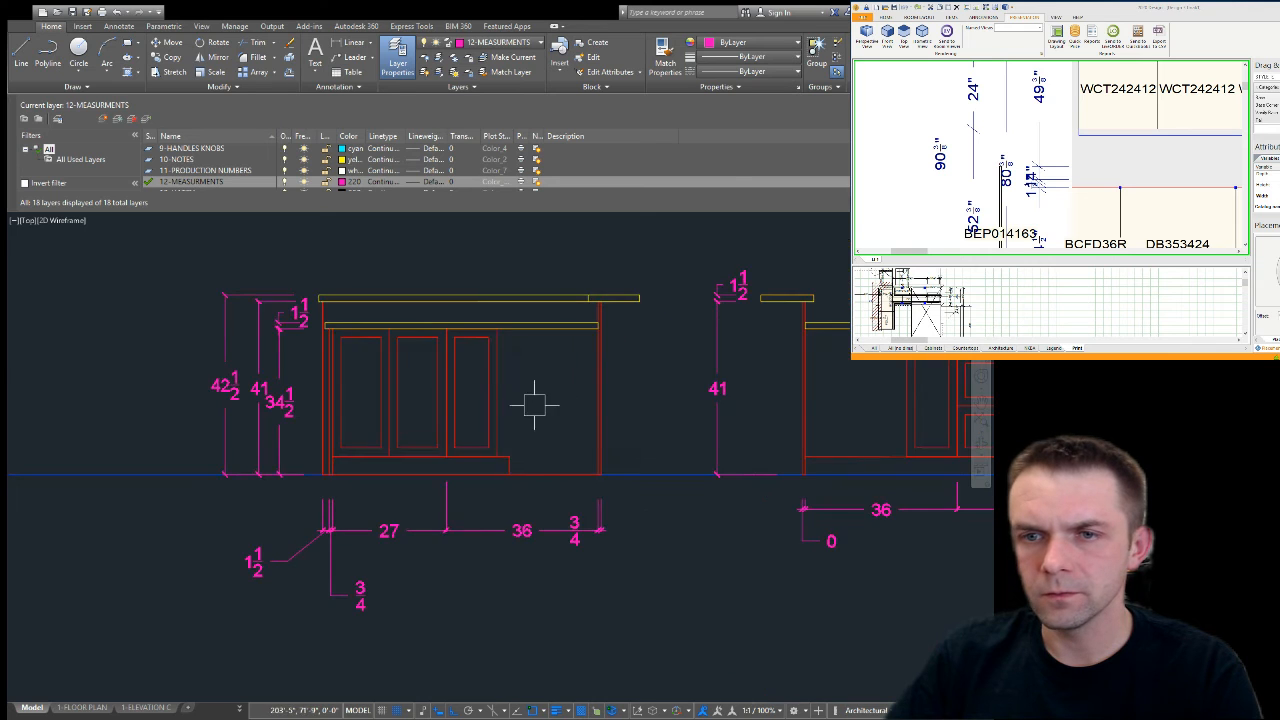
{"action": "scroll", "coordinate": [428, 376], "scroll_direction": "down", "scroll_amount": 3}
{"action": "scroll", "coordinate": [638, 404], "scroll_direction": "up", "scroll_amount": 1}
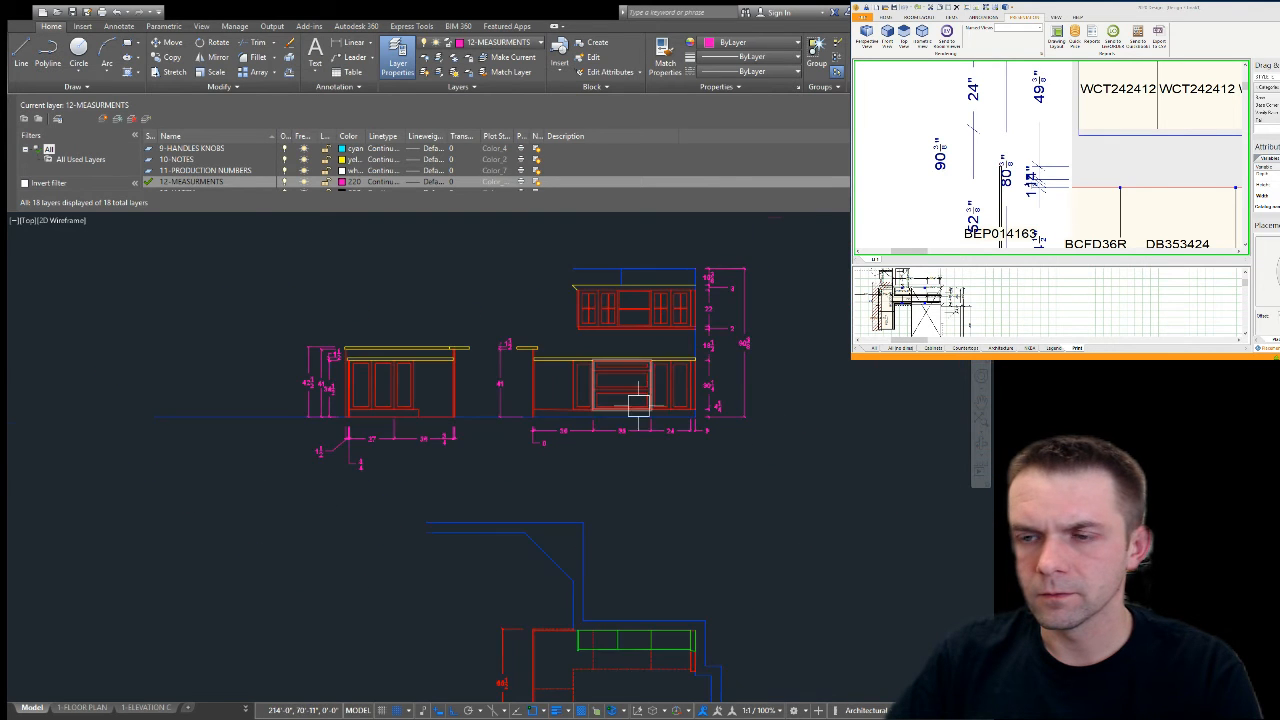
{"action": "scroll", "coordinate": [640, 410], "scroll_direction": "down", "scroll_amount": 2}
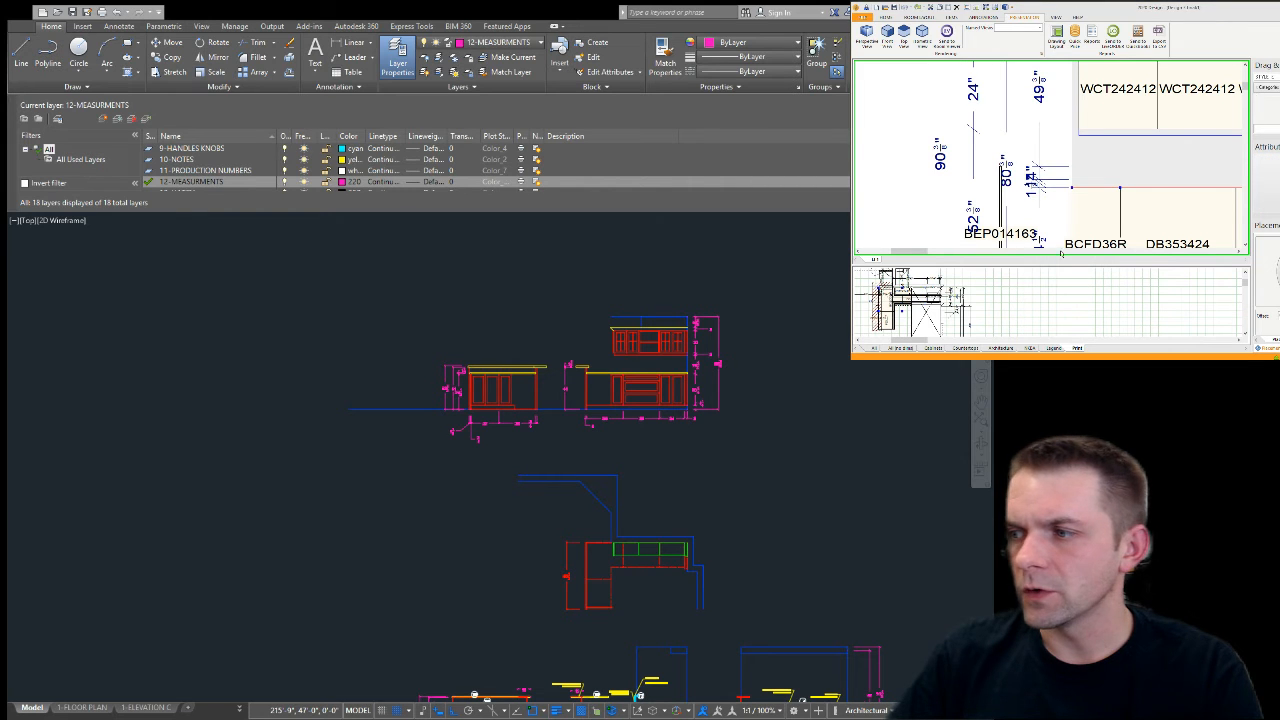
Step: Switch to 2020 Design, open the kitchen in perspective view and set its rendering to a line drawing
{"action": "left_click_drag", "start_coordinate": [1062, 261], "coordinate": [1062, 97]}
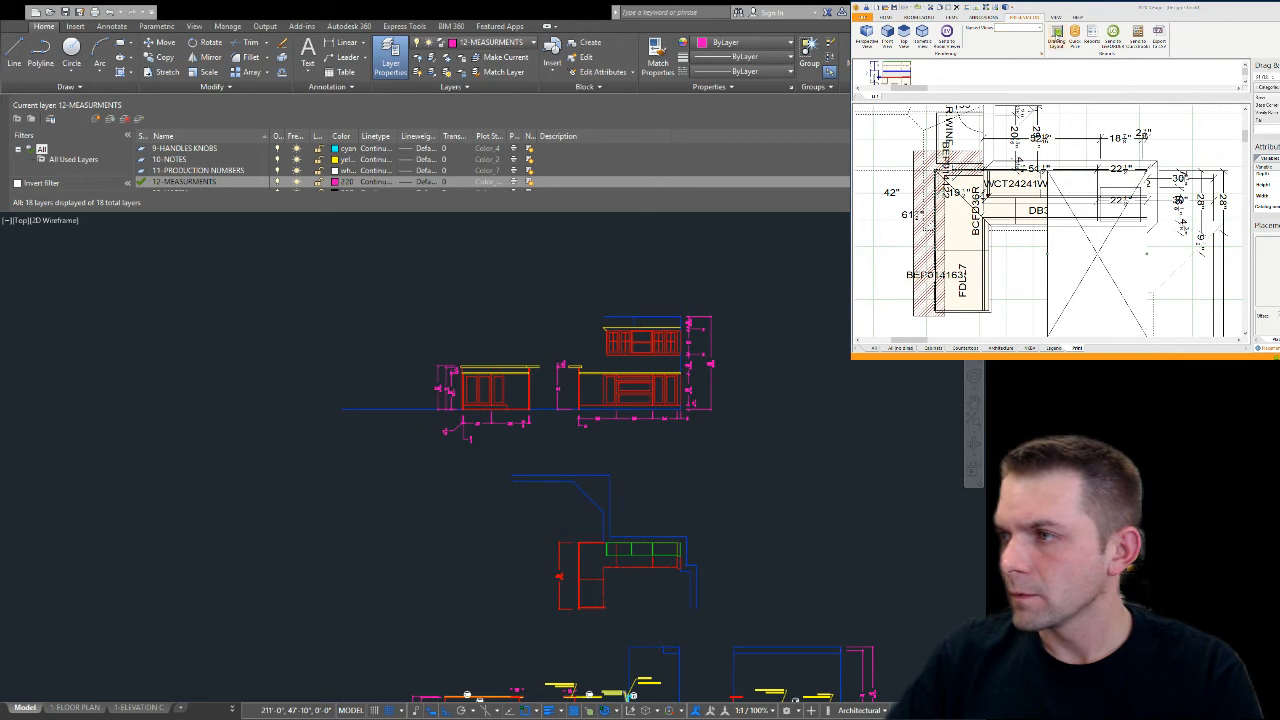
{"action": "left_click", "coordinate": [1024, 17]}
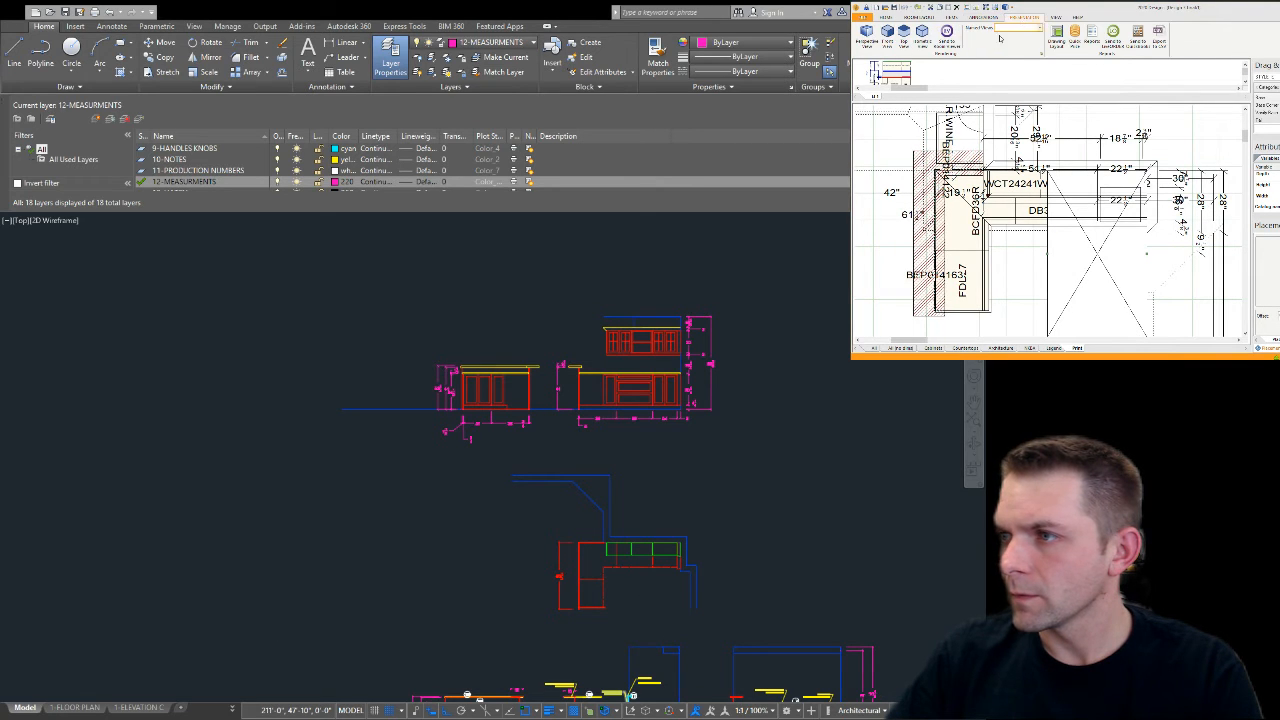
{"action": "left_click", "coordinate": [867, 37]}
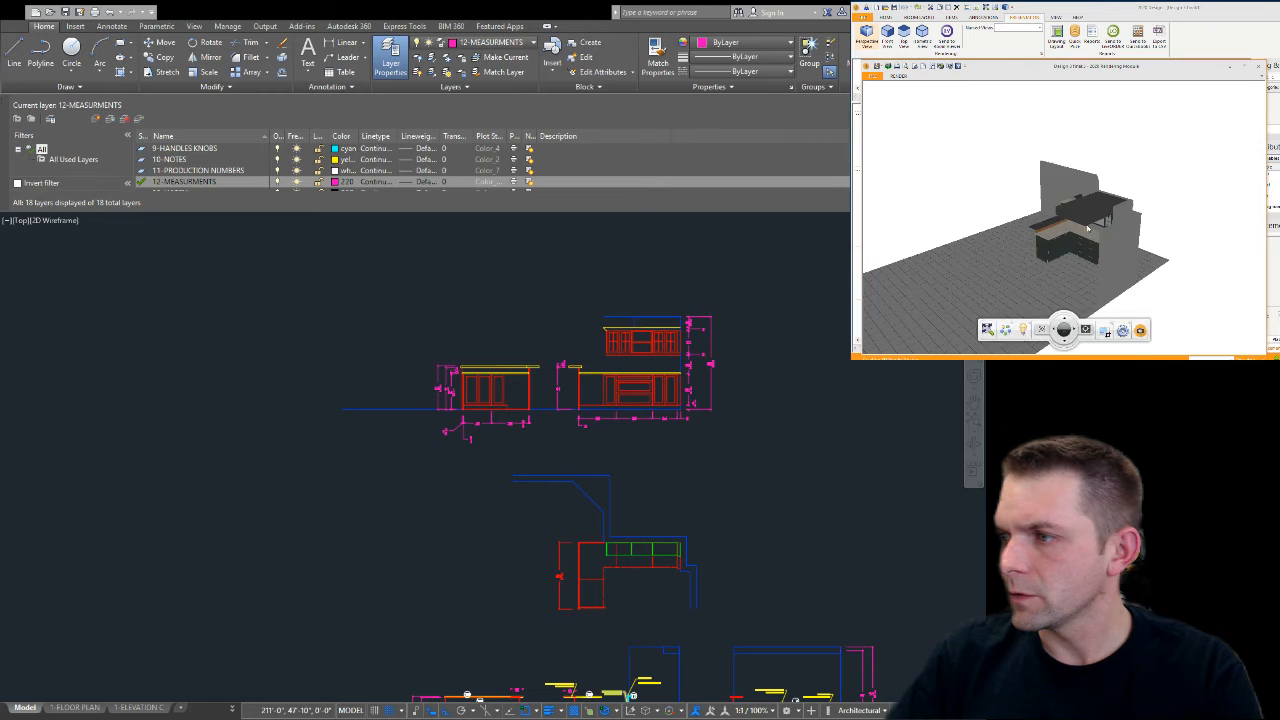
{"action": "left_click", "coordinate": [1122, 330]}
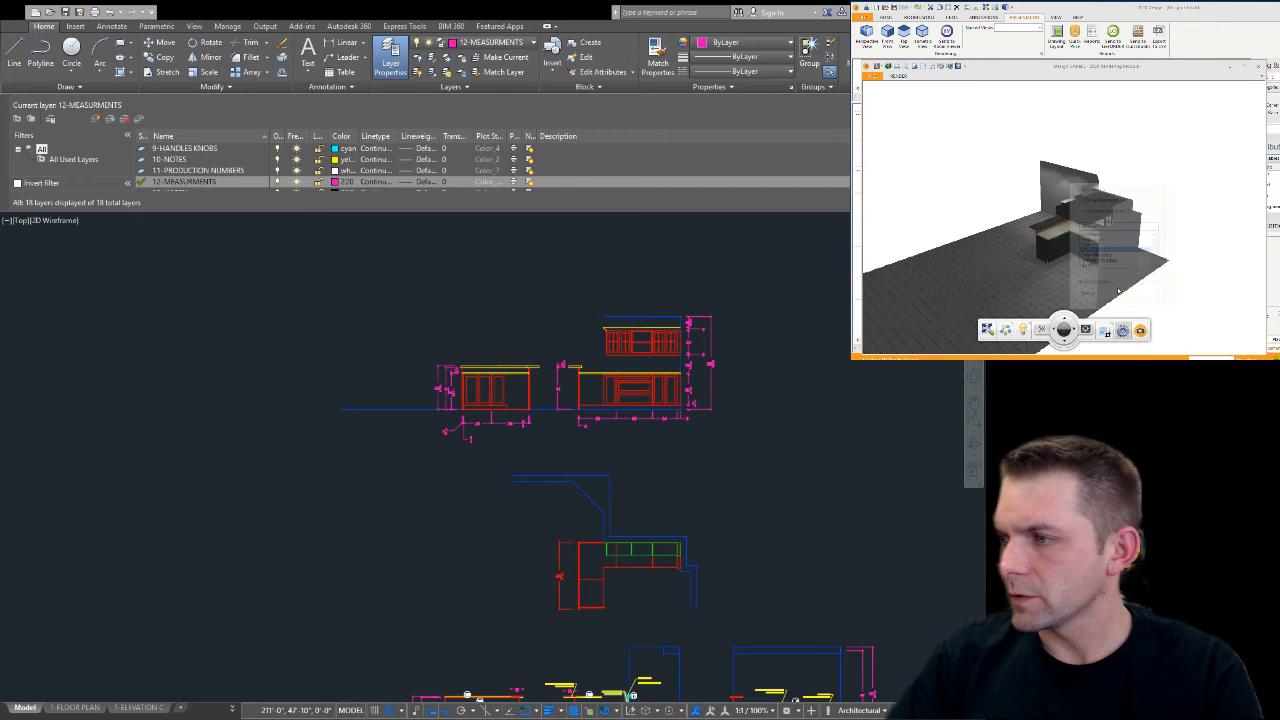
{"action": "left_click", "coordinate": [1113, 227]}
{"action": "left_click", "coordinate": [1100, 241]}
Step: Turn the line-drawn kitchen model to examine the base cabinet corner and the peninsula with its raised counter from inside
{"action": "scroll", "coordinate": [1060, 230], "scroll_direction": "up", "scroll_amount": 5}
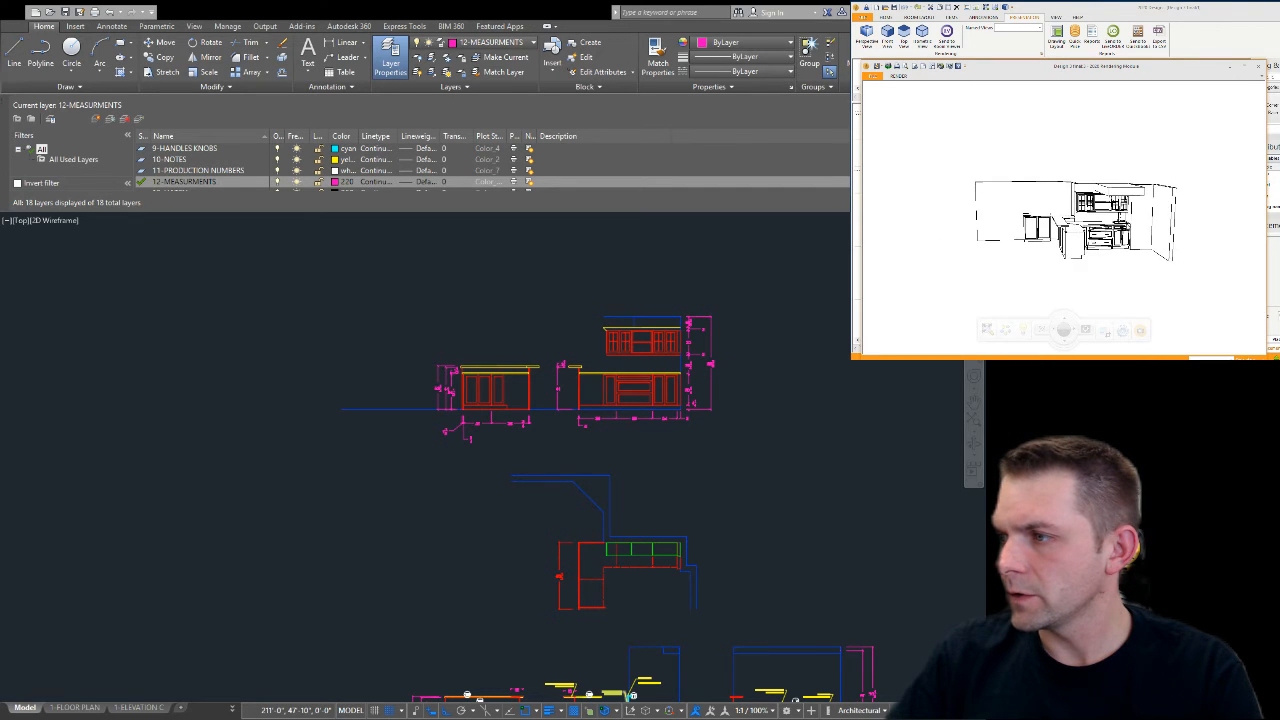
{"action": "scroll", "coordinate": [915, 190], "scroll_direction": "down", "scroll_amount": 3}
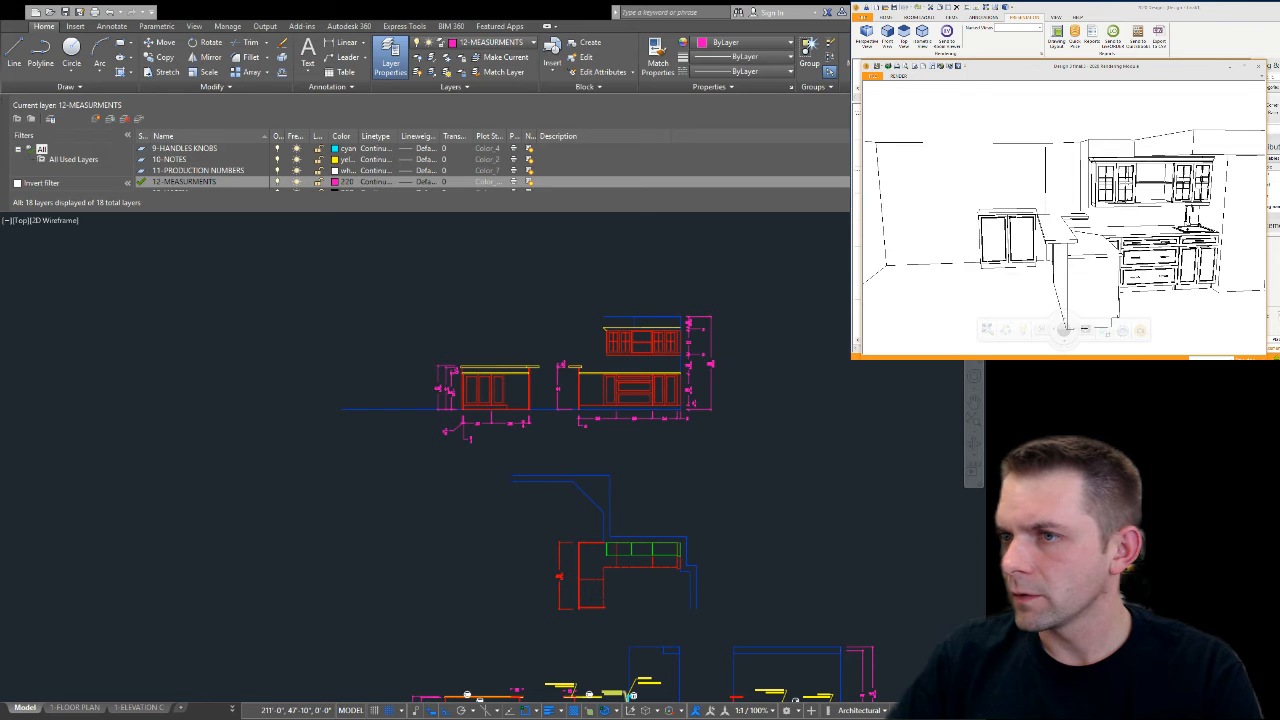
{"action": "mouse_move", "coordinate": [1060, 220]}
{"action": "left_mouse_down"}
{"action": "mouse_move", "coordinate": [1000, 222]}
{"action": "mouse_move", "coordinate": [1081, 224]}
{"action": "left_mouse_up"}
{"action": "scroll", "coordinate": [1060, 220], "scroll_direction": "up", "scroll_amount": 4}
{"action": "scroll", "coordinate": [1081, 224], "scroll_direction": "down", "scroll_amount": 3}
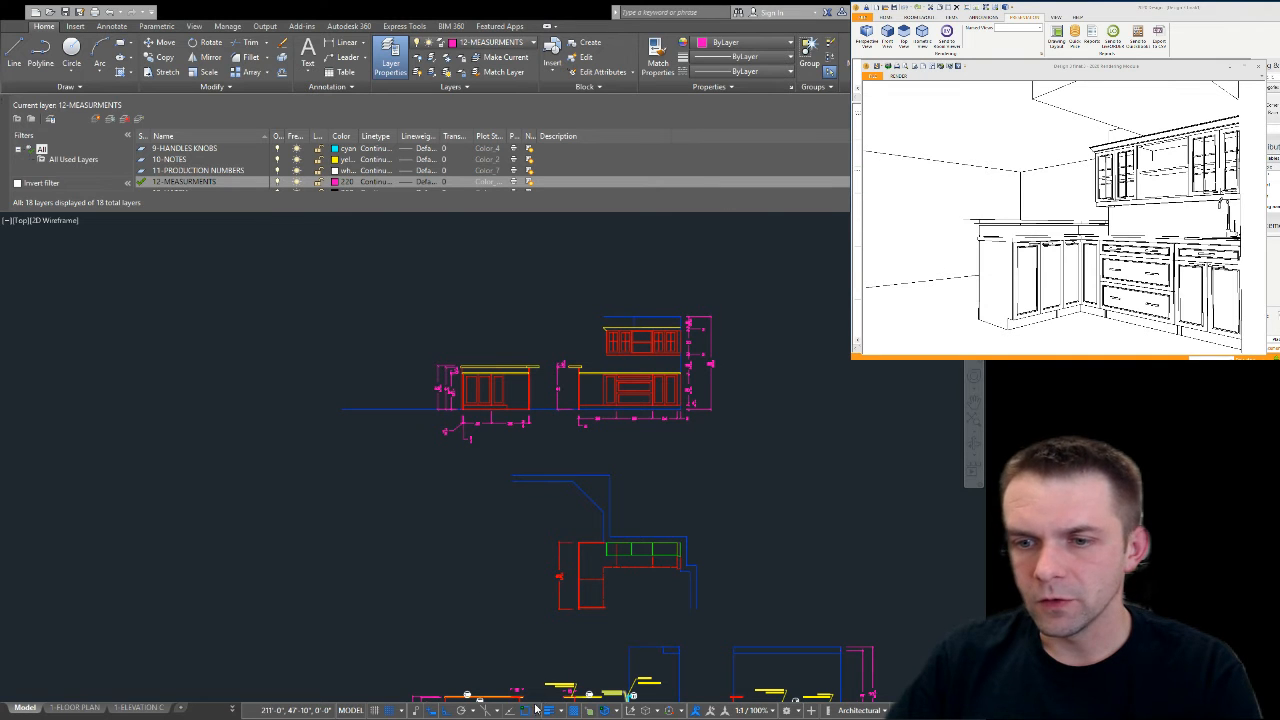
Step: Switch to AutoCAD and examine the finished elevations, the older reference drawings and the peninsula in the new floor plan
{"action": "scroll", "coordinate": [690, 358], "scroll_direction": "up", "scroll_amount": 4}
{"action": "scroll", "coordinate": [356, 450], "scroll_direction": "down", "scroll_amount": 4}
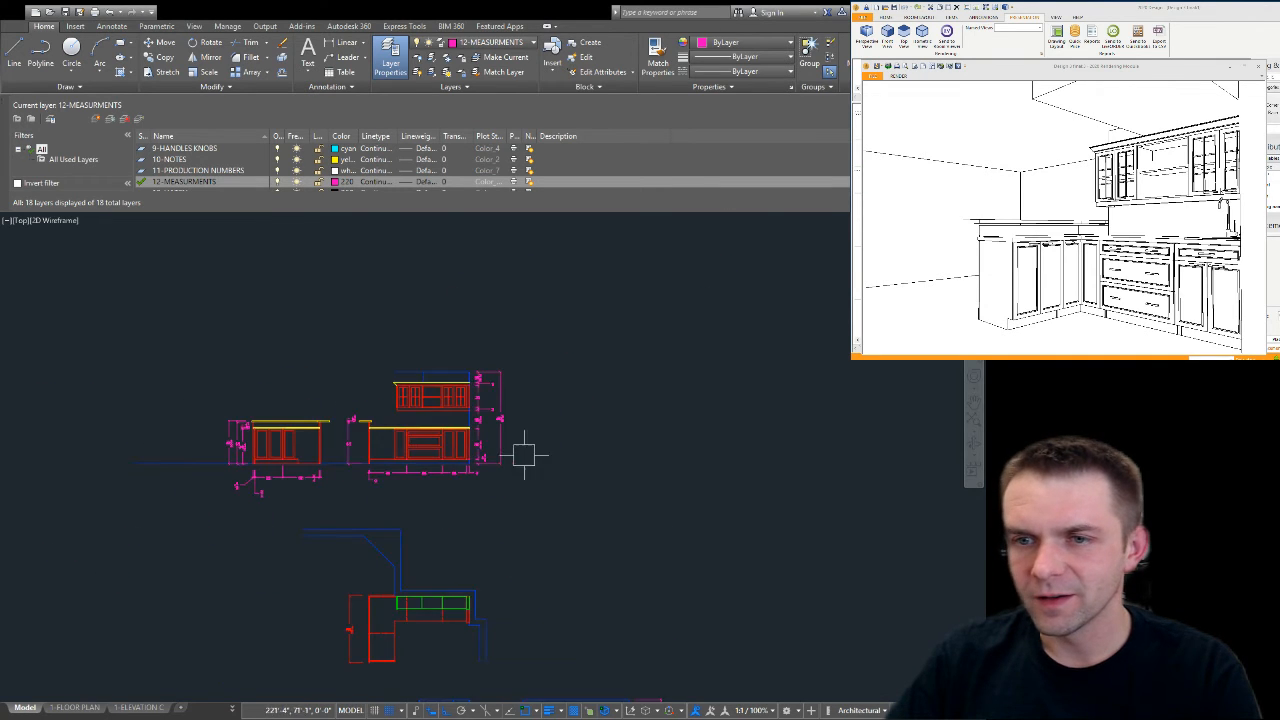
{"action": "scroll", "coordinate": [524, 455], "scroll_direction": "down", "scroll_amount": 3}
{"action": "scroll", "coordinate": [380, 466], "scroll_direction": "up", "scroll_amount": 5}
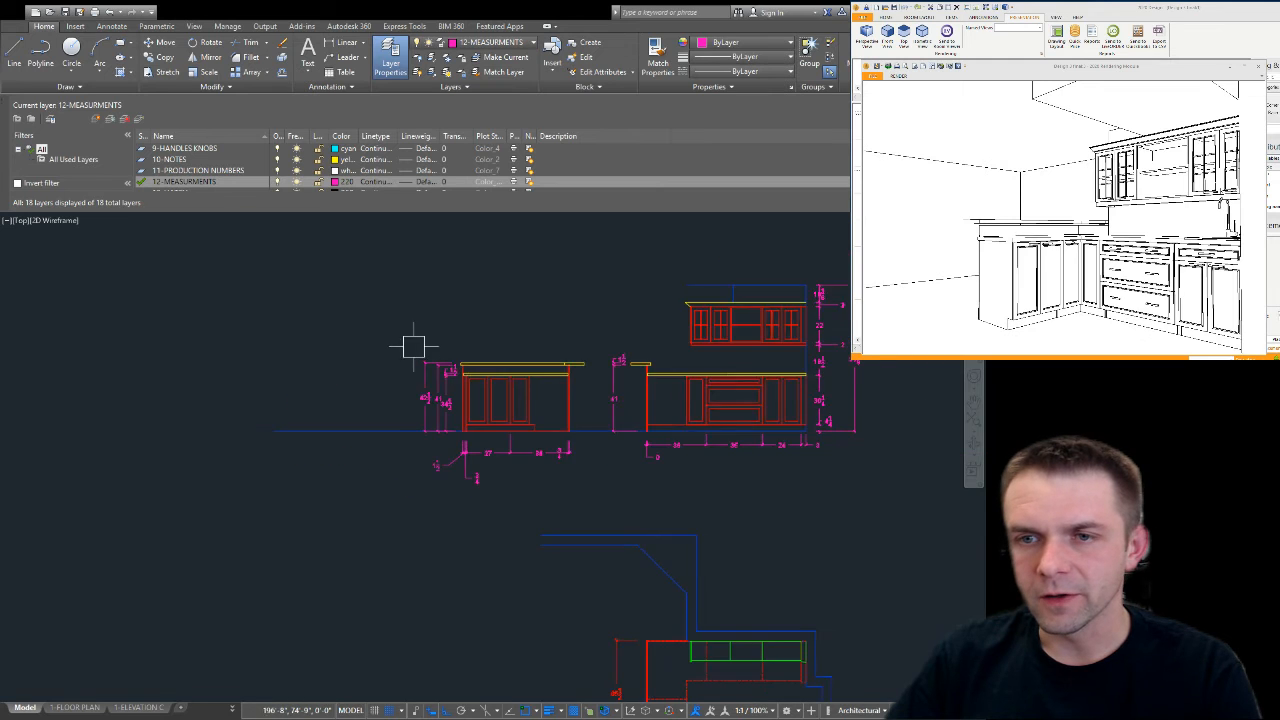
{"action": "scroll", "coordinate": [571, 600], "scroll_direction": "up", "scroll_amount": 2}
{"action": "scroll", "coordinate": [449, 514], "scroll_direction": "down", "scroll_amount": 6}
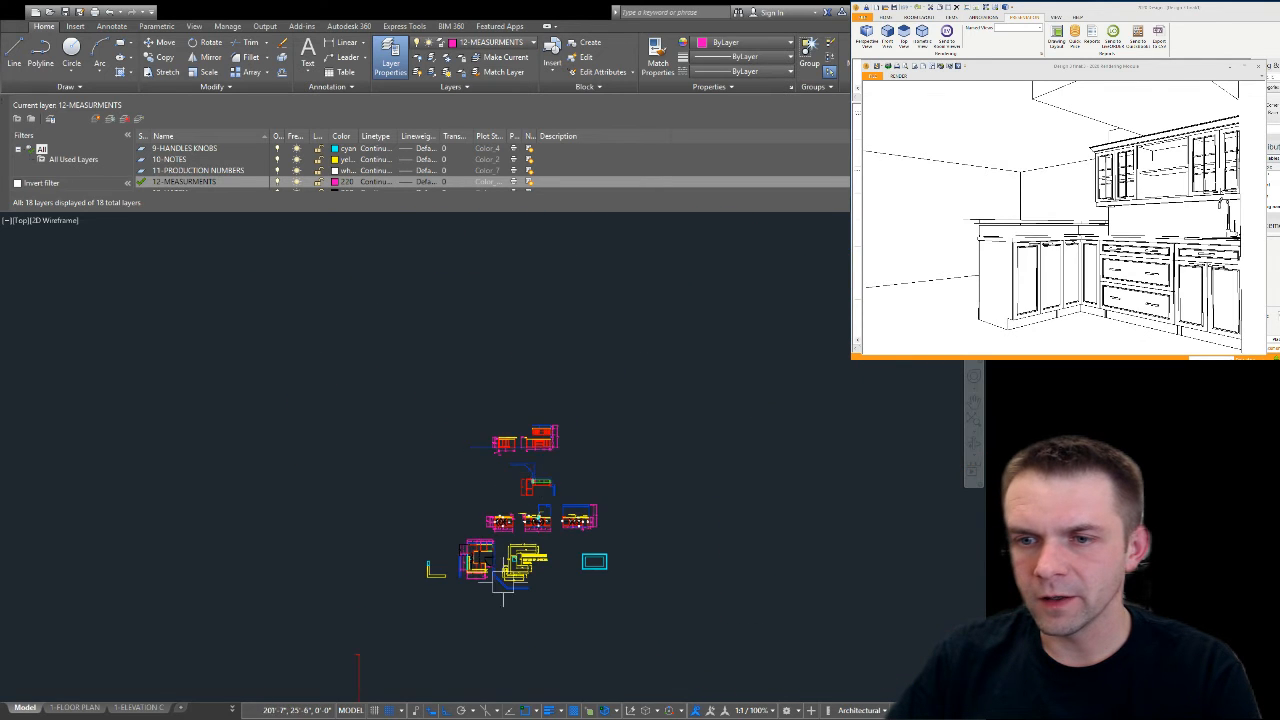
{"action": "scroll", "coordinate": [504, 590], "scroll_direction": "up", "scroll_amount": 5}
{"action": "scroll", "coordinate": [466, 499], "scroll_direction": "down", "scroll_amount": 3}
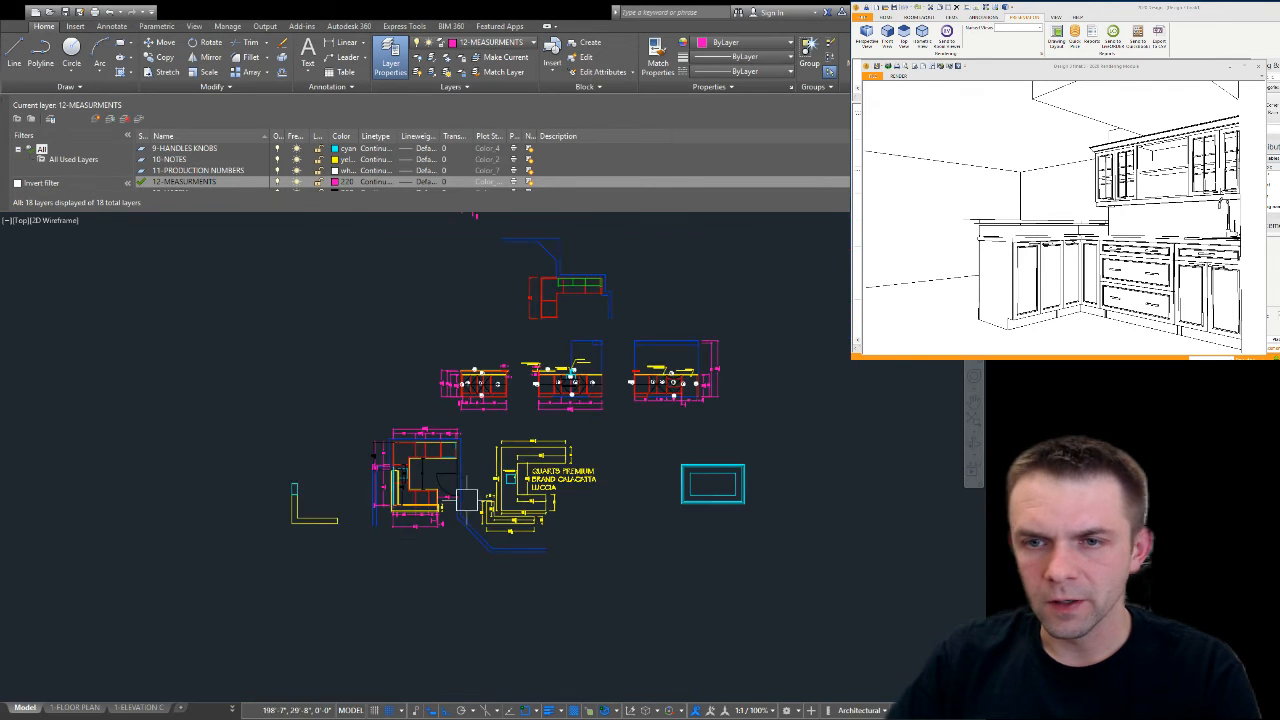
{"action": "scroll", "coordinate": [620, 305], "scroll_direction": "up", "scroll_amount": 6}
{"action": "scroll", "coordinate": [689, 389], "scroll_direction": "down", "scroll_amount": 2}
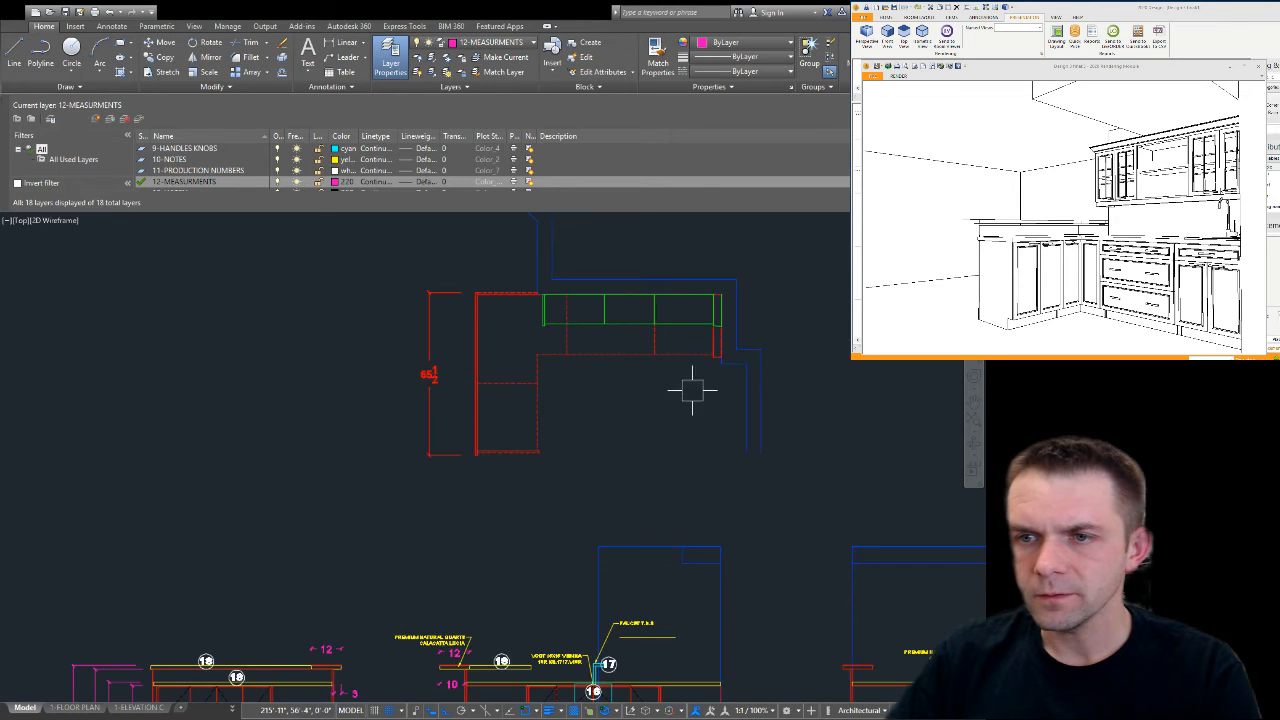
{"action": "scroll", "coordinate": [627, 371], "scroll_direction": "up", "scroll_amount": 2}
{"action": "scroll", "coordinate": [627, 371], "scroll_direction": "down", "scroll_amount": 2}
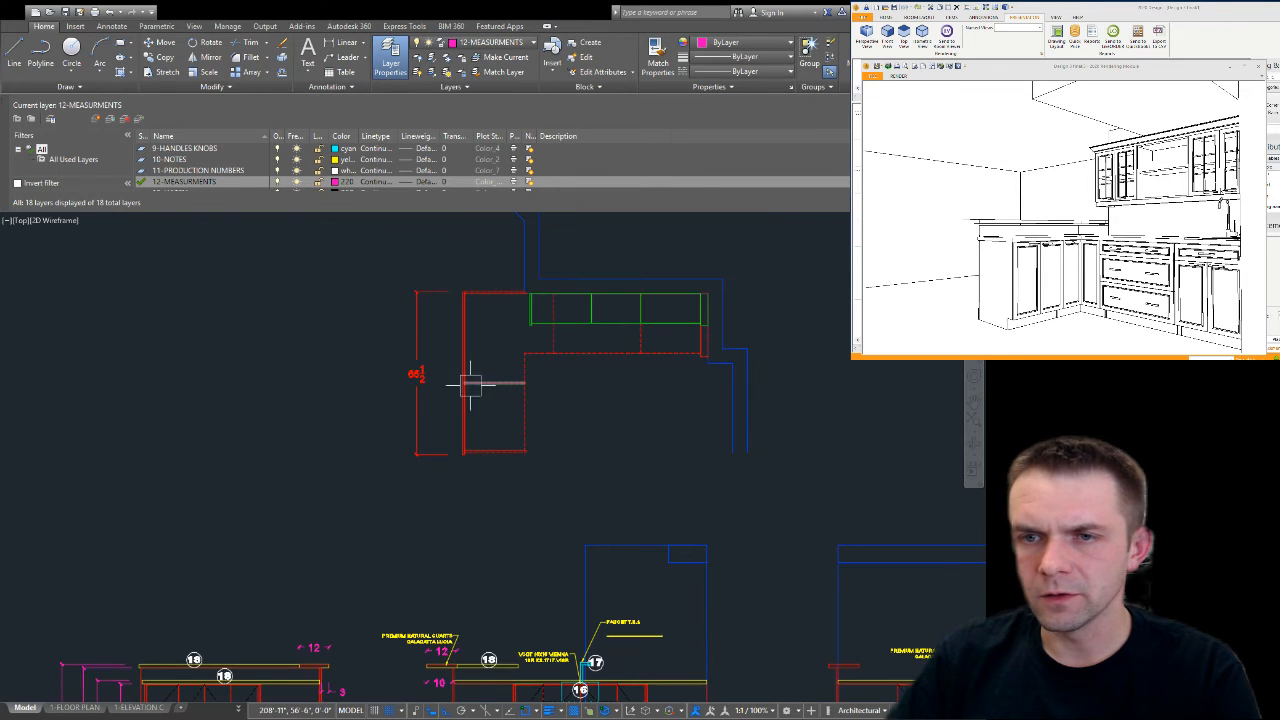
Step: Stretch the free end of the peninsula's back panel, together with its length dimension, outward by 0.5 inch
{"action": "scroll", "coordinate": [432, 374], "scroll_direction": "up", "scroll_amount": 2}
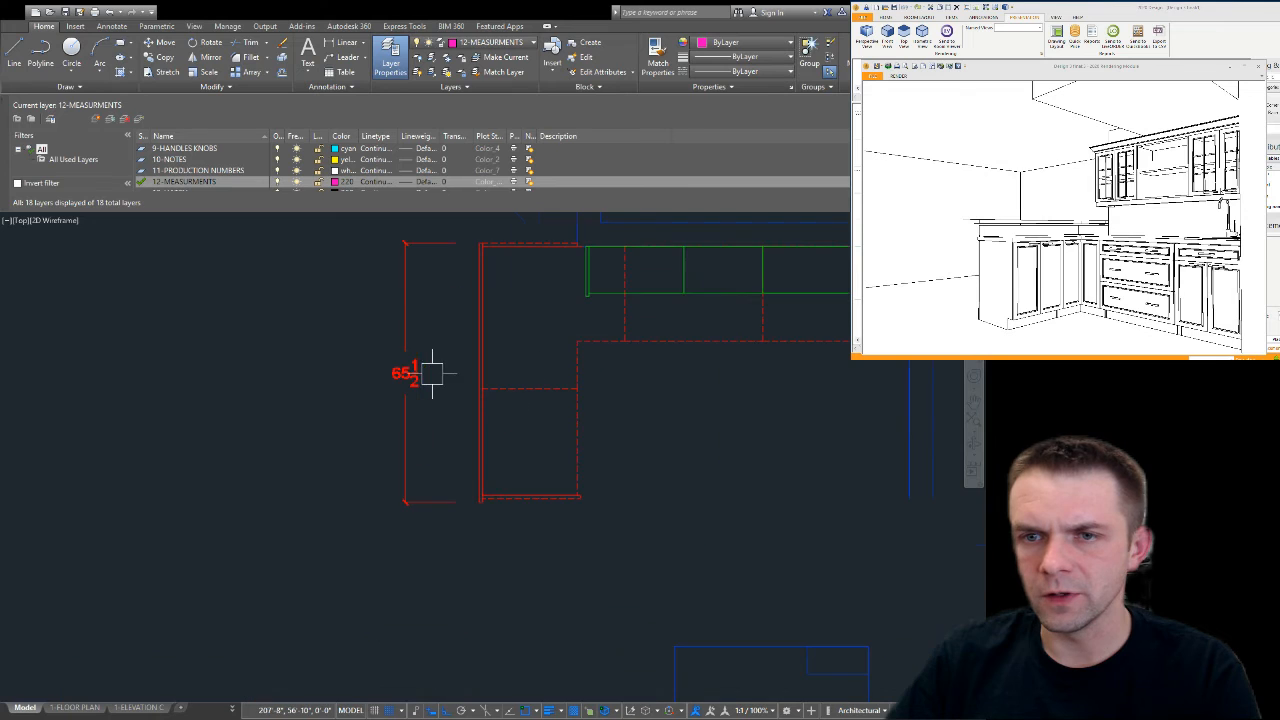
{"action": "scroll", "coordinate": [480, 400], "scroll_direction": "down", "scroll_amount": 2}
{"action": "scroll", "coordinate": [485, 450], "scroll_direction": "up", "scroll_amount": 4}
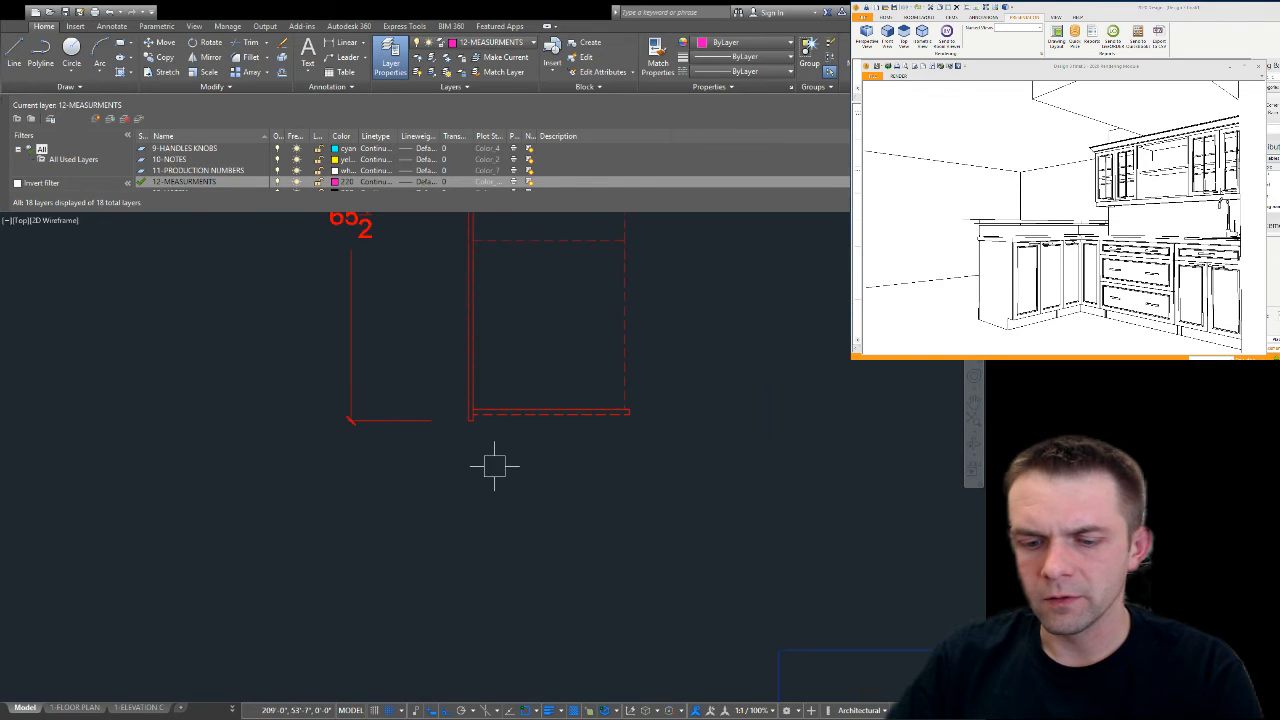
{"action": "key", "text": "s"}
{"action": "key", "text": "space"}
{"action": "left_click", "coordinate": [514, 469]}
{"action": "left_click", "coordinate": [403, 421]}
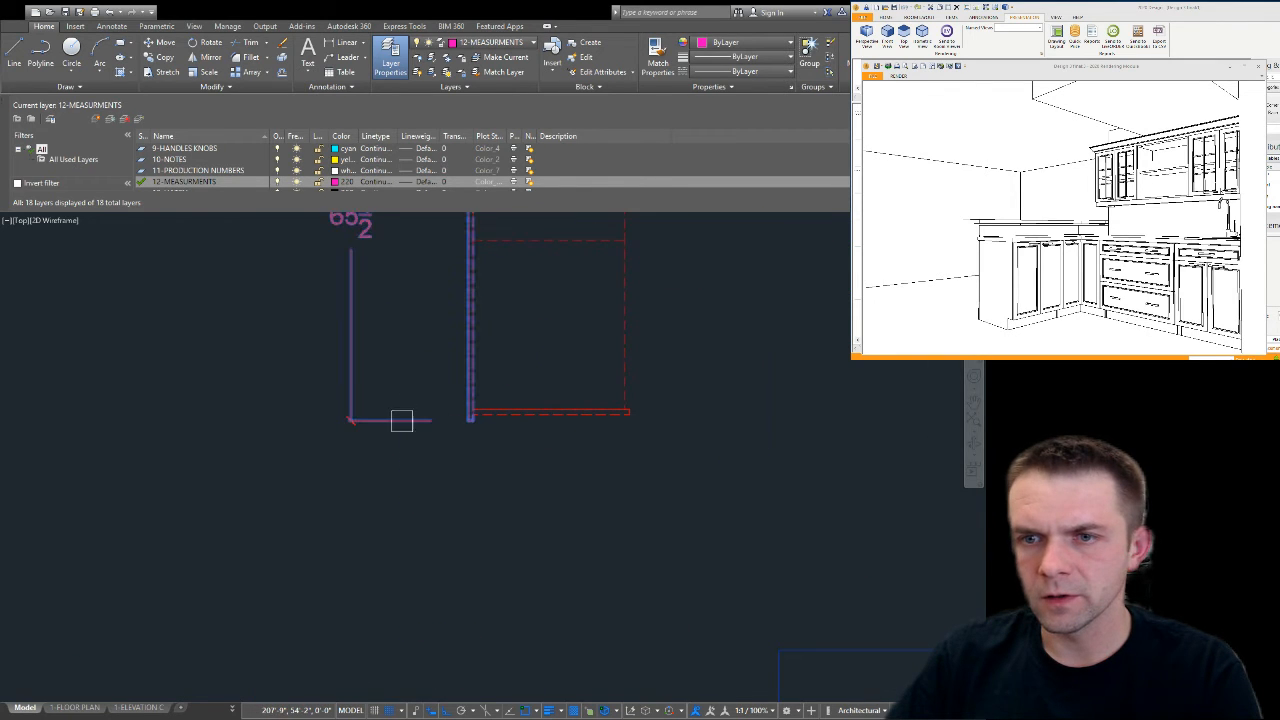
{"action": "key", "text": "space"}
{"action": "left_click", "coordinate": [438, 493]}
{"action": "type", "text": ".5"}
{"action": "key", "text": "space"}
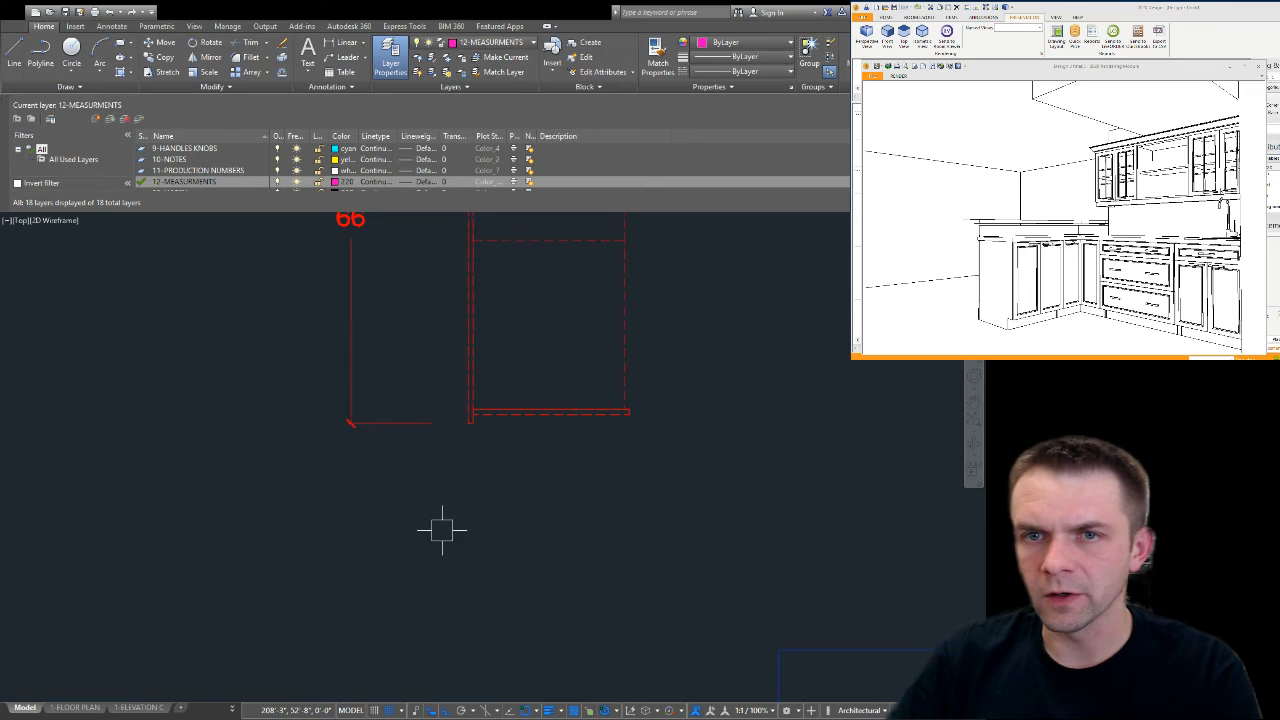
Step: Add horizontal dimensions below the peninsula in the floor plan, for the end panel's full depth and for the base cabinet's depth
{"action": "scroll", "coordinate": [519, 528], "scroll_direction": "down", "scroll_amount": 4}
{"action": "scroll", "coordinate": [440, 363], "scroll_direction": "up", "scroll_amount": 2}
{"action": "scroll", "coordinate": [439, 390], "scroll_direction": "down", "scroll_amount": 2}
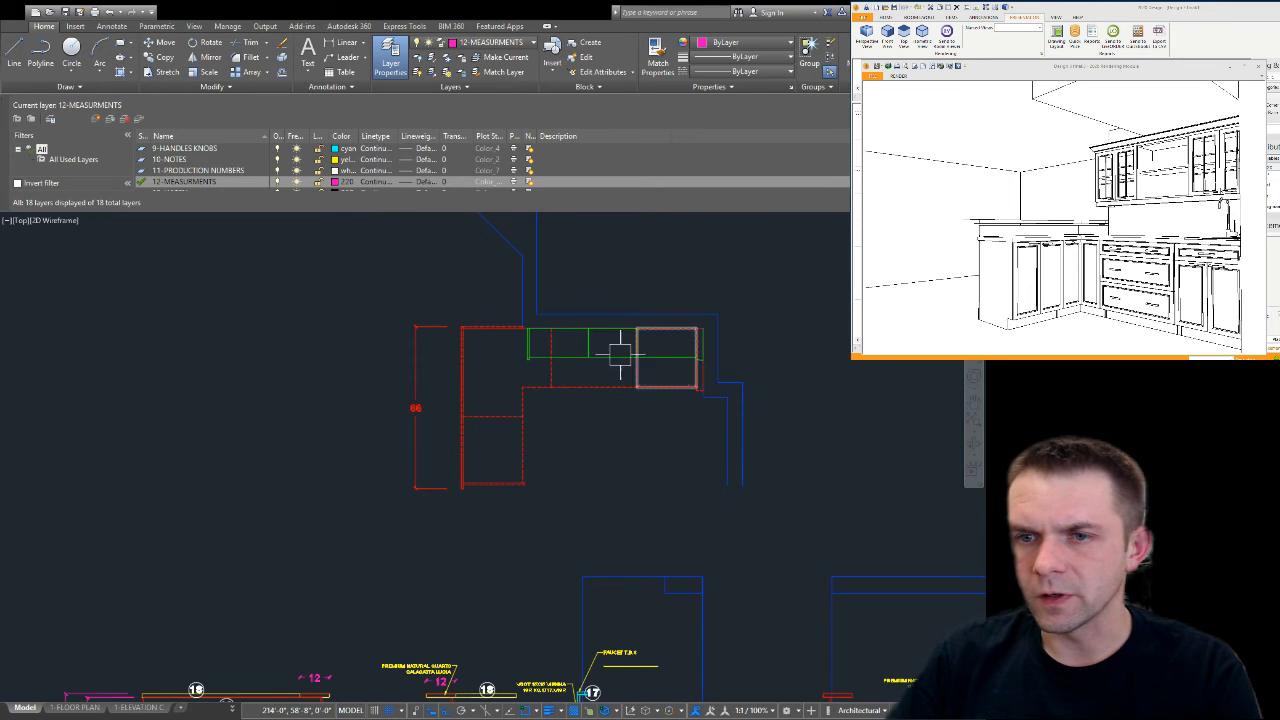
{"action": "scroll", "coordinate": [527, 453], "scroll_direction": "up", "scroll_amount": 4}
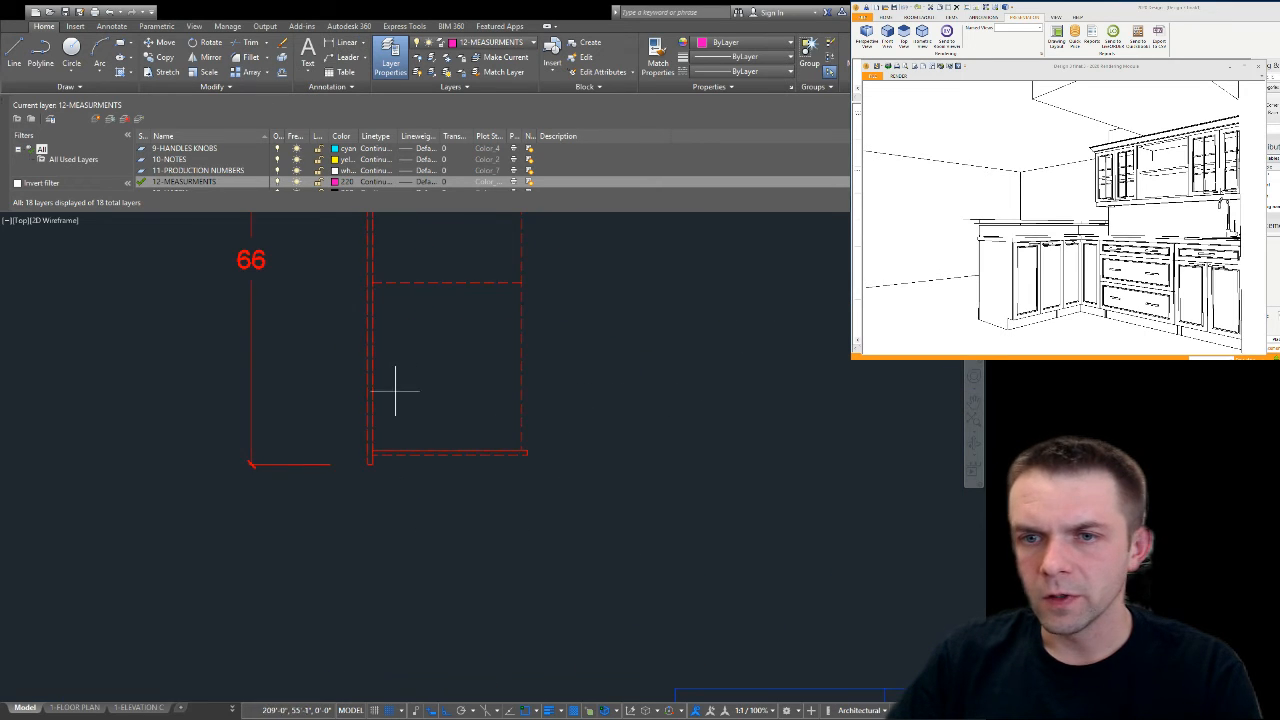
{"action": "left_click", "coordinate": [527, 453]}
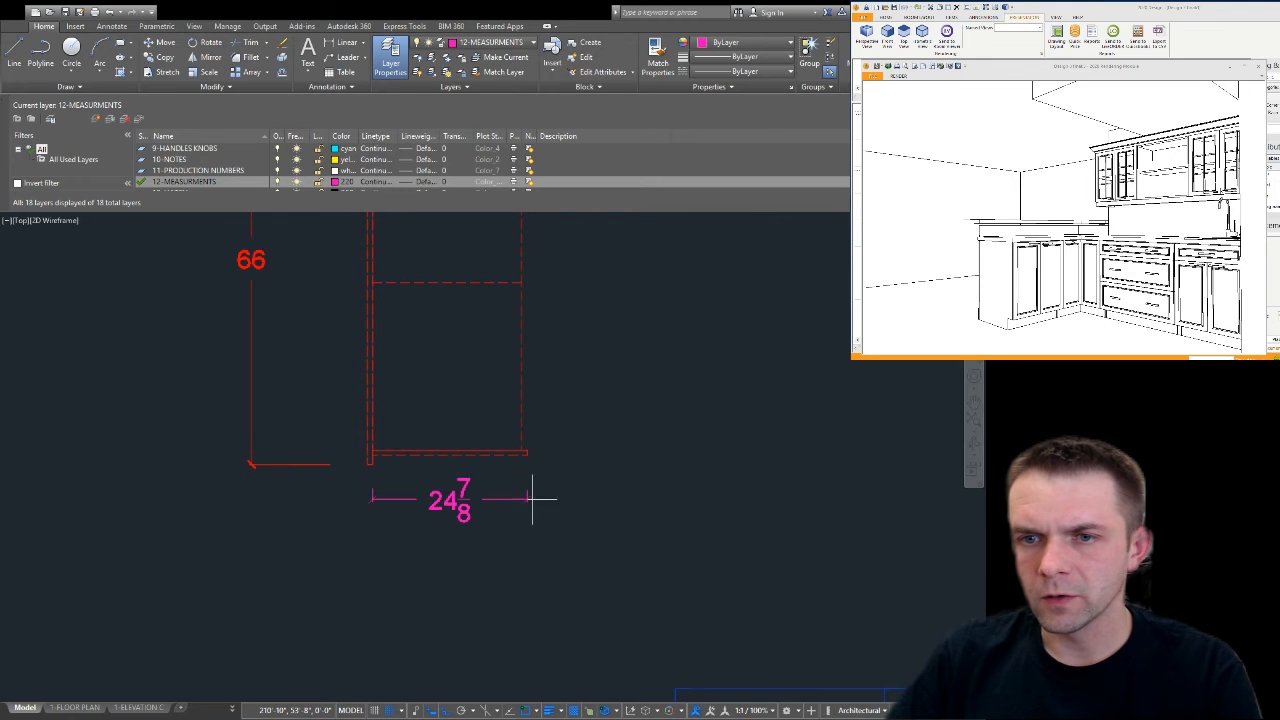
{"action": "left_click", "coordinate": [529, 528]}
{"action": "scroll", "coordinate": [403, 441], "scroll_direction": "up", "scroll_amount": 2}
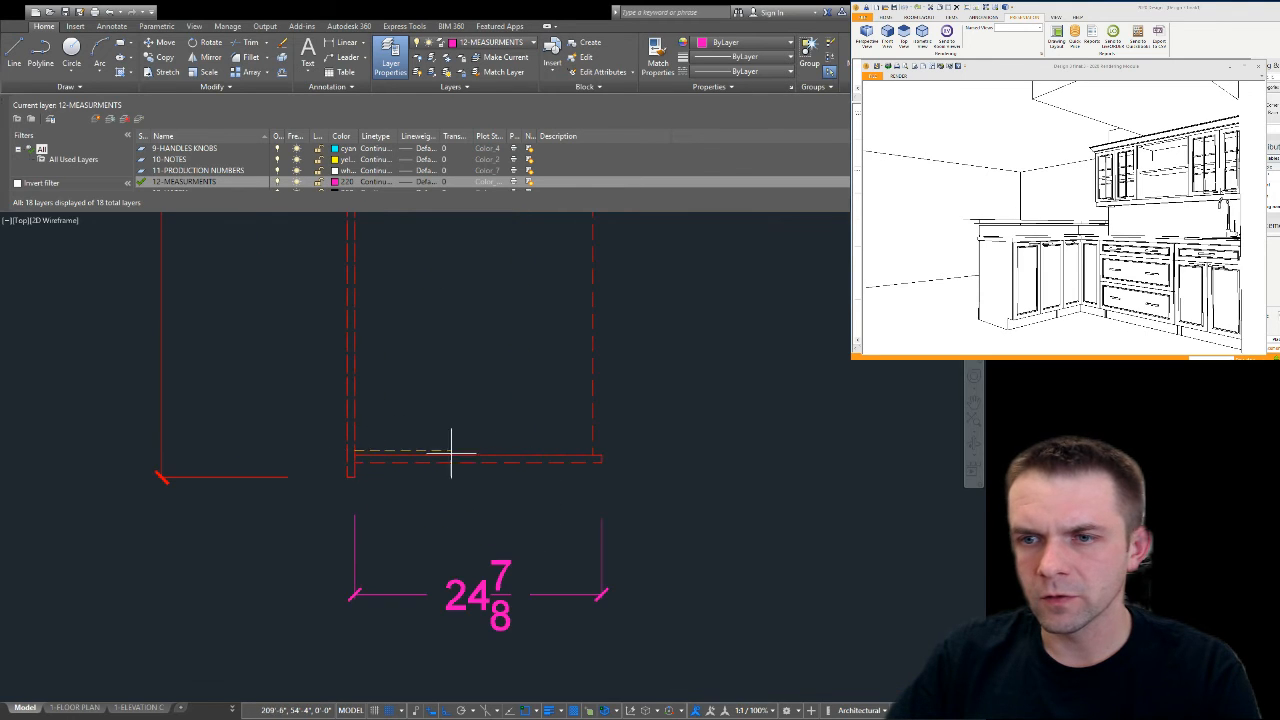
{"action": "left_click", "coordinate": [591, 453]}
{"action": "left_click", "coordinate": [543, 509]}
{"action": "scroll", "coordinate": [494, 534], "scroll_direction": "down", "scroll_amount": 6}
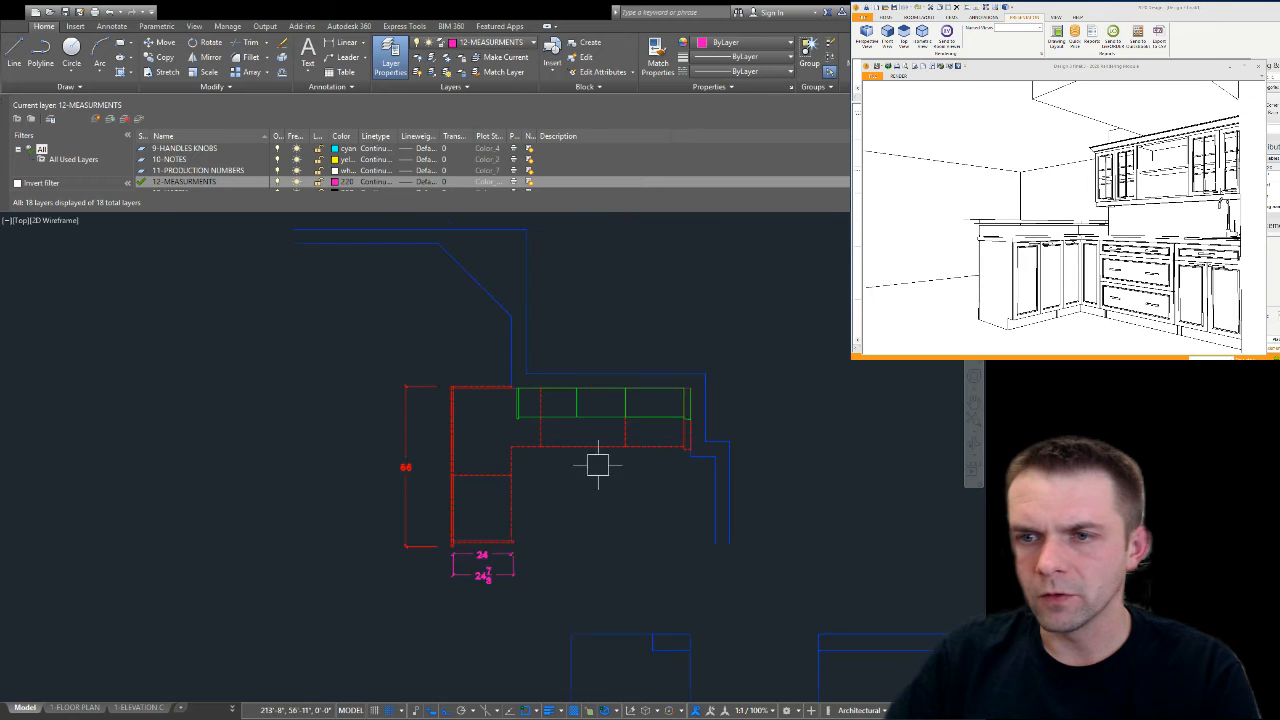
Step: Dimension the depth of the upper filler's wall-side edge at the right end of the upper cabinets
{"action": "scroll", "coordinate": [598, 464], "scroll_direction": "up", "scroll_amount": 2}
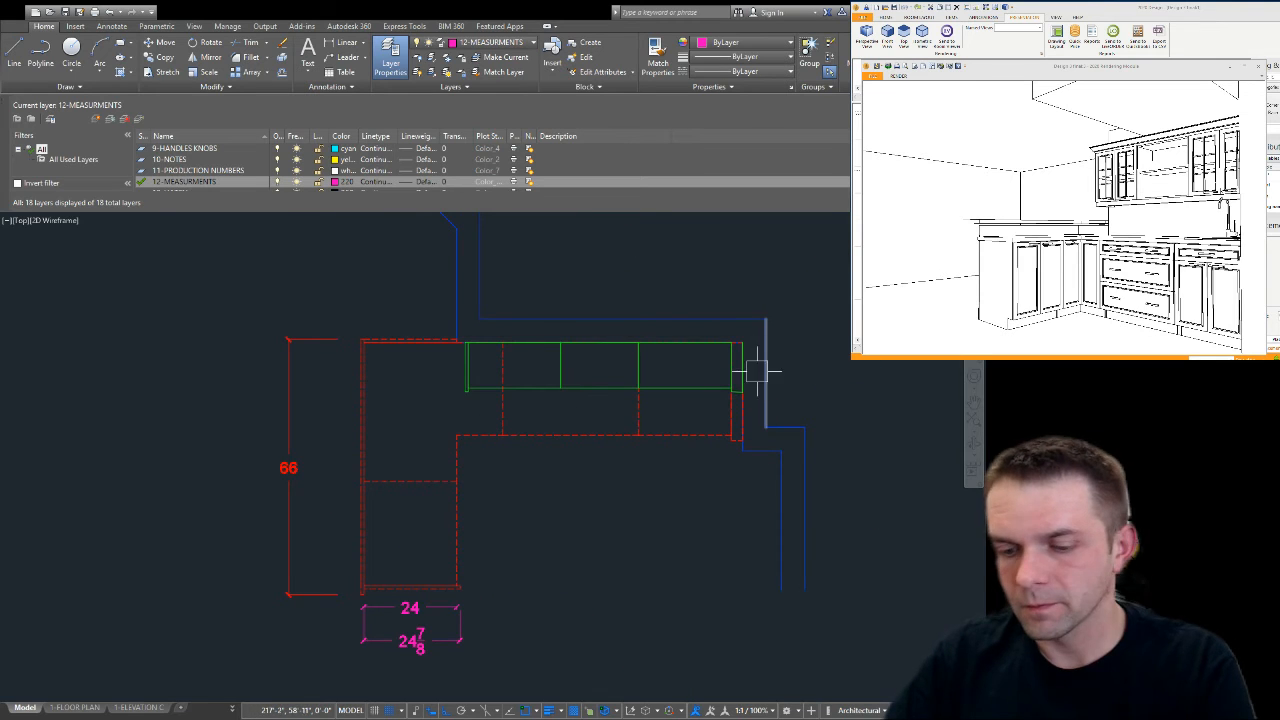
{"action": "scroll", "coordinate": [745, 352], "scroll_direction": "up", "scroll_amount": 2}
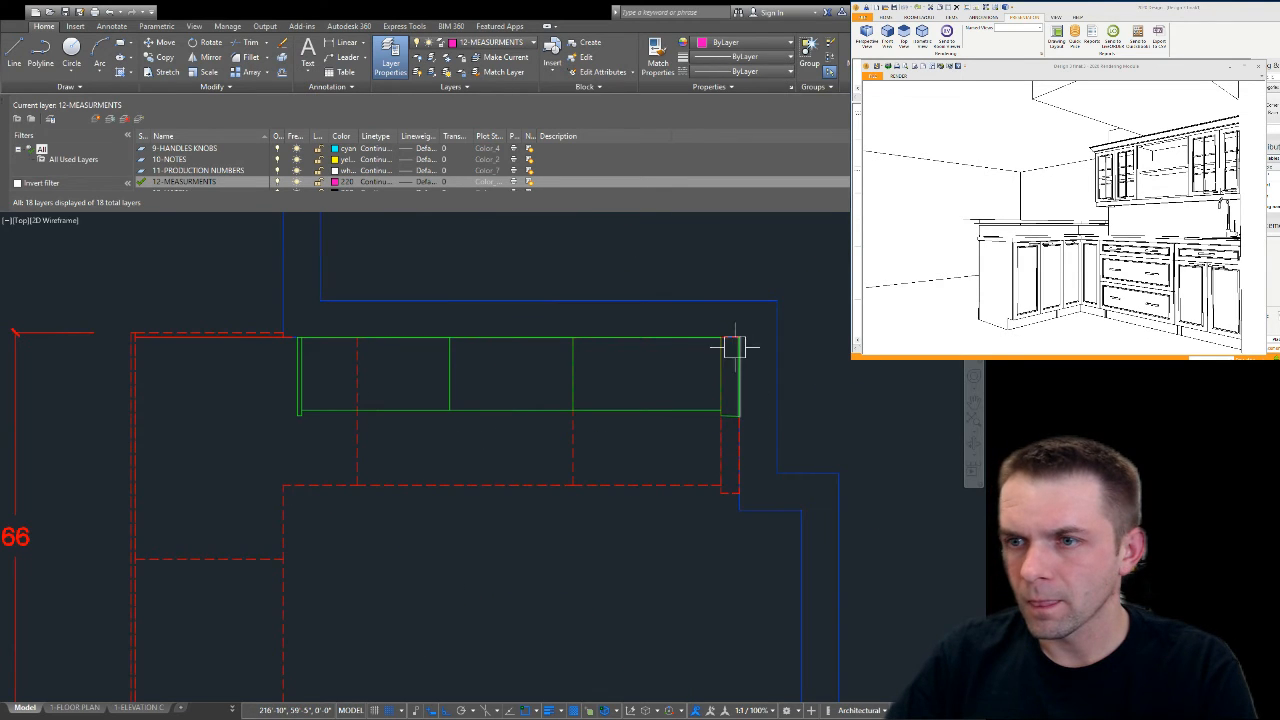
{"action": "left_click", "coordinate": [739, 415]}
{"action": "key", "text": "Escape"}
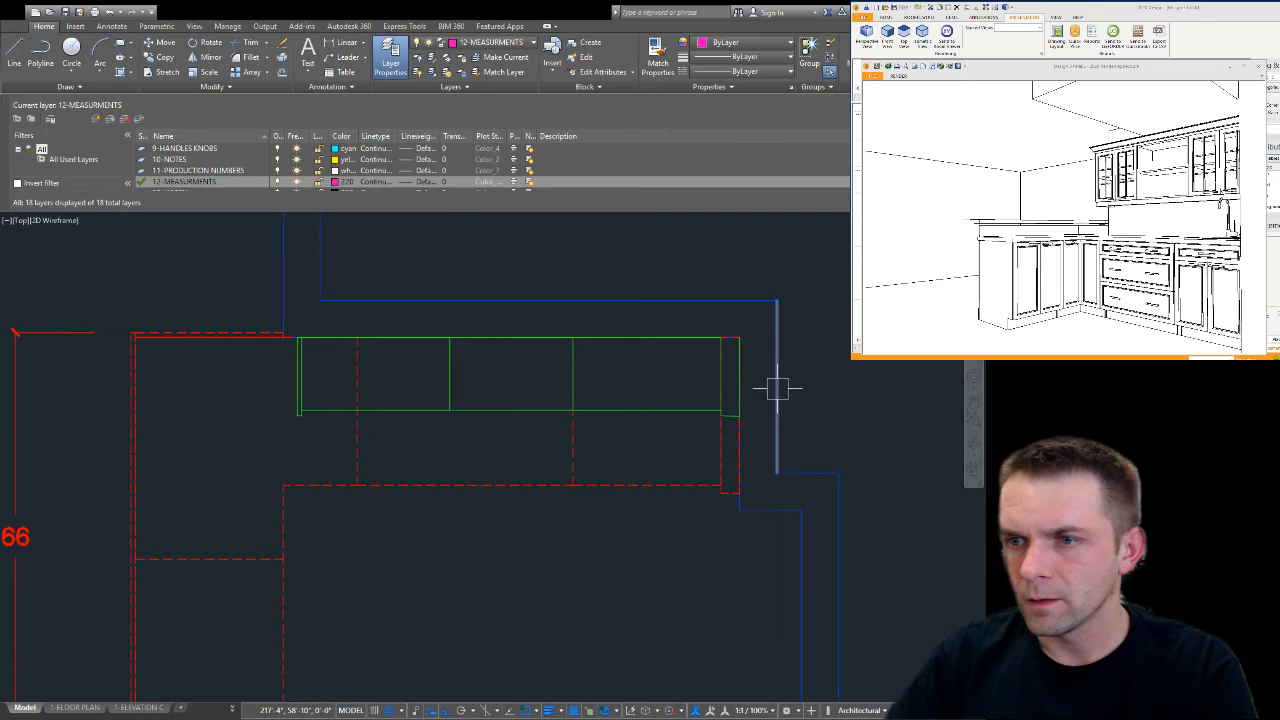
{"action": "left_click", "coordinate": [739, 337]}
{"action": "left_click", "coordinate": [739, 415]}
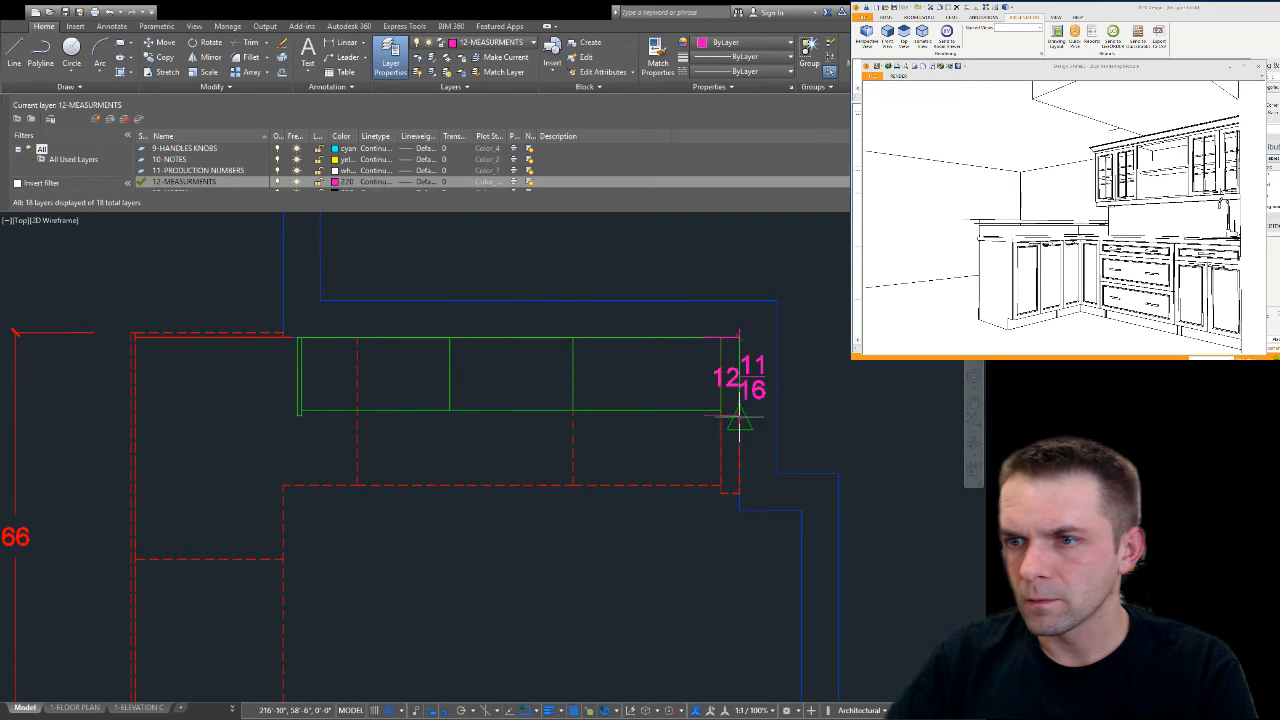
{"action": "left_click", "coordinate": [803, 399]}
Step: Delete the slanted front line of the upper filler in the floor plan
{"action": "scroll", "coordinate": [803, 399], "scroll_direction": "up", "scroll_amount": 10}
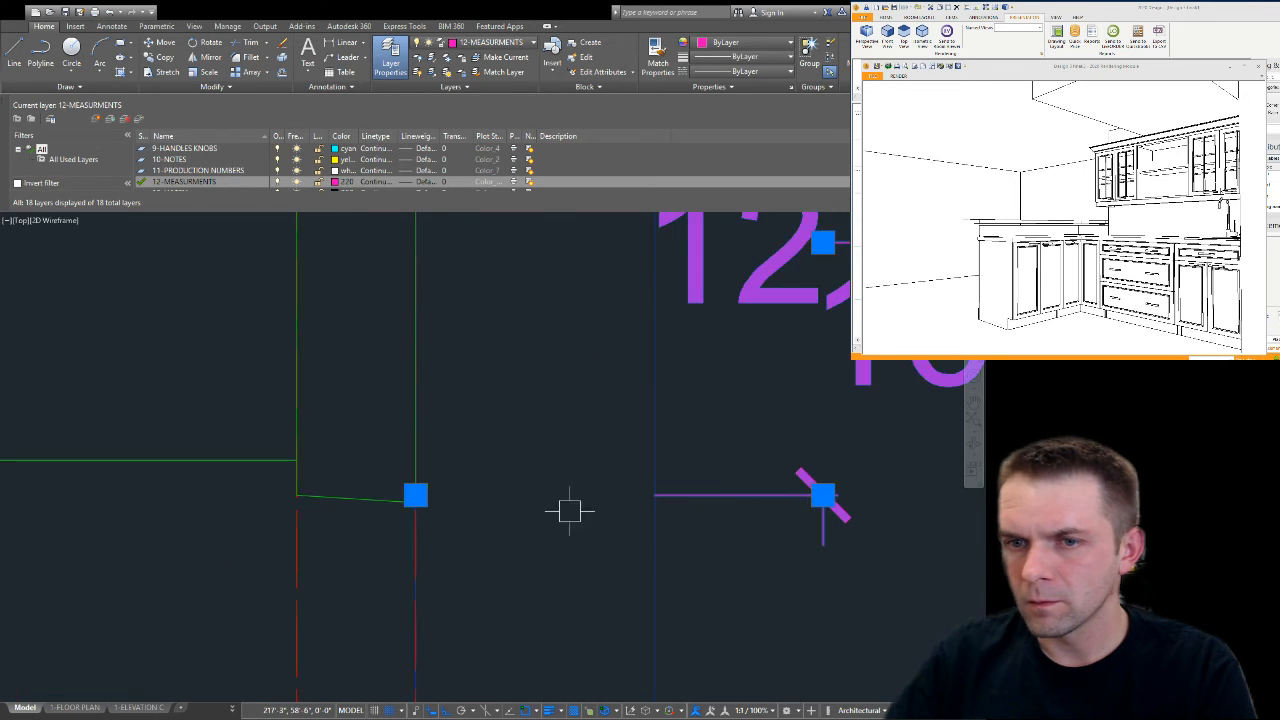
{"action": "left_click", "coordinate": [418, 489]}
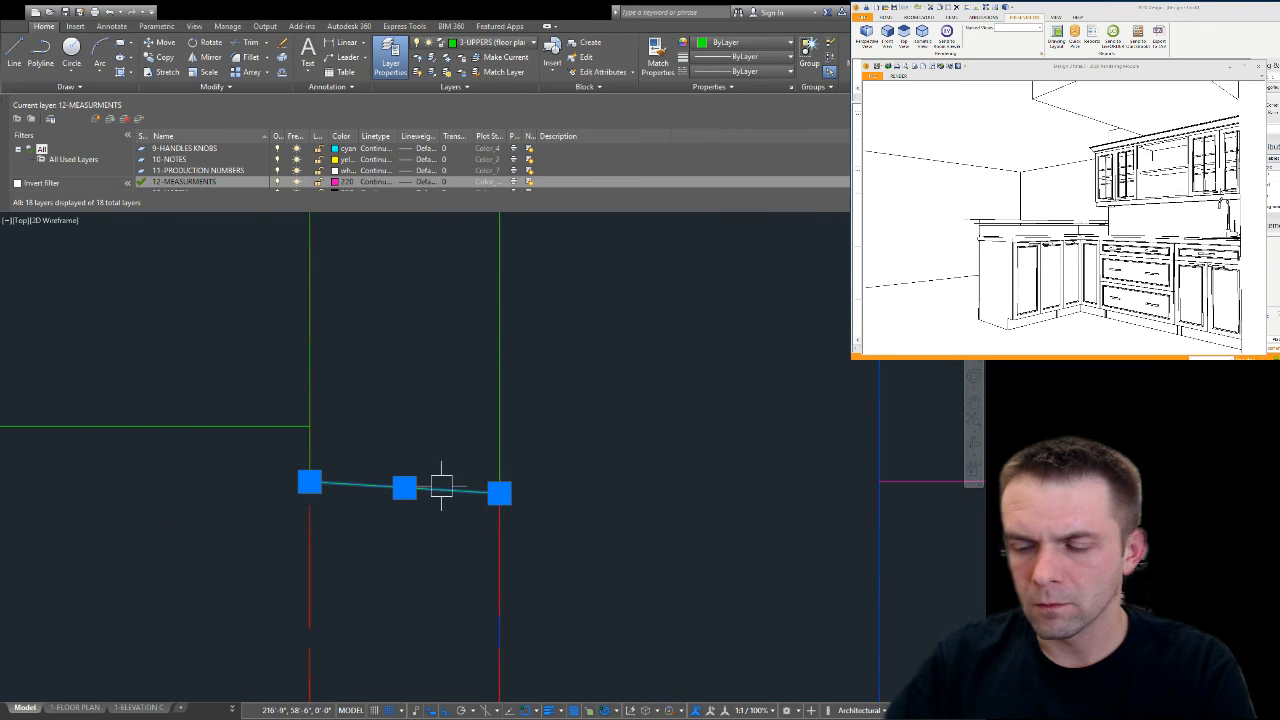
{"action": "key", "text": "Delete"}
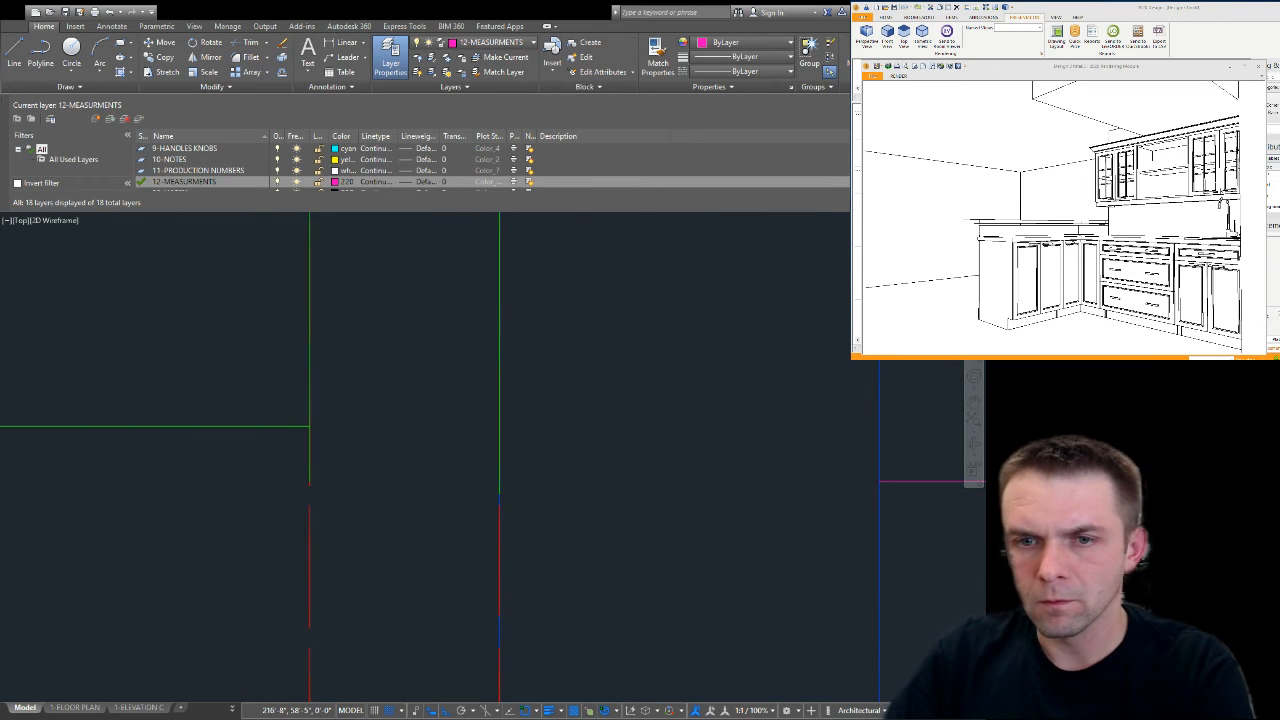
Step: Close the upper filler with a straight front line and shorten its green wall-side edge to meet it
{"action": "left_click", "coordinate": [501, 488]}
{"action": "scroll", "coordinate": [499, 490], "scroll_direction": "up", "scroll_amount": 3}
{"action": "left_click", "coordinate": [494, 504]}
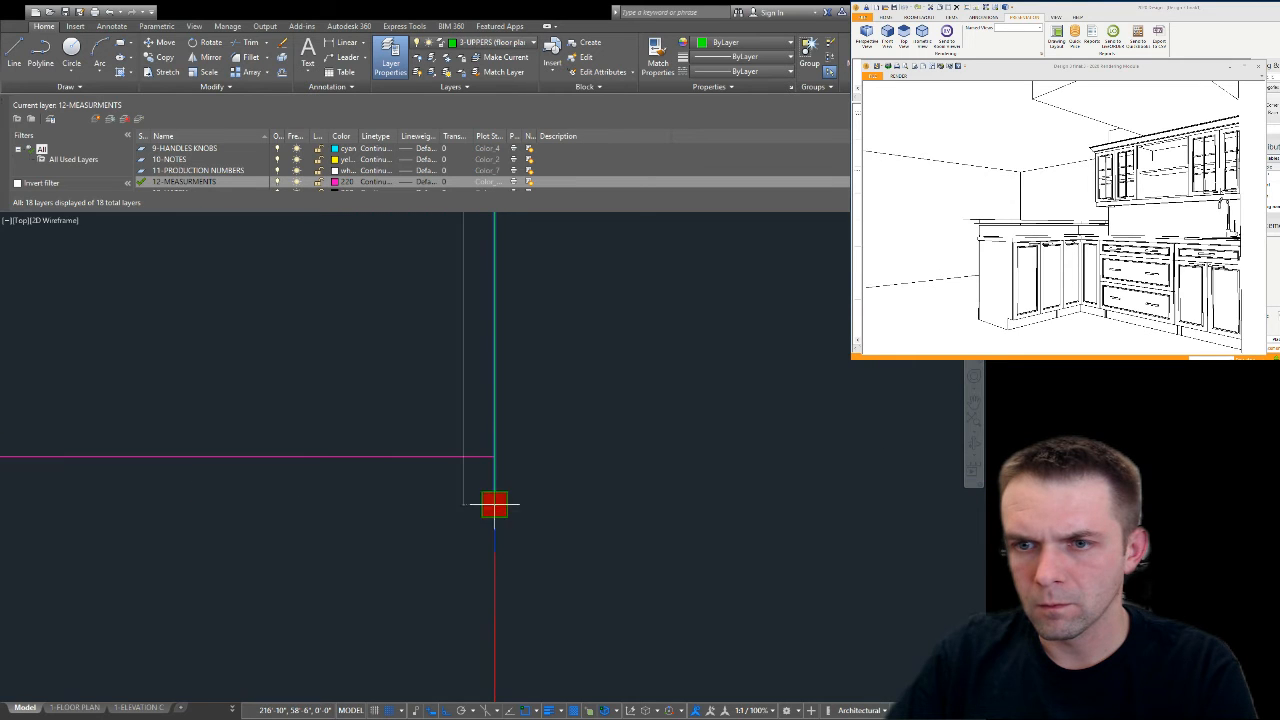
{"action": "left_click", "coordinate": [494, 457]}
{"action": "scroll", "coordinate": [358, 510], "scroll_direction": "down", "scroll_amount": 5}
{"action": "key", "text": "Escape"}
{"action": "left_click", "coordinate": [509, 466]}
{"action": "scroll", "coordinate": [357, 507], "scroll_direction": "up", "scroll_amount": 10}
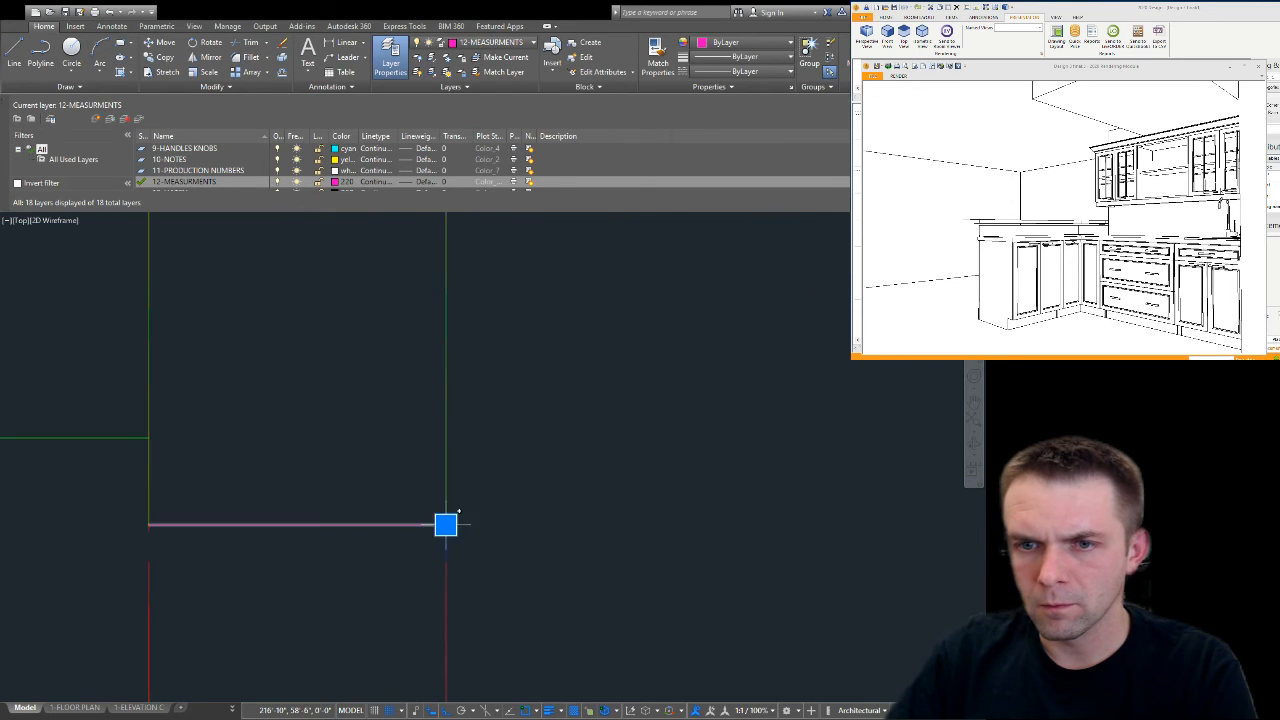
{"action": "scroll", "coordinate": [454, 537], "scroll_direction": "down", "scroll_amount": 10}
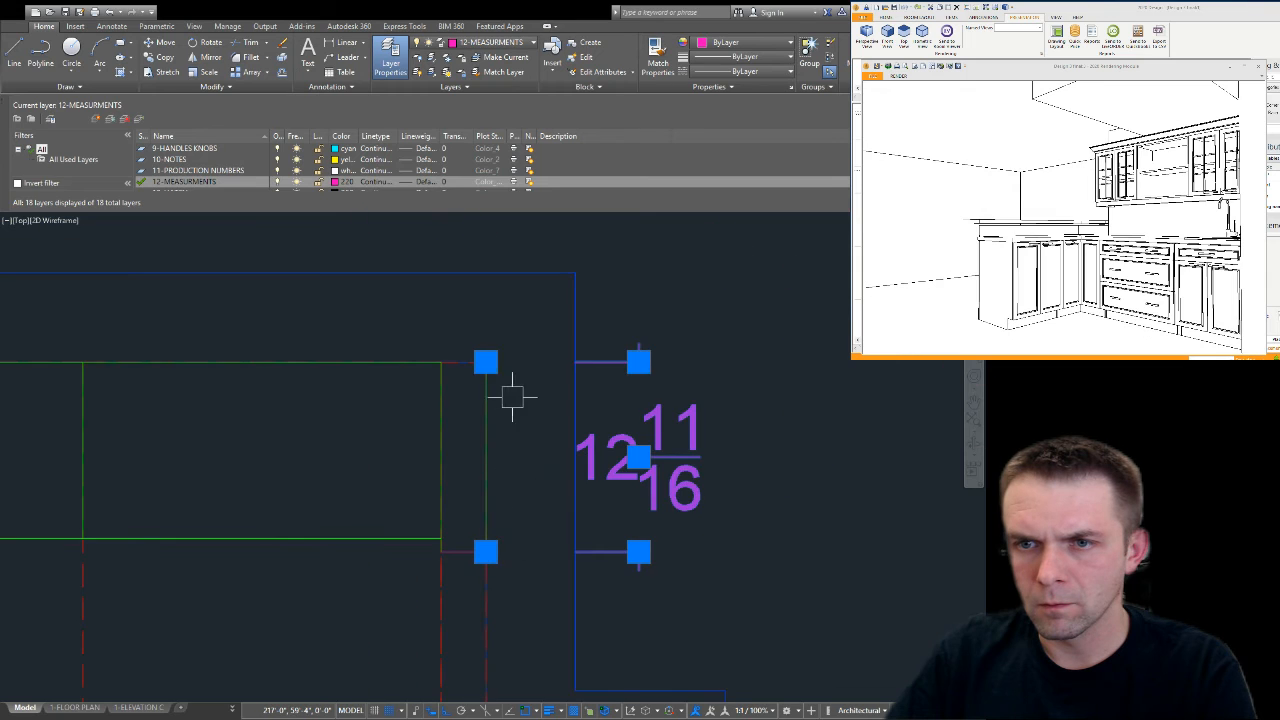
{"action": "key", "text": "Escape"}
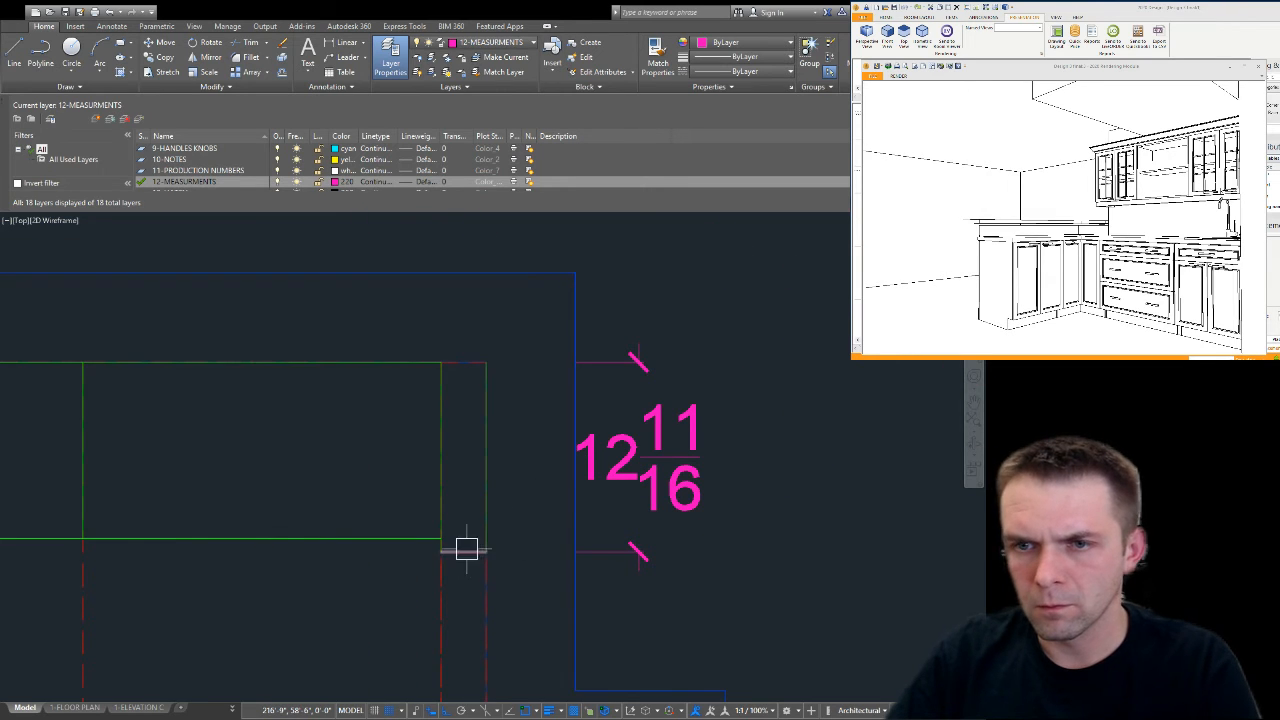
{"action": "type", "text": "l"}
{"action": "key", "text": "Return"}
{"action": "left_click", "coordinate": [486, 362]}
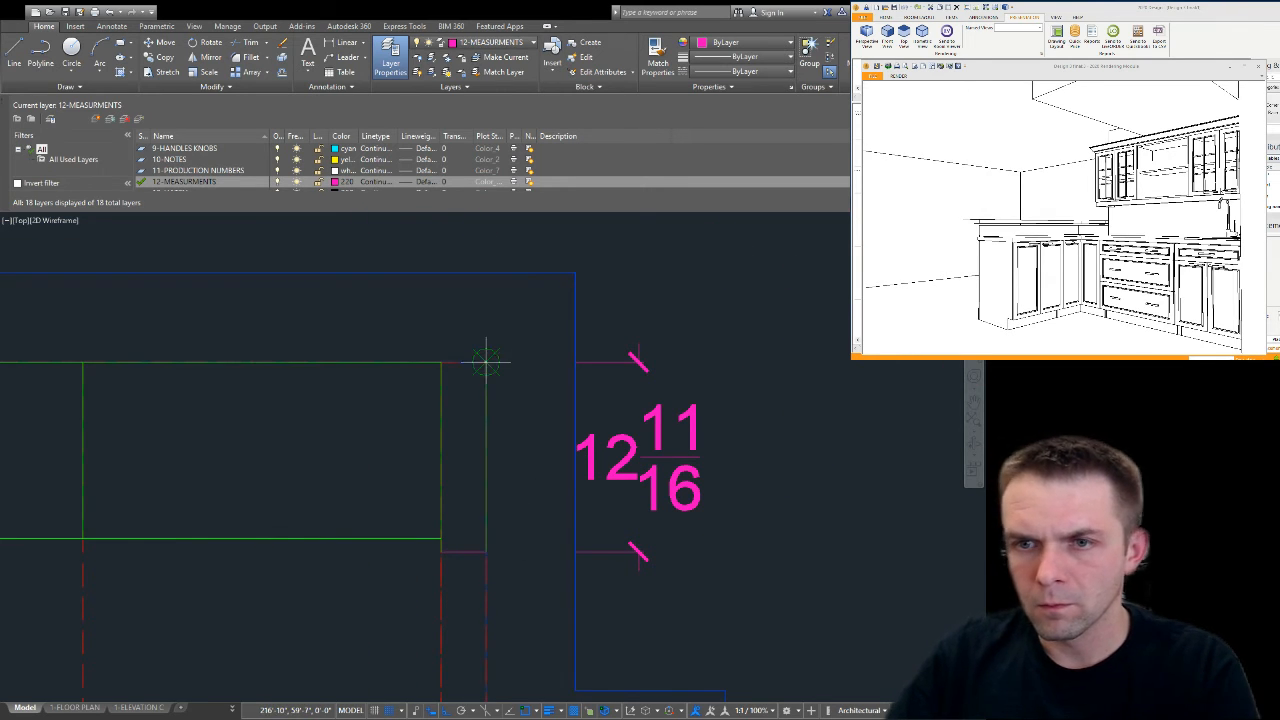
{"action": "key", "text": "Escape"}
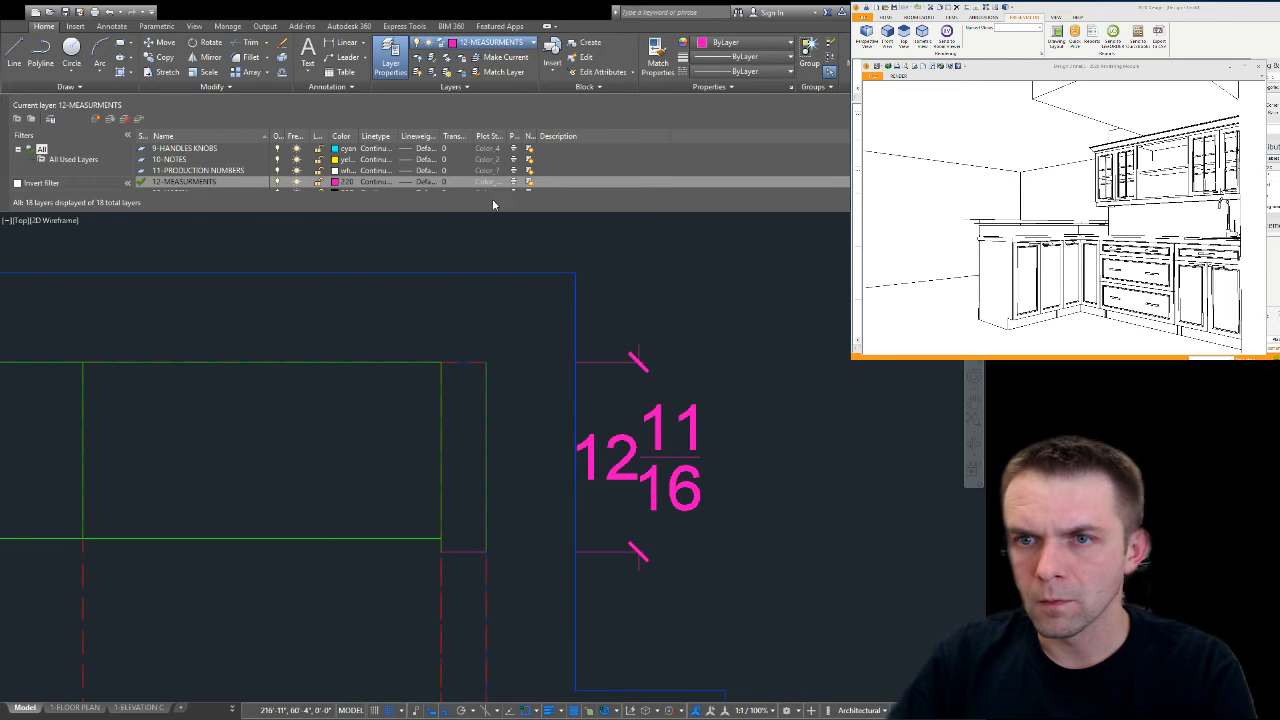
Step: Make 3-UPPERS (floor plan) the current layer and delete the upper filler's green wall-side line
{"action": "left_click", "coordinate": [467, 105]}
{"action": "type", "text": "l"}
{"action": "key", "text": "Return"}
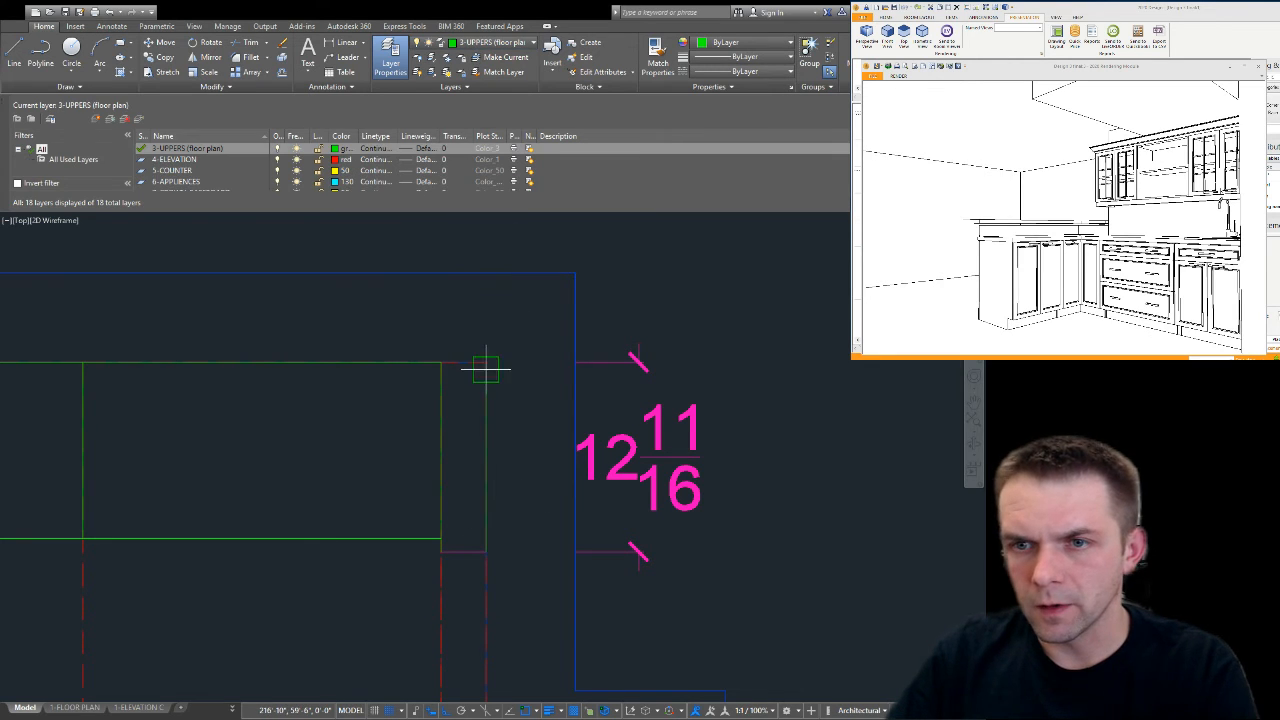
{"action": "left_click", "coordinate": [486, 362]}
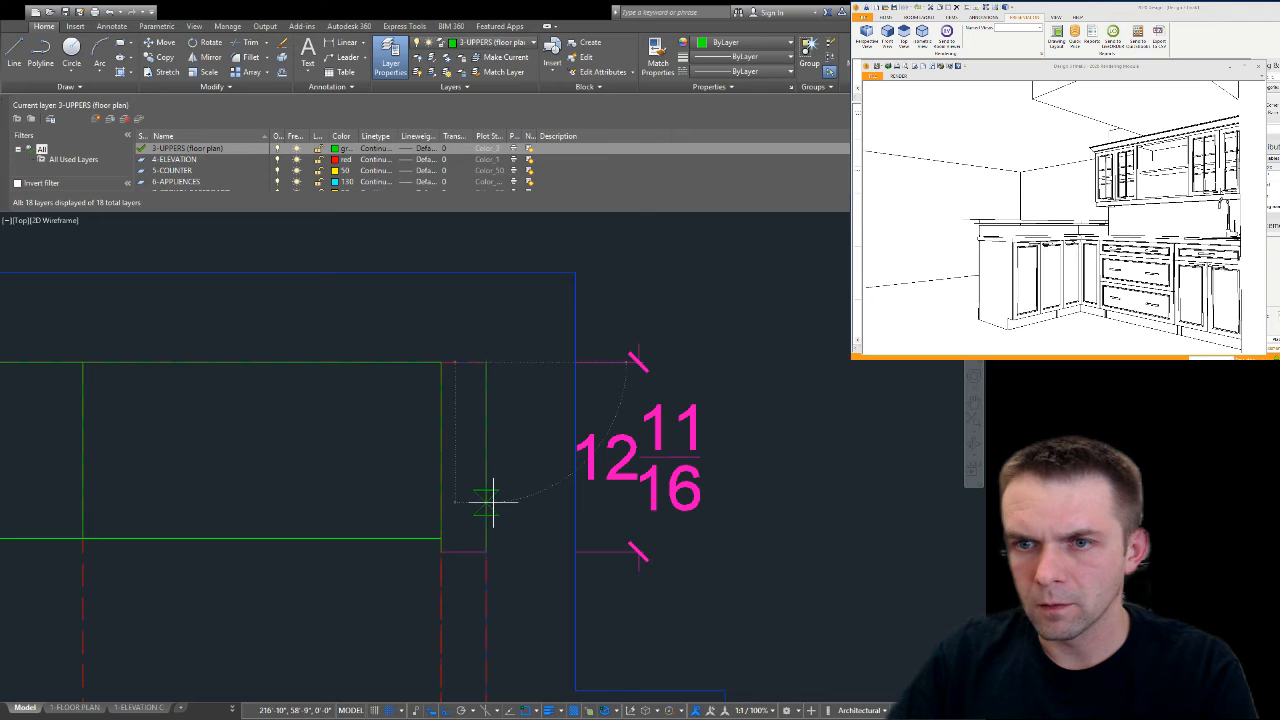
{"action": "key", "text": "Escape"}
{"action": "left_click", "coordinate": [486, 497]}
{"action": "key", "text": "Delete"}
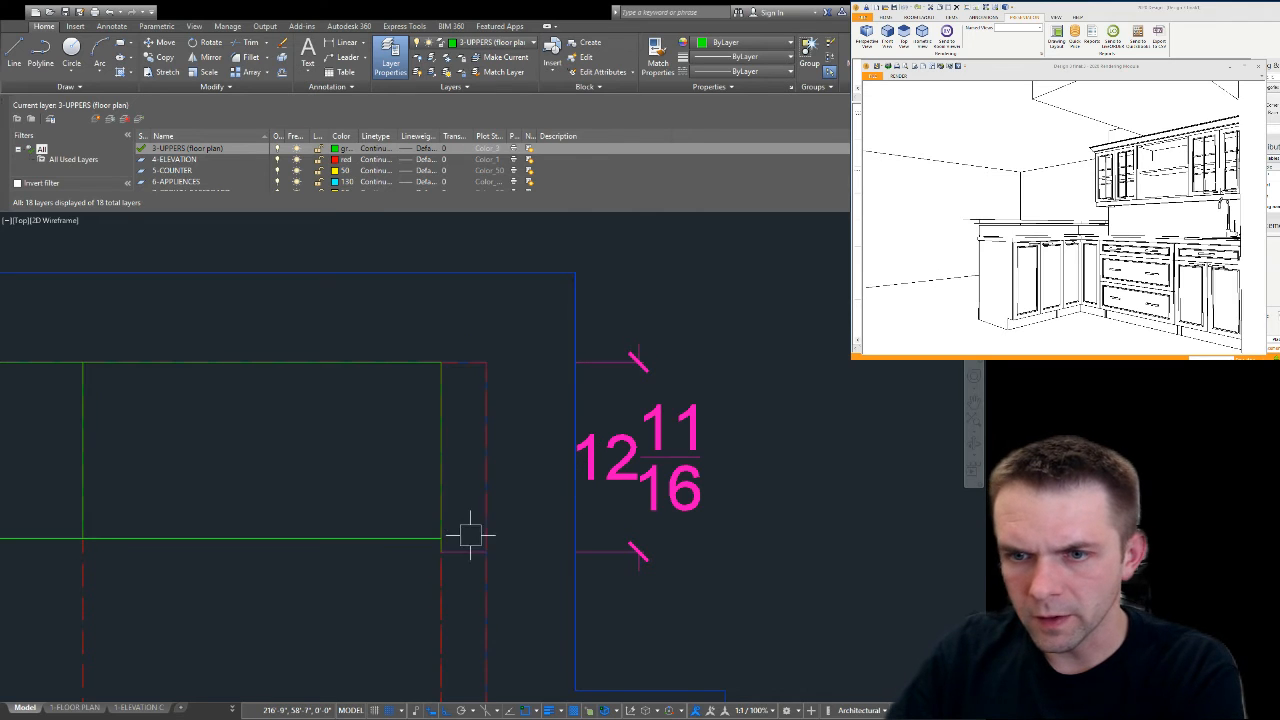
Step: Draw the upper filler's short side segment and straight front edge, from the cabinet's front corner across to the wall side
{"action": "scroll", "coordinate": [441, 545], "scroll_direction": "up", "scroll_amount": 5}
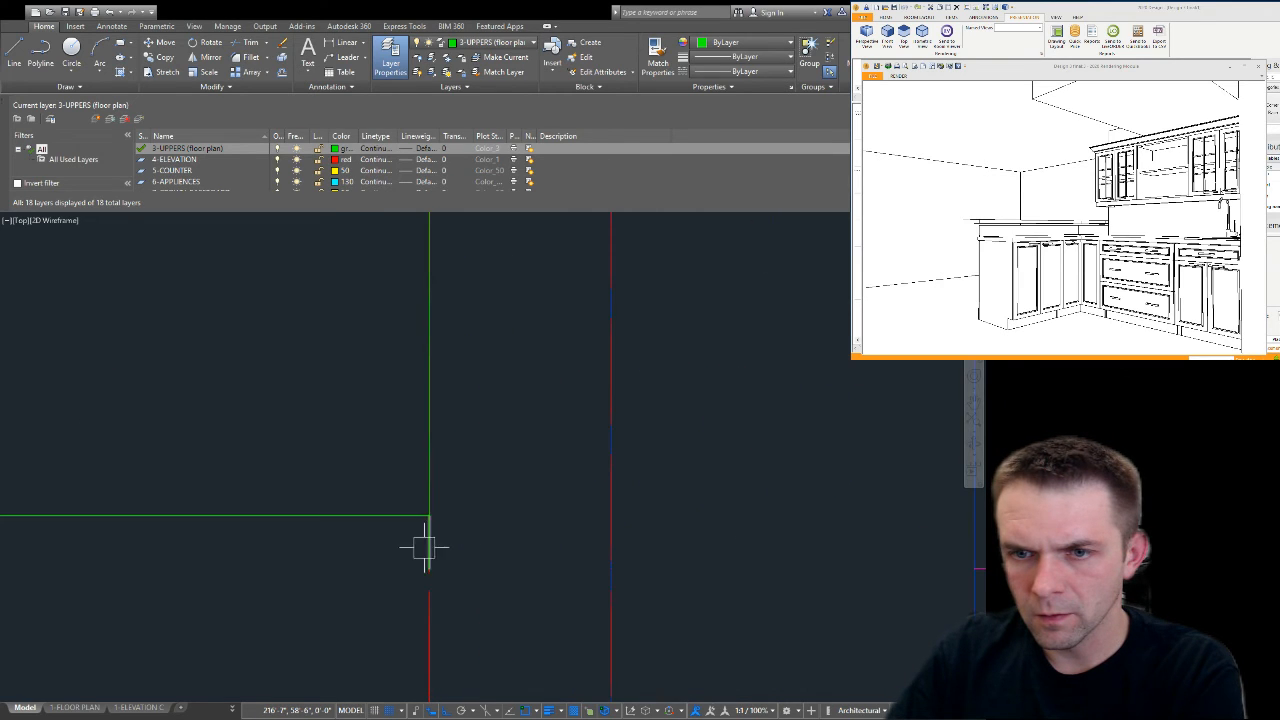
{"action": "type", "text": "l"}
{"action": "key", "text": "Return"}
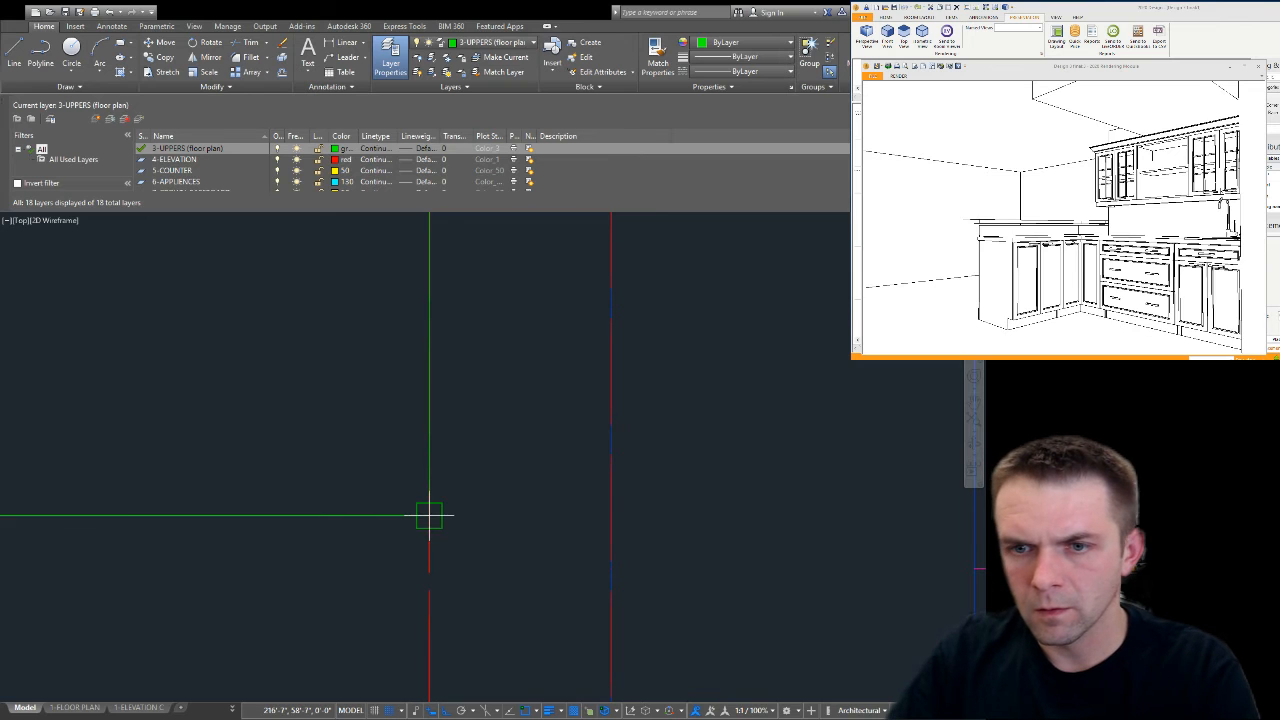
{"action": "left_click", "coordinate": [430, 516]}
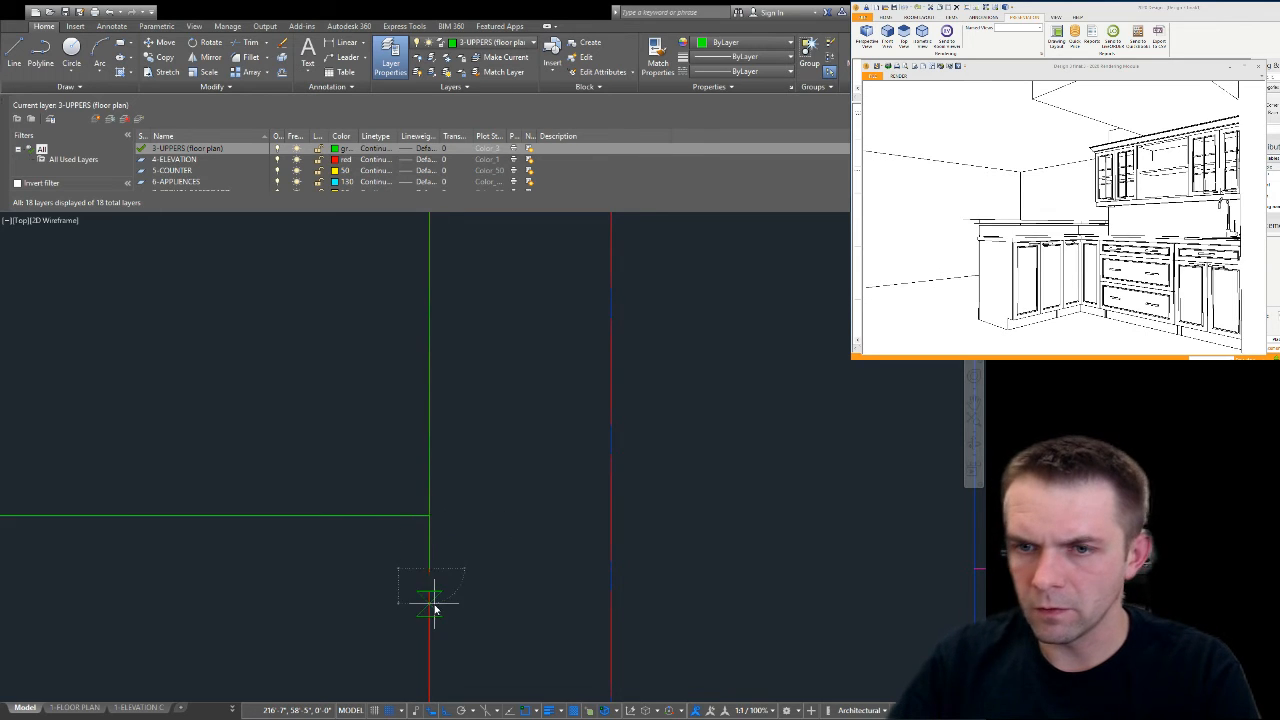
{"action": "left_click", "coordinate": [430, 568]}
{"action": "left_click", "coordinate": [577, 568]}
{"action": "key", "text": "Escape"}
{"action": "scroll", "coordinate": [397, 549], "scroll_direction": "down", "scroll_amount": 3}
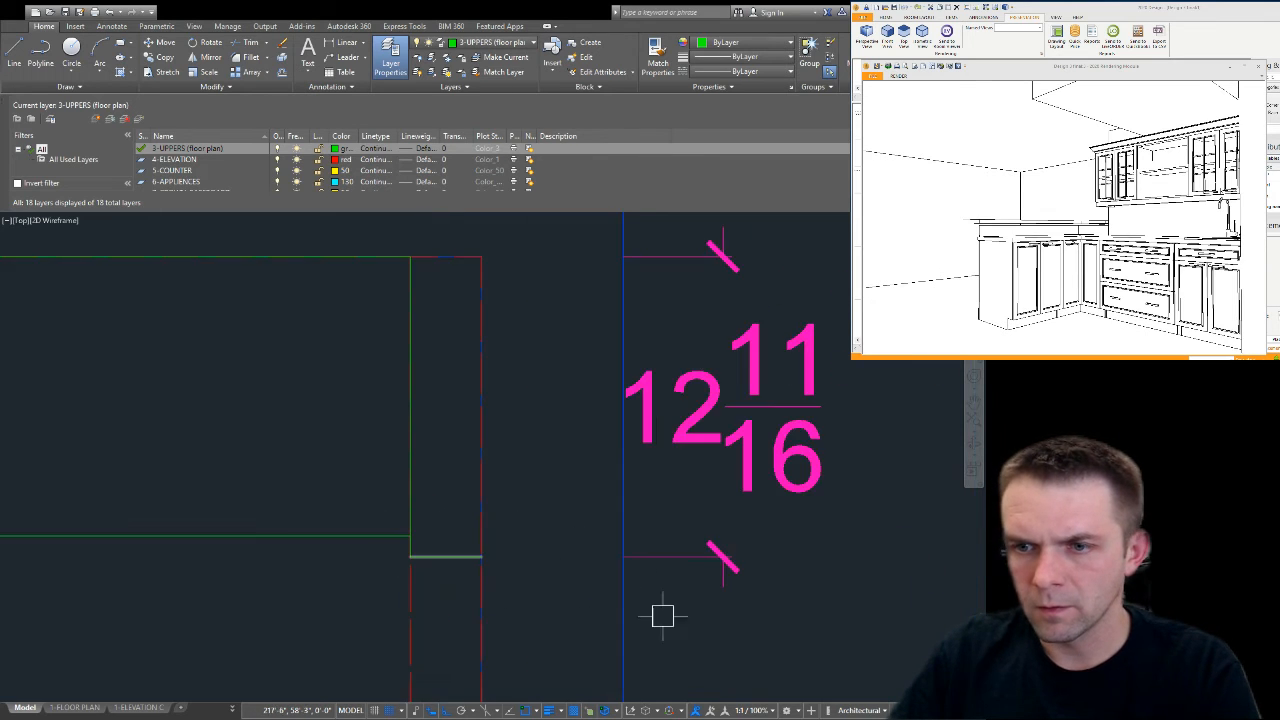
Step: Examine closely whether the filler depth dimension's end points sit on the filler's front and back corners
{"action": "left_click", "coordinate": [709, 586]}
{"action": "left_click", "coordinate": [634, 496]}
{"action": "scroll", "coordinate": [478, 556], "scroll_direction": "up", "scroll_amount": 5}
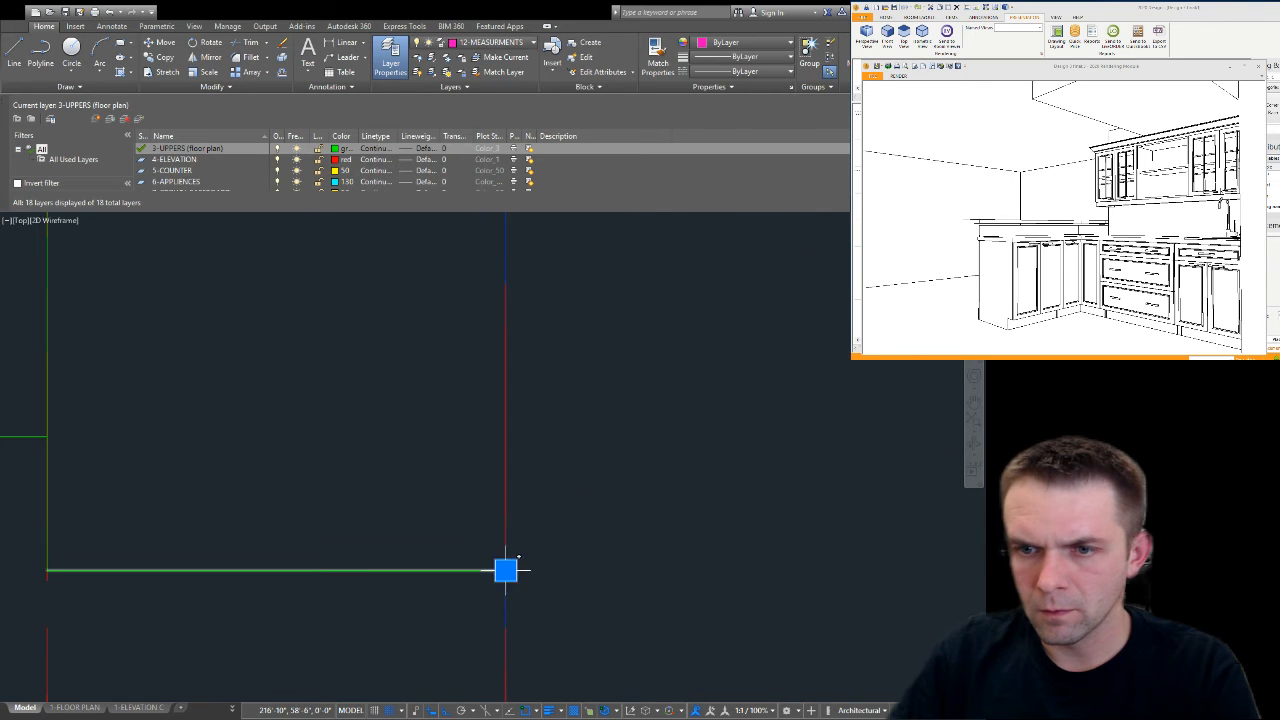
{"action": "scroll", "coordinate": [517, 575], "scroll_direction": "up", "scroll_amount": 6}
{"action": "scroll", "coordinate": [394, 551], "scroll_direction": "up", "scroll_amount": 4}
{"action": "scroll", "coordinate": [561, 636], "scroll_direction": "down", "scroll_amount": 5}
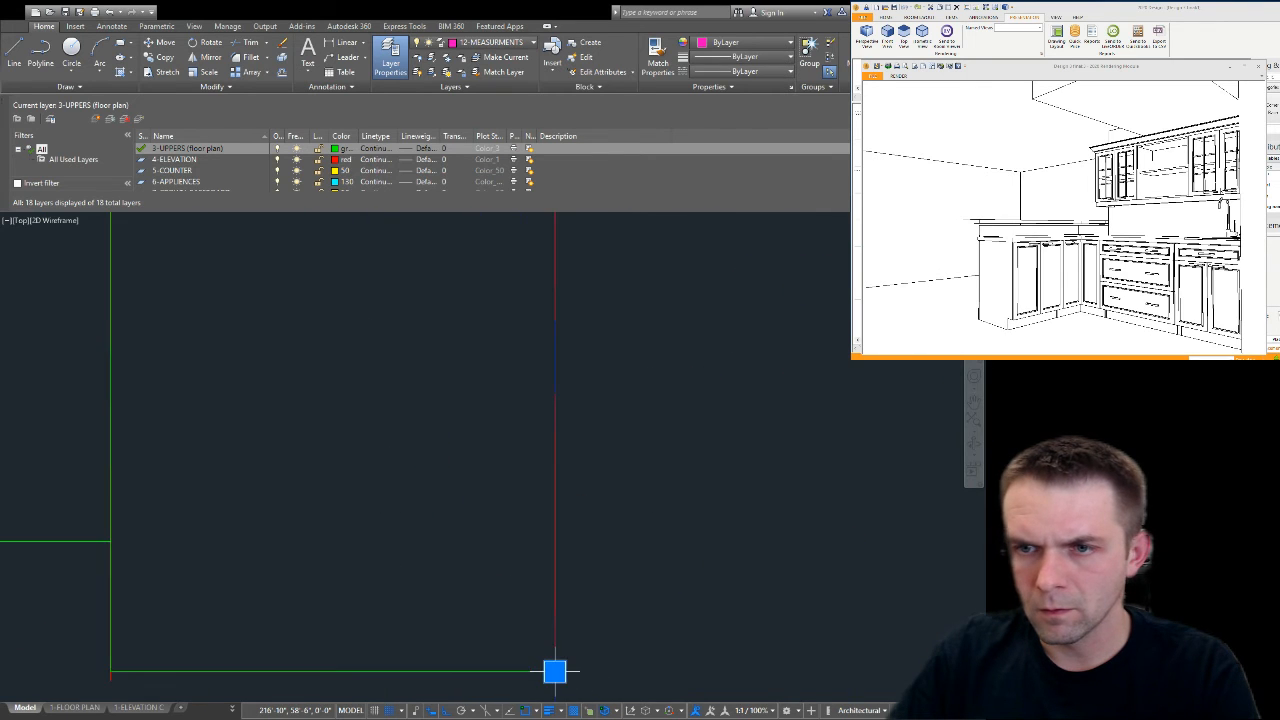
{"action": "scroll", "coordinate": [543, 563], "scroll_direction": "up", "scroll_amount": 6}
{"action": "scroll", "coordinate": [392, 415], "scroll_direction": "up", "scroll_amount": 5}
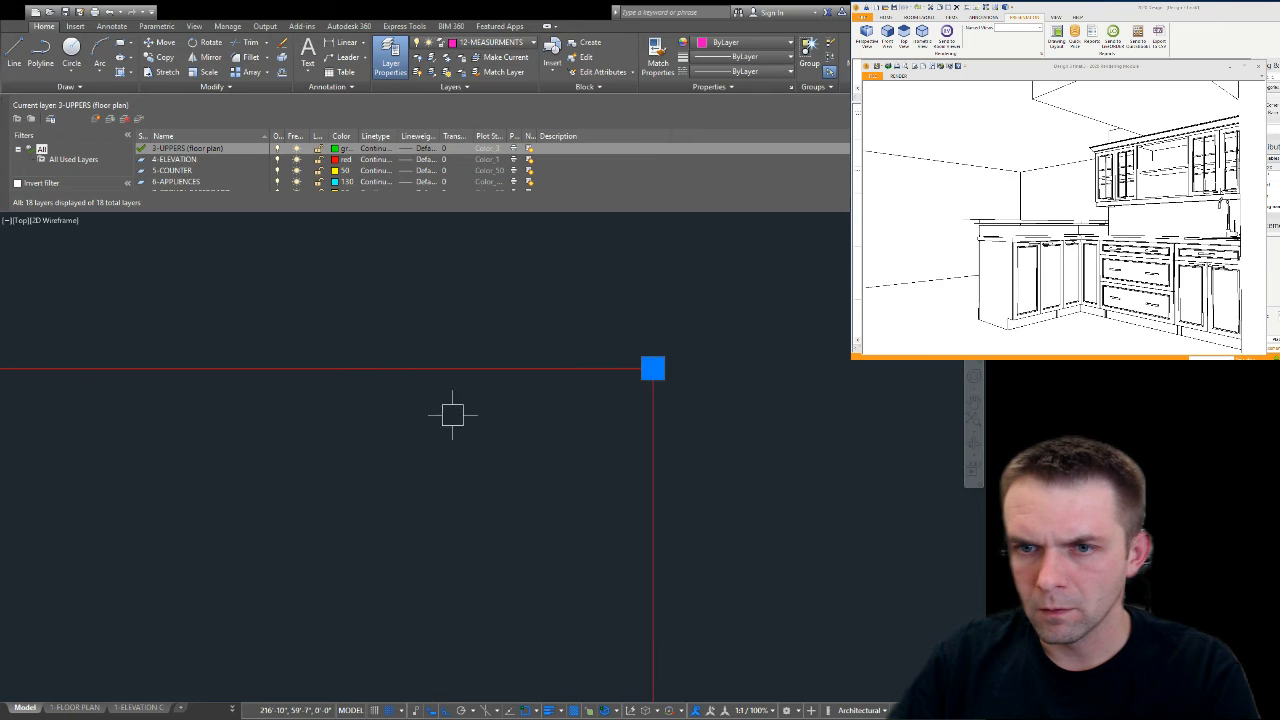
{"action": "scroll", "coordinate": [630, 382], "scroll_direction": "up", "scroll_amount": 3}
{"action": "scroll", "coordinate": [715, 332], "scroll_direction": "down", "scroll_amount": 7}
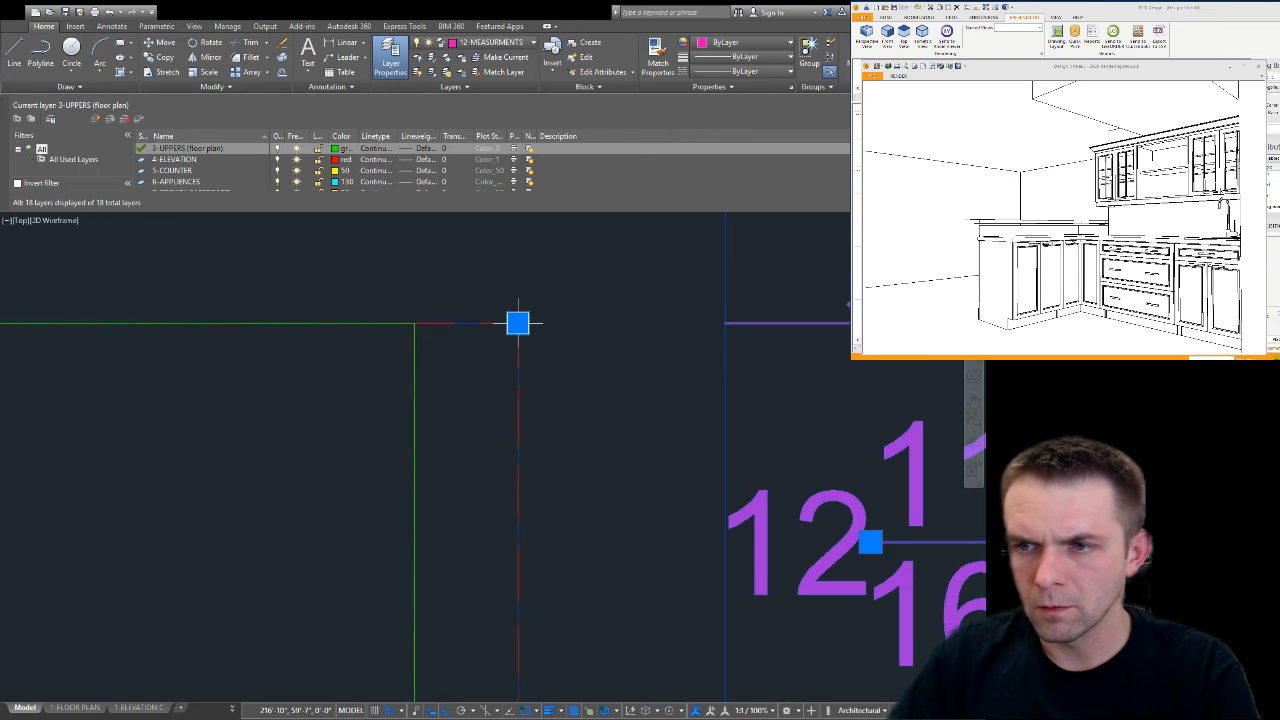
Step: Delete the depth dimension beside the upper filler
{"action": "key", "text": "Escape"}
{"action": "left_click", "coordinate": [690, 410]}
{"action": "key", "text": "Delete"}
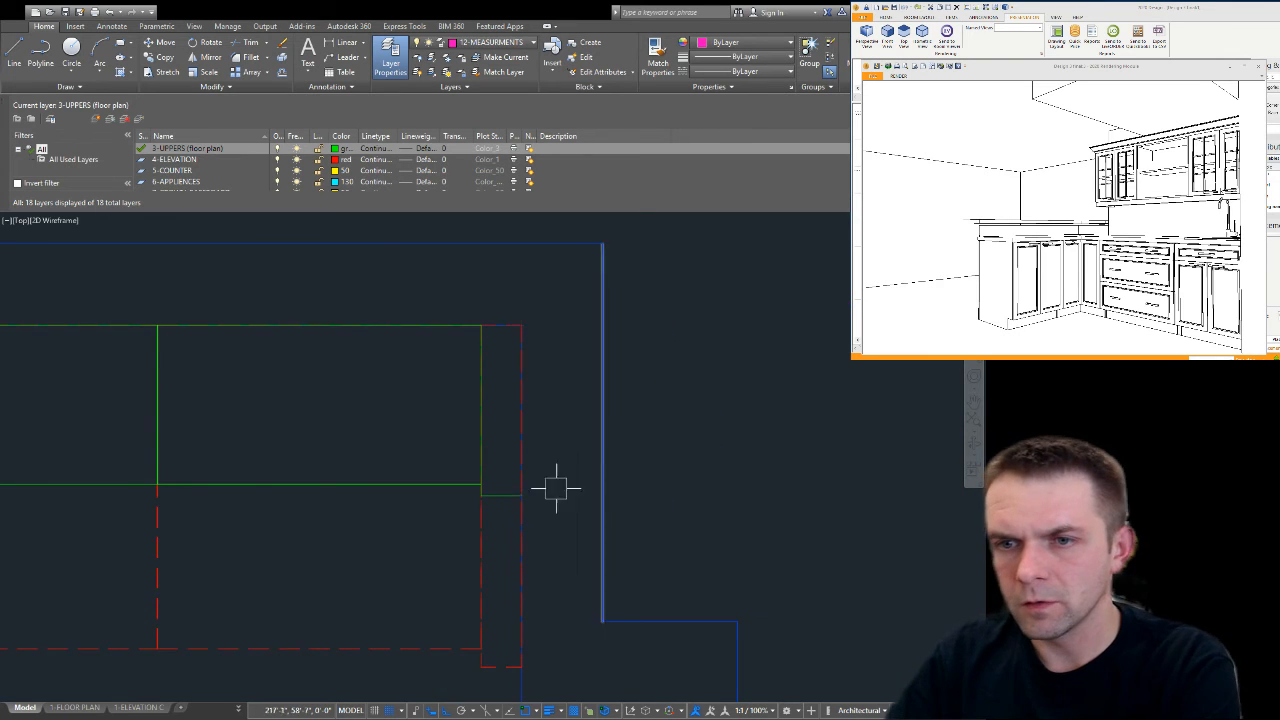
Step: Draw the upper filler's wall-side line from its back corner toward the front, 12 7/8 inches long
{"action": "scroll", "coordinate": [509, 344], "scroll_direction": "up", "scroll_amount": 8}
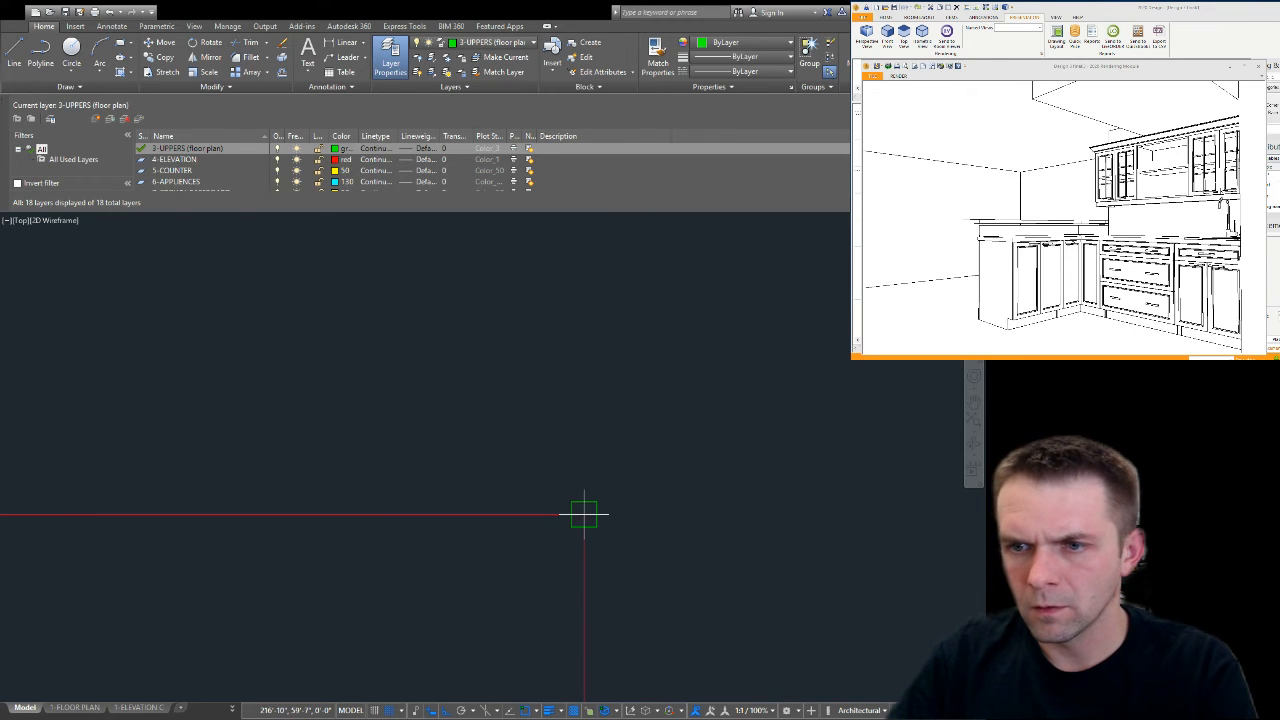
{"action": "scroll", "coordinate": [537, 333], "scroll_direction": "down", "scroll_amount": 4}
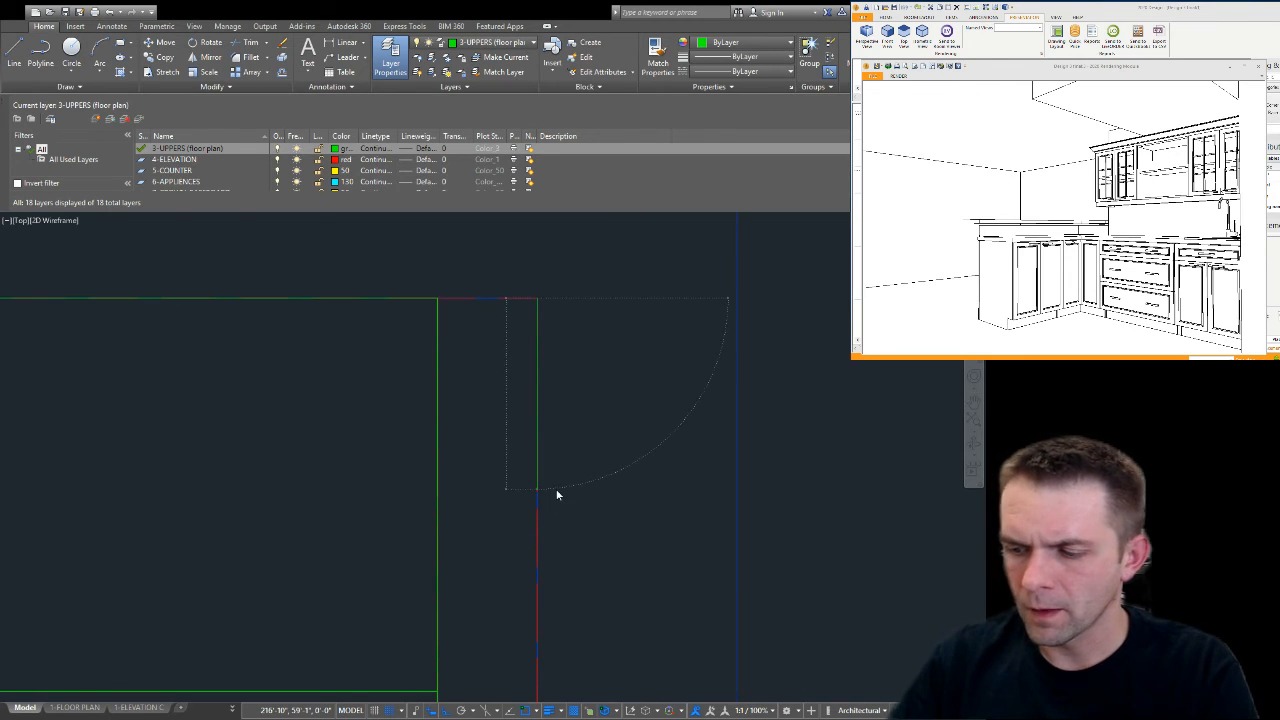
{"action": "scroll", "coordinate": [474, 371], "scroll_direction": "down", "scroll_amount": 5}
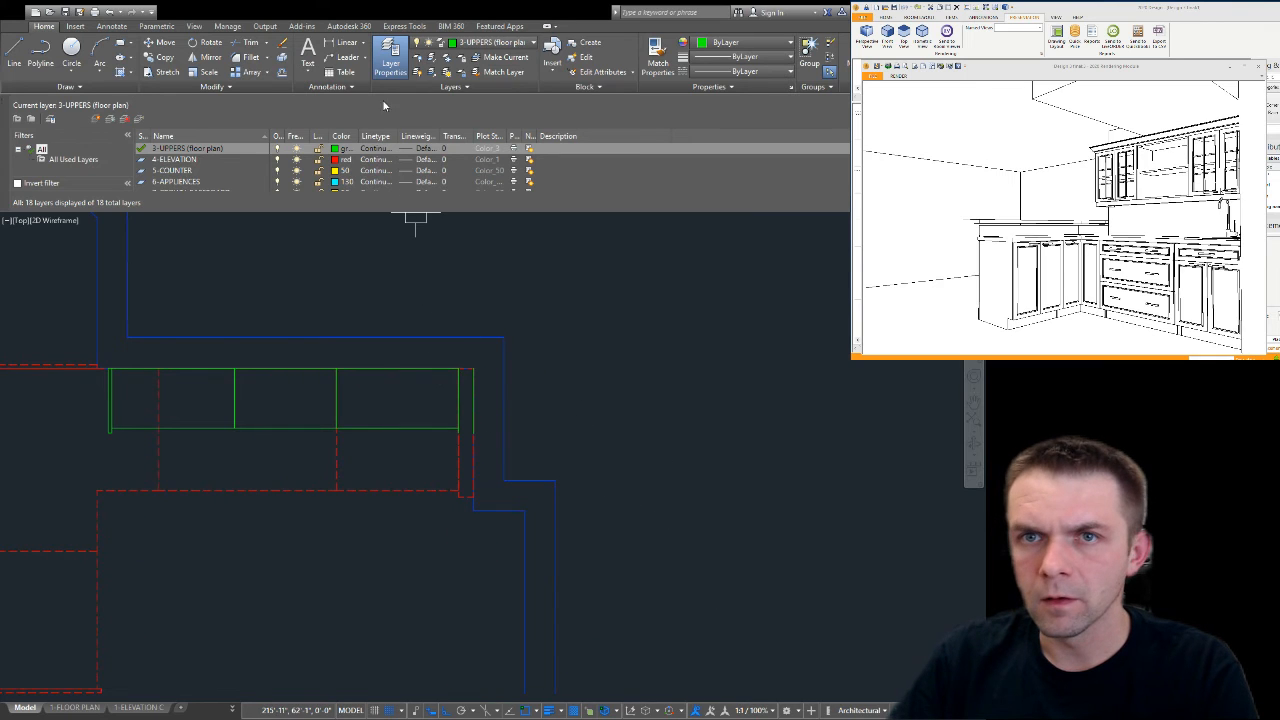
Step: Dimension the filler's wall-side line with the lower origin snapped to its front end, and outline the filler as a rectangle of that depth
{"action": "scroll", "coordinate": [466, 371], "scroll_direction": "up", "scroll_amount": 2}
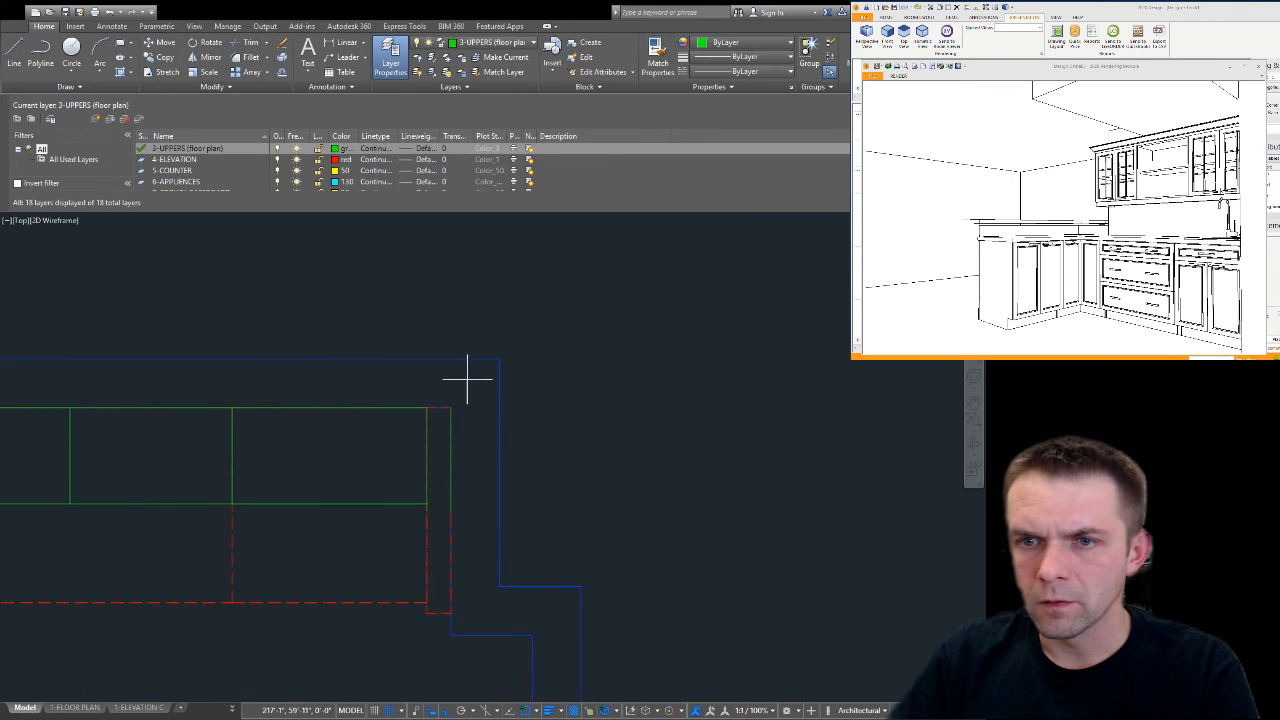
{"action": "left_click", "coordinate": [450, 512]}
{"action": "scroll", "coordinate": [466, 508], "scroll_direction": "up", "scroll_amount": 5}
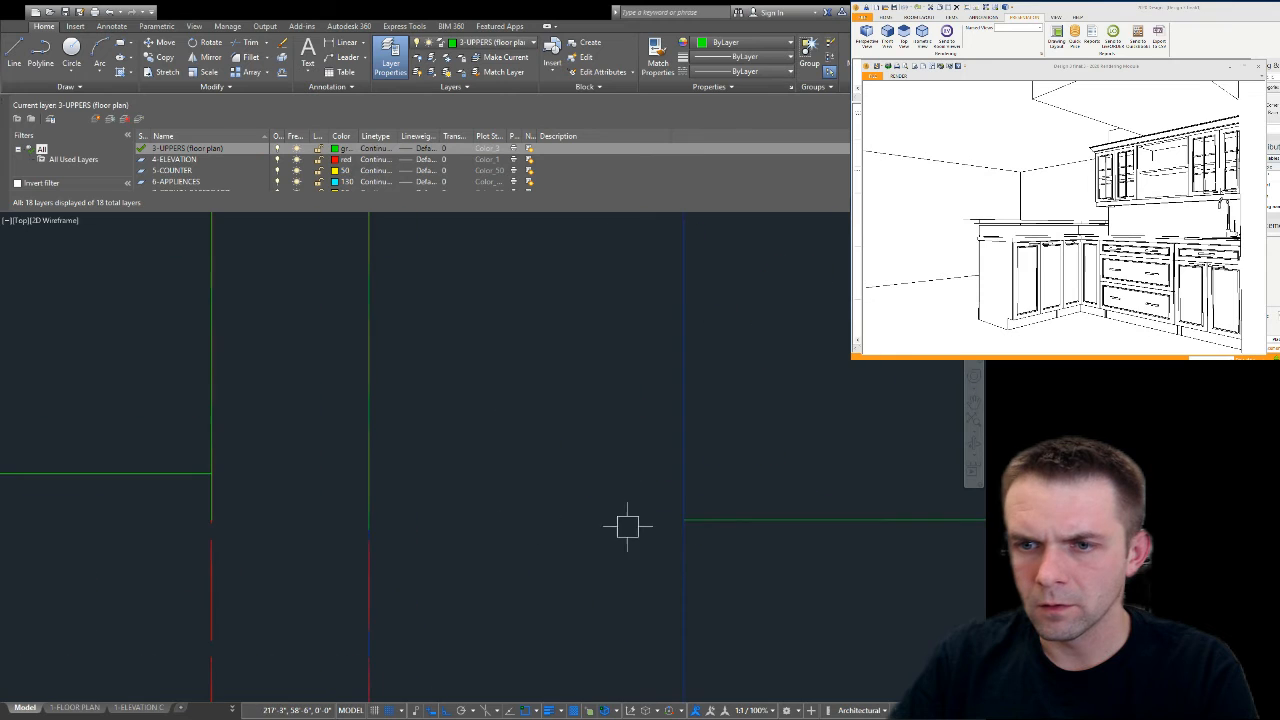
{"action": "left_click", "coordinate": [745, 518]}
{"action": "scroll", "coordinate": [341, 510], "scroll_direction": "up", "scroll_amount": 5}
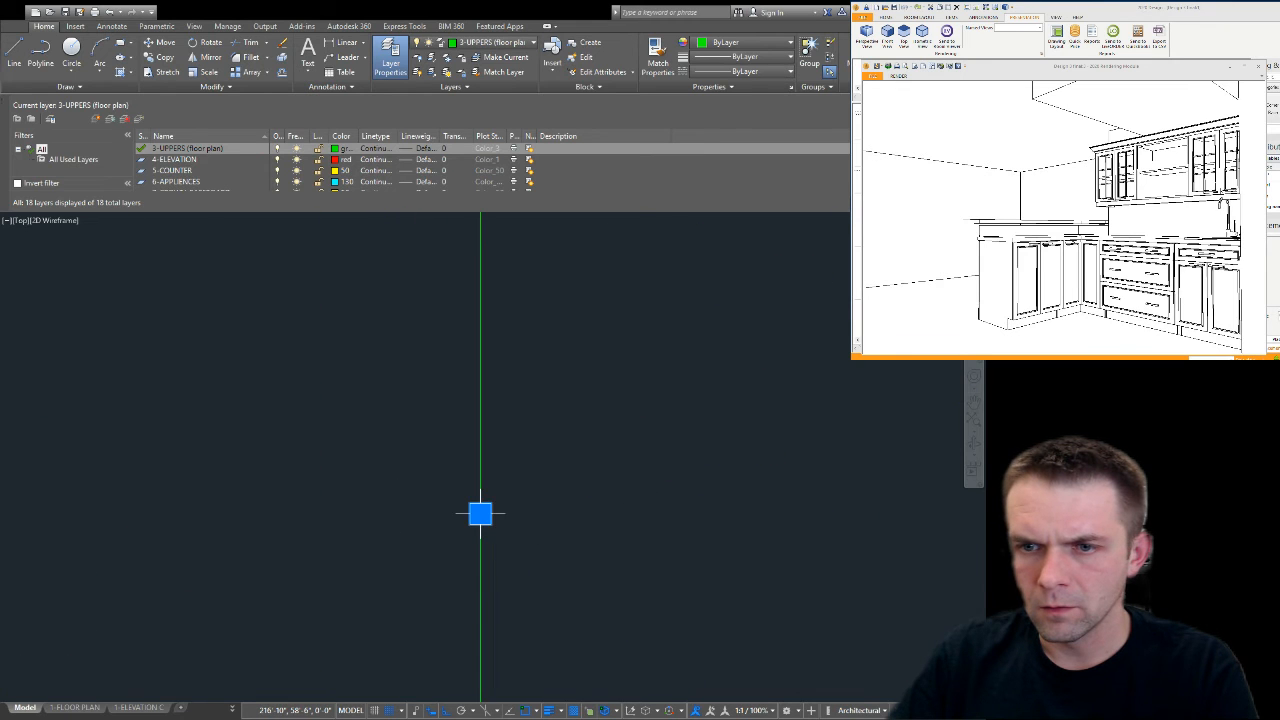
{"action": "left_click", "coordinate": [480, 514]}
{"action": "left_click", "coordinate": [476, 542]}
{"action": "scroll", "coordinate": [323, 463], "scroll_direction": "down", "scroll_amount": 5}
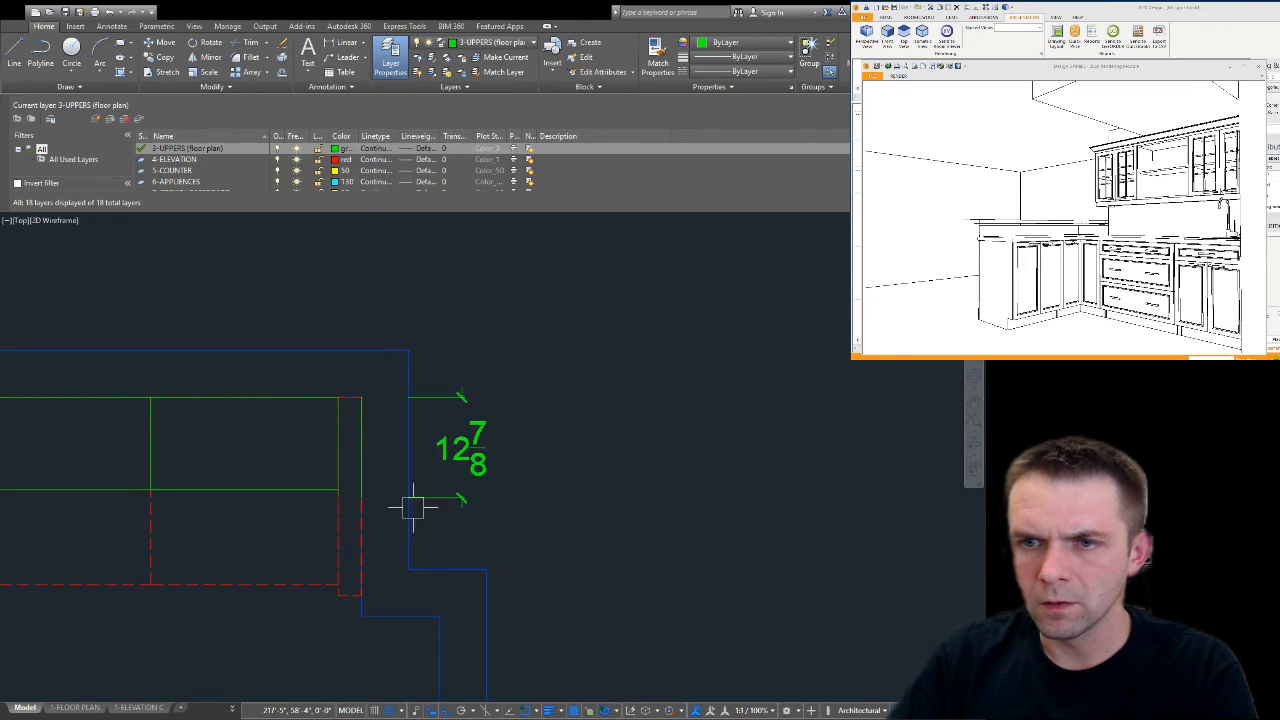
{"action": "scroll", "coordinate": [345, 510], "scroll_direction": "up", "scroll_amount": 3}
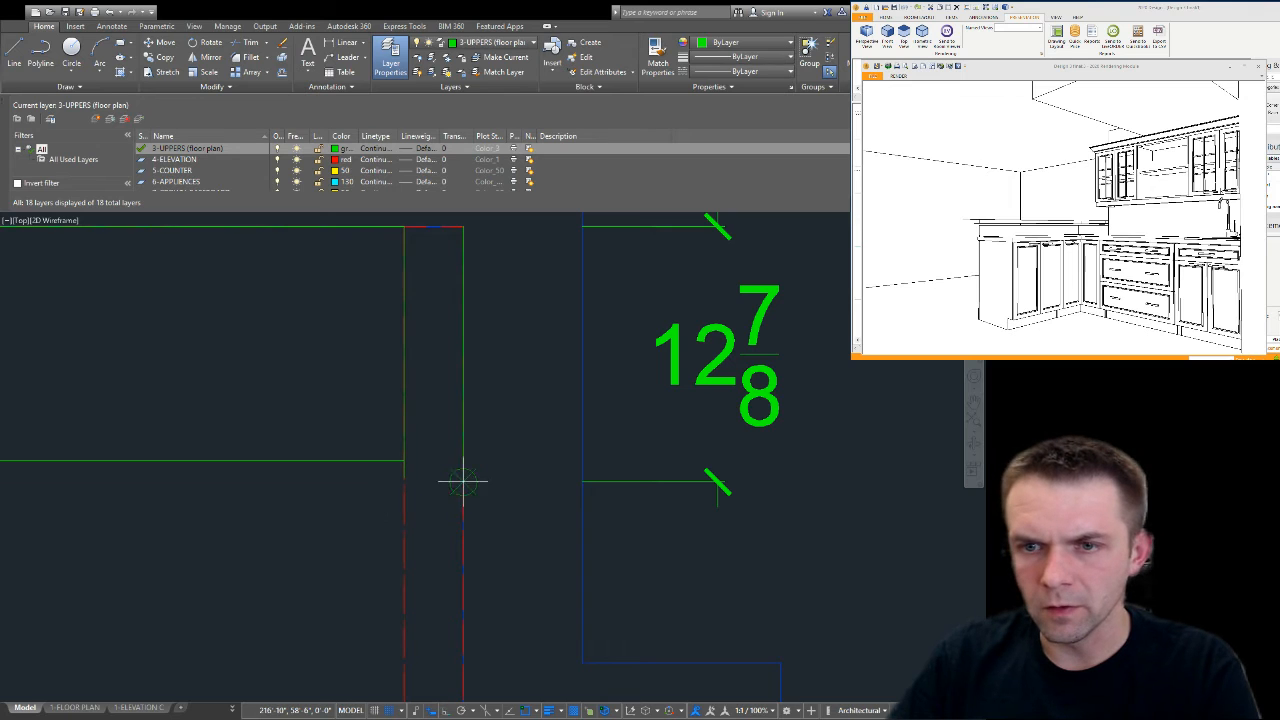
{"action": "scroll", "coordinate": [680, 508], "scroll_direction": "down", "scroll_amount": 4}
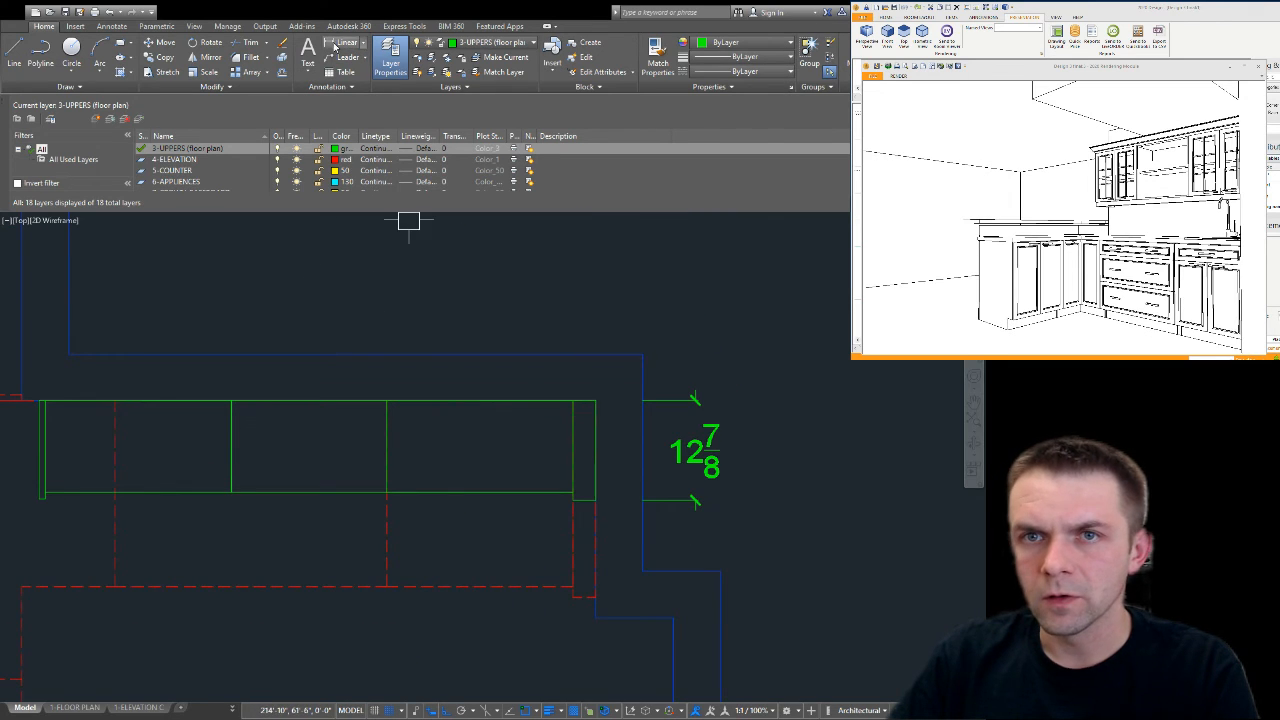
Step: Dimension the end upper cabinet's depth beside the filler and move the lower origin onto the cabinet's front corner
{"action": "left_click", "coordinate": [573, 401]}
{"action": "left_click", "coordinate": [573, 496]}
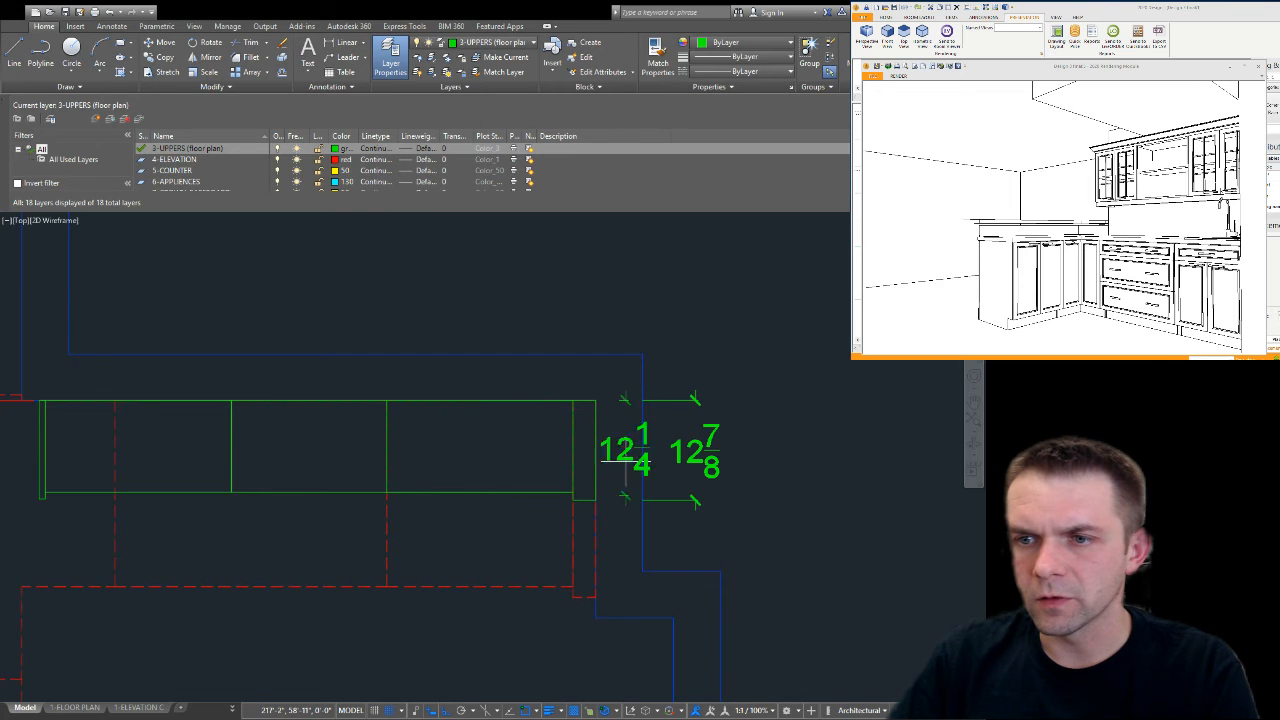
{"action": "left_click", "coordinate": [637, 467]}
{"action": "scroll", "coordinate": [567, 491], "scroll_direction": "up", "scroll_amount": 6}
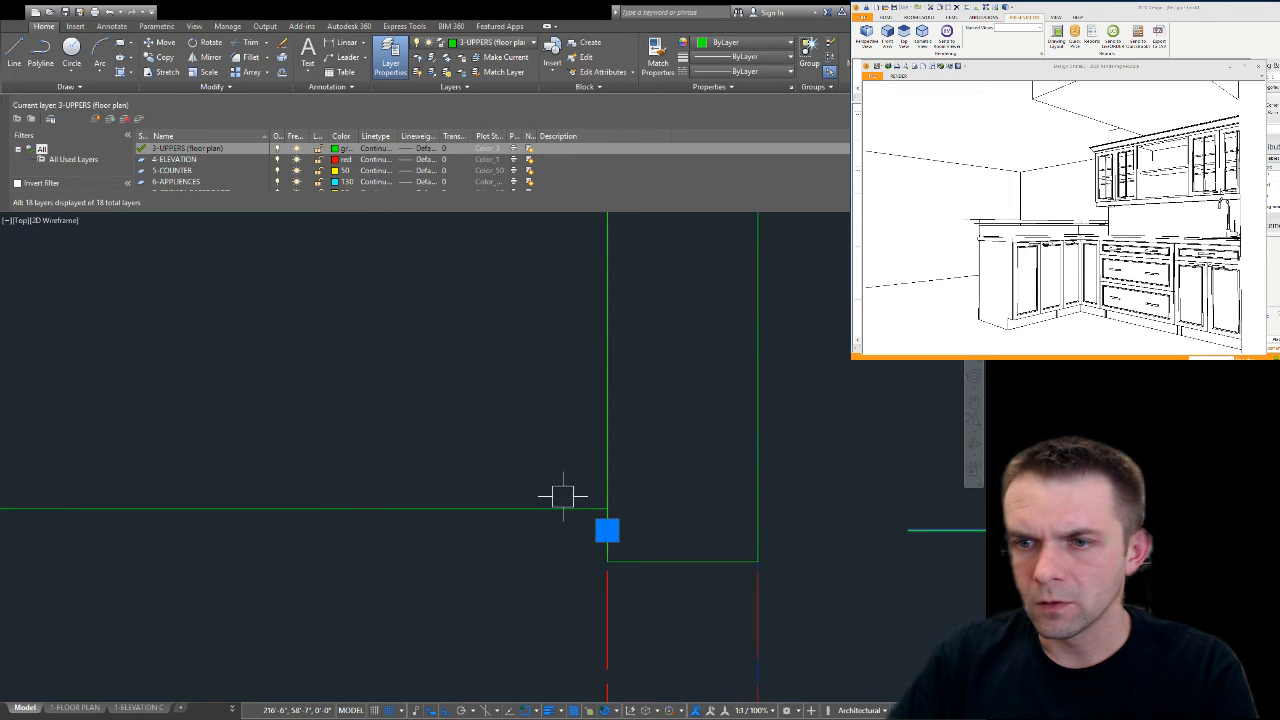
{"action": "left_click", "coordinate": [607, 530]}
{"action": "left_click", "coordinate": [607, 508]}
{"action": "key", "text": "Escape"}
{"action": "scroll", "coordinate": [340, 479], "scroll_direction": "down", "scroll_amount": 5}
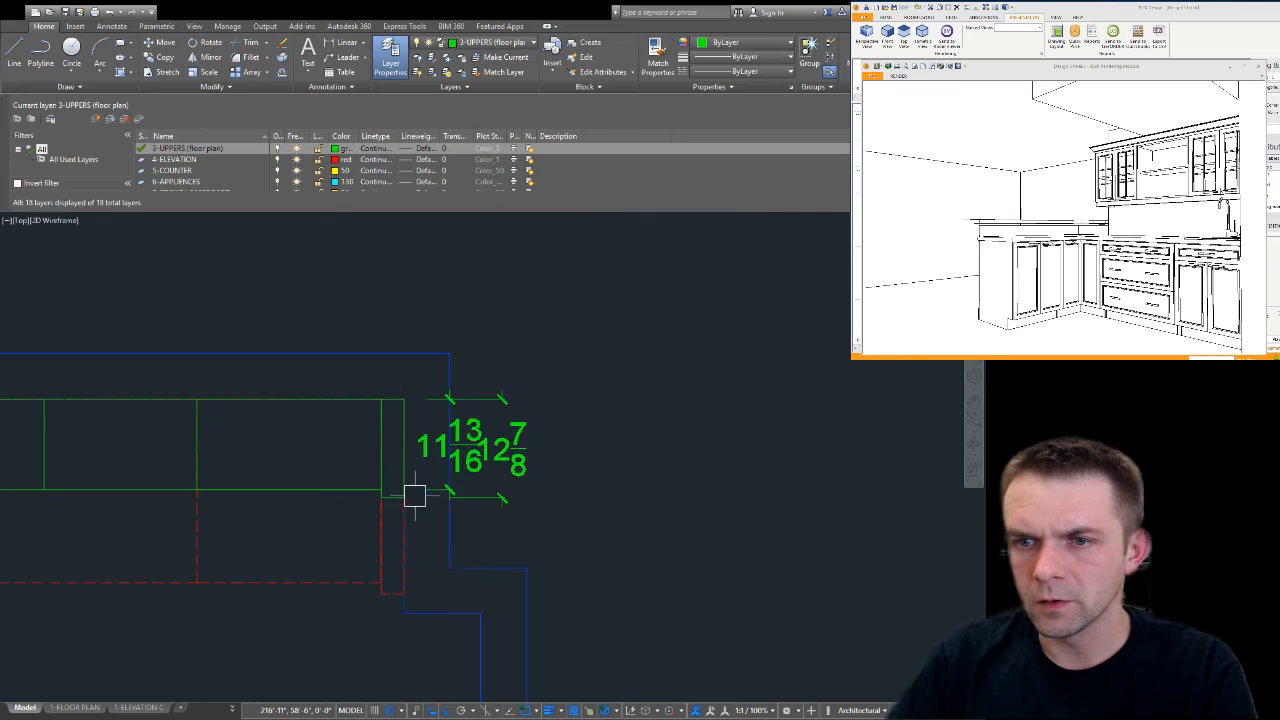
Step: Delete the cabinet depth dimension beside the filler and place a depth dimension inside the end upper cabinet instead
{"action": "scroll", "coordinate": [485, 463], "scroll_direction": "up", "scroll_amount": 2}
{"action": "left_click", "coordinate": [417, 433]}
{"action": "key", "text": "Delete"}
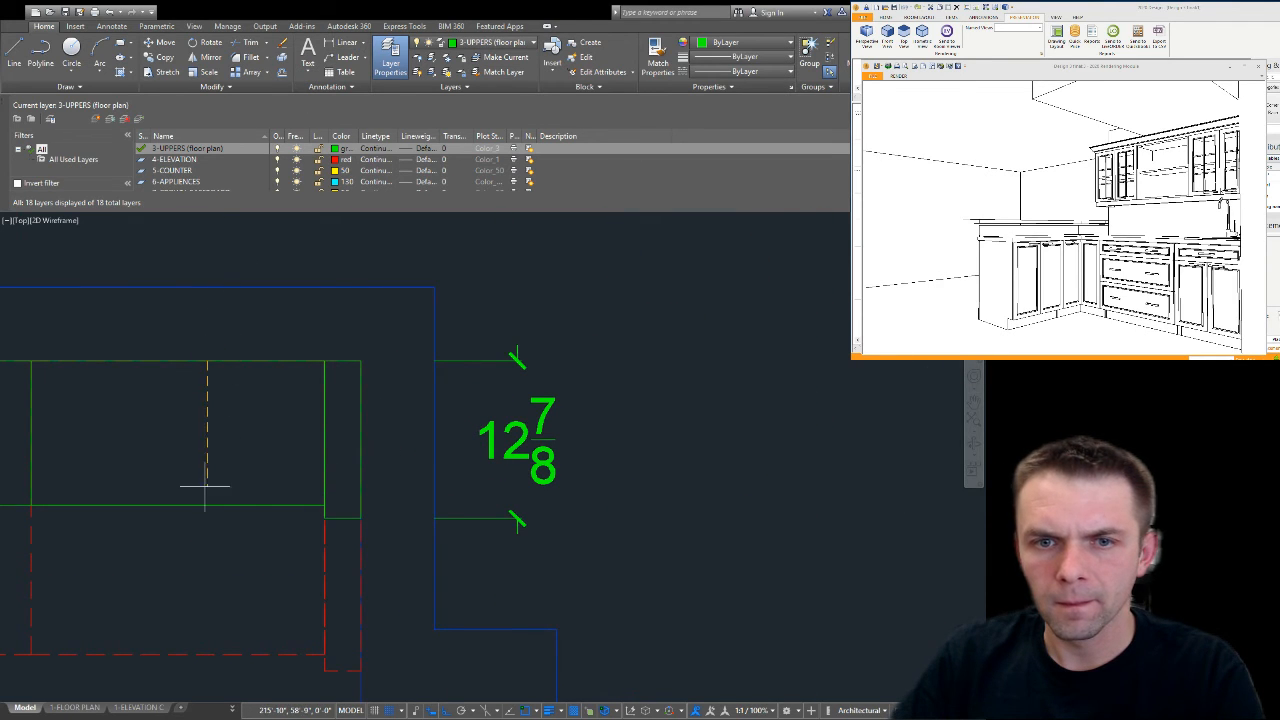
{"action": "key", "text": "ctrl+z"}
{"action": "scroll", "coordinate": [491, 385], "scroll_direction": "down", "scroll_amount": 2}
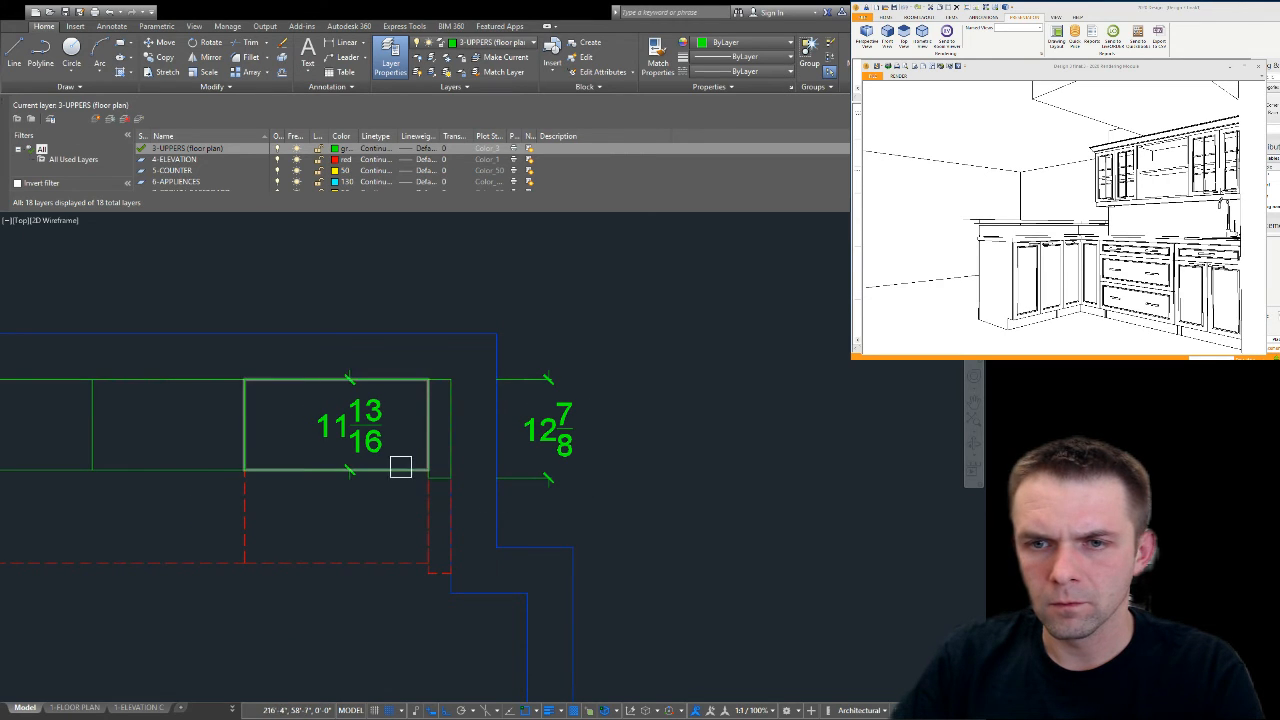
Step: Stretch the front edge of the upper cabinets to a depth of 11 5/8 inches, selecting them with a crossing window
{"action": "scroll", "coordinate": [424, 463], "scroll_direction": "up", "scroll_amount": 4}
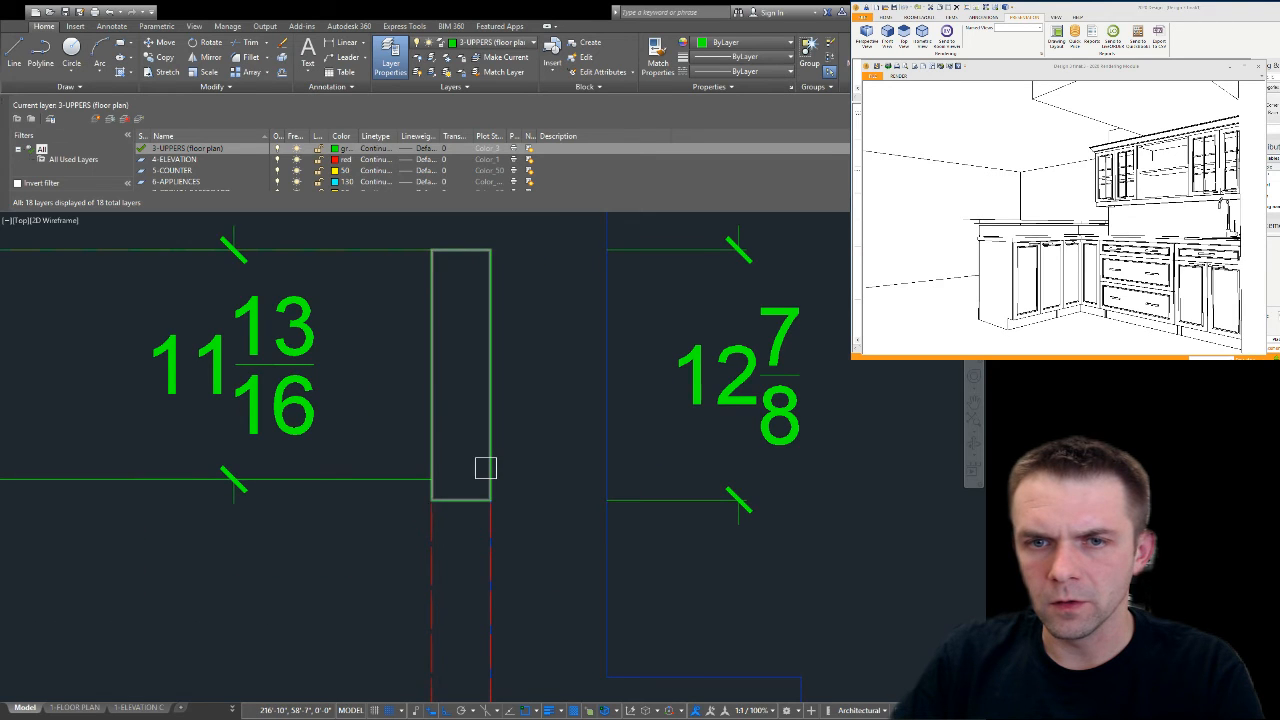
{"action": "scroll", "coordinate": [511, 466], "scroll_direction": "down", "scroll_amount": 2}
{"action": "scroll", "coordinate": [405, 468], "scroll_direction": "up", "scroll_amount": 4}
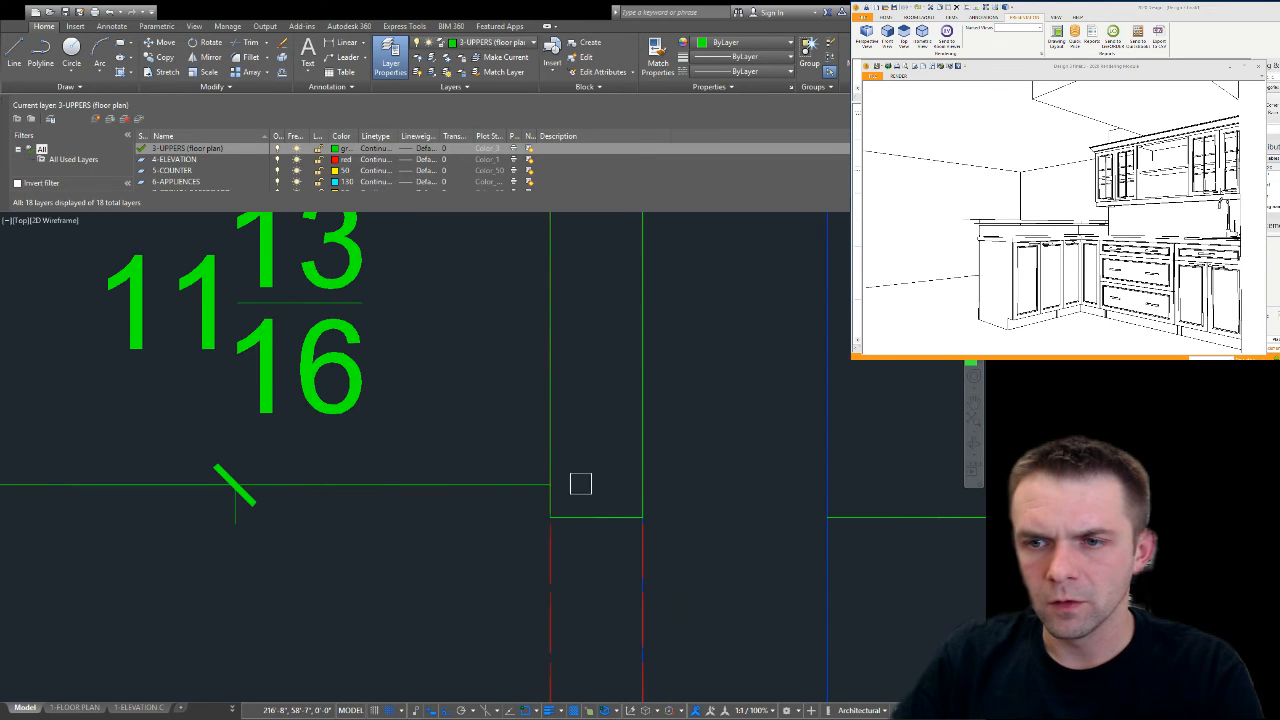
{"action": "scroll", "coordinate": [580, 484], "scroll_direction": "down", "scroll_amount": 5}
{"action": "scroll", "coordinate": [608, 432], "scroll_direction": "up", "scroll_amount": 5}
{"action": "scroll", "coordinate": [615, 482], "scroll_direction": "down", "scroll_amount": 6}
{"action": "left_click", "coordinate": [616, 482]}
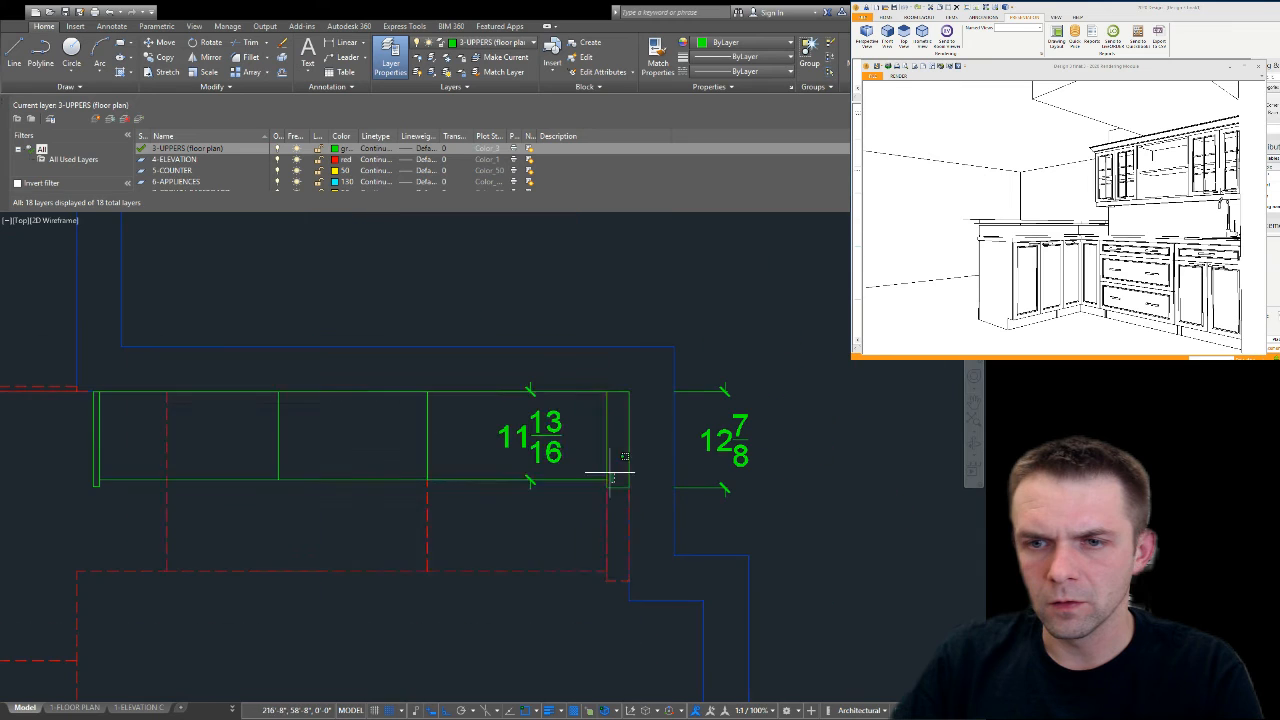
{"action": "left_click", "coordinate": [65, 431]}
{"action": "left_click", "coordinate": [309, 519]}
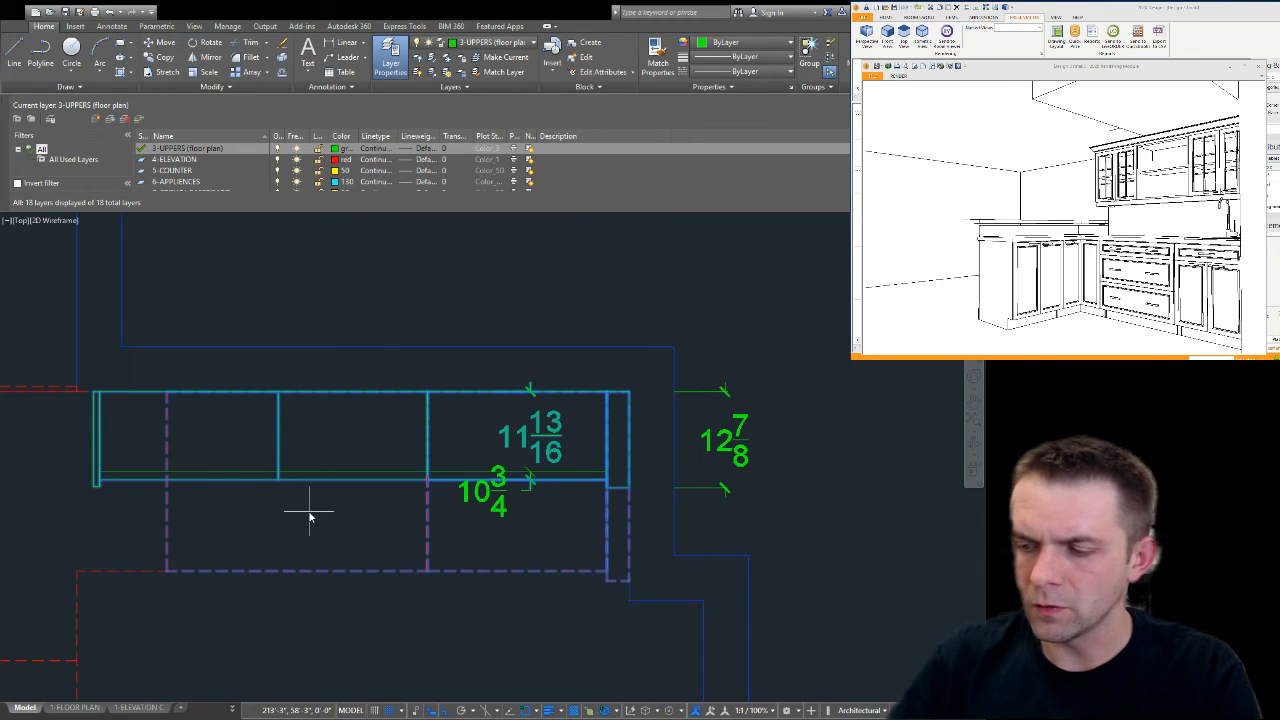
{"action": "left_click", "coordinate": [309, 517]}
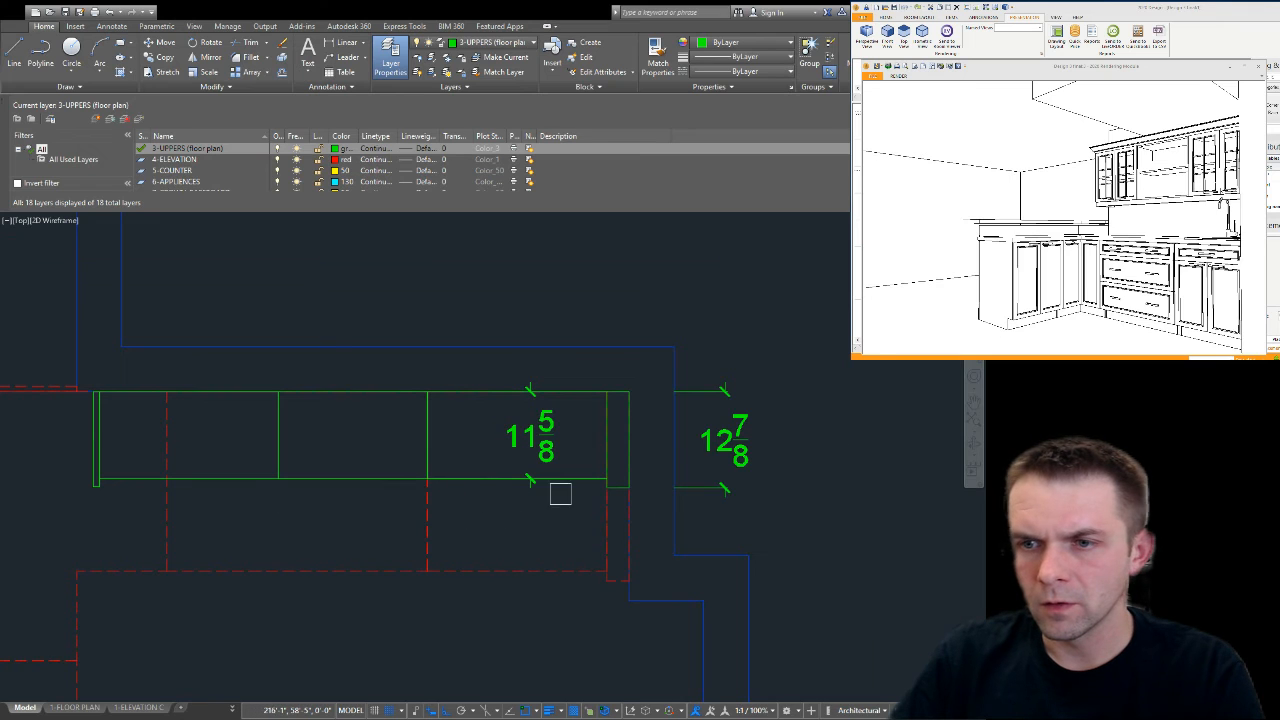
Step: Stretch the upper cabinets' front edge forward to a depth of 12 1/4 inches
{"action": "scroll", "coordinate": [560, 494], "scroll_direction": "up", "scroll_amount": 7}
{"action": "scroll", "coordinate": [657, 480], "scroll_direction": "down", "scroll_amount": 9}
{"action": "left_click", "coordinate": [664, 430]}
{"action": "left_click", "coordinate": [317, 477]}
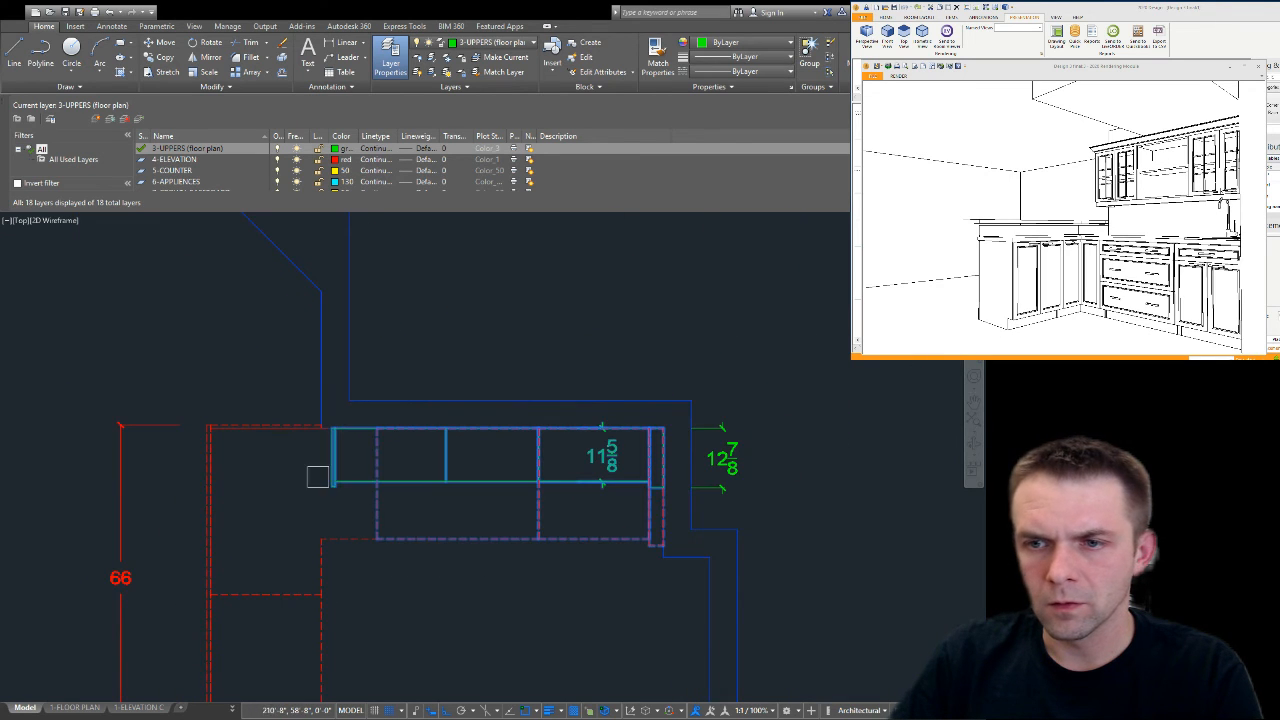
{"action": "key", "text": "Return"}
{"action": "left_click", "coordinate": [586, 514]}
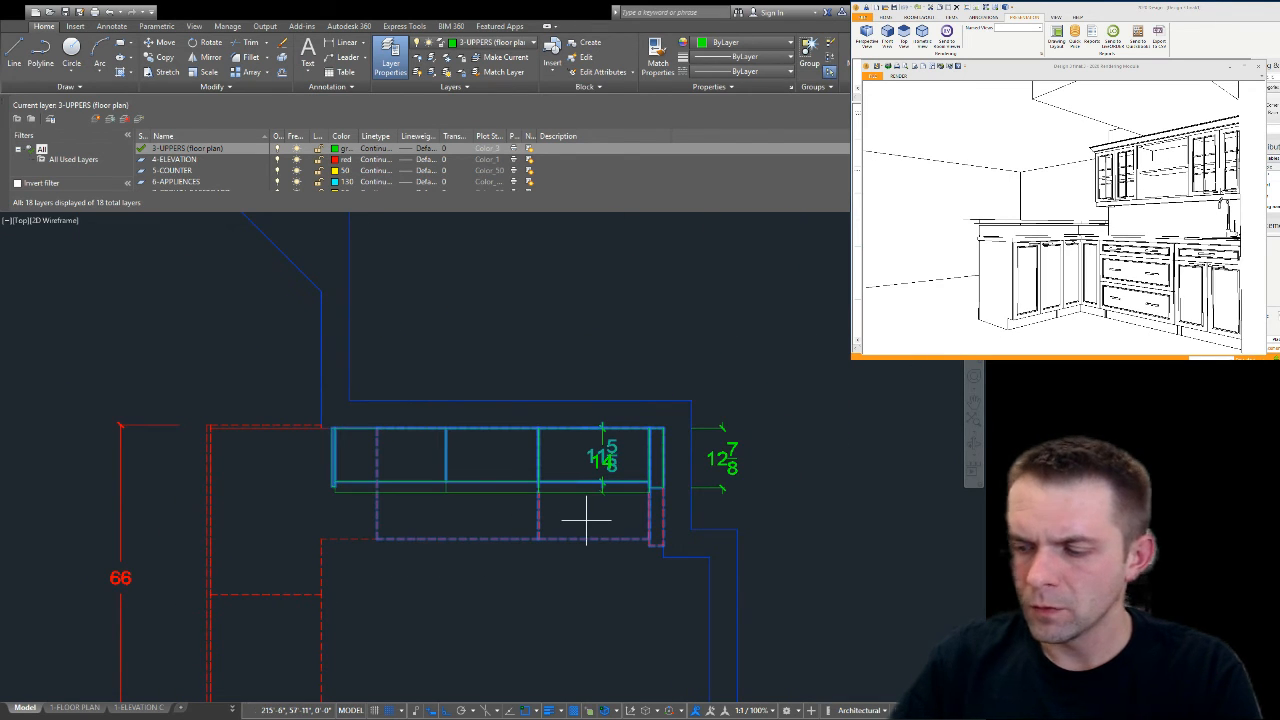
{"action": "left_click", "coordinate": [582, 521]}
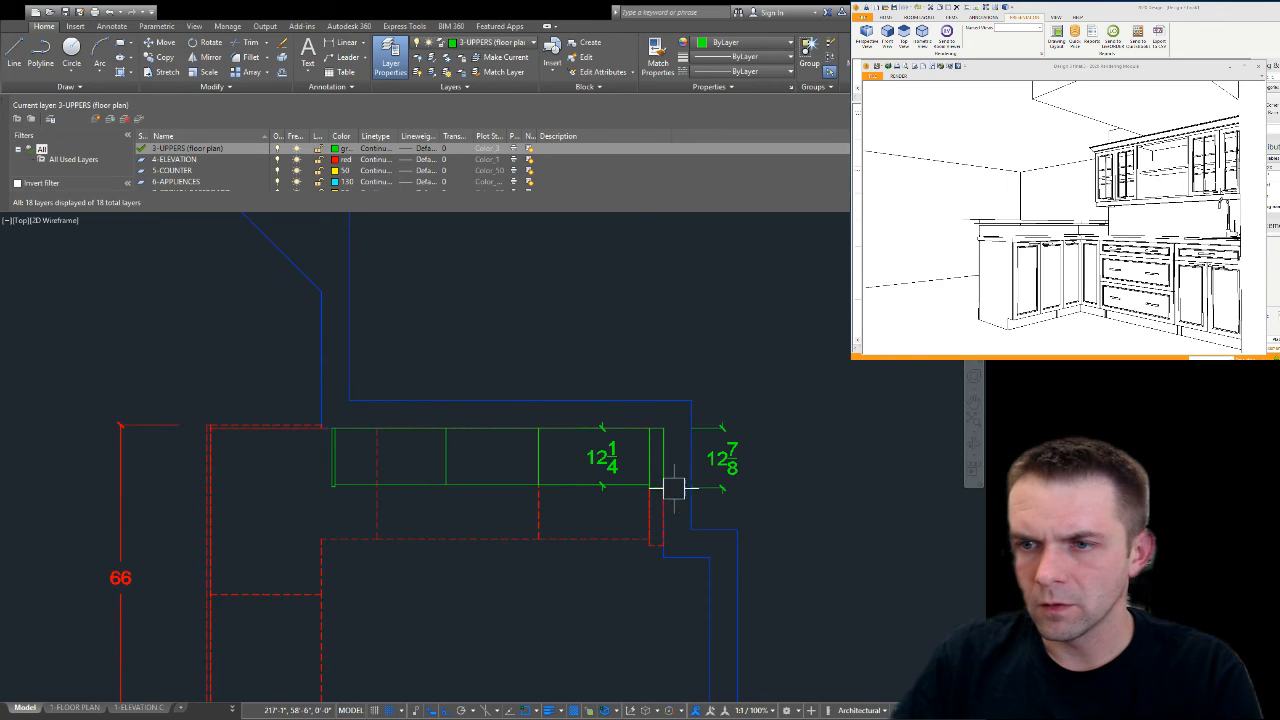
Step: Stretch the upper cabinets' front edge back toward the wall to a depth of 12 inches
{"action": "scroll", "coordinate": [660, 488], "scroll_direction": "up", "scroll_amount": 5}
{"action": "scroll", "coordinate": [660, 470], "scroll_direction": "up", "scroll_amount": 3}
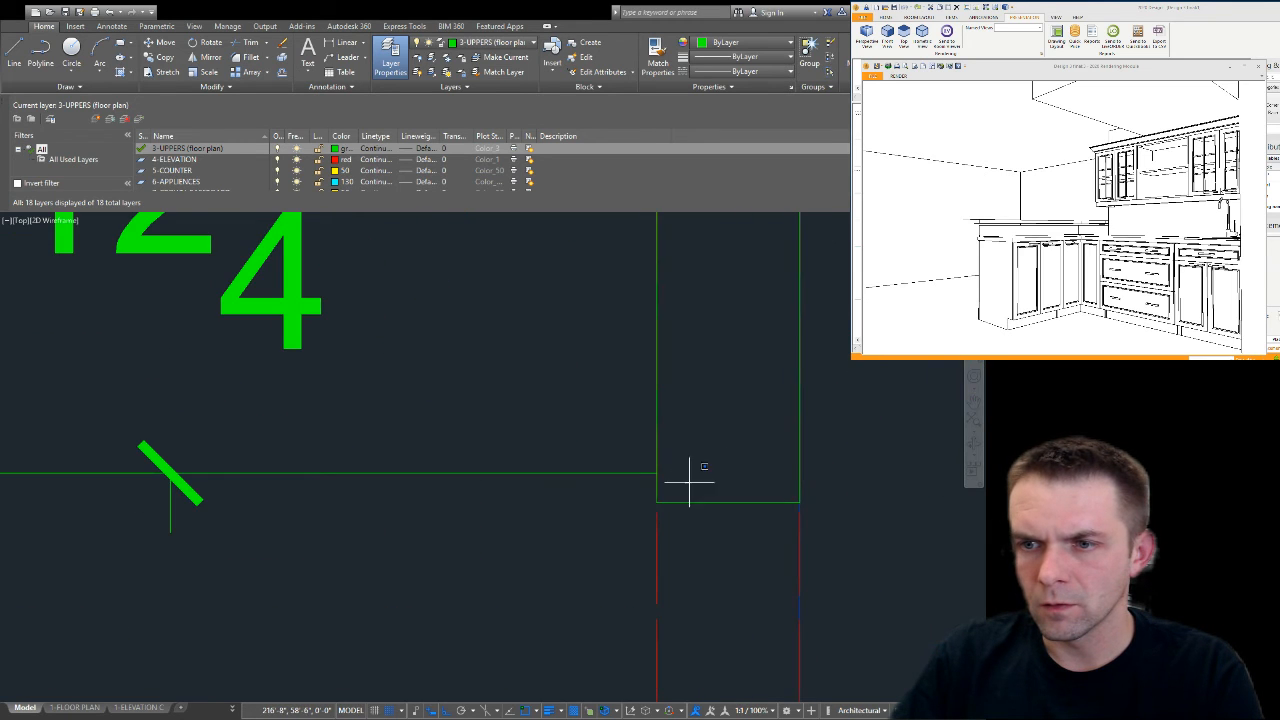
{"action": "scroll", "coordinate": [689, 483], "scroll_direction": "down", "scroll_amount": 5}
{"action": "mouse_move", "coordinate": [722, 376]}
{"action": "left_mouse_down"}
{"action": "mouse_move", "coordinate": [523, 470]}
{"action": "mouse_move", "coordinate": [206, 470]}
{"action": "mouse_move", "coordinate": [180, 430]}
{"action": "left_mouse_up"}
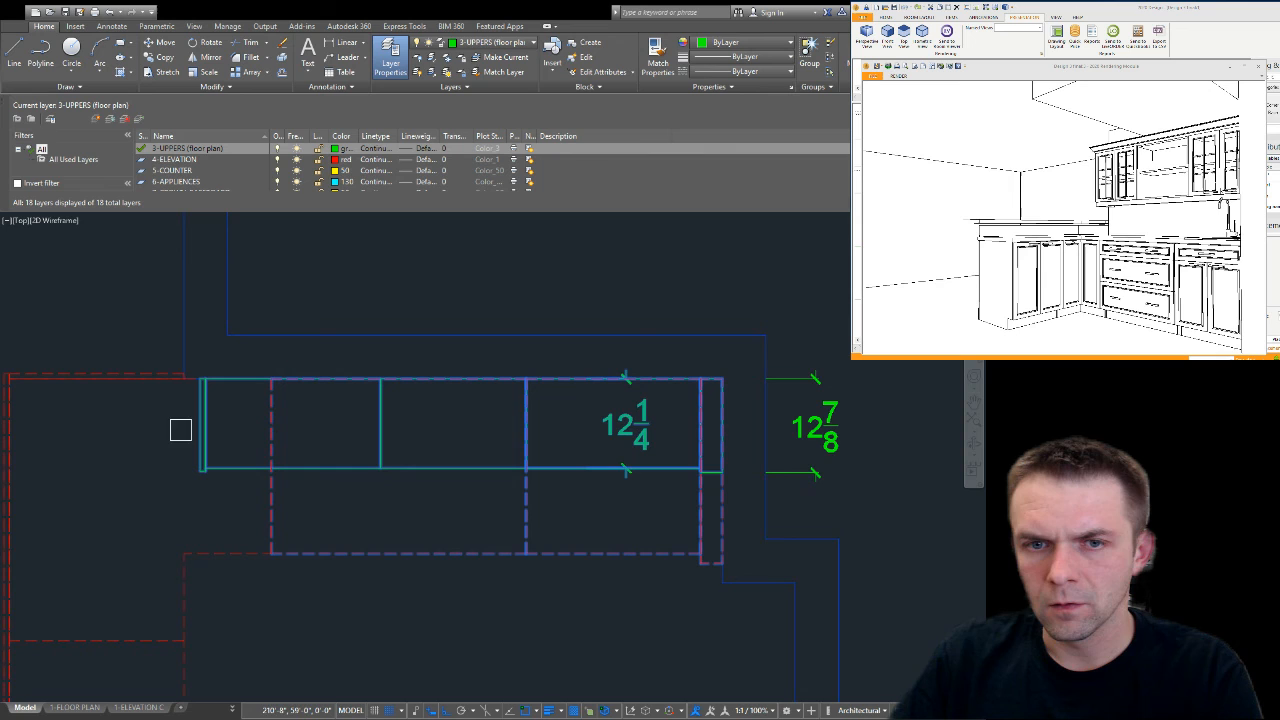
{"action": "left_click", "coordinate": [454, 517]}
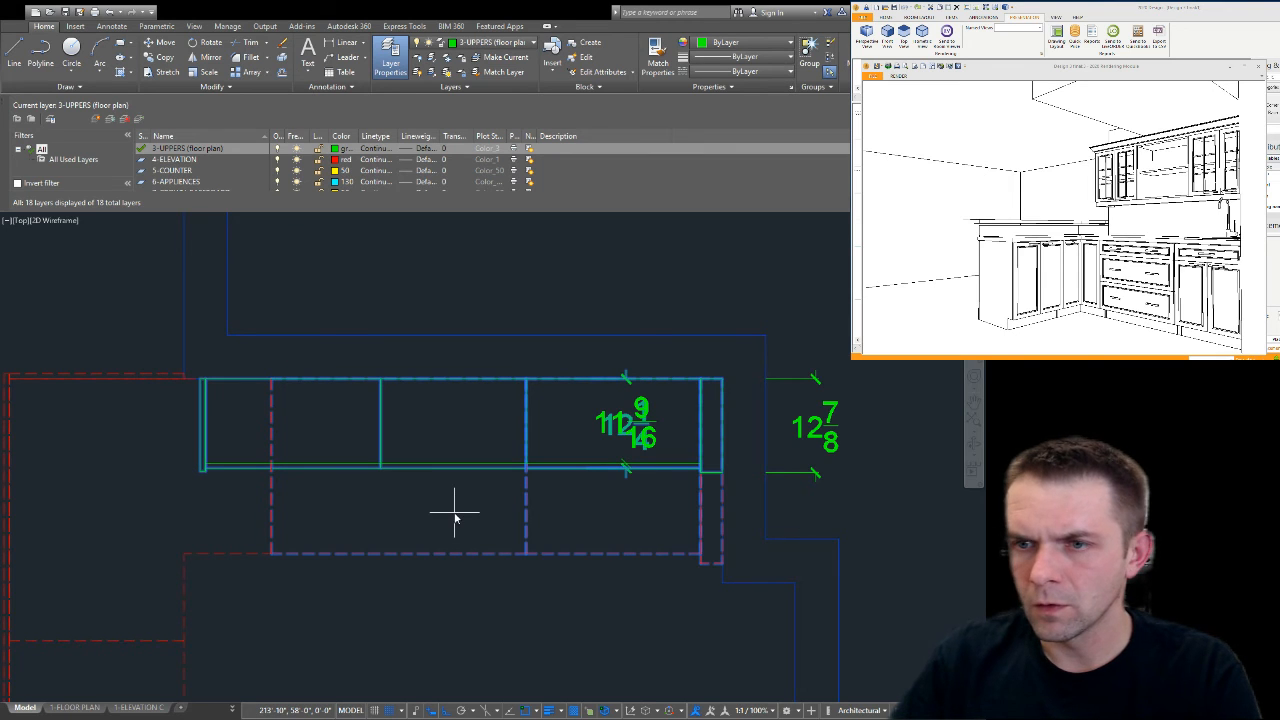
{"action": "key", "text": "Return"}
Step: Examine how the upper cabinets' front edge meets the filler and the end panel, and compare with the peninsula on the floor plan
{"action": "scroll", "coordinate": [723, 471], "scroll_direction": "up", "scroll_amount": 8}
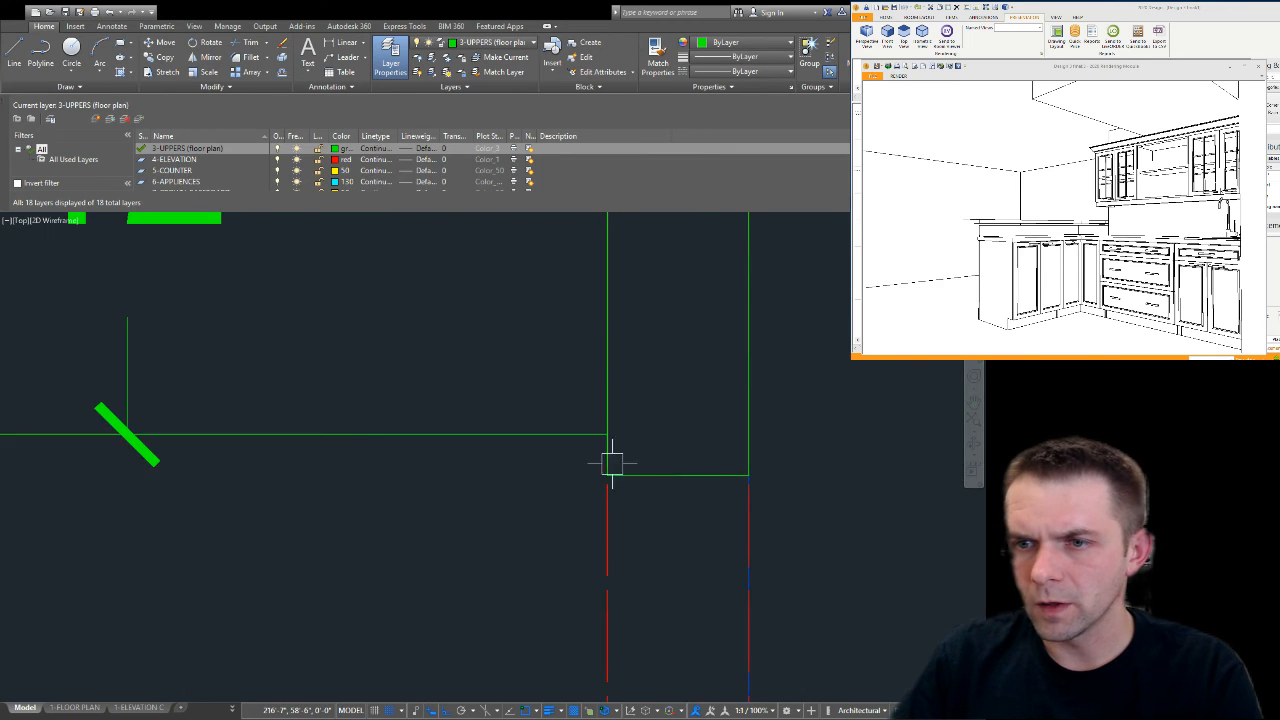
{"action": "scroll", "coordinate": [371, 271], "scroll_direction": "down", "scroll_amount": 8}
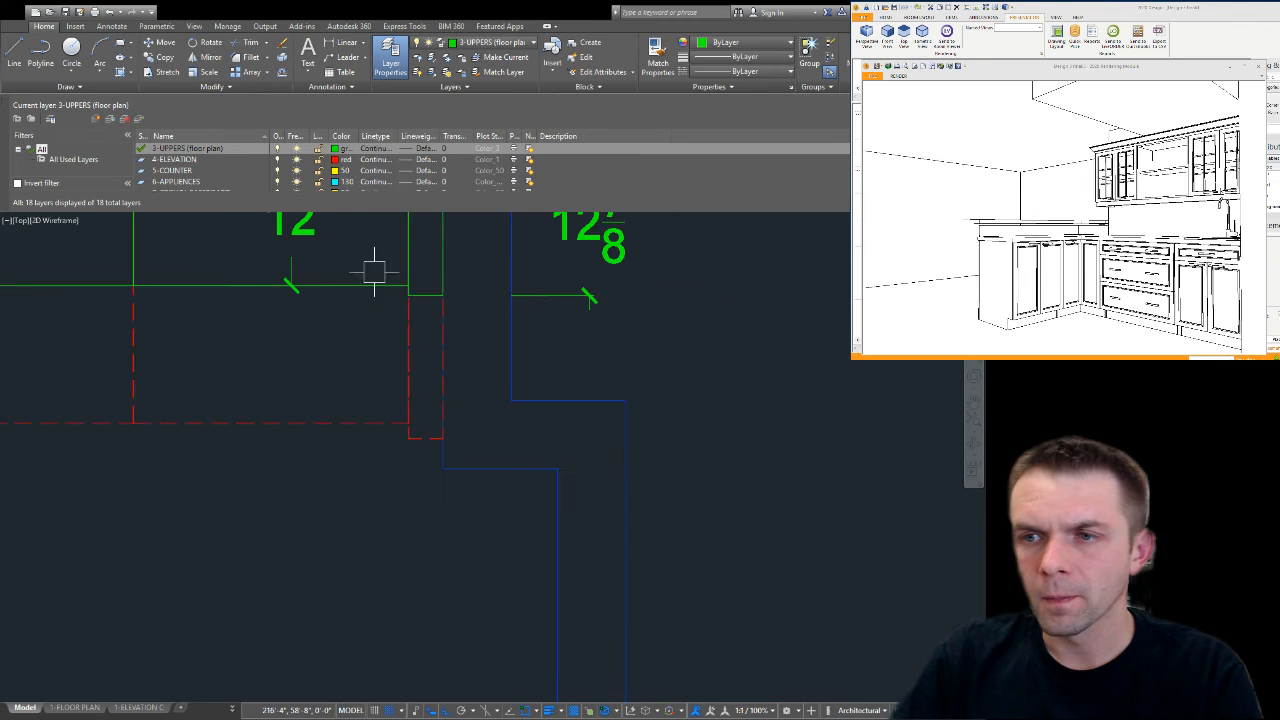
{"action": "scroll", "coordinate": [366, 377], "scroll_direction": "up", "scroll_amount": 4}
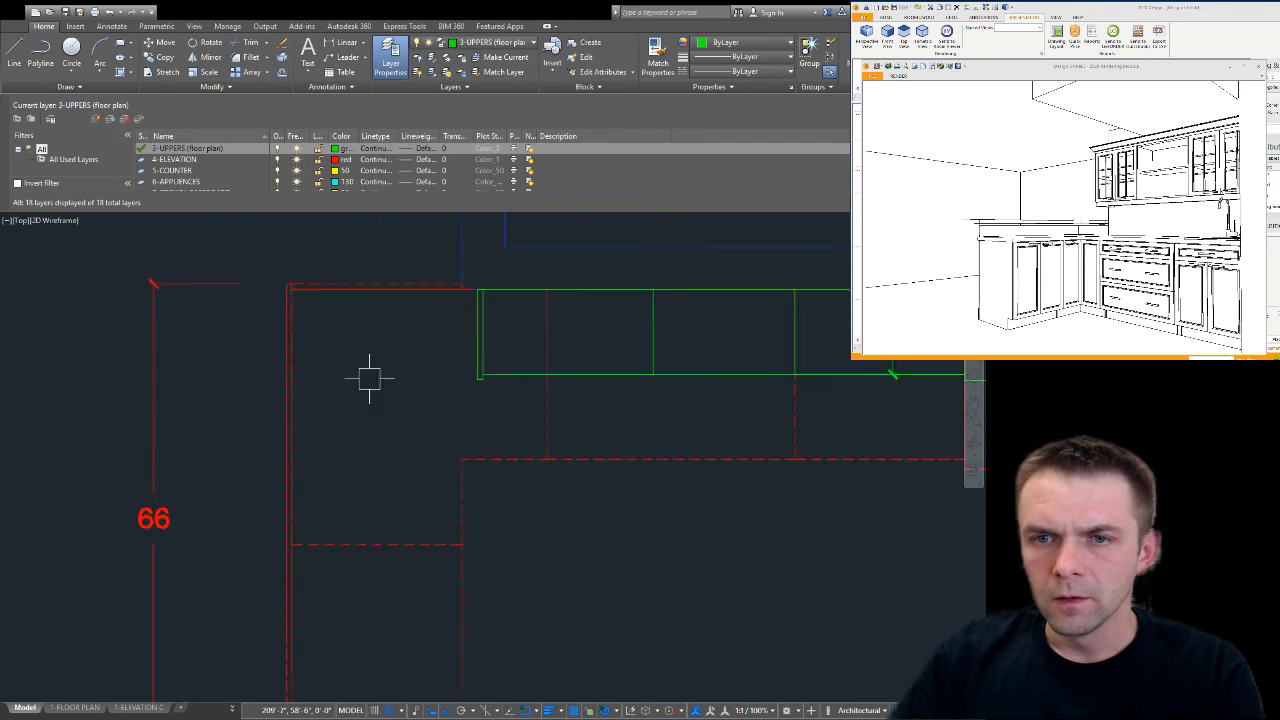
{"action": "scroll", "coordinate": [446, 417], "scroll_direction": "down", "scroll_amount": 4}
{"action": "scroll", "coordinate": [870, 372], "scroll_direction": "up", "scroll_amount": 2}
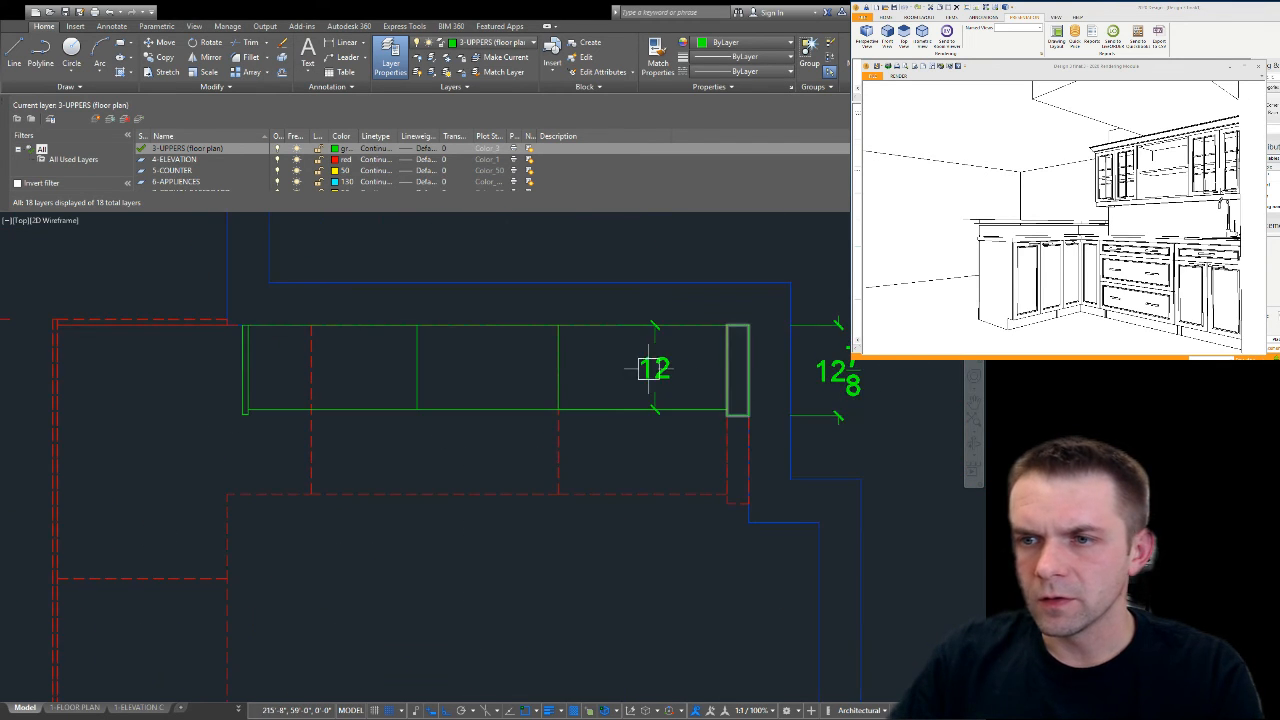
{"action": "scroll", "coordinate": [574, 354], "scroll_direction": "down", "scroll_amount": 2}
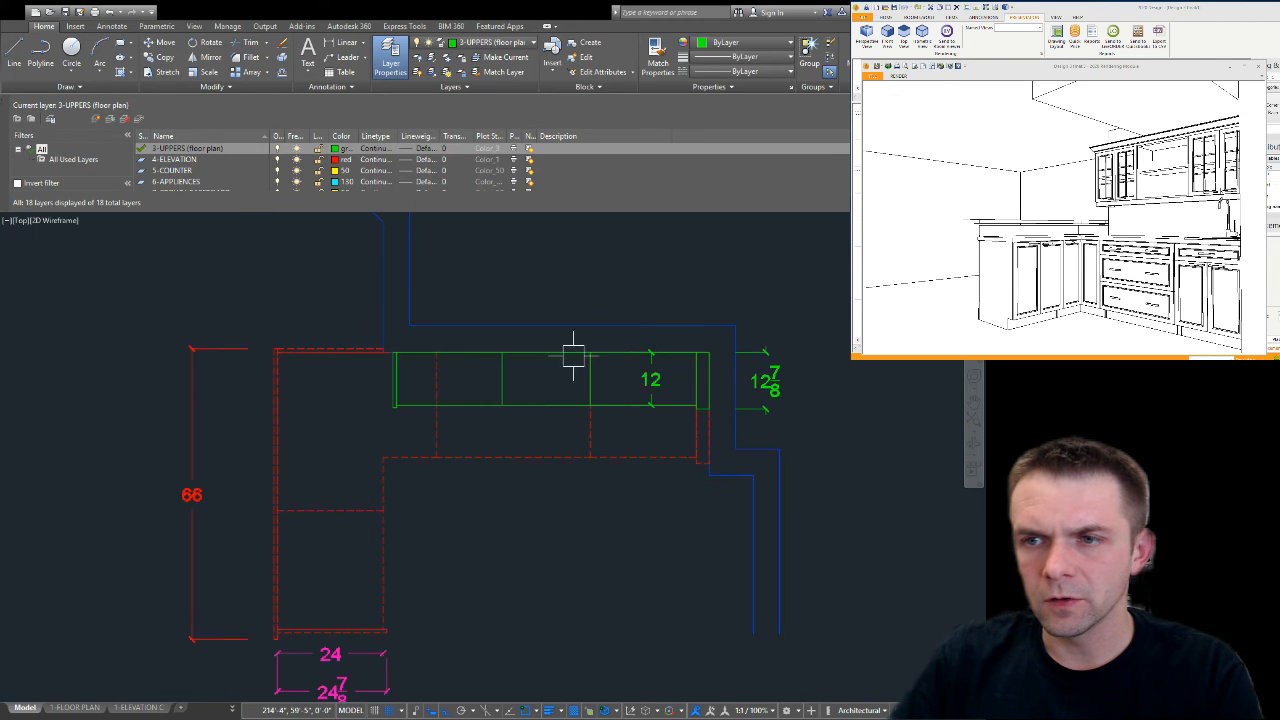
{"action": "scroll", "coordinate": [740, 300], "scroll_direction": "up", "scroll_amount": 2}
{"action": "scroll", "coordinate": [580, 349], "scroll_direction": "down", "scroll_amount": 2}
{"action": "scroll", "coordinate": [668, 372], "scroll_direction": "up", "scroll_amount": 2}
{"action": "scroll", "coordinate": [668, 372], "scroll_direction": "up", "scroll_amount": 2}
Step: Move the upper cabinet and filler depth dimensions to the 12-MEASURMENTS layer
{"action": "left_click", "coordinate": [665, 370]}
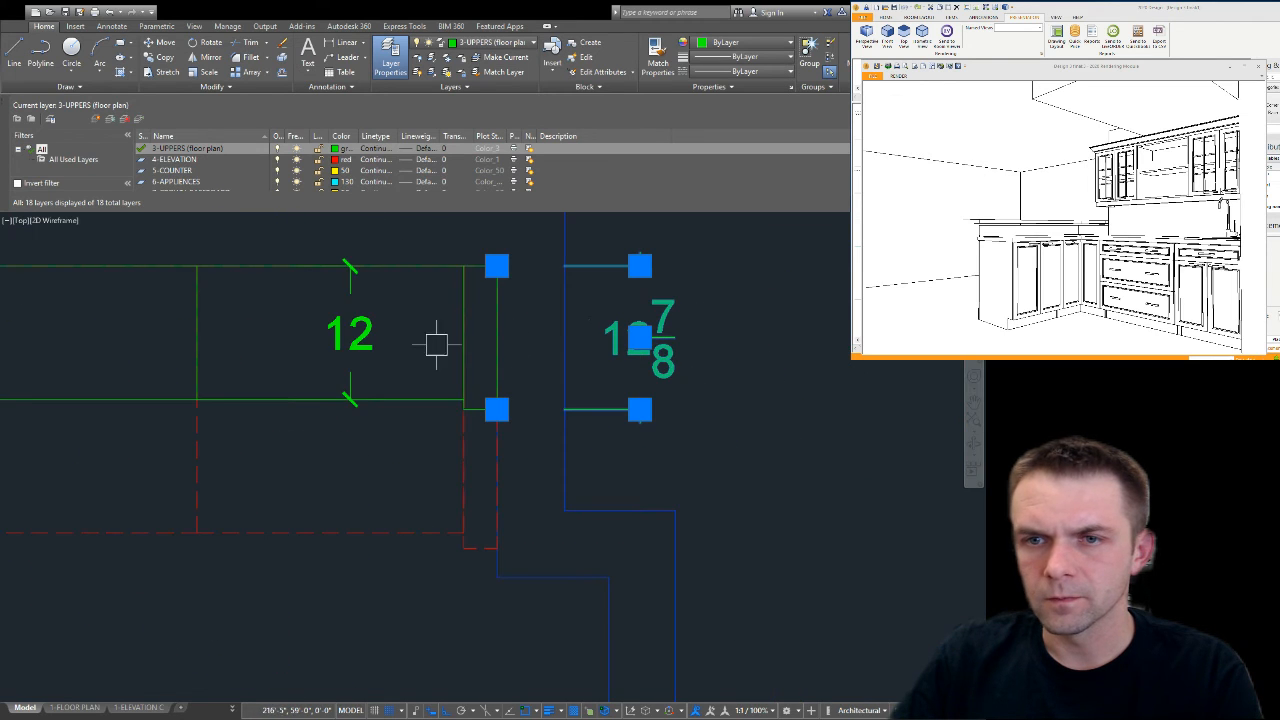
{"action": "left_click", "coordinate": [422, 339]}
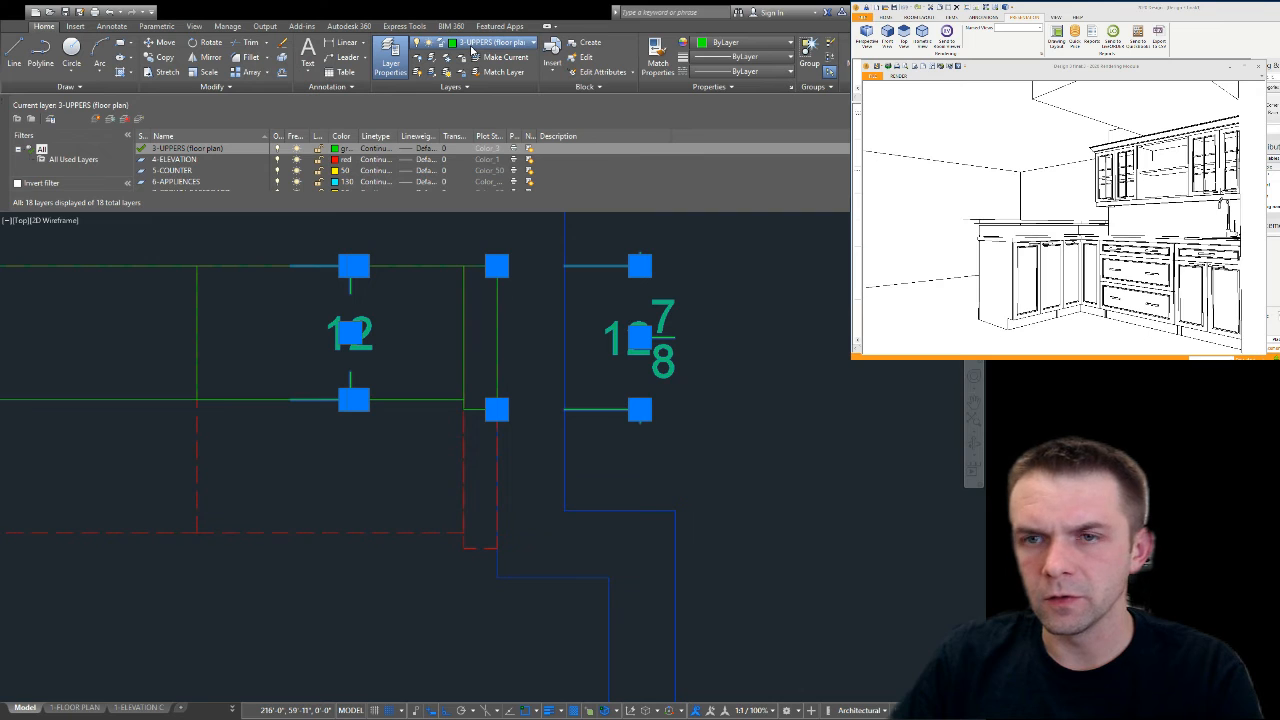
{"action": "left_click", "coordinate": [473, 49]}
{"action": "scroll", "coordinate": [743, 377], "scroll_direction": "down", "scroll_amount": 5}
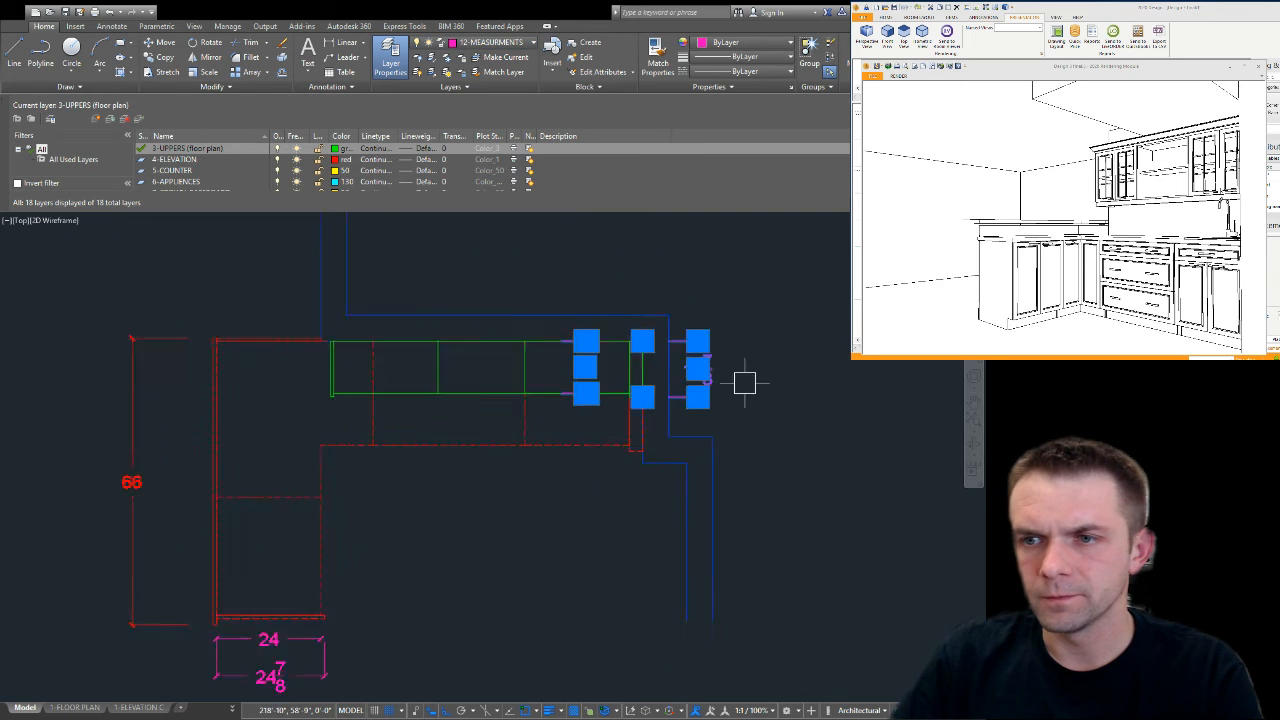
{"action": "key", "text": "Escape"}
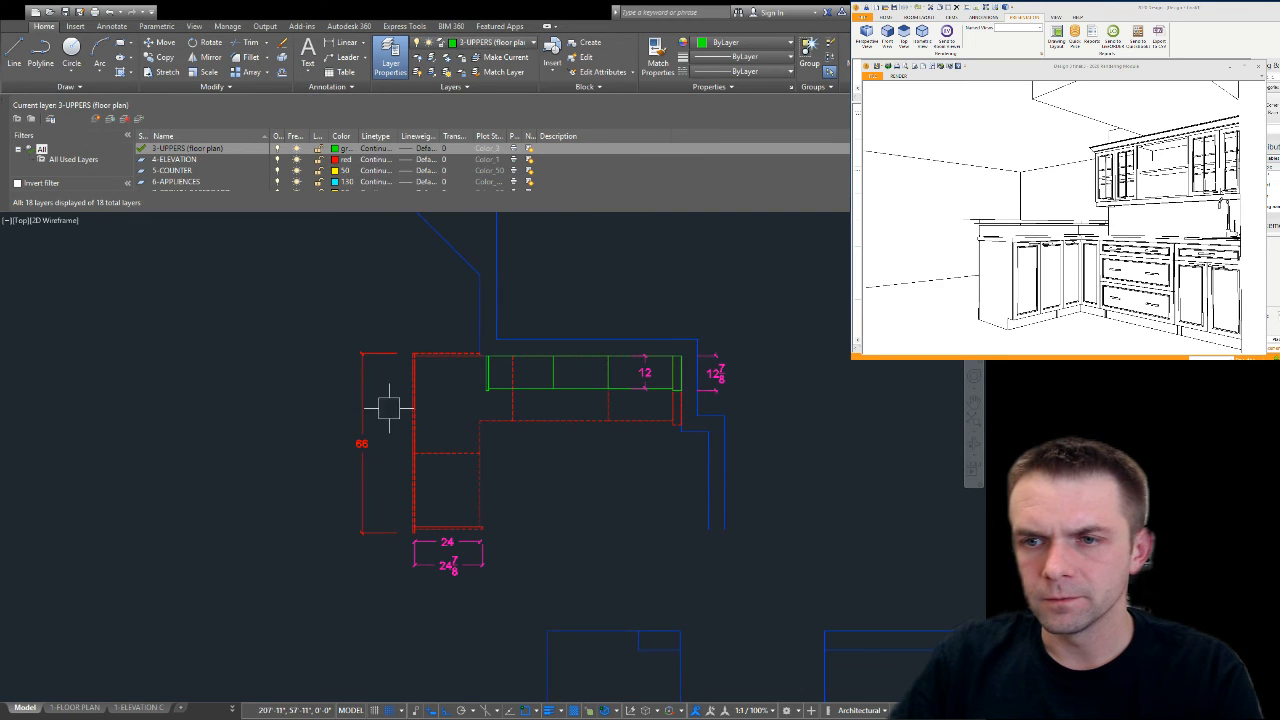
{"action": "scroll", "coordinate": [400, 412], "scroll_direction": "down", "scroll_amount": 6}
{"action": "scroll", "coordinate": [420, 298], "scroll_direction": "up", "scroll_amount": 4}
{"action": "middle_click_drag", "start_coordinate": [391, 311], "coordinate": [421, 327]}
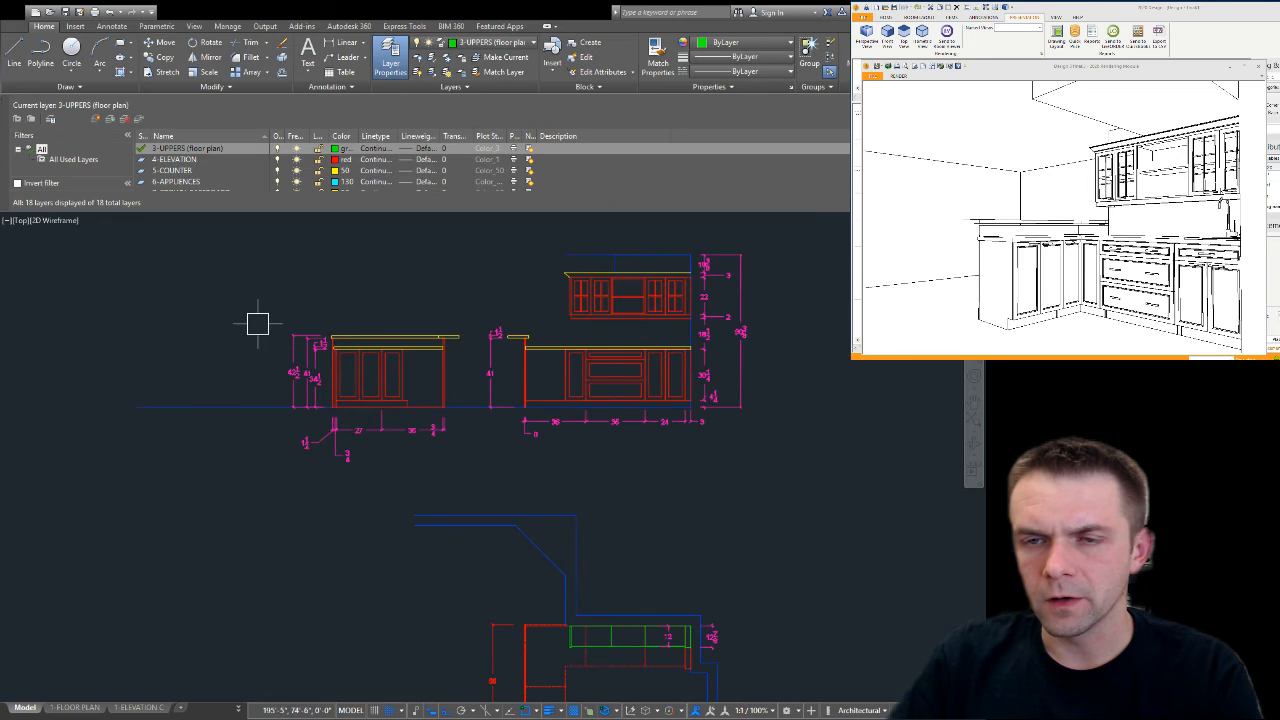
Step: Mirror the whole peninsula elevation with its dimensions to the left about a vertical axis, keeping the original
{"action": "scroll", "coordinate": [317, 343], "scroll_direction": "down", "scroll_amount": 2}
{"action": "scroll", "coordinate": [337, 314], "scroll_direction": "up", "scroll_amount": 2}
{"action": "left_click", "coordinate": [325, 313]}
{"action": "left_click", "coordinate": [536, 477]}
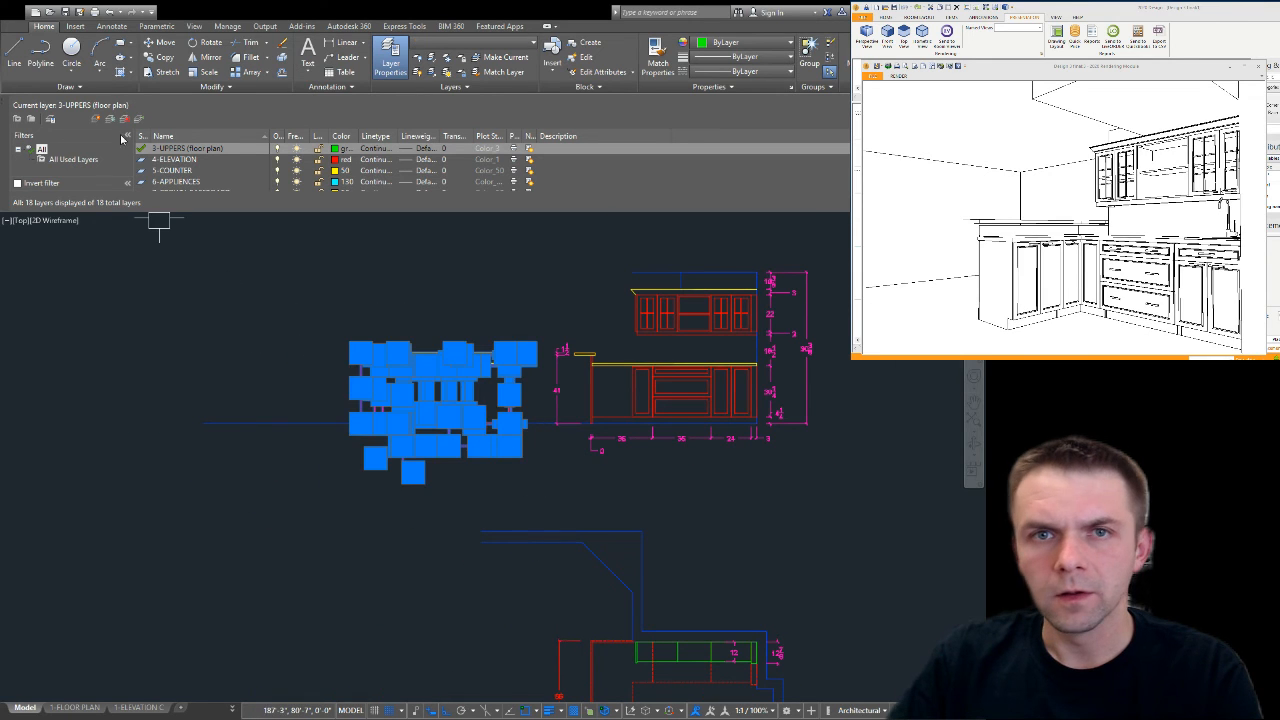
{"action": "left_click", "coordinate": [195, 58]}
{"action": "left_click", "coordinate": [325, 424]}
{"action": "left_click", "coordinate": [326, 440]}
{"action": "key", "text": "Return"}
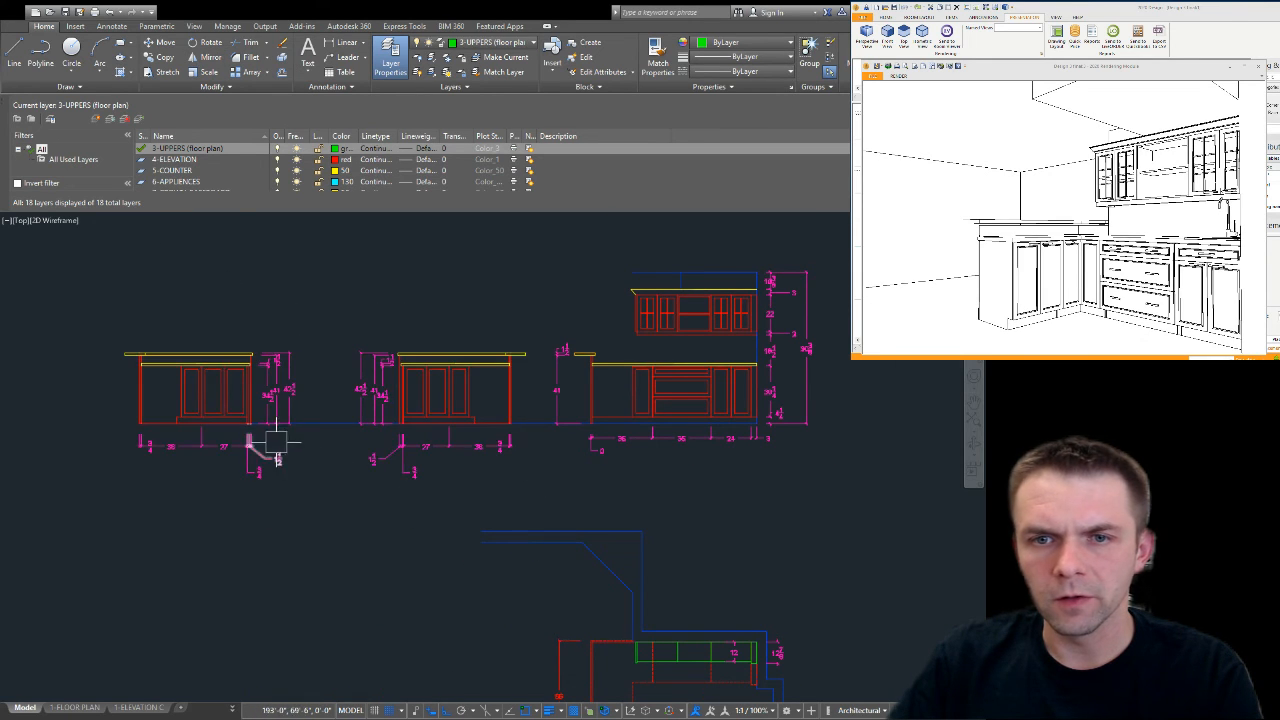
Step: Extend the blue floor line to the left so it runs beneath and past the mirrored elevation
{"action": "scroll", "coordinate": [301, 432], "scroll_direction": "up", "scroll_amount": 3}
{"action": "left_click", "coordinate": [324, 415]}
{"action": "left_click", "coordinate": [142, 419]}
{"action": "scroll", "coordinate": [480, 443], "scroll_direction": "down", "scroll_amount": 2}
{"action": "left_click", "coordinate": [197, 429]}
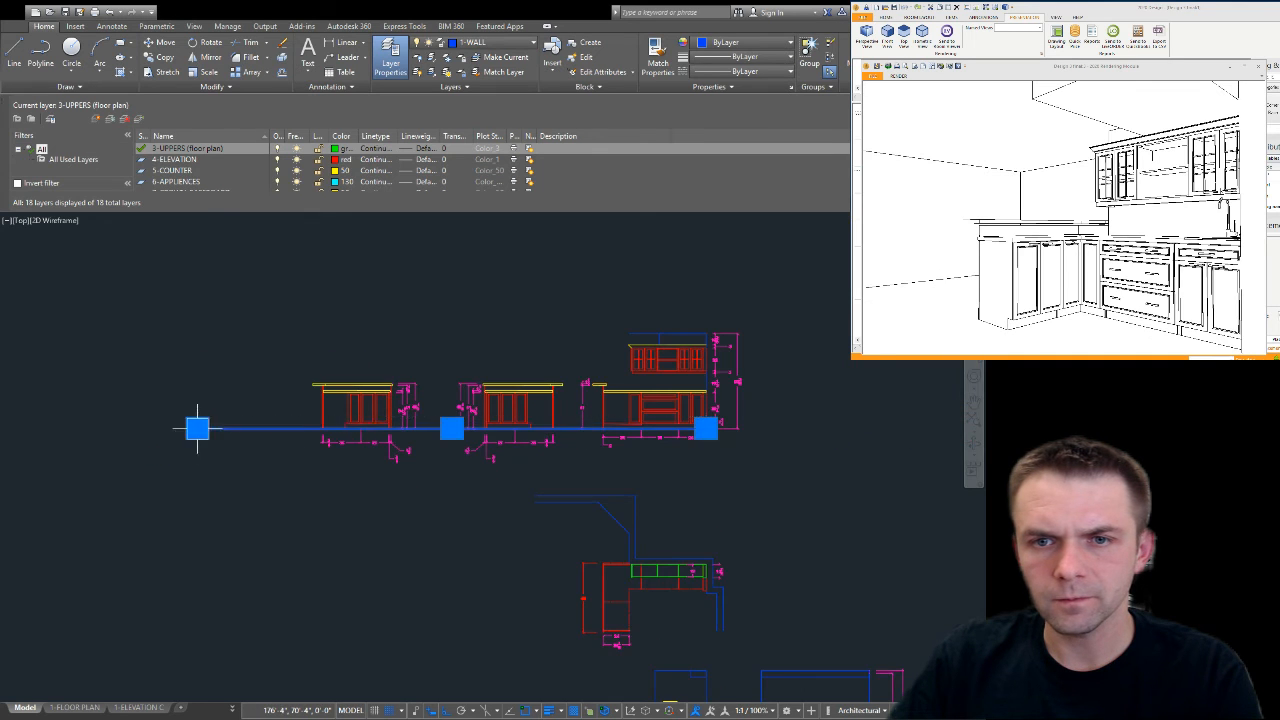
{"action": "key", "text": "Escape"}
Step: Delete the inner line beside the right edge and all the cabinet doors in the mirrored elevation
{"action": "scroll", "coordinate": [398, 416], "scroll_direction": "up", "scroll_amount": 3}
{"action": "scroll", "coordinate": [366, 410], "scroll_direction": "up", "scroll_amount": 4}
{"action": "left_click", "coordinate": [343, 423]}
{"action": "key", "text": "Delete"}
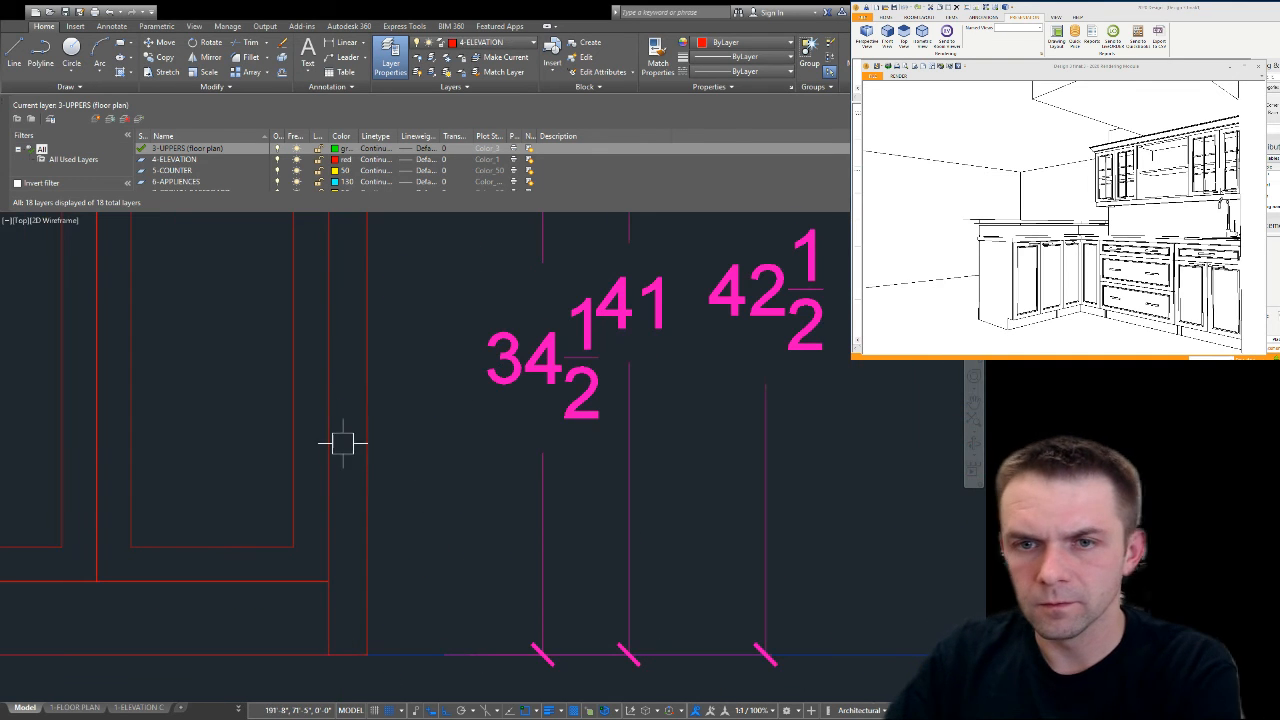
{"action": "scroll", "coordinate": [385, 466], "scroll_direction": "down", "scroll_amount": 4}
{"action": "left_click", "coordinate": [308, 458]}
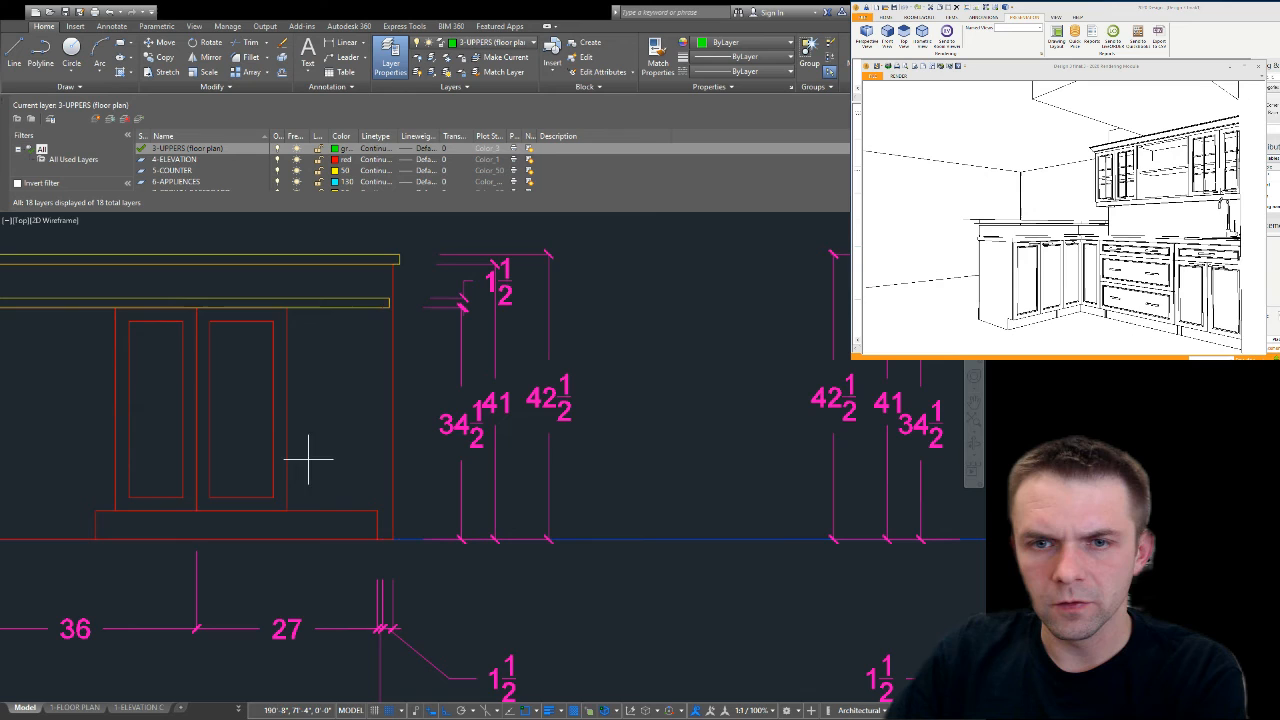
{"action": "left_click", "coordinate": [107, 383]}
{"action": "key", "text": "Delete"}
Step: Delete the toe kick's right end line and stretch its horizontal line to the elevation's right outer edge
{"action": "scroll", "coordinate": [125, 502], "scroll_direction": "up", "scroll_amount": 2}
{"action": "scroll", "coordinate": [528, 531], "scroll_direction": "up", "scroll_amount": 2}
{"action": "left_click", "coordinate": [530, 531]}
{"action": "key", "text": "Delete"}
{"action": "left_click", "coordinate": [467, 484]}
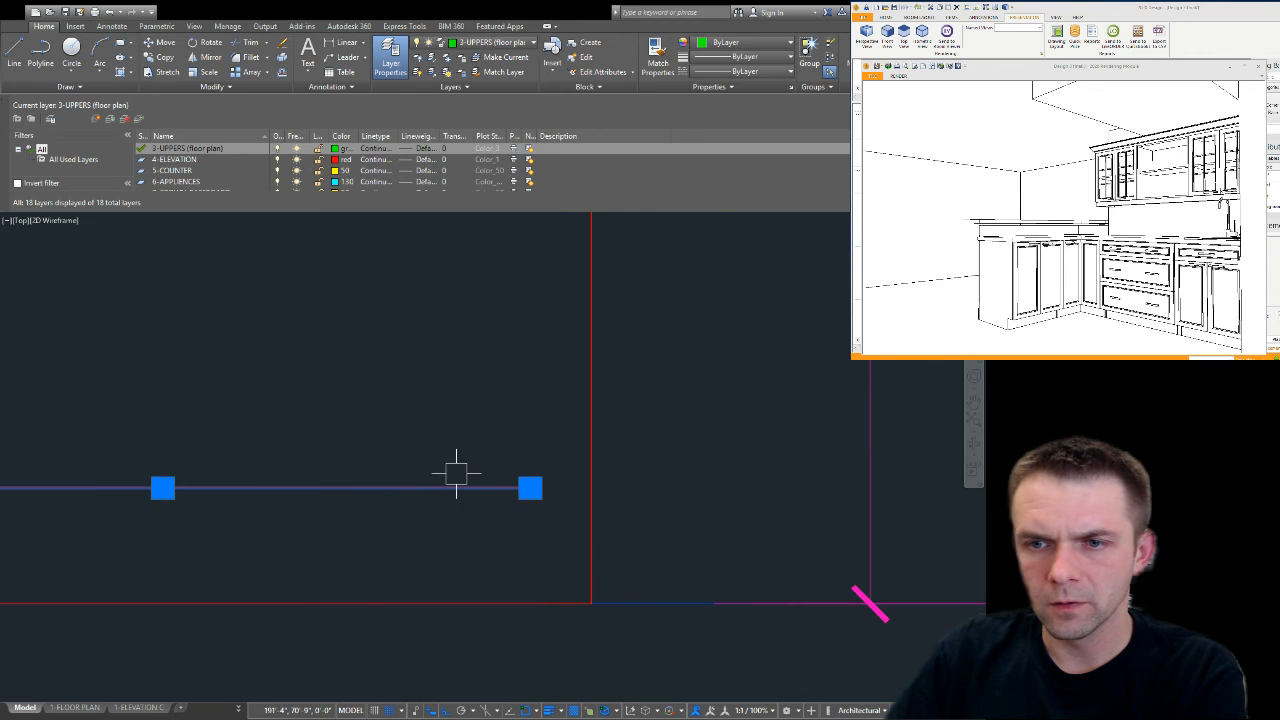
{"action": "scroll", "coordinate": [609, 472], "scroll_direction": "down", "scroll_amount": 1}
{"action": "scroll", "coordinate": [562, 476], "scroll_direction": "up", "scroll_amount": 1}
{"action": "left_click", "coordinate": [561, 485]}
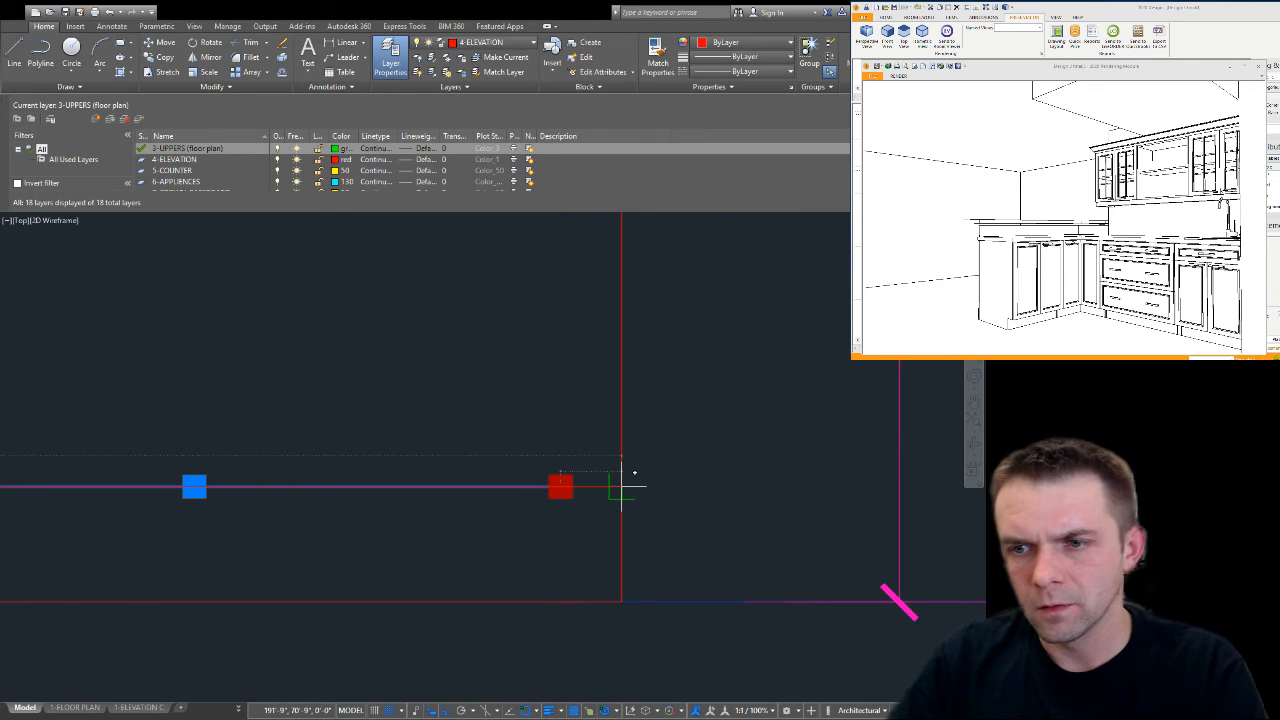
{"action": "left_click", "coordinate": [629, 486]}
{"action": "key", "text": "Escape"}
Step: Delete the leftover short toe-kick segments and the toe kick's left end line in the mirrored elevation
{"action": "scroll", "coordinate": [655, 486], "scroll_direction": "down", "scroll_amount": 4}
{"action": "scroll", "coordinate": [311, 504], "scroll_direction": "up", "scroll_amount": 2}
{"action": "left_click", "coordinate": [242, 479]}
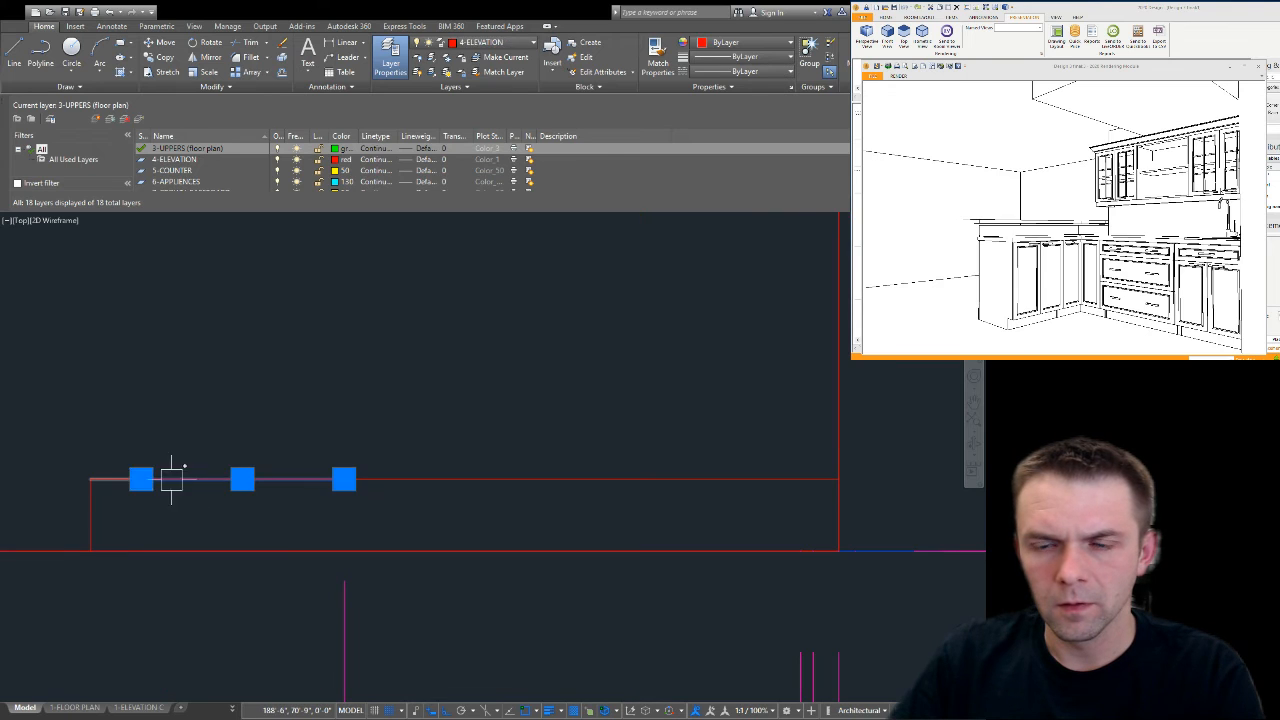
{"action": "key", "text": "Delete"}
{"action": "left_click", "coordinate": [302, 480]}
{"action": "key", "text": "Delete"}
{"action": "left_click", "coordinate": [130, 480]}
{"action": "key", "text": "Delete"}
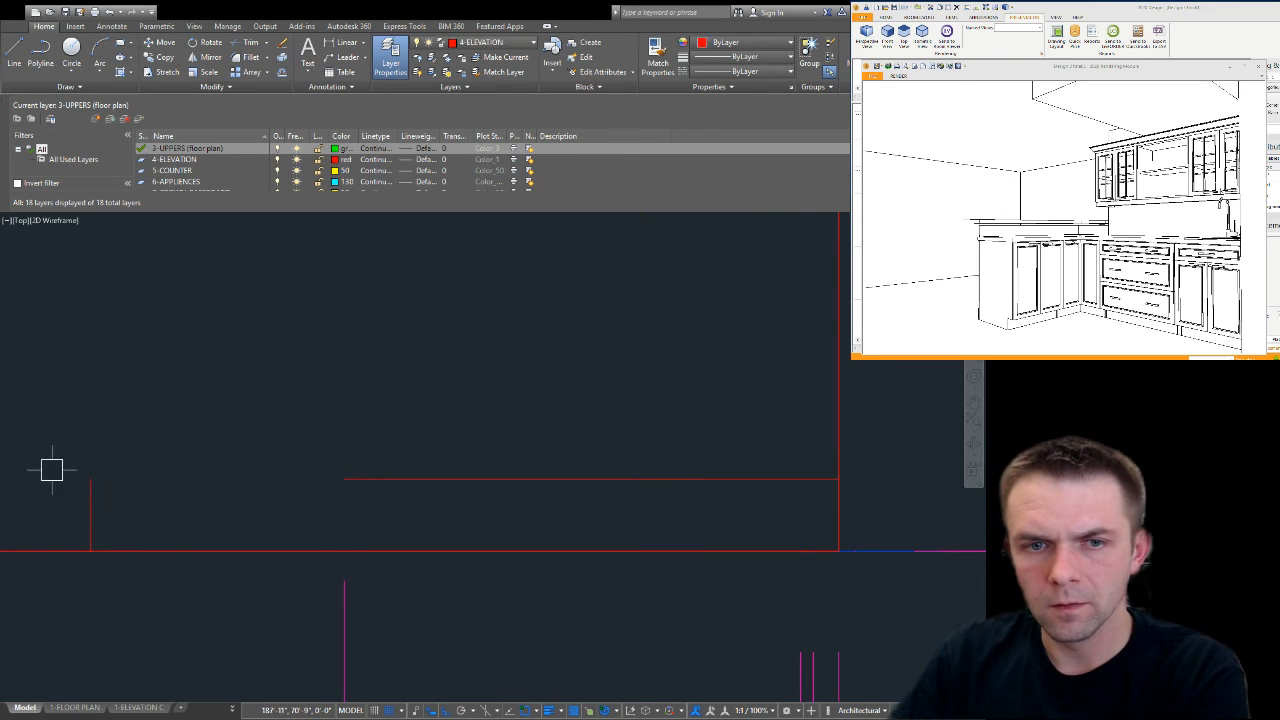
{"action": "left_click", "coordinate": [90, 515]}
{"action": "key", "text": "Delete"}
Step: Stretch the remaining toe-kick line to the mirrored elevation's left outer edge
{"action": "left_click", "coordinate": [380, 479]}
{"action": "left_click", "coordinate": [343, 478]}
{"action": "scroll", "coordinate": [392, 473], "scroll_direction": "down", "scroll_amount": 3}
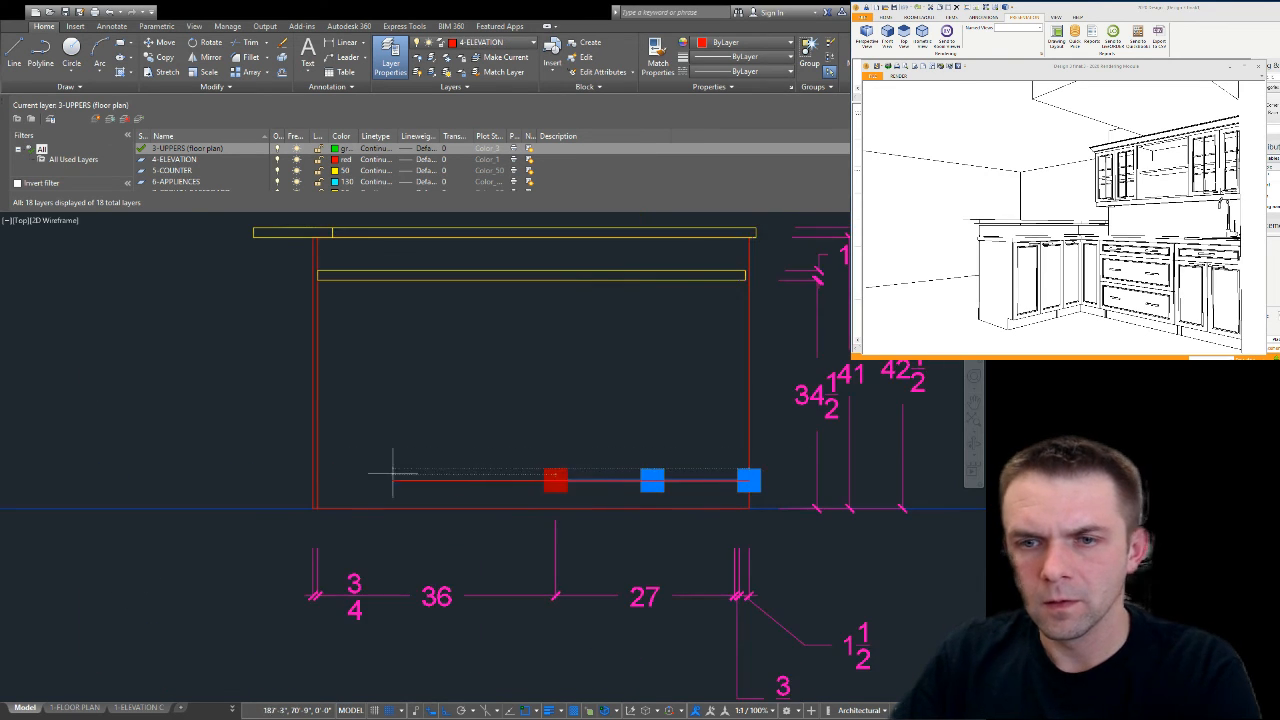
{"action": "scroll", "coordinate": [300, 482], "scroll_direction": "up", "scroll_amount": 7}
{"action": "left_click", "coordinate": [283, 487]}
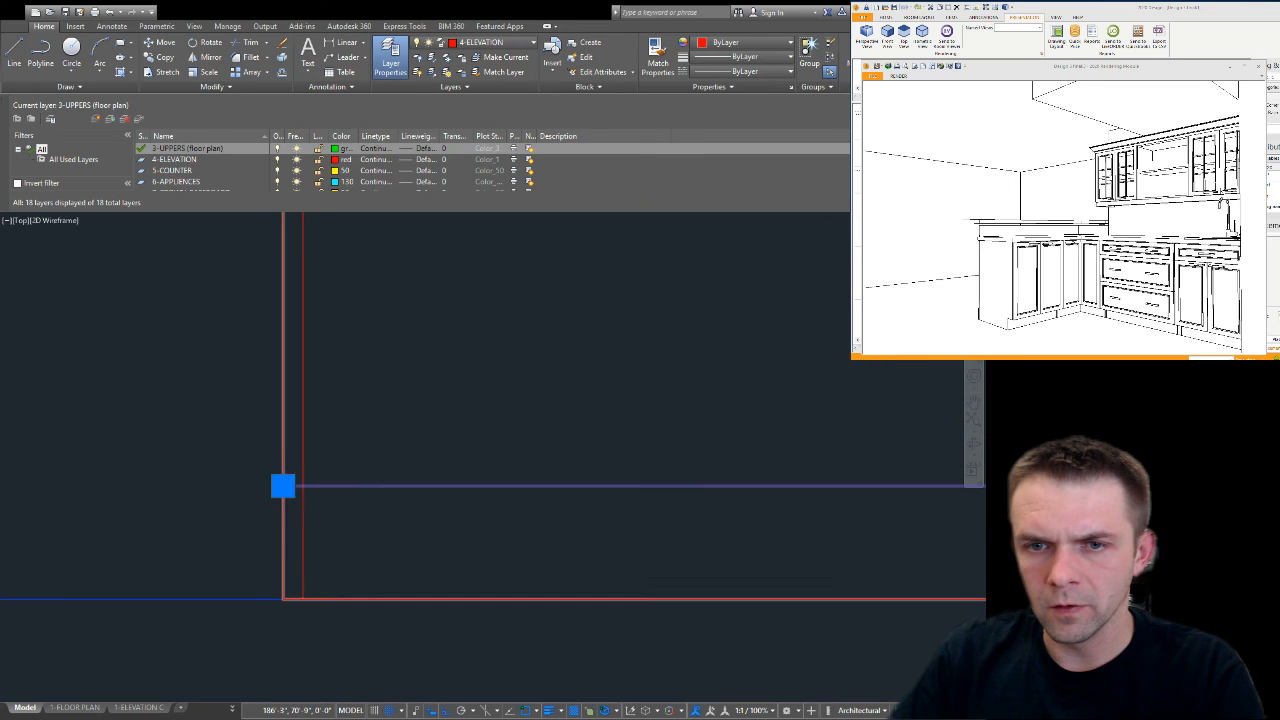
{"action": "key", "text": "Escape"}
Step: Delete the inner vertical line of the left end panel in the mirrored elevation
{"action": "scroll", "coordinate": [327, 464], "scroll_direction": "down", "scroll_amount": 2}
{"action": "scroll", "coordinate": [320, 452], "scroll_direction": "up", "scroll_amount": 2}
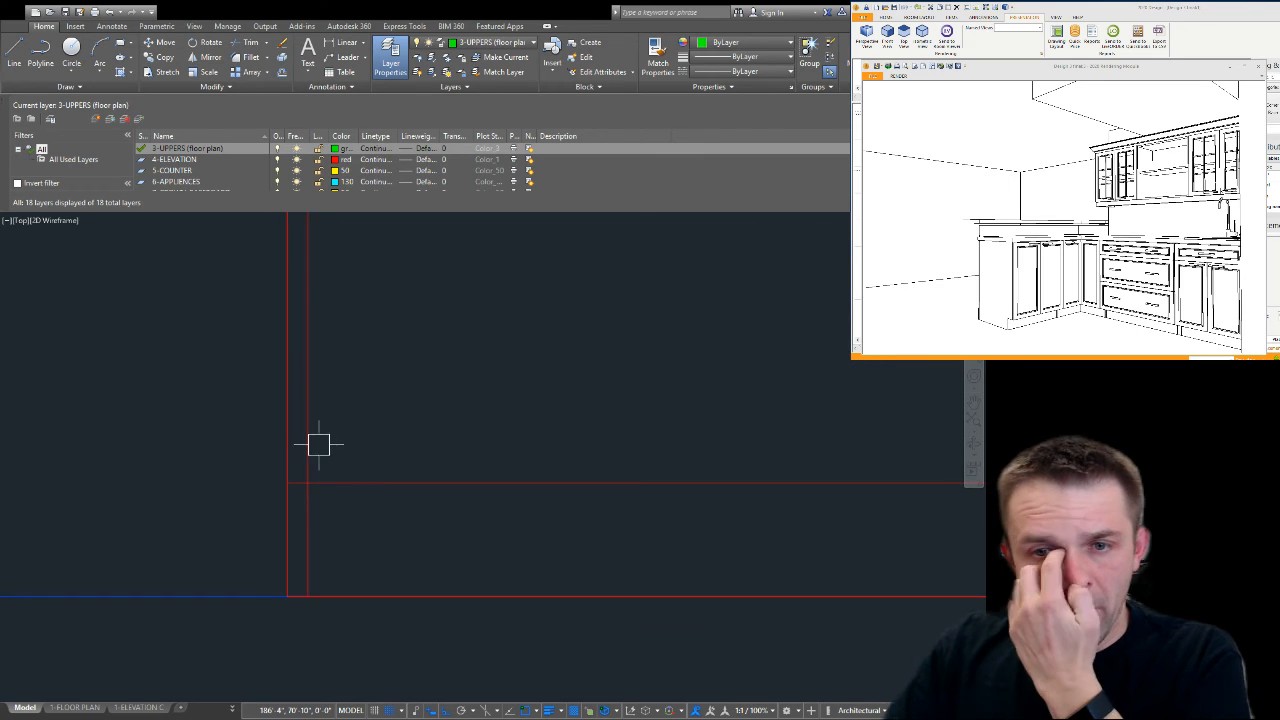
{"action": "left_click", "coordinate": [306, 423]}
{"action": "key", "text": "Escape"}
{"action": "scroll", "coordinate": [306, 421], "scroll_direction": "up", "scroll_amount": 2}
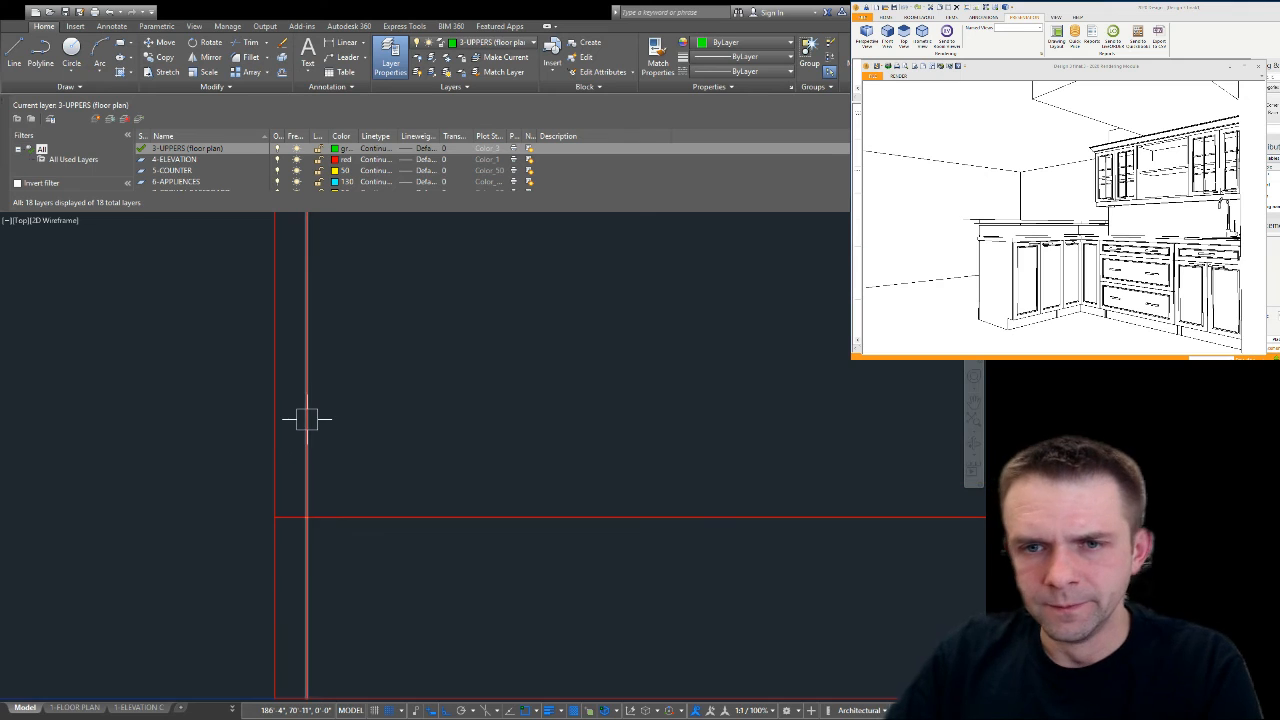
{"action": "left_click", "coordinate": [306, 420]}
{"action": "key", "text": "Delete"}
{"action": "scroll", "coordinate": [352, 509], "scroll_direction": "down", "scroll_amount": 6}
{"action": "scroll", "coordinate": [324, 517], "scroll_direction": "down", "scroll_amount": 3}
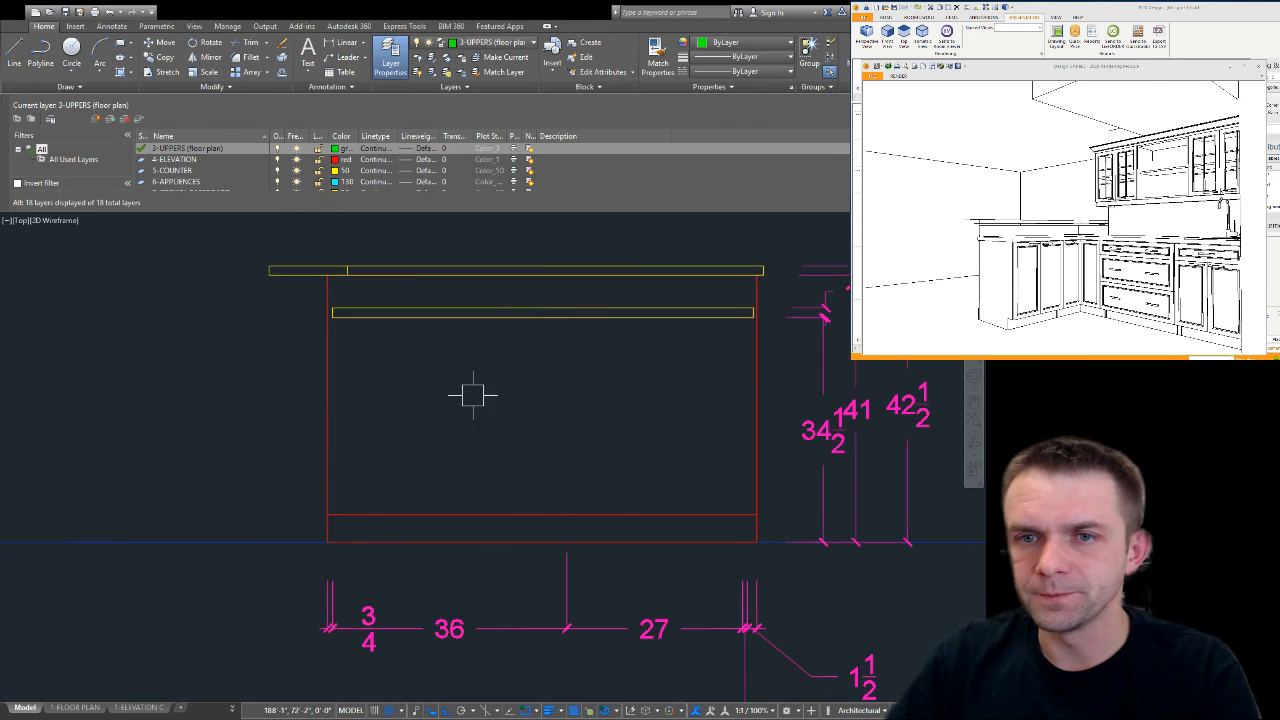
Step: Delete the lower countertop and the vertical divider line in the raised countertop of the mirrored elevation
{"action": "scroll", "coordinate": [420, 306], "scroll_direction": "up", "scroll_amount": 4}
{"action": "left_click", "coordinate": [420, 310]}
{"action": "scroll", "coordinate": [290, 234], "scroll_direction": "up", "scroll_amount": 6}
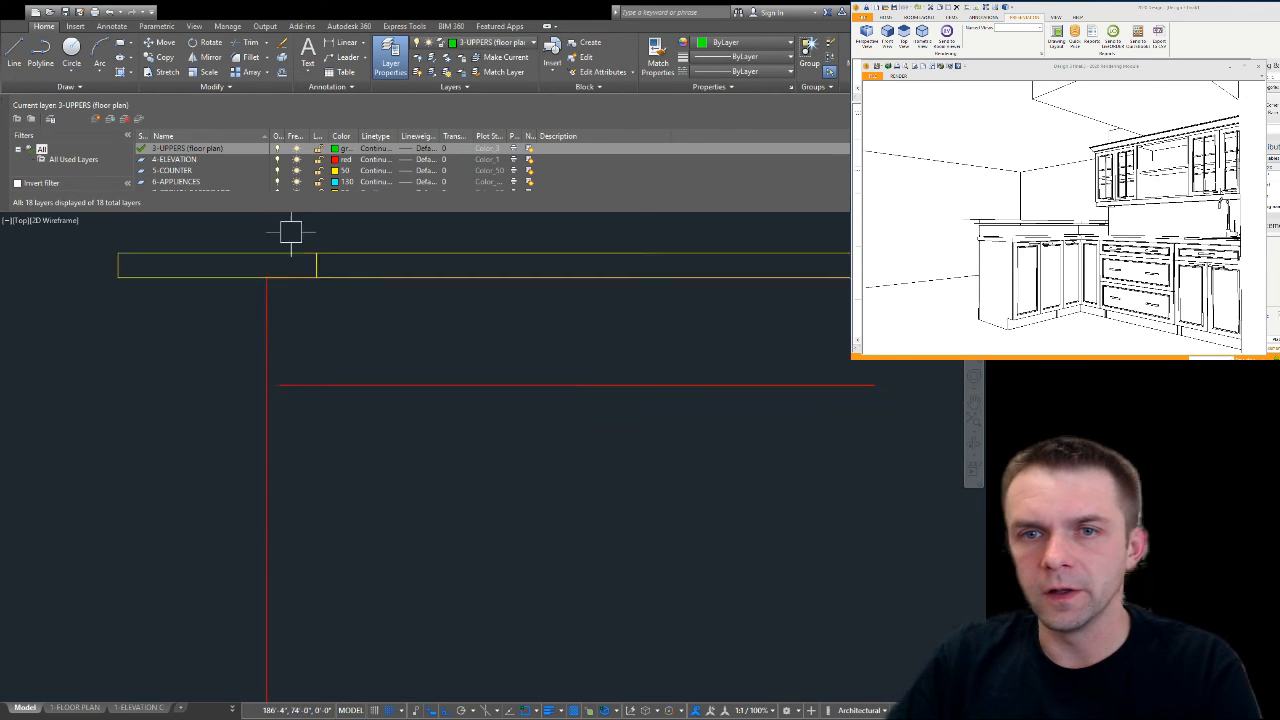
{"action": "left_click", "coordinate": [314, 243]}
{"action": "left_click", "coordinate": [384, 426]}
{"action": "key", "text": "Delete"}
{"action": "scroll", "coordinate": [336, 373], "scroll_direction": "down", "scroll_amount": 8}
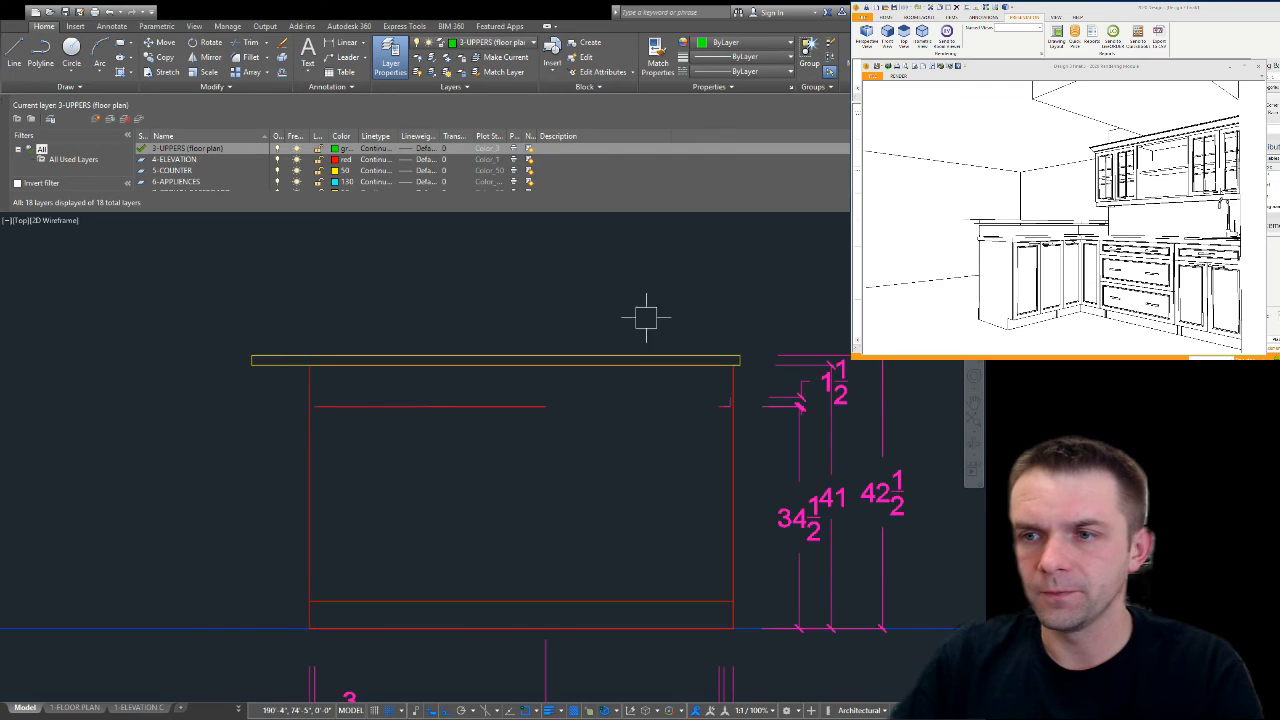
Step: Delete the small leftover cabinet lines at the upper right of the mirrored elevation
{"action": "scroll", "coordinate": [746, 385], "scroll_direction": "up", "scroll_amount": 5}
{"action": "left_click", "coordinate": [620, 366]}
{"action": "left_click", "coordinate": [736, 452]}
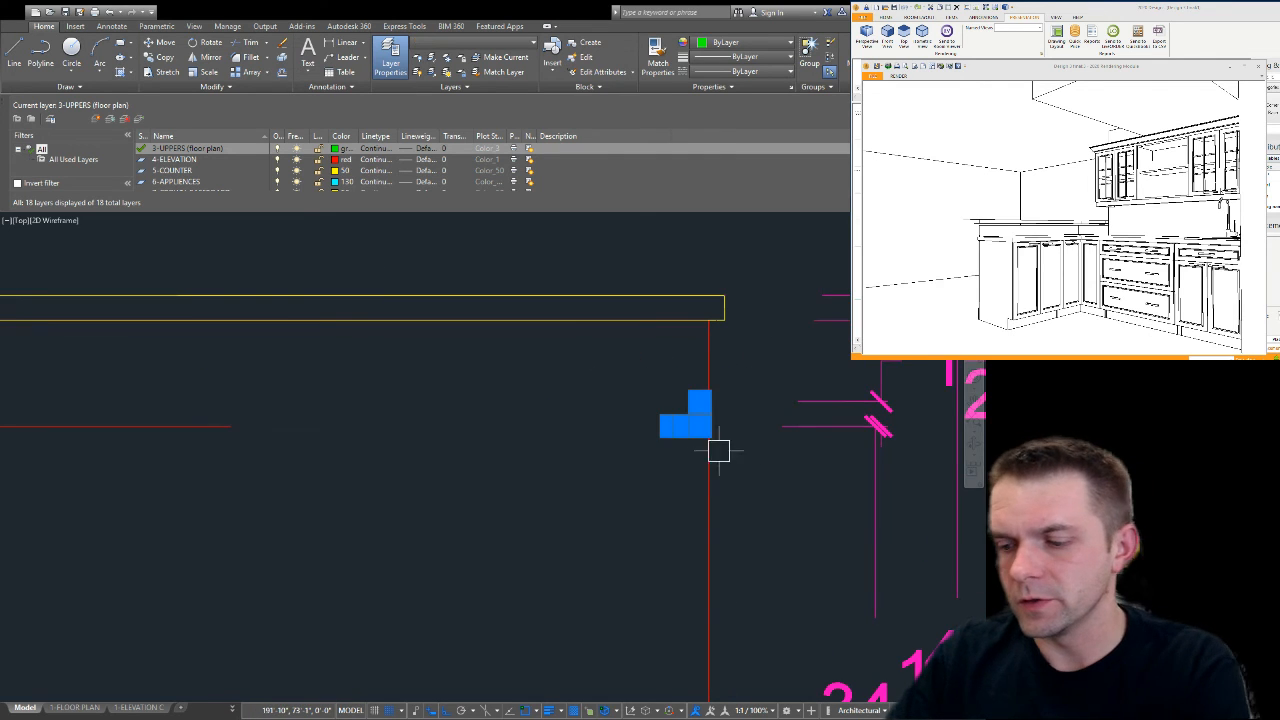
{"action": "key", "text": "Delete"}
Step: Delete the 34 1/2 cabinet height and 1 1/2 lower countertop dimensions beside the mirrored elevation
{"action": "scroll", "coordinate": [520, 350], "scroll_direction": "down", "scroll_amount": 5}
{"action": "left_click", "coordinate": [640, 457]}
{"action": "key", "text": "Delete"}
{"action": "left_click", "coordinate": [620, 363]}
{"action": "key", "text": "Delete"}
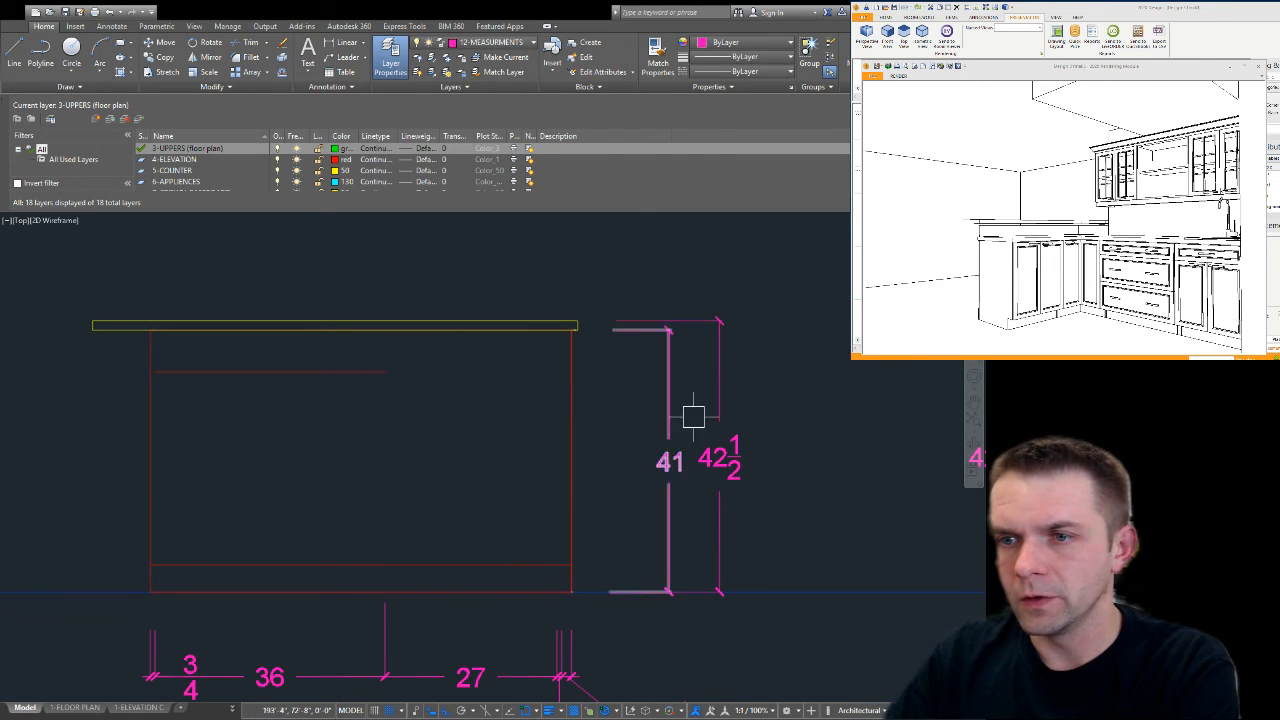
Step: Delete all the width dimensions beneath the mirrored elevation and the leftover cabinet-top line inside it
{"action": "scroll", "coordinate": [720, 351], "scroll_direction": "down", "scroll_amount": 2}
{"action": "scroll", "coordinate": [734, 580], "scroll_direction": "up", "scroll_amount": 2}
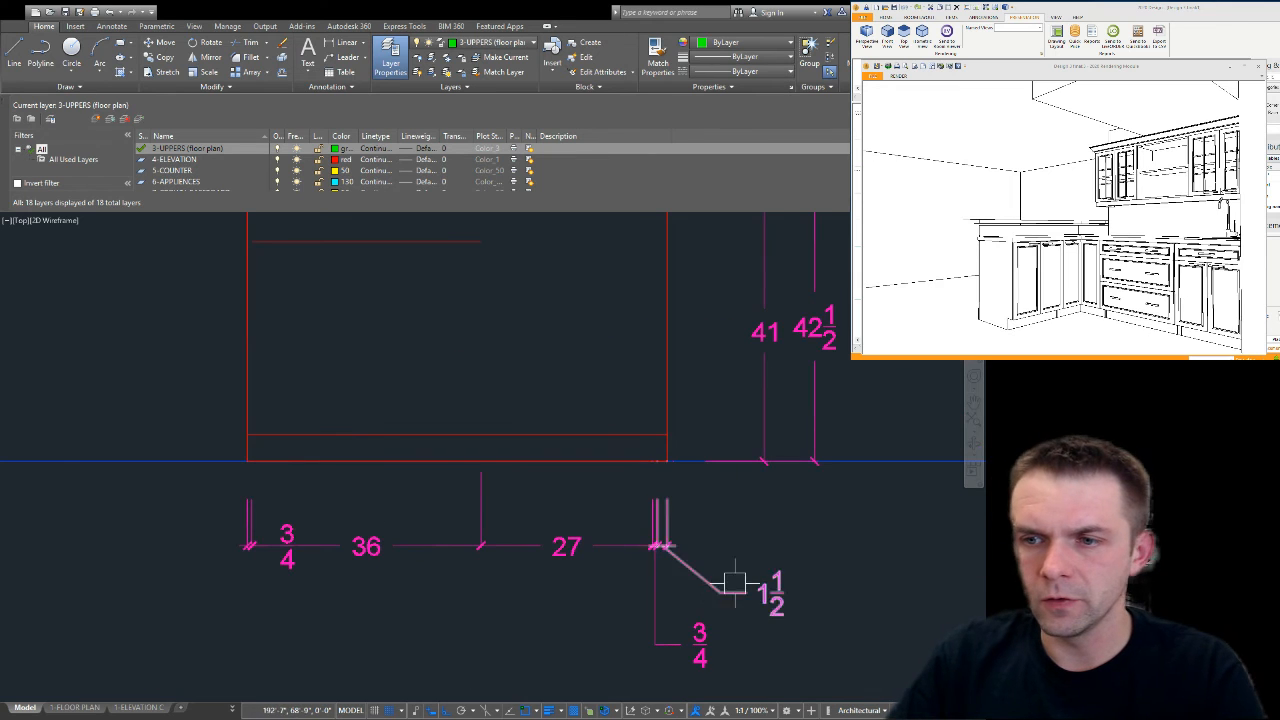
{"action": "left_click", "coordinate": [755, 541]}
{"action": "left_click", "coordinate": [514, 574]}
{"action": "key", "text": "Delete"}
{"action": "scroll", "coordinate": [429, 560], "scroll_direction": "down", "scroll_amount": 2}
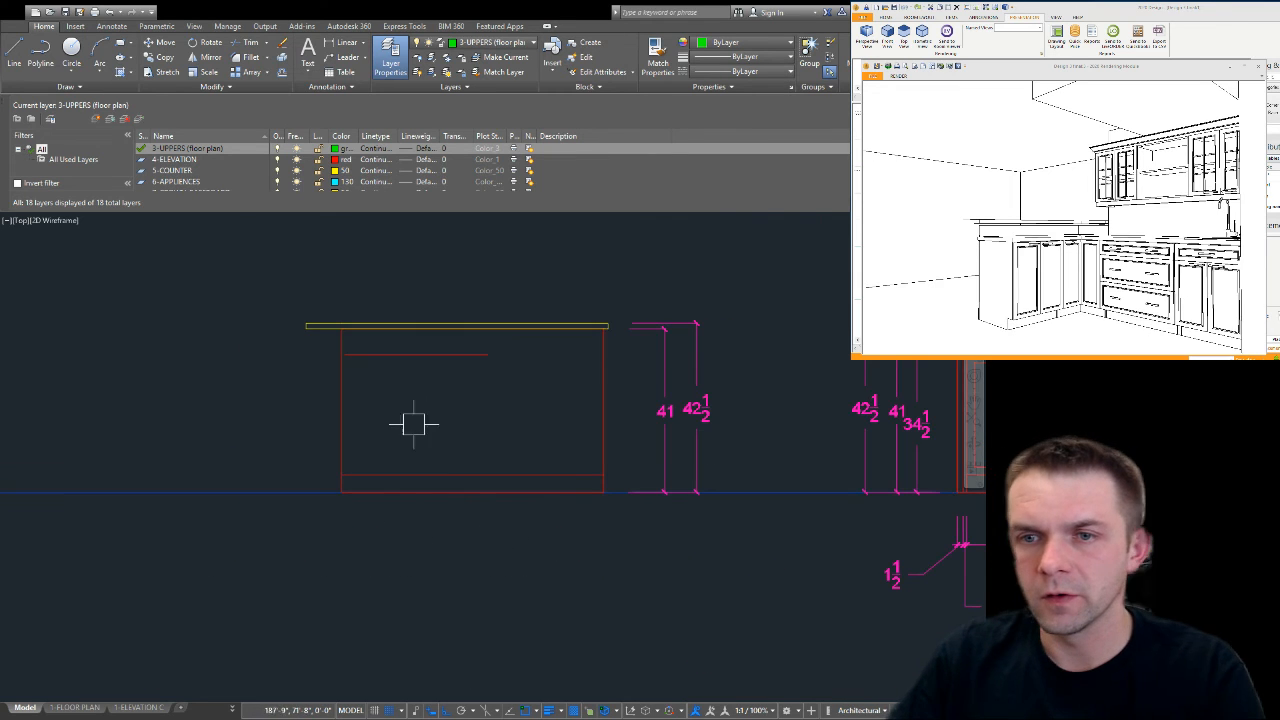
{"action": "left_click", "coordinate": [416, 355]}
{"action": "key", "text": "Delete"}
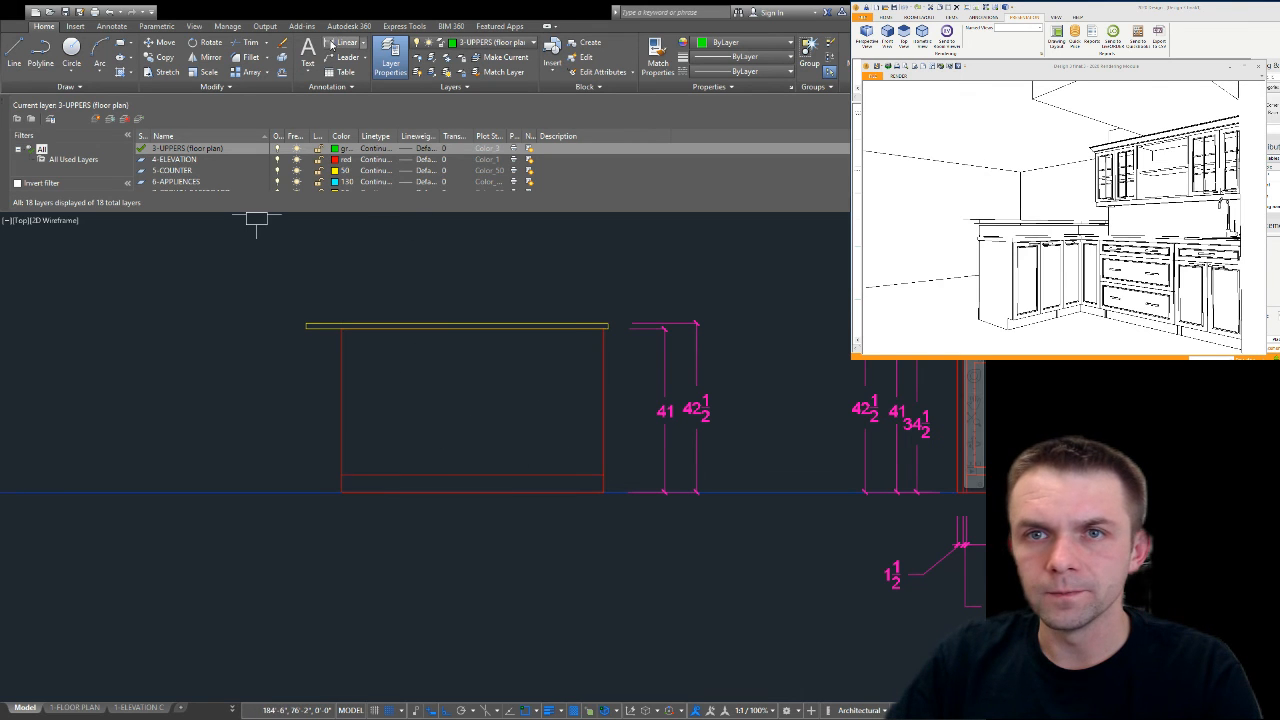
Step: Check the back panel's width and try offsetting its whole outline inward
{"action": "scroll", "coordinate": [514, 409], "scroll_direction": "up", "scroll_amount": 3}
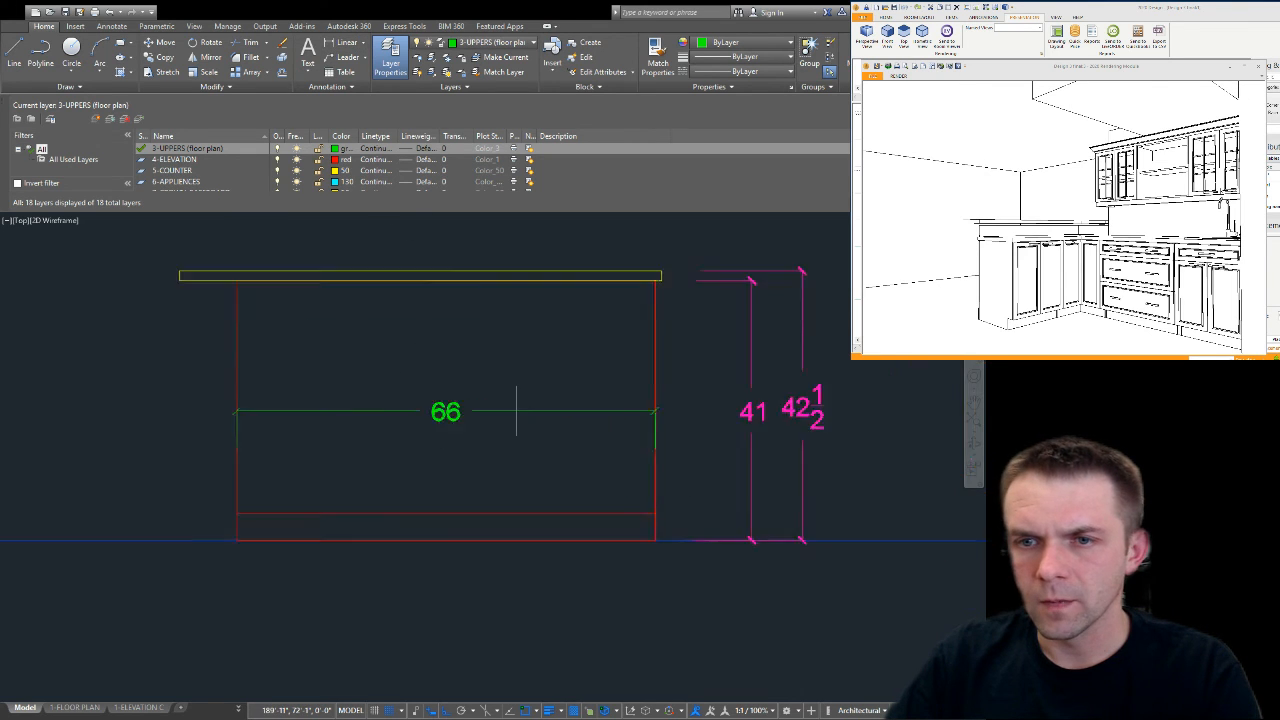
{"action": "scroll", "coordinate": [514, 409], "scroll_direction": "down", "scroll_amount": 1}
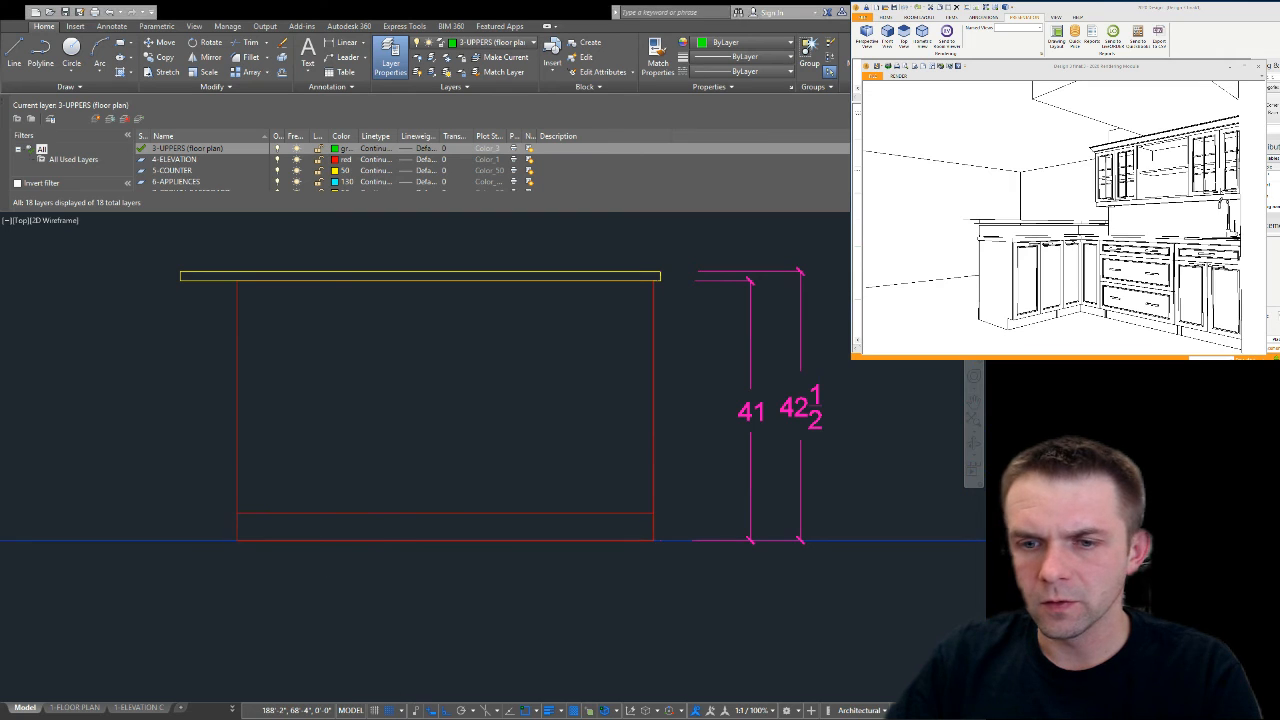
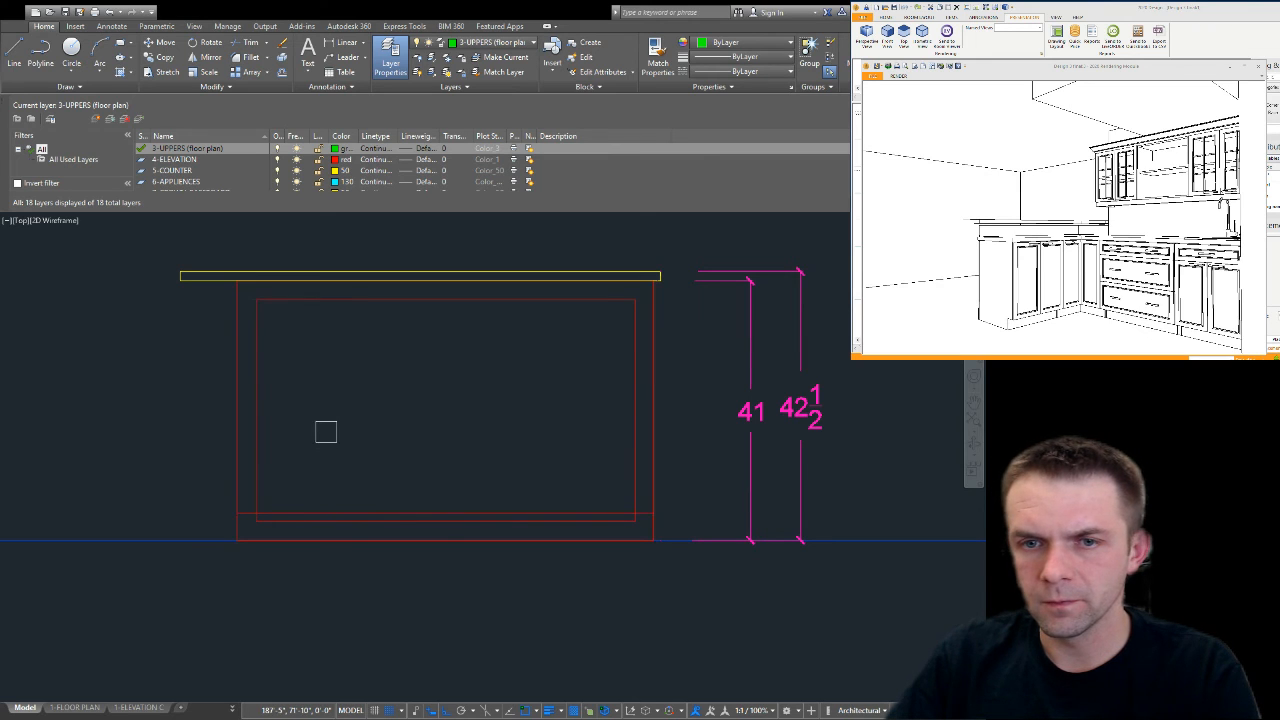
{"action": "left_click", "coordinate": [249, 442]}
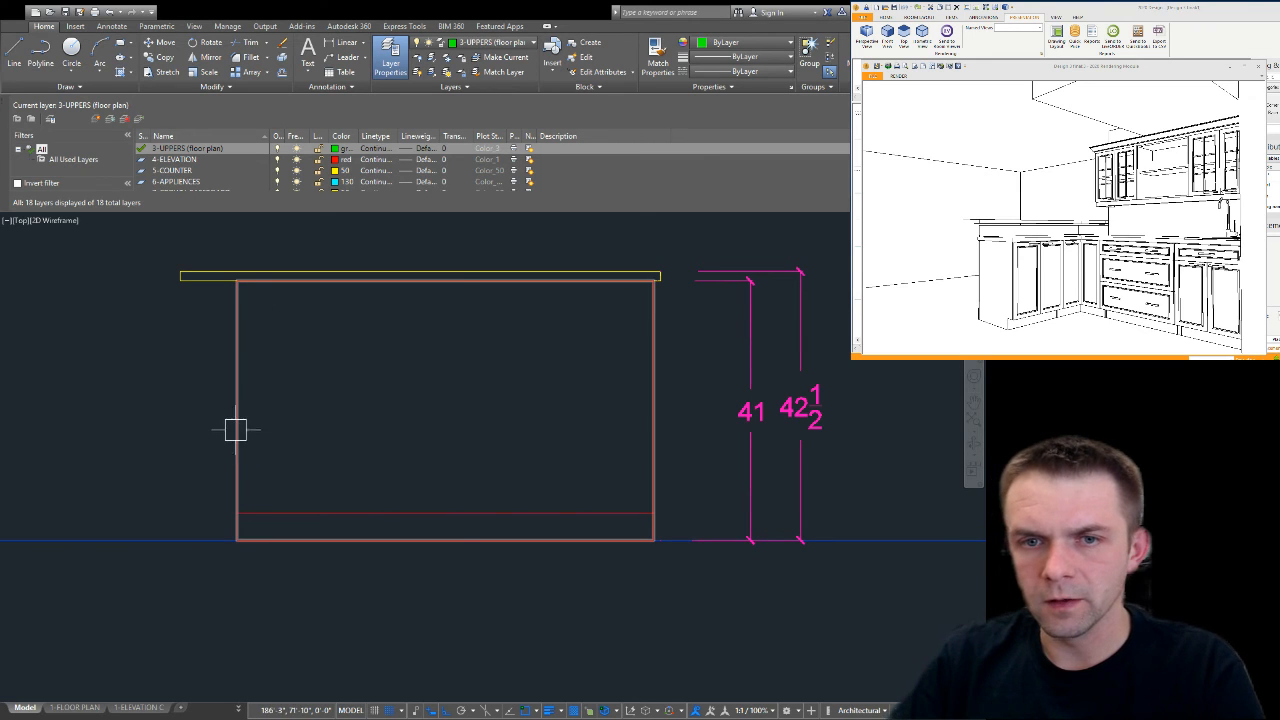
Step: Explode the back panel's outline and offset its left edge inward to form the first stile
{"action": "left_click", "coordinate": [237, 430]}
{"action": "key", "text": "Escape"}
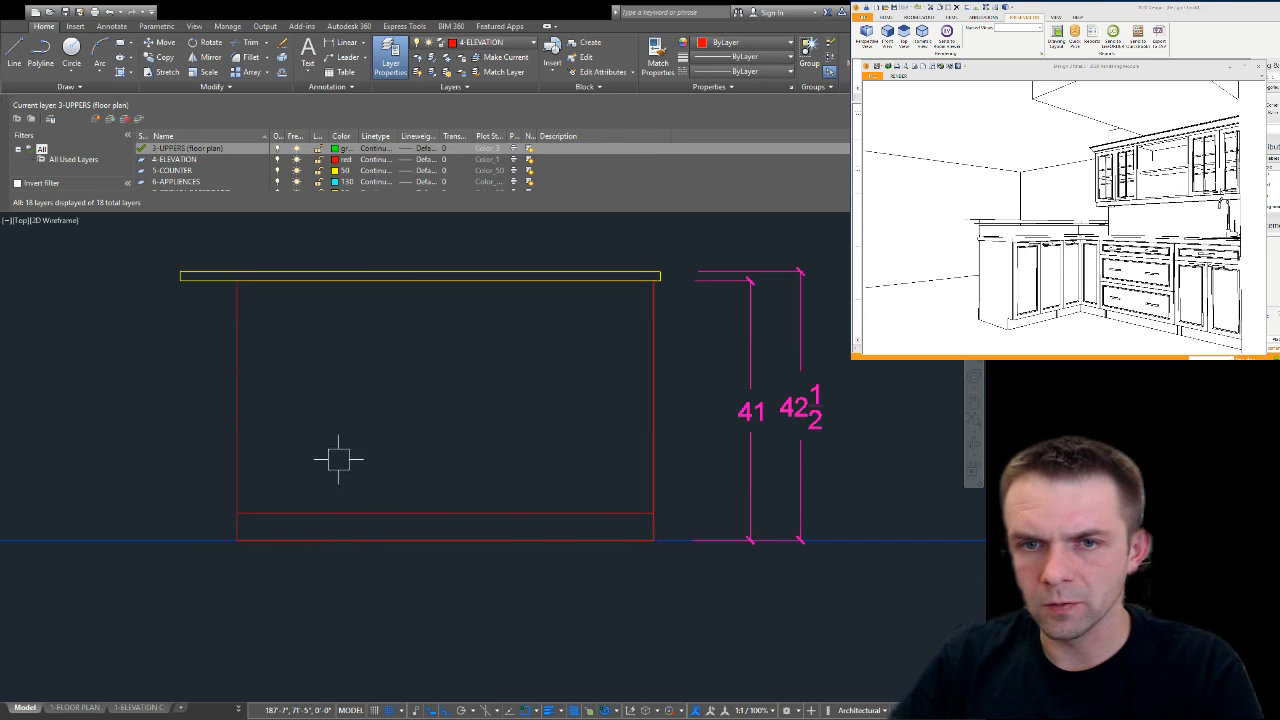
{"action": "left_click", "coordinate": [240, 439]}
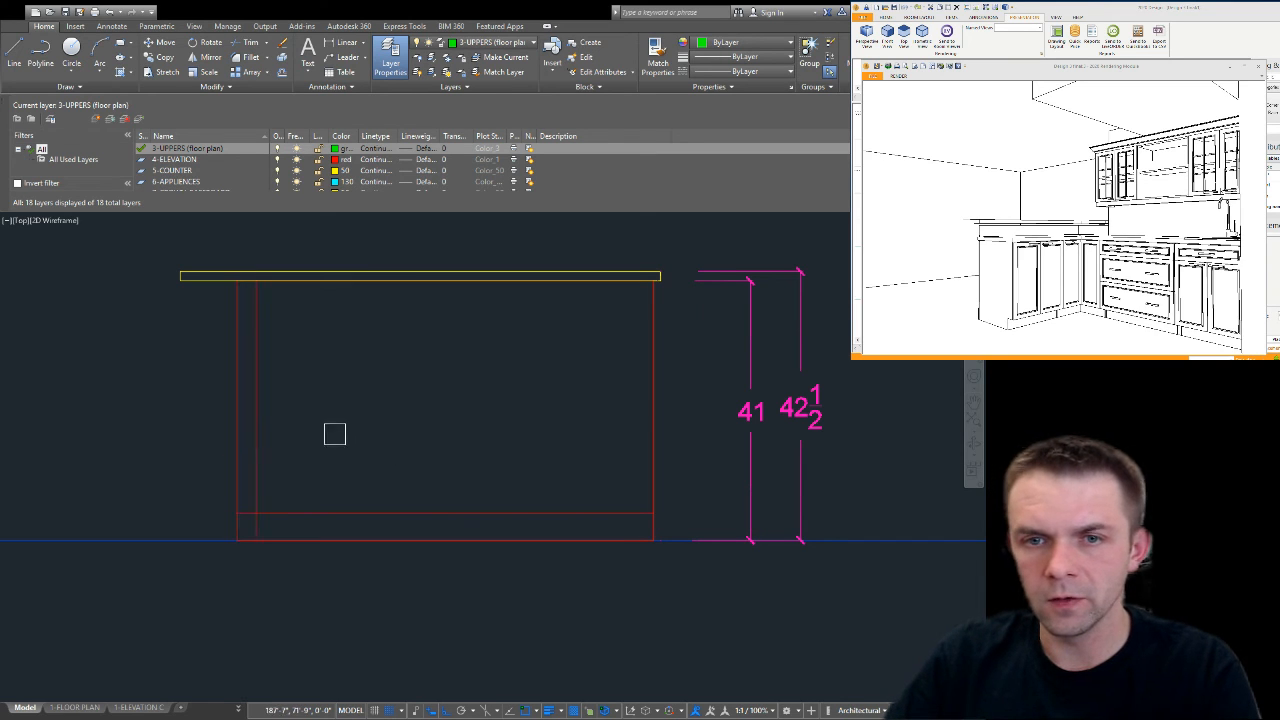
Step: Offset the vertical lines across the back panel to lay out three equal openings and the remaining equal-width stiles
{"action": "left_click", "coordinate": [257, 435]}
{"action": "left_click", "coordinate": [385, 432]}
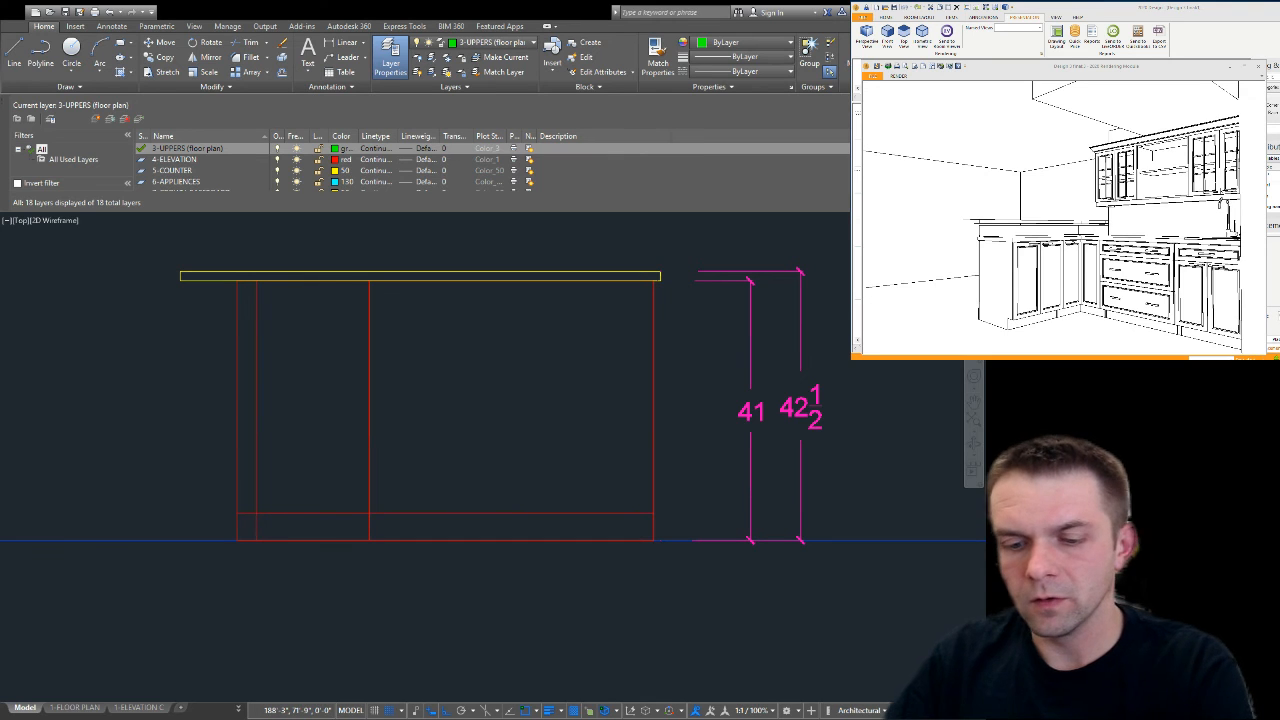
{"action": "left_click", "coordinate": [370, 434]}
{"action": "left_click", "coordinate": [402, 433]}
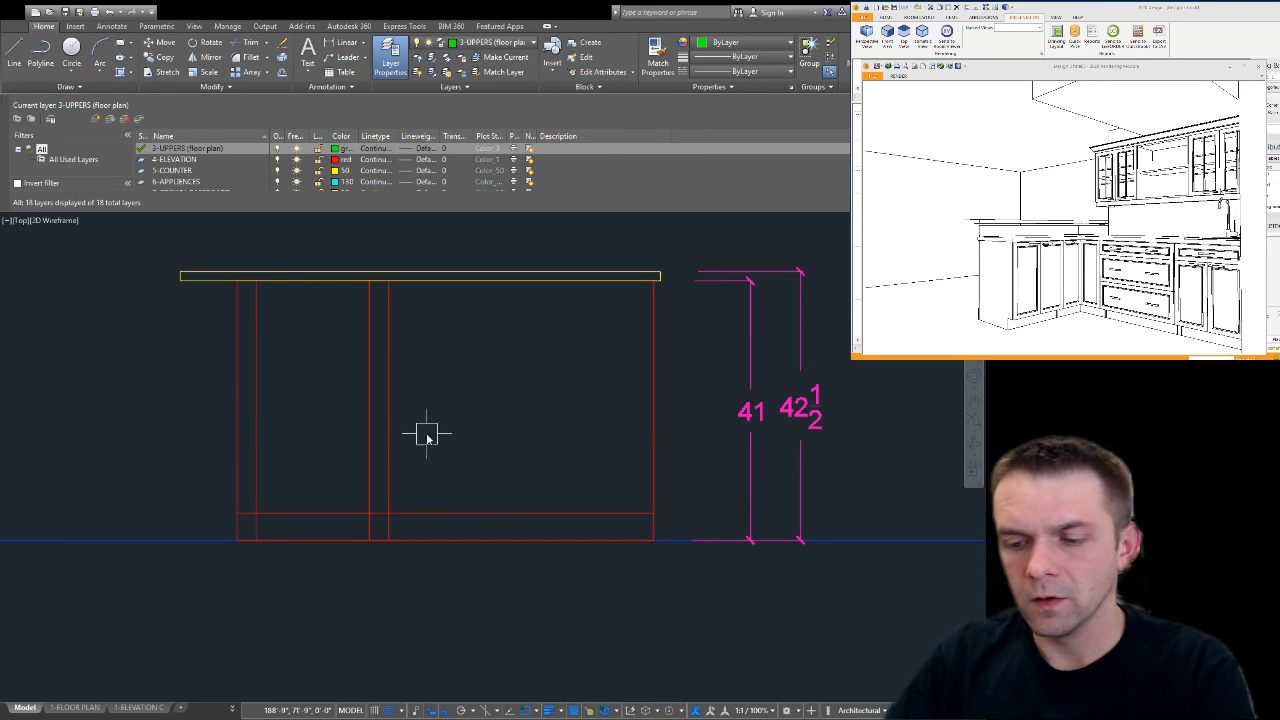
{"action": "left_click", "coordinate": [388, 433]}
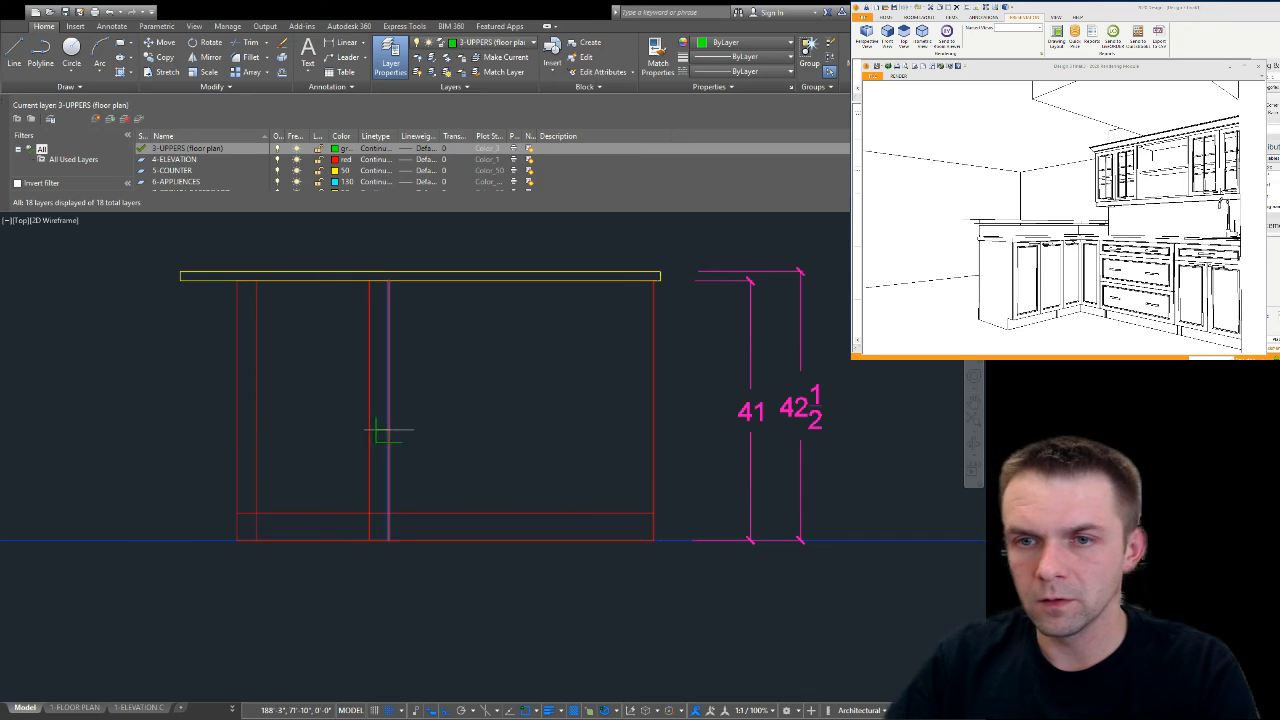
{"action": "left_click", "coordinate": [494, 432]}
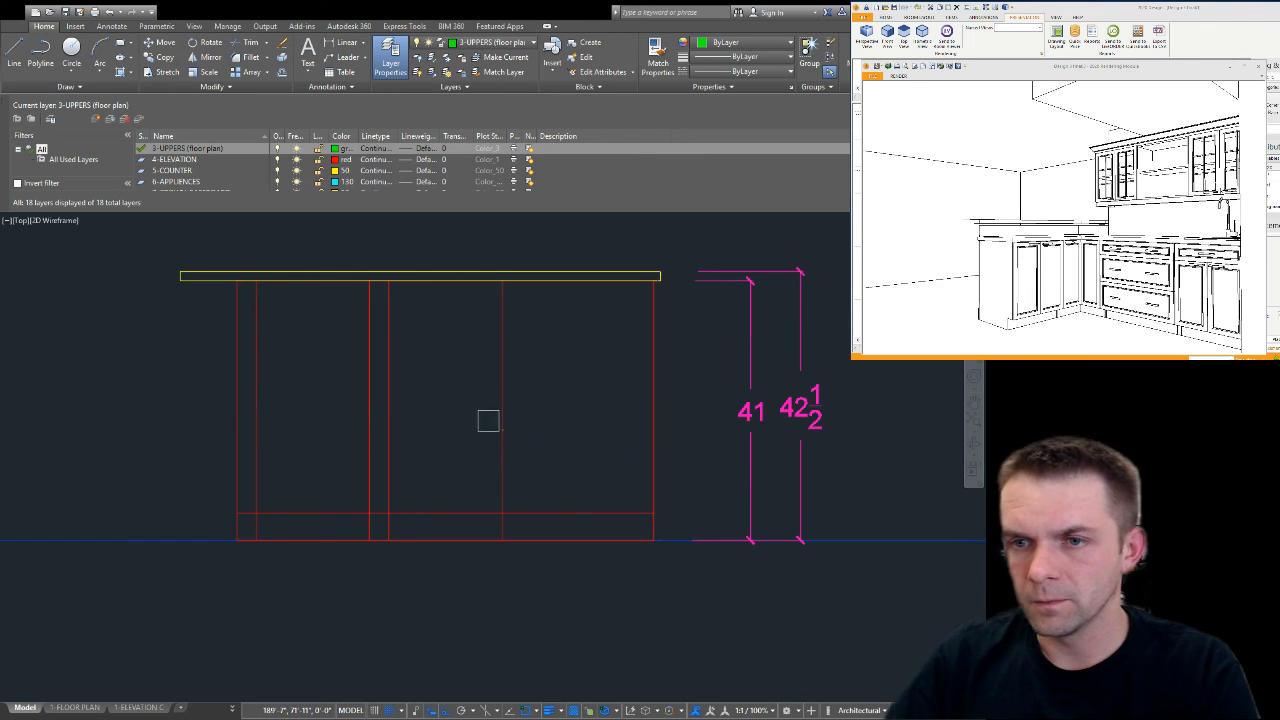
{"action": "left_click", "coordinate": [500, 421]}
{"action": "left_click", "coordinate": [583, 409]}
{"action": "left_click", "coordinate": [651, 409]}
{"action": "left_click", "coordinate": [613, 409]}
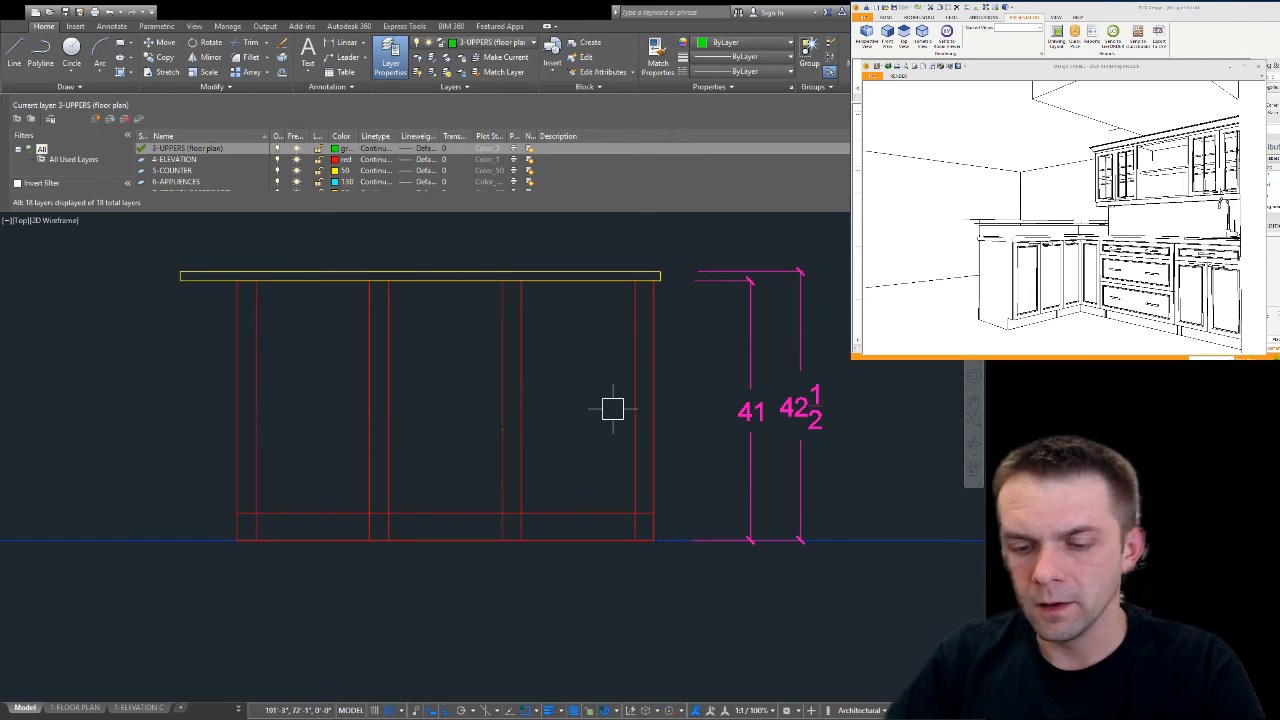
Step: Draw full-height rectangles filling the three openings between the stiles of the back panel
{"action": "left_click", "coordinate": [636, 540]}
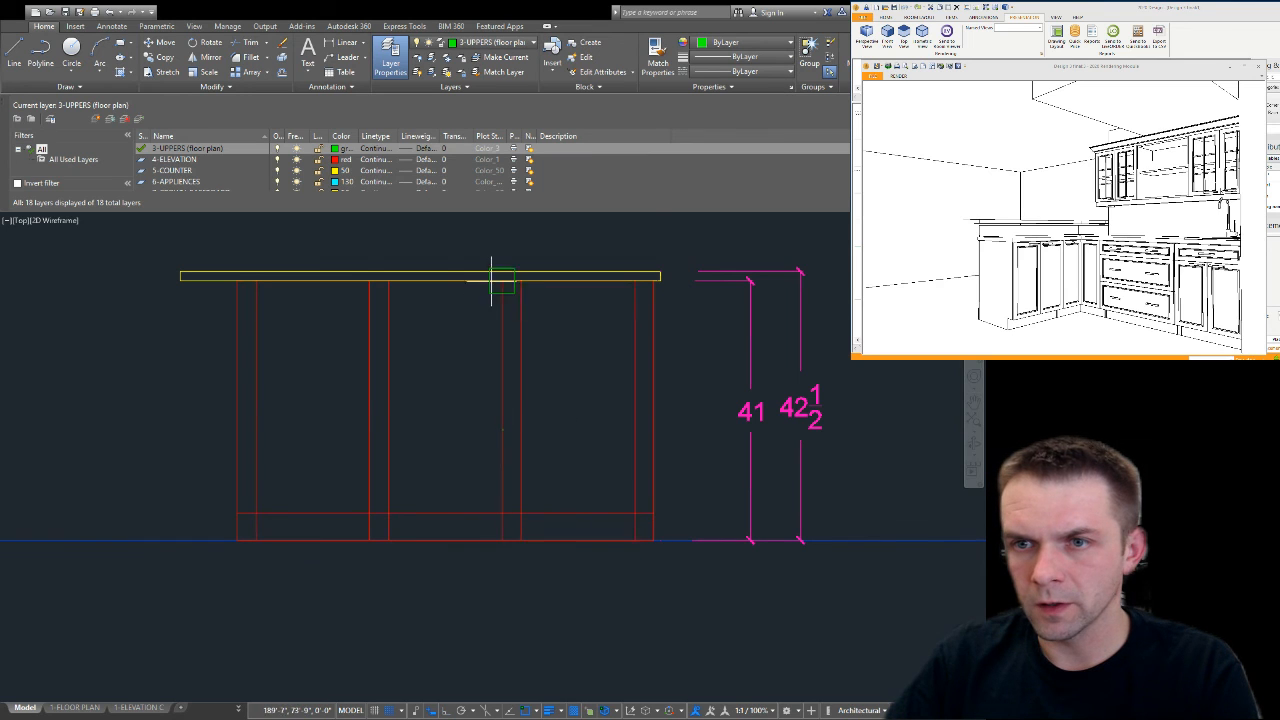
{"action": "left_click", "coordinate": [502, 540]}
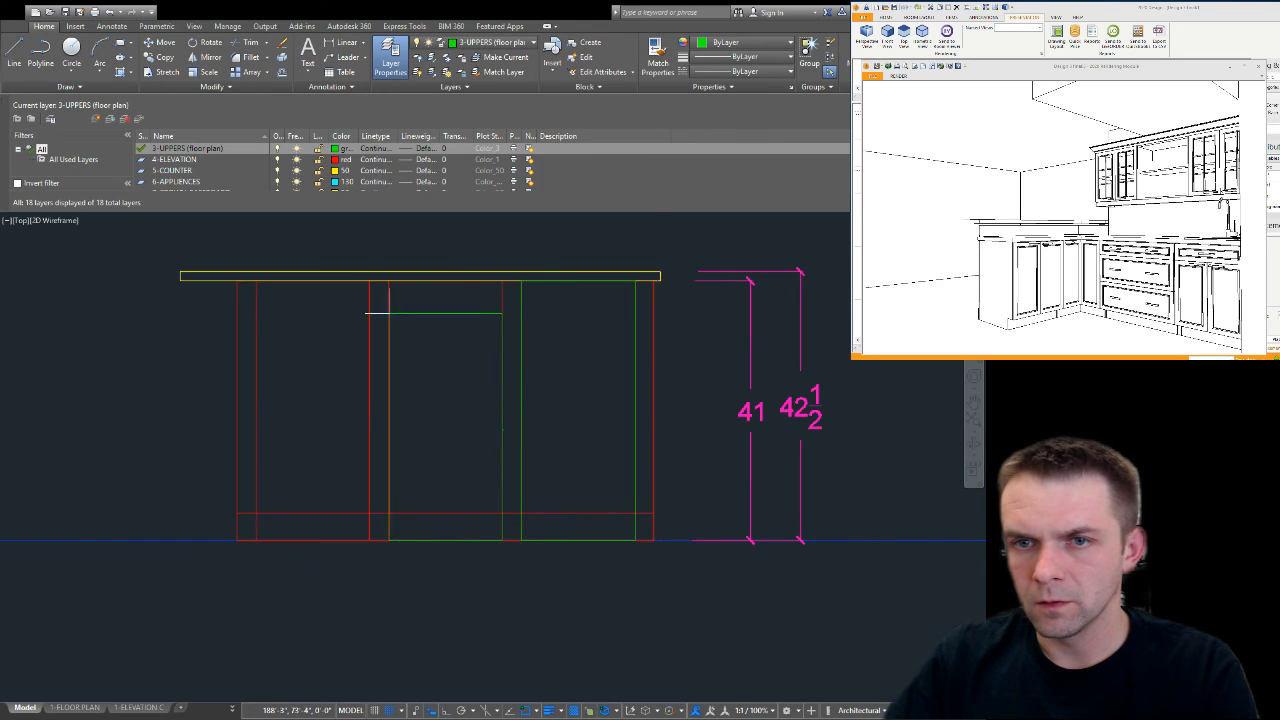
{"action": "left_click", "coordinate": [388, 281]}
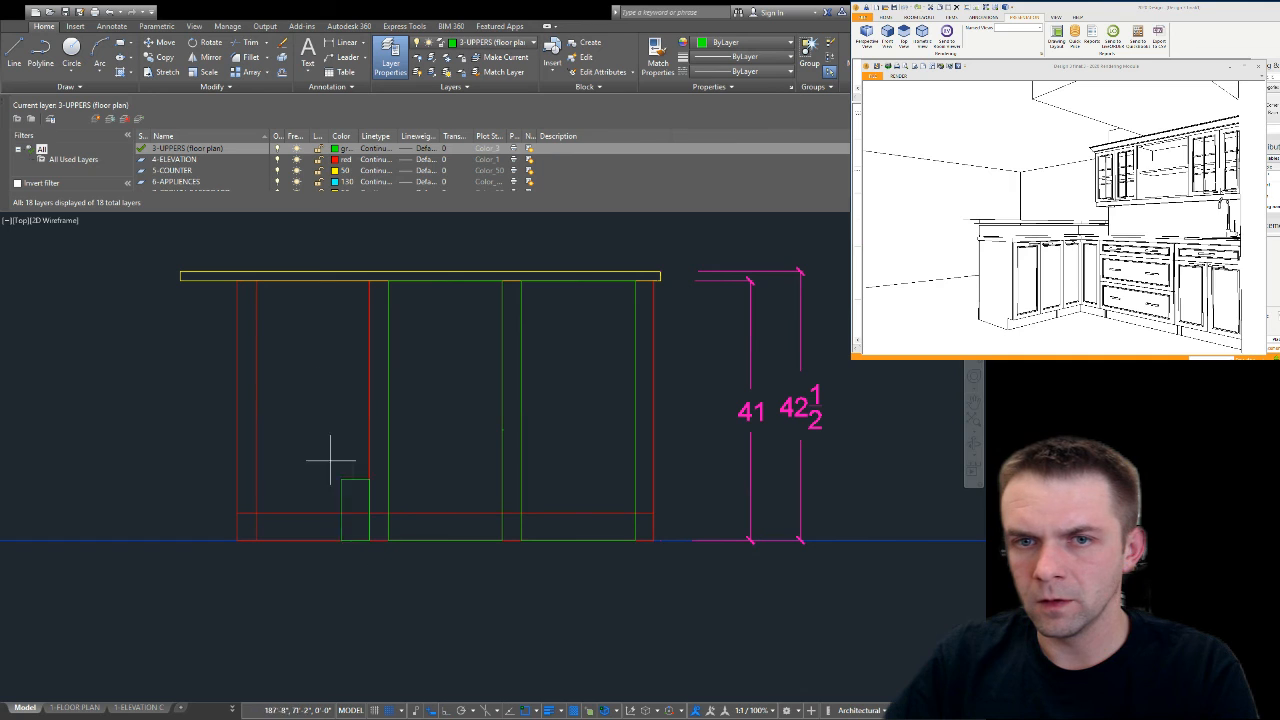
{"action": "left_click", "coordinate": [256, 281]}
Step: Move the left rectangle's top edge down 3 and its bottom edge up 7.25
{"action": "left_click", "coordinate": [309, 284]}
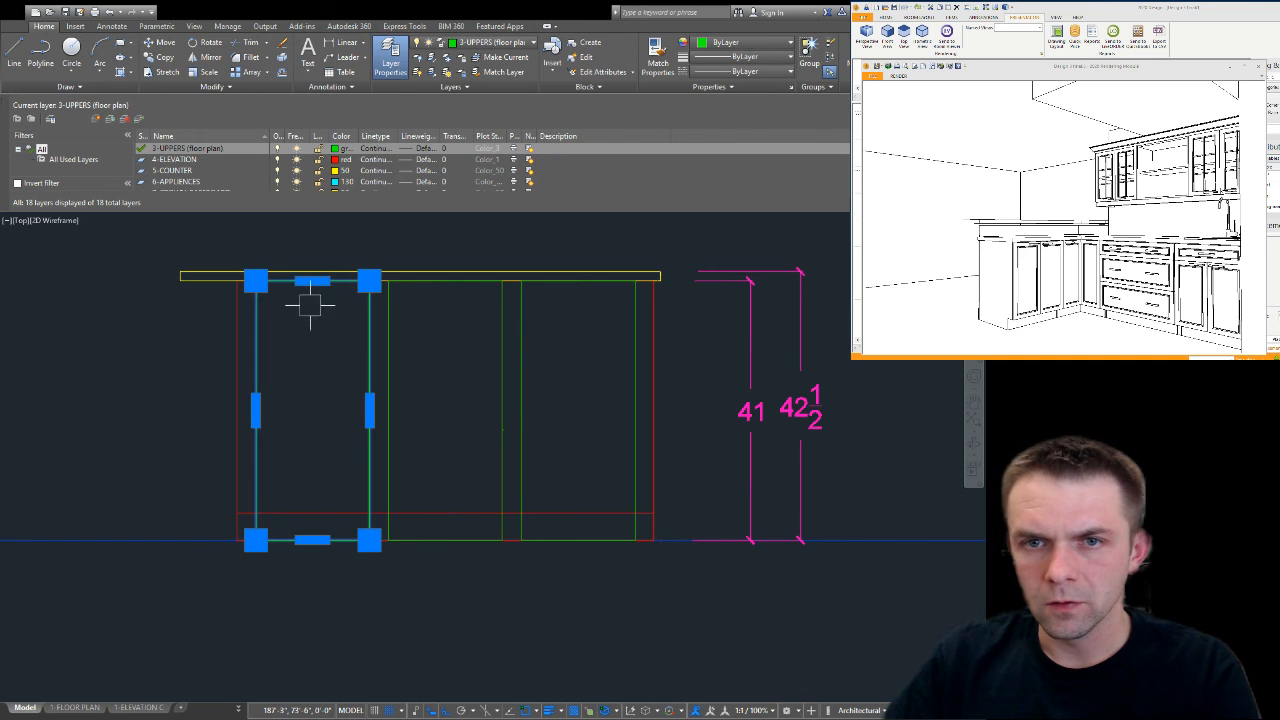
{"action": "type", "text": "3"}
{"action": "key", "text": "Return"}
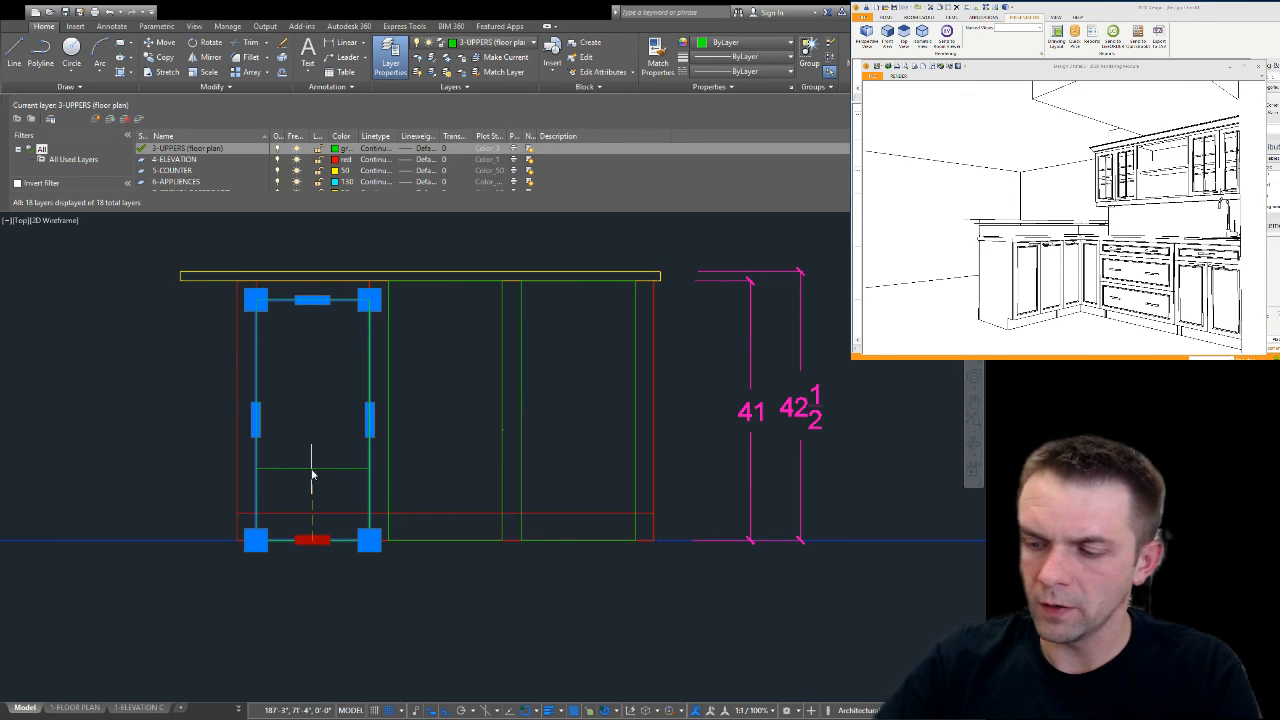
{"action": "type", "text": "7.25"}
{"action": "key", "text": "Return"}
{"action": "key", "text": "Escape"}
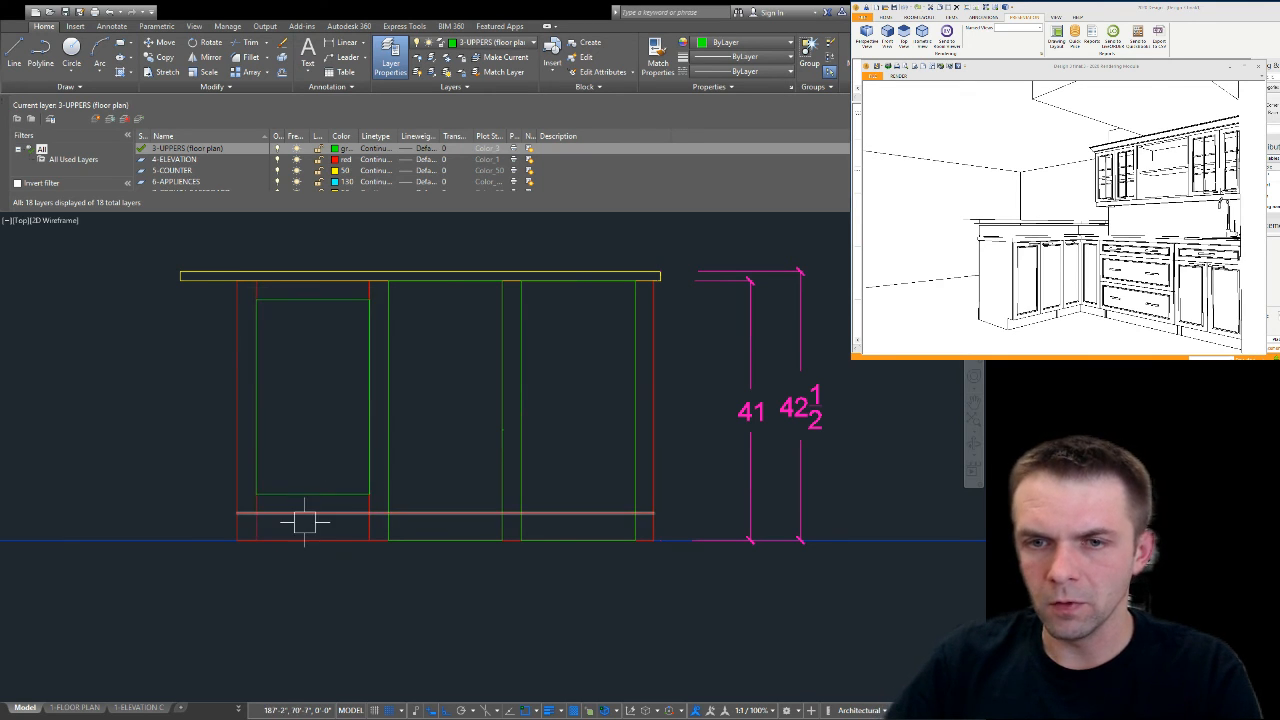
Step: Stretch the left rectangle's bottom edge down onto the horizontal base line
{"action": "scroll", "coordinate": [317, 500], "scroll_direction": "up", "scroll_amount": 2}
{"action": "left_click", "coordinate": [310, 491]}
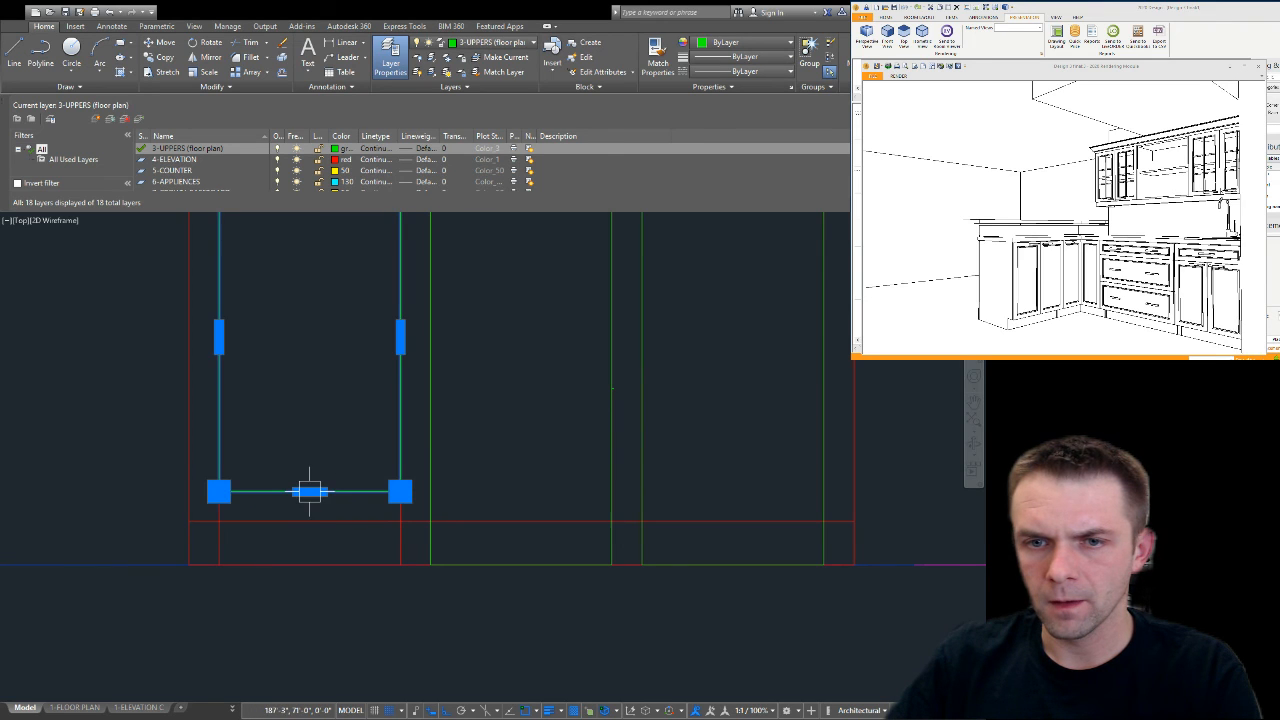
{"action": "left_click", "coordinate": [309, 491]}
{"action": "left_click", "coordinate": [308, 520]}
{"action": "key", "text": "Escape"}
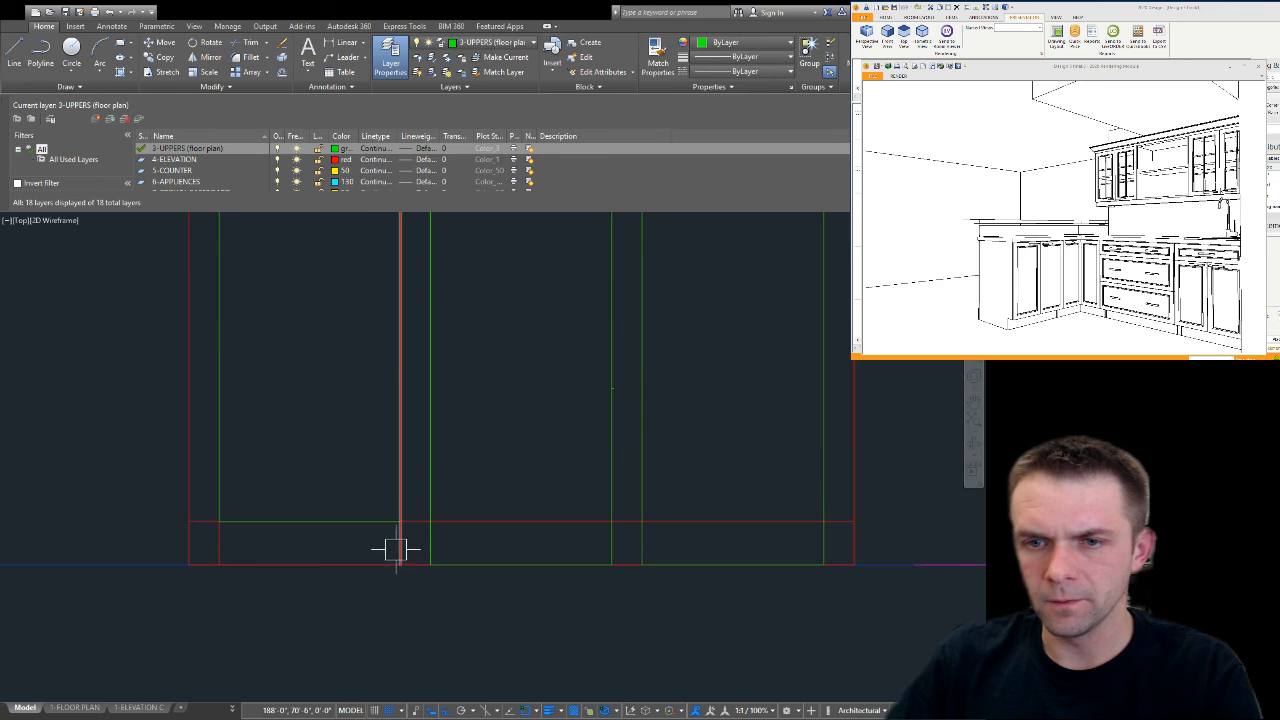
Step: Delete the horizontal base line and the leftover vertical stile lines around the left rectangle
{"action": "left_click", "coordinate": [401, 543]}
{"action": "left_click", "coordinate": [412, 521]}
{"action": "key", "text": "Delete"}
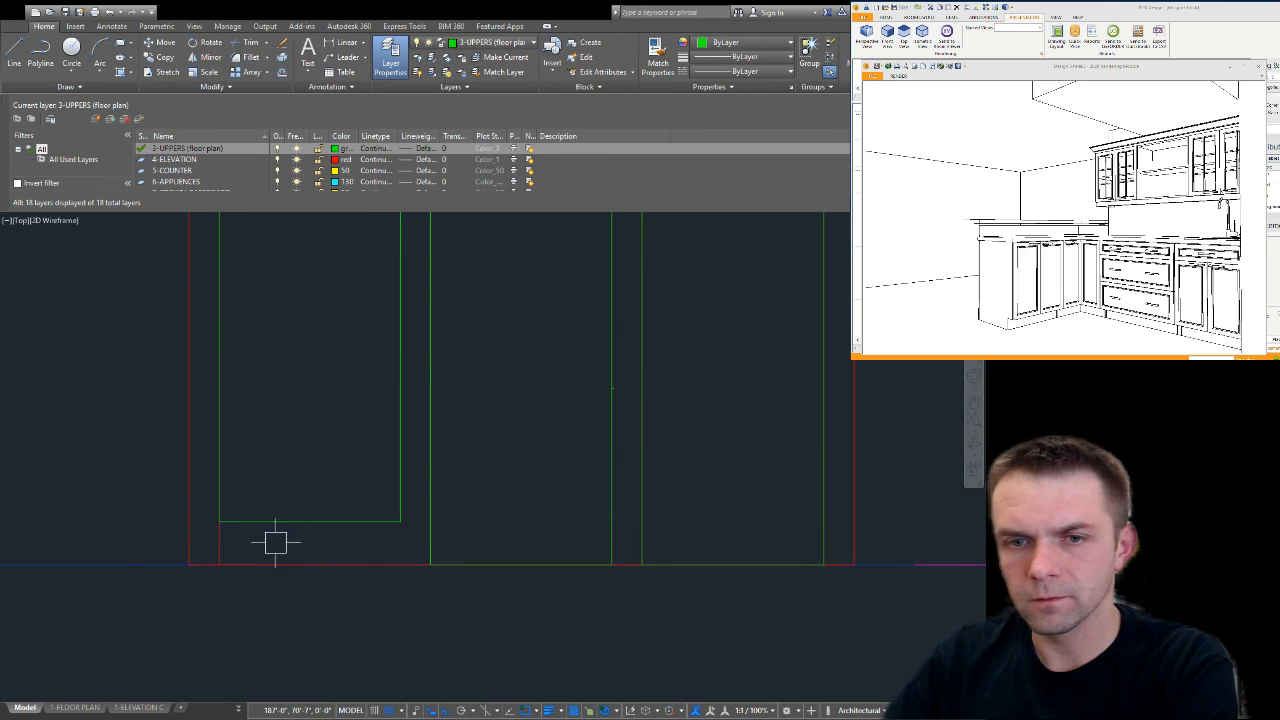
{"action": "left_click", "coordinate": [220, 541]}
{"action": "key", "text": "Delete"}
Step: Copy the shortened left rectangle into the middle and right openings of the back panel
{"action": "left_click", "coordinate": [240, 521]}
{"action": "left_click", "coordinate": [165, 74]}
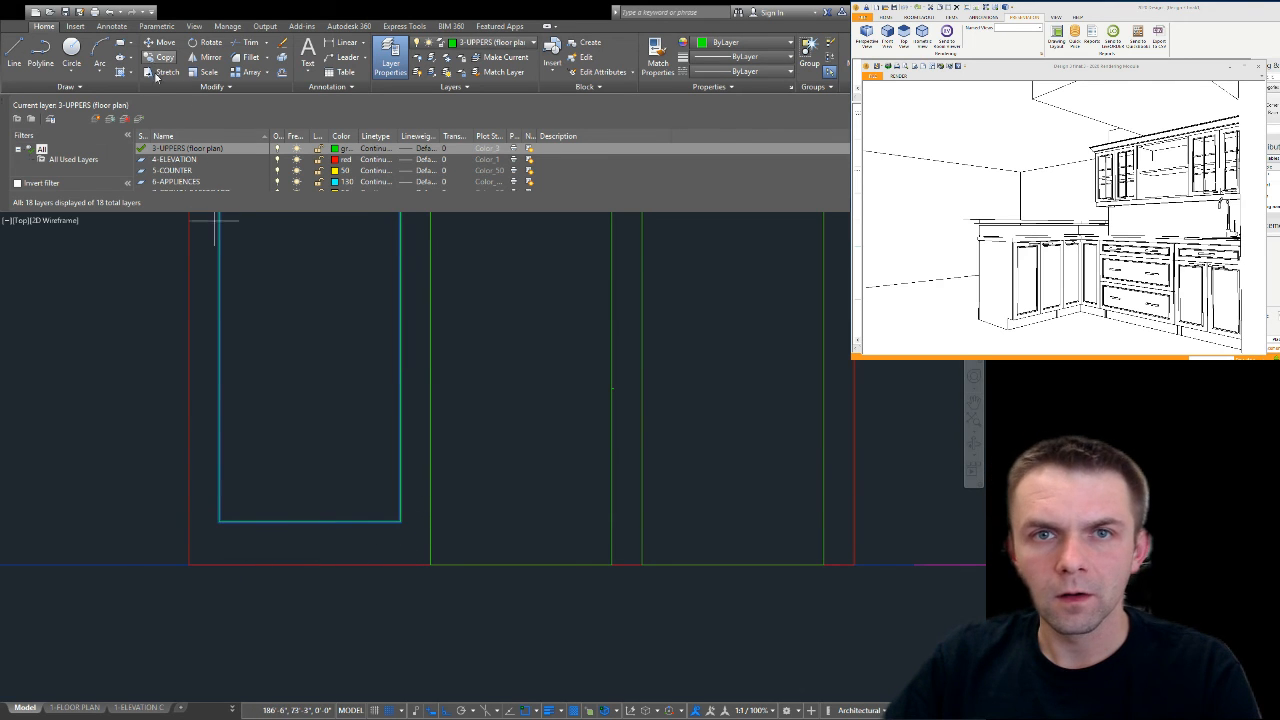
{"action": "left_click", "coordinate": [430, 521]}
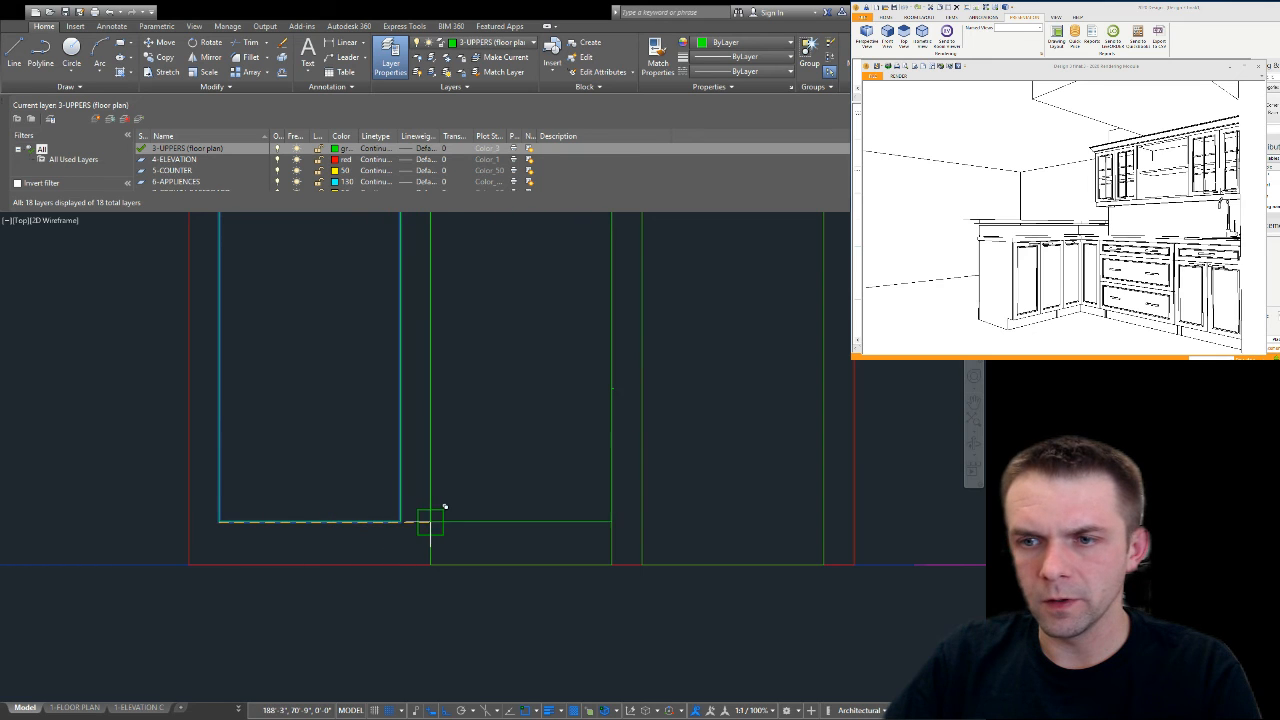
{"action": "left_click", "coordinate": [641, 521]}
{"action": "key", "text": "Return"}
Step: Delete the full-height rectangles in the middle and right openings along with the remaining stile lines
{"action": "left_click_drag", "start_coordinate": [660, 539], "coordinate": [409, 531]}
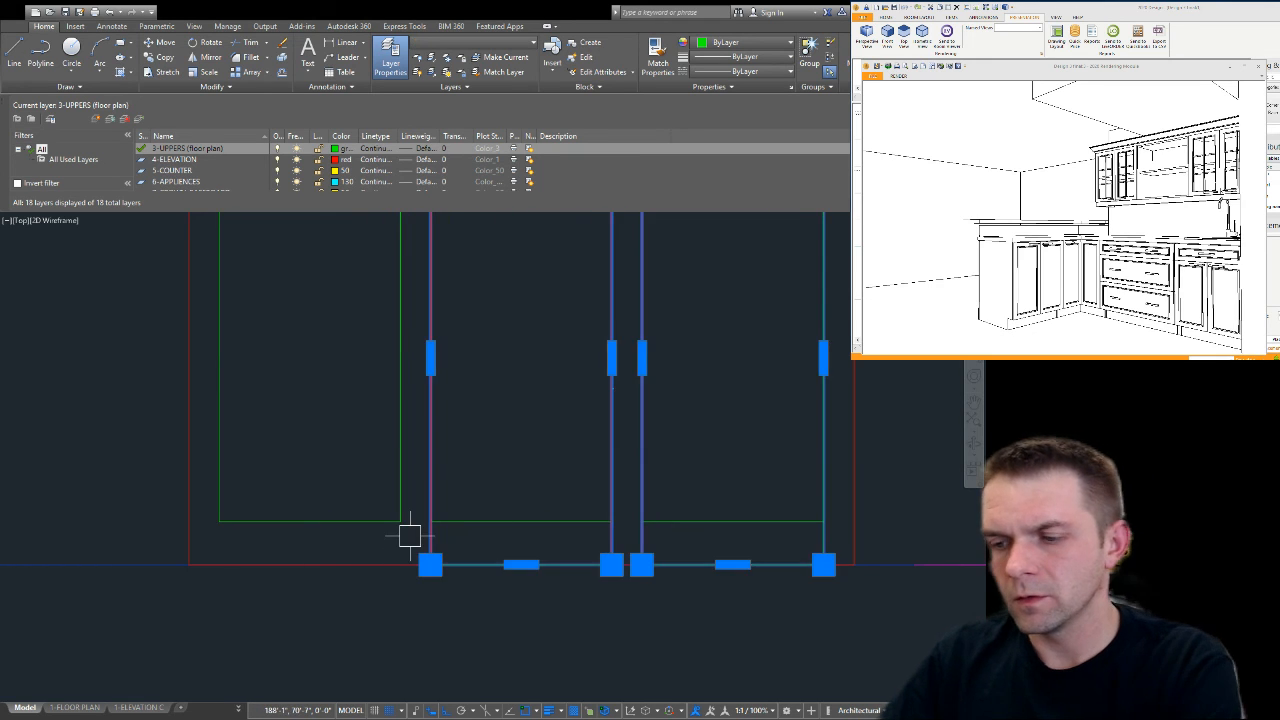
{"action": "scroll", "coordinate": [409, 531], "scroll_direction": "down", "scroll_amount": 4}
{"action": "key", "text": "Escape"}
{"action": "scroll", "coordinate": [567, 528], "scroll_direction": "up", "scroll_amount": 5}
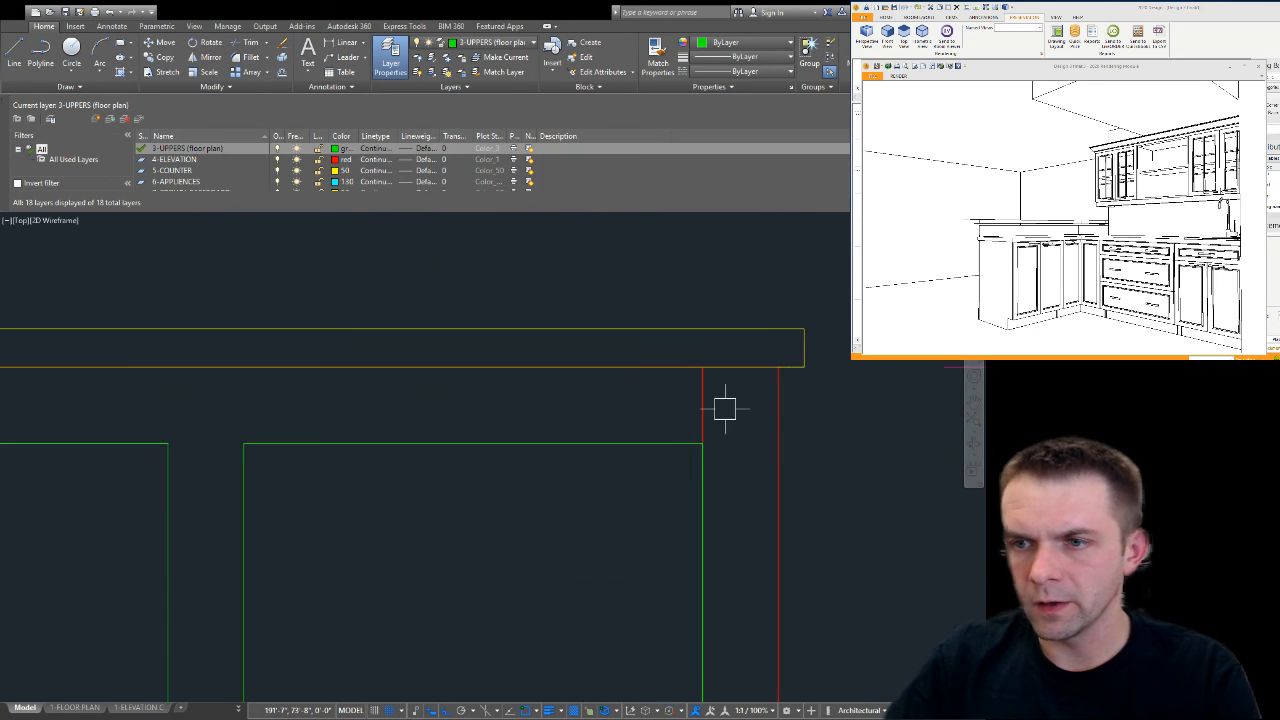
{"action": "scroll", "coordinate": [568, 392], "scroll_direction": "down", "scroll_amount": 3}
{"action": "scroll", "coordinate": [568, 390], "scroll_direction": "down", "scroll_amount": 2}
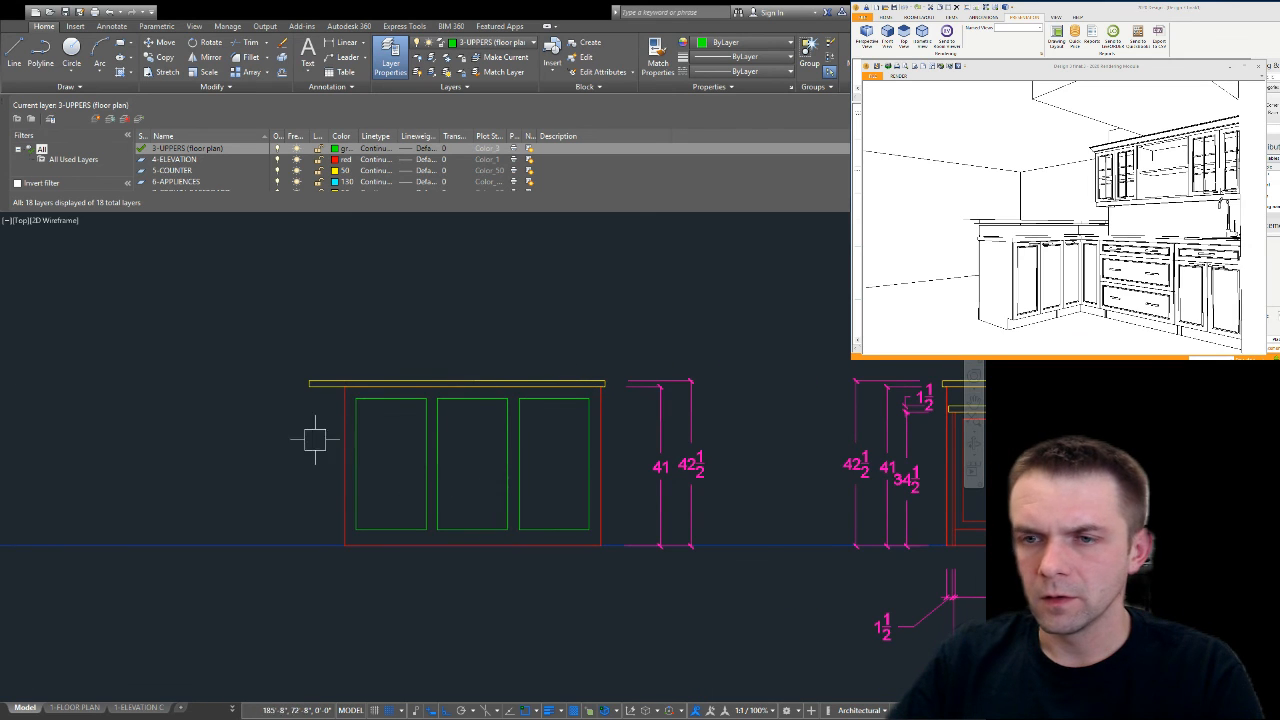
Step: Copy the circled 18 tag above the raised countertop in the existing tagged elevation below the new drawings
{"action": "scroll", "coordinate": [412, 372], "scroll_direction": "down", "scroll_amount": 1}
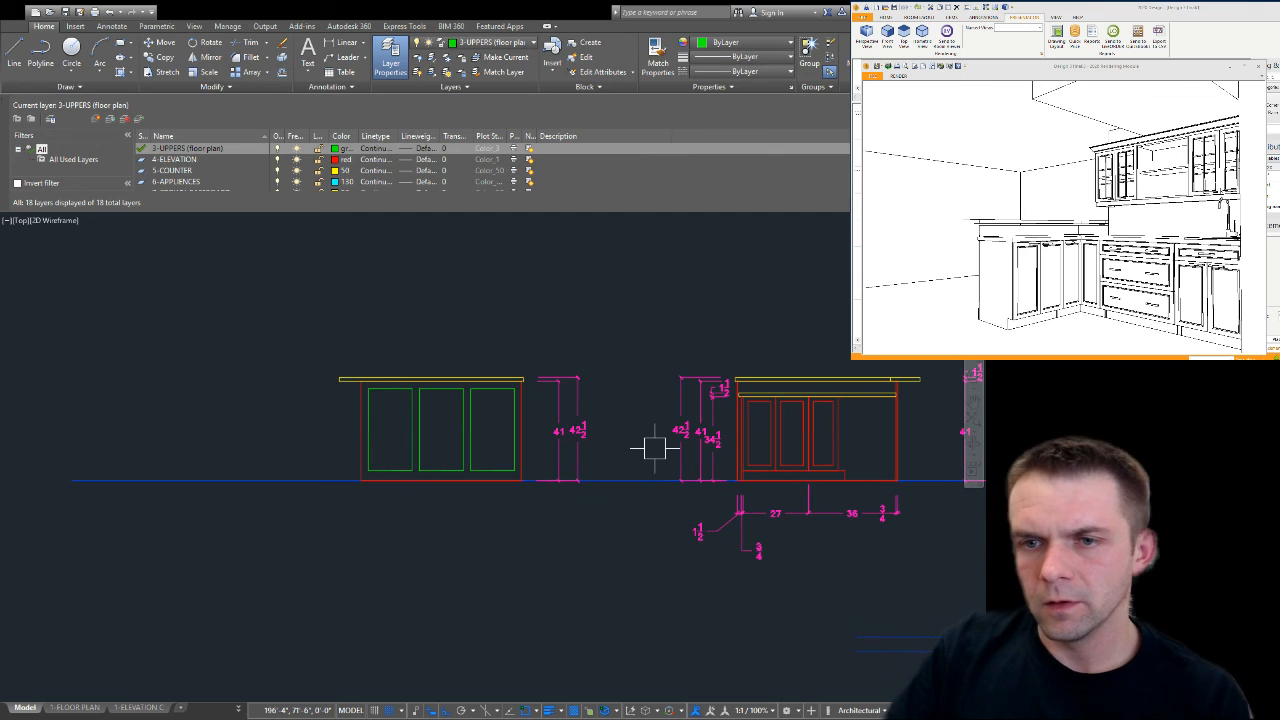
{"action": "scroll", "coordinate": [565, 410], "scroll_direction": "down", "scroll_amount": 1}
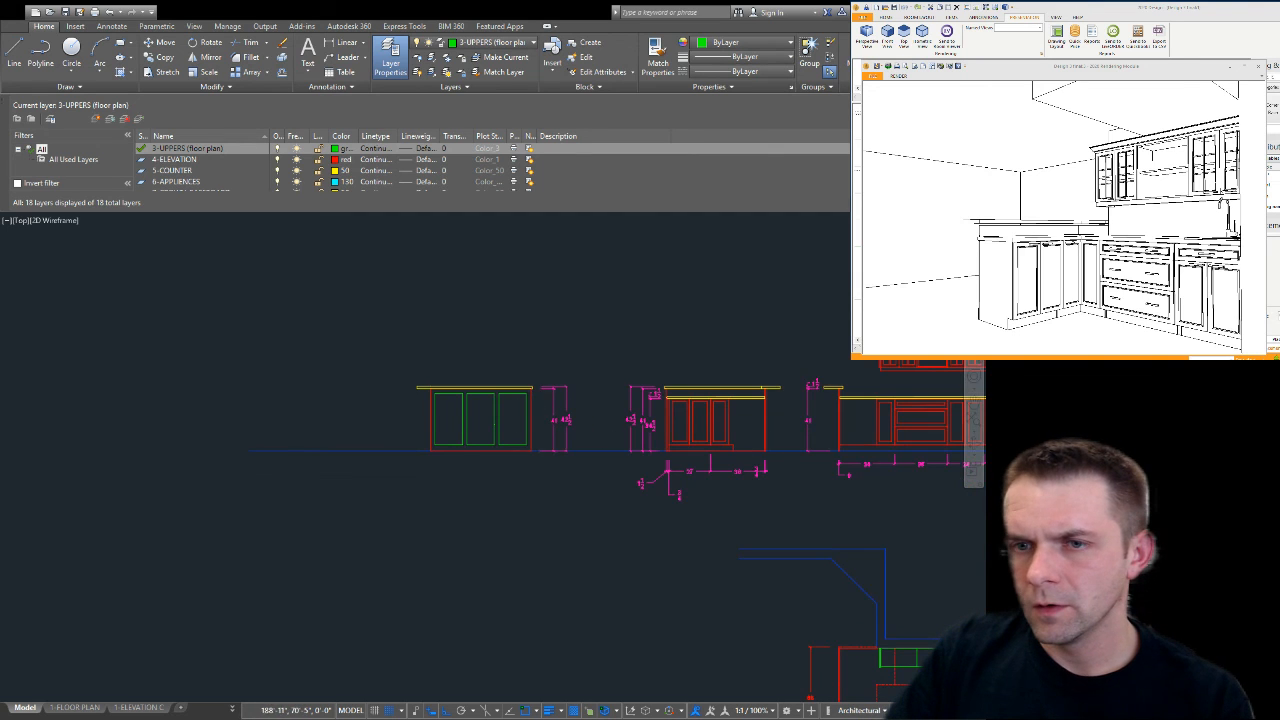
{"action": "scroll", "coordinate": [478, 441], "scroll_direction": "down", "scroll_amount": 1}
{"action": "scroll", "coordinate": [818, 394], "scroll_direction": "up", "scroll_amount": 2}
{"action": "scroll", "coordinate": [642, 420], "scroll_direction": "down", "scroll_amount": 3}
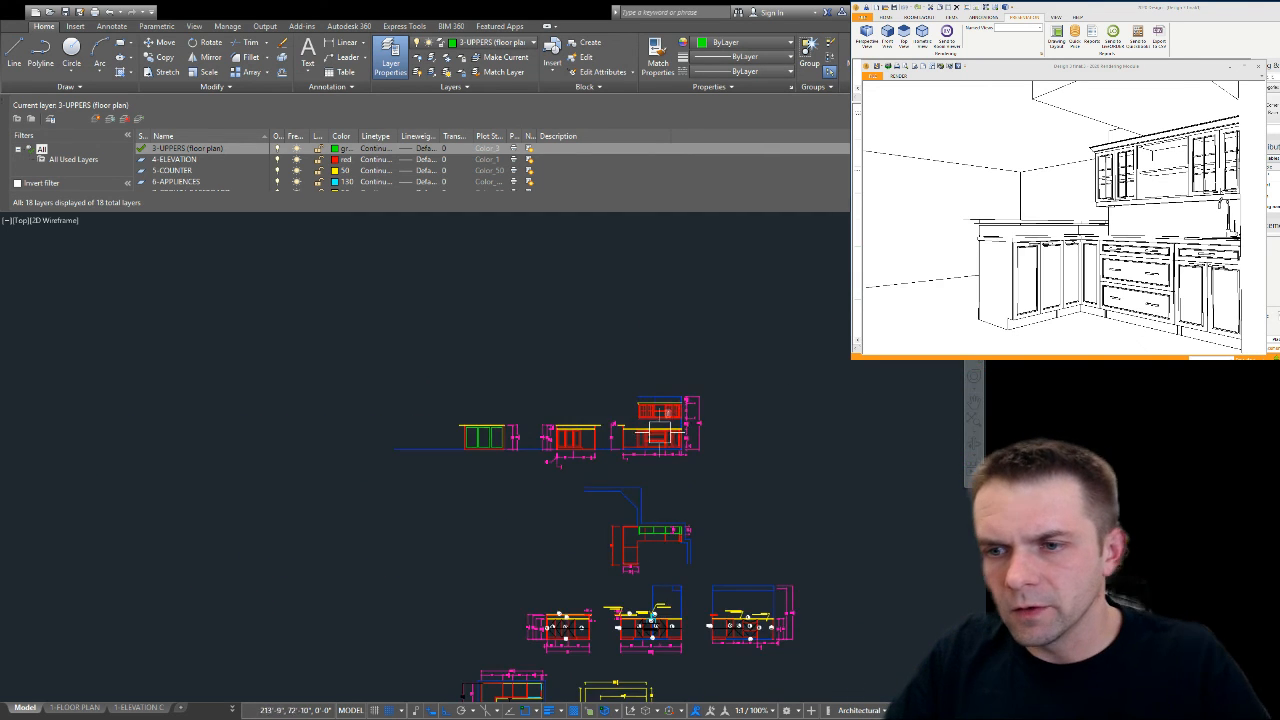
{"action": "scroll", "coordinate": [597, 514], "scroll_direction": "down", "scroll_amount": 2}
{"action": "scroll", "coordinate": [600, 563], "scroll_direction": "up", "scroll_amount": 5}
{"action": "scroll", "coordinate": [541, 481], "scroll_direction": "up", "scroll_amount": 3}
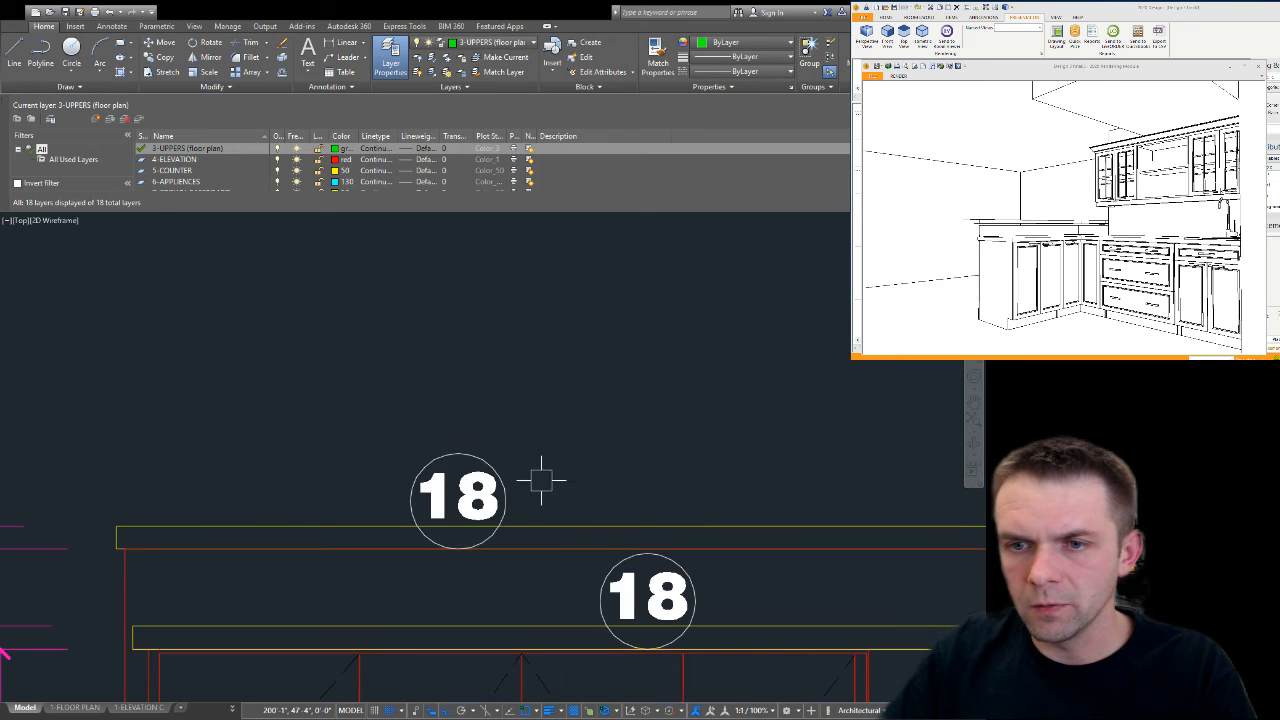
{"action": "left_click", "coordinate": [462, 490]}
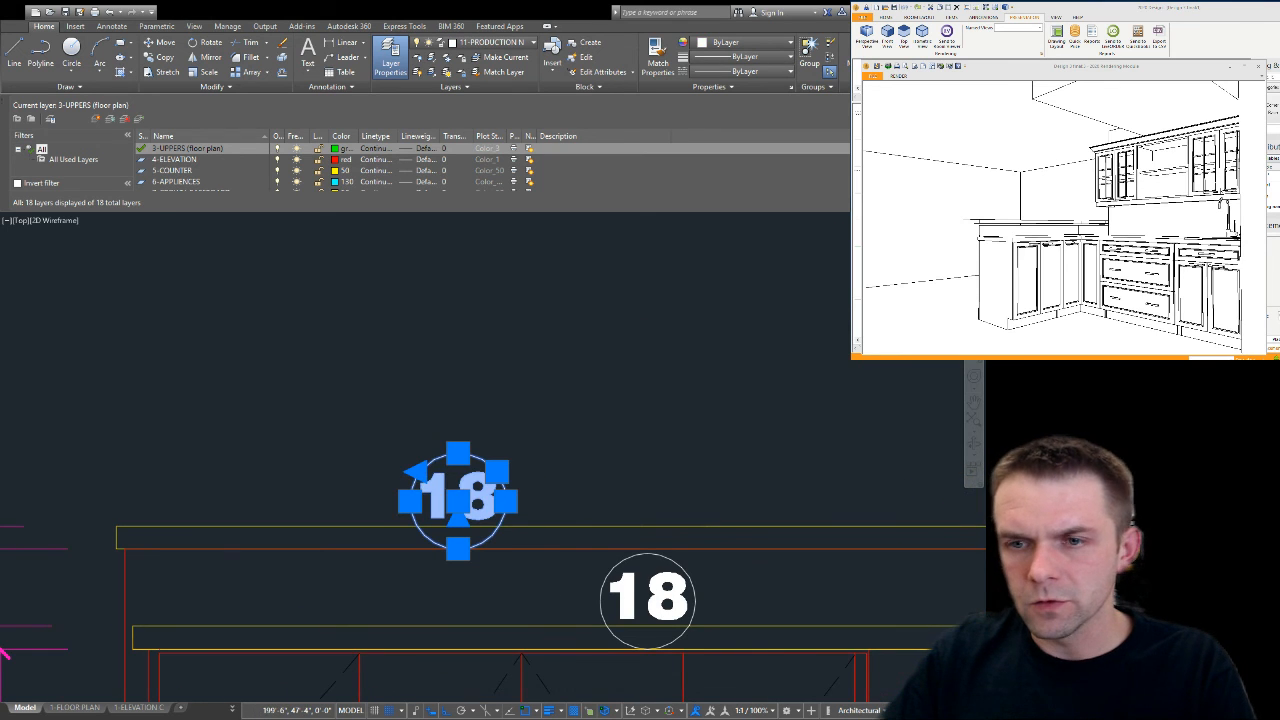
Step: Paste the circled 18 tag onto the right, middle and left upper cabinets of the sink-wall elevation
{"action": "scroll", "coordinate": [430, 545], "scroll_direction": "down", "scroll_amount": 5}
{"action": "scroll", "coordinate": [660, 240], "scroll_direction": "up", "scroll_amount": 8}
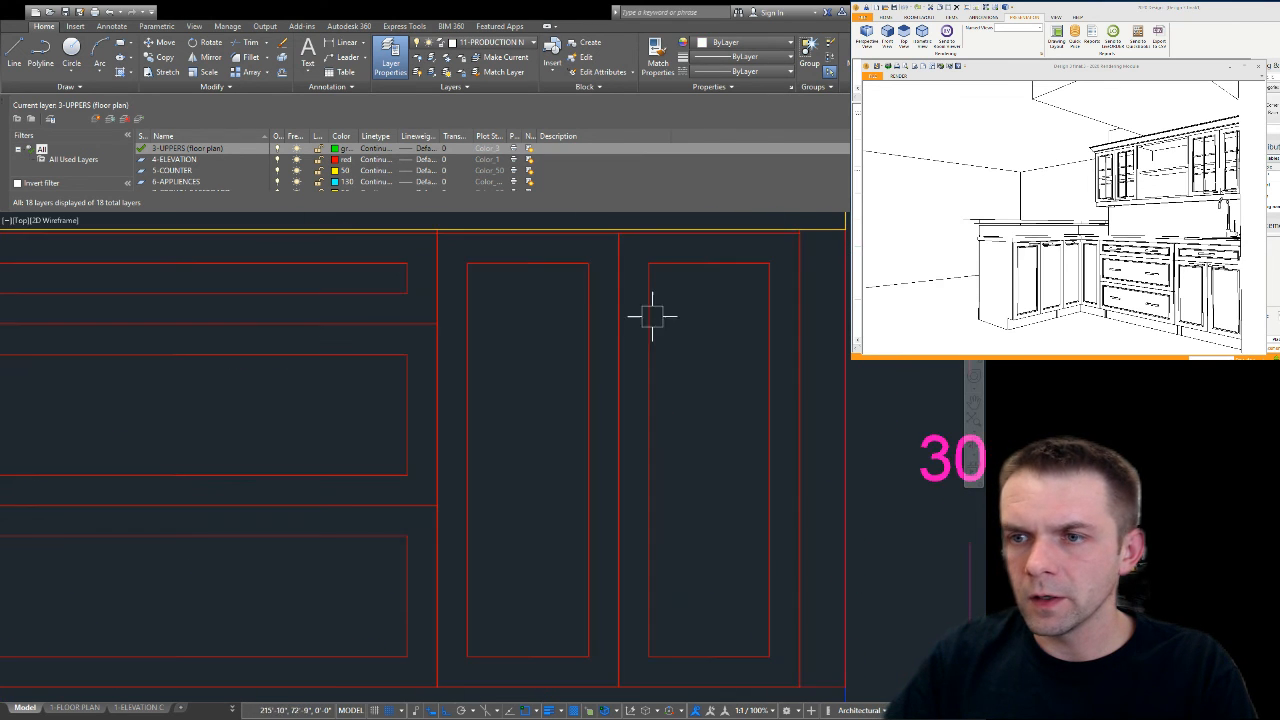
{"action": "scroll", "coordinate": [600, 420], "scroll_direction": "down", "scroll_amount": 5}
{"action": "scroll", "coordinate": [609, 371], "scroll_direction": "up", "scroll_amount": 3}
{"action": "scroll", "coordinate": [613, 355], "scroll_direction": "down", "scroll_amount": 1}
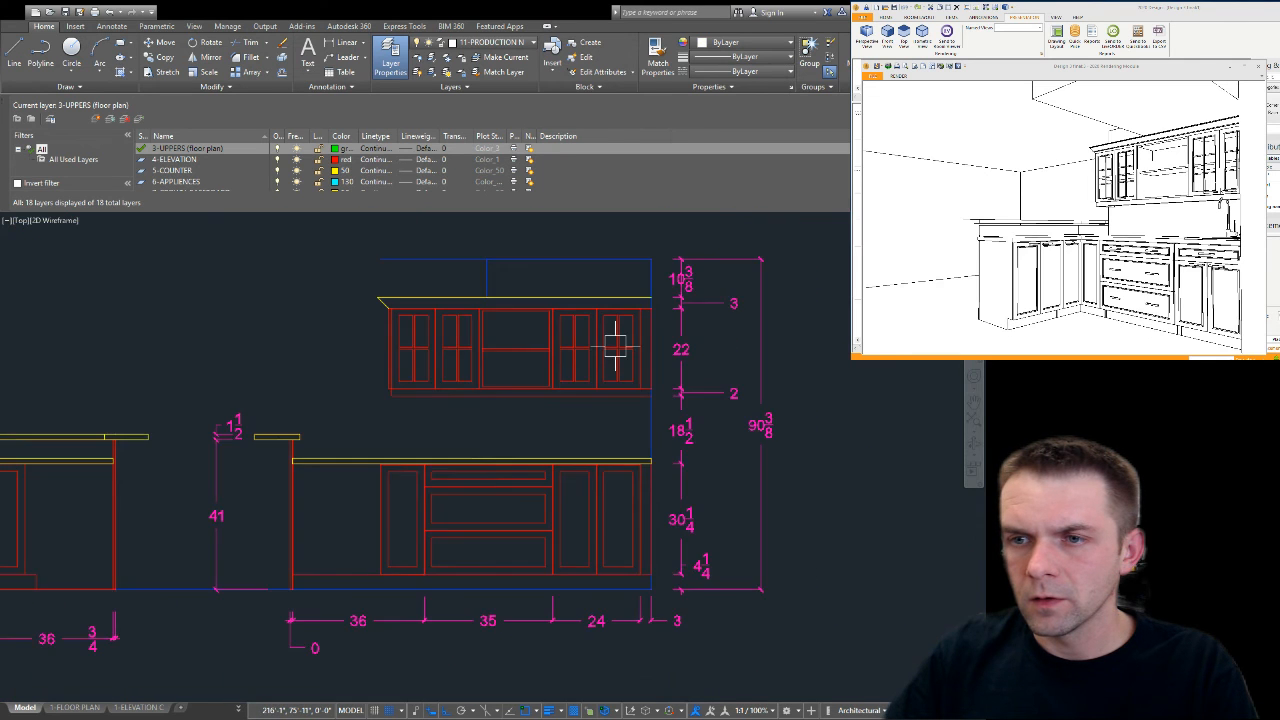
{"action": "scroll", "coordinate": [615, 346], "scroll_direction": "up", "scroll_amount": 3}
{"action": "key", "text": "ctrl+v"}
{"action": "left_click", "coordinate": [481, 396]}
{"action": "scroll", "coordinate": [712, 373], "scroll_direction": "down", "scroll_amount": 2}
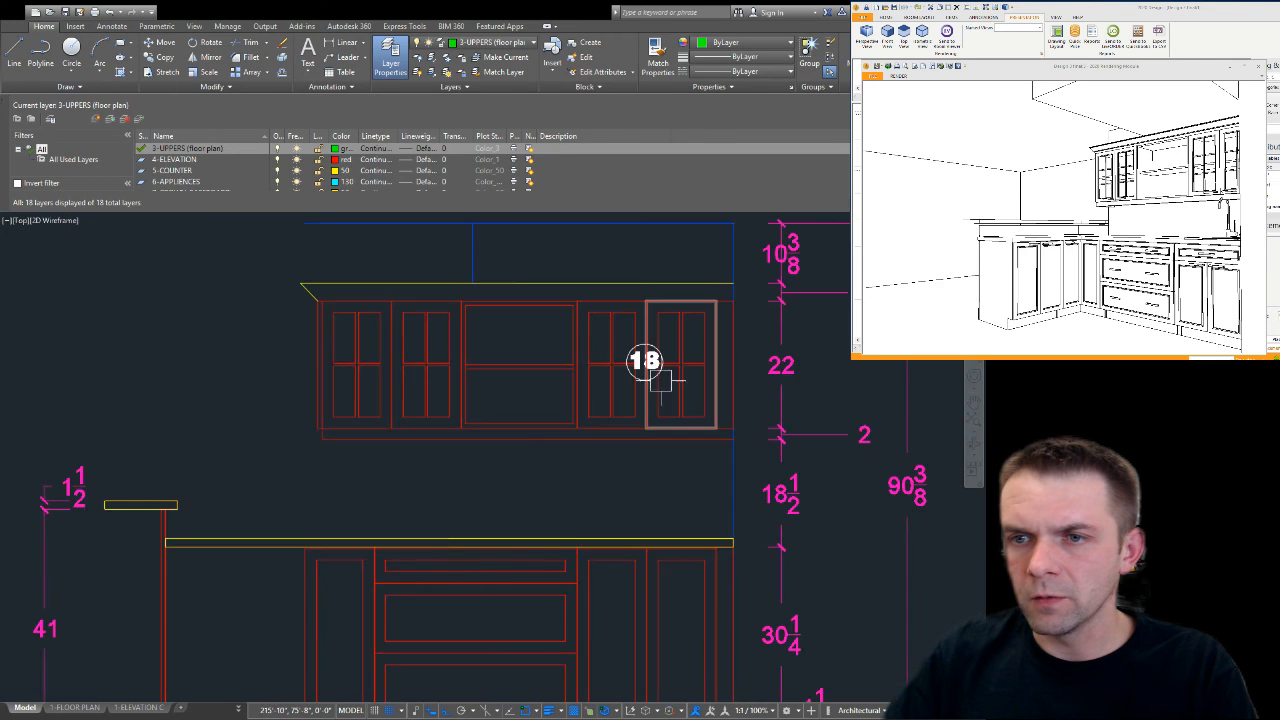
{"action": "scroll", "coordinate": [550, 373], "scroll_direction": "up", "scroll_amount": 3}
{"action": "key", "text": "ctrl+v"}
{"action": "left_click", "coordinate": [431, 356]}
{"action": "key", "text": "ctrl+v"}
{"action": "left_click", "coordinate": [86, 349]}
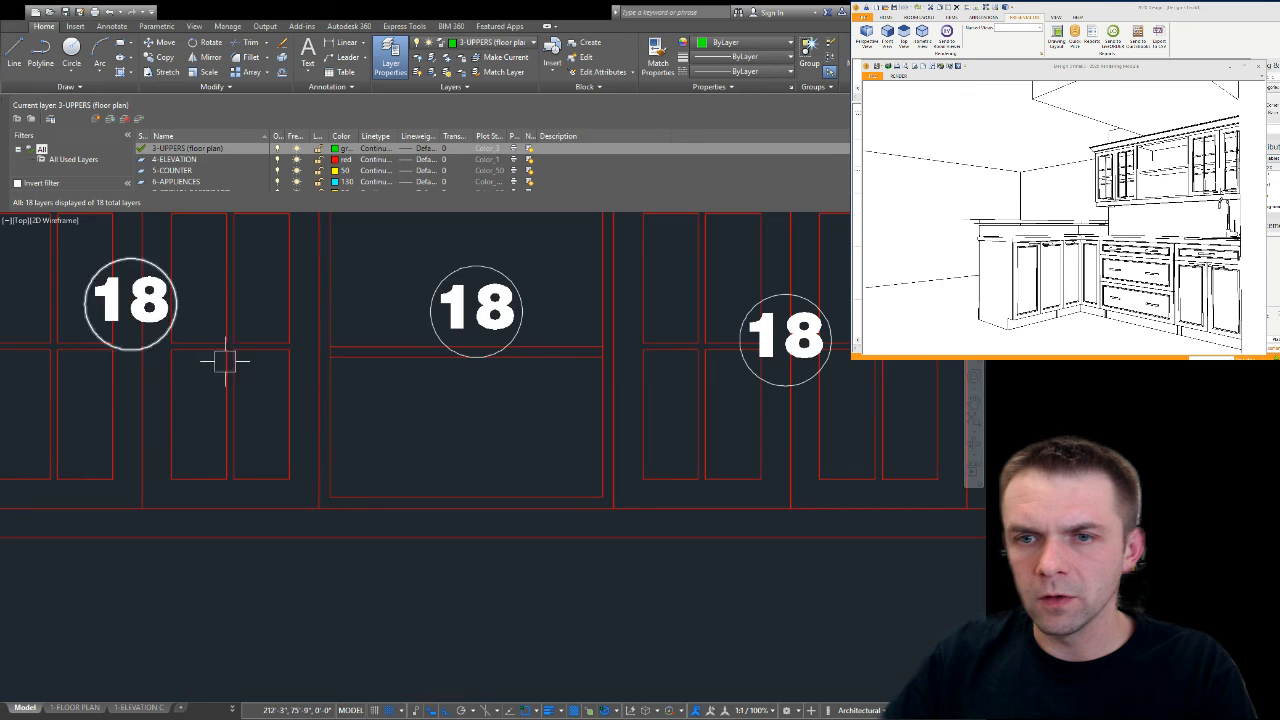
Step: Paste the circled 18 tag onto the right base cabinet, the drawer base and the narrow left base cabinet
{"action": "scroll", "coordinate": [225, 362], "scroll_direction": "down", "scroll_amount": 3}
{"action": "scroll", "coordinate": [650, 430], "scroll_direction": "up", "scroll_amount": 4}
{"action": "key", "text": "ctrl+v"}
{"action": "left_click", "coordinate": [639, 422]}
{"action": "key", "text": "ctrl+v"}
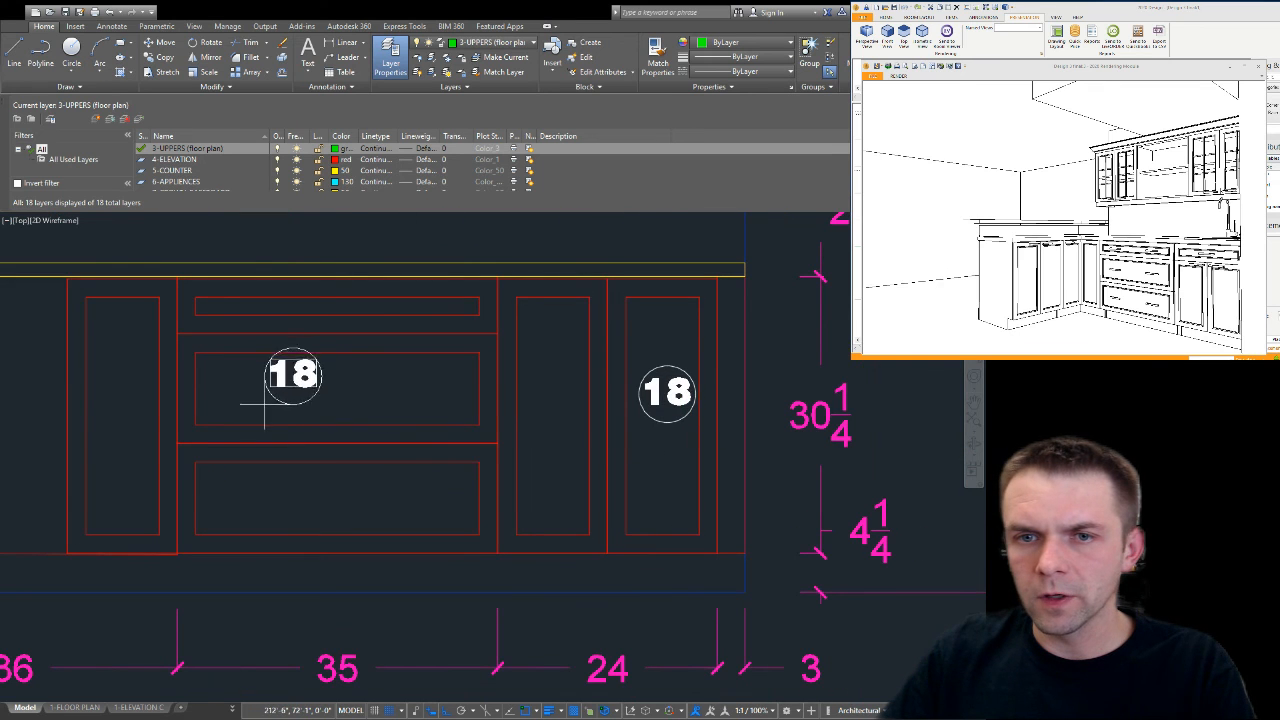
{"action": "left_click", "coordinate": [264, 404]}
{"action": "scroll", "coordinate": [600, 410], "scroll_direction": "down", "scroll_amount": 3}
{"action": "scroll", "coordinate": [300, 420], "scroll_direction": "up", "scroll_amount": 2}
{"action": "key", "text": "ctrl+v"}
{"action": "left_click", "coordinate": [280, 410]}
{"action": "scroll", "coordinate": [620, 440], "scroll_direction": "down", "scroll_amount": 4}
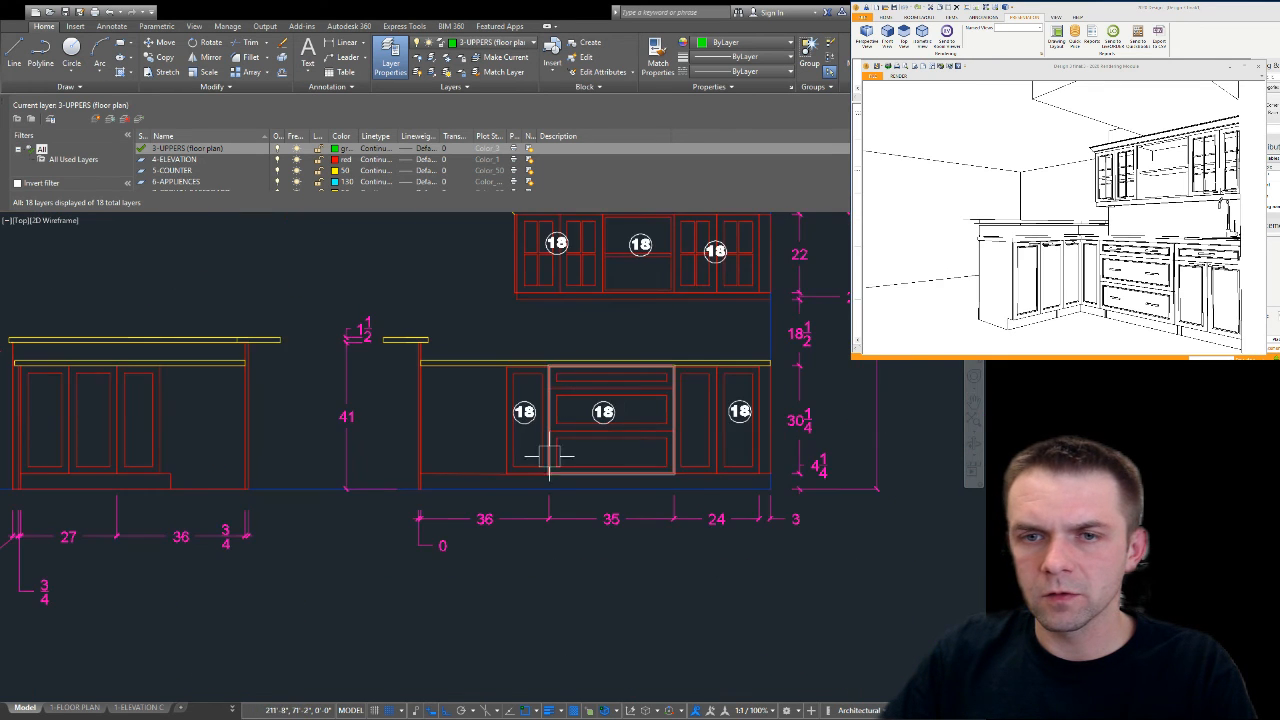
Step: Paste another circled 18 tag onto the left door of the peninsula's front elevation
{"action": "scroll", "coordinate": [549, 456], "scroll_direction": "down", "scroll_amount": 2}
{"action": "scroll", "coordinate": [380, 440], "scroll_direction": "down", "scroll_amount": 2}
{"action": "scroll", "coordinate": [280, 432], "scroll_direction": "up", "scroll_amount": 4}
{"action": "key", "text": "ctrl+v"}
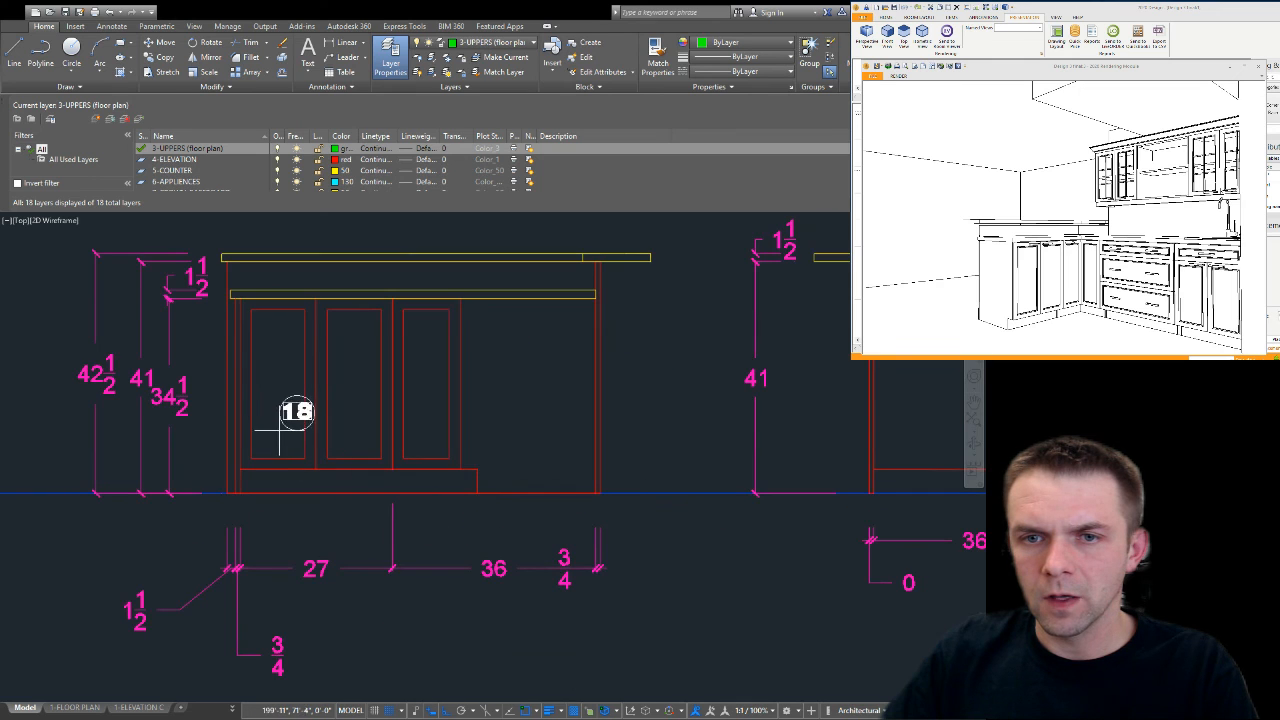
{"action": "left_click", "coordinate": [463, 405]}
{"action": "scroll", "coordinate": [440, 425], "scroll_direction": "down", "scroll_amount": 4}
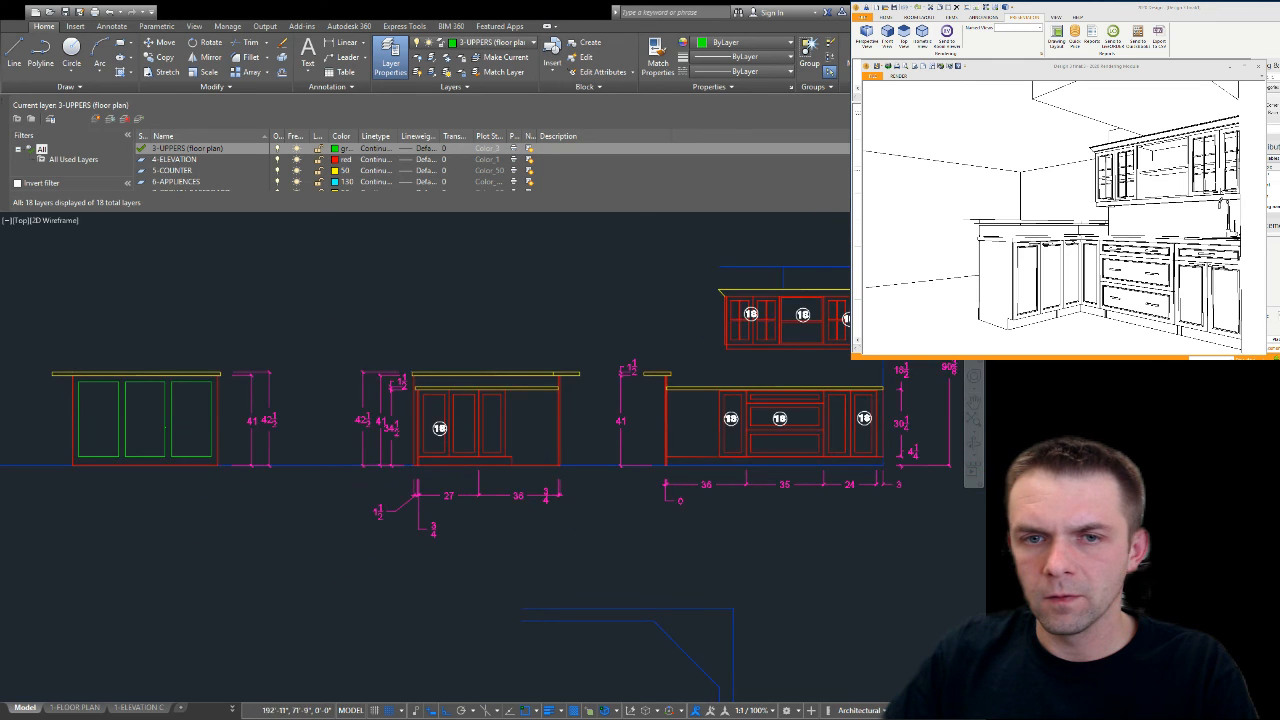
Step: Change the tag on the right pair of upper glass doors to 1
{"action": "scroll", "coordinate": [320, 434], "scroll_direction": "up", "scroll_amount": 2}
{"action": "scroll", "coordinate": [320, 434], "scroll_direction": "down", "scroll_amount": 3}
{"action": "scroll", "coordinate": [470, 365], "scroll_direction": "up", "scroll_amount": 6}
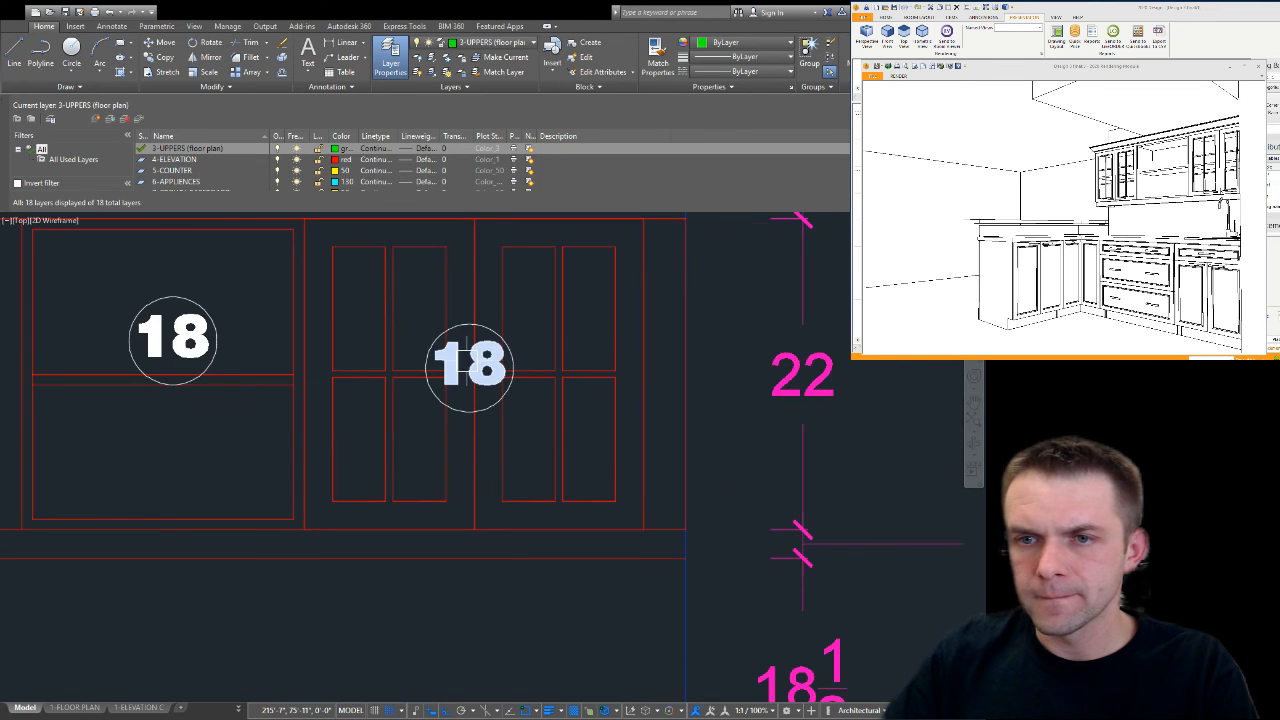
{"action": "left_click", "coordinate": [468, 362]}
{"action": "double_click", "coordinate": [468, 364]}
{"action": "type", "text": "1"}
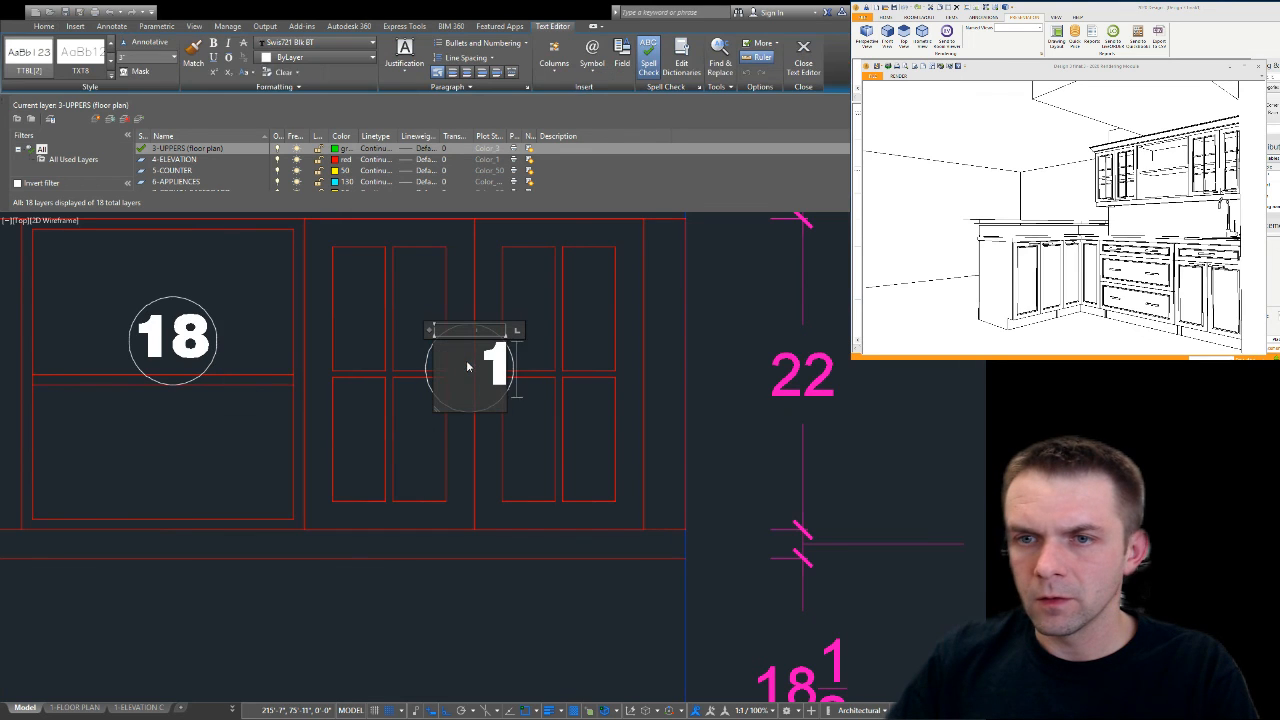
{"action": "left_click", "coordinate": [286, 366]}
Step: Renumber the middle upper cabinet's tag as 2 and the left upper cabinet's tag as 3
{"action": "left_click", "coordinate": [175, 340]}
{"action": "double_click", "coordinate": [190, 342]}
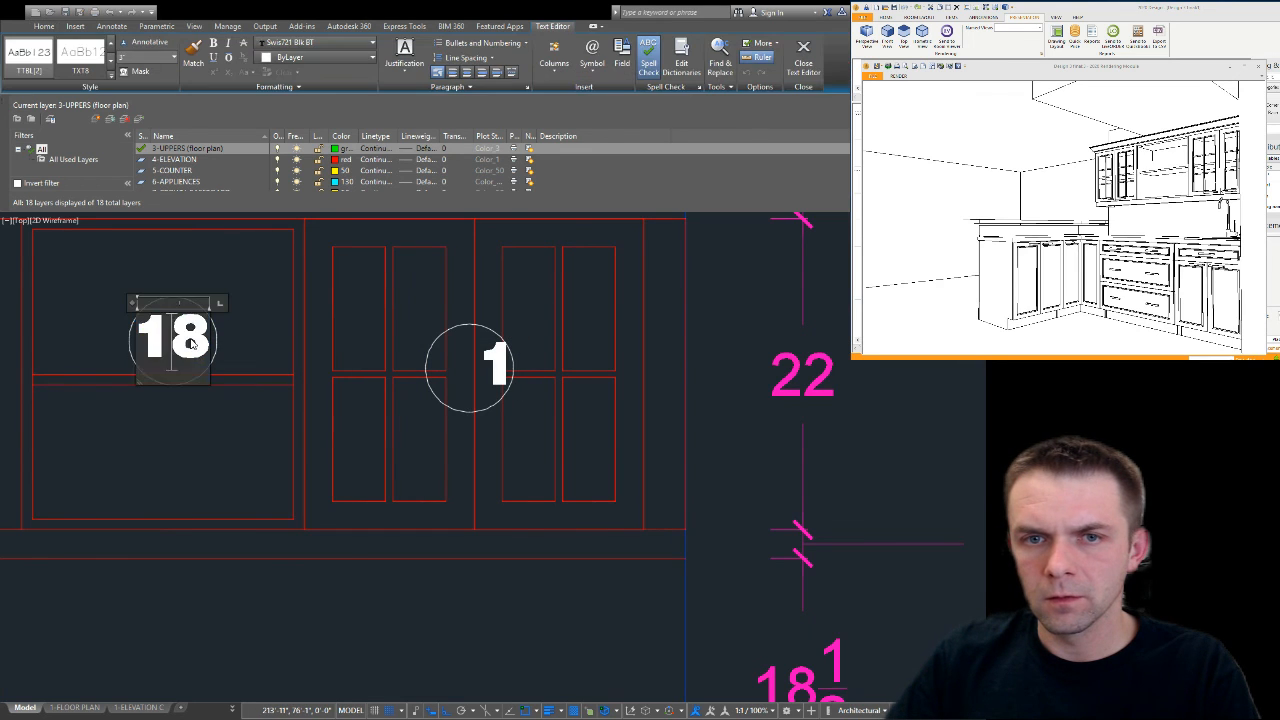
{"action": "type", "text": "2"}
{"action": "scroll", "coordinate": [372, 415], "scroll_direction": "up", "scroll_amount": 2}
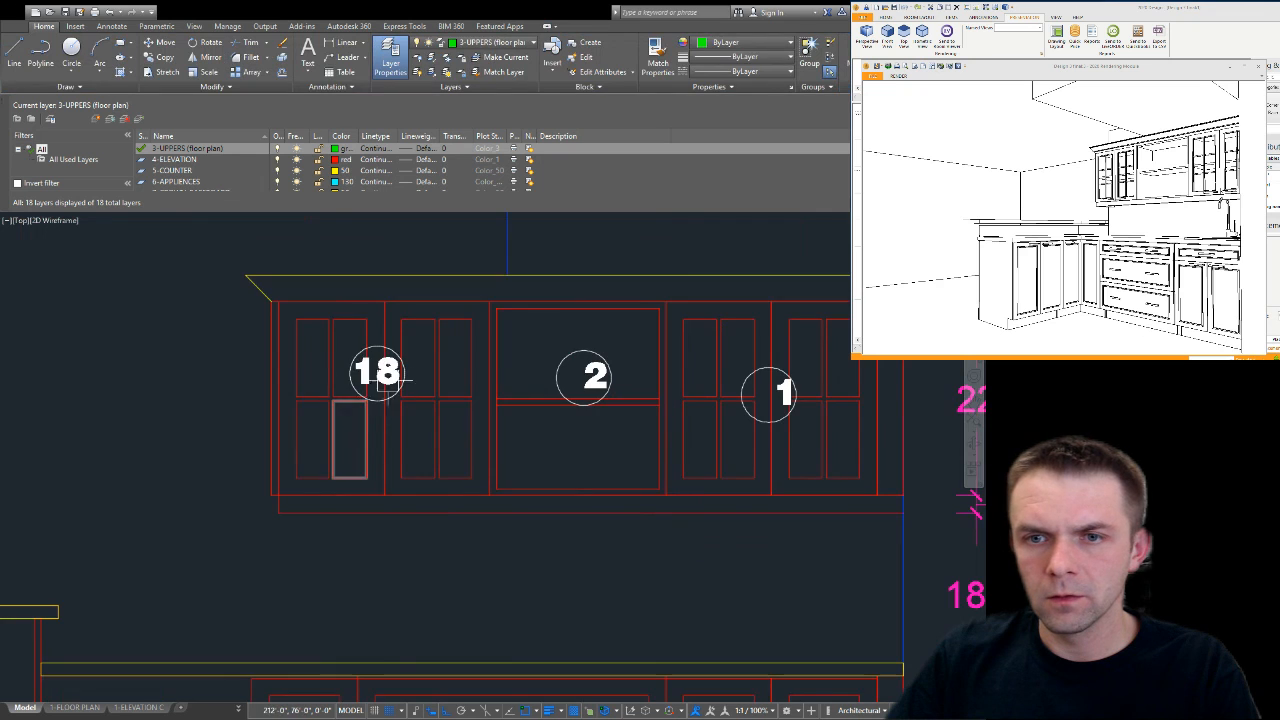
{"action": "double_click", "coordinate": [390, 372]}
{"action": "left_click", "coordinate": [434, 343]}
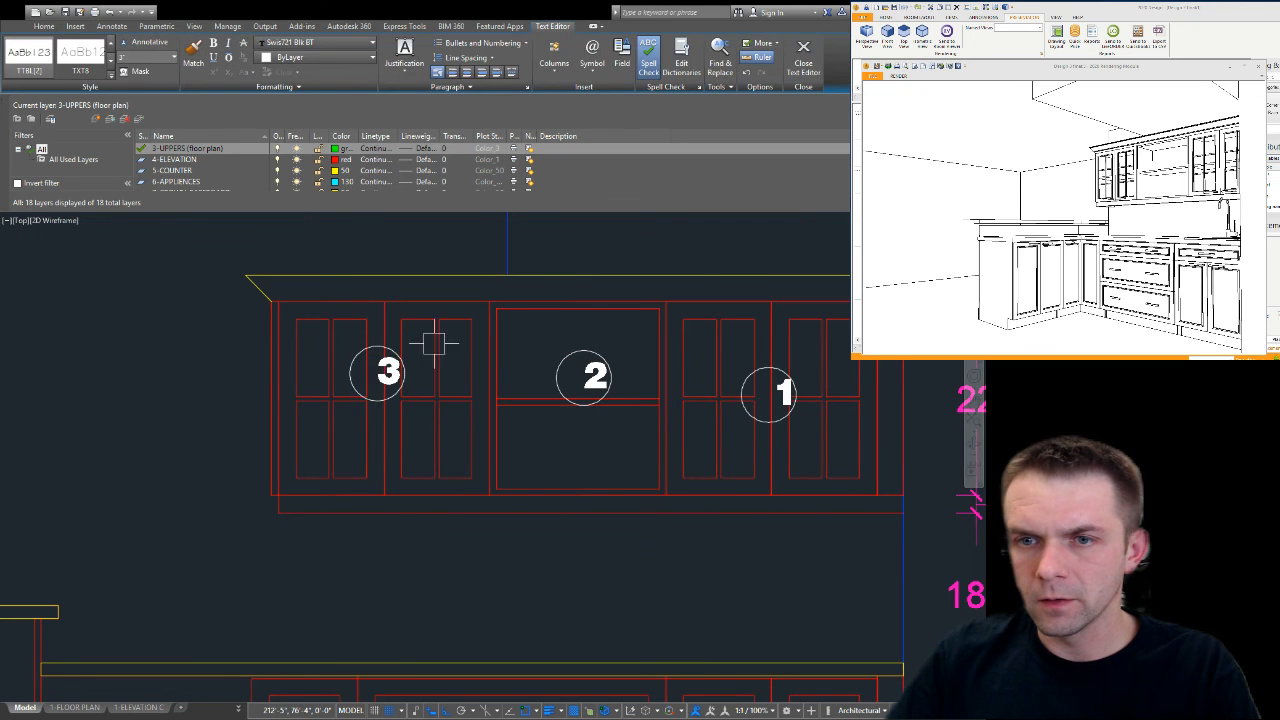
Step: Renumber the right base cabinet's tag as 4 and the drawer base's tag as 5
{"action": "scroll", "coordinate": [434, 343], "scroll_direction": "down", "scroll_amount": 4}
{"action": "scroll", "coordinate": [547, 437], "scroll_direction": "up", "scroll_amount": 4}
{"action": "double_click", "coordinate": [434, 369]}
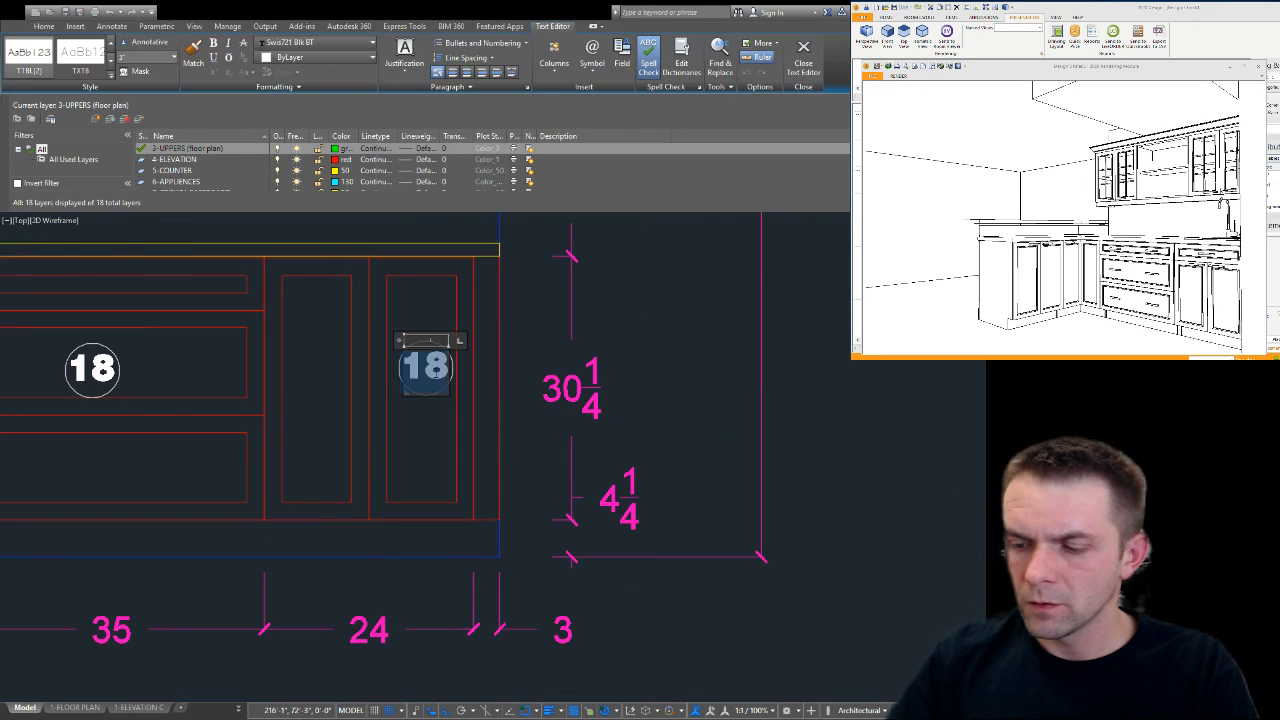
{"action": "left_click", "coordinate": [100, 373]}
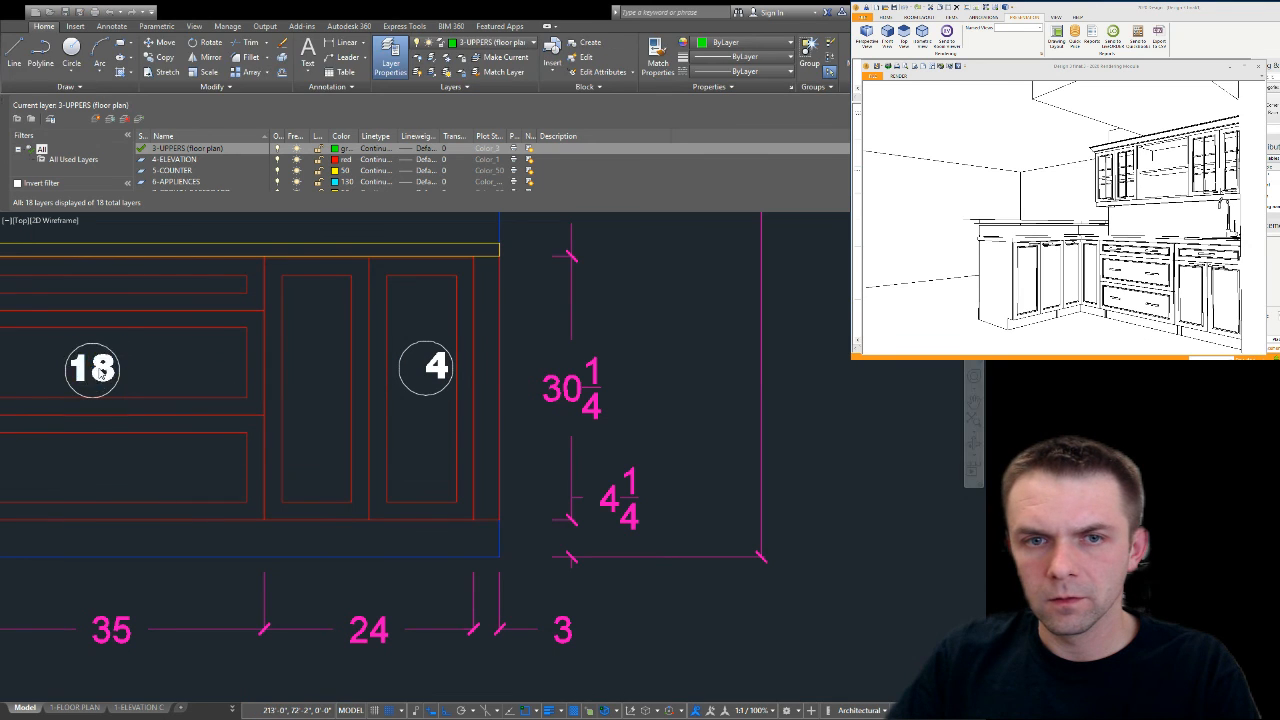
{"action": "double_click", "coordinate": [100, 373]}
{"action": "left_click", "coordinate": [193, 398]}
{"action": "scroll", "coordinate": [814, 449], "scroll_direction": "down", "scroll_amount": 4}
{"action": "scroll", "coordinate": [434, 429], "scroll_direction": "up", "scroll_amount": 4}
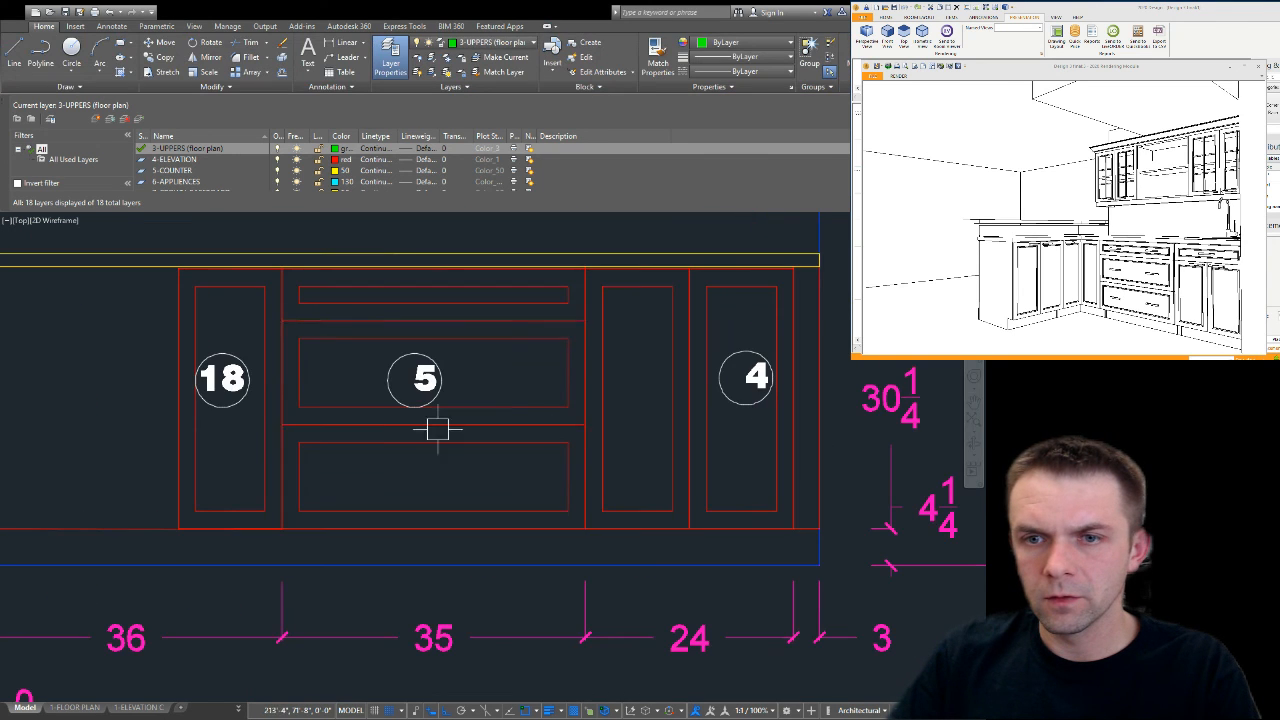
Step: Renumber the left base cabinet's tag as 6 and the tag on the peninsula's left door as 7
{"action": "left_click", "coordinate": [205, 375]}
{"action": "double_click", "coordinate": [212, 384]}
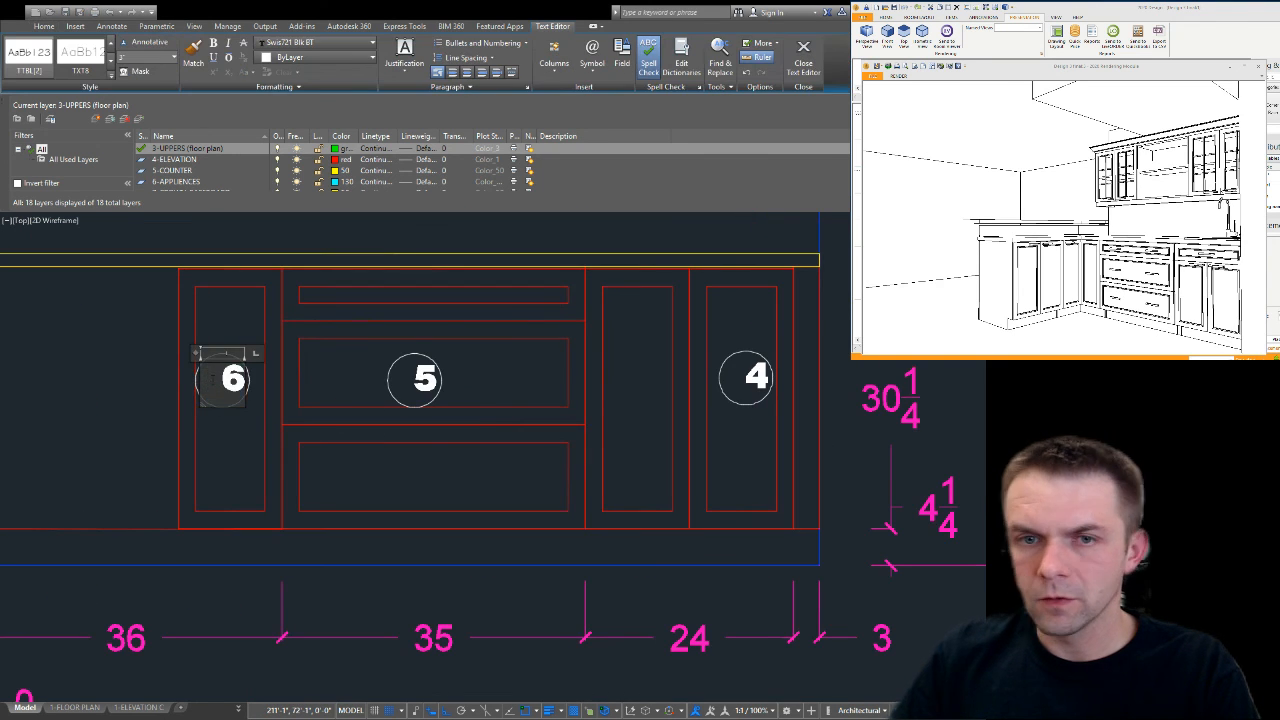
{"action": "left_click", "coordinate": [338, 420]}
{"action": "scroll", "coordinate": [895, 423], "scroll_direction": "down", "scroll_amount": 4}
{"action": "scroll", "coordinate": [240, 418], "scroll_direction": "up", "scroll_amount": 4}
{"action": "left_click", "coordinate": [200, 436]}
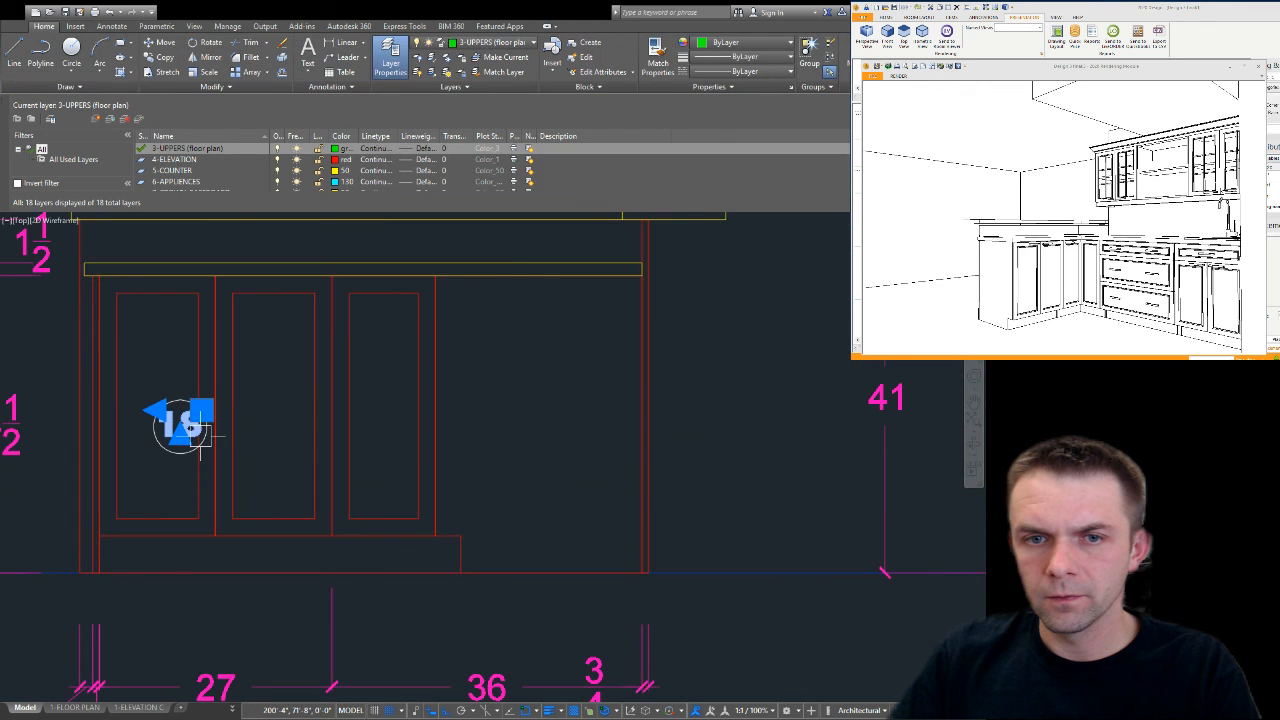
{"action": "double_click", "coordinate": [200, 437]}
{"action": "key", "text": "Escape"}
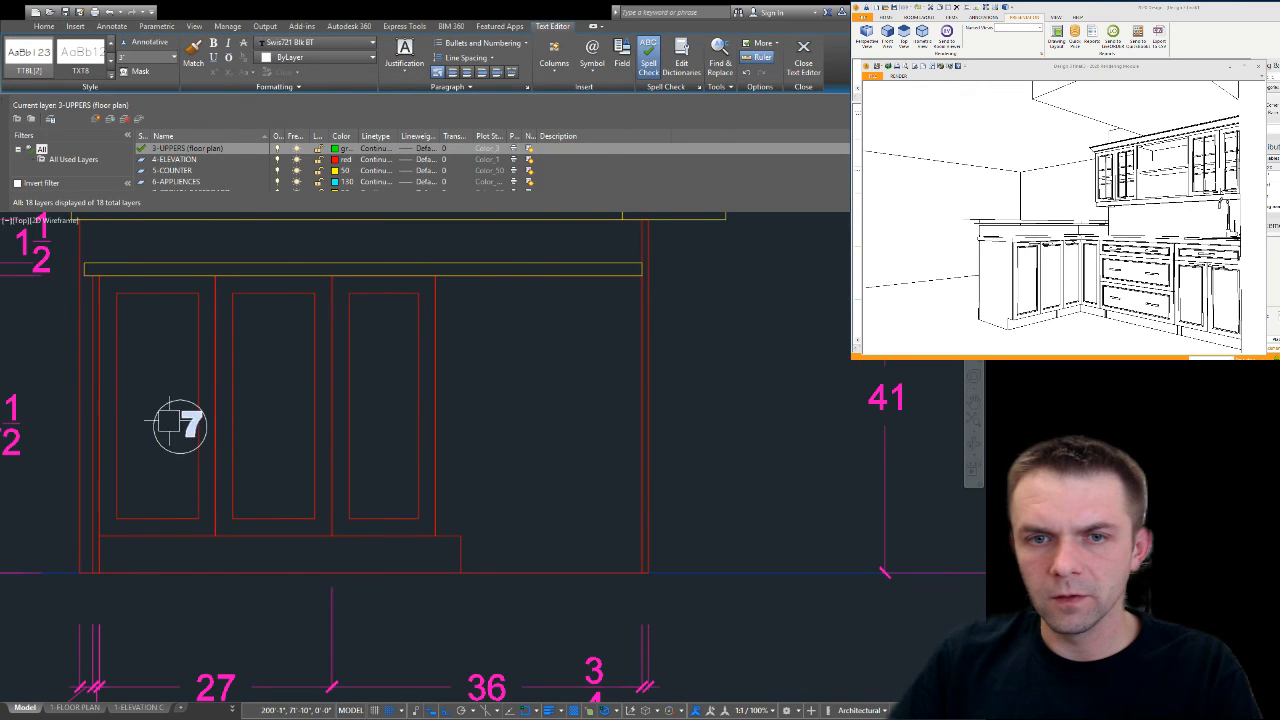
Step: Copy the circled 7 tag, paste it onto the left end panel of the peninsula's front elevation and renumber it as 8
{"action": "left_click", "coordinate": [131, 377]}
{"action": "left_click", "coordinate": [260, 480]}
{"action": "scroll", "coordinate": [472, 463], "scroll_direction": "down", "scroll_amount": 5}
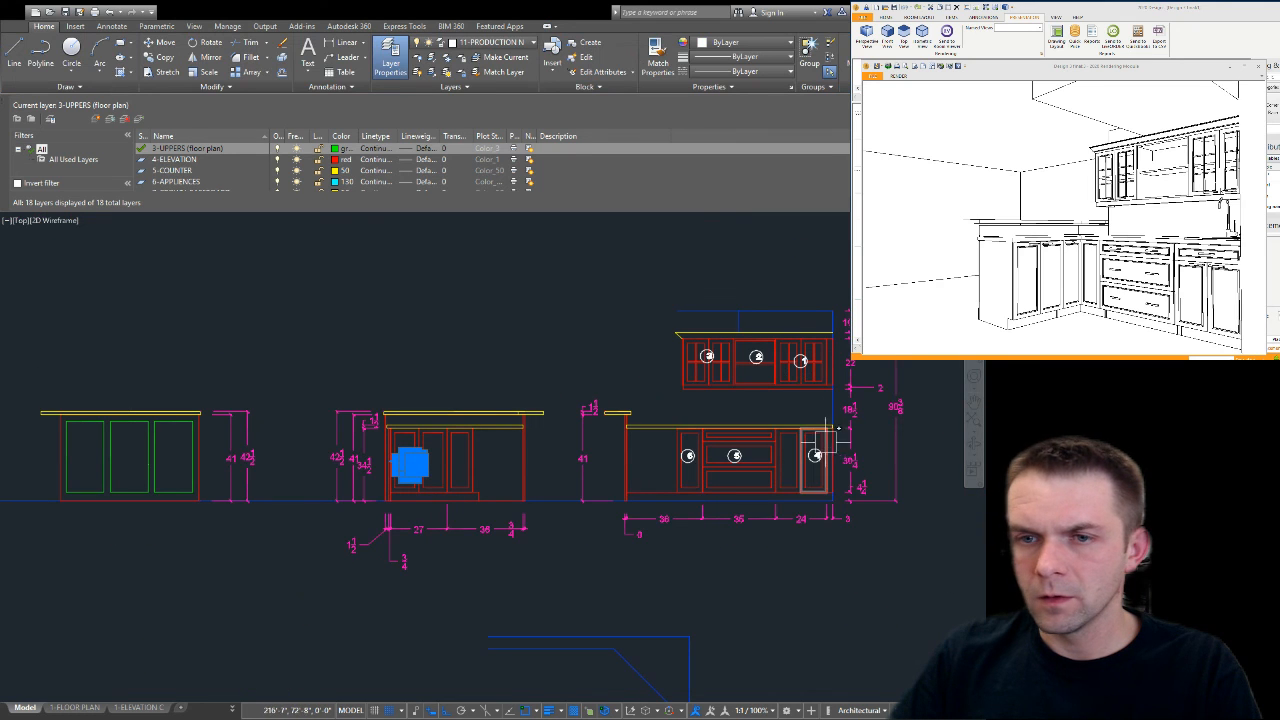
{"action": "key", "text": "ctrl+v"}
{"action": "scroll", "coordinate": [450, 468], "scroll_direction": "up", "scroll_amount": 8}
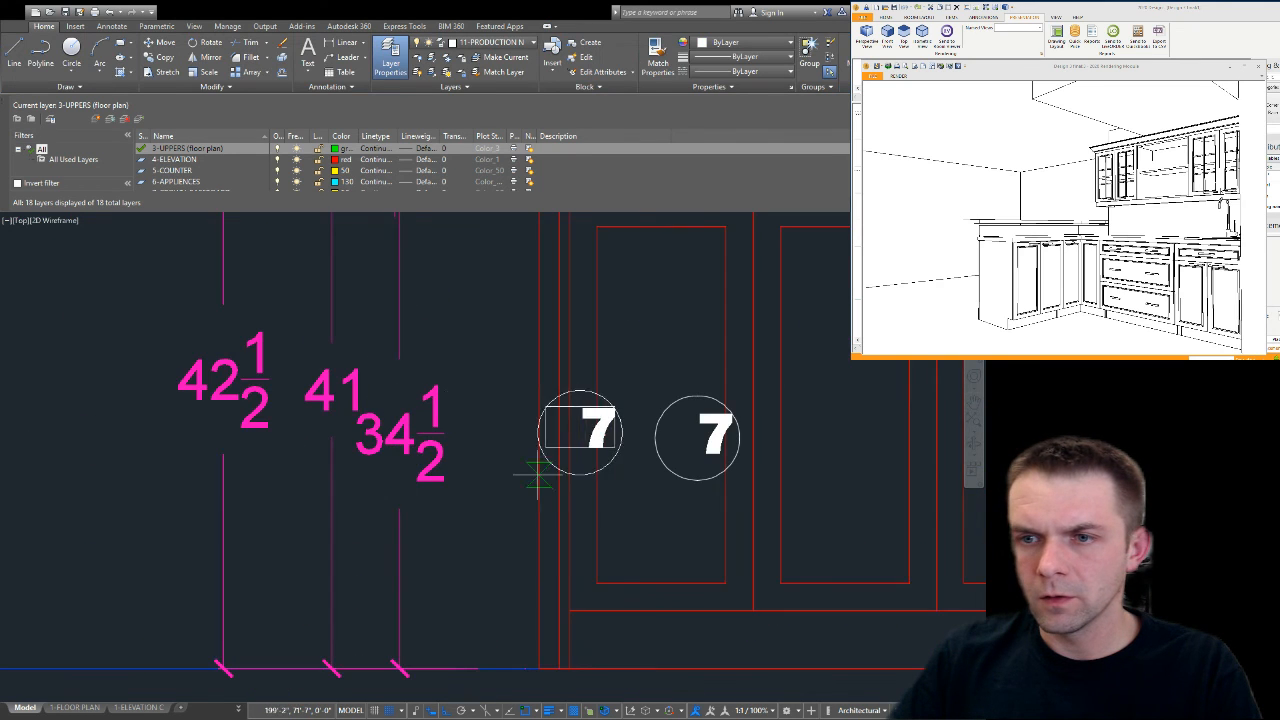
{"action": "left_click", "coordinate": [527, 465]}
{"action": "double_click", "coordinate": [570, 430]}
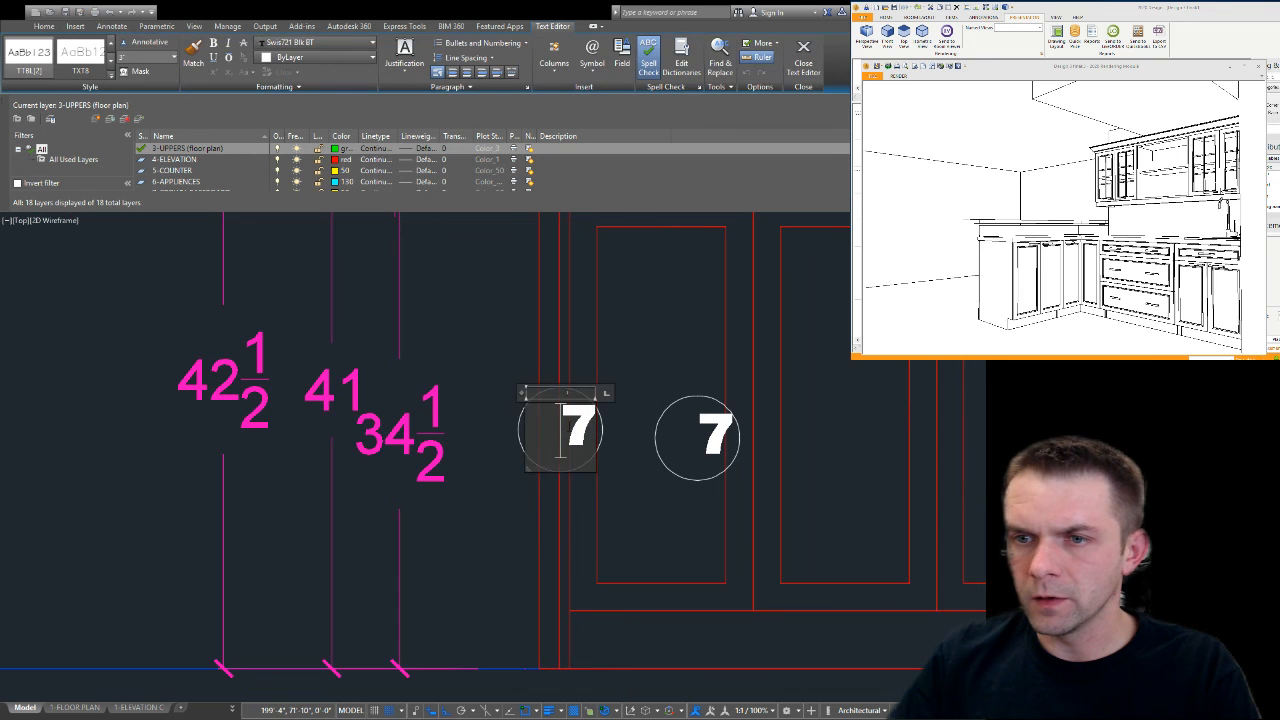
{"action": "left_click", "coordinate": [430, 465]}
Step: Paste a tag at the top of the tall left end panel in the main wall elevation and renumber it as 9
{"action": "scroll", "coordinate": [430, 465], "scroll_direction": "down", "scroll_amount": 6}
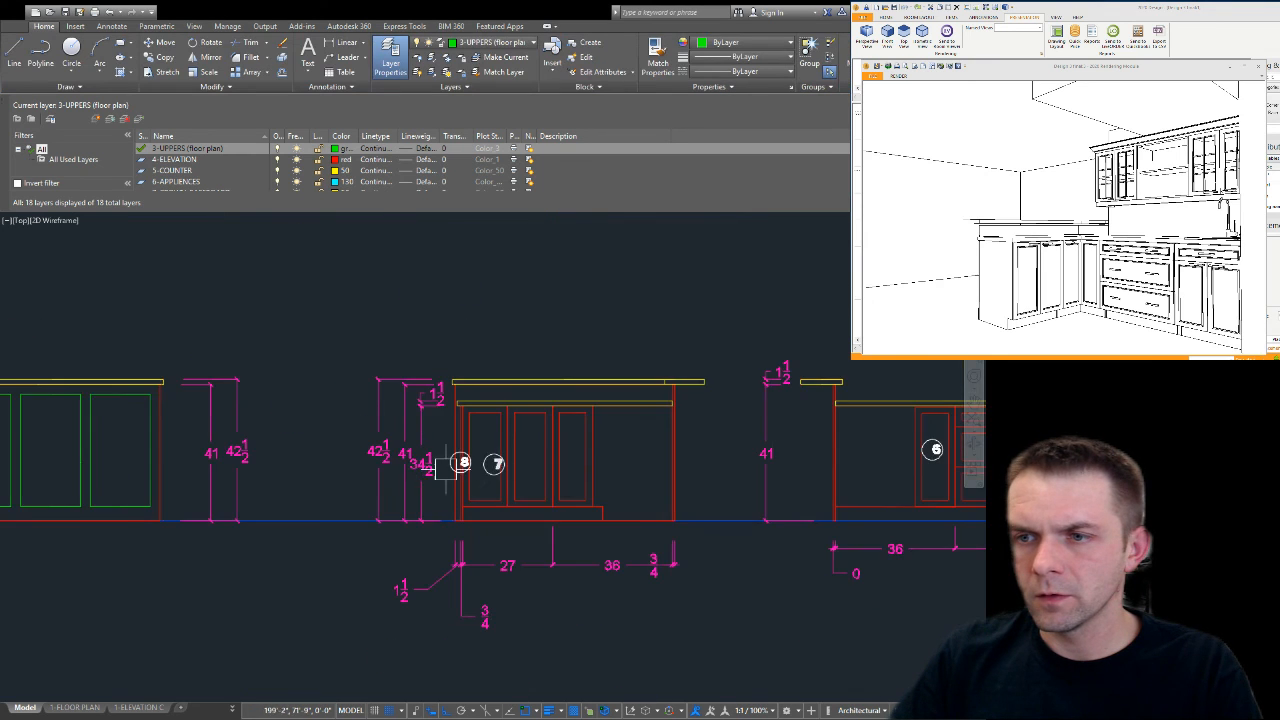
{"action": "scroll", "coordinate": [680, 461], "scroll_direction": "up", "scroll_amount": 2}
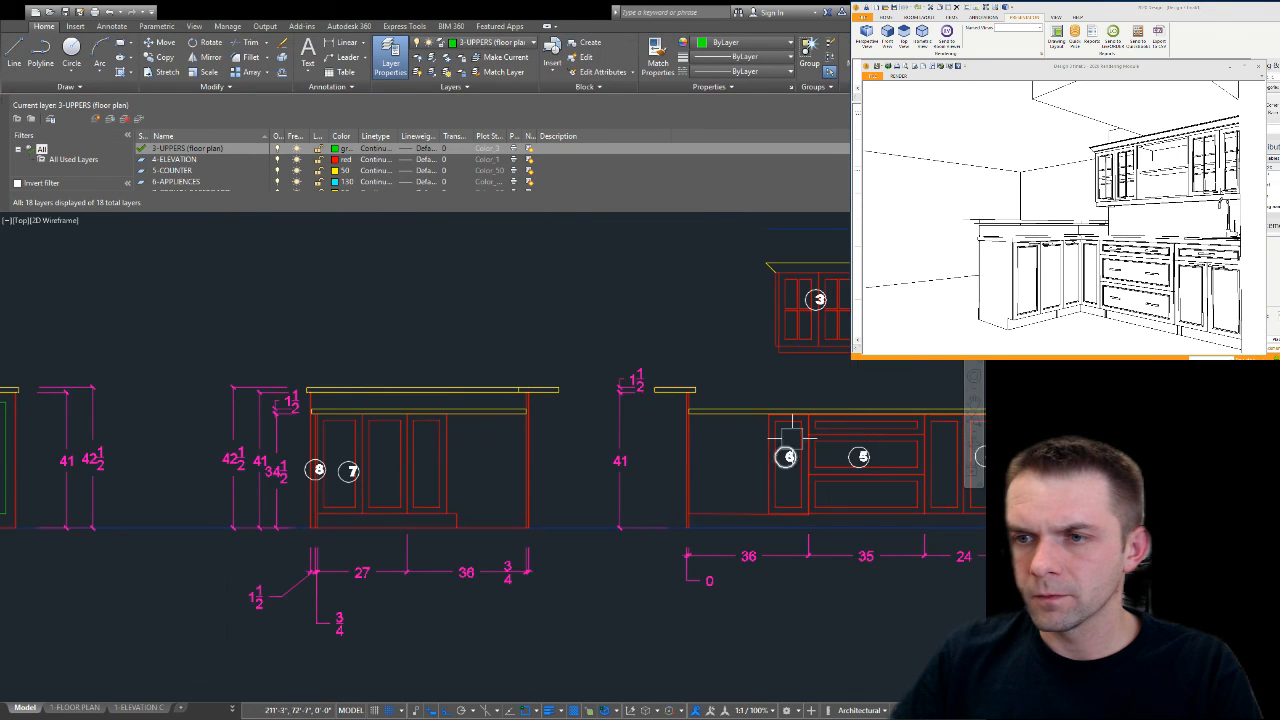
{"action": "scroll", "coordinate": [615, 423], "scroll_direction": "down", "scroll_amount": 2}
{"action": "scroll", "coordinate": [677, 420], "scroll_direction": "up", "scroll_amount": 4}
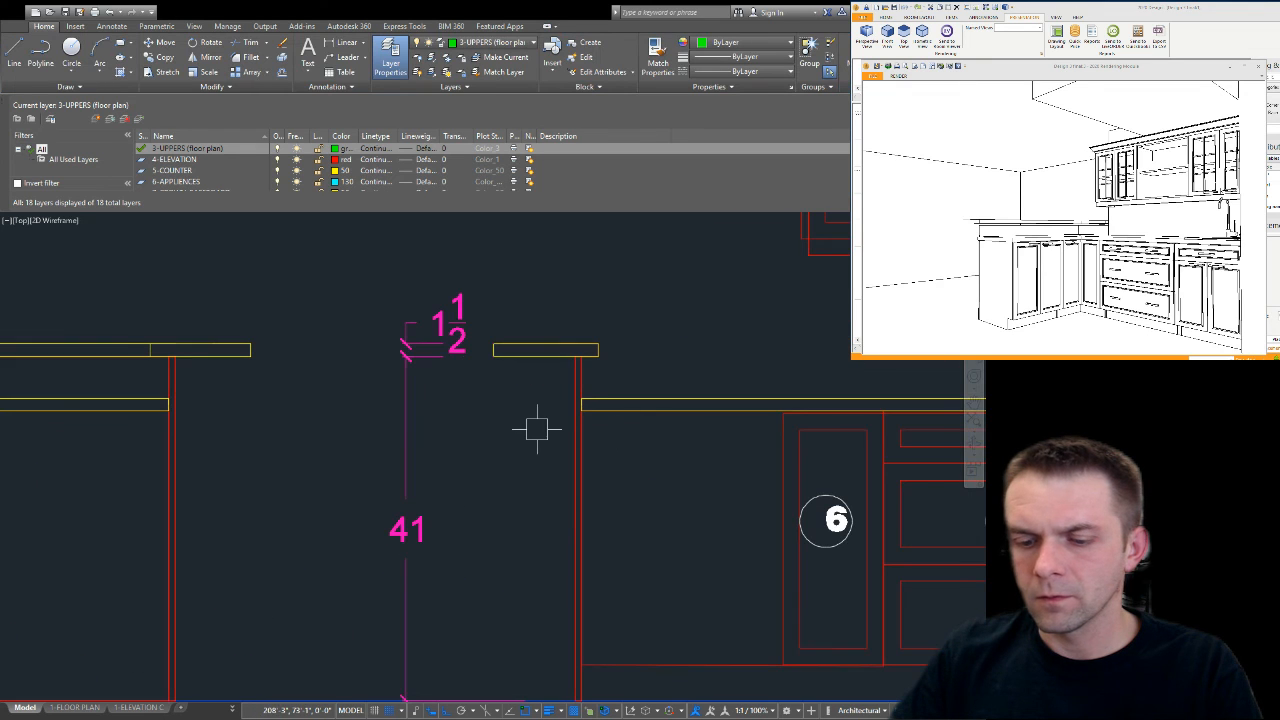
{"action": "left_click", "coordinate": [539, 412]}
{"action": "double_click", "coordinate": [566, 388]}
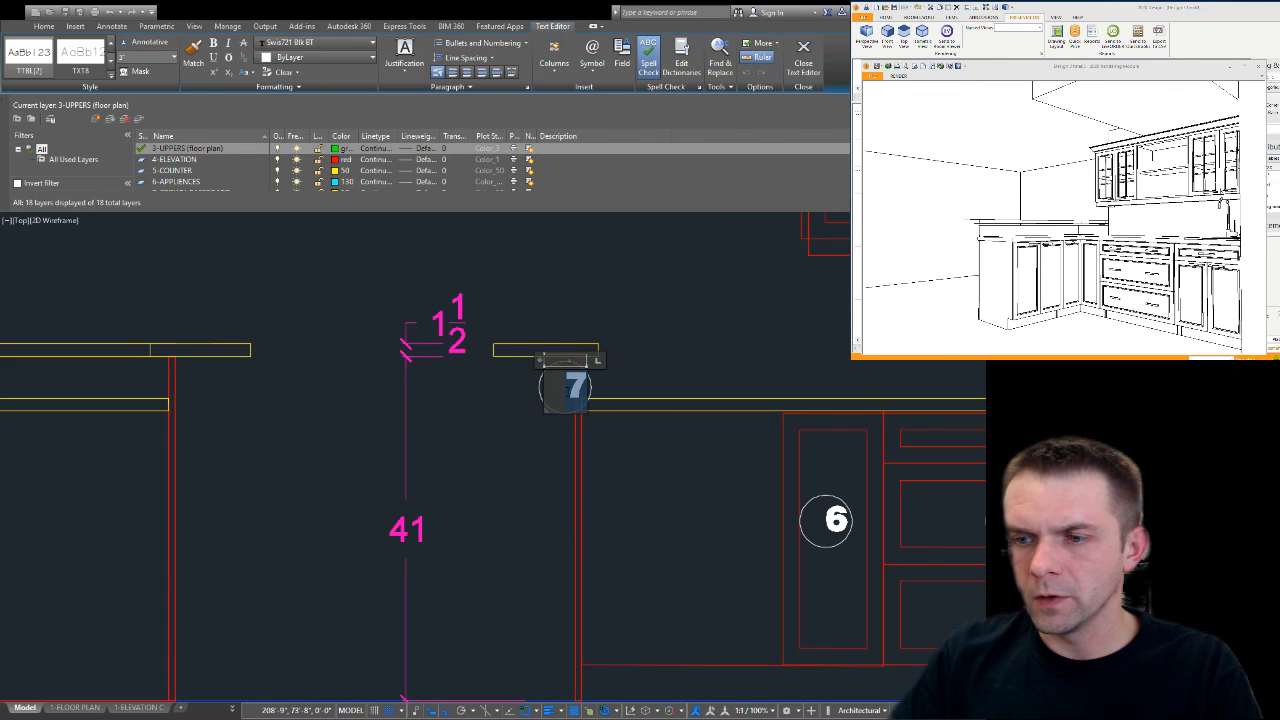
{"action": "left_click", "coordinate": [769, 290]}
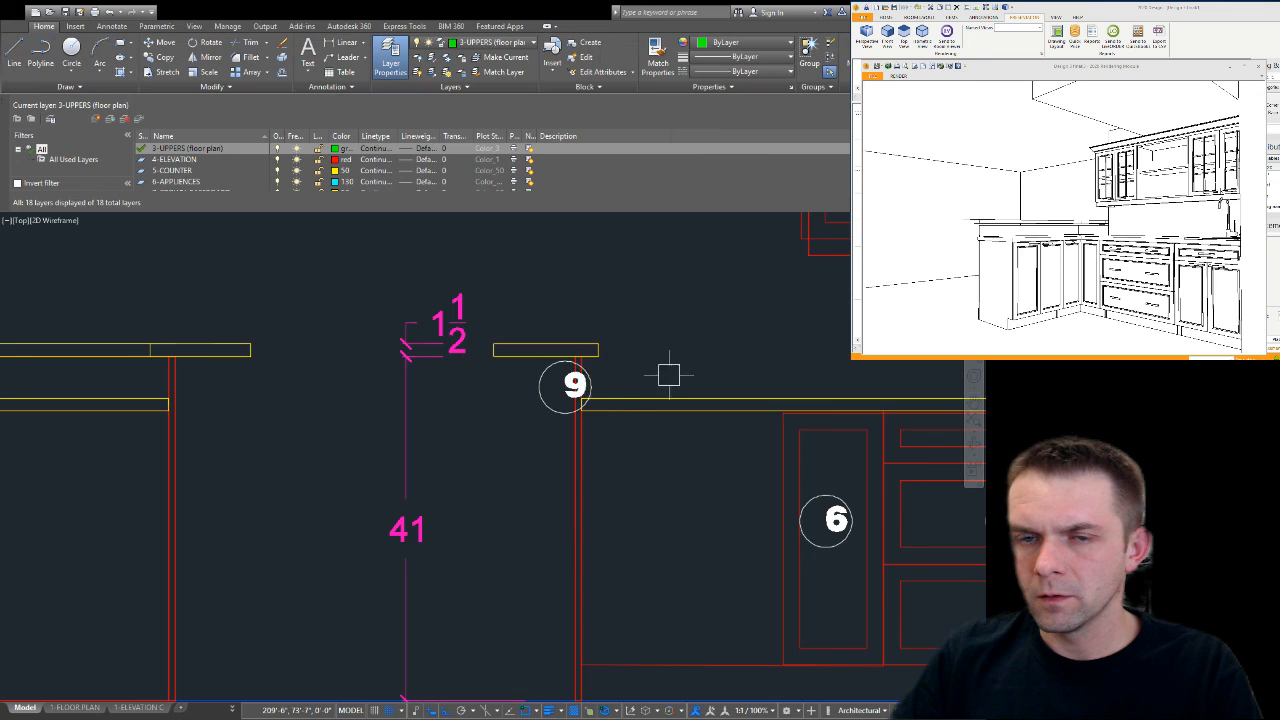
Step: Place a tag numbered 9 between the raised bar top and the lower counter of the peninsula's front elevation
{"action": "scroll", "coordinate": [669, 375], "scroll_direction": "down", "scroll_amount": 3}
{"action": "scroll", "coordinate": [405, 372], "scroll_direction": "up", "scroll_amount": 3}
{"action": "left_click", "coordinate": [405, 372]}
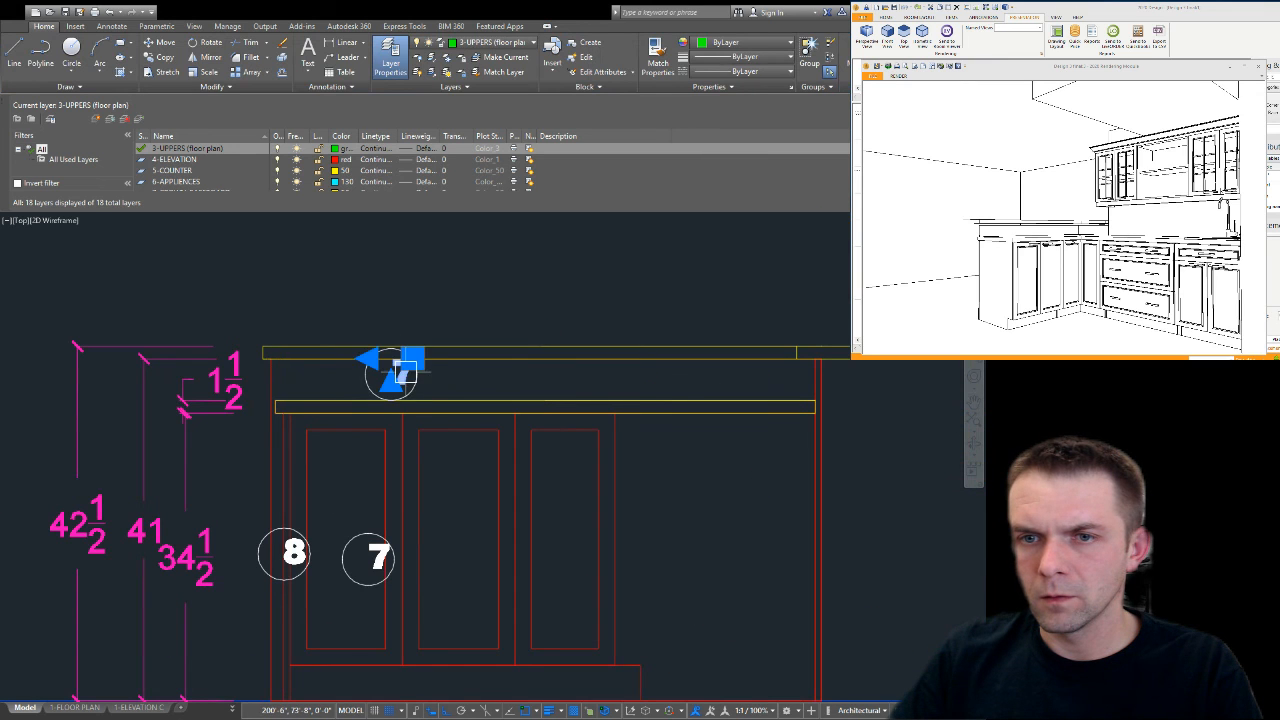
{"action": "double_click", "coordinate": [405, 372]}
{"action": "left_click", "coordinate": [470, 316]}
Step: Place a tag numbered 10 on the left end panel of the upper cabinets
{"action": "scroll", "coordinate": [470, 316], "scroll_direction": "down", "scroll_amount": 3}
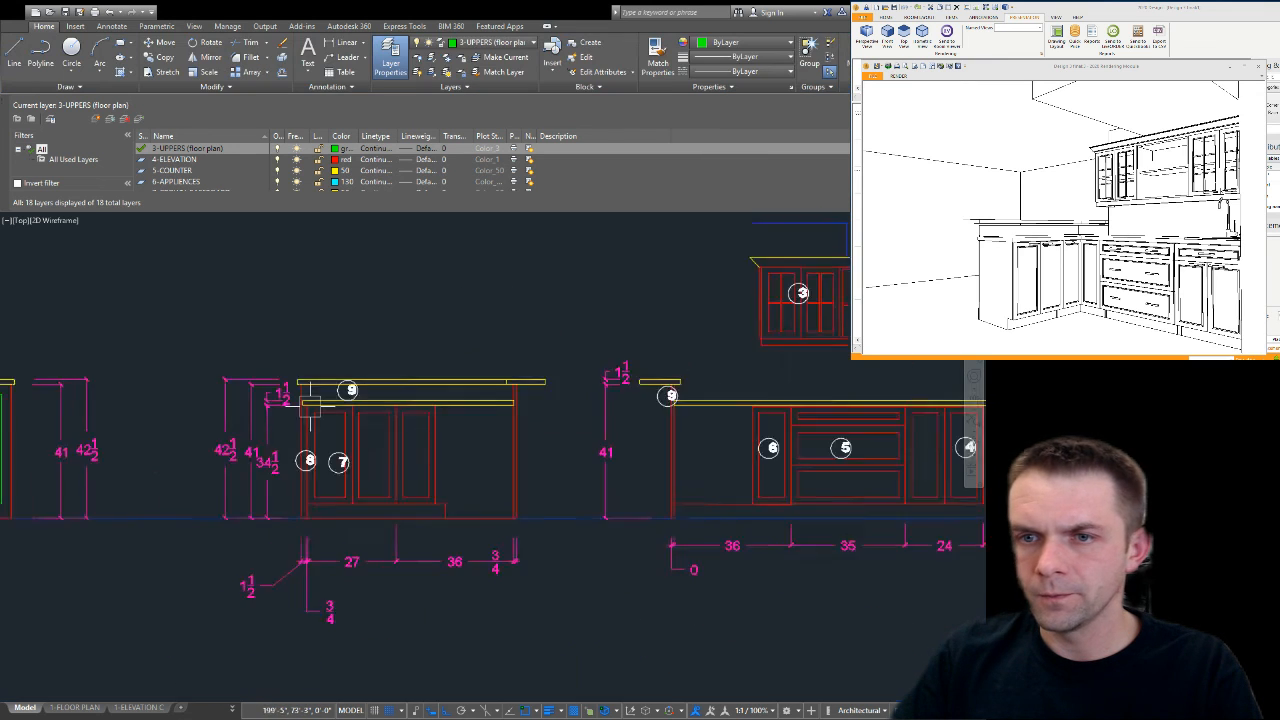
{"action": "scroll", "coordinate": [443, 357], "scroll_direction": "up", "scroll_amount": 4}
{"action": "left_click", "coordinate": [418, 383]}
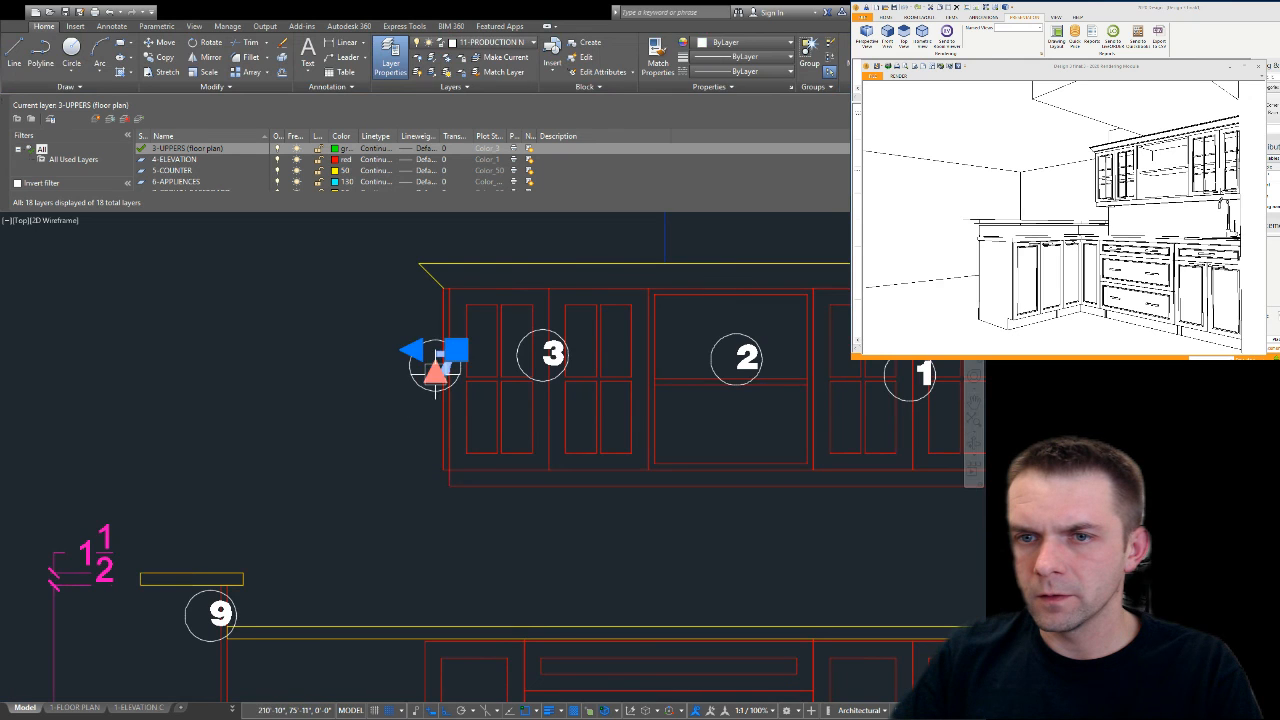
{"action": "double_click", "coordinate": [445, 368]}
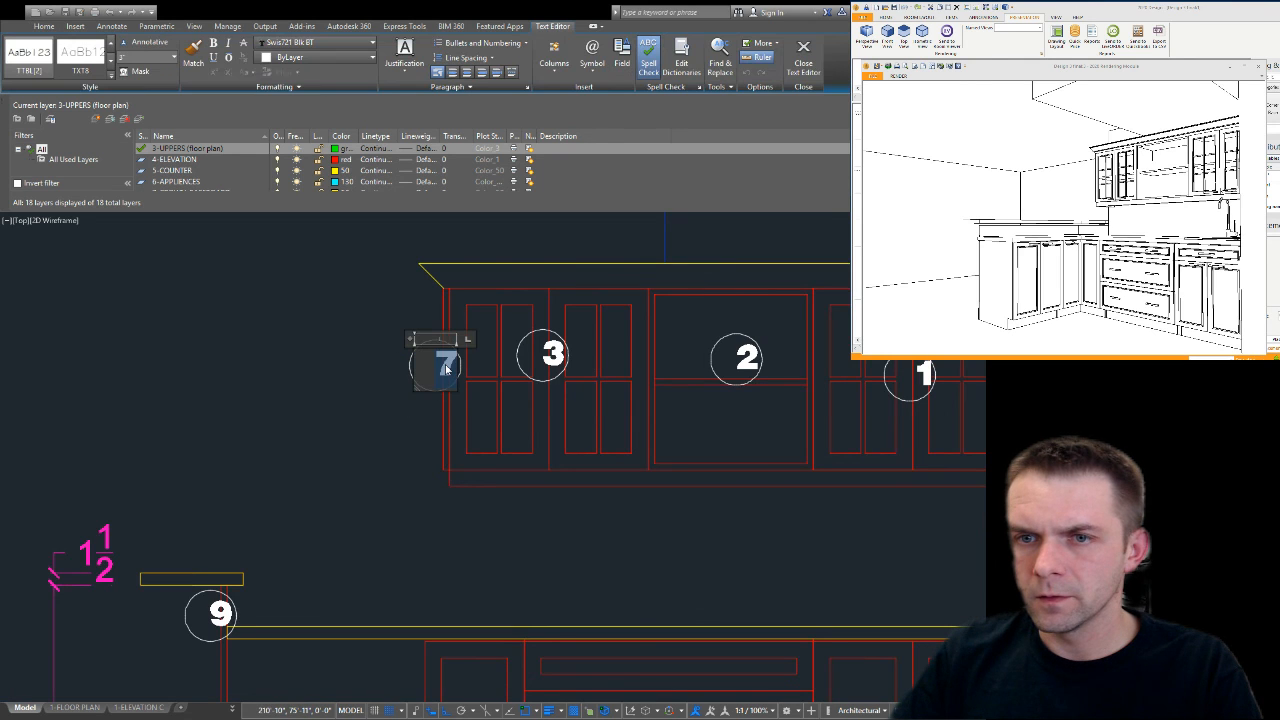
{"action": "left_click", "coordinate": [494, 531]}
Step: Place a tag numbered 11 on the filler at the right end of the upper cabinets
{"action": "scroll", "coordinate": [346, 363], "scroll_direction": "down", "scroll_amount": 2}
{"action": "scroll", "coordinate": [794, 371], "scroll_direction": "up", "scroll_amount": 3}
{"action": "left_click", "coordinate": [710, 338]}
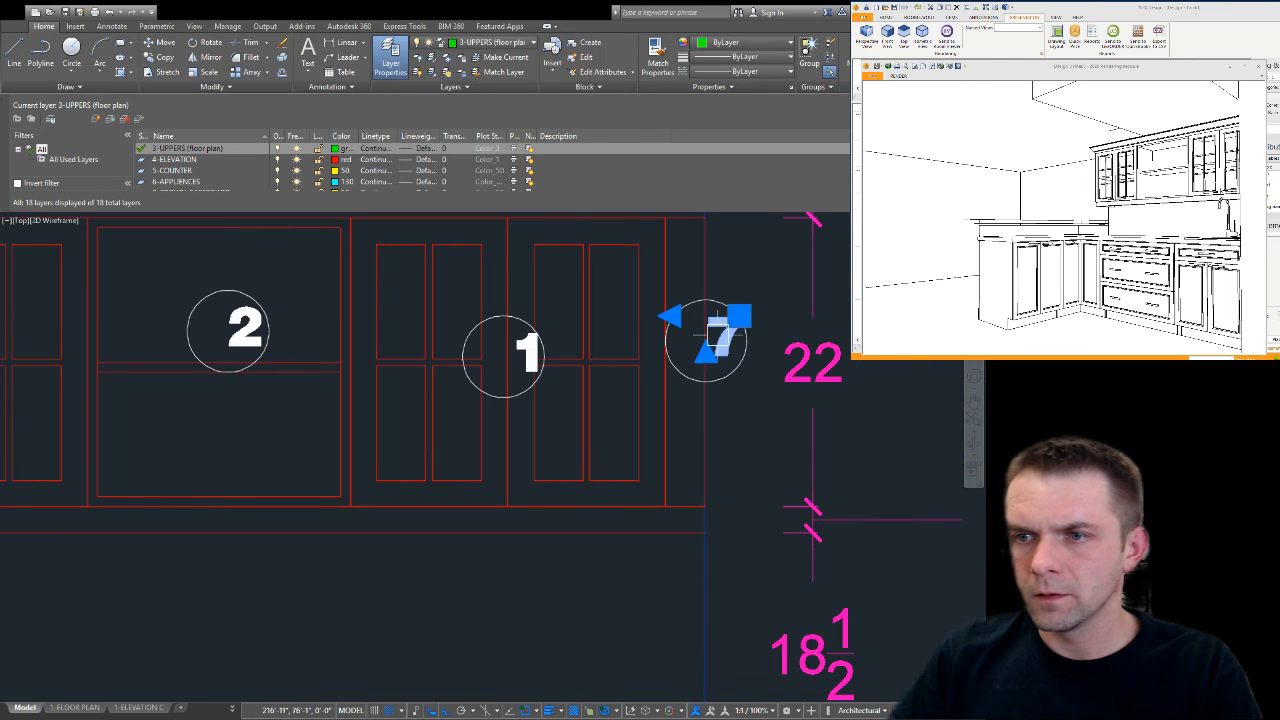
{"action": "double_click", "coordinate": [714, 338]}
{"action": "type", "text": "11"}
{"action": "left_click", "coordinate": [700, 434]}
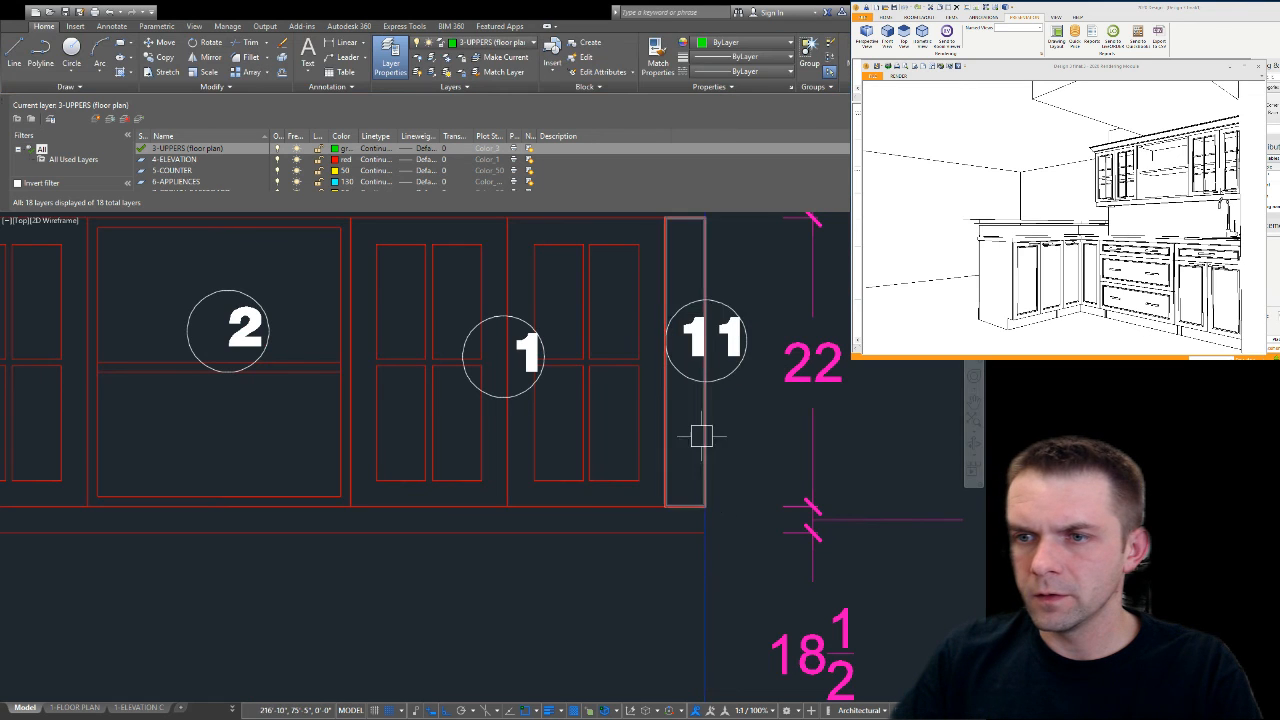
Step: Place a tag numbered 12 on the crown moulding above the upper cabinets
{"action": "scroll", "coordinate": [591, 337], "scroll_direction": "down", "scroll_amount": 2}
{"action": "scroll", "coordinate": [570, 325], "scroll_direction": "up", "scroll_amount": 3}
{"action": "double_click", "coordinate": [598, 308]}
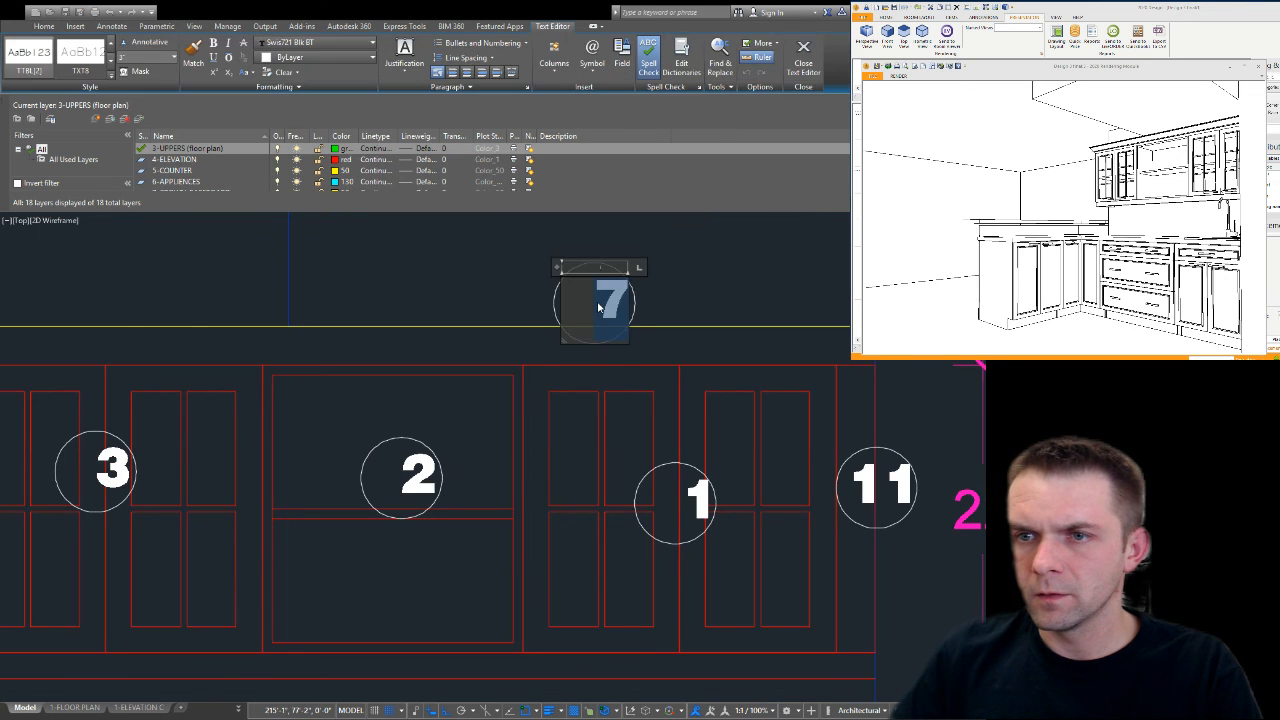
{"action": "type", "text": "12"}
{"action": "left_click", "coordinate": [510, 308]}
Step: Place a tag numbered 13 on the trim strip beneath the upper cabinets
{"action": "scroll", "coordinate": [543, 434], "scroll_direction": "down", "scroll_amount": 2}
{"action": "scroll", "coordinate": [480, 451], "scroll_direction": "up", "scroll_amount": 3}
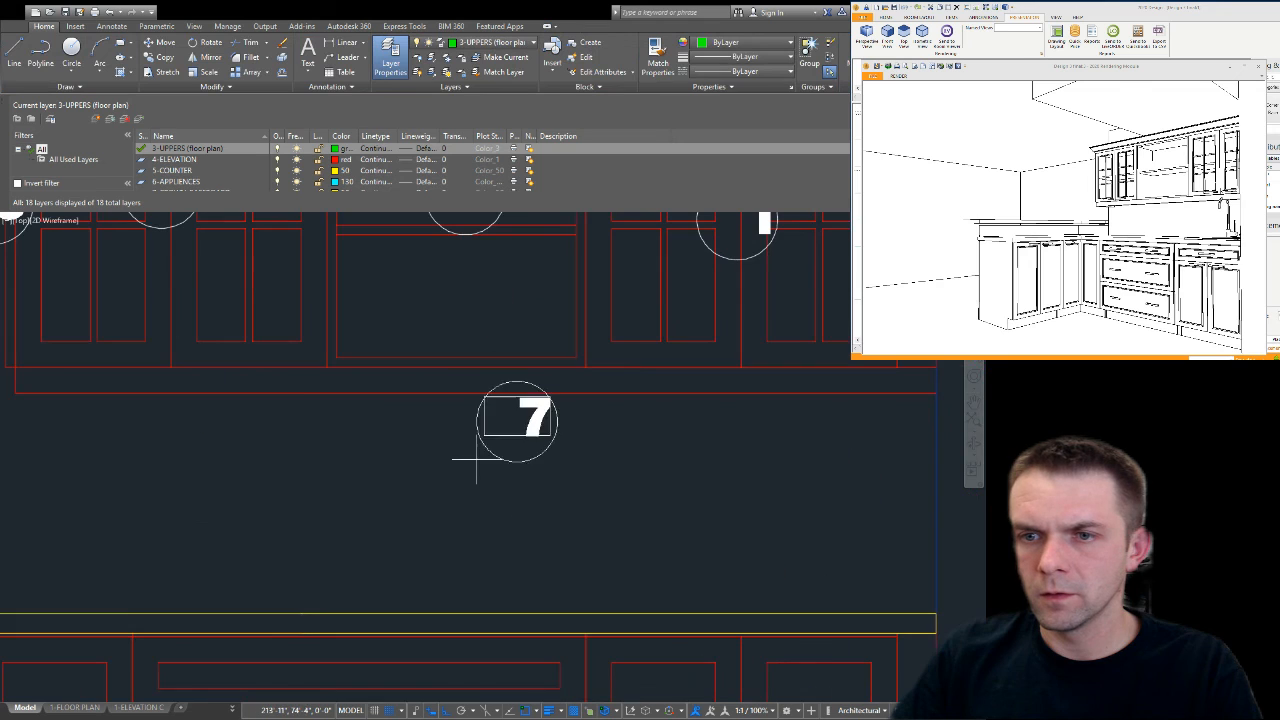
{"action": "double_click", "coordinate": [530, 418]}
{"action": "type", "text": "13"}
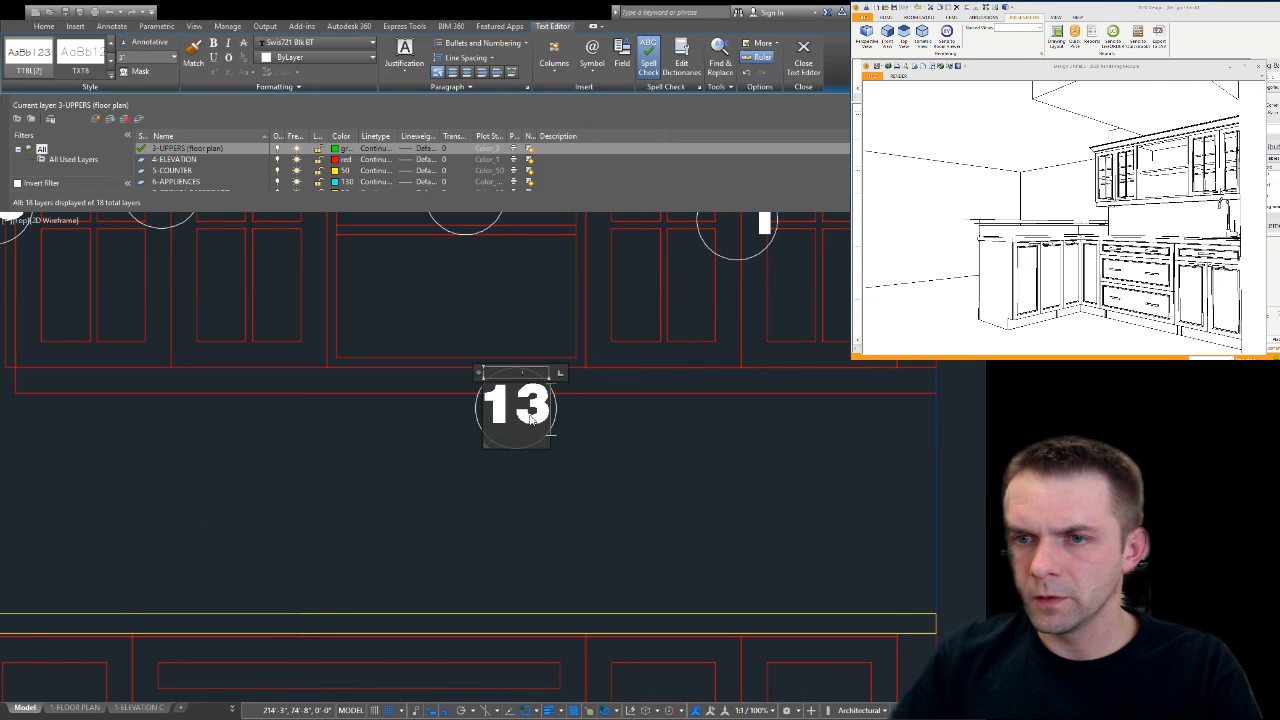
{"action": "left_click", "coordinate": [648, 447]}
Step: Place a tag numbered 14 on the filler at the right end of the base cabinets
{"action": "scroll", "coordinate": [660, 455], "scroll_direction": "down", "scroll_amount": 2}
{"action": "scroll", "coordinate": [690, 470], "scroll_direction": "up", "scroll_amount": 3}
{"action": "double_click", "coordinate": [750, 498]}
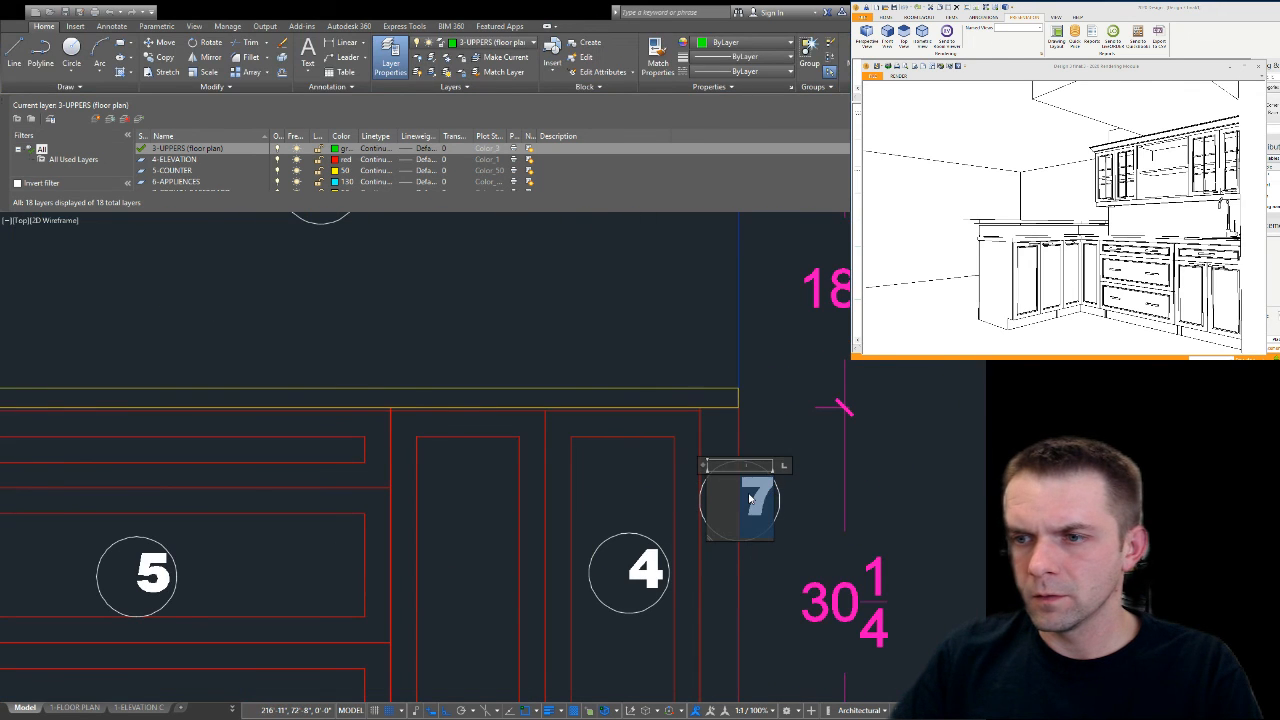
{"action": "type", "text": "1"}
{"action": "left_click", "coordinate": [483, 429]}
Step: Place a tag numbered 15 at the countertop's upper edge, above the drawer base in the main wall elevation
{"action": "scroll", "coordinate": [483, 429], "scroll_direction": "down", "scroll_amount": 2}
{"action": "scroll", "coordinate": [491, 300], "scroll_direction": "up", "scroll_amount": 4}
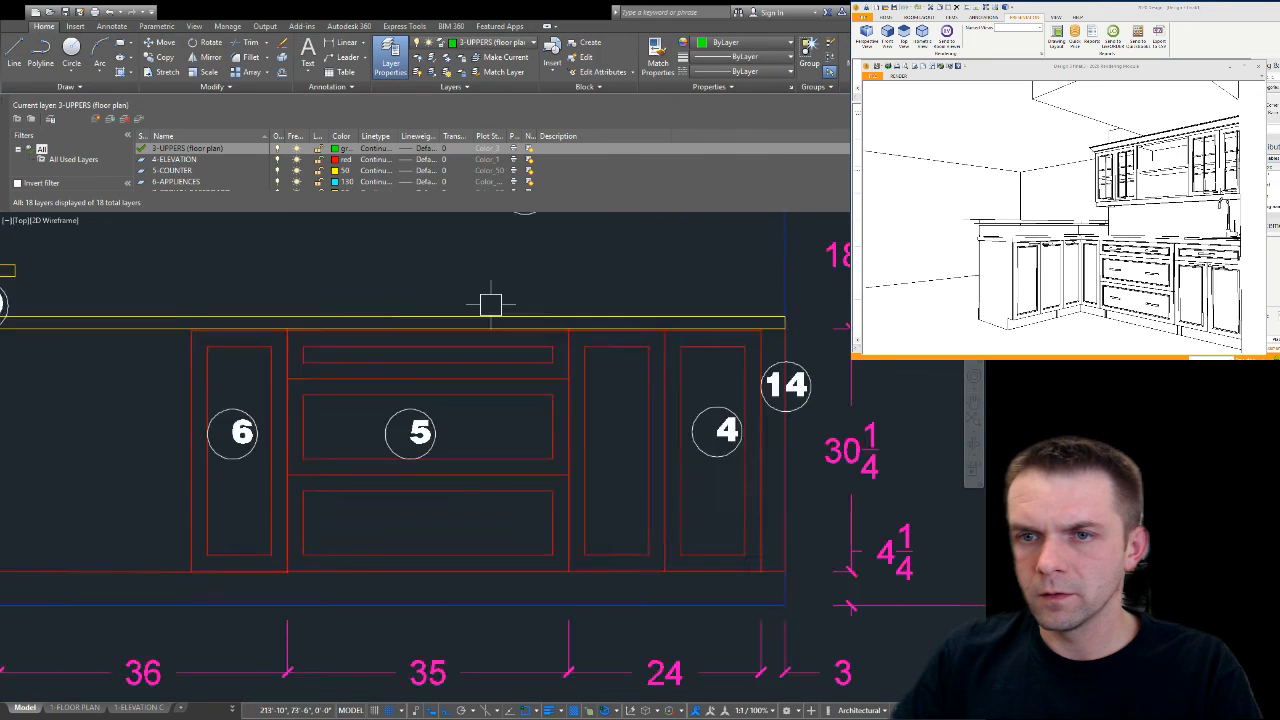
{"action": "left_click", "coordinate": [520, 297]}
{"action": "double_click", "coordinate": [521, 296]}
{"action": "type", "text": "15"}
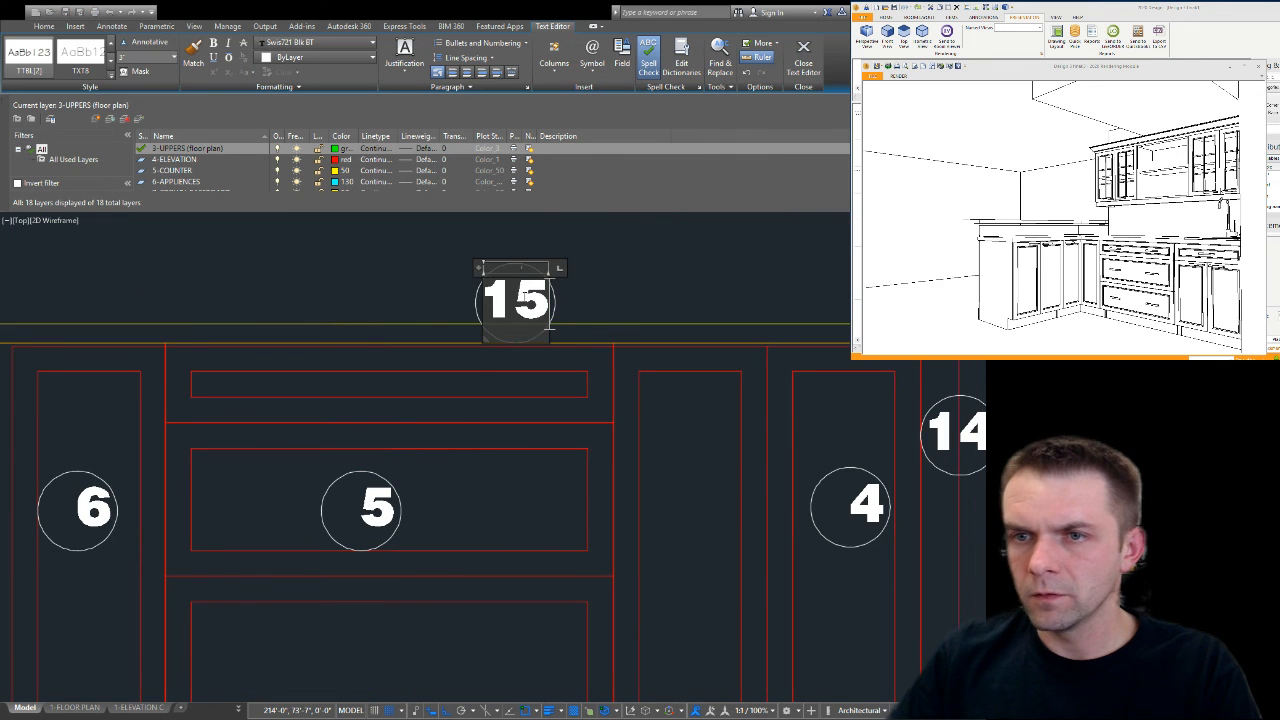
{"action": "left_click", "coordinate": [668, 229]}
Step: Paste a tag at the countertop's upper edge above the right base cabinet and renumber it as 16
{"action": "scroll", "coordinate": [574, 394], "scroll_direction": "down", "scroll_amount": 4}
{"action": "scroll", "coordinate": [597, 380], "scroll_direction": "up", "scroll_amount": 4}
{"action": "key", "text": "ctrl+v"}
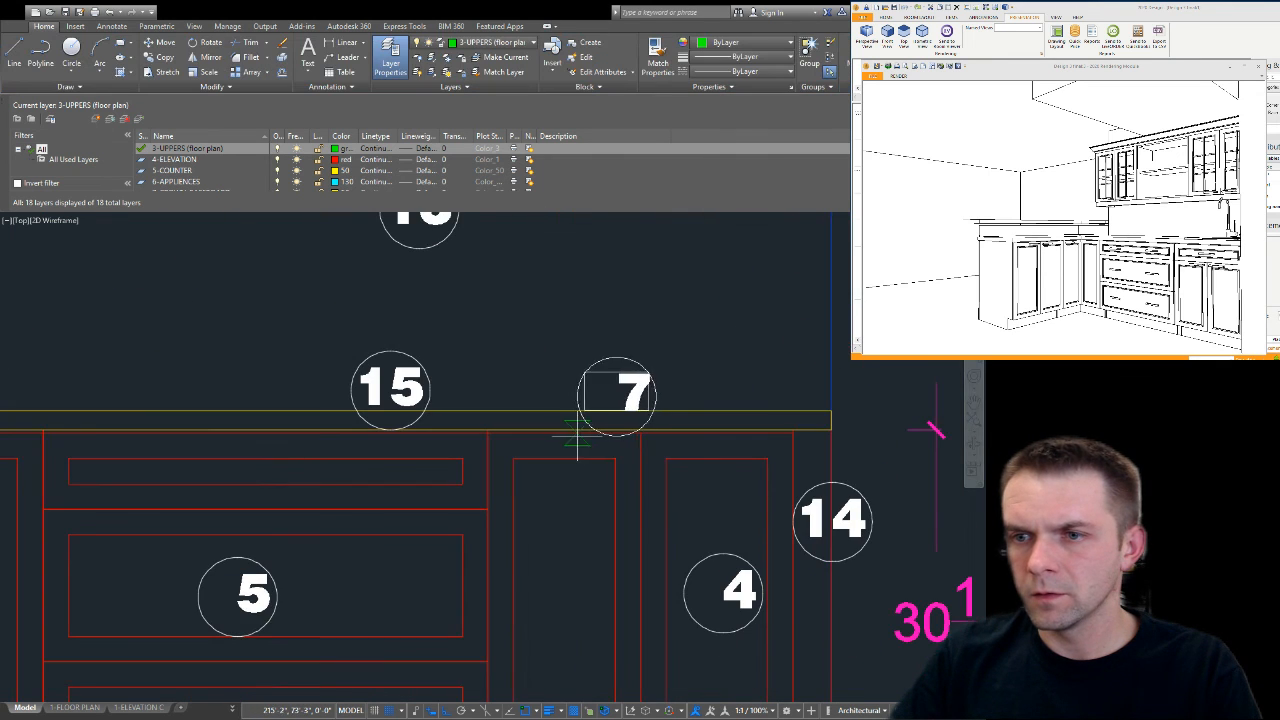
{"action": "left_click", "coordinate": [580, 432]}
{"action": "double_click", "coordinate": [598, 368]}
{"action": "type", "text": "16"}
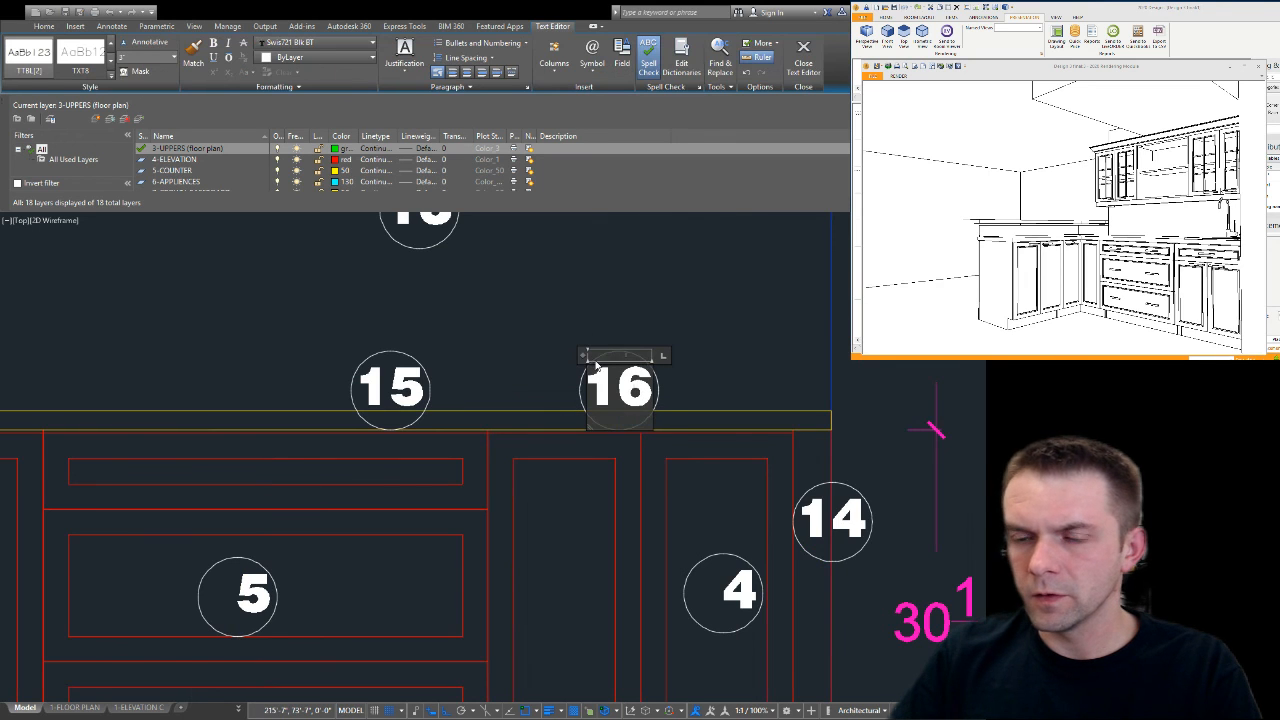
{"action": "left_click", "coordinate": [614, 294]}
Step: Paste a tag onto the toe kick below the drawer base, center it there and renumber it as 16
{"action": "scroll", "coordinate": [628, 316], "scroll_direction": "down", "scroll_amount": 4}
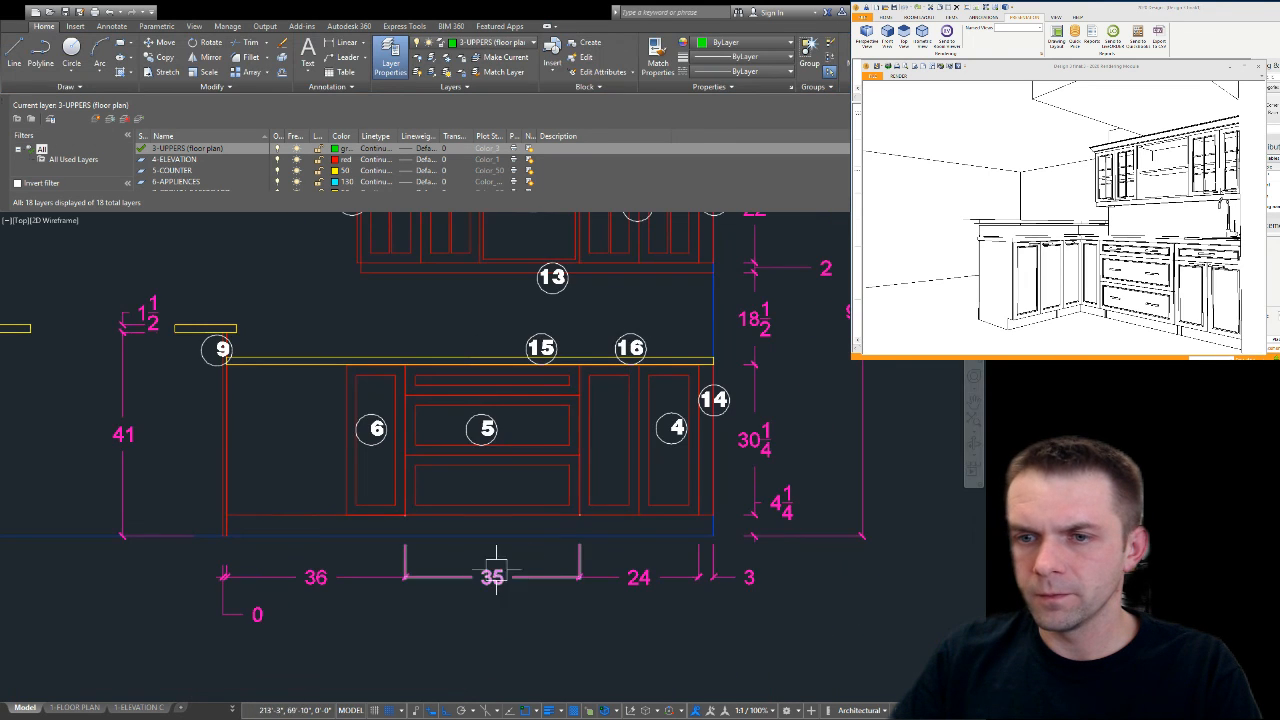
{"action": "scroll", "coordinate": [495, 550], "scroll_direction": "up", "scroll_amount": 4}
{"action": "key", "text": "ctrl+v"}
{"action": "left_click", "coordinate": [518, 498]}
{"action": "scroll", "coordinate": [543, 478], "scroll_direction": "down", "scroll_amount": 4}
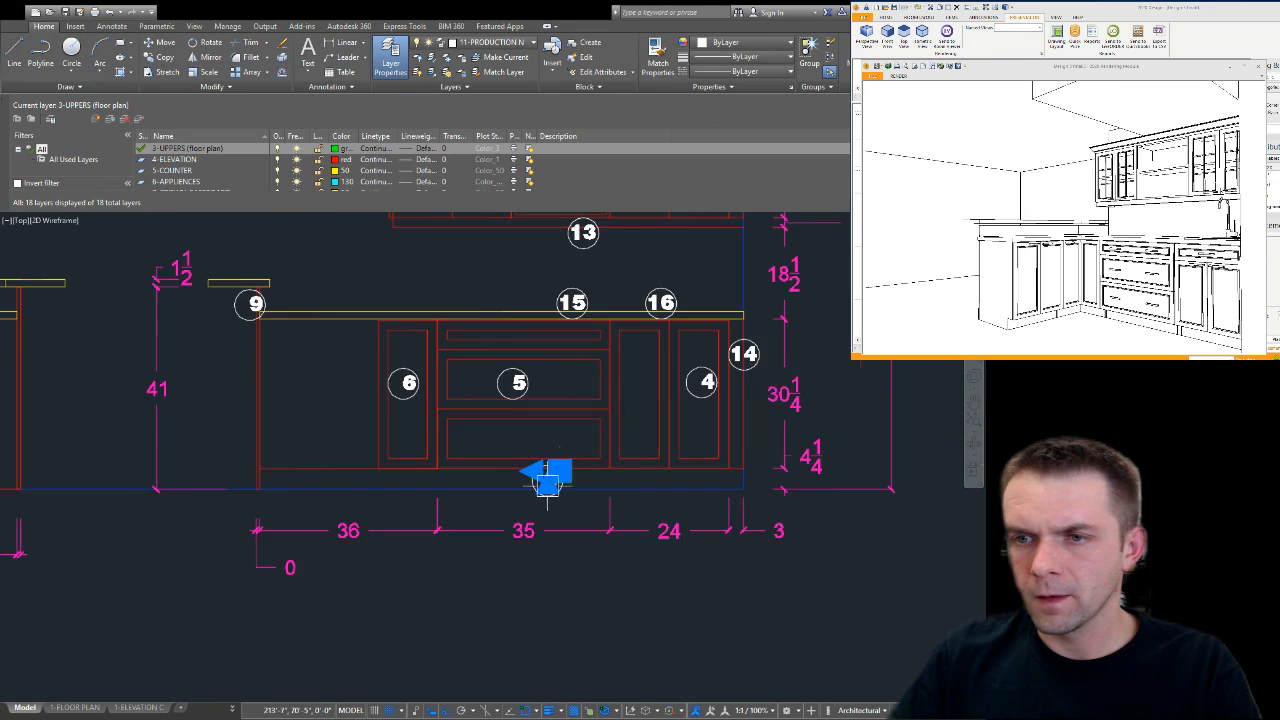
{"action": "scroll", "coordinate": [583, 460], "scroll_direction": "up", "scroll_amount": 2}
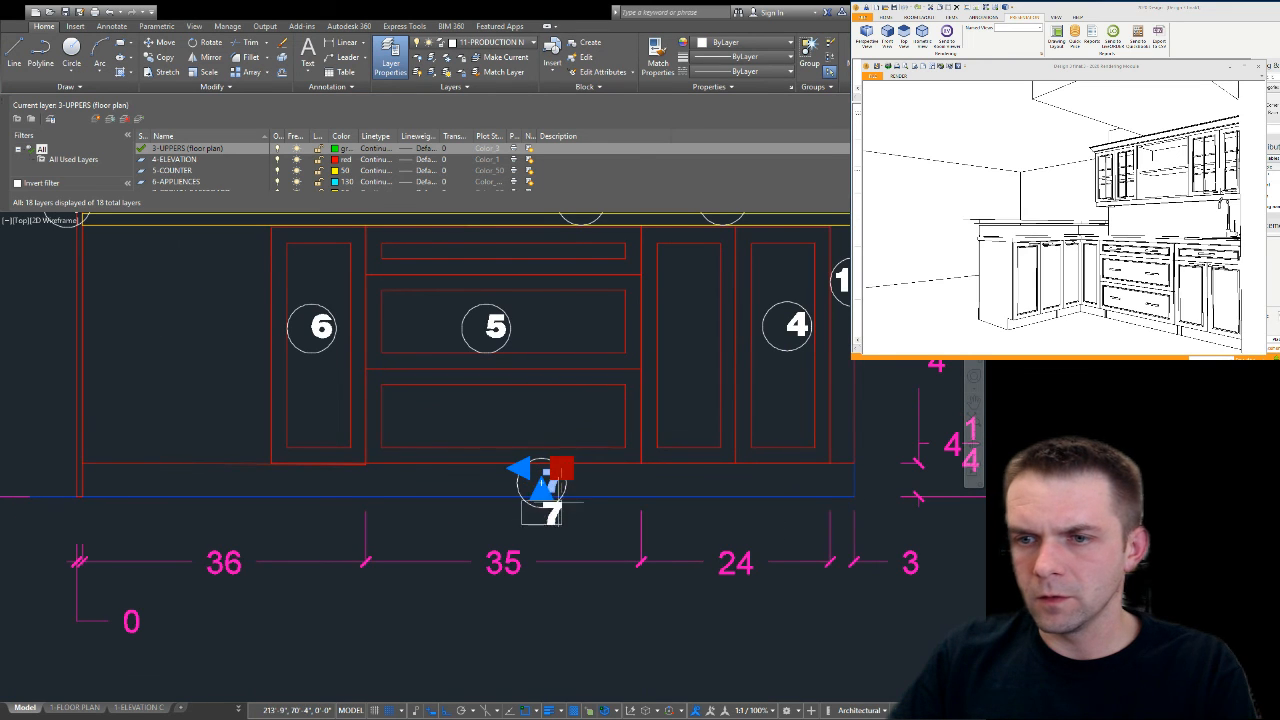
{"action": "double_click", "coordinate": [553, 483]}
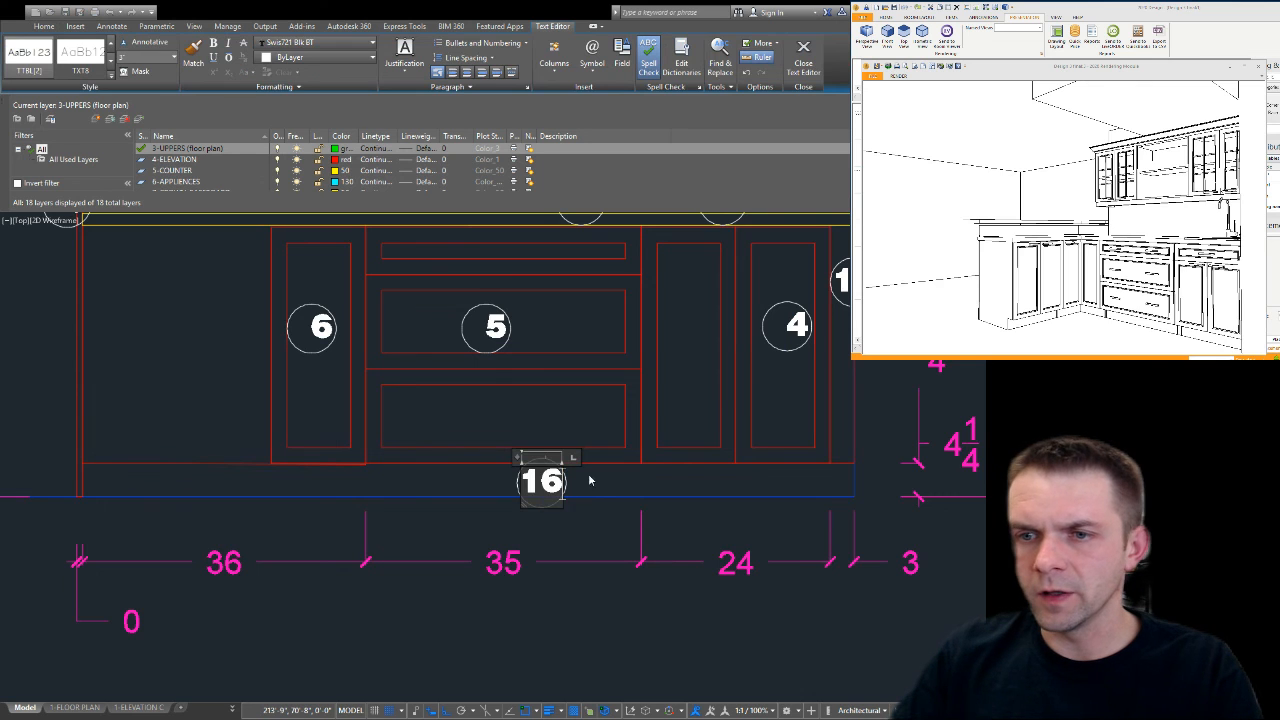
{"action": "left_click", "coordinate": [700, 474]}
Step: Place a tag numbered 17 on the toe kick of the peninsula's front elevation
{"action": "scroll", "coordinate": [731, 471], "scroll_direction": "down", "scroll_amount": 4}
{"action": "scroll", "coordinate": [126, 523], "scroll_direction": "up", "scroll_amount": 4}
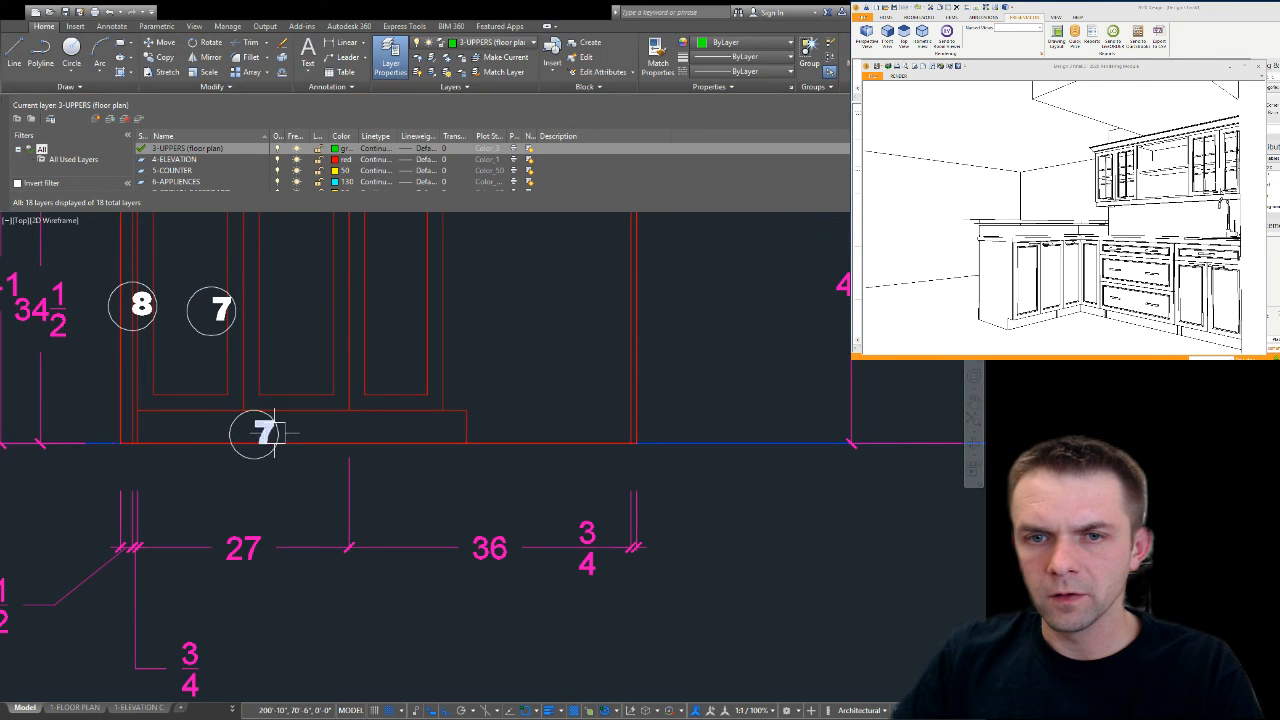
{"action": "double_click", "coordinate": [266, 432]}
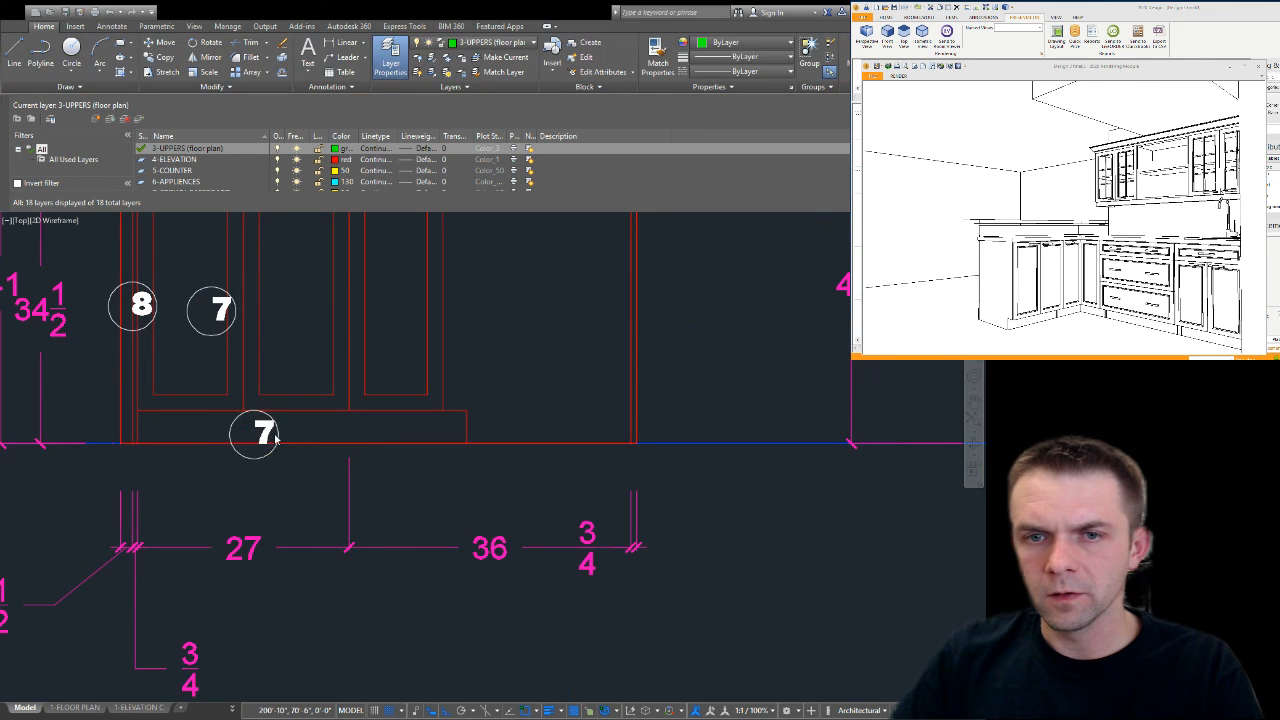
{"action": "left_click", "coordinate": [458, 428]}
Step: Place a tag numbered 18 on the upper edge of the peninsula in the floor plan
{"action": "scroll", "coordinate": [458, 428], "scroll_direction": "down", "scroll_amount": 5}
{"action": "scroll", "coordinate": [568, 531], "scroll_direction": "up", "scroll_amount": 5}
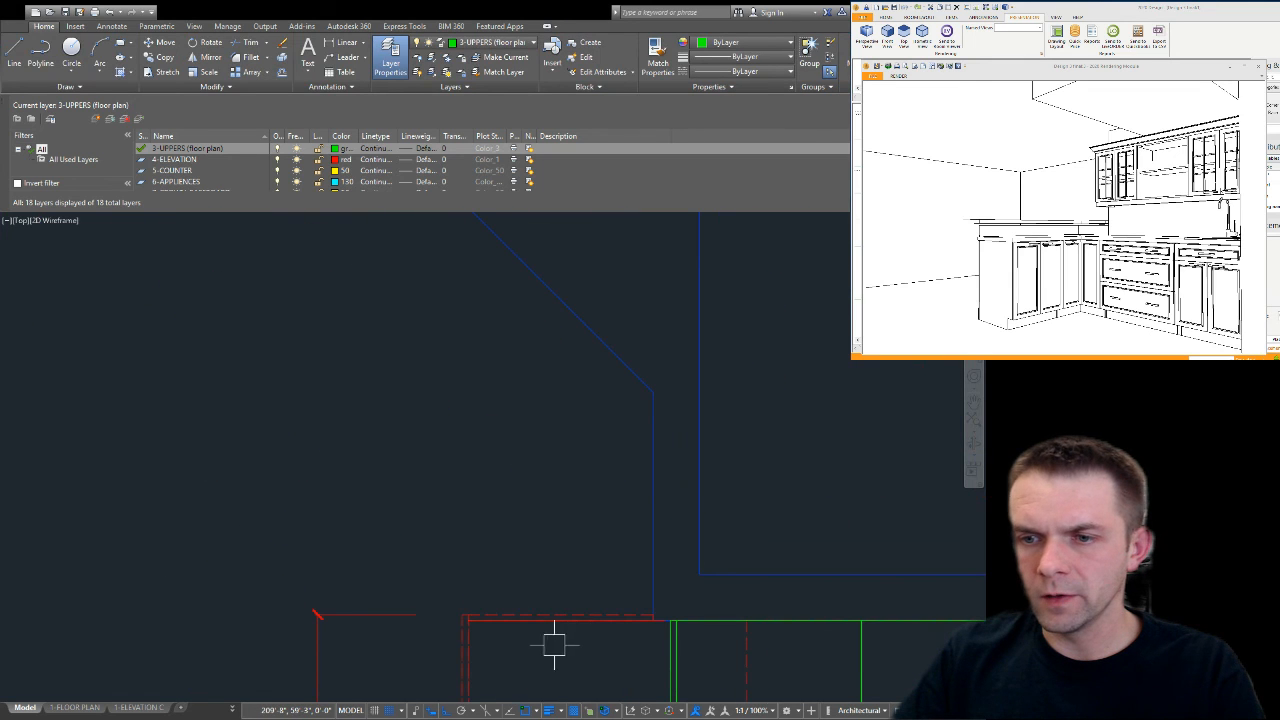
{"action": "double_click", "coordinate": [540, 615]}
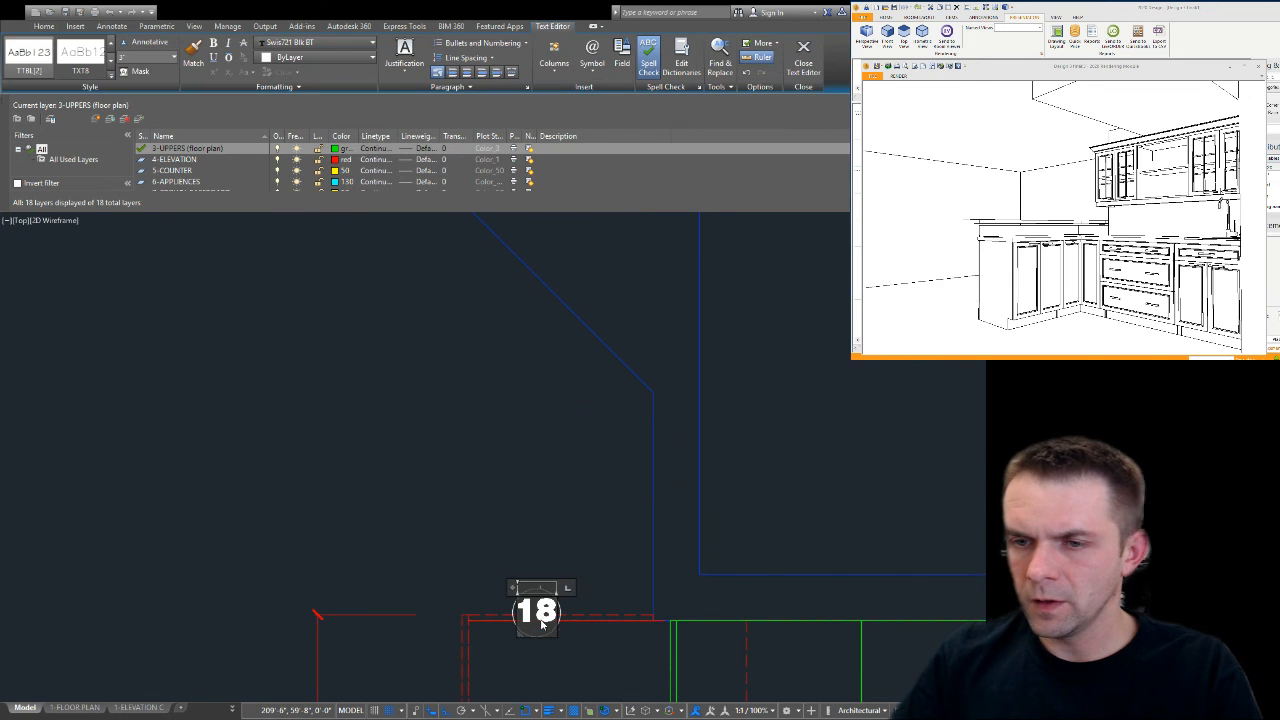
{"action": "type", "text": "18"}
{"action": "left_click", "coordinate": [396, 497]}
Step: Place a tag numbered 9 on the peninsula's long left panel in the floor plan
{"action": "scroll", "coordinate": [557, 514], "scroll_direction": "down", "scroll_amount": 5}
{"action": "scroll", "coordinate": [539, 430], "scroll_direction": "up", "scroll_amount": 2}
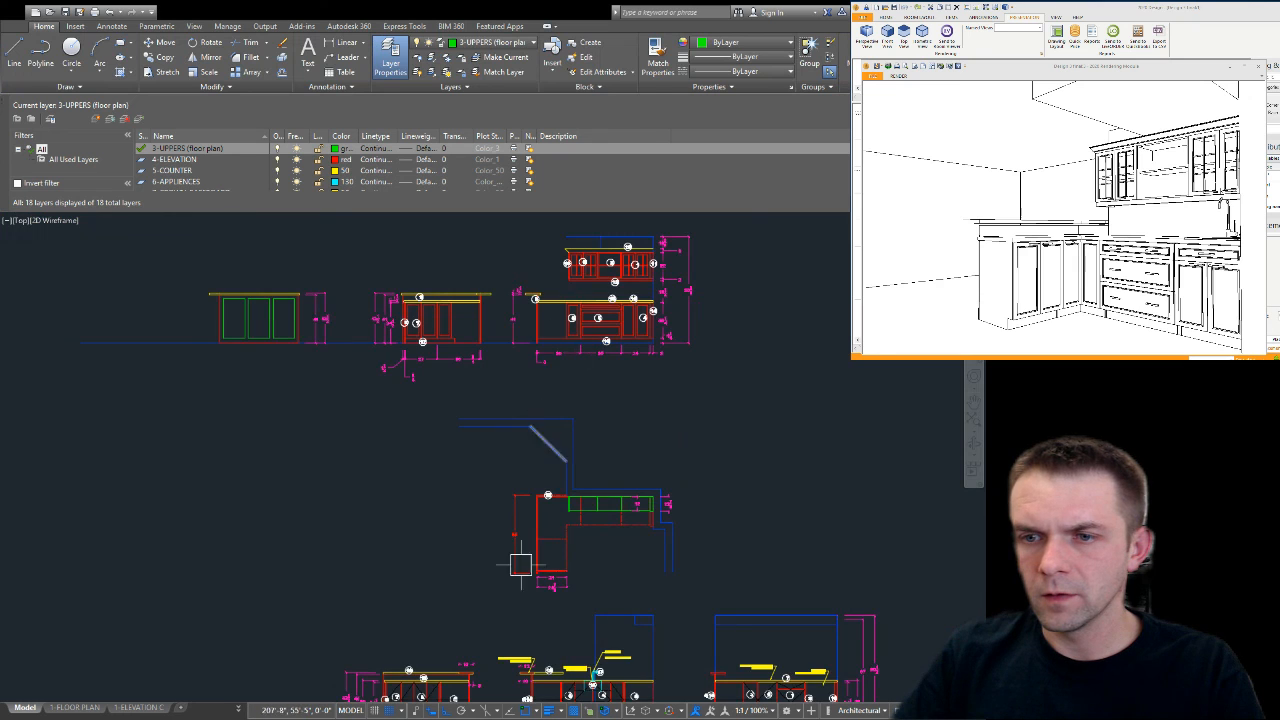
{"action": "scroll", "coordinate": [520, 565], "scroll_direction": "up", "scroll_amount": 5}
{"action": "scroll", "coordinate": [575, 456], "scroll_direction": "up", "scroll_amount": 3}
{"action": "double_click", "coordinate": [577, 457]}
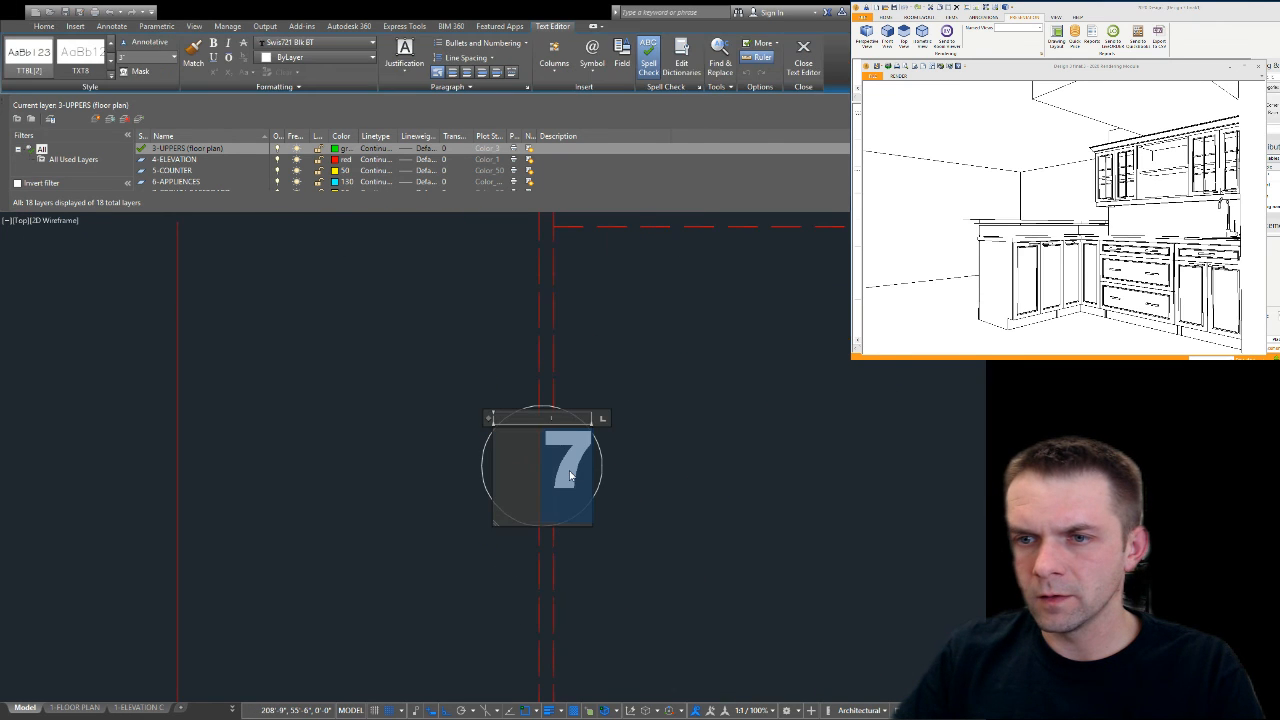
{"action": "type", "text": "9"}
{"action": "left_click", "coordinate": [703, 448]}
Step: Place a tag numbered 8 on the panel along the peninsula's lower end in the floor plan
{"action": "scroll", "coordinate": [563, 508], "scroll_direction": "down", "scroll_amount": 5}
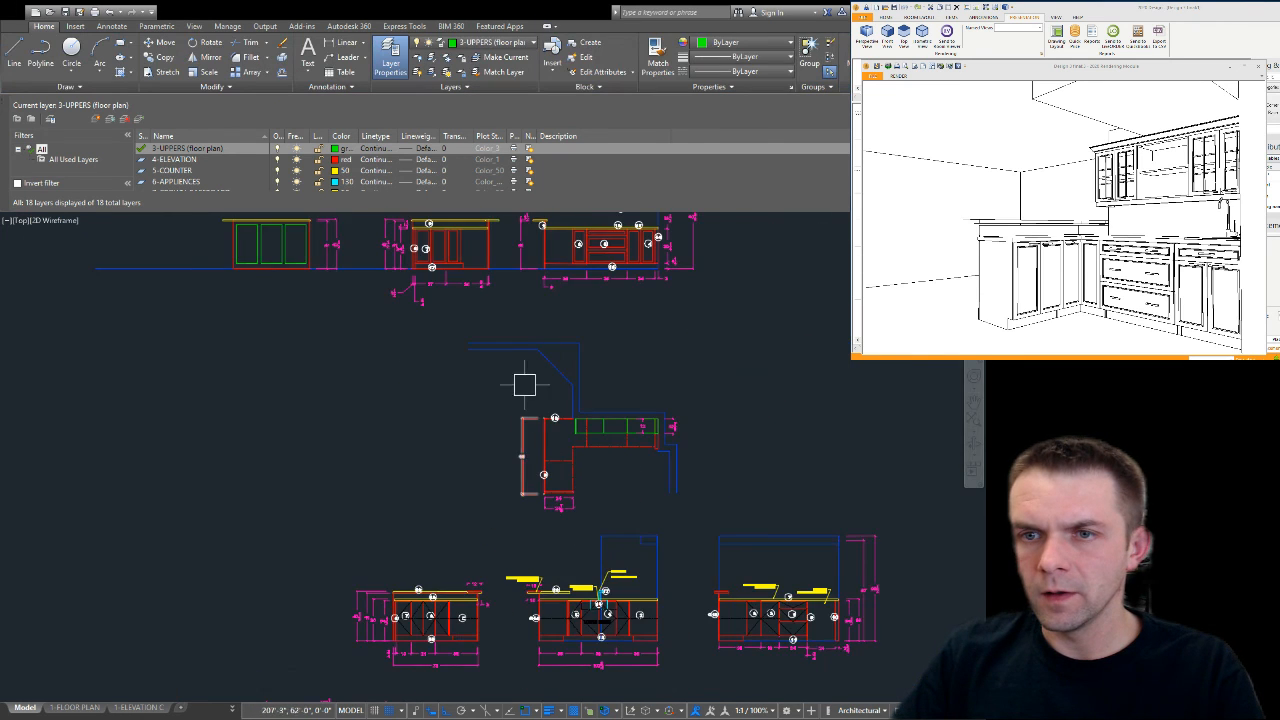
{"action": "scroll", "coordinate": [422, 245], "scroll_direction": "up", "scroll_amount": 5}
{"action": "scroll", "coordinate": [360, 258], "scroll_direction": "down", "scroll_amount": 5}
{"action": "scroll", "coordinate": [405, 420], "scroll_direction": "up", "scroll_amount": 7}
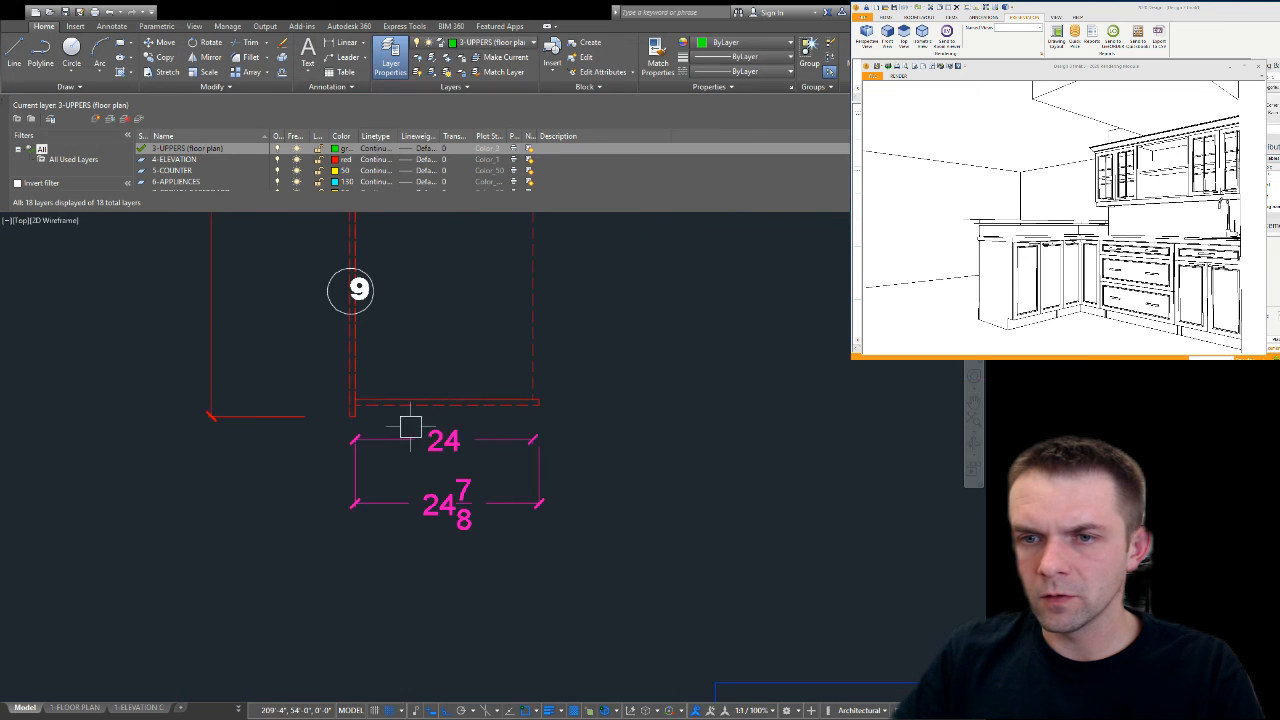
{"action": "double_click", "coordinate": [405, 395]}
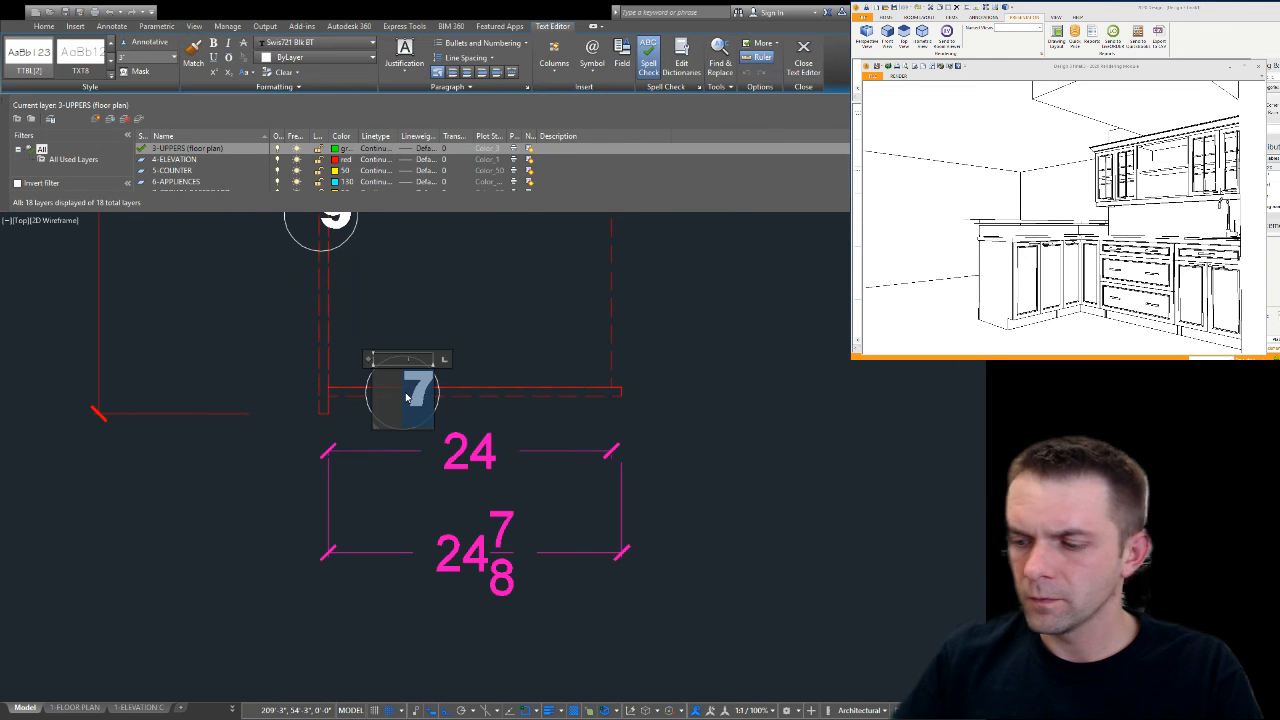
{"action": "type", "text": "8"}
{"action": "left_click", "coordinate": [494, 517]}
{"action": "scroll", "coordinate": [494, 517], "scroll_direction": "down", "scroll_amount": 5}
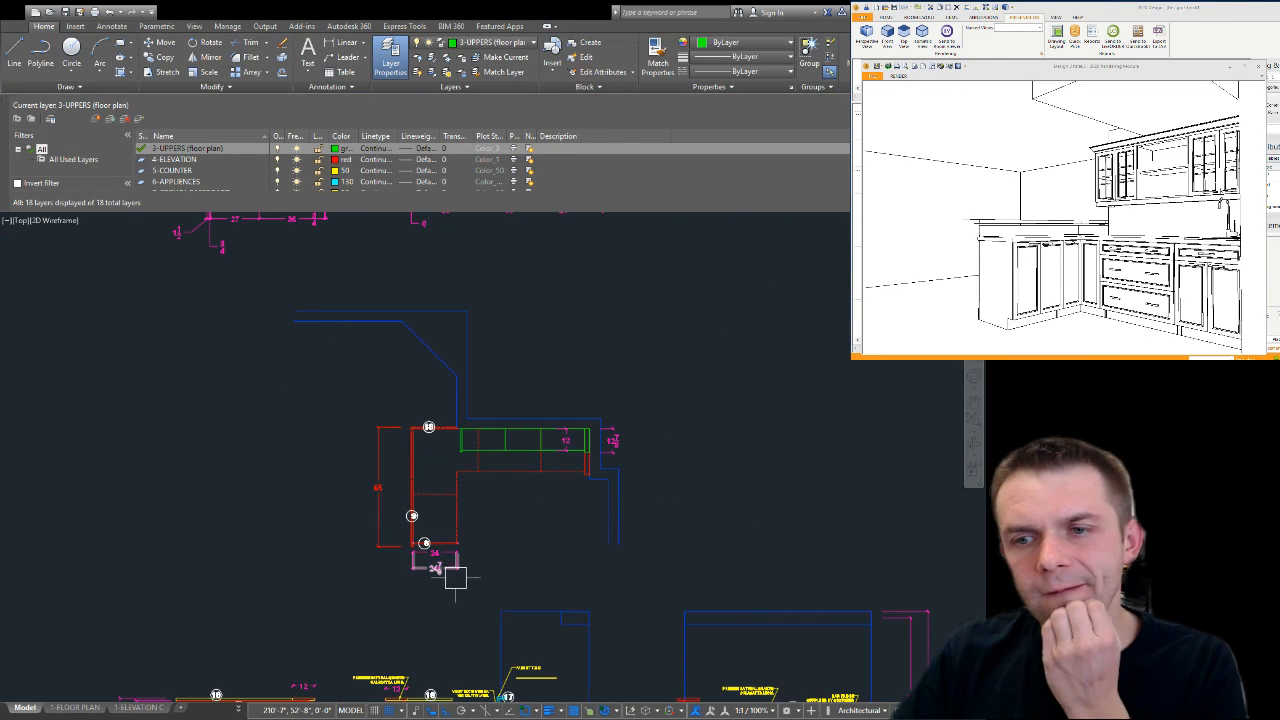
{"action": "scroll", "coordinate": [560, 523], "scroll_direction": "down", "scroll_amount": 3}
{"action": "scroll", "coordinate": [564, 356], "scroll_direction": "up", "scroll_amount": 4}
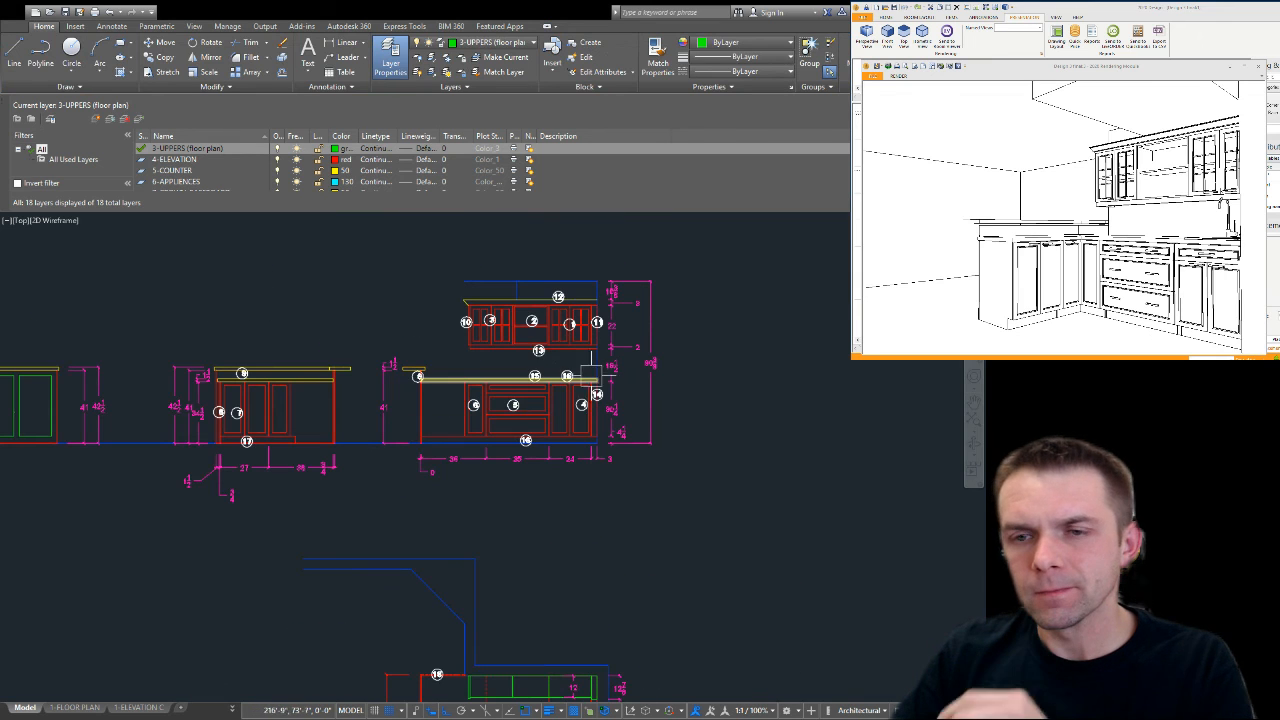